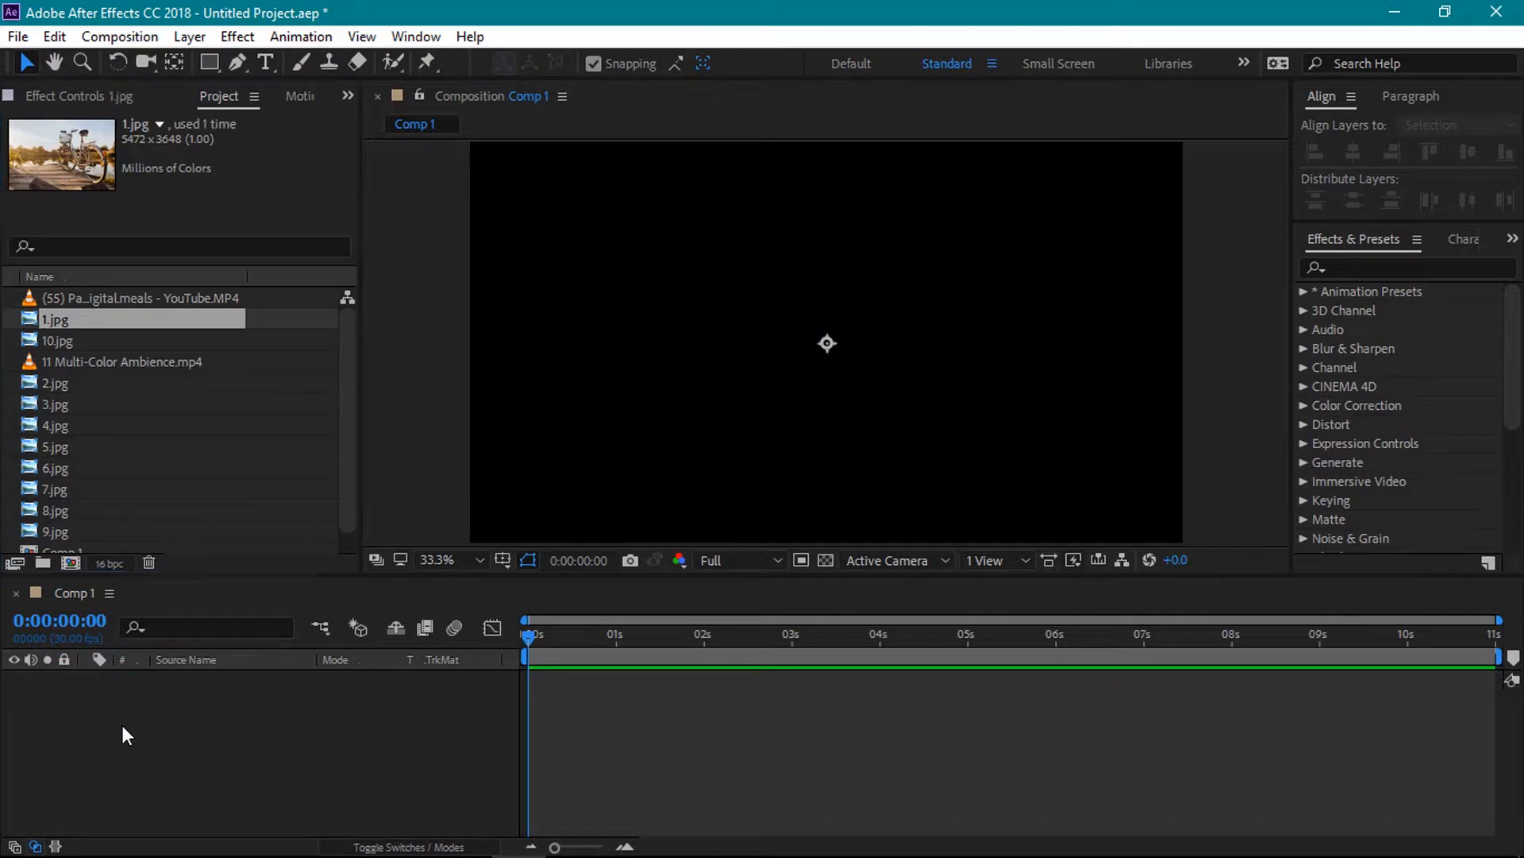
Set the scale of the 1.jpg layer to 36%.
key("s")
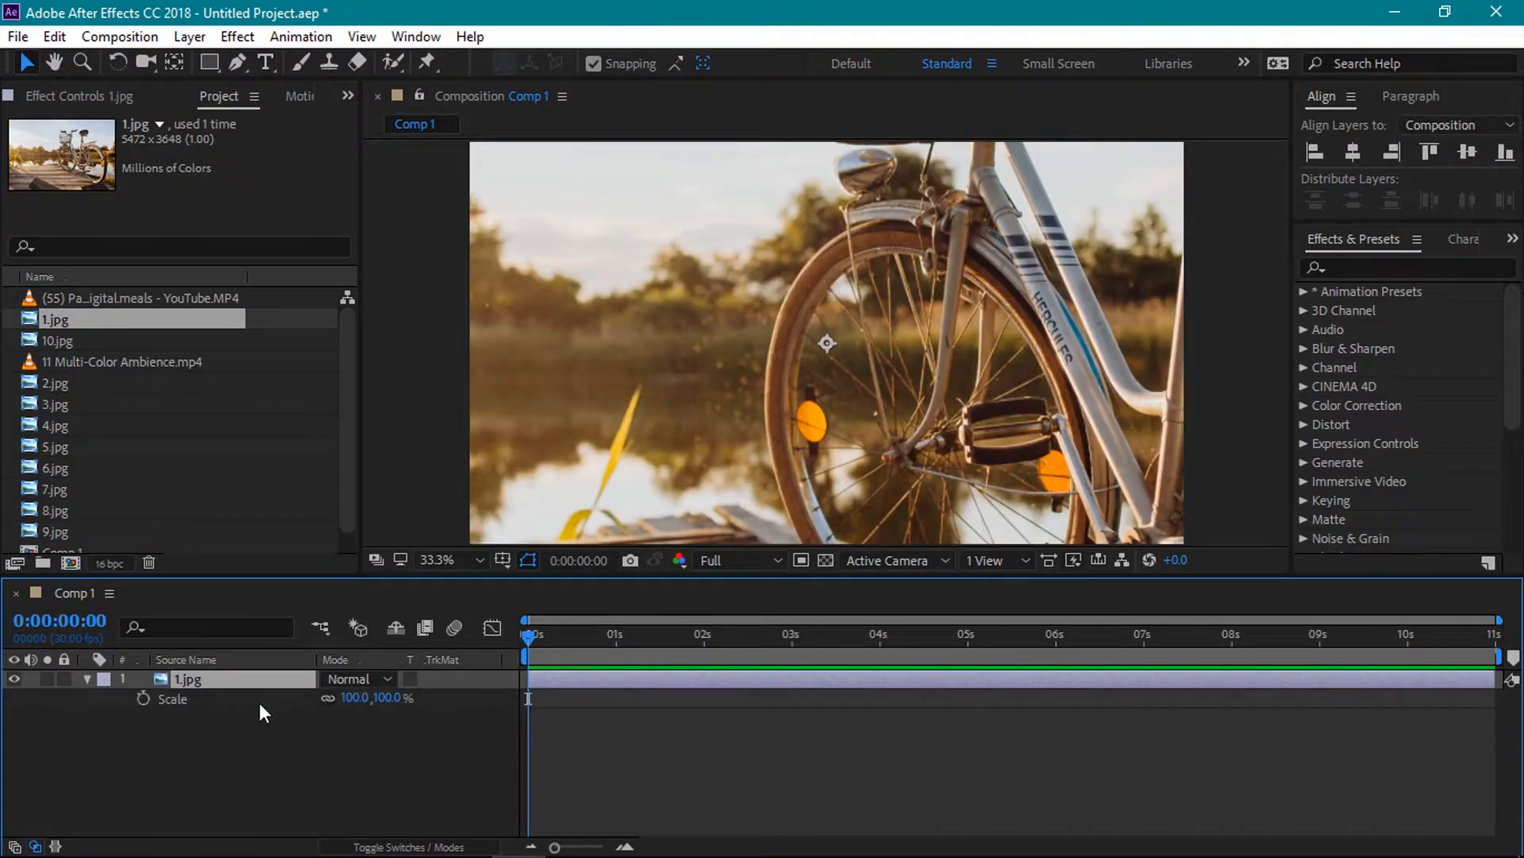
left_click(352, 698)
type("3")
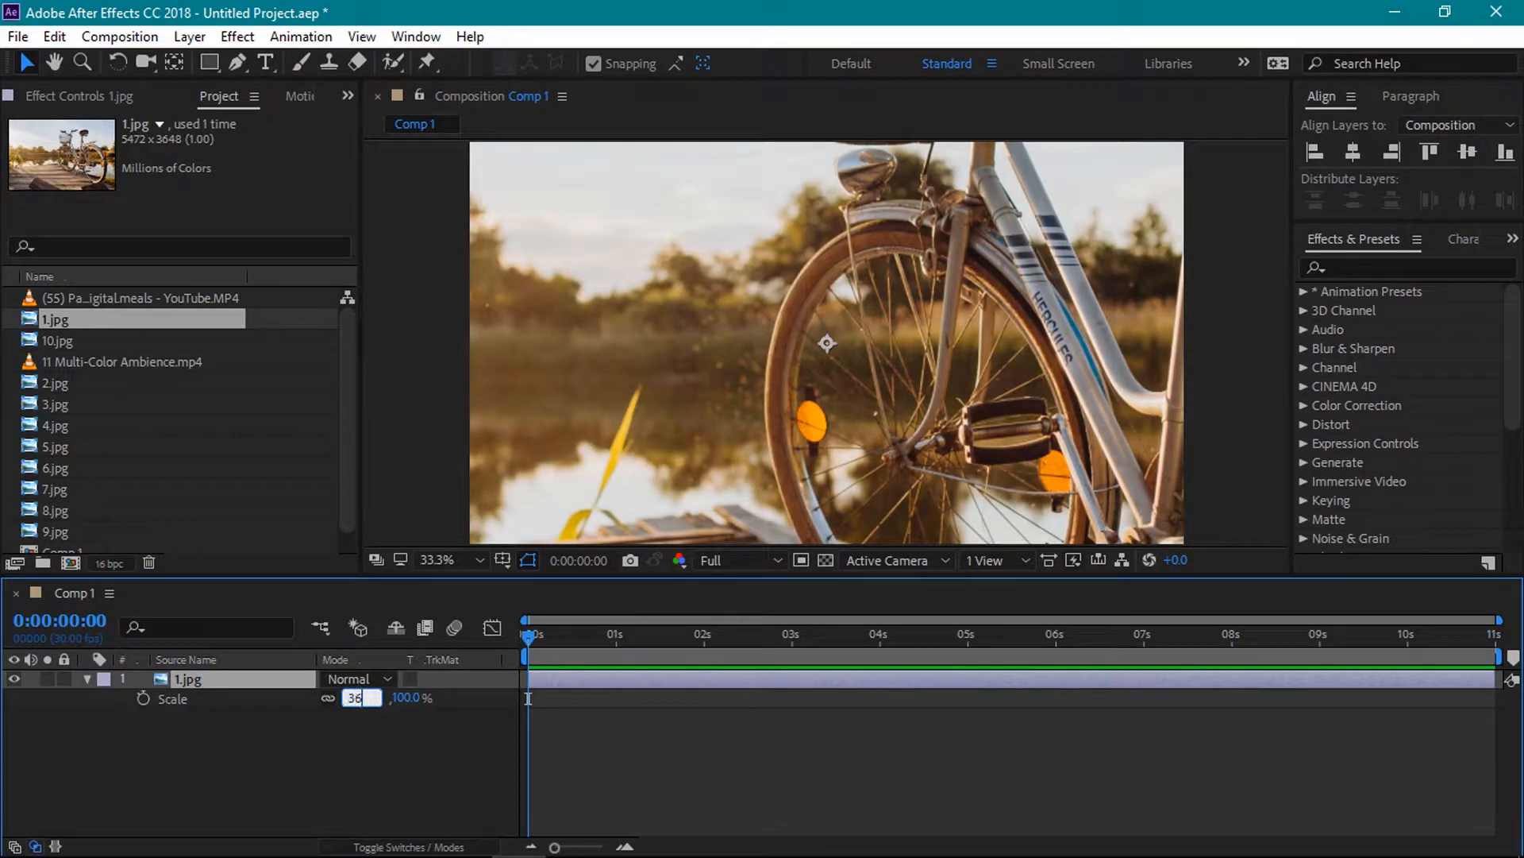
type("6")
key("Return")
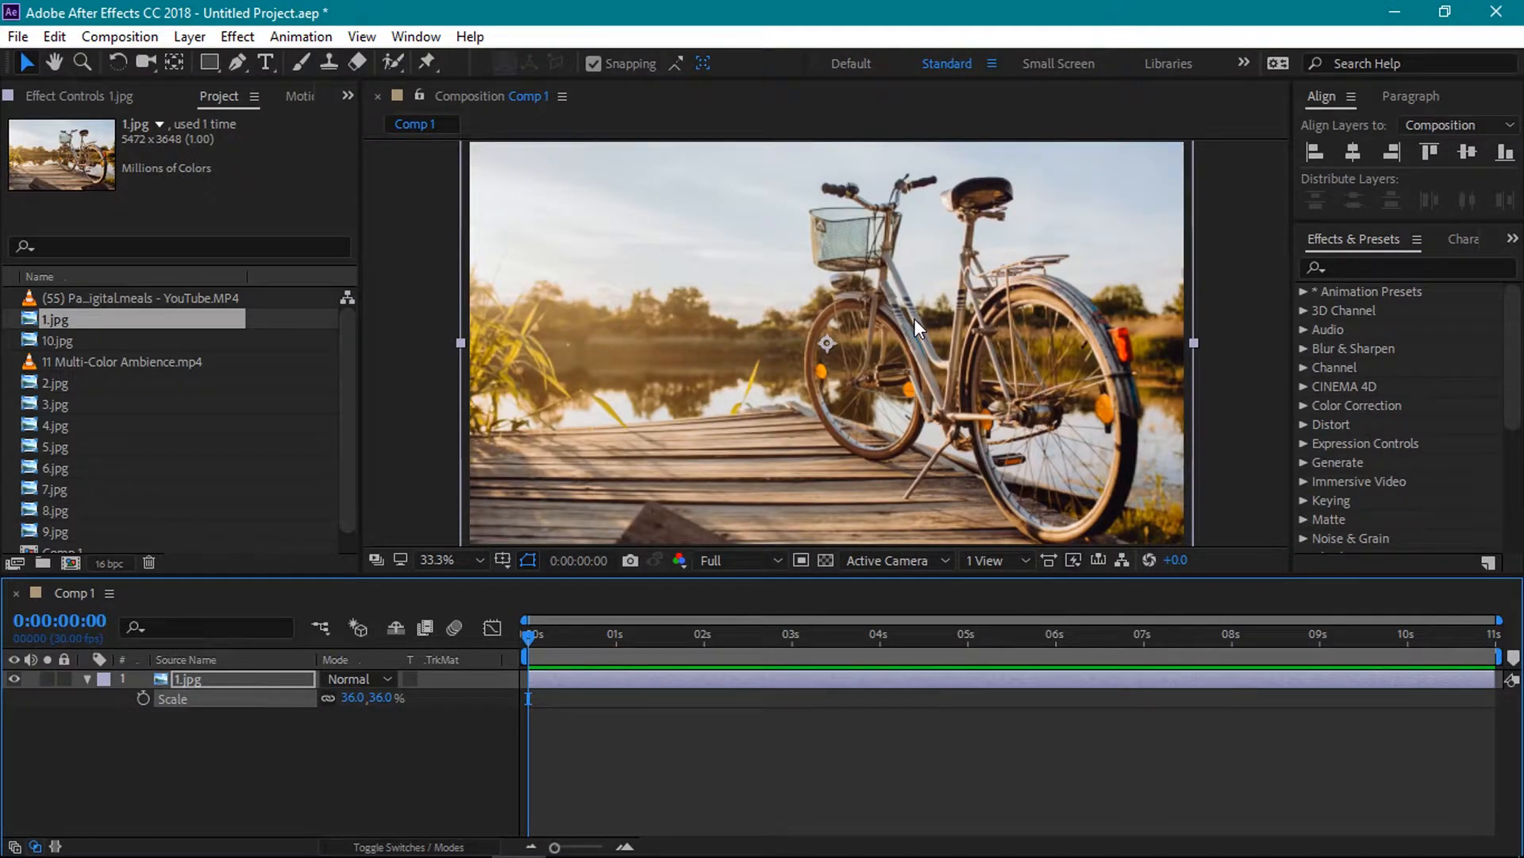
Pre-compose the 1.jpg layer as pic1, moving all attributes into the new composition.
right_click(186, 684)
left_click(244, 776)
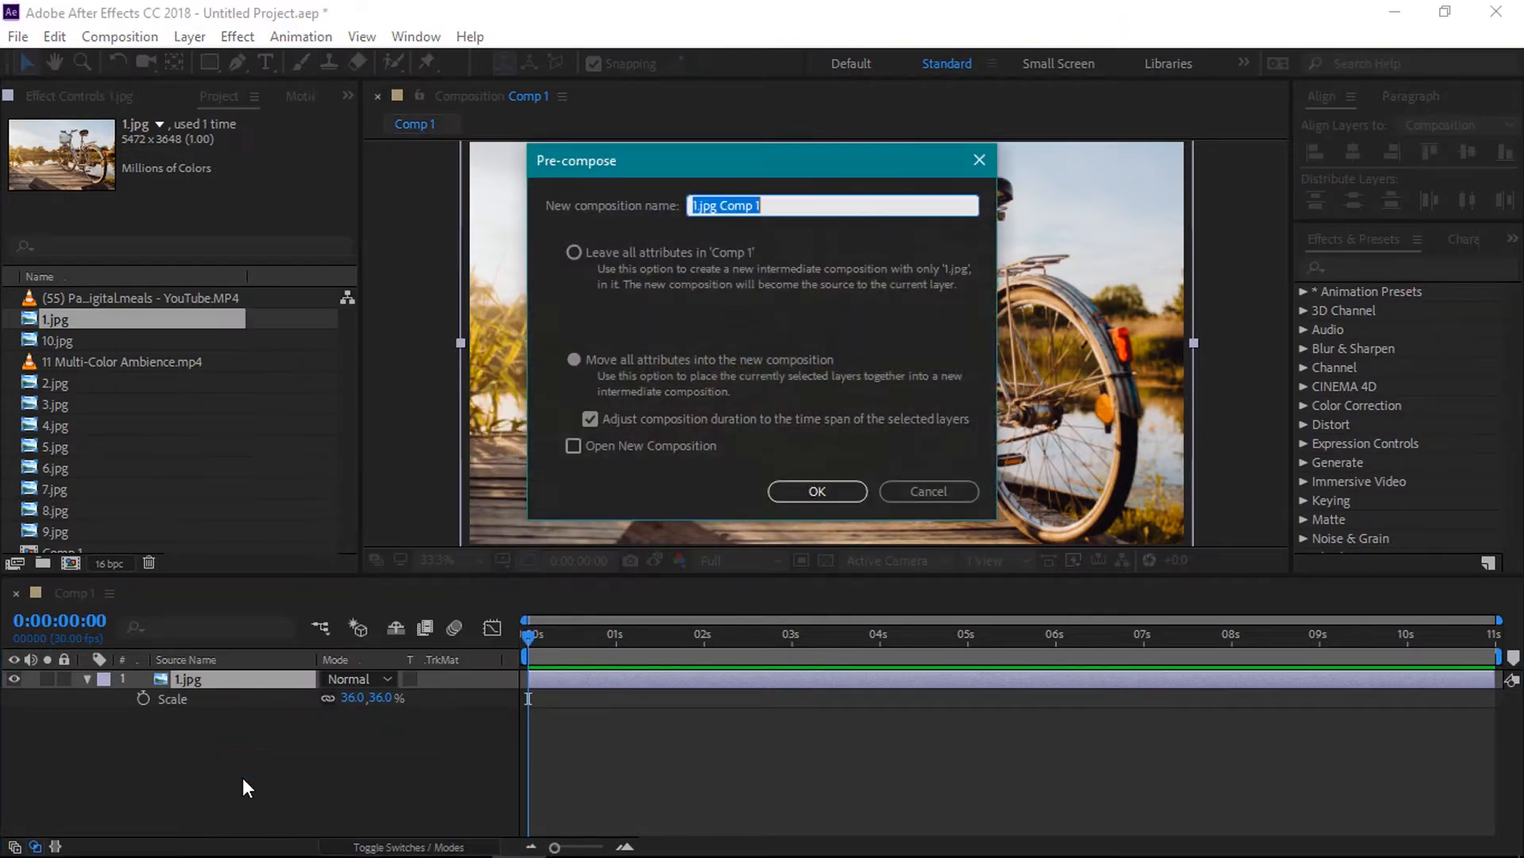
key("BackSpace")
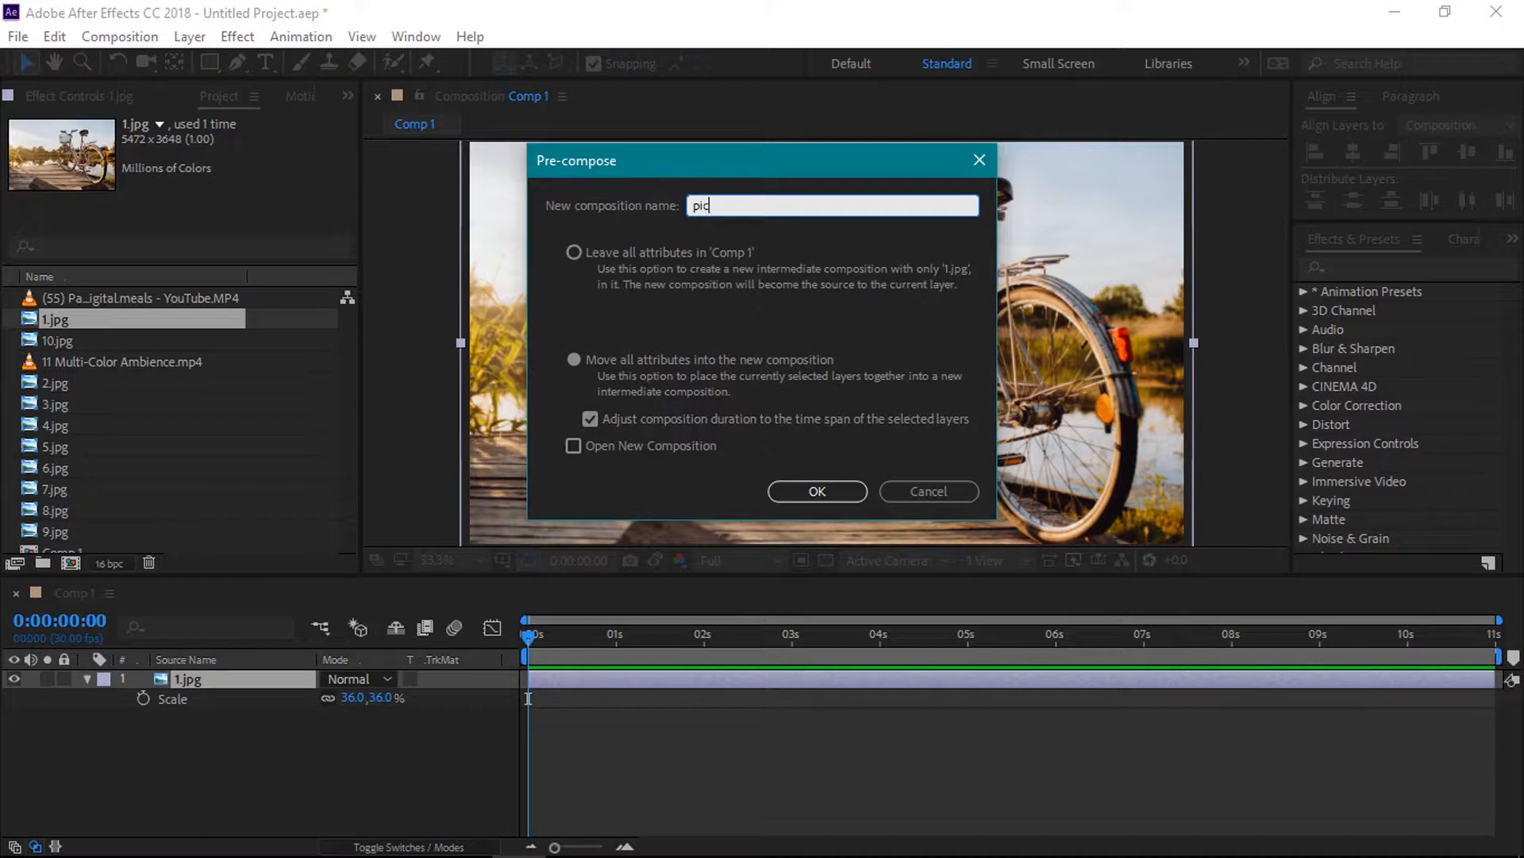
left_click(589, 365)
left_click(782, 490)
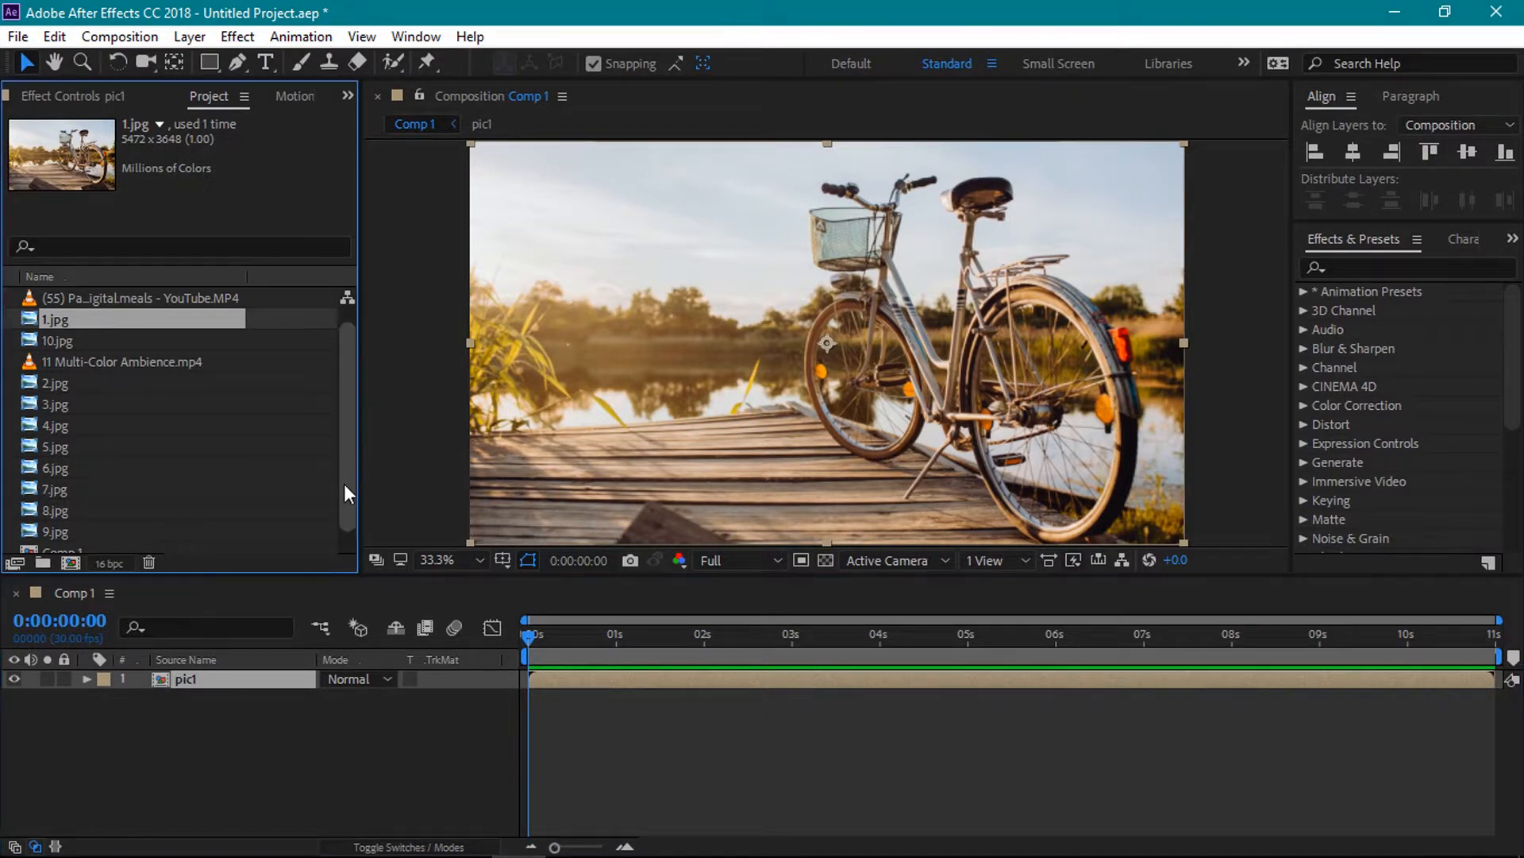
Duplicate the pic1 composition nine times in the project to create pic2 through pic10.
scroll(343, 492, "down", 2)
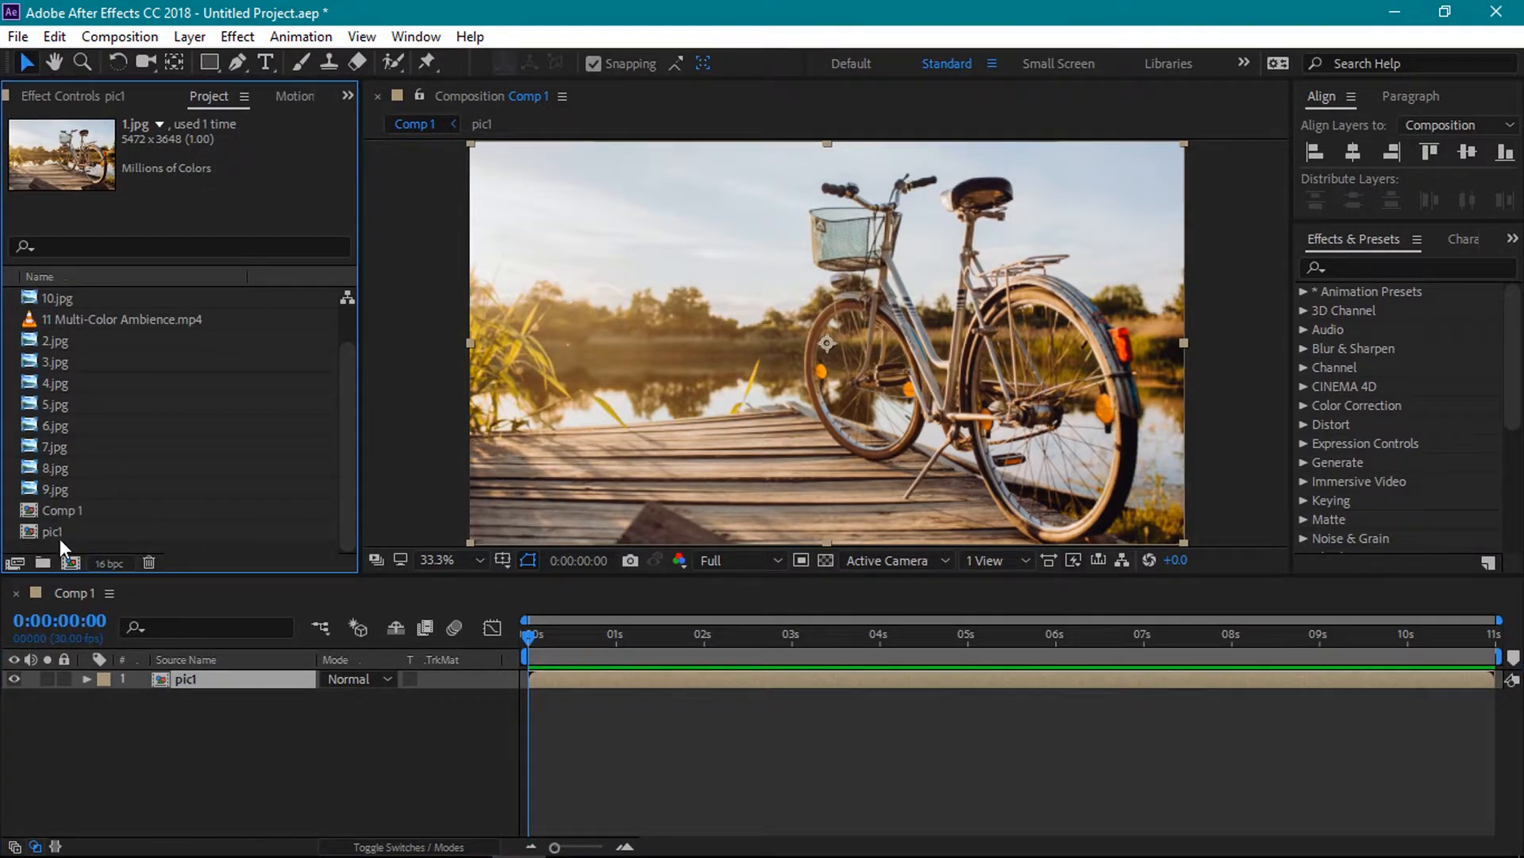
left_click(36, 531)
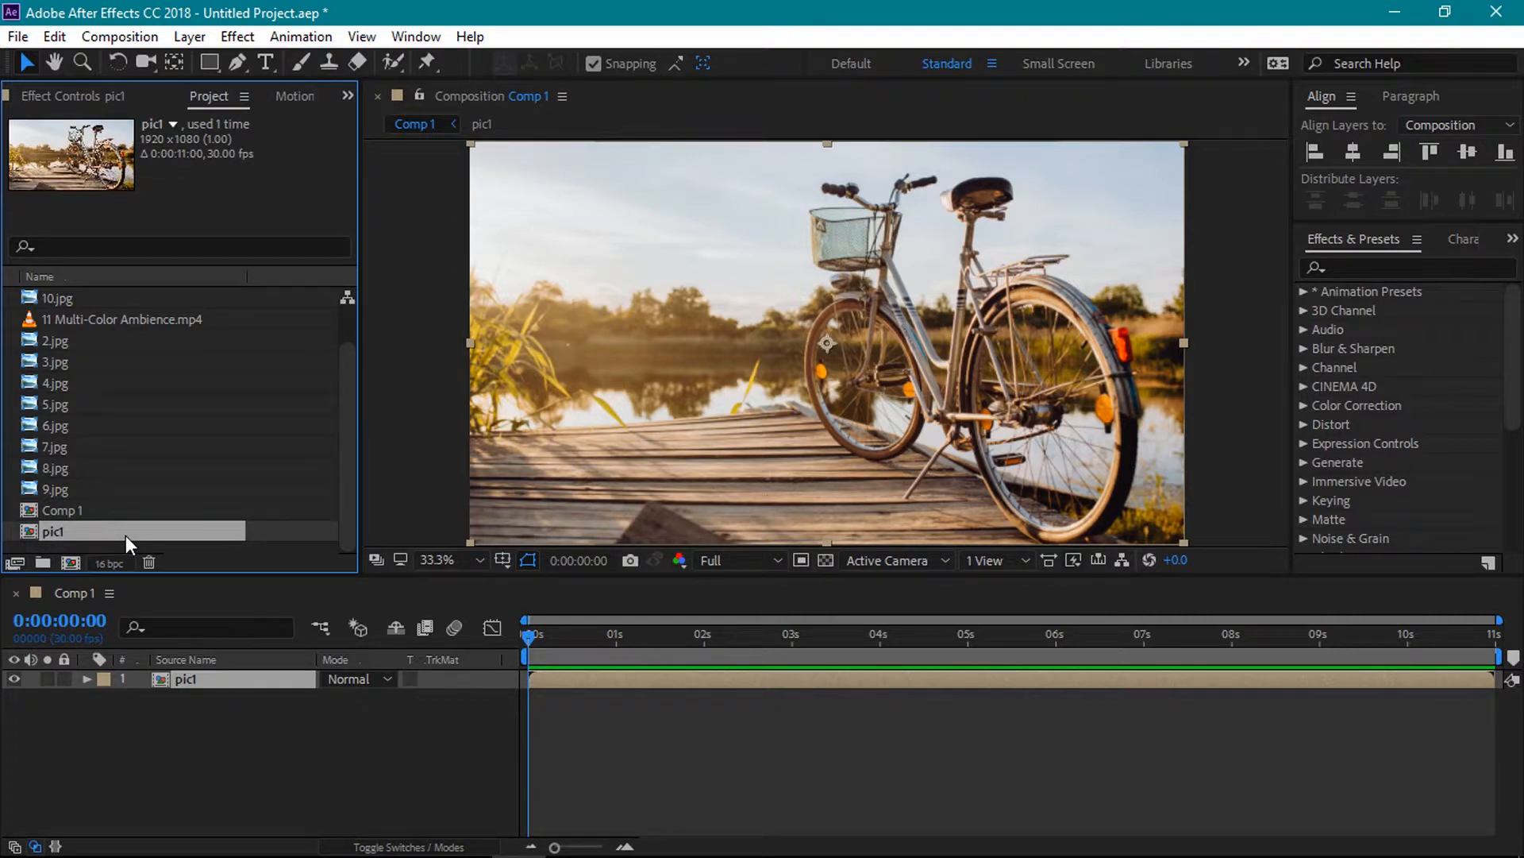
left_click(54, 36)
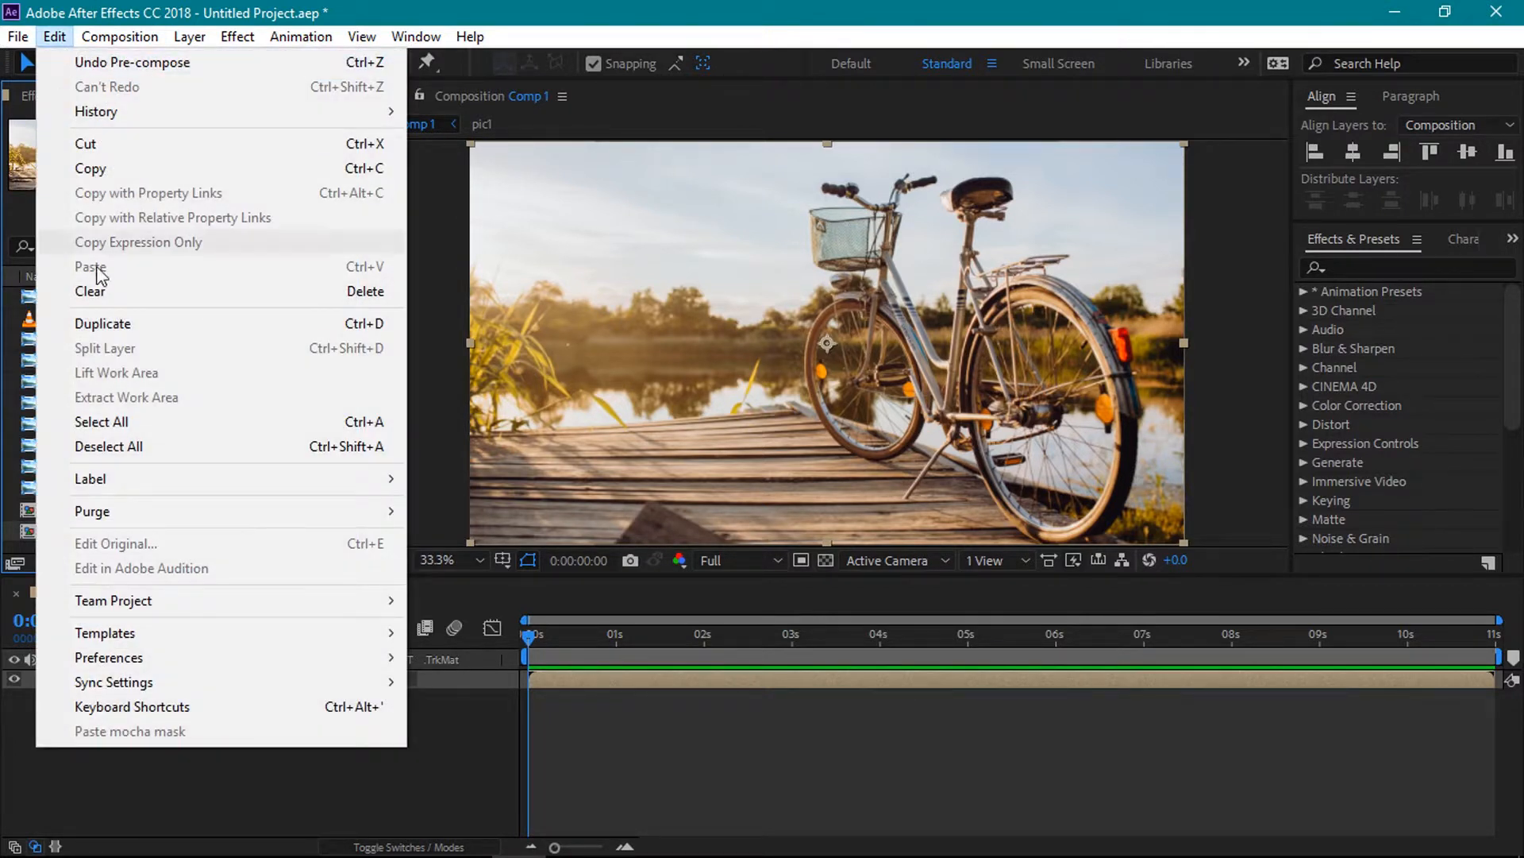
left_click(111, 326)
left_click(54, 37)
left_click(112, 325)
left_click(54, 37)
left_click(111, 325)
left_click(55, 37)
left_click(111, 325)
left_click(55, 36)
left_click(111, 326)
left_click(55, 36)
left_click(111, 326)
left_click(54, 37)
left_click(112, 325)
left_click(55, 37)
left_click(111, 325)
left_click(56, 38)
left_click(93, 317)
Add pic2 through pic10 to Comp 1 in ascending order above pic1, and enlarge the timeline area to show all layers.
scroll(342, 487, "up", 3)
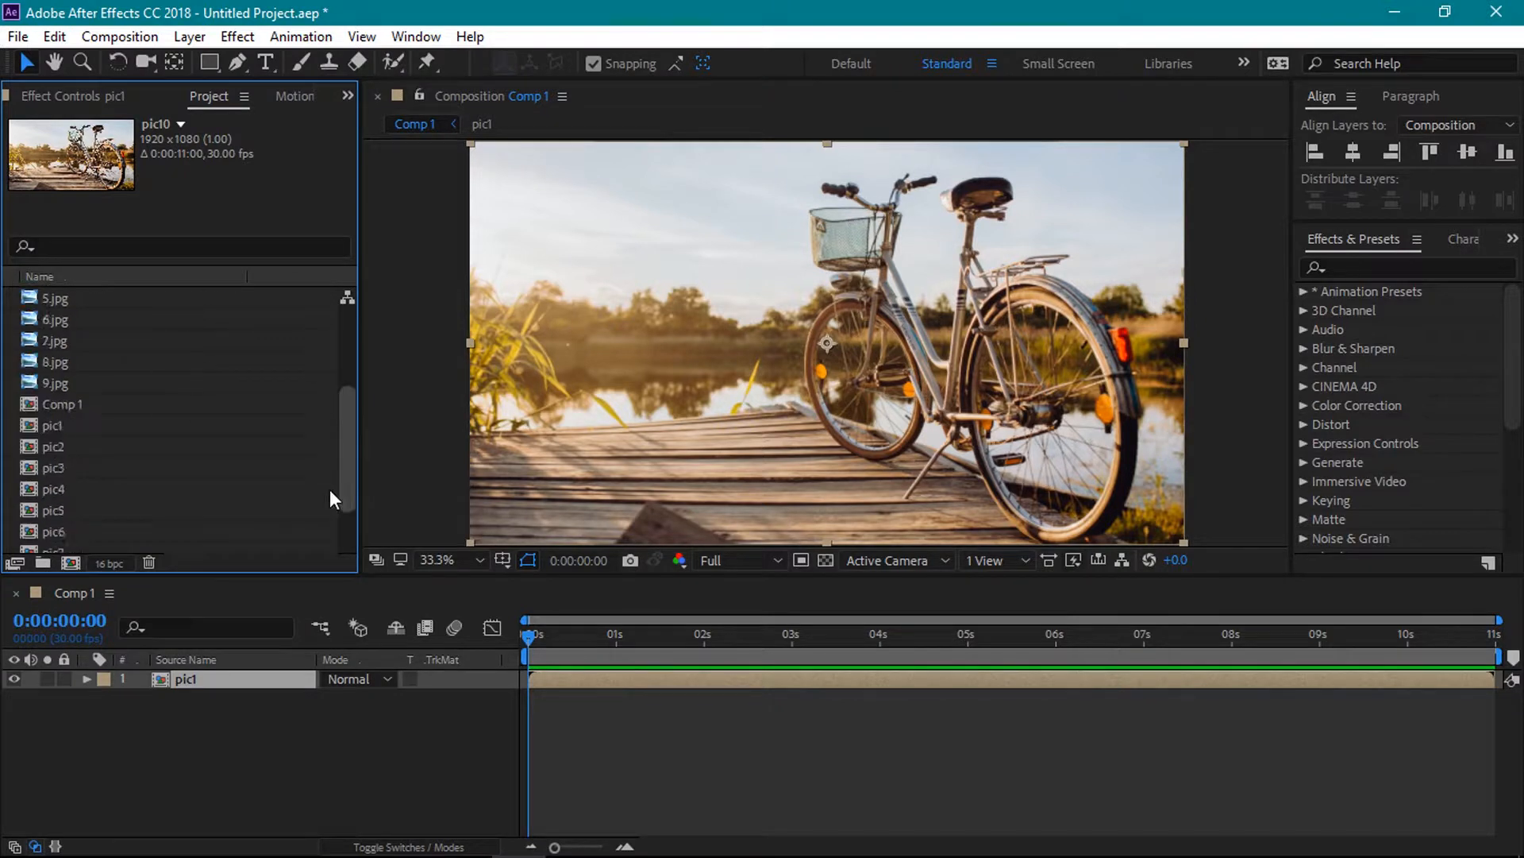
left_click_drag(331, 491, 332, 532)
left_click(60, 369)
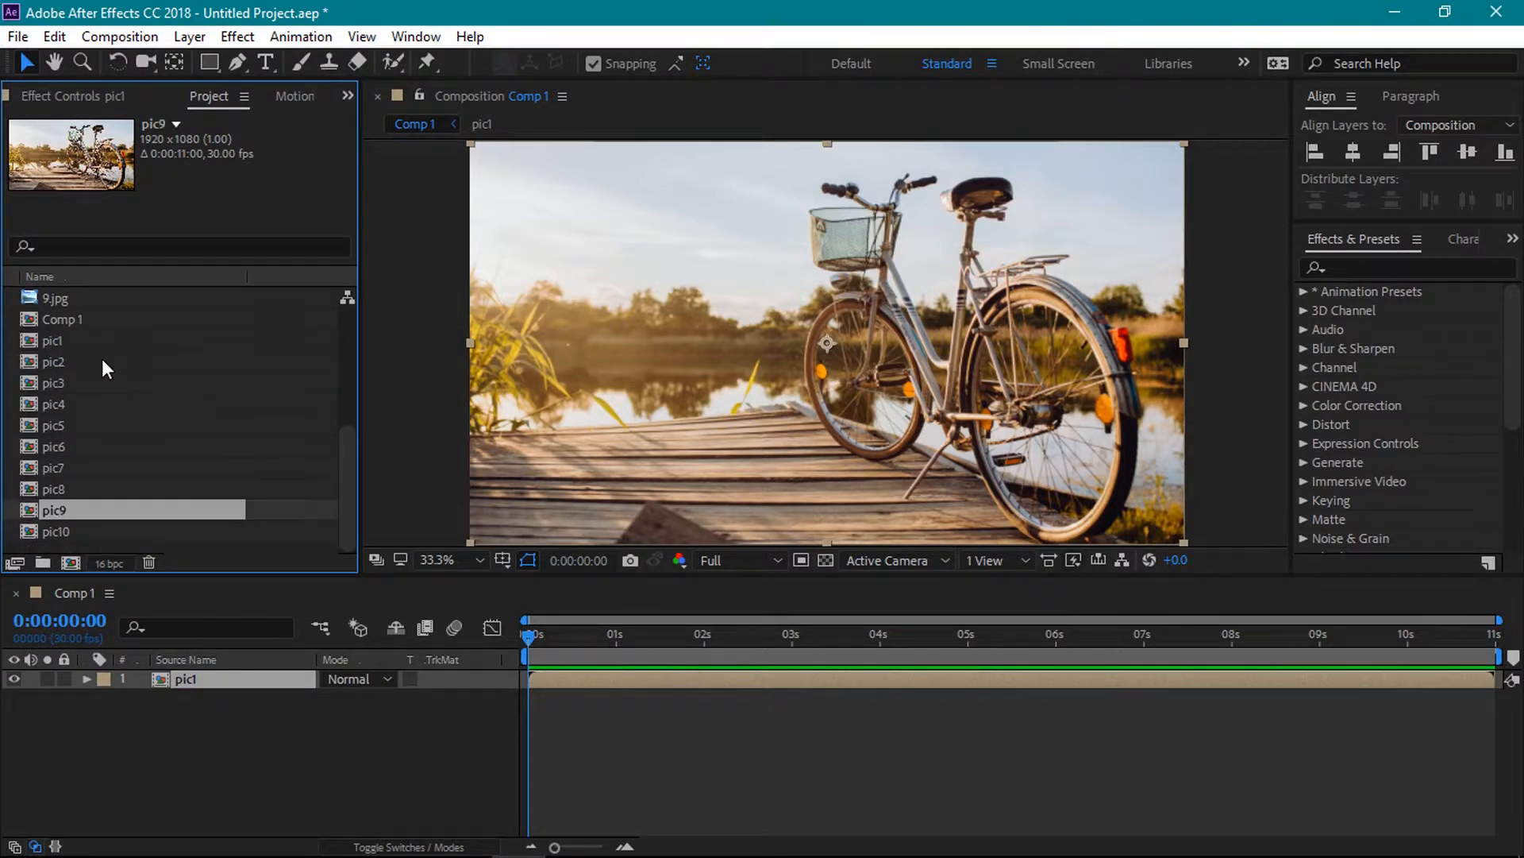
left_click(83, 362)
left_click_drag(82, 361, 173, 684)
left_click_drag(72, 383, 176, 679)
left_click_drag(55, 406, 158, 680)
left_click_drag(55, 446, 175, 680)
left_click_drag(55, 468, 175, 680)
double_click(62, 485)
left_click(75, 593)
left_click_drag(54, 486, 151, 680)
left_click_drag(53, 508, 159, 679)
left_click_drag(466, 575, 466, 453)
left_click(242, 759)
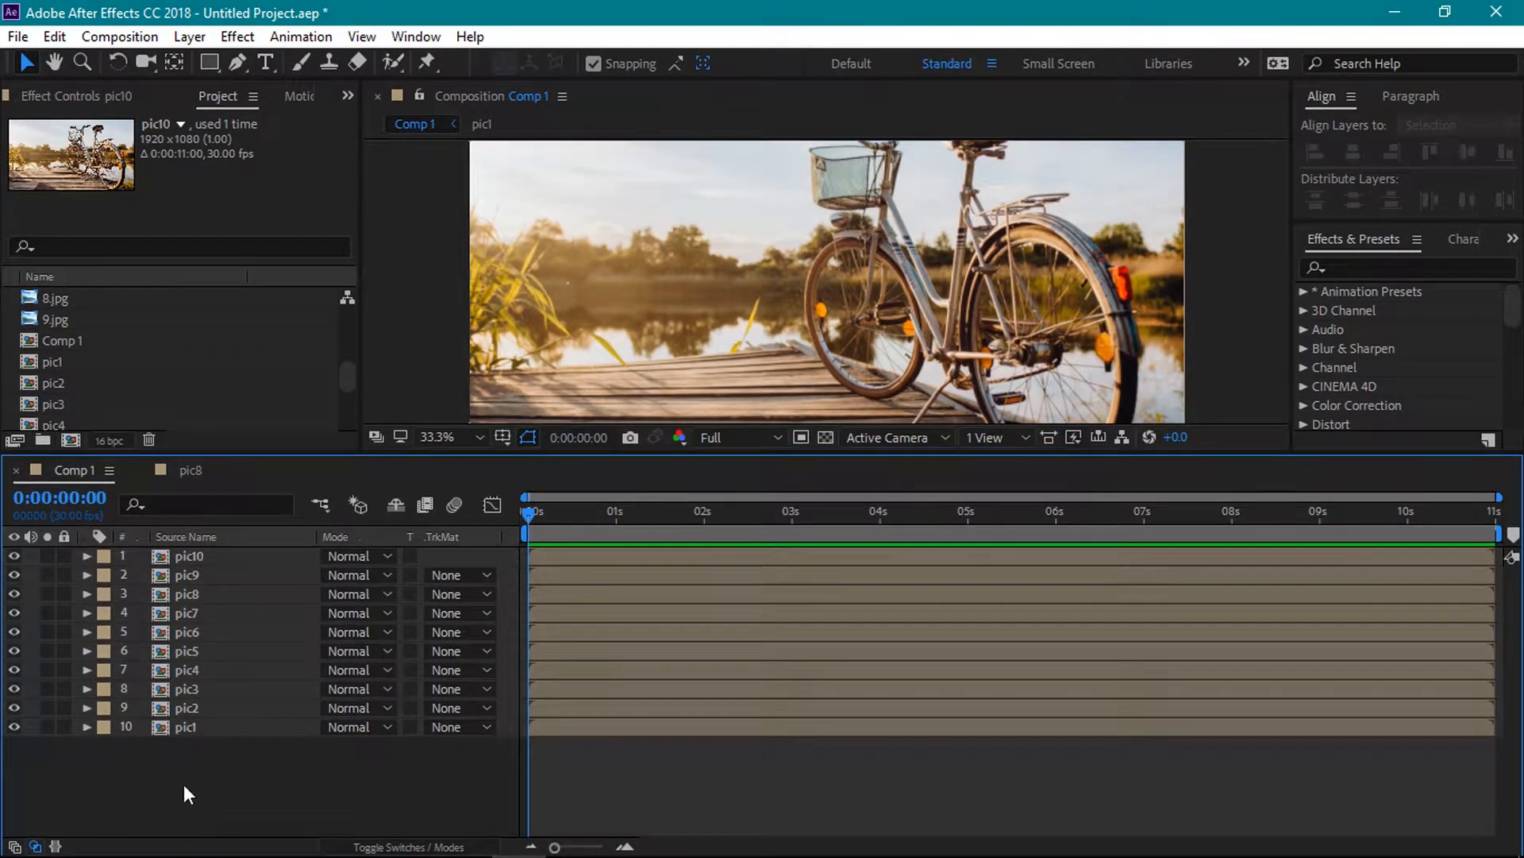
Open the pic2 composition and replace its 1.jpg layer with 2.jpg.
double_click(186, 709)
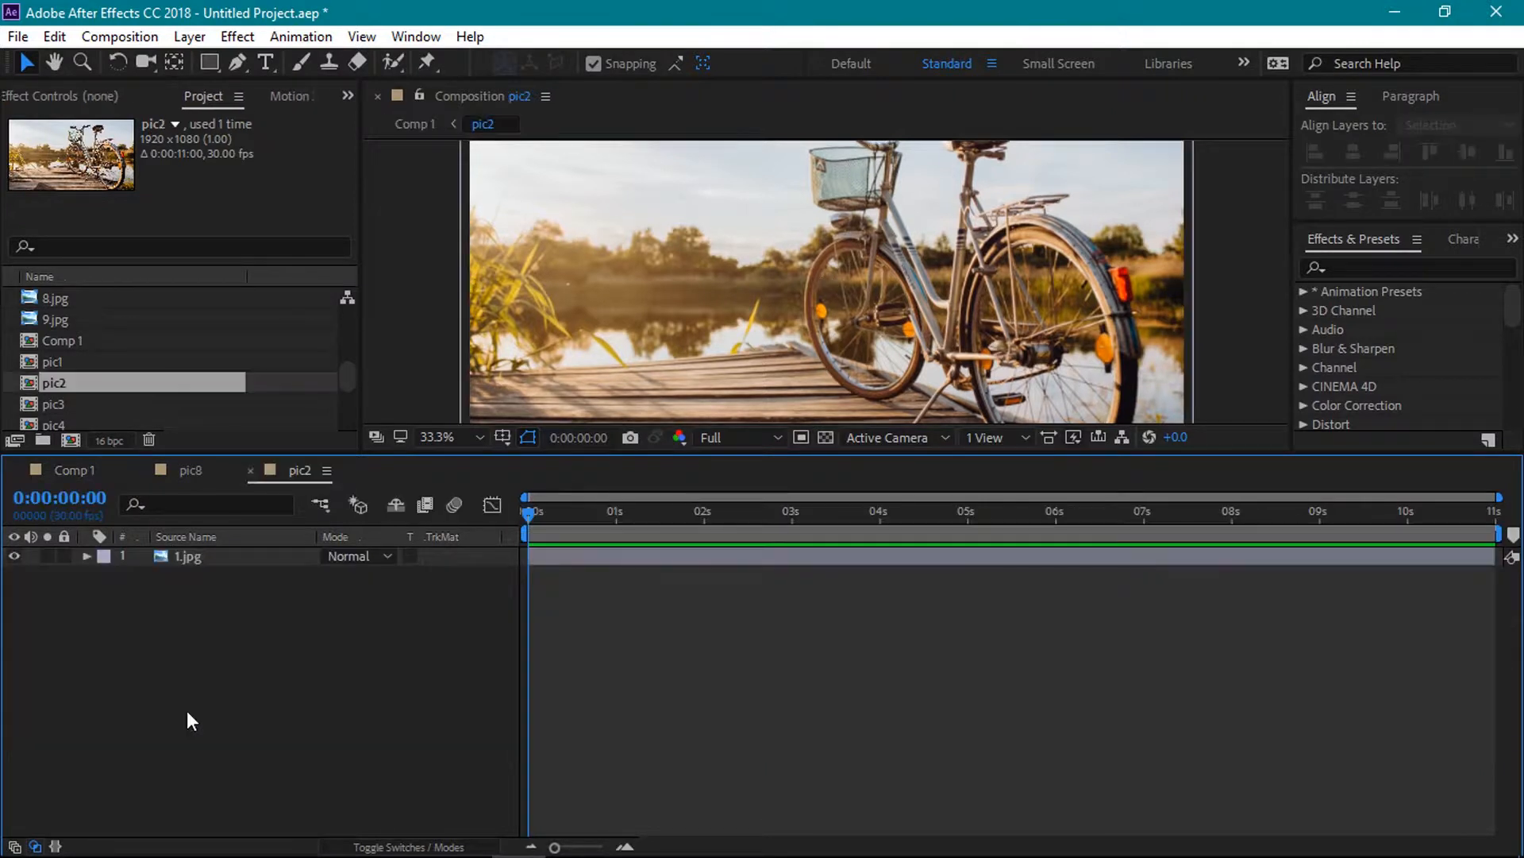
left_click_drag(349, 385, 343, 335)
double_click(62, 340)
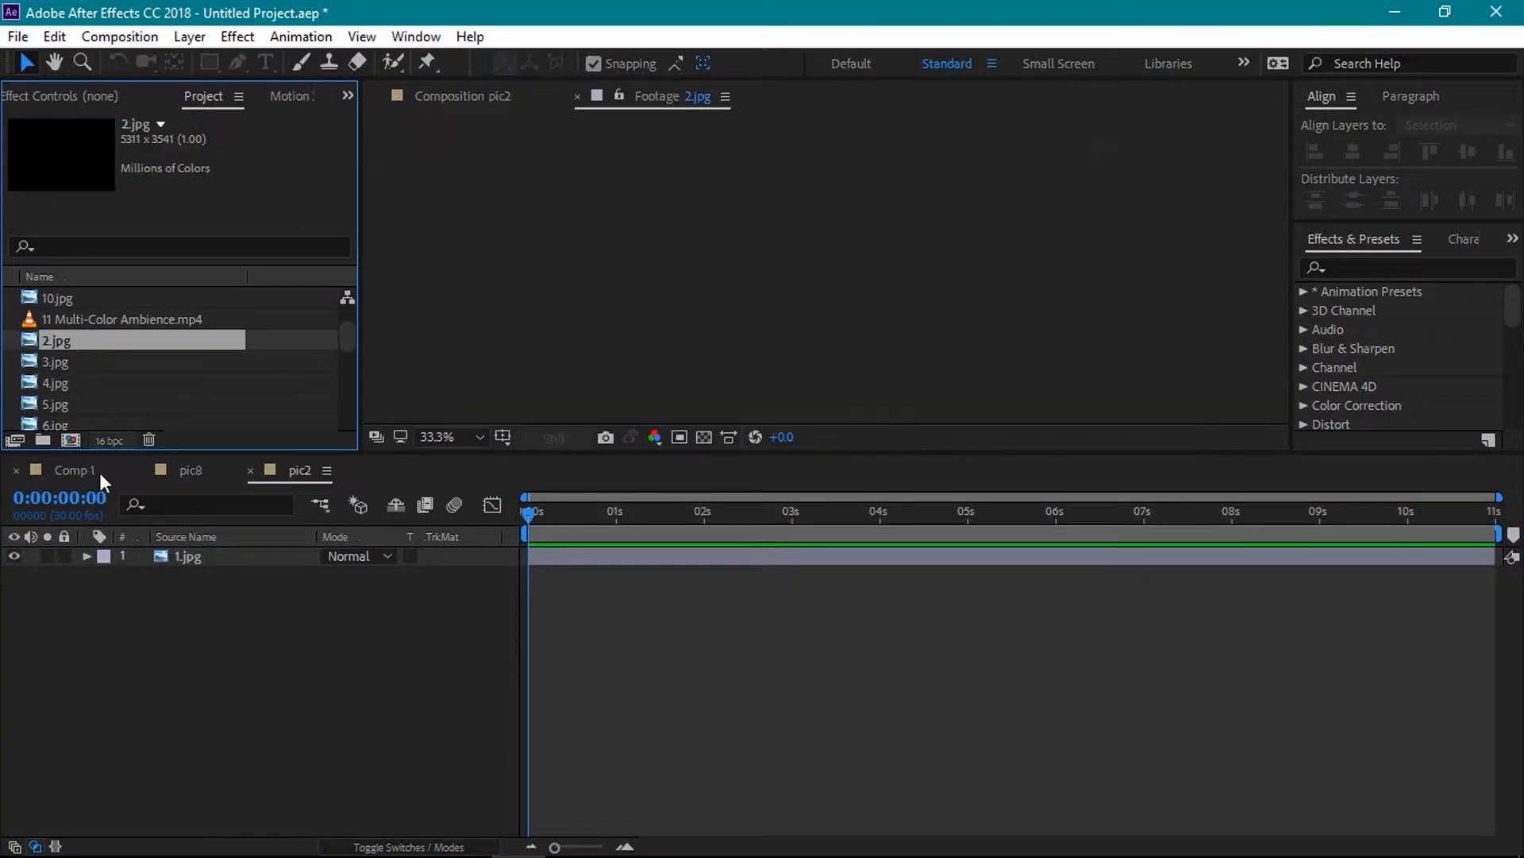
left_click_drag(58, 344, 160, 546)
left_click_drag(65, 341, 165, 553)
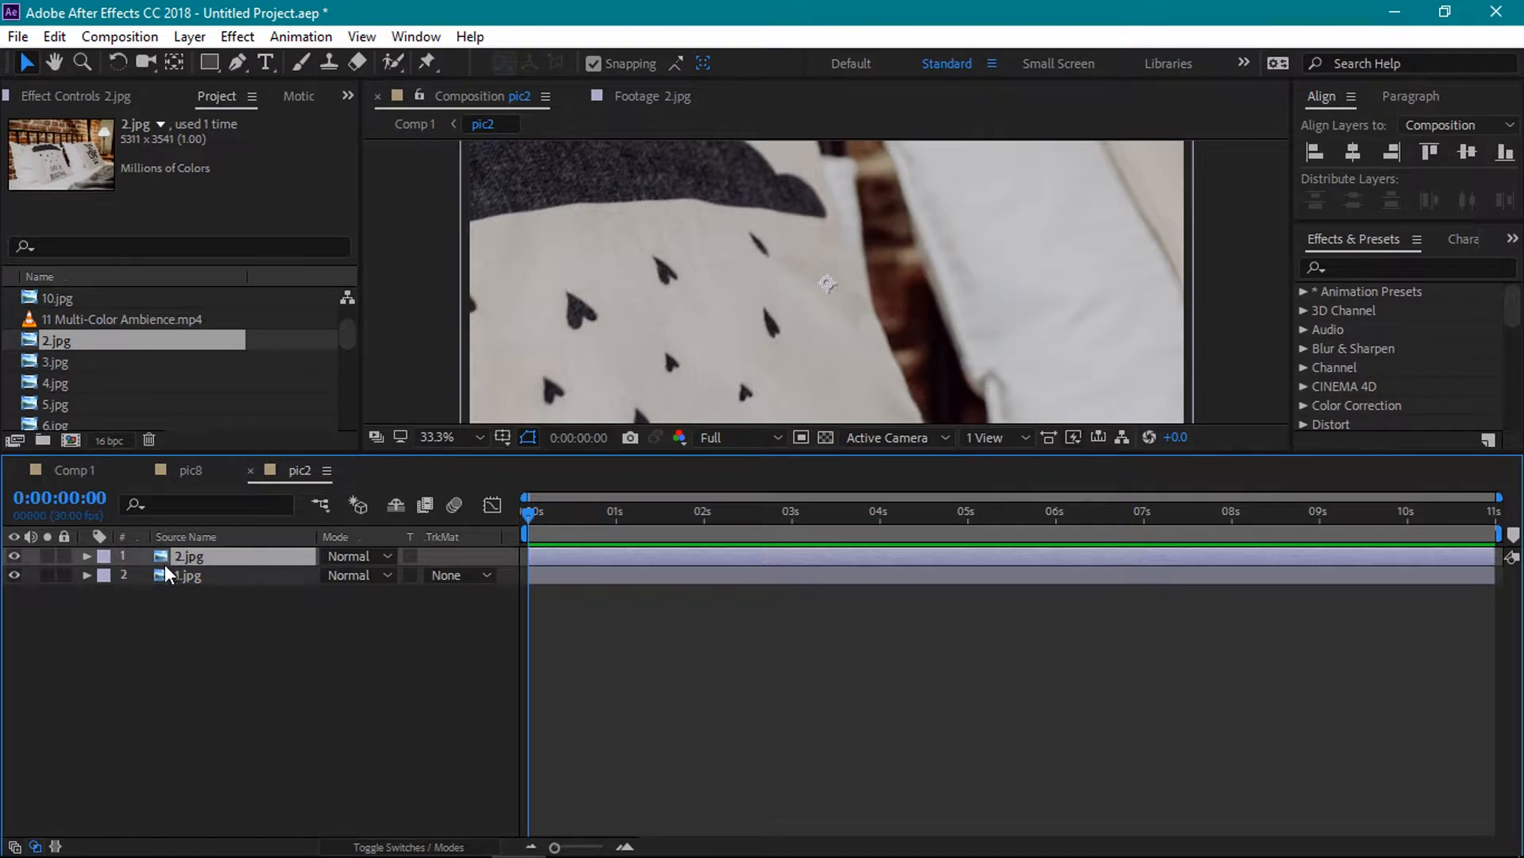
left_click(204, 574)
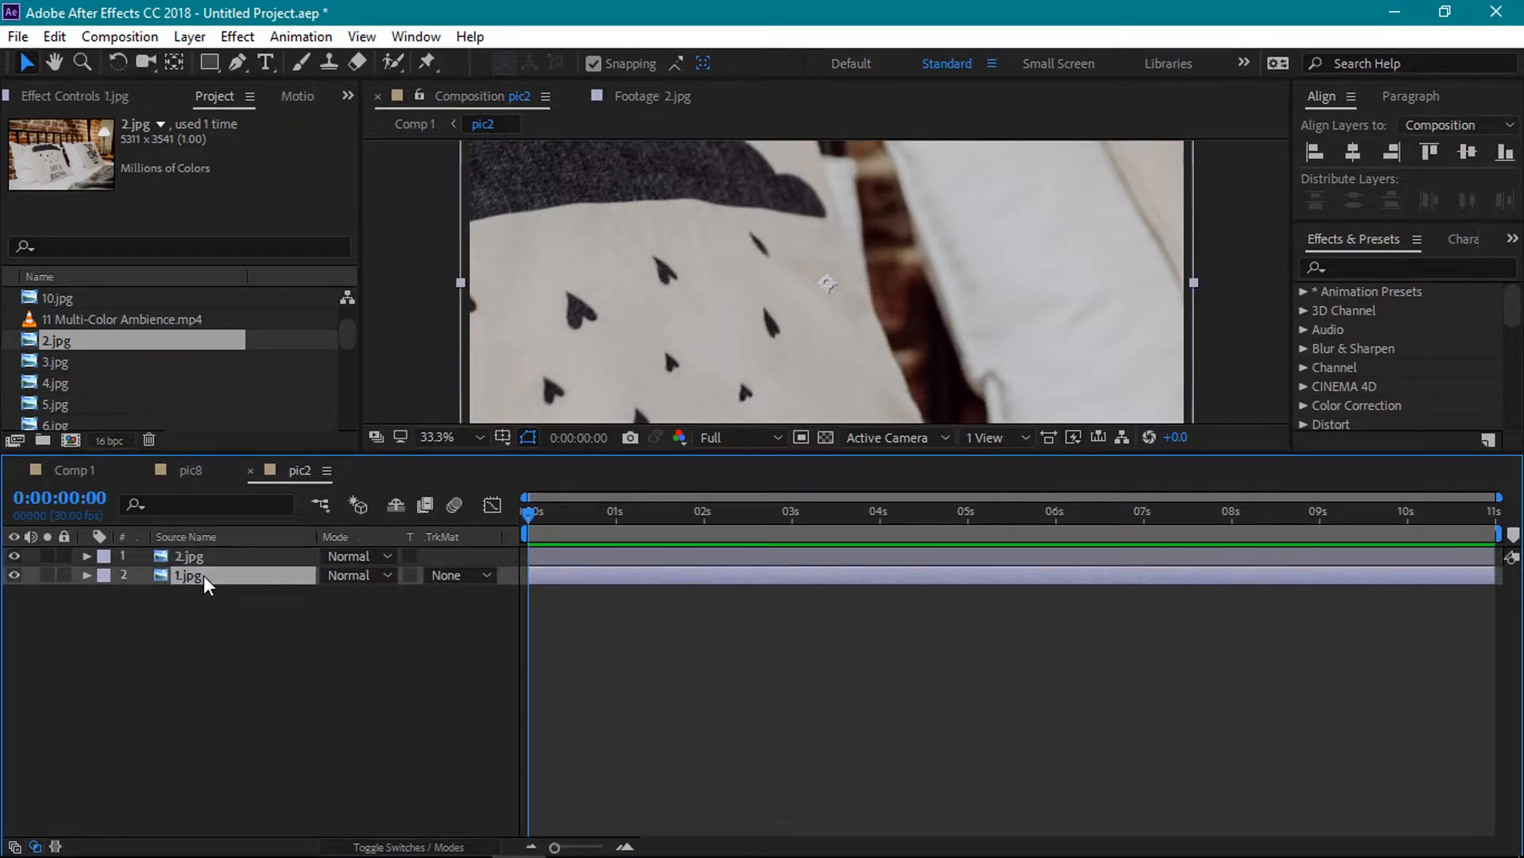
key("Delete")
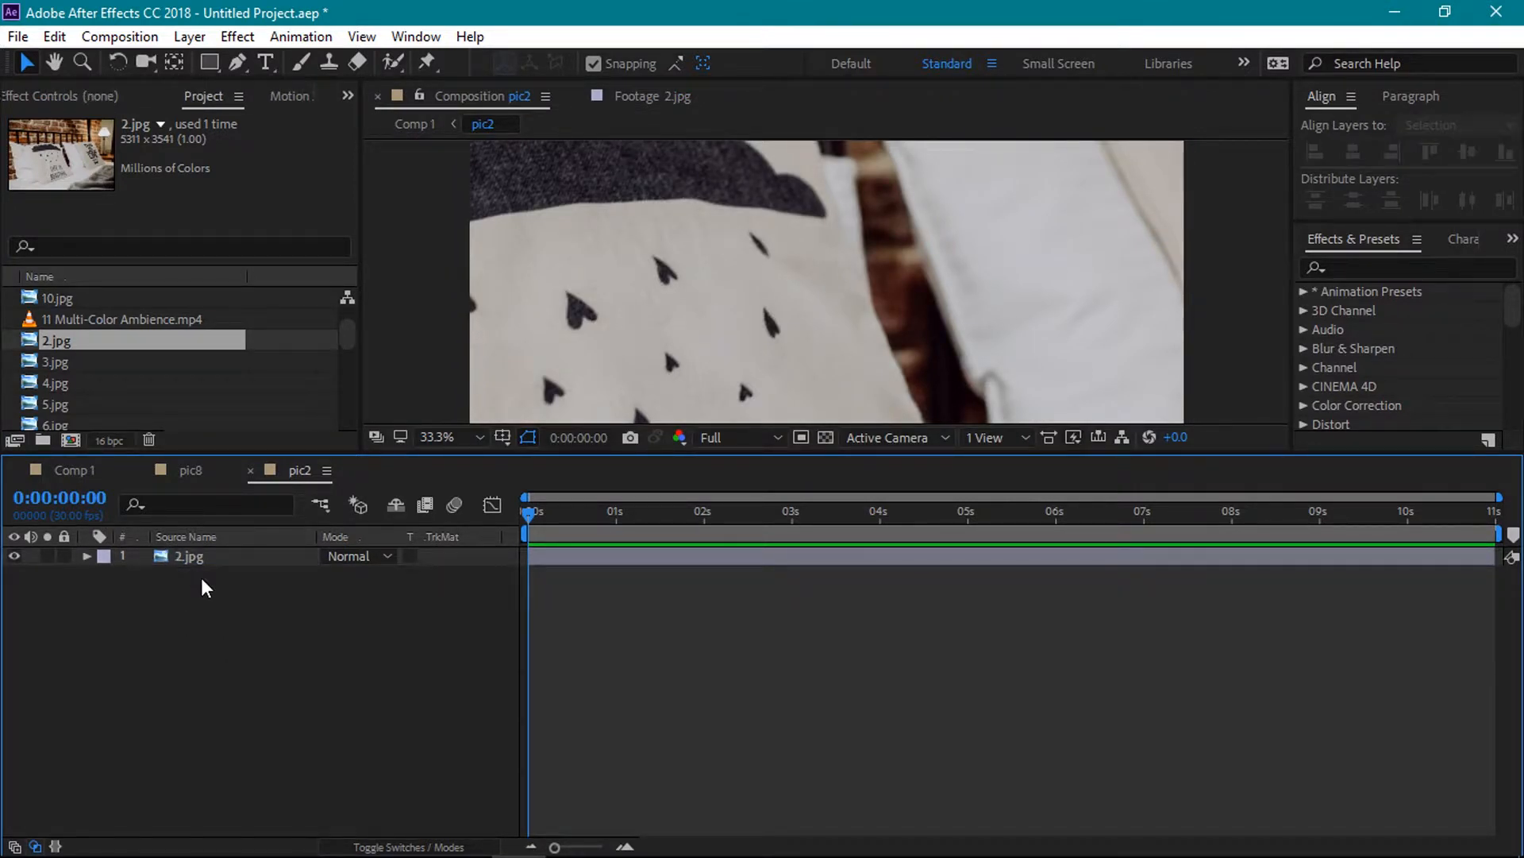
Set the scale of the 2.jpg layer to 36% and enlarge the composition view to show the whole frame.
left_click(208, 555)
key("s")
left_click(354, 574)
type("3")
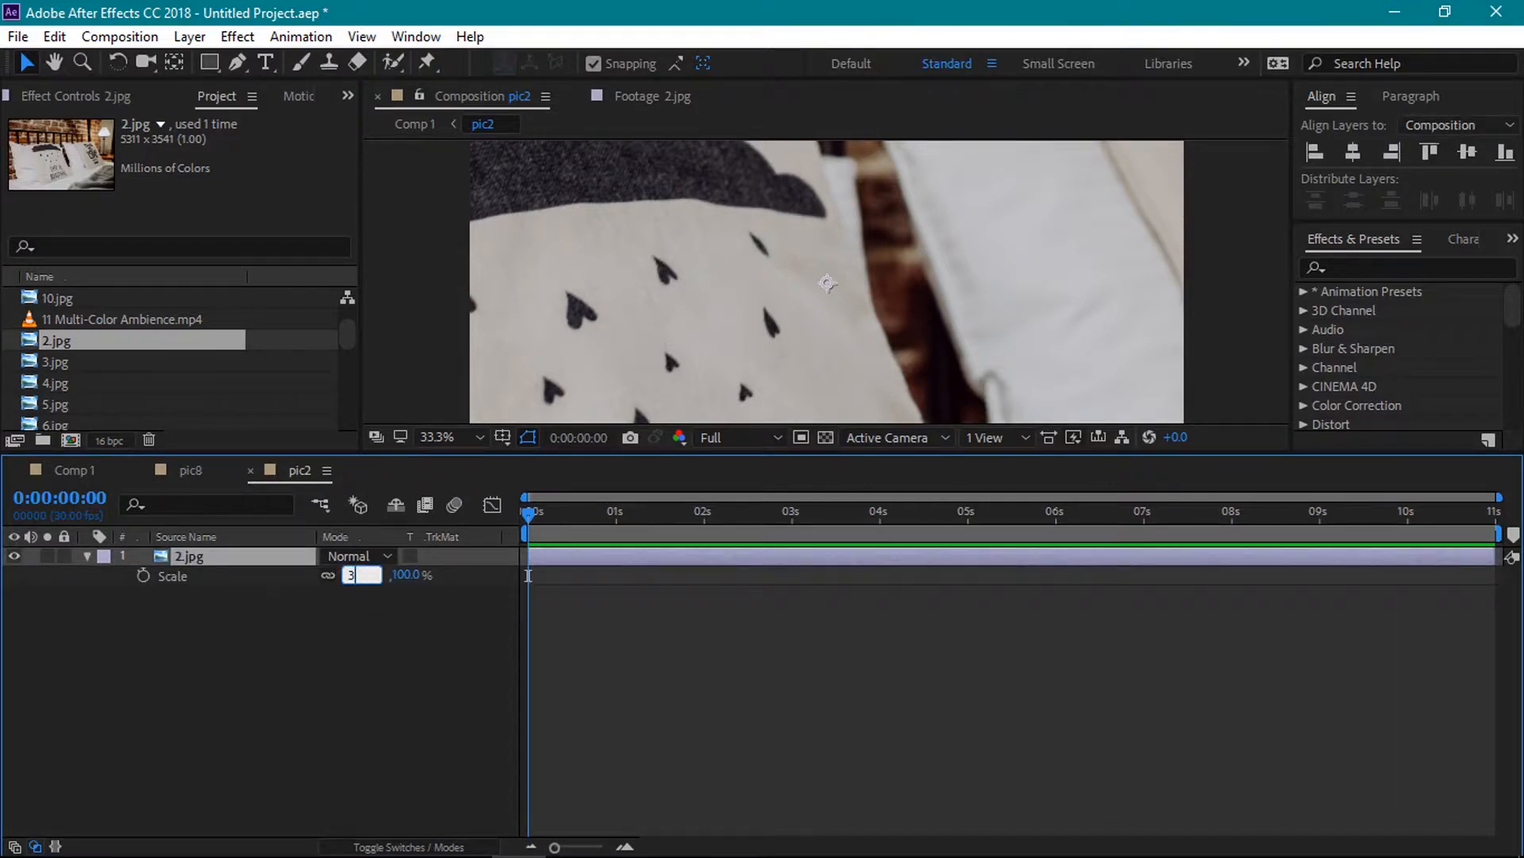
type("6")
key("Return")
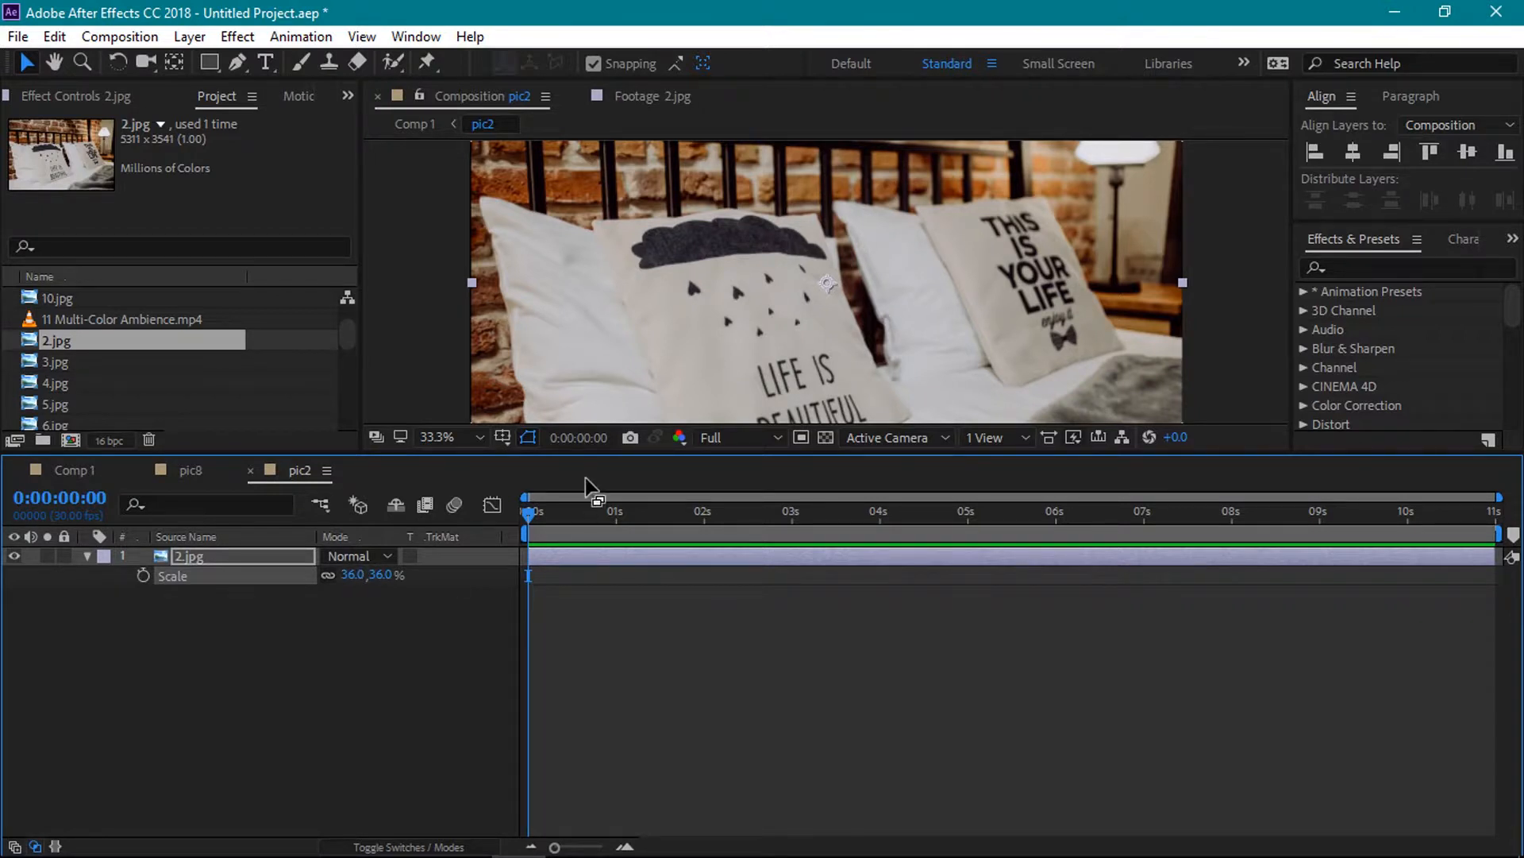
left_click_drag(573, 453, 569, 577)
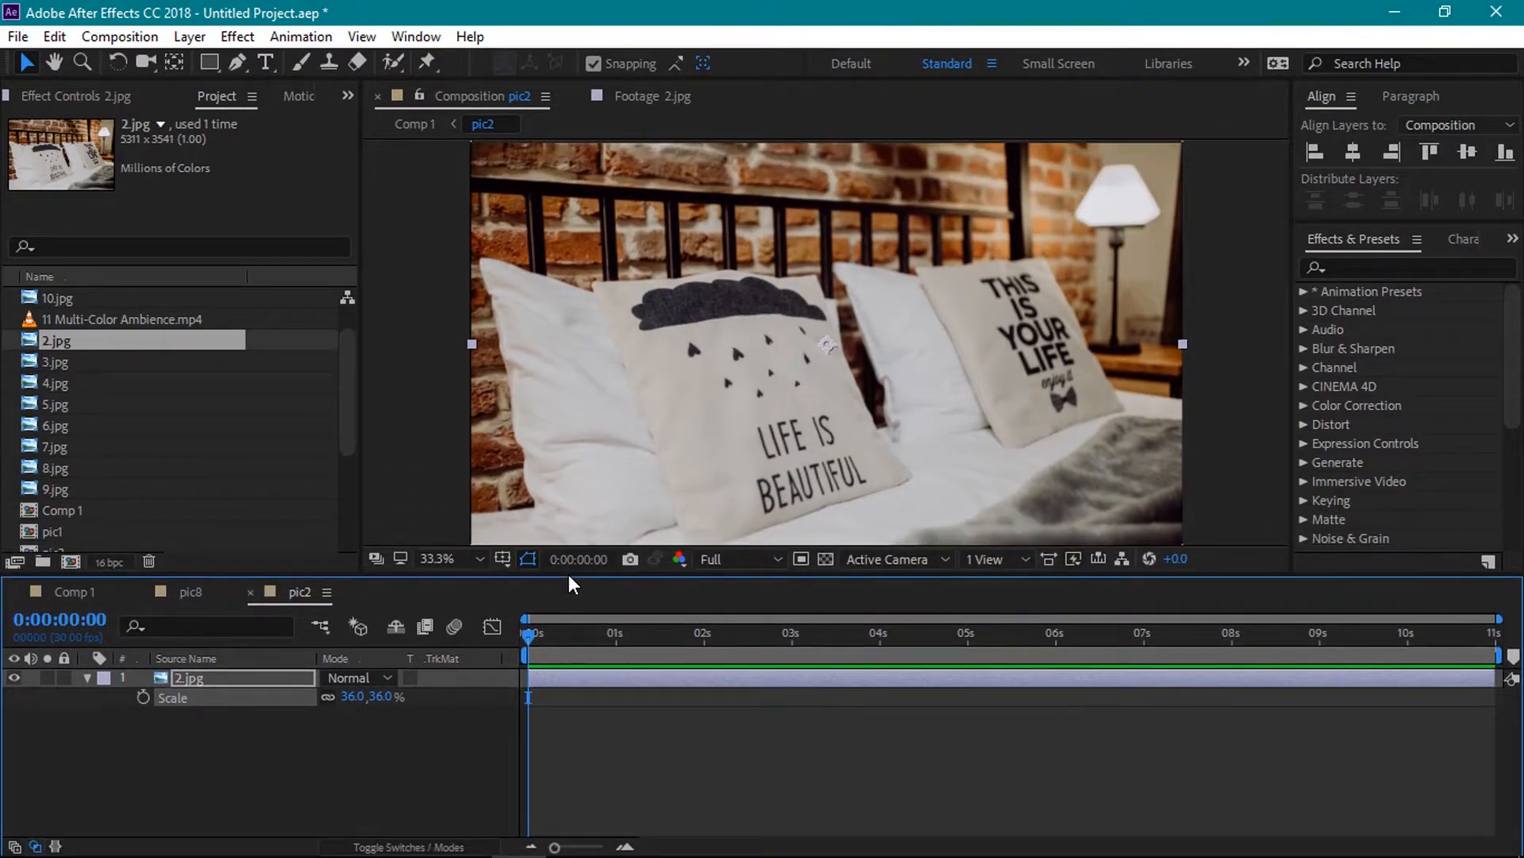
left_click(177, 743)
Open the pic3 composition from Comp 1 and replace its 1.jpg layer with 3.jpg.
left_click(79, 594)
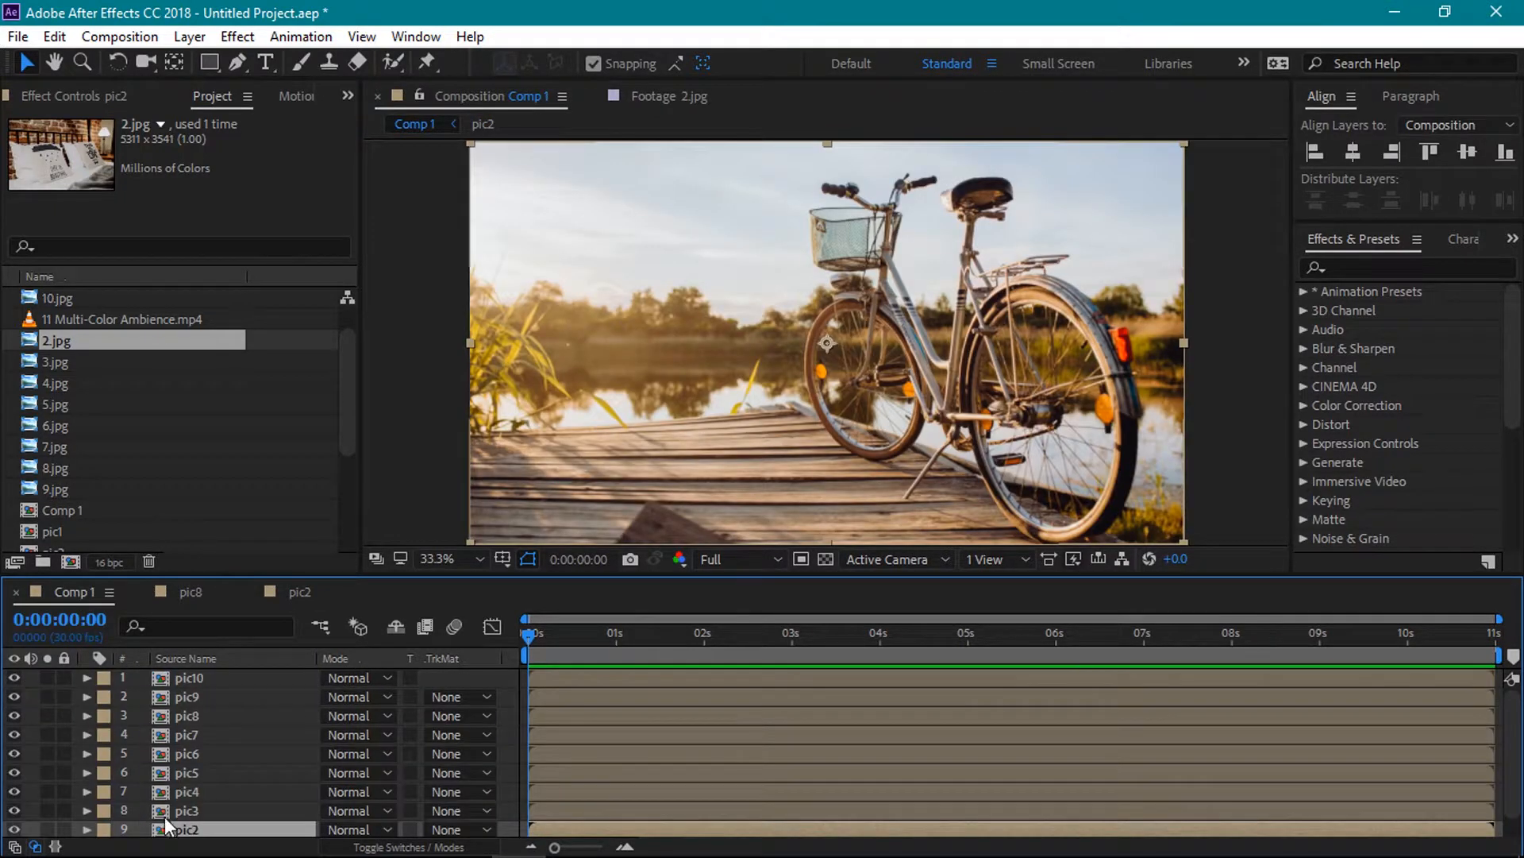
double_click(183, 809)
left_click(241, 679)
key("Delete")
left_click(57, 360)
left_click_drag(57, 360, 111, 697)
Scale the 3.jpg layer to about 40% so that it fills the frame.
key("s")
left_click(354, 696)
type("36")
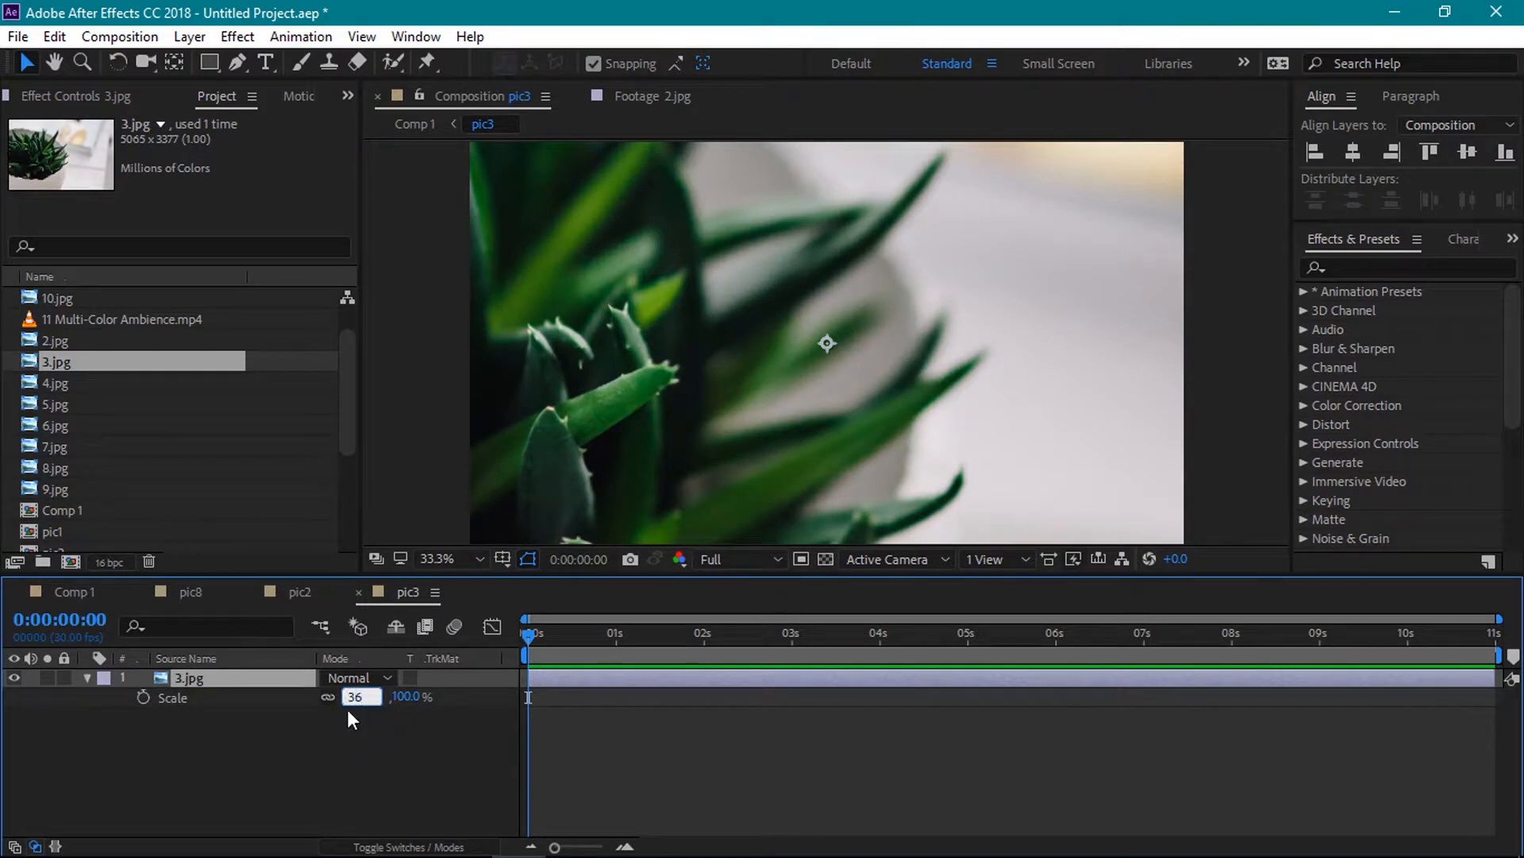
key("Return")
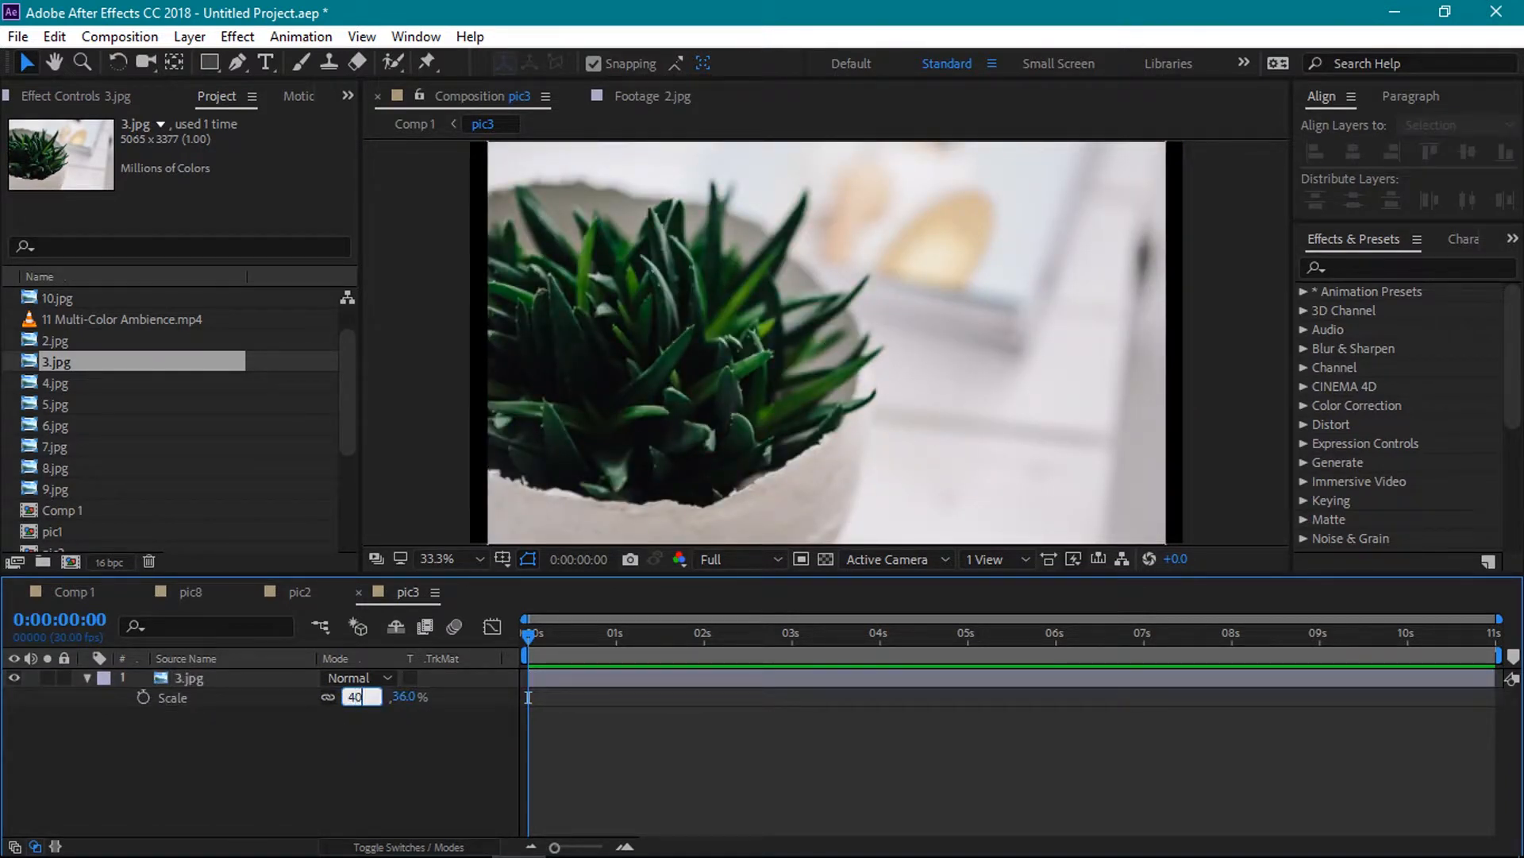
type("40")
key("Return")
left_click_drag(354, 698, 351, 697)
left_click(351, 744)
left_click(88, 678)
Open the pic4 composition from Comp 1 and replace its 1.jpg layer with 4.jpg.
left_click(74, 593)
double_click(195, 792)
left_click(216, 682)
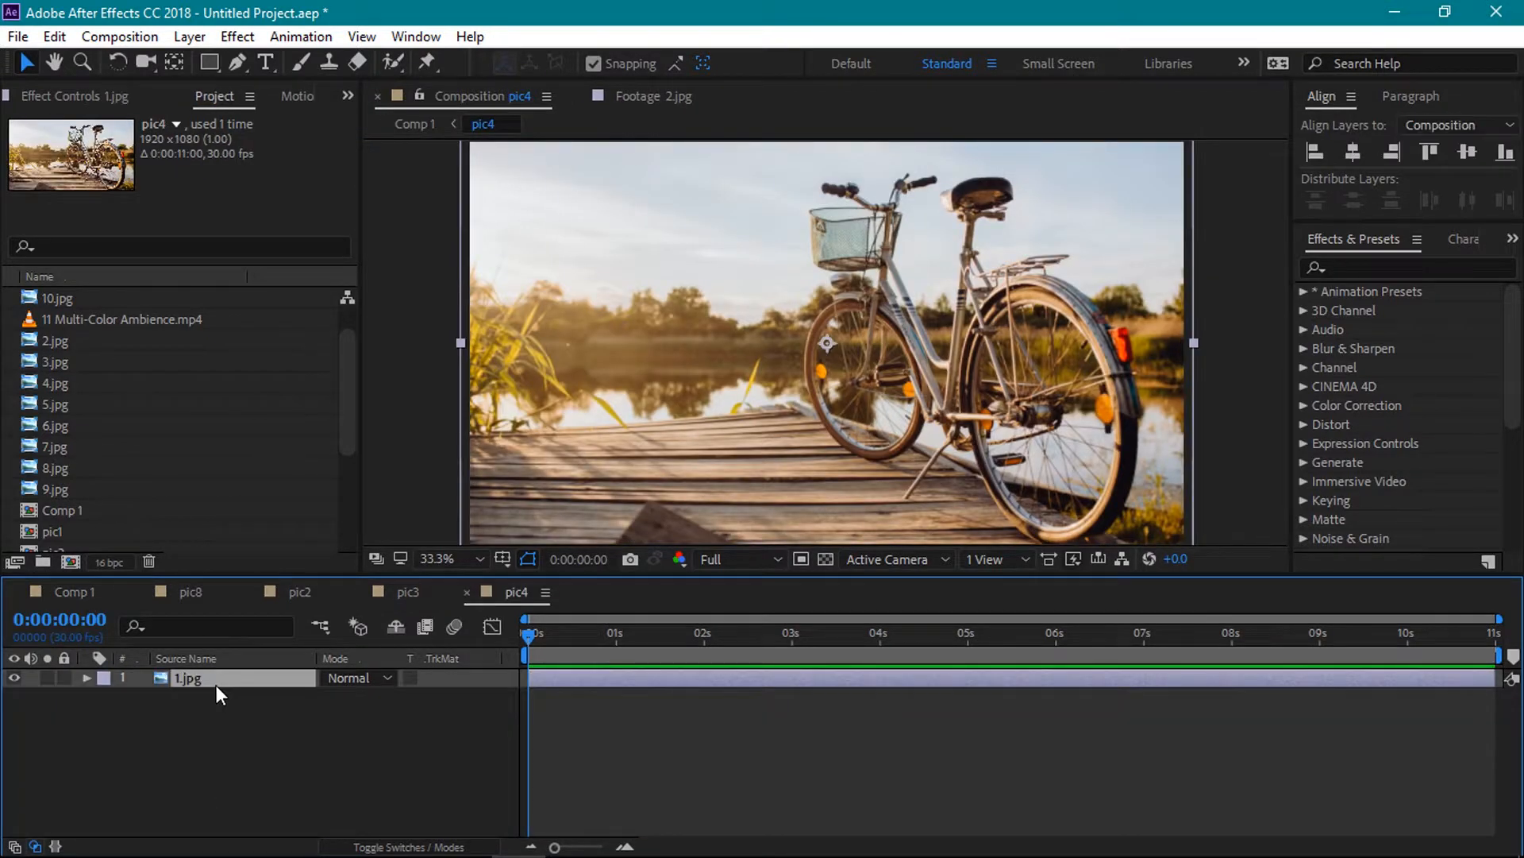
key("Delete")
left_click(49, 430)
left_click_drag(49, 380, 116, 693)
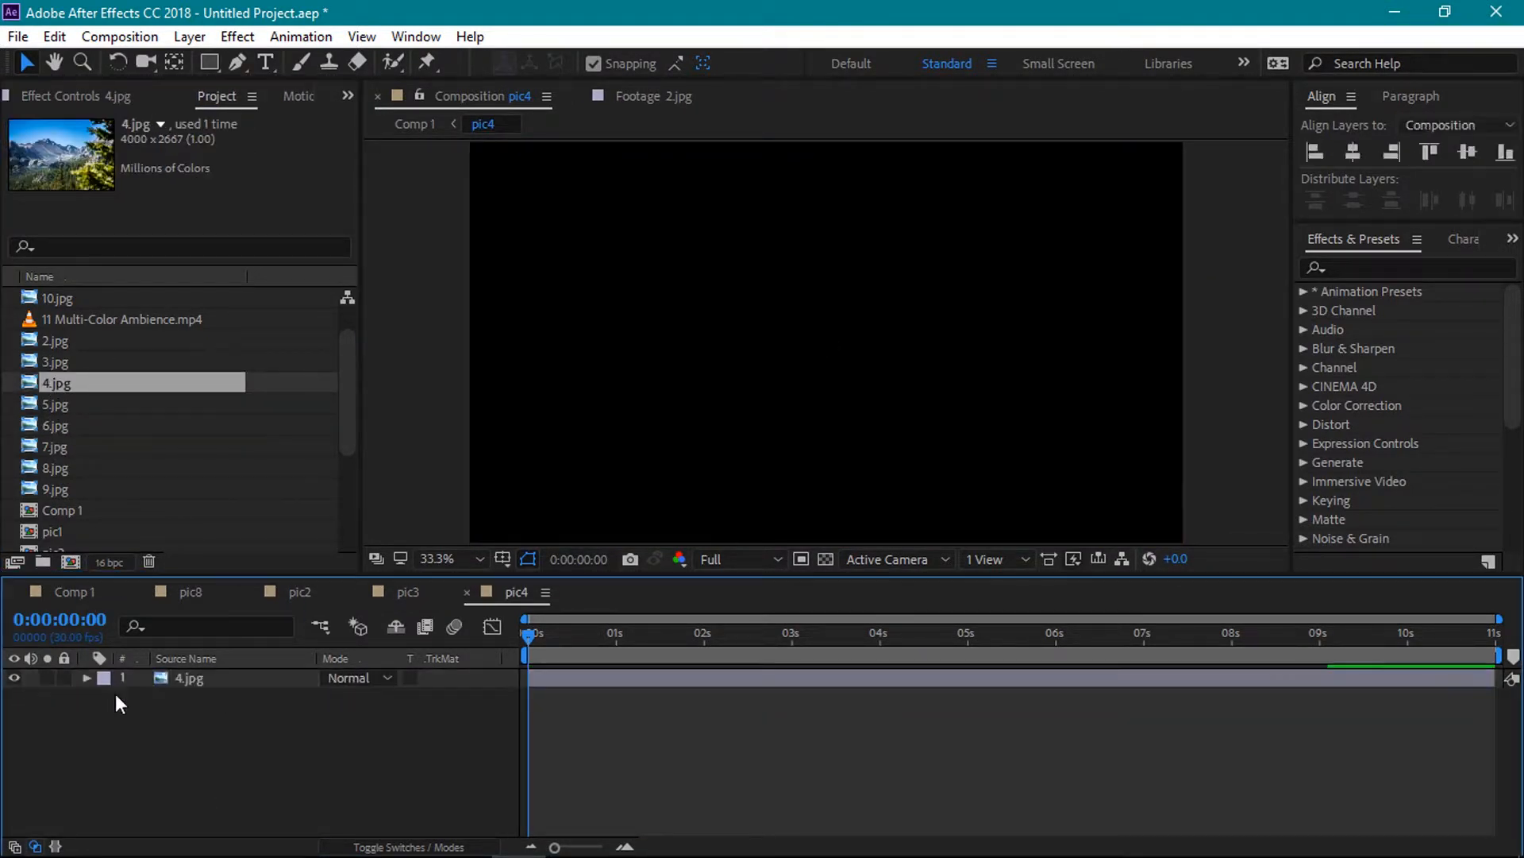
Scale the 4.jpg layer down to 49%.
left_click(225, 680)
key("s")
left_click_drag(349, 696, 293, 695)
left_click(114, 731)
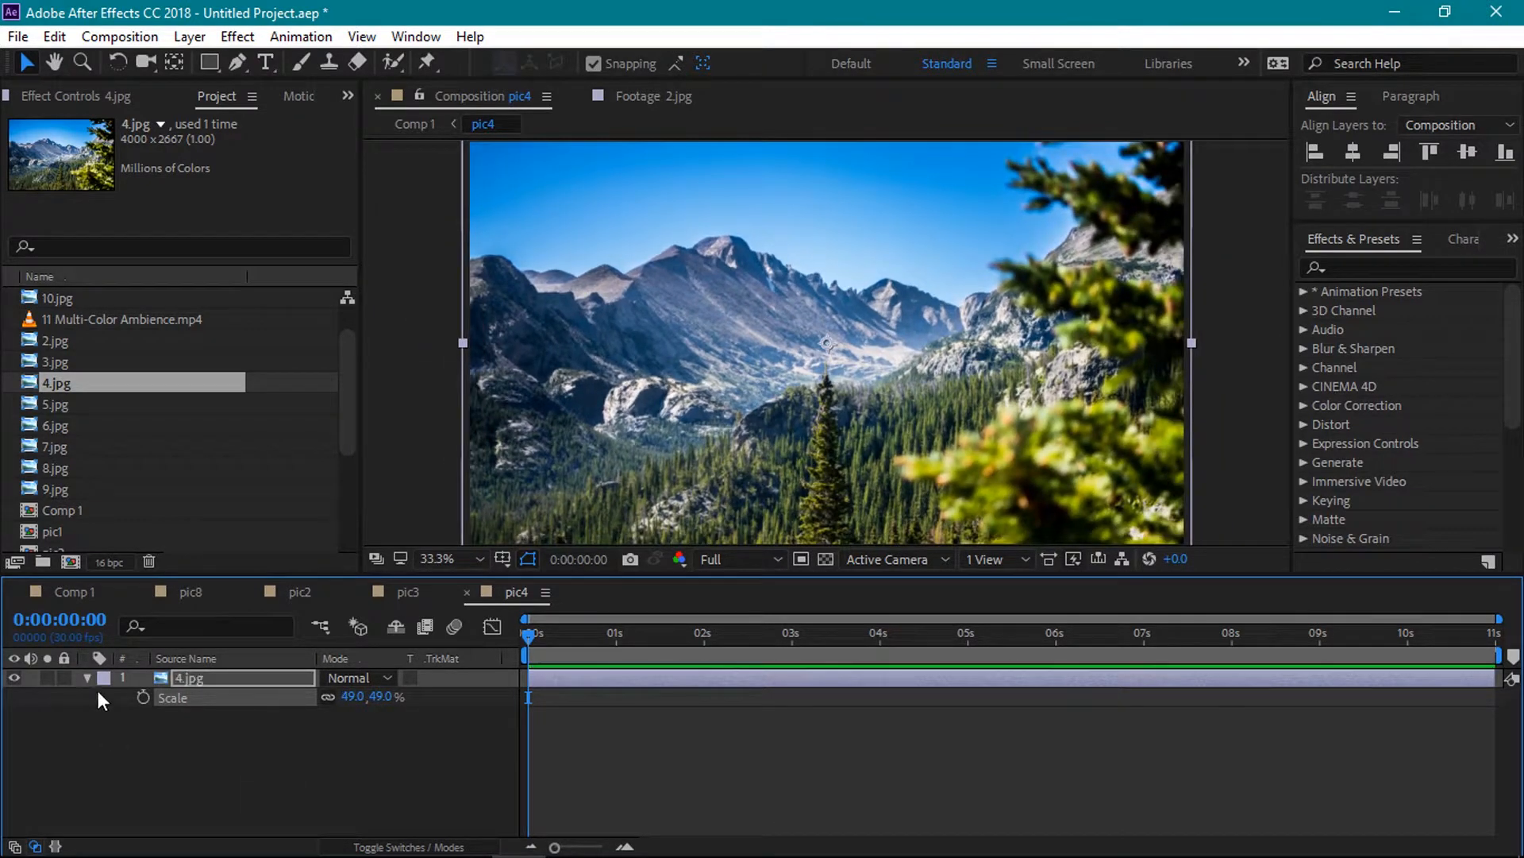
Open the pic5 composition from Comp 1 and replace its 1.jpg layer with 5.jpg.
left_click(102, 588)
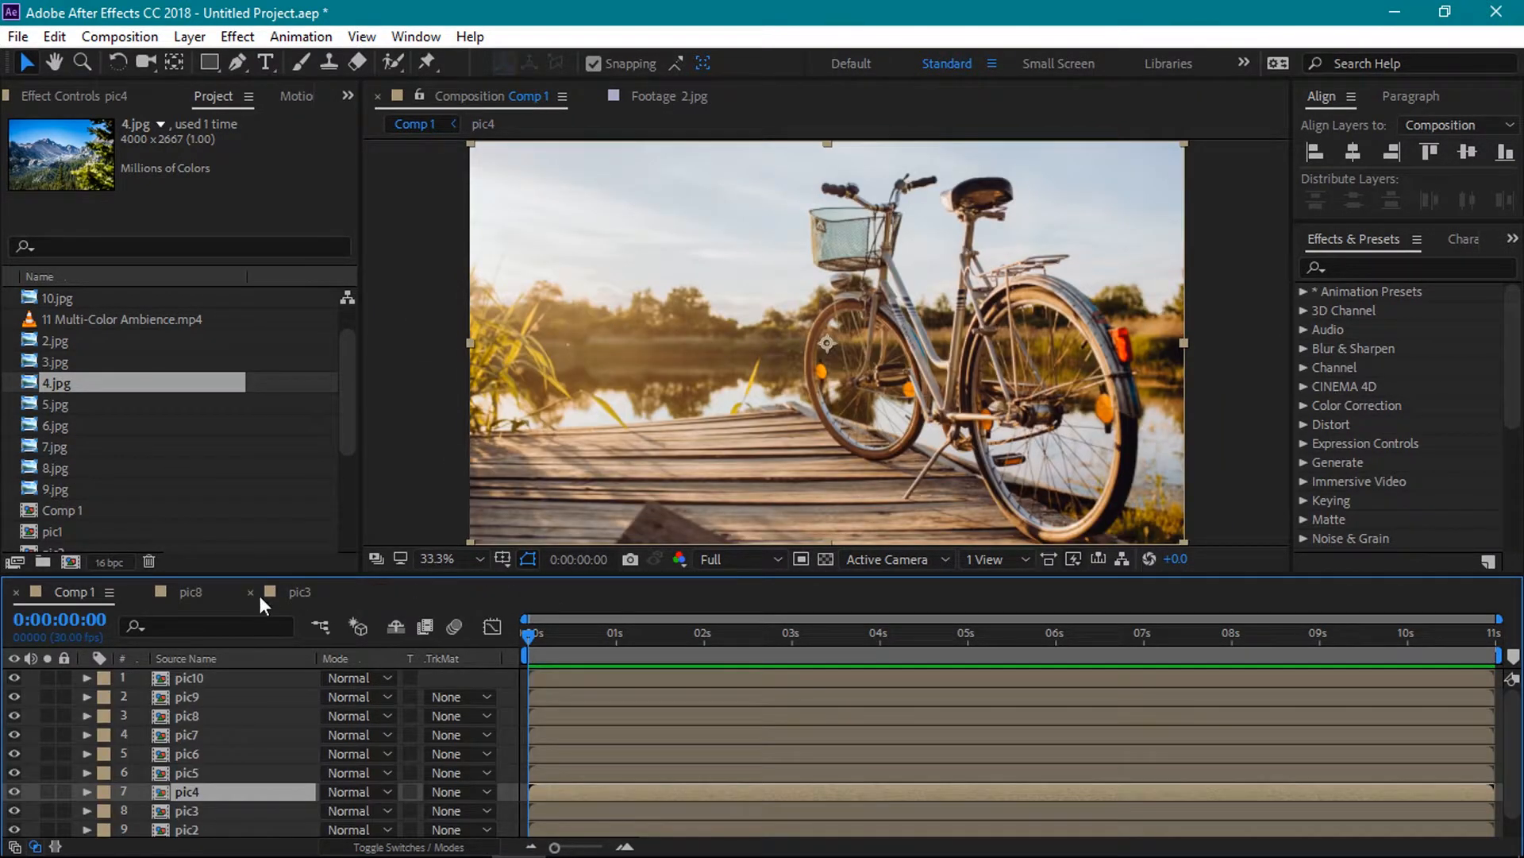
double_click(192, 771)
left_click_drag(51, 406, 173, 684)
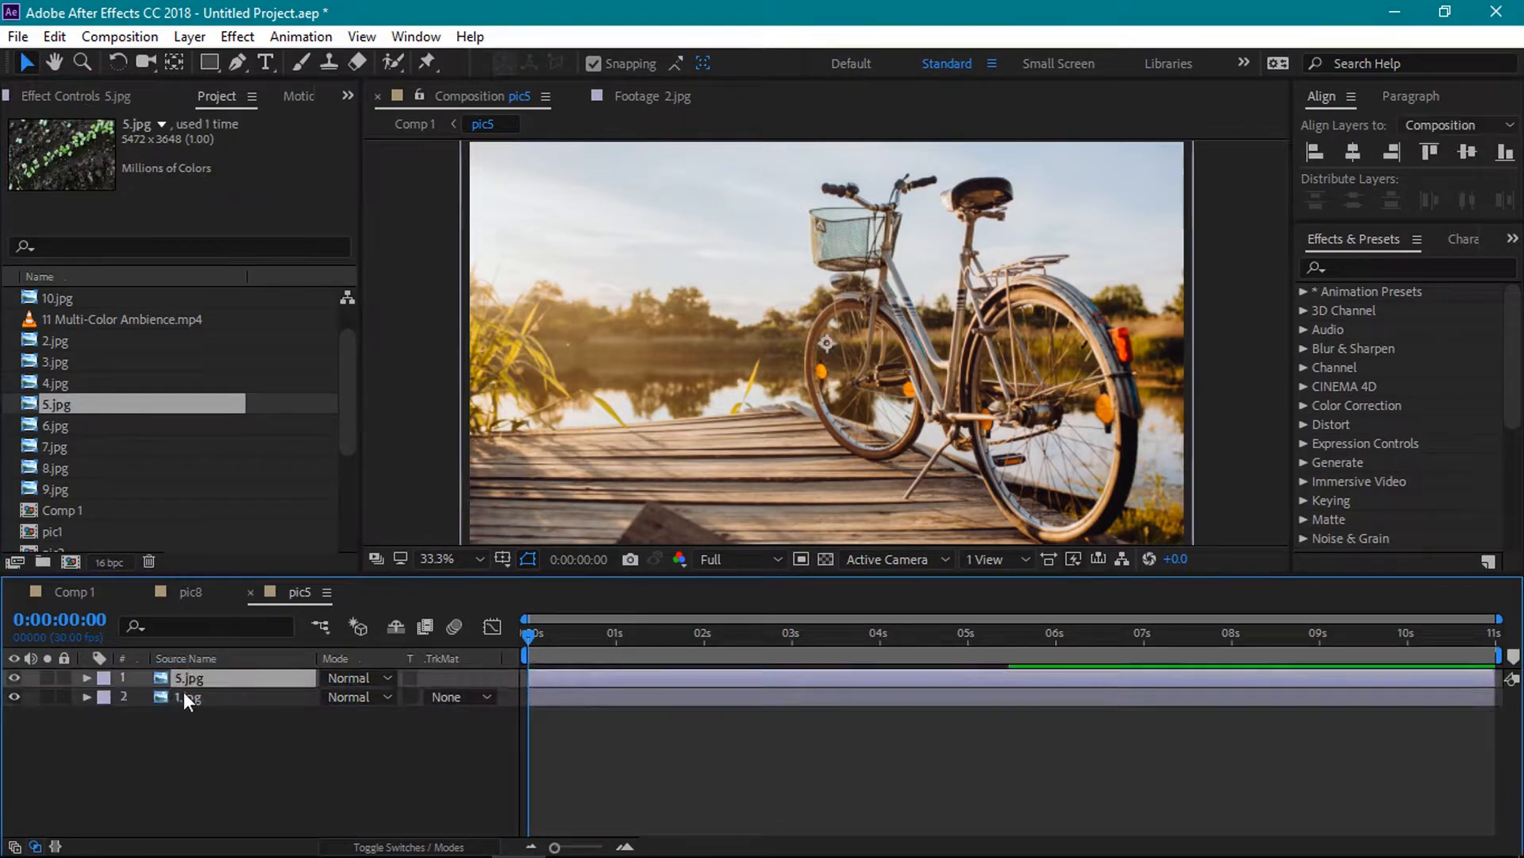
left_click(188, 698)
key("Delete")
Set the scale of the 5.jpg layer to 36%.
left_click(186, 680)
key("s")
left_click(352, 695)
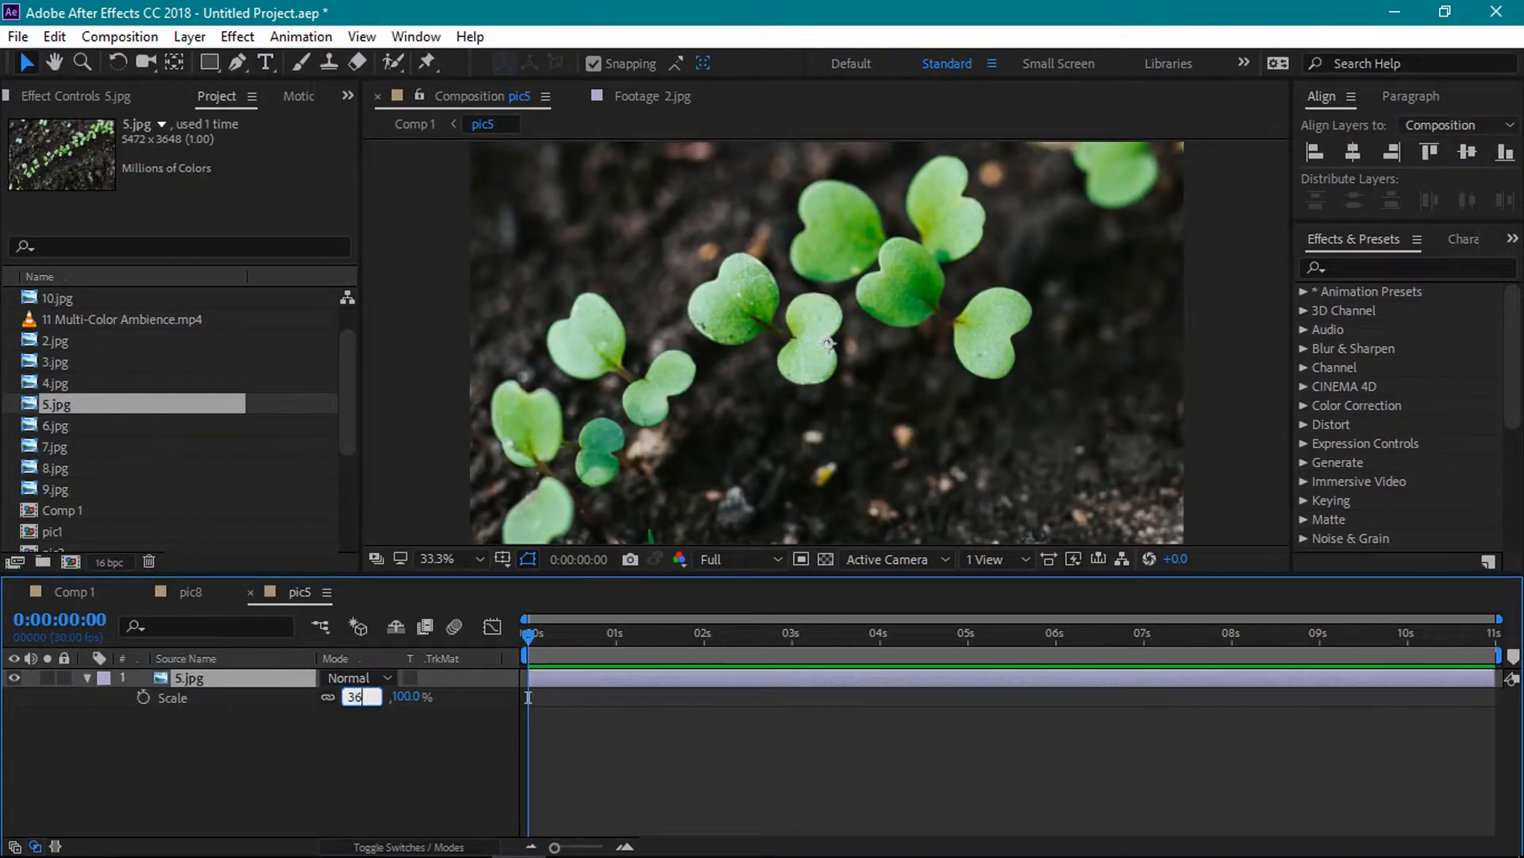
type("36")
key("Return")
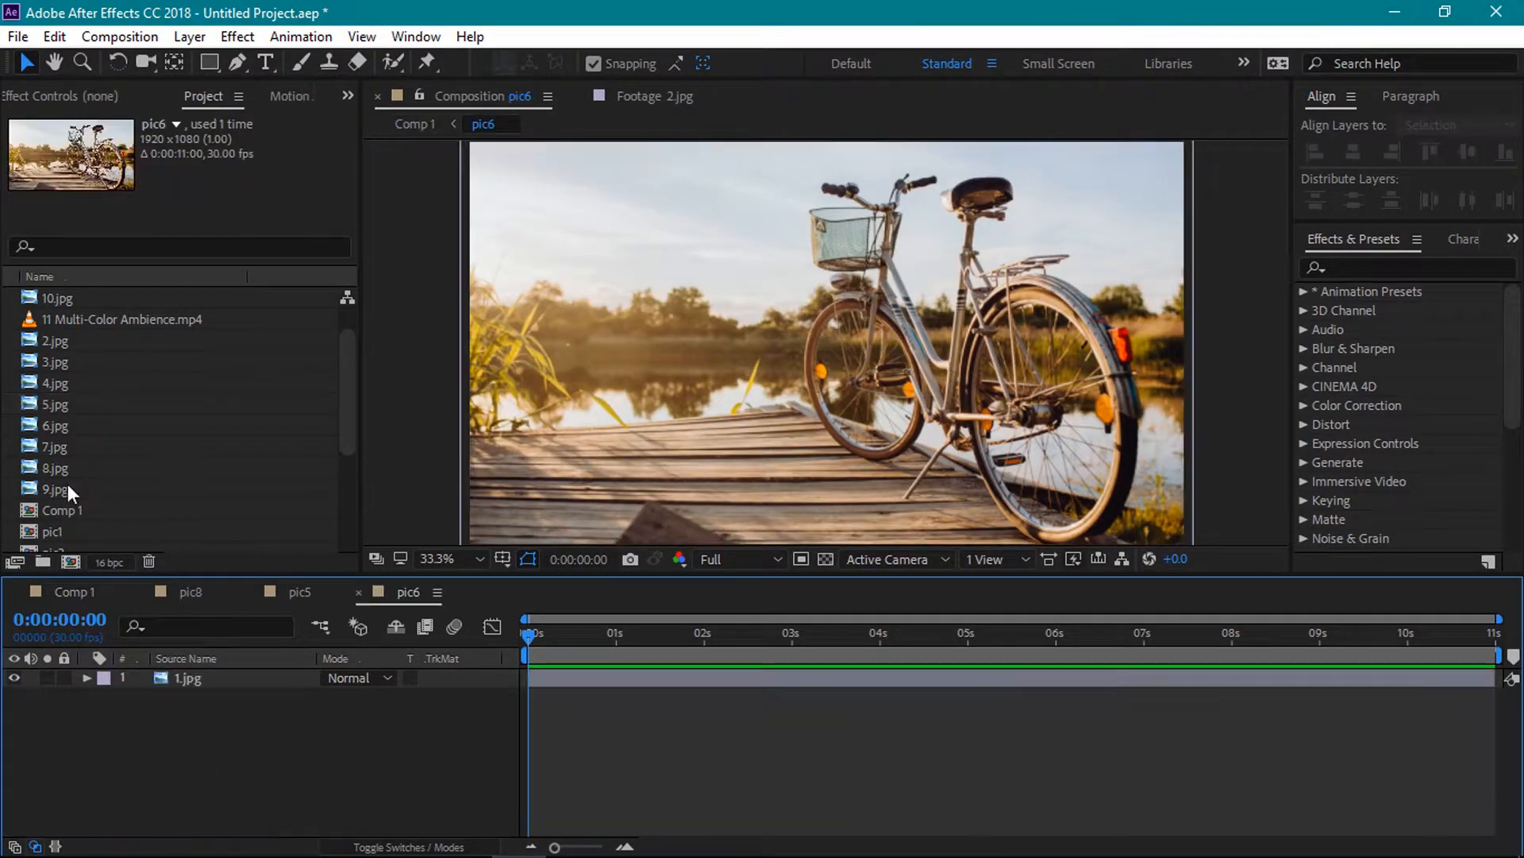
Replace the 1.jpg layer in the pic6 composition with 6.jpg.
left_click_drag(55, 426, 150, 679)
left_click(208, 699)
key("Delete")
Set the scale of the 6.jpg layer to 36%.
left_click(202, 683)
key("s")
left_click(354, 696)
type("36")
key("Return")
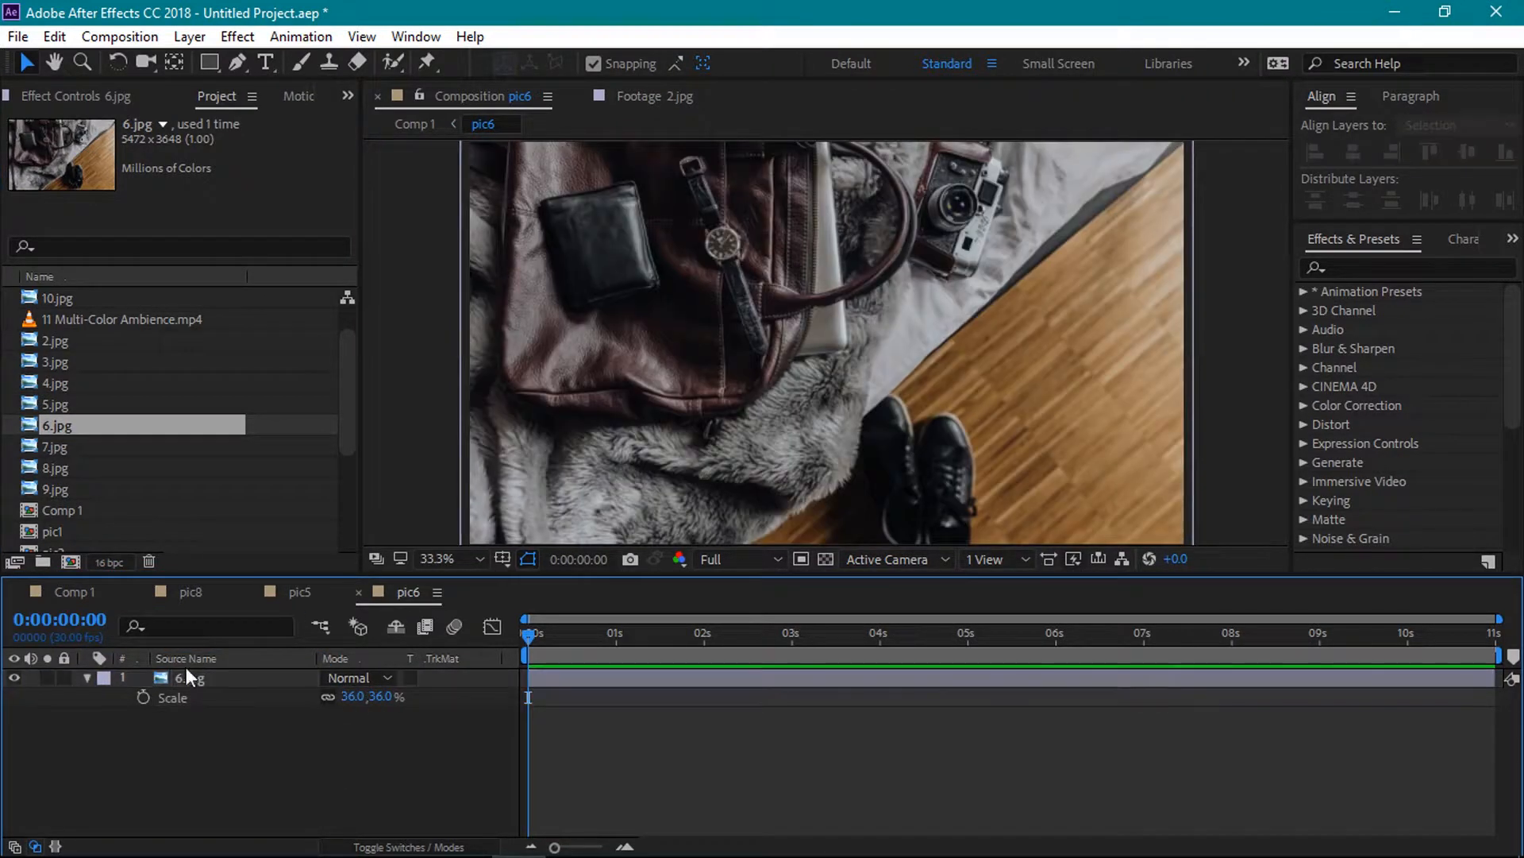
Open the pic7 composition from Comp 1 and replace its 1.jpg layer with 7.jpg.
left_click(75, 591)
double_click(178, 731)
left_click(189, 681)
key("Delete")
left_click_drag(42, 446, 222, 692)
Scale the 7.jpg layer down to 36% and collapse its properties.
key("s")
left_click_drag(343, 697, 279, 703)
left_click(231, 743)
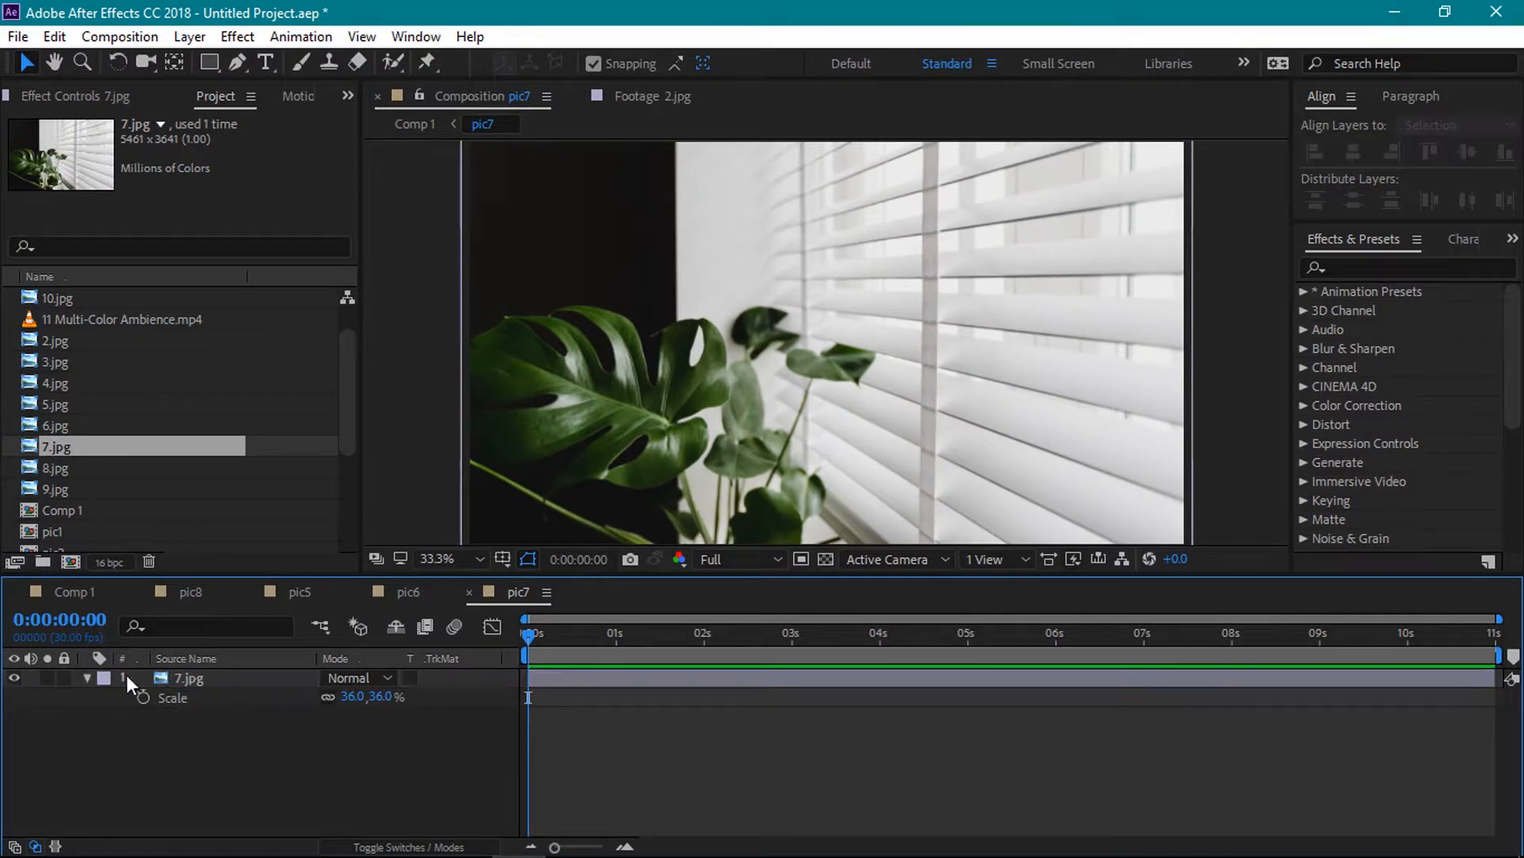
left_click(86, 679)
Open the pic8 composition from Comp 1 and replace its 1.jpg layer with 8.jpg.
left_click(74, 592)
double_click(184, 715)
left_click_drag(58, 469, 205, 705)
Scale the 8.jpg layer down to fit the frame and close the open layer and footage viewers.
double_click(203, 679)
key("s")
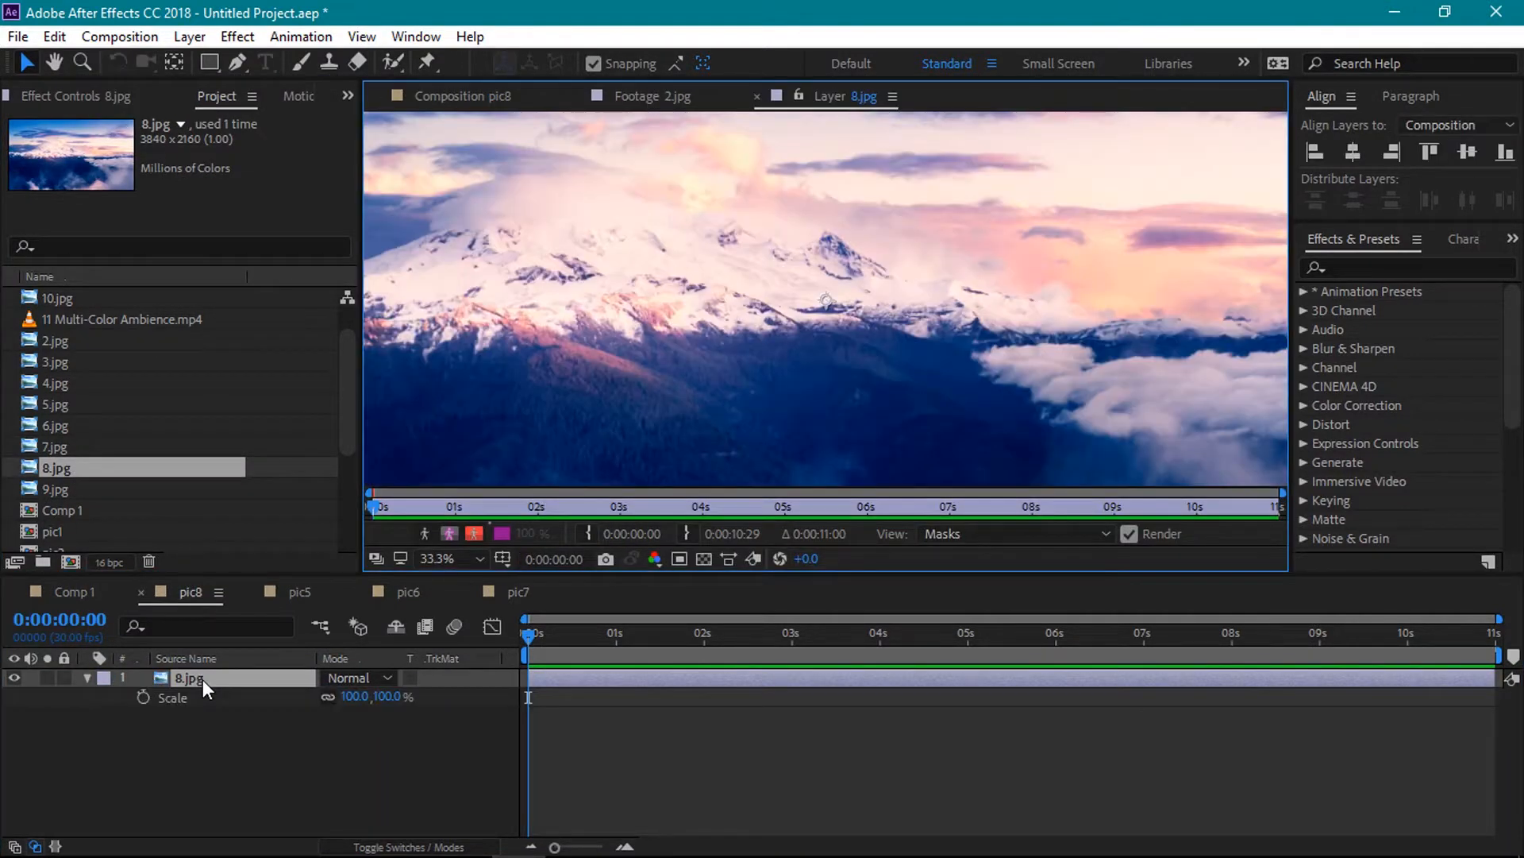
left_click_drag(343, 700, 306, 696)
left_click(756, 96)
left_click(578, 96)
Open the pic9 composition from Comp 1 and replace its 1.jpg layer with 9.jpg.
left_click(69, 588)
double_click(184, 696)
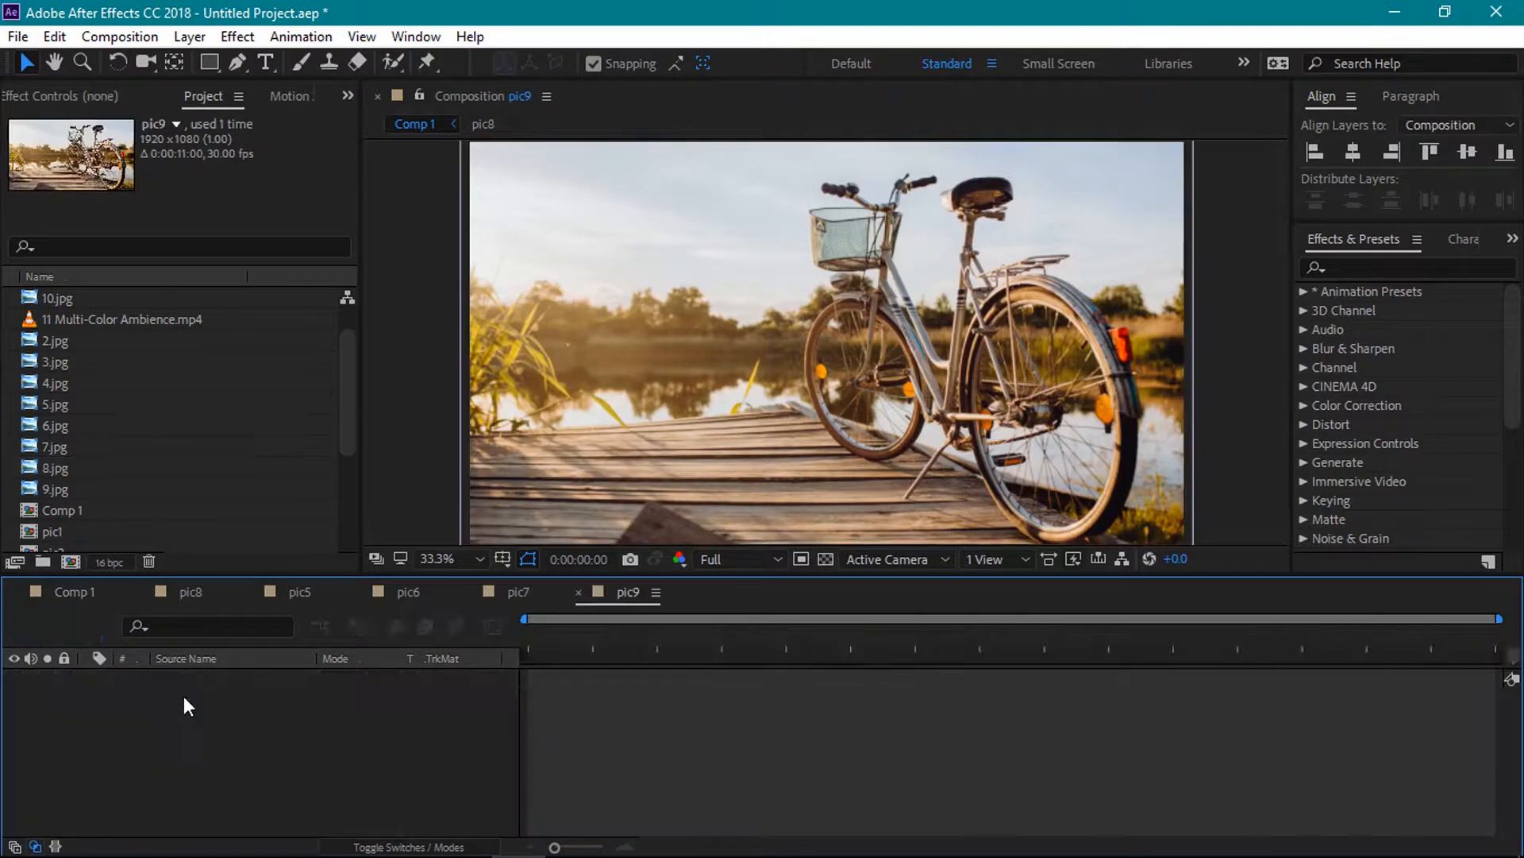
left_click_drag(56, 489, 143, 677)
left_click(203, 701)
key("Delete")
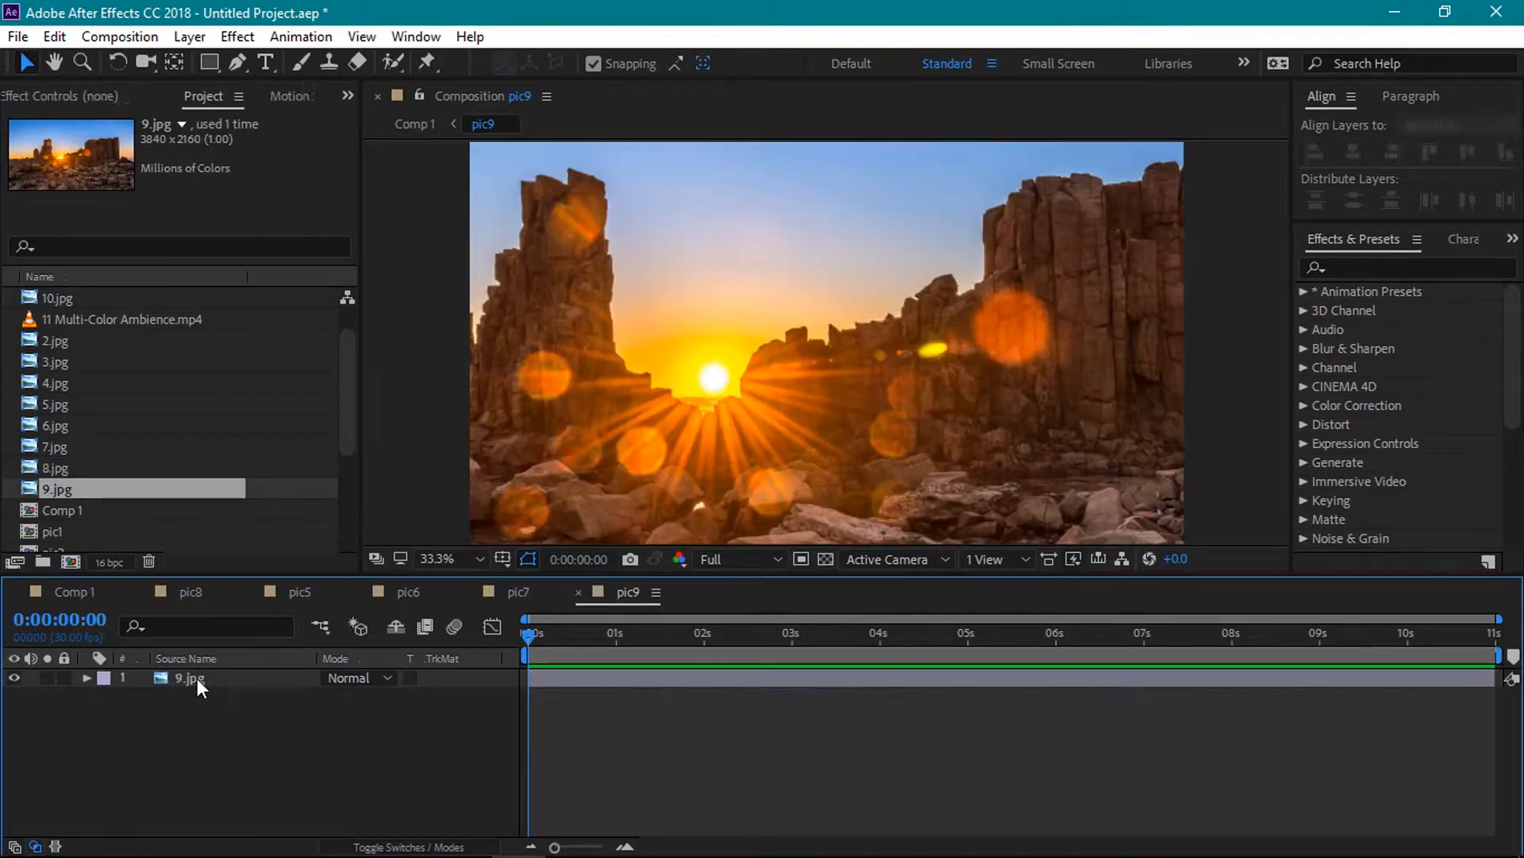
Scale the 9.jpg layer in pic9 down to fit the frame and collapse its properties.
left_click(198, 678)
key("s")
left_click_drag(356, 697, 295, 696)
left_click(274, 699)
left_click(88, 677)
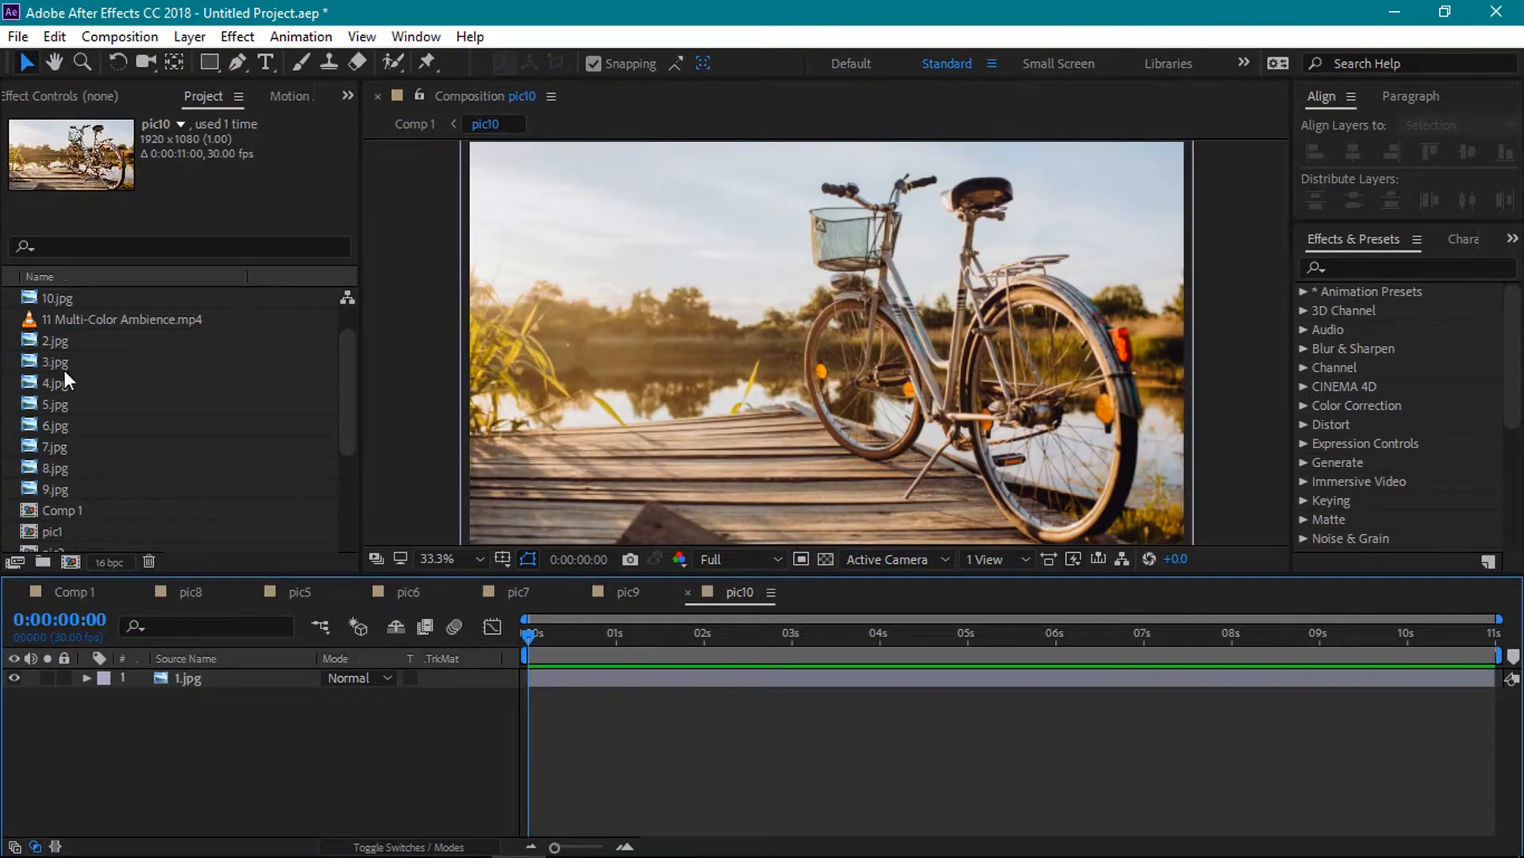
Replace the 1.jpg layer in pic10 with 10.jpg, scale it down to fit the frame, and return to Comp 1.
left_click_drag(56, 298, 227, 679)
key("s")
left_click_drag(349, 697, 270, 680)
left_click(88, 677)
left_click(71, 592)
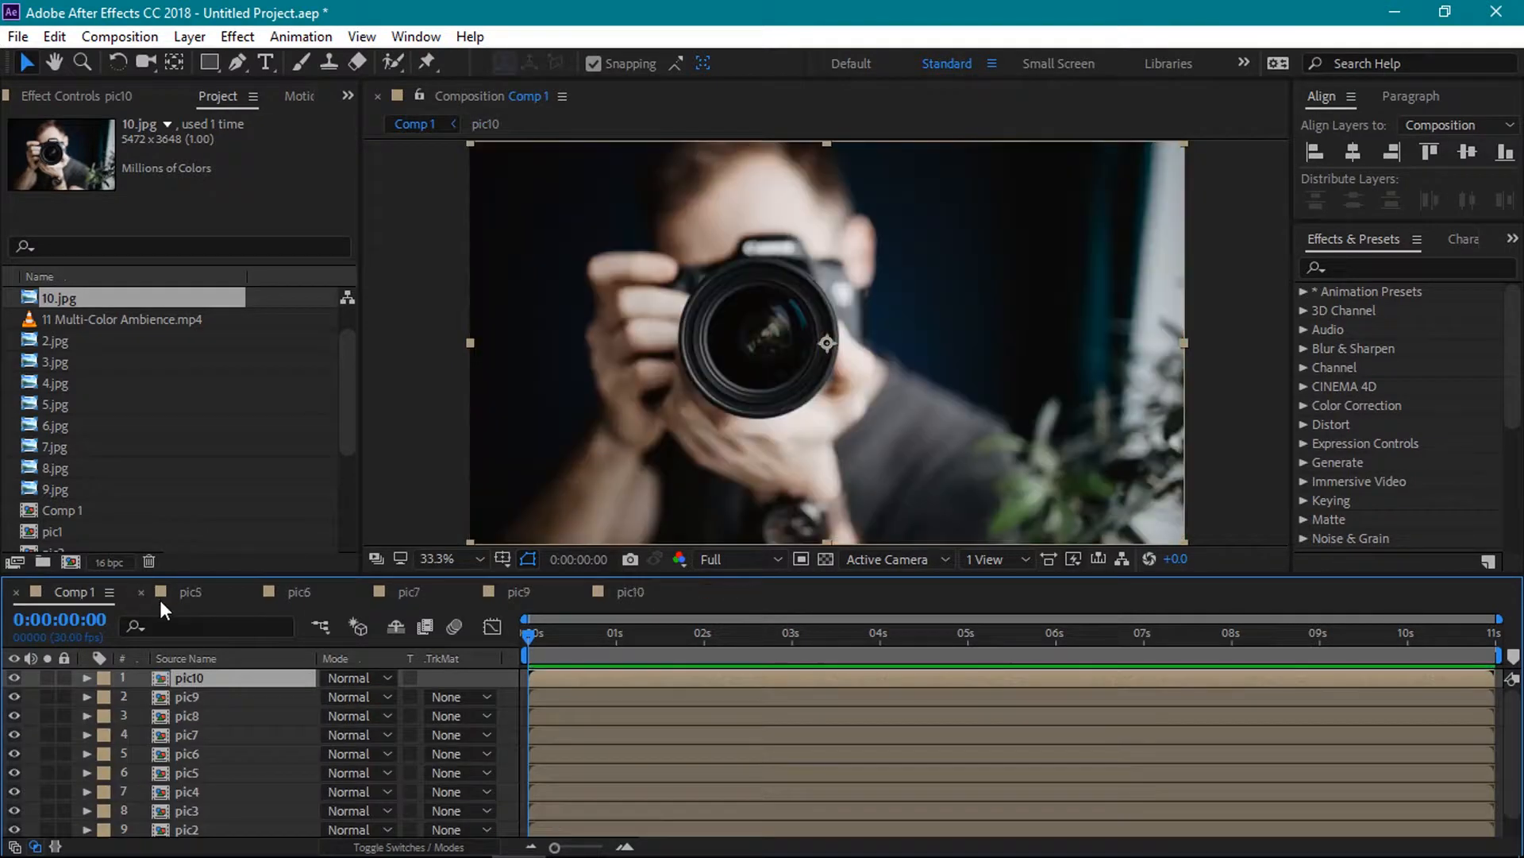
Close the pic5, pic6, pic7, pic9 and pic10 timelines, keeping only Comp 1 open.
left_click(142, 593)
left_click(141, 594)
left_click(141, 593)
left_click(140, 593)
left_click(141, 594)
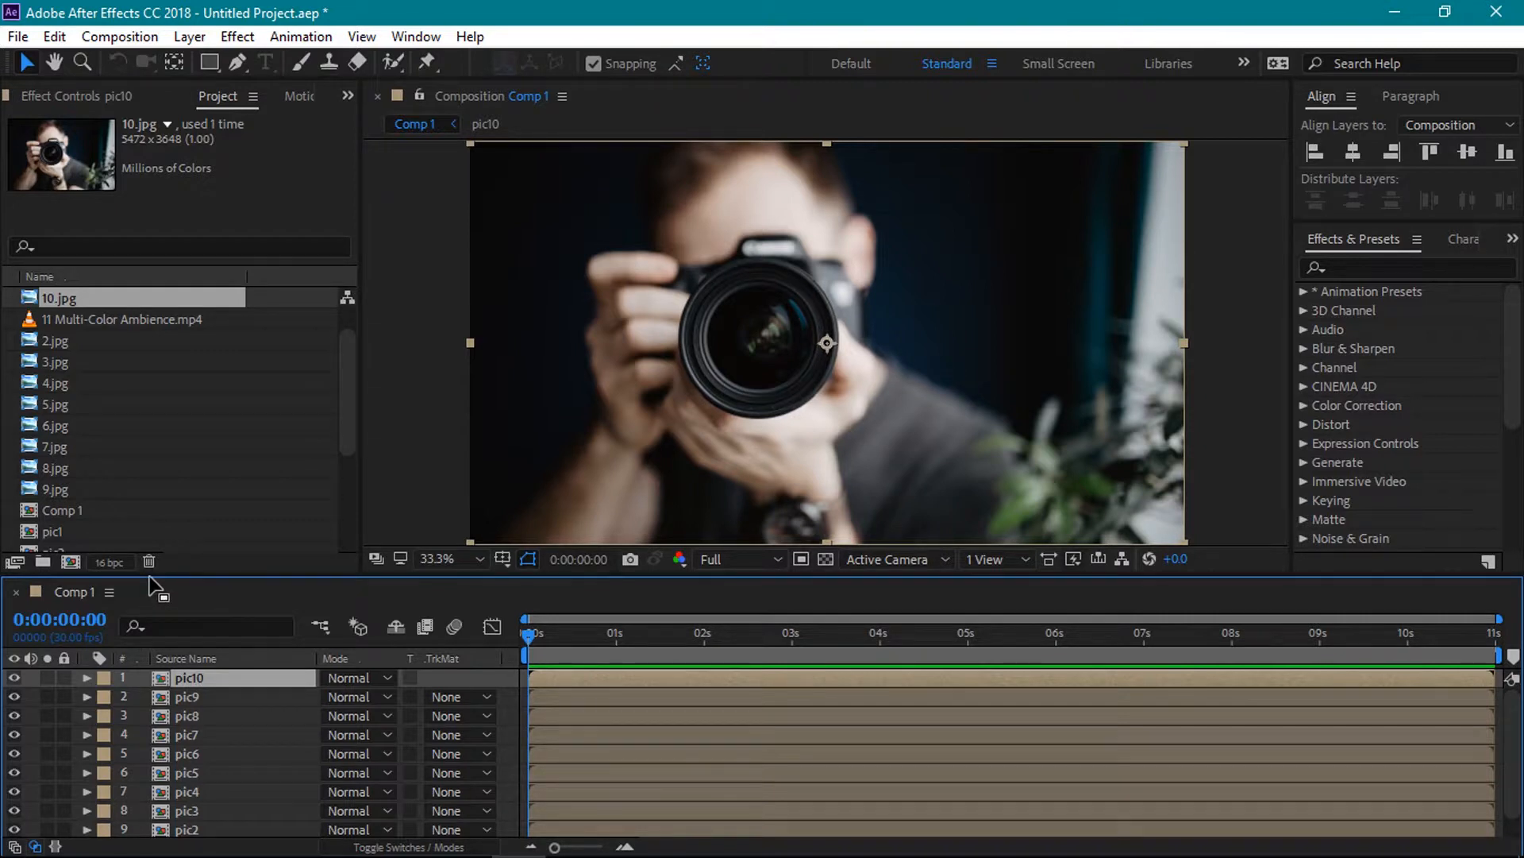
Hide the pic10 through pic2 layers in Comp 1, leaving only pic1 visible.
left_click_drag(159, 566, 167, 544)
key("Delete")
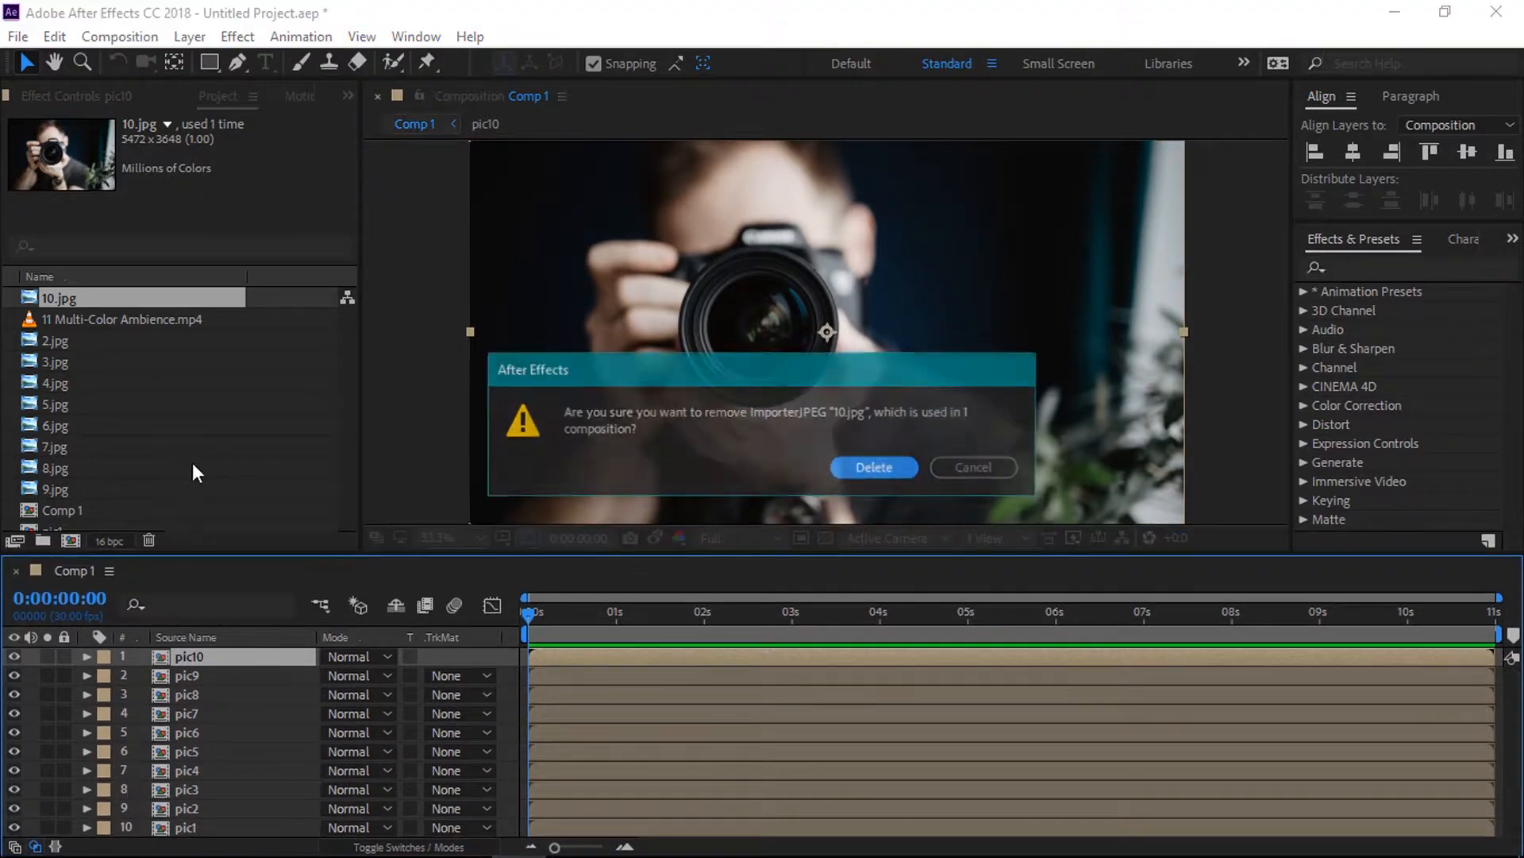
left_click(956, 472)
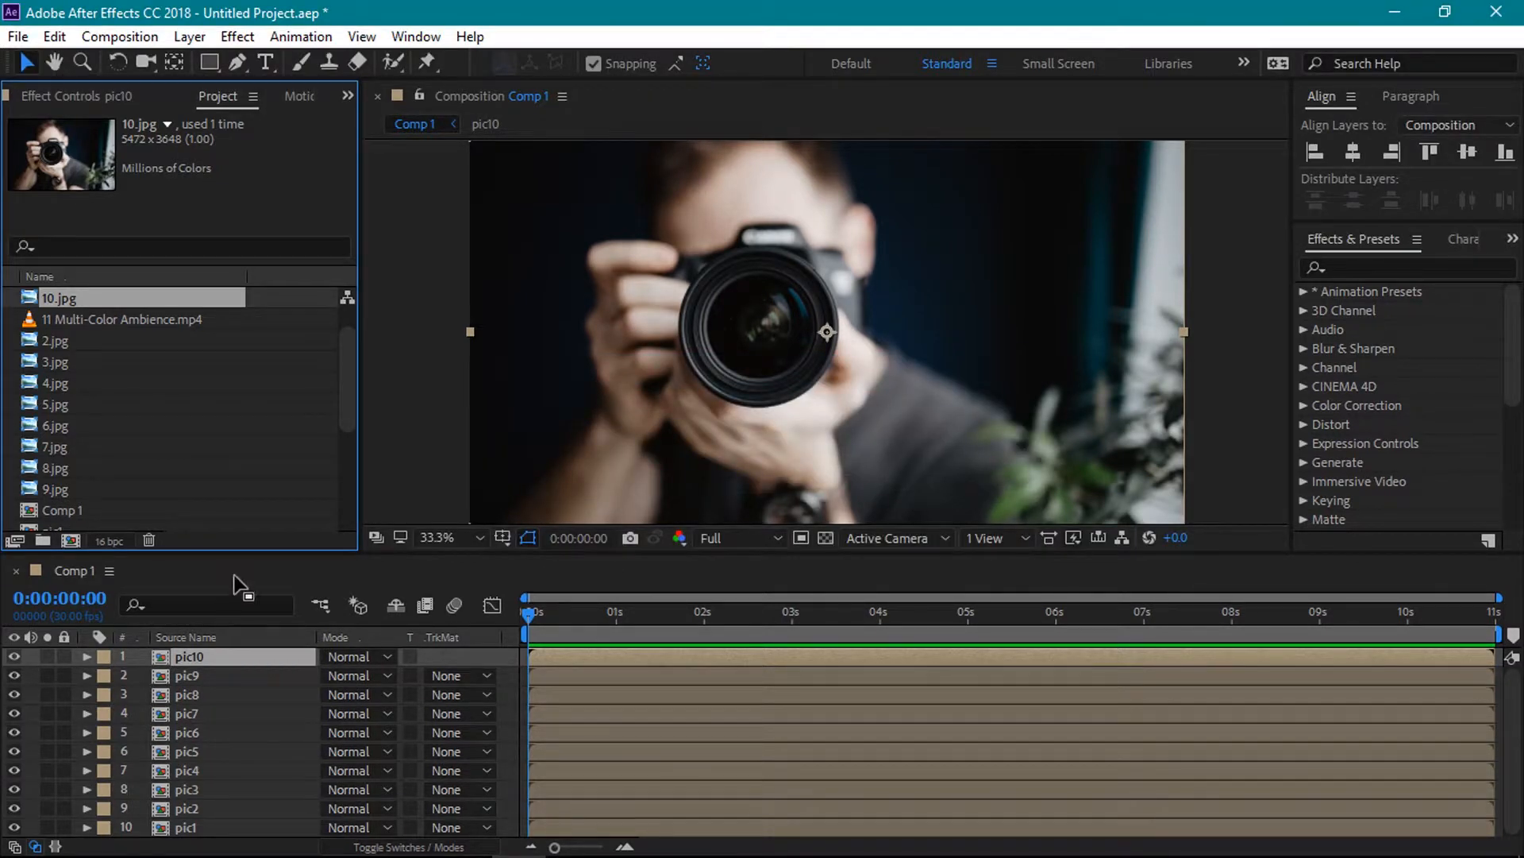
left_click_drag(230, 556, 265, 461)
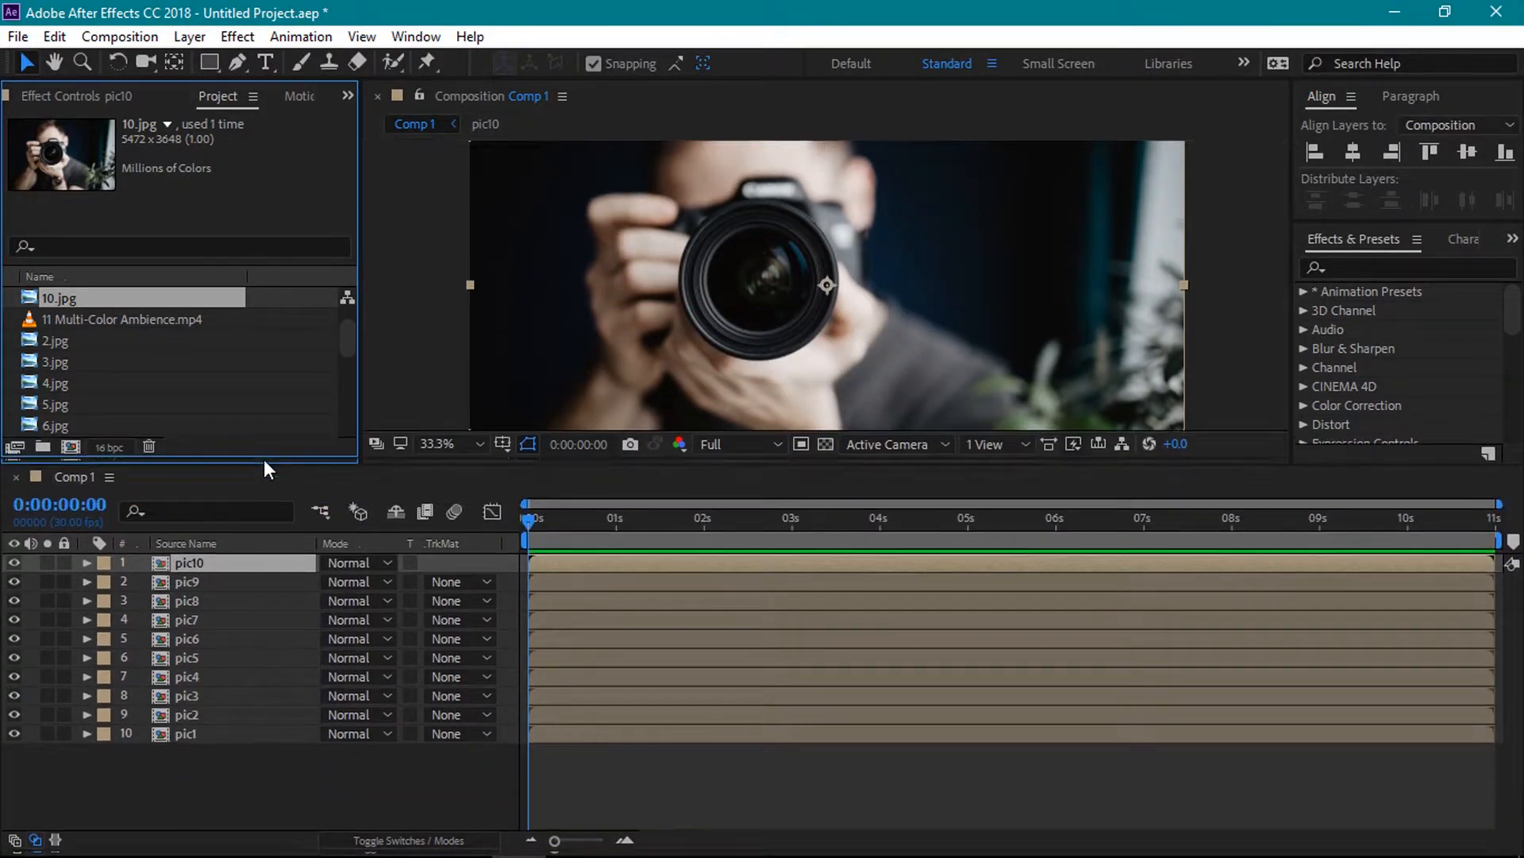
left_click(294, 788)
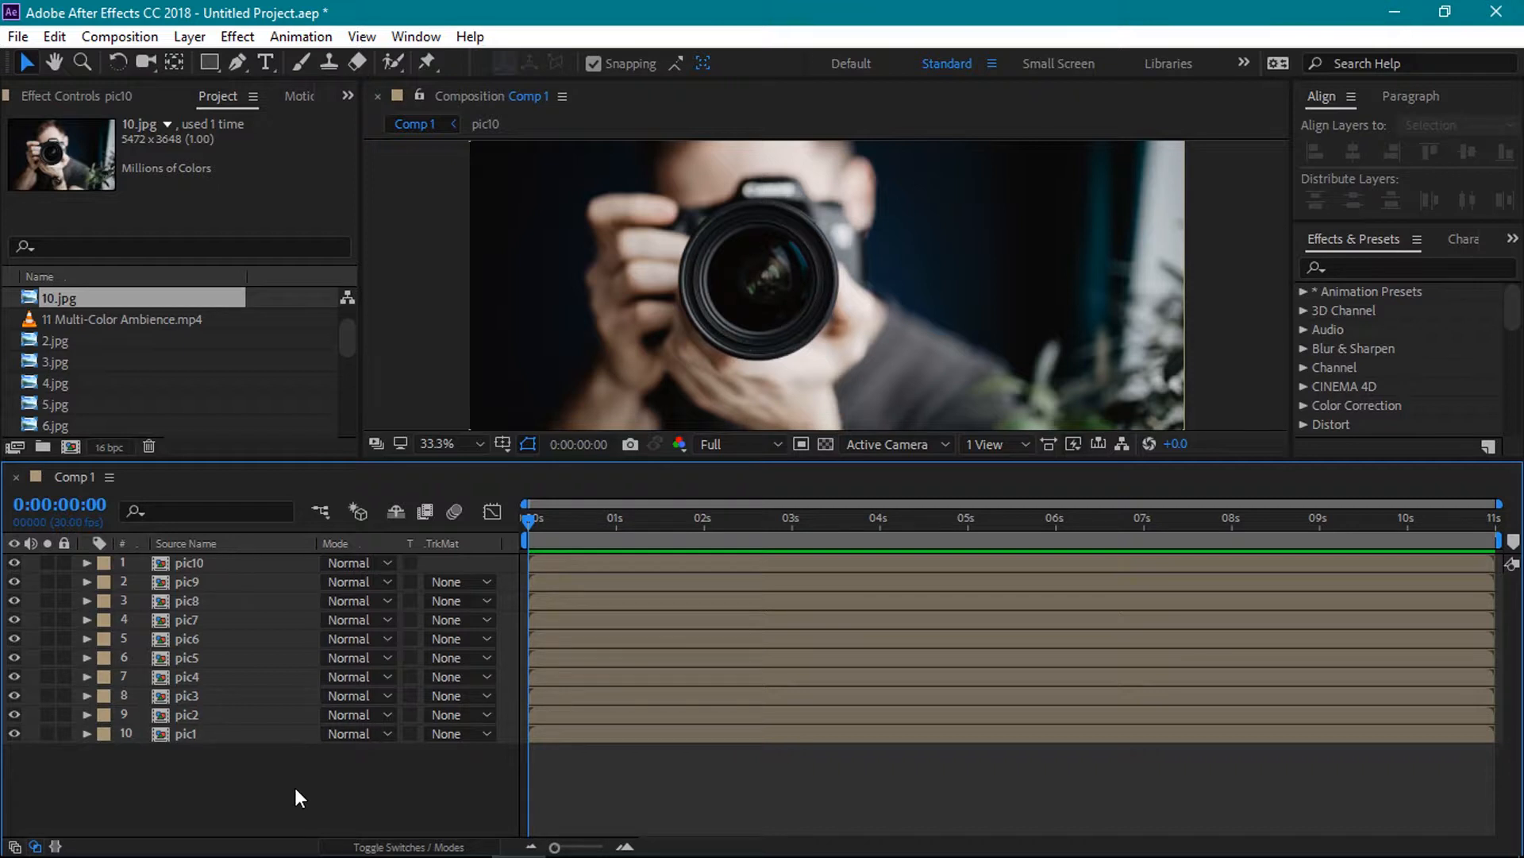
left_click_drag(16, 562, 14, 734)
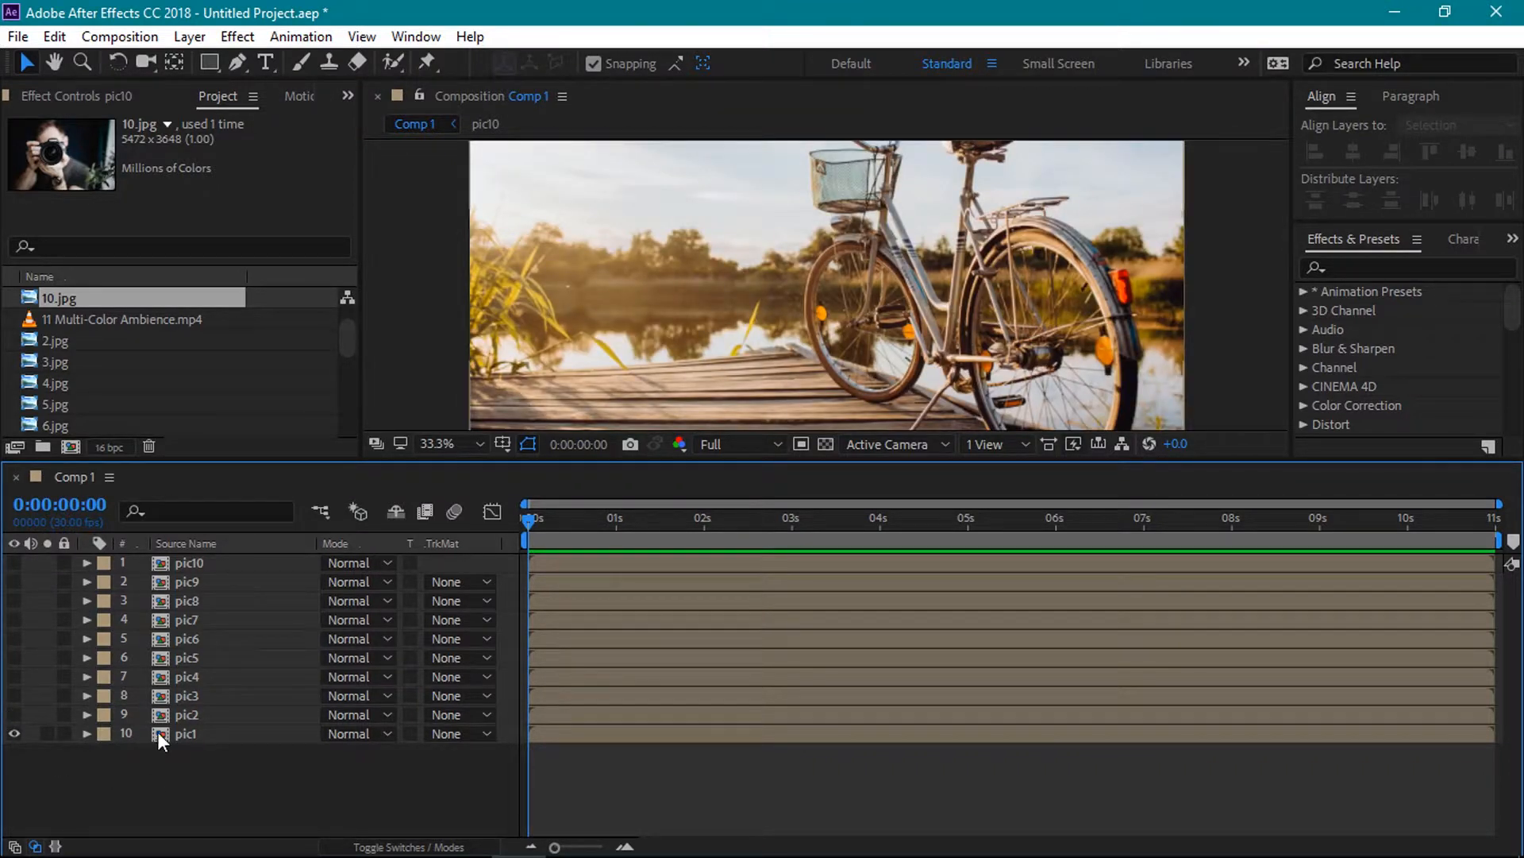
left_click(190, 737)
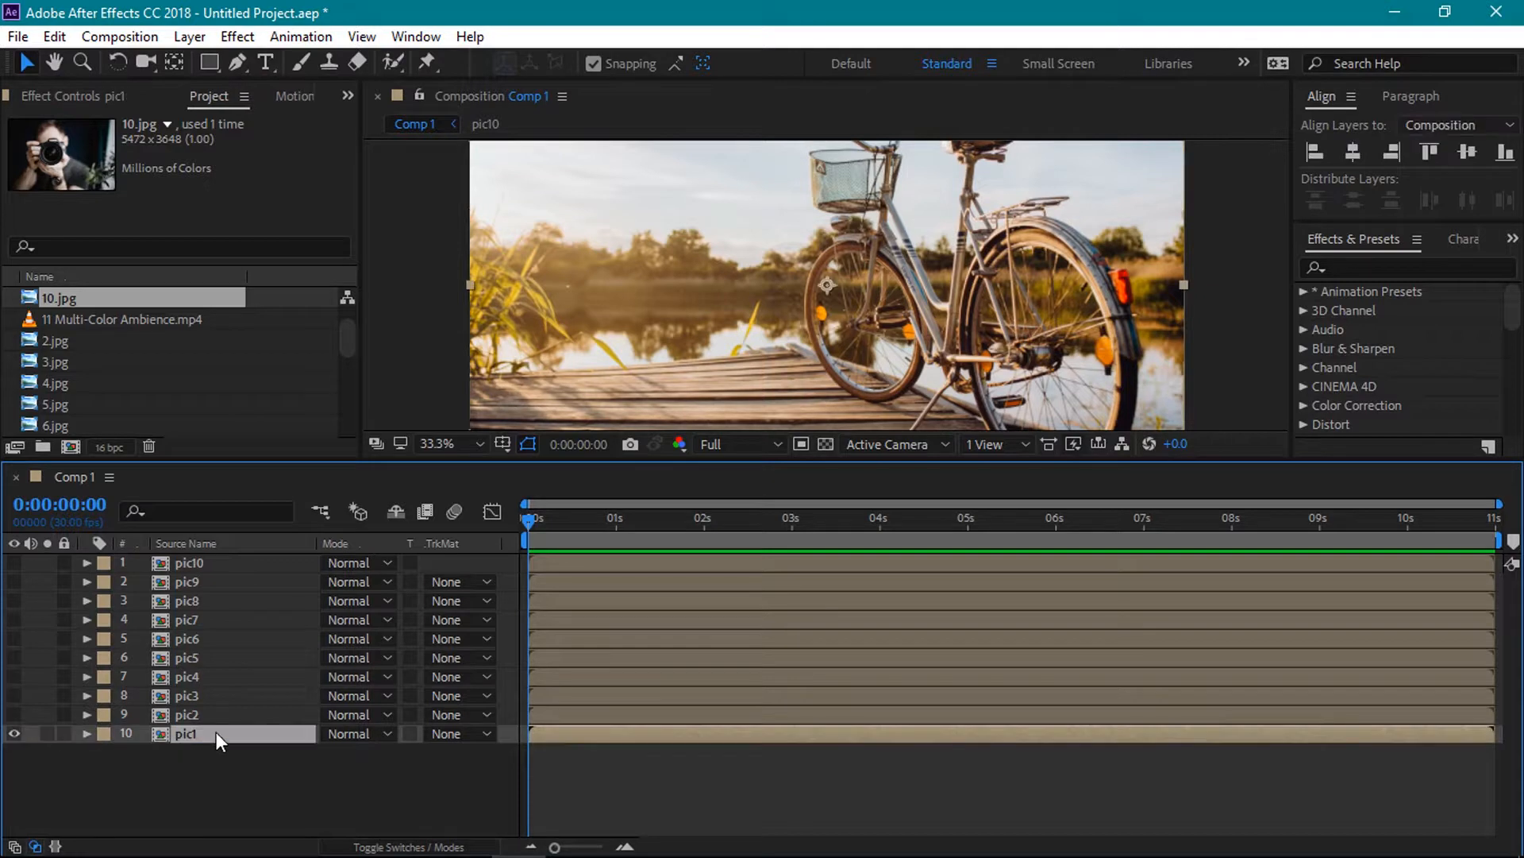
left_click(192, 770)
left_click_drag(604, 460, 589, 576)
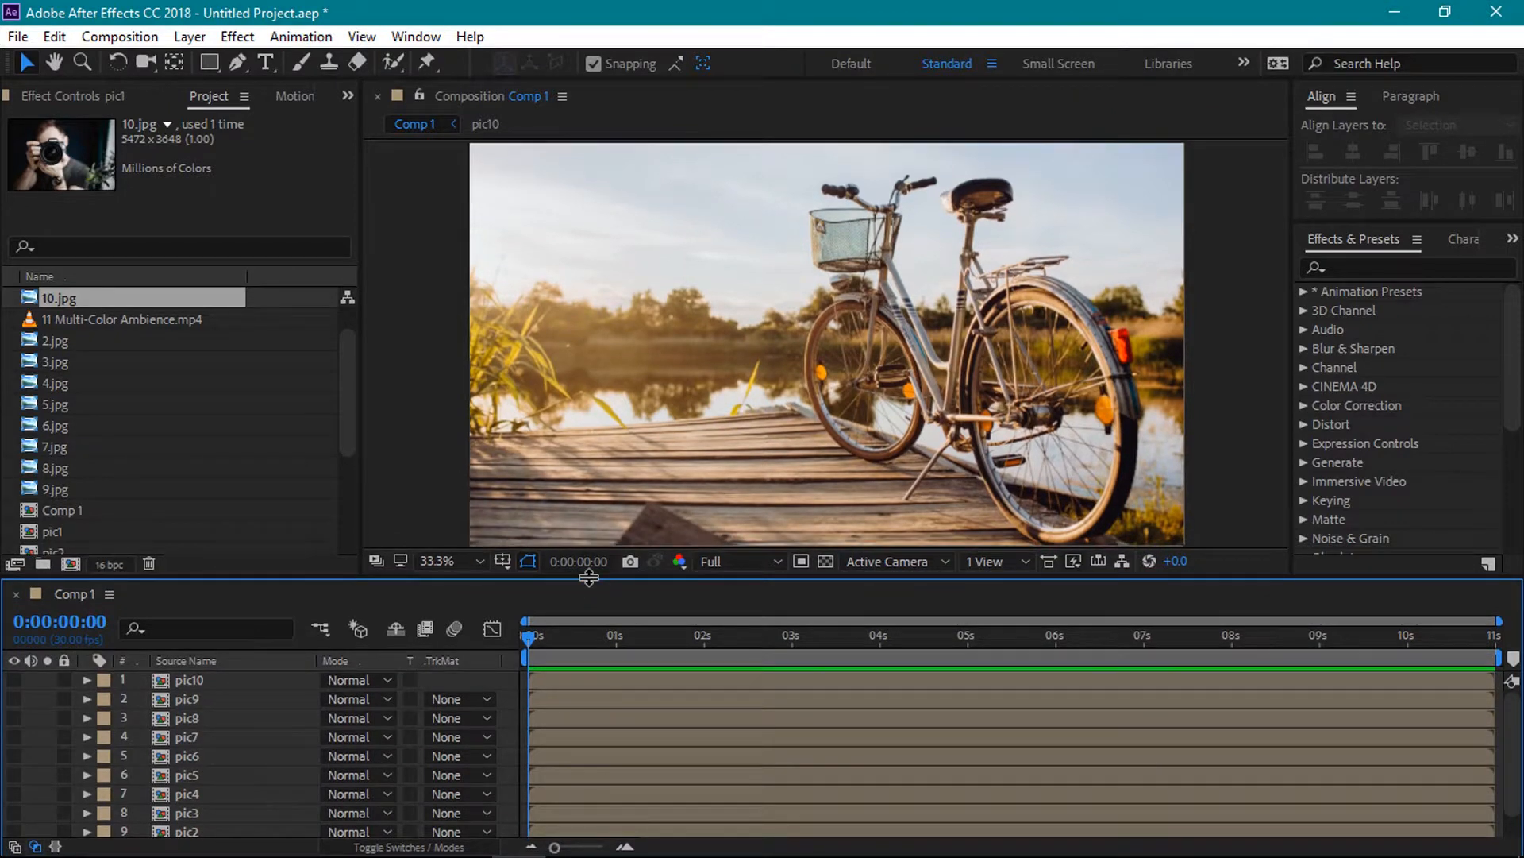
Add a rectangle shape layer to Comp 1, unlink its size proportions, and set the rectangle path's size to 870 by 765.
double_click(208, 63)
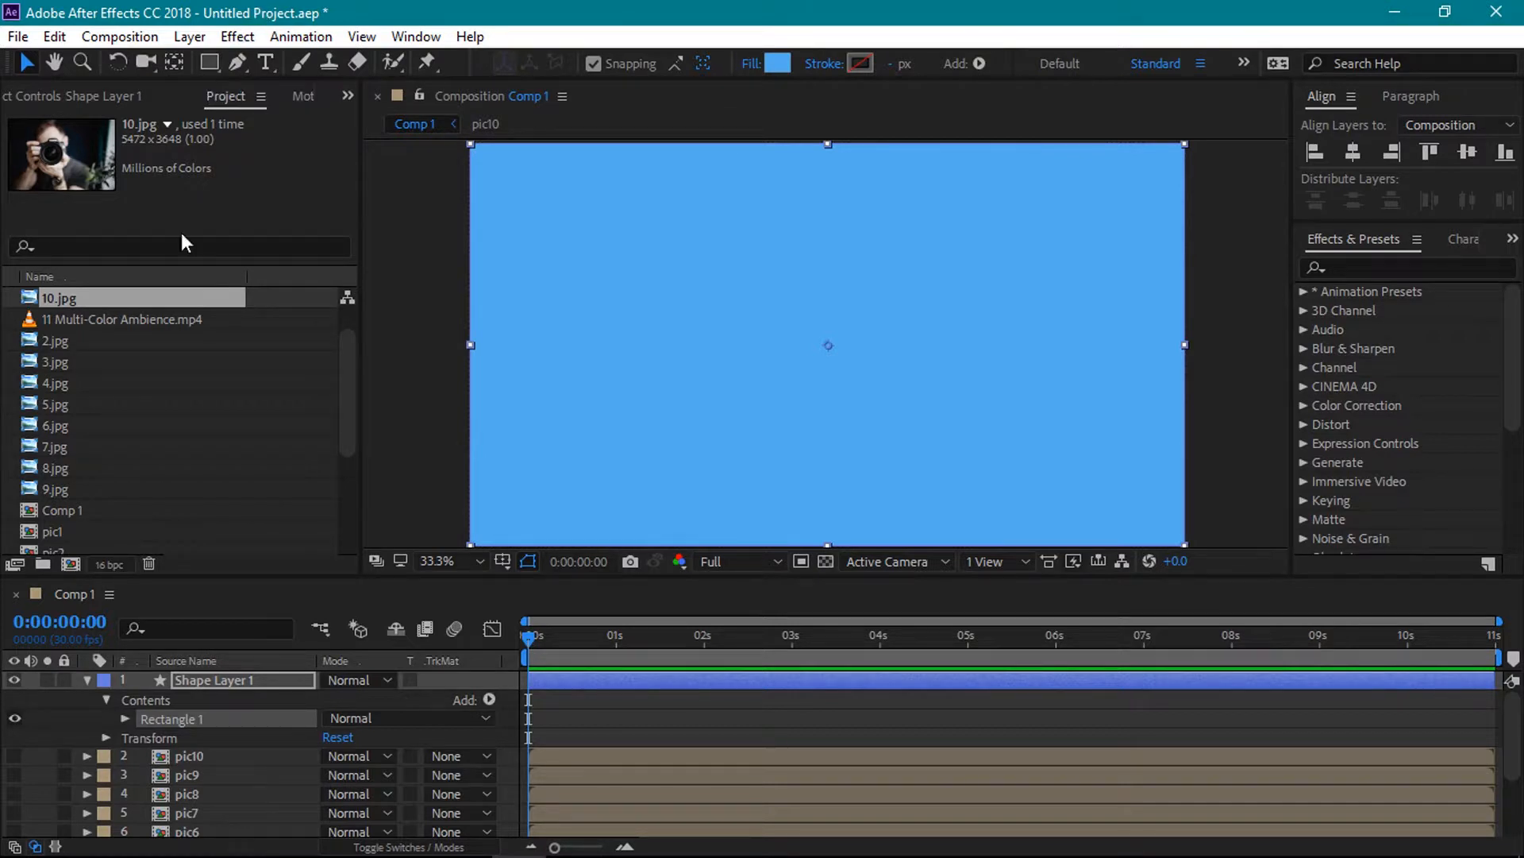
left_click(124, 717)
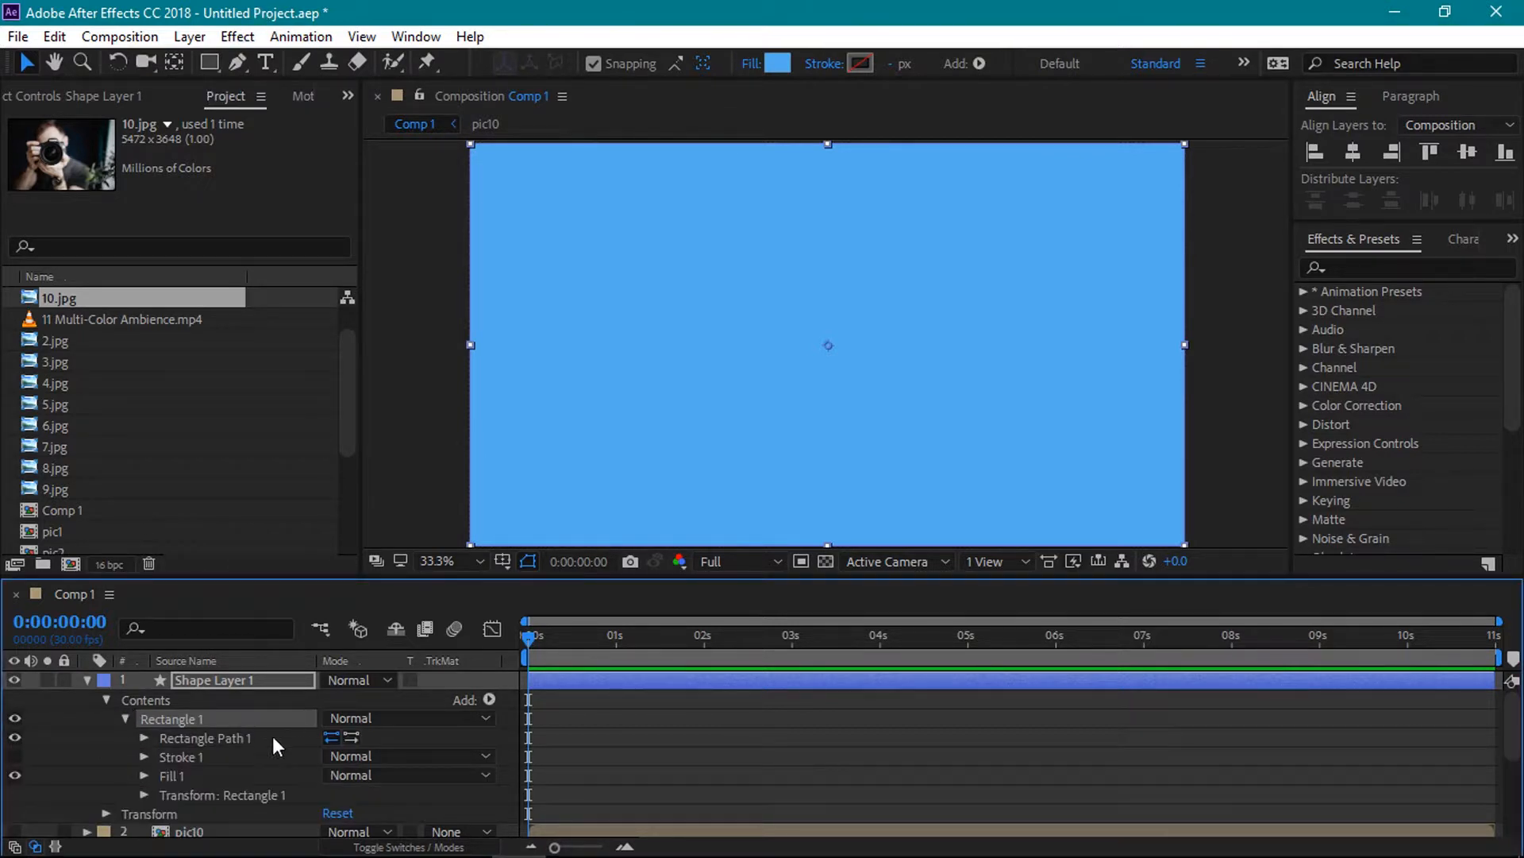
left_click(144, 738)
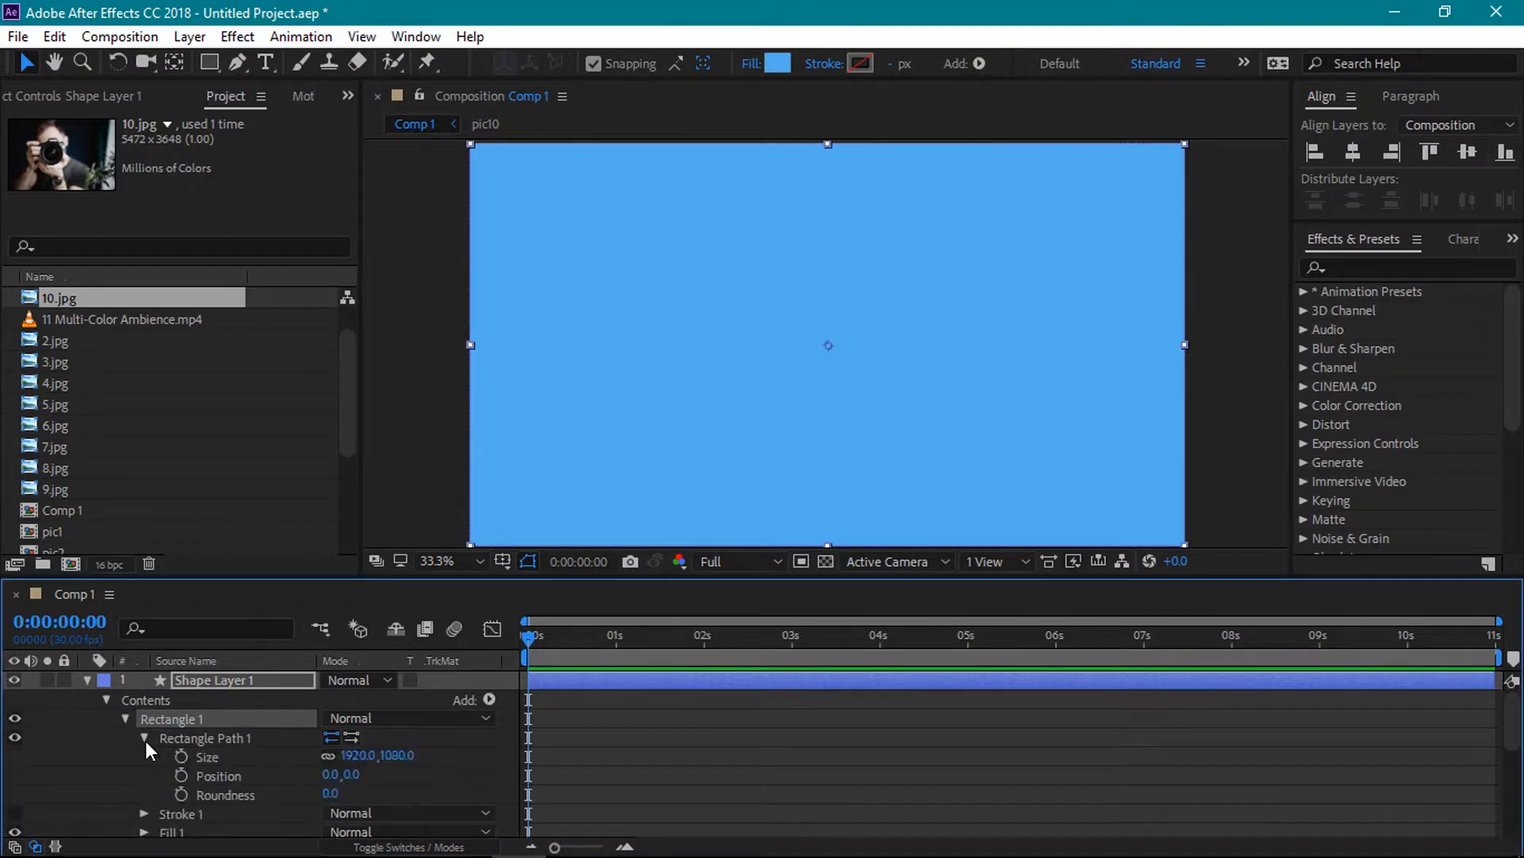
left_click(356, 755)
key("Return")
left_click(362, 753)
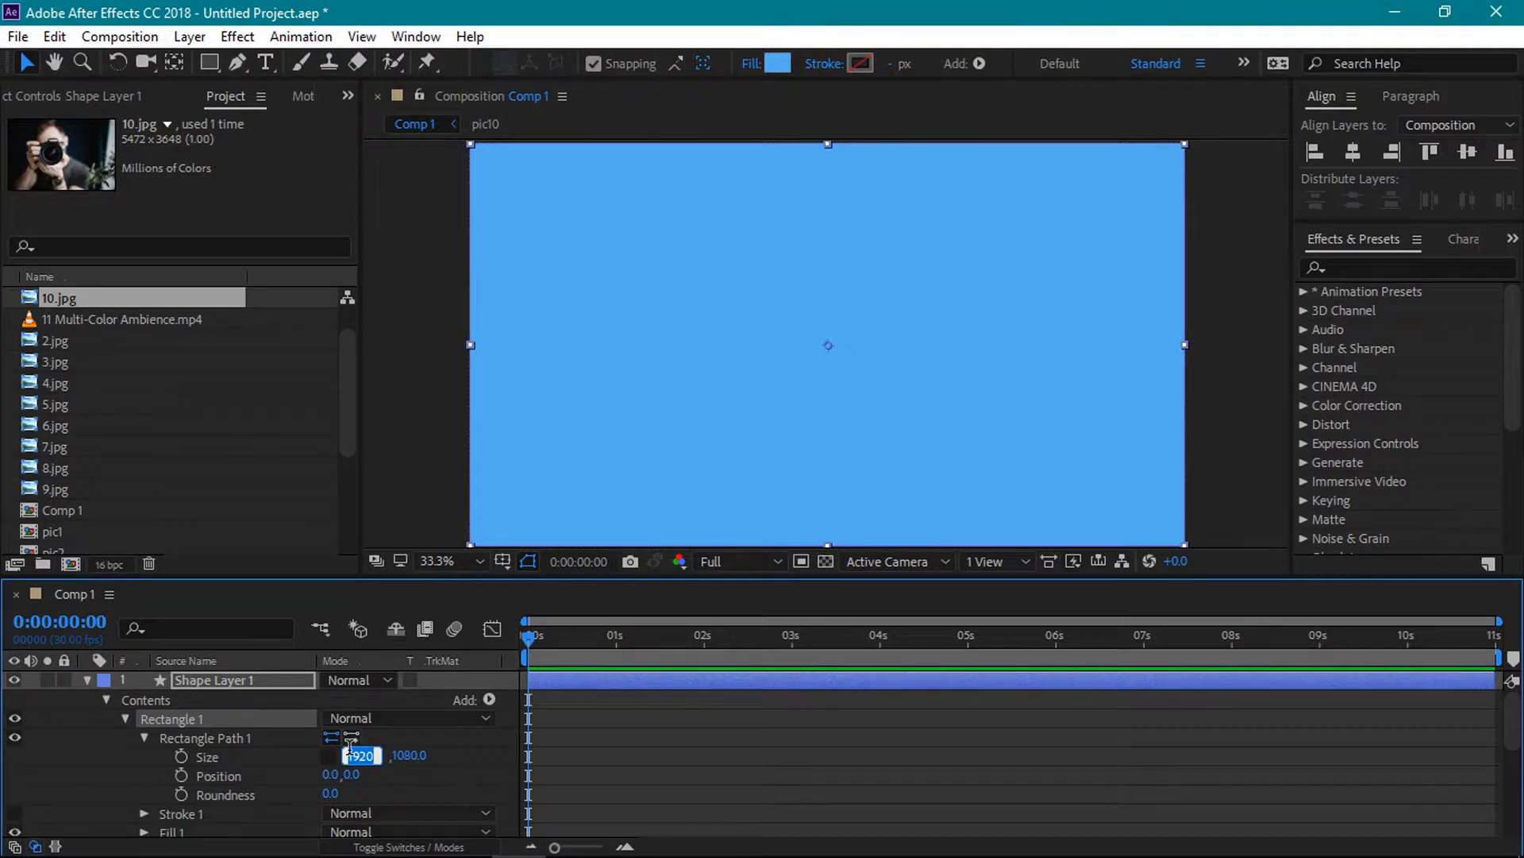
type("70")
left_click(401, 754)
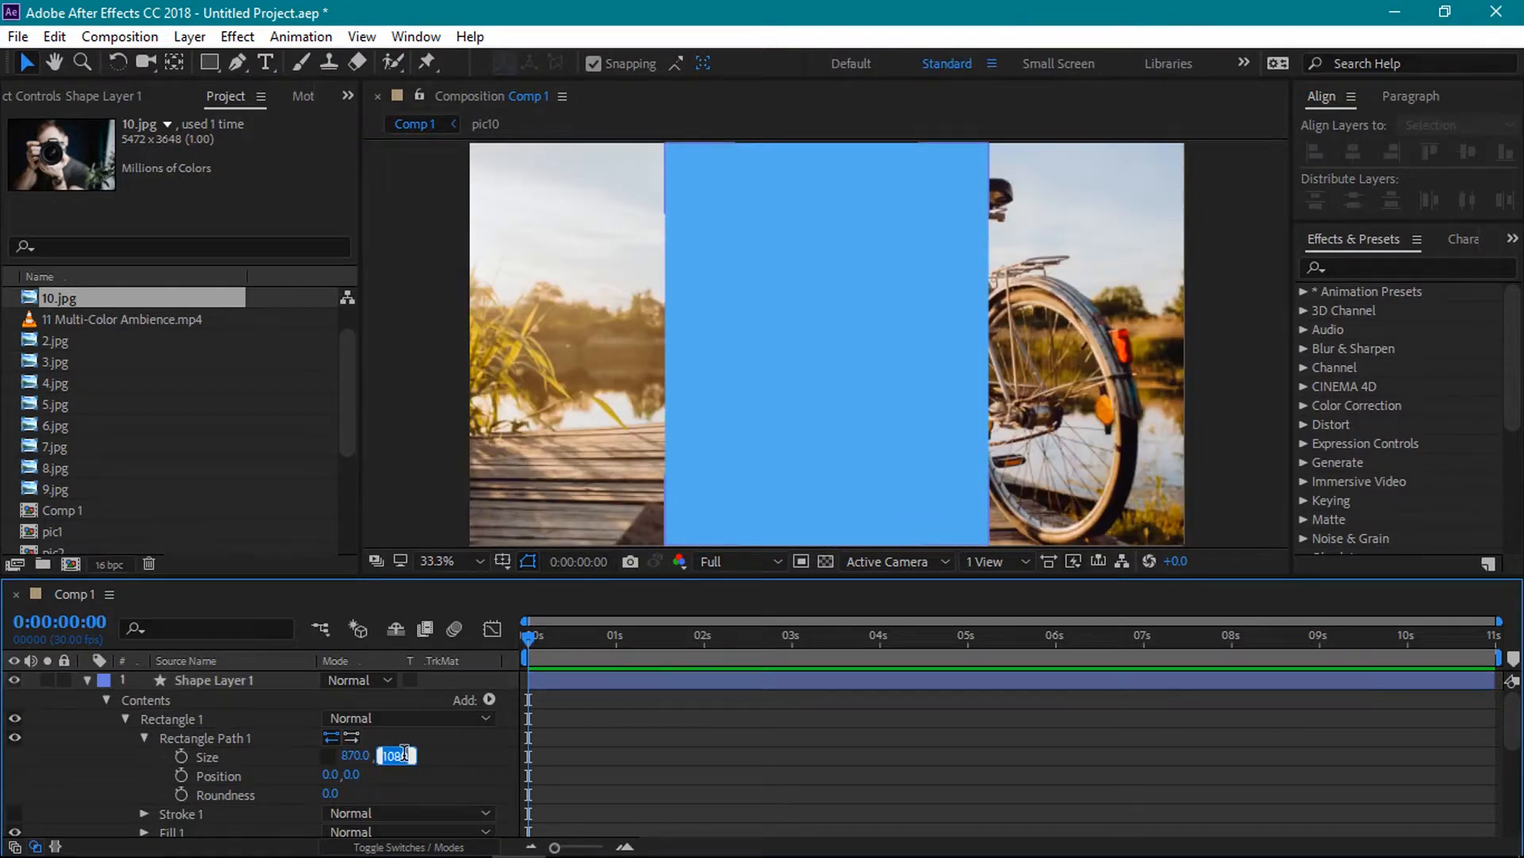
type("765")
key("Return")
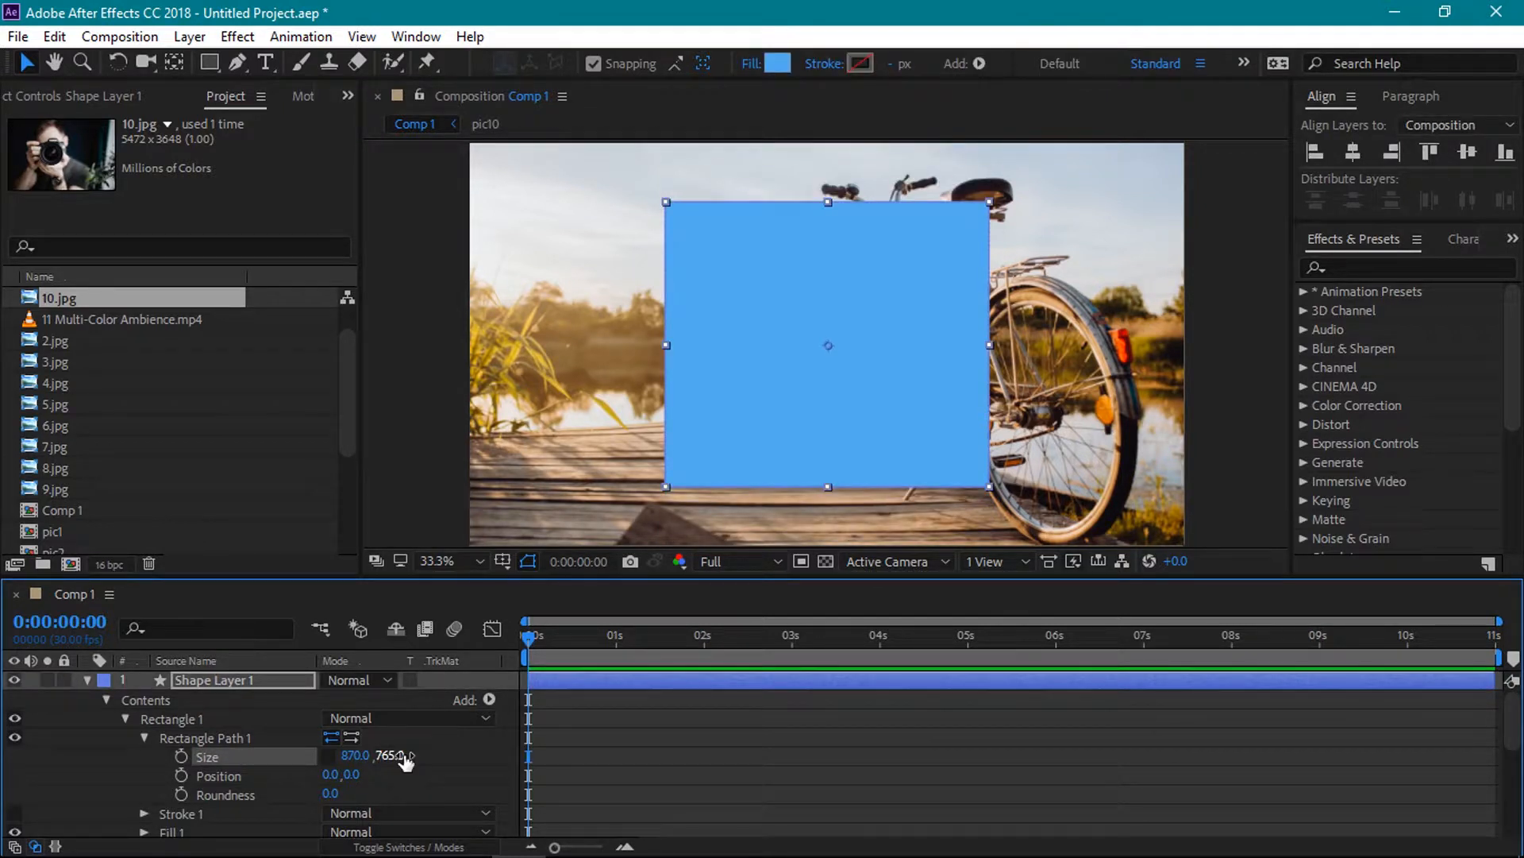
Collapse Shape Layer 1 and centre it horizontally and vertically in the composition.
left_click(87, 680)
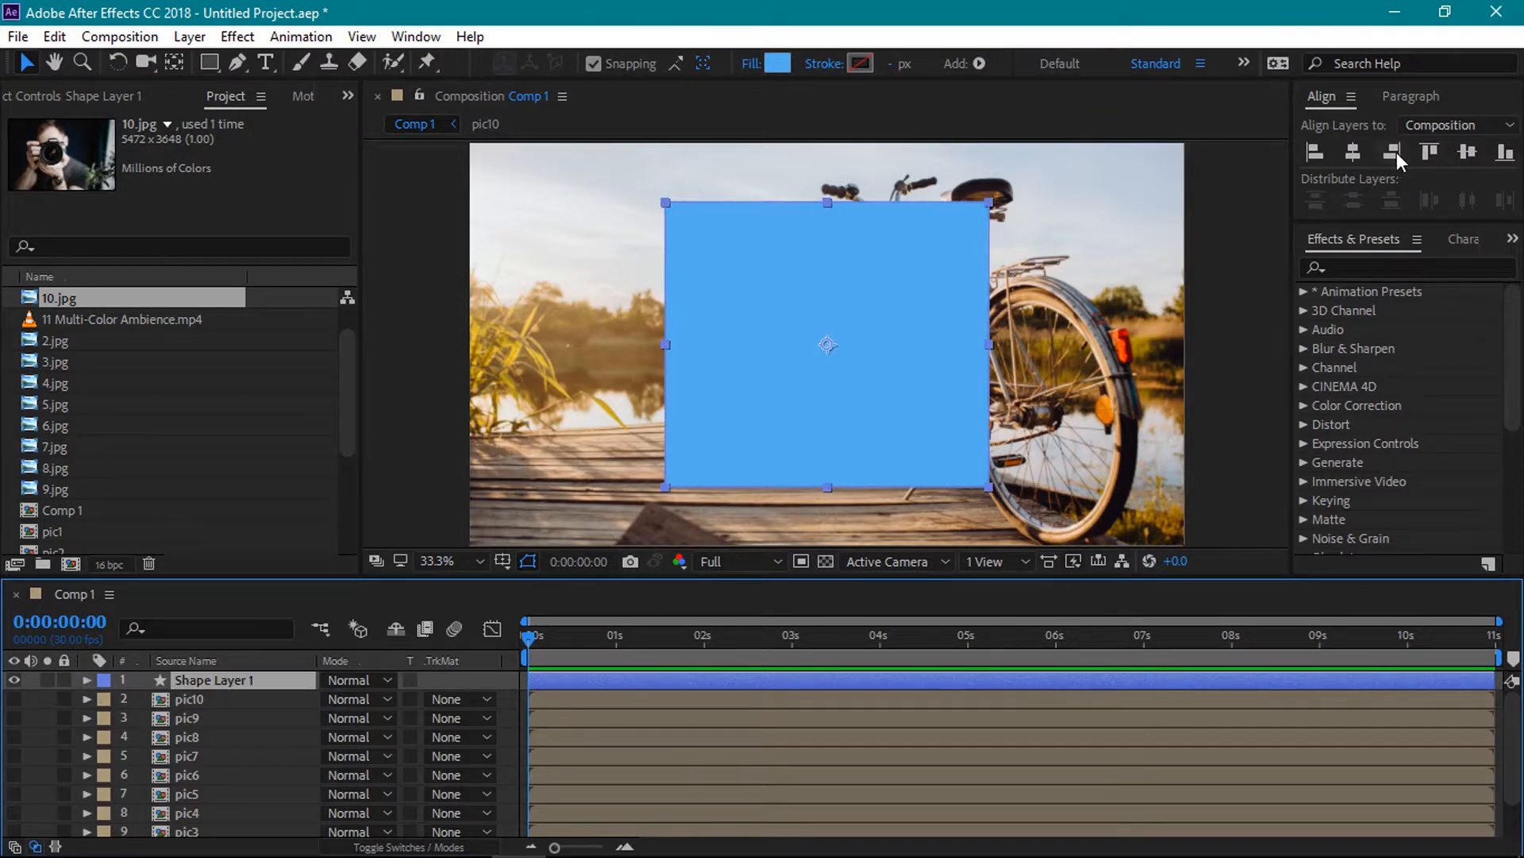
left_click(1345, 154)
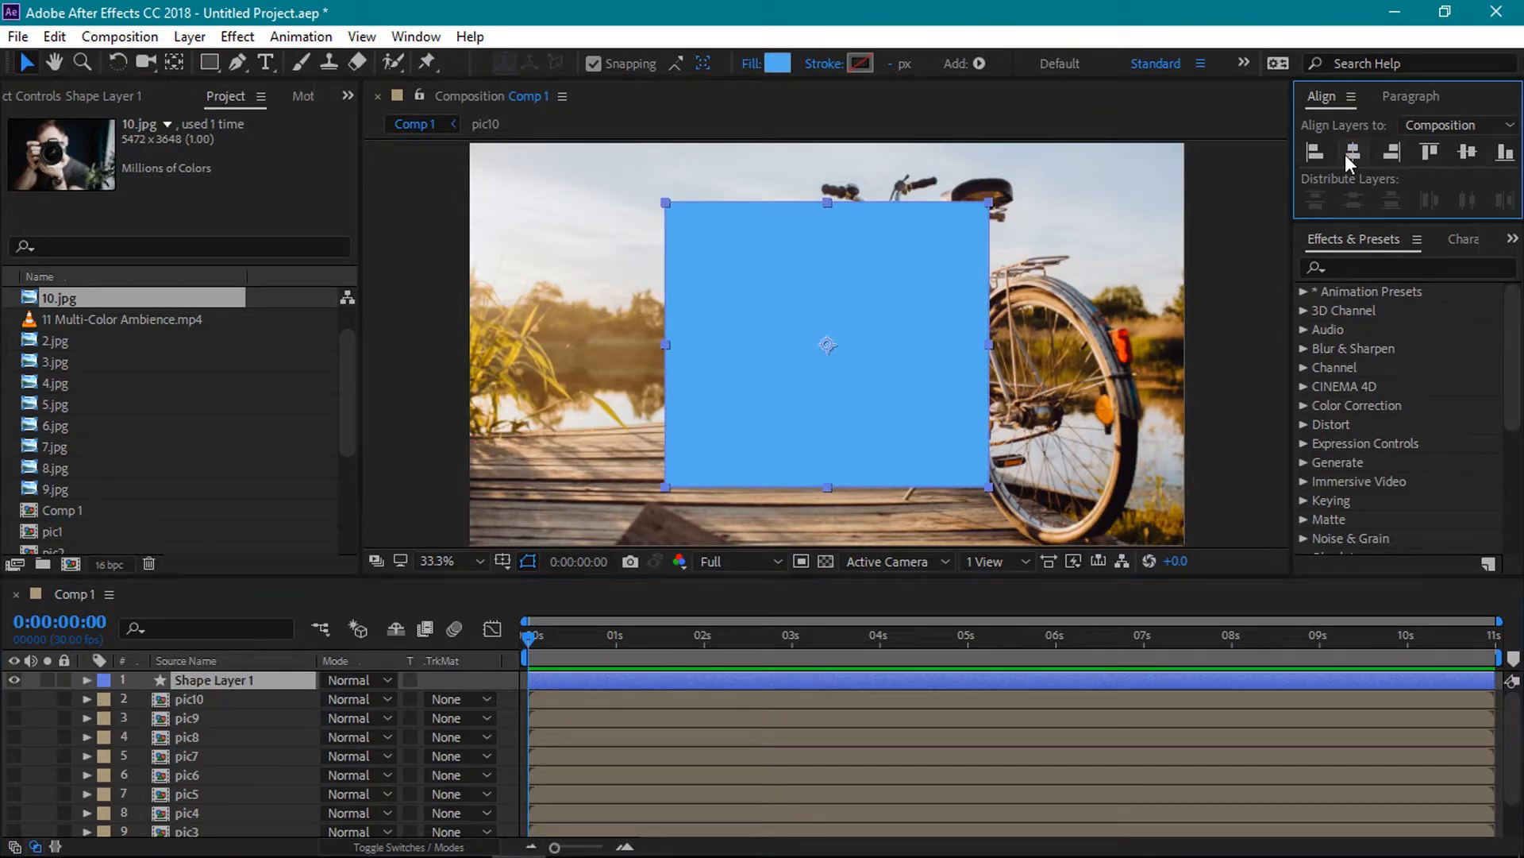
left_click(1467, 152)
Duplicate the rectangle shape layer nine times to get ten shape layers.
key("ctrl+d")
key("ctrl+d")
key("ctrl+d")
key("ctrl+d")
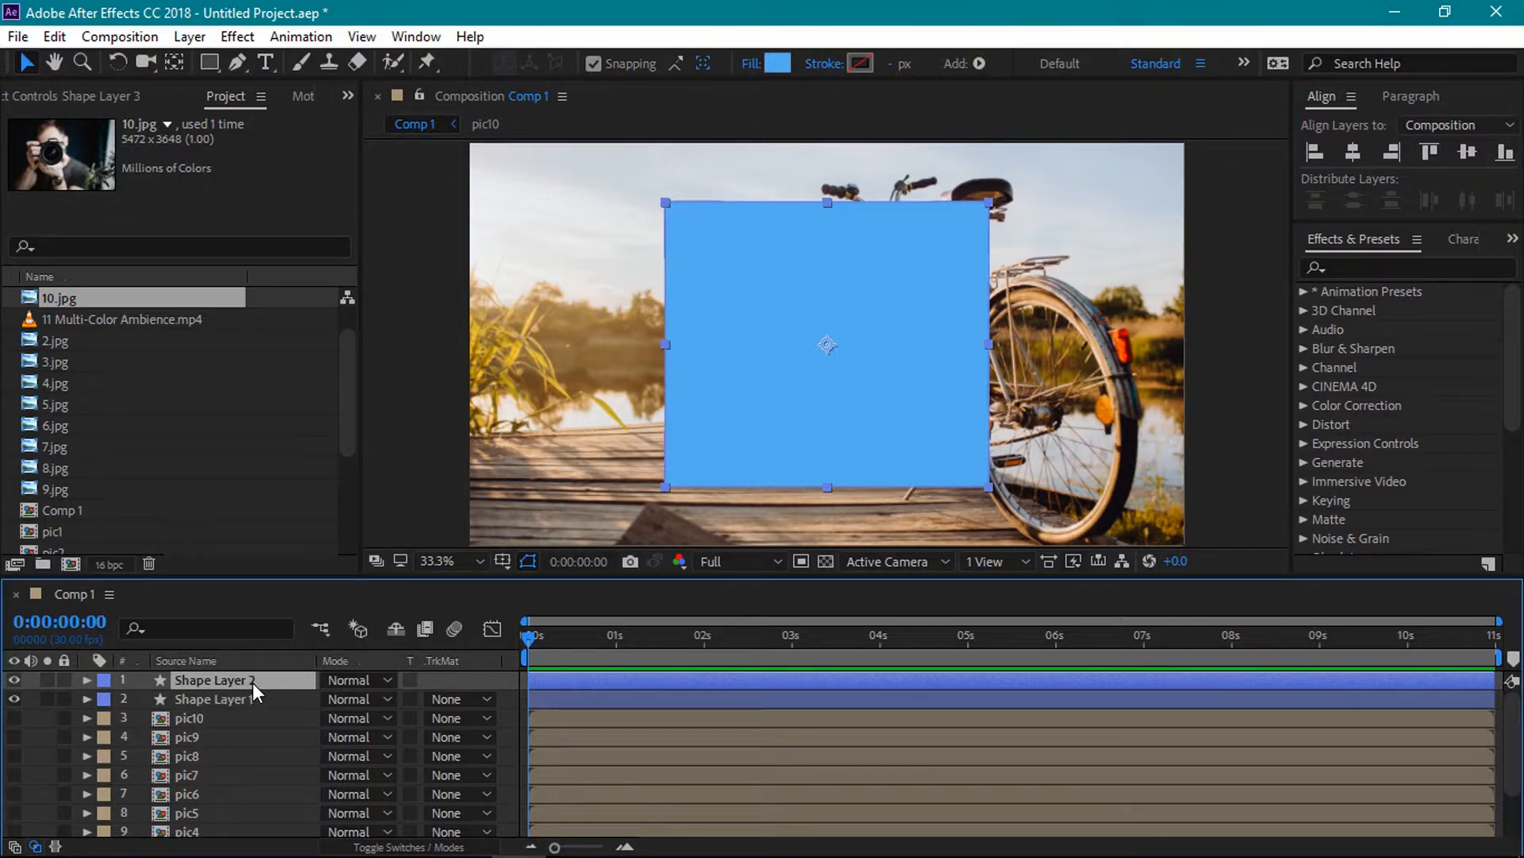
key("ctrl+d")
key("ctrl+d")
key("ctrl+d")
key("ctrl+d")
key("ctrl+d")
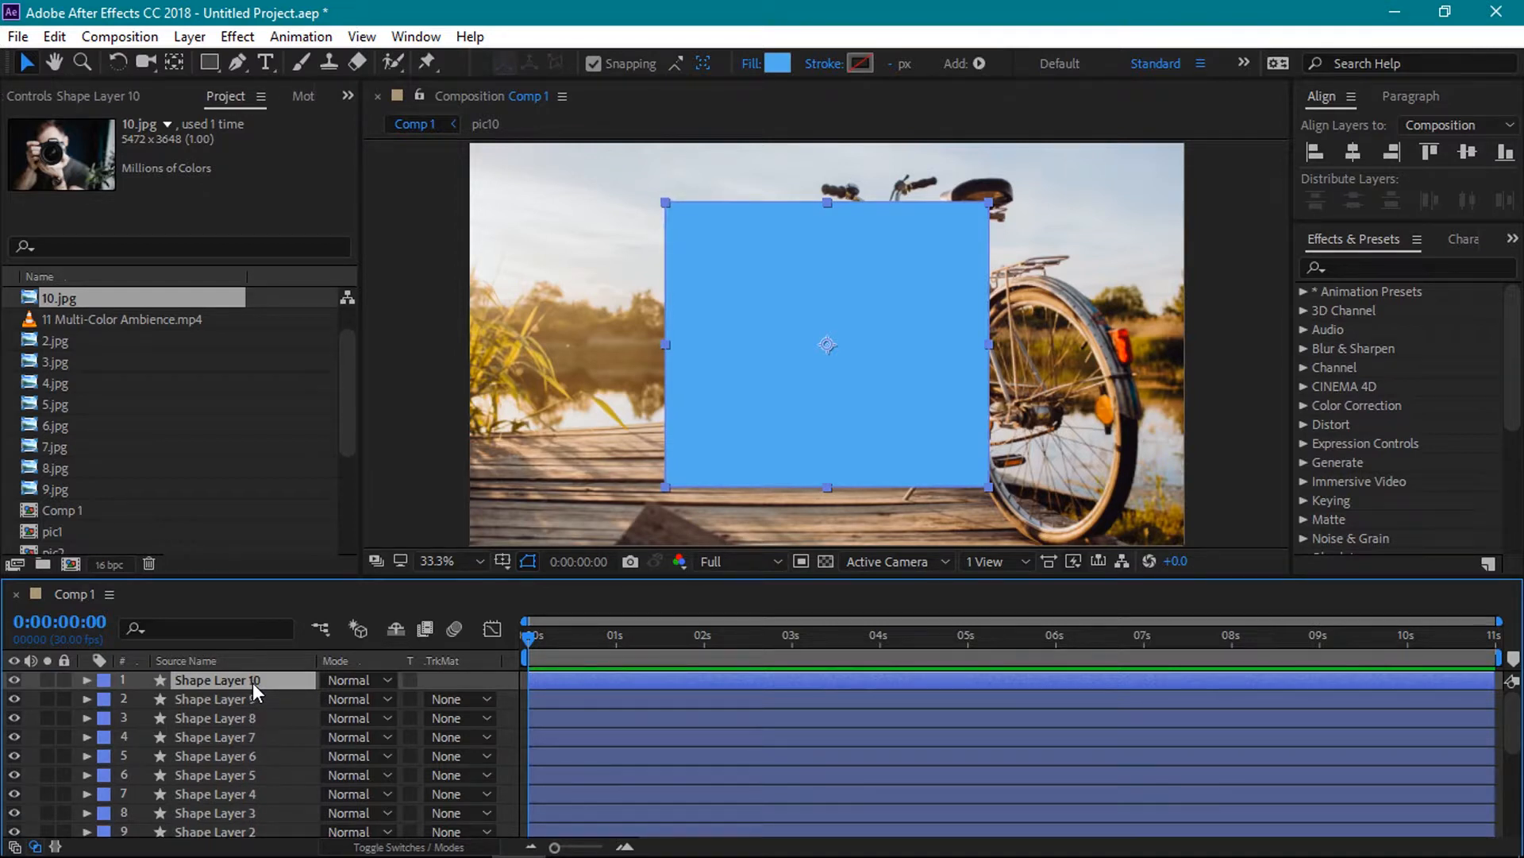
Reorder Shape Layers 1 to 9 so each sits directly above its same-numbered pic layer, and delete Shape Layer 10.
left_click_drag(338, 565, 374, 340)
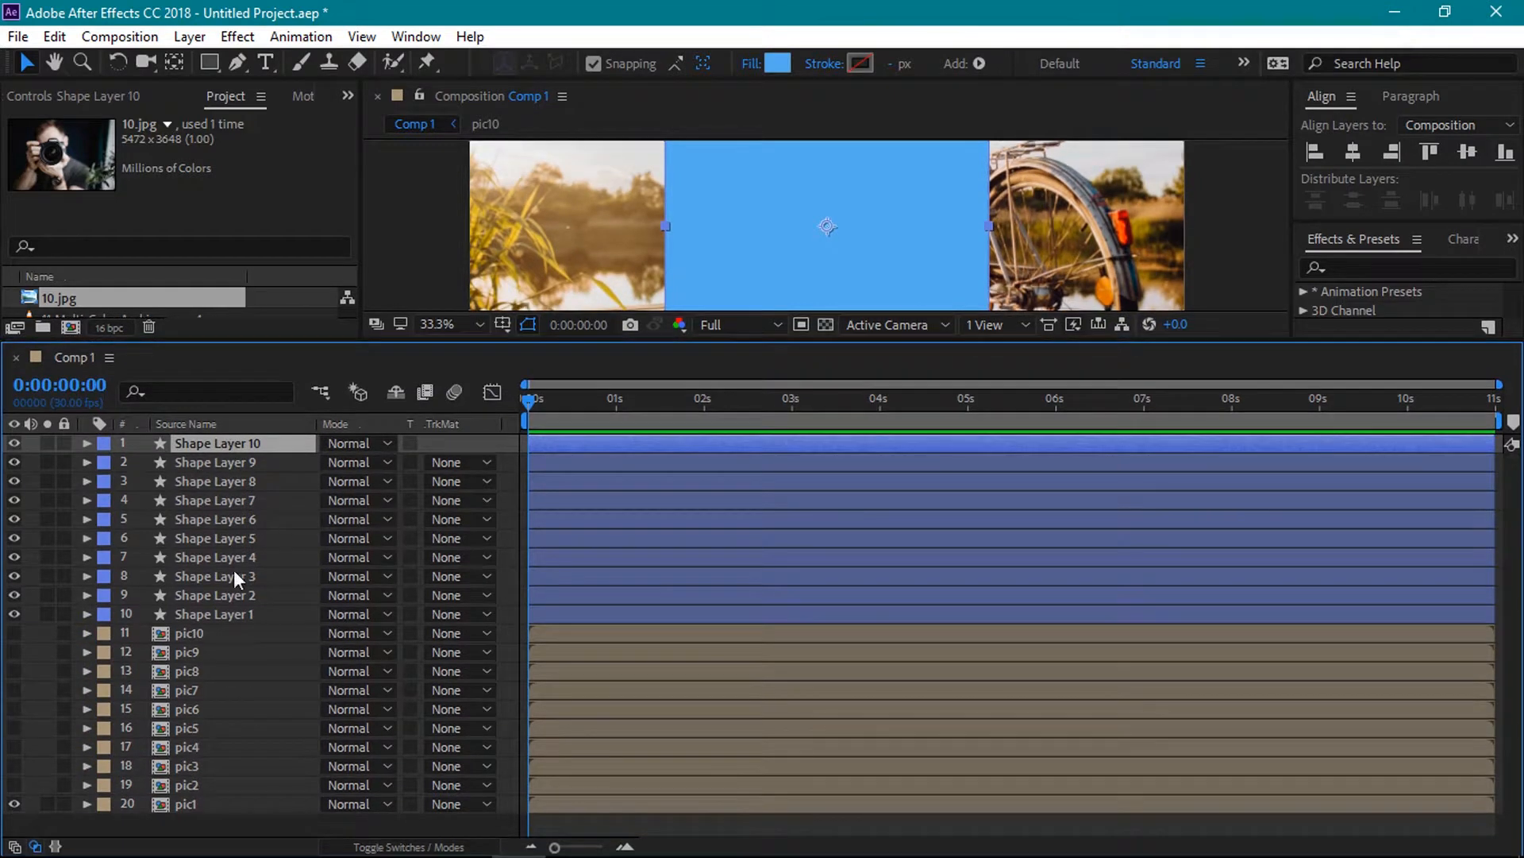
left_click(215, 614)
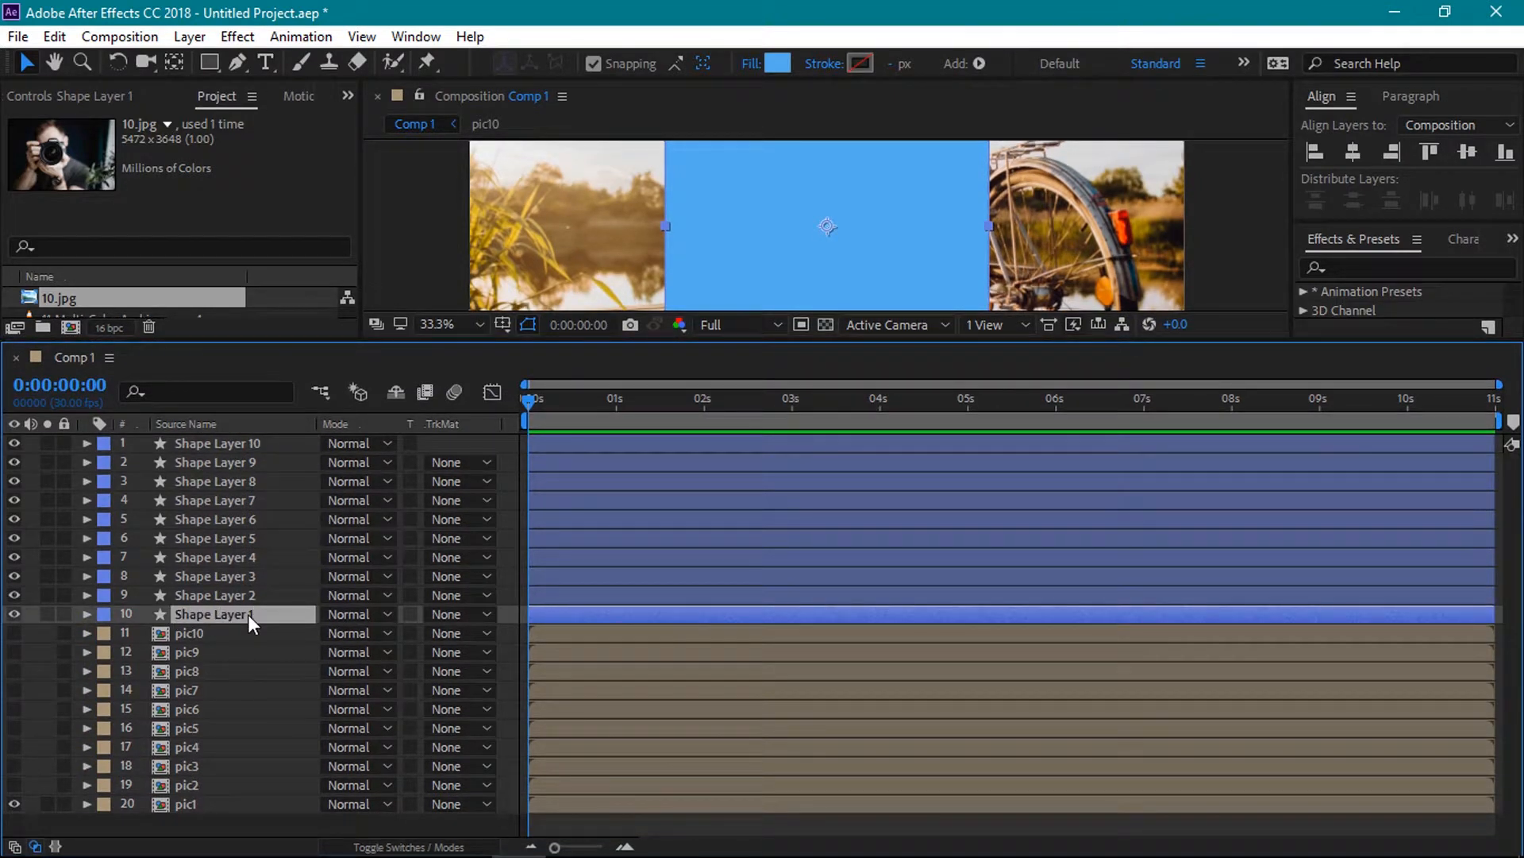
left_click_drag(240, 778, 240, 785)
left_click_drag(231, 597, 231, 708)
left_click(231, 579)
left_click_drag(230, 556, 232, 671)
left_click_drag(235, 538, 222, 612)
mouse_move(235, 497)
left_mouse_down()
mouse_move(236, 570)
mouse_move(231, 519)
left_mouse_up()
left_click(229, 475)
left_click_drag(241, 459, 240, 494)
left_click(221, 444)
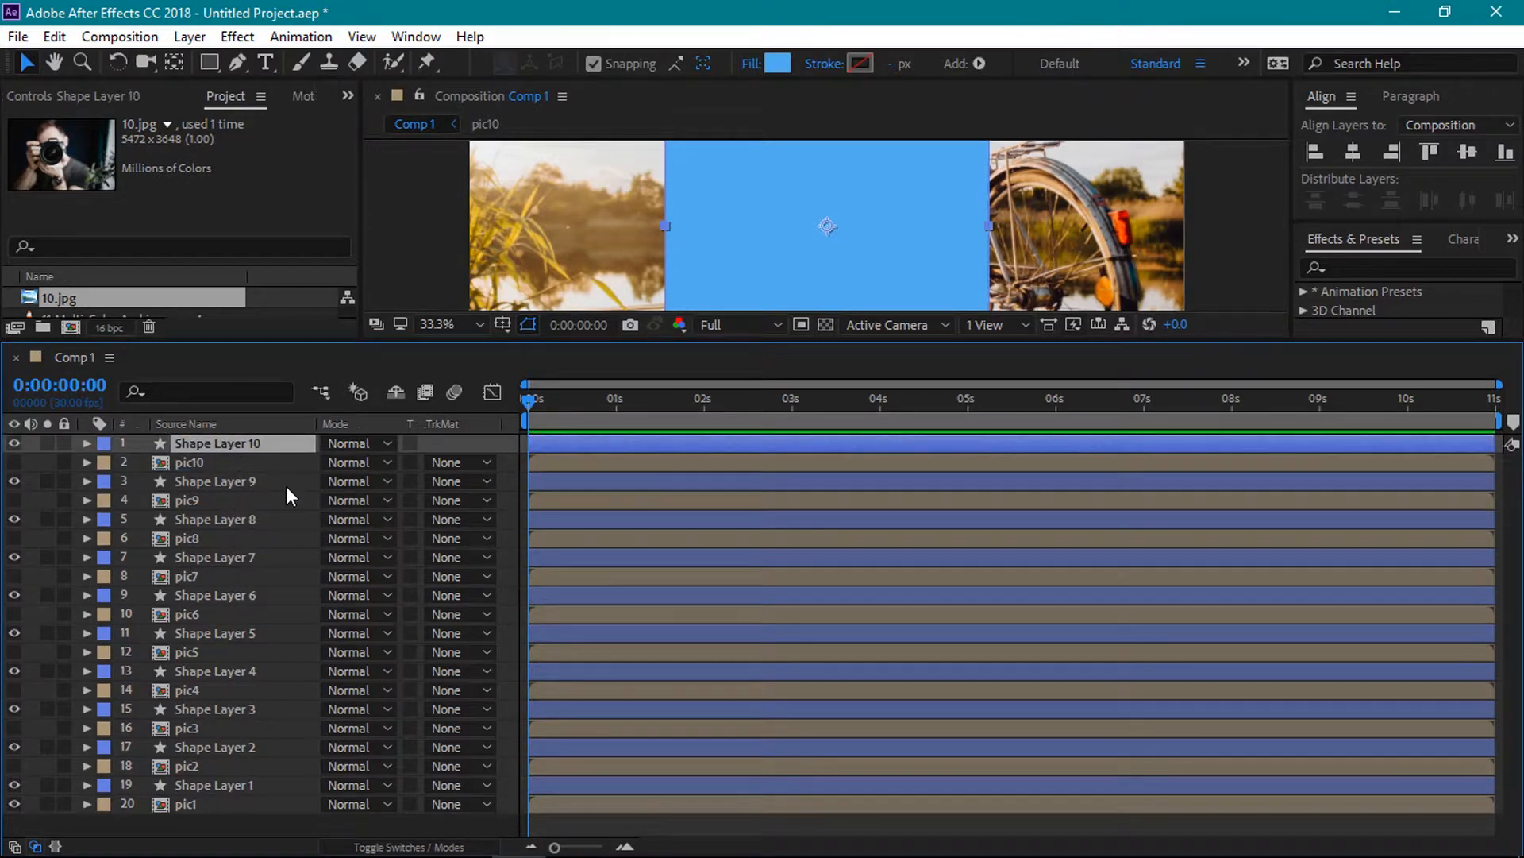
key("Delete")
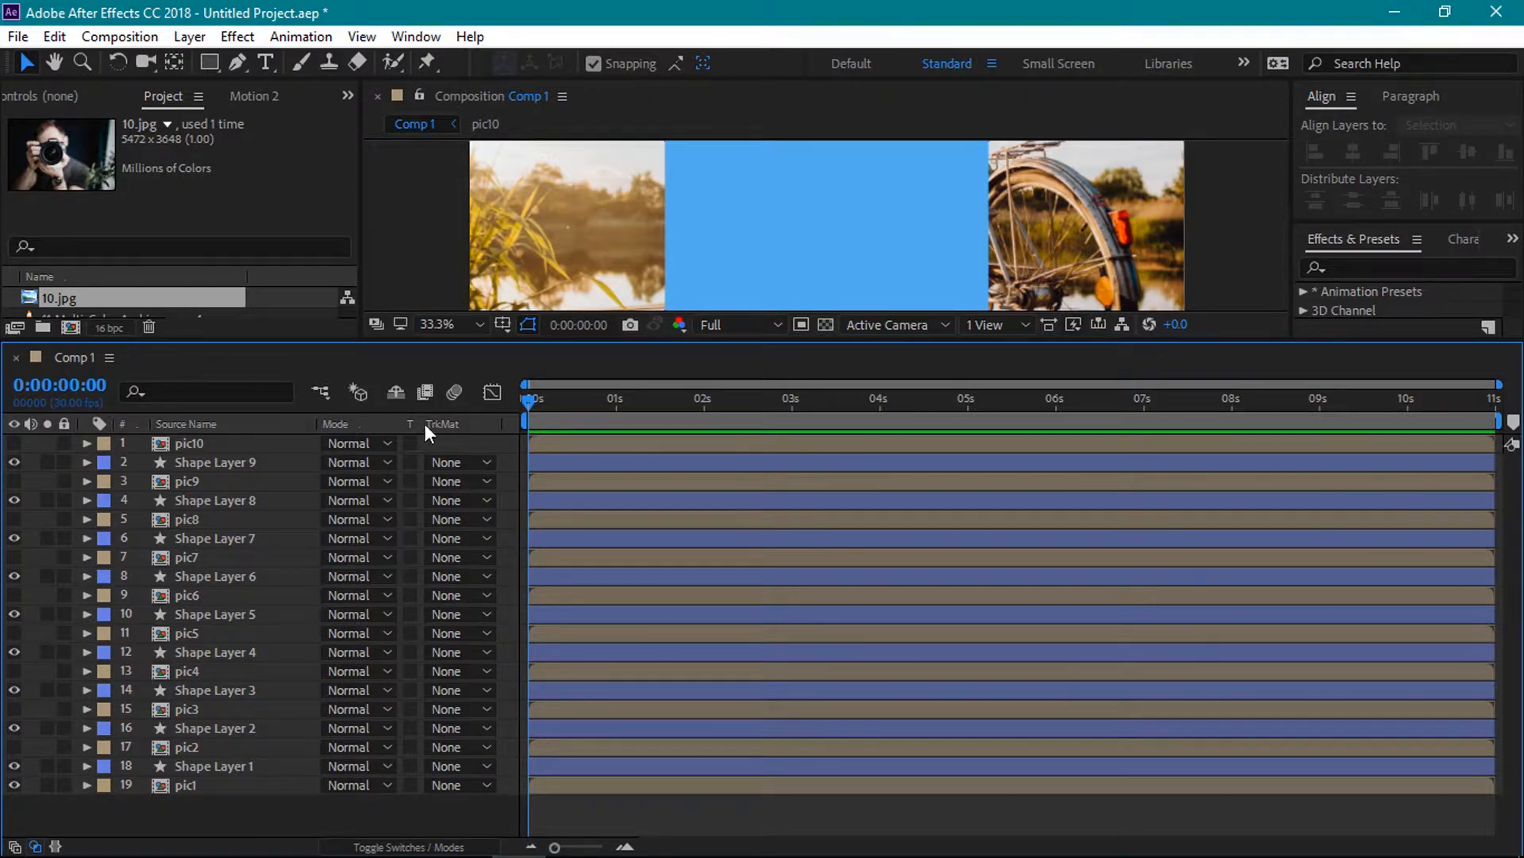
left_click(409, 848)
left_click(410, 848)
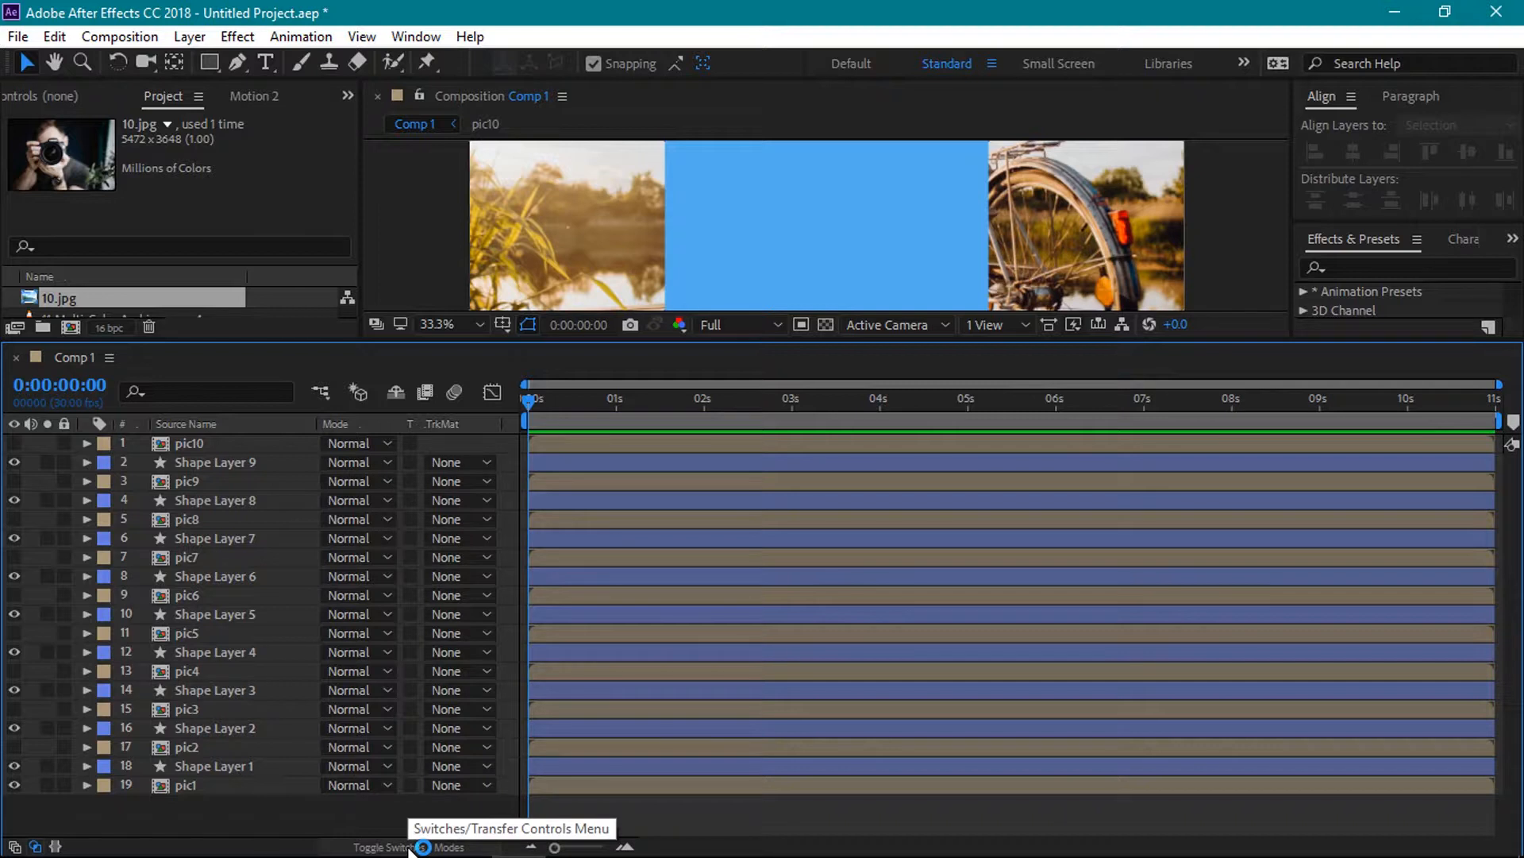
left_click(211, 784)
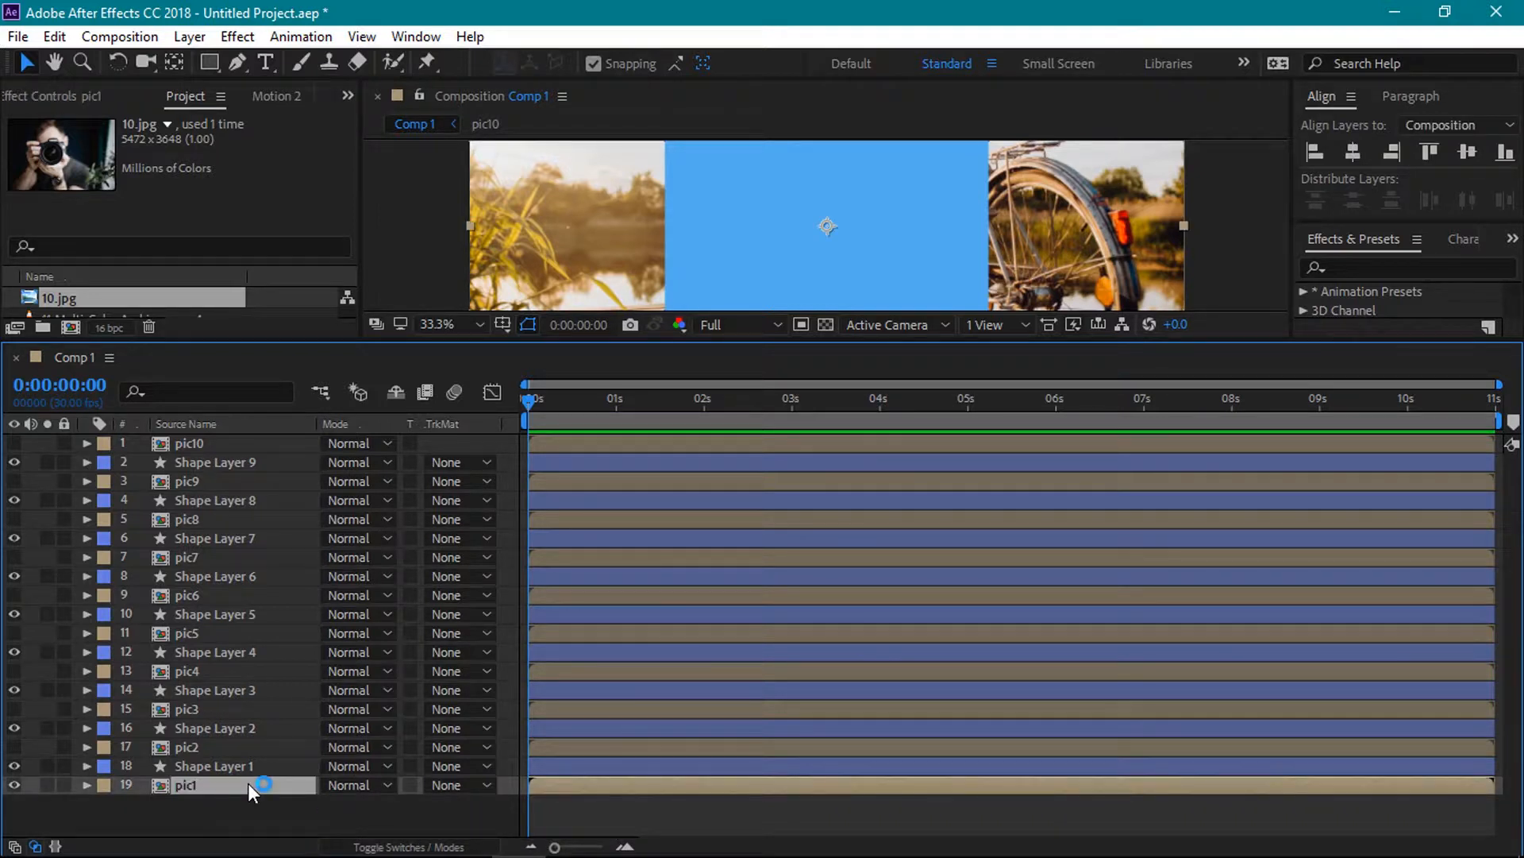
left_click(448, 785)
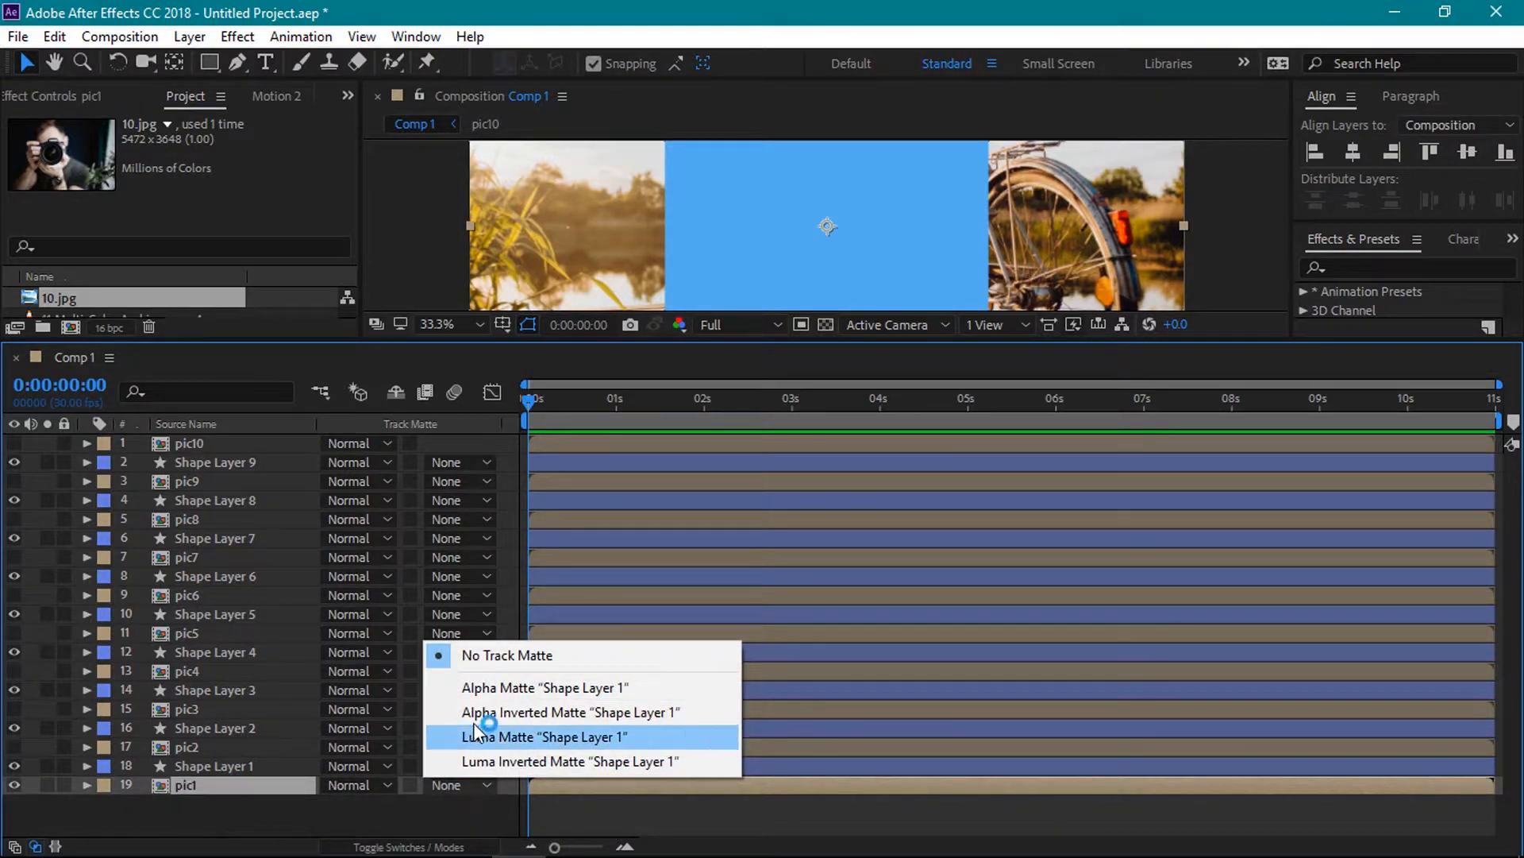
left_click(473, 709)
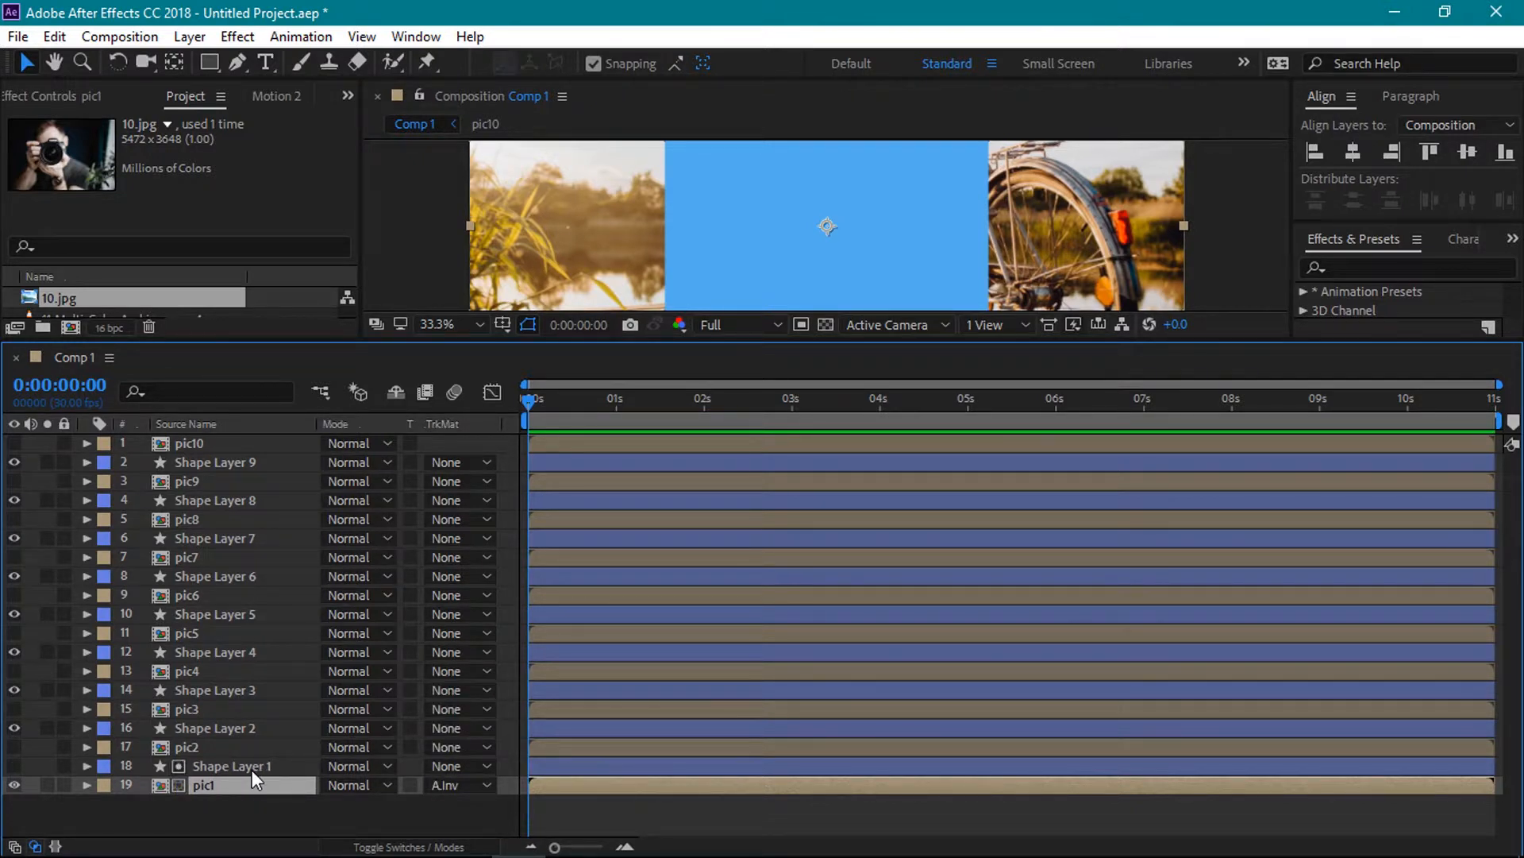
left_click(432, 750)
left_click(460, 674)
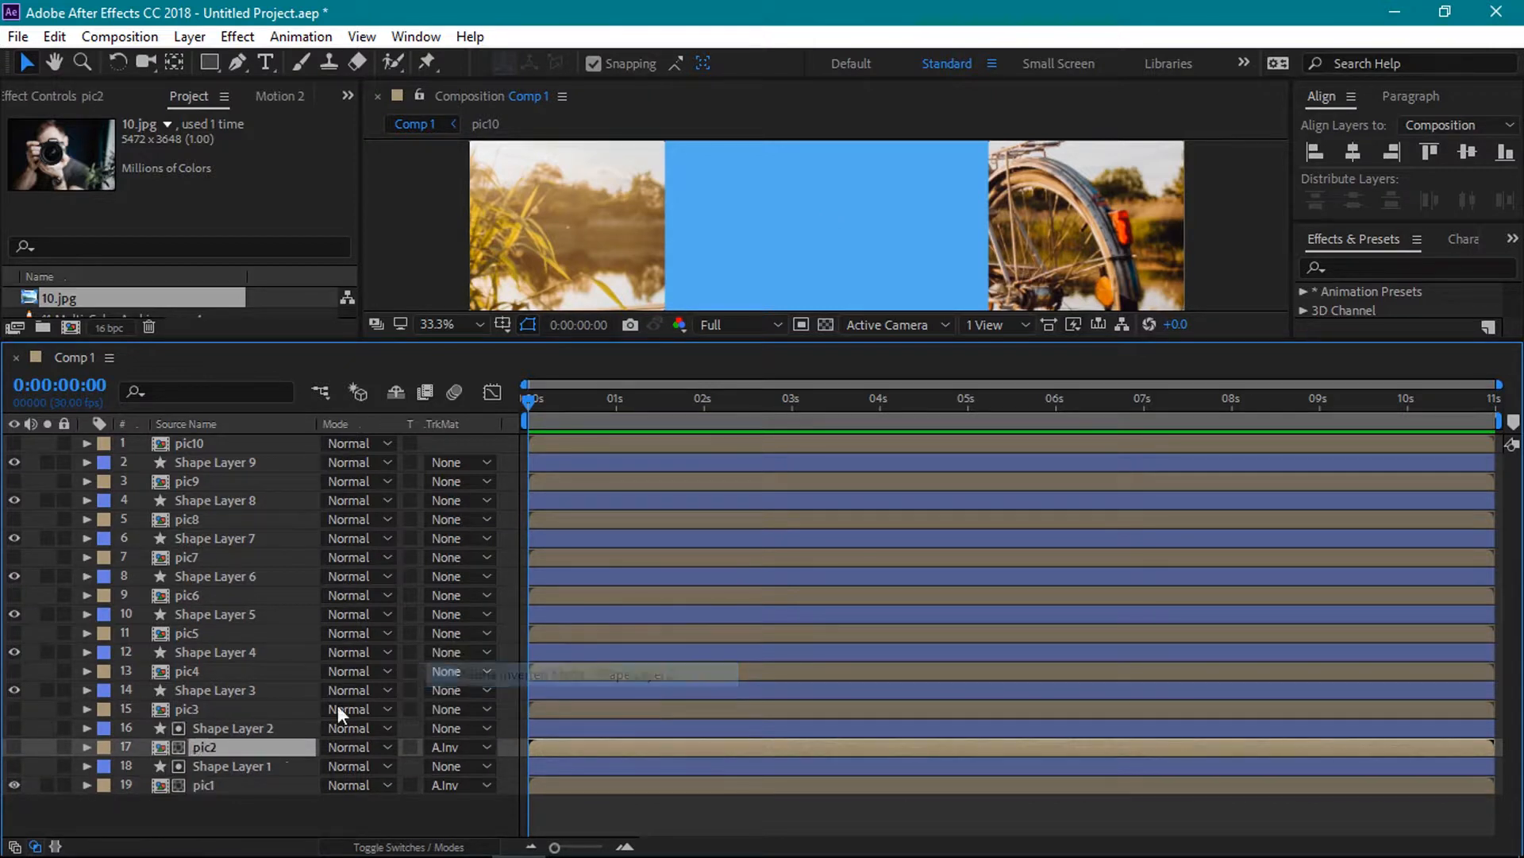
left_click(464, 709)
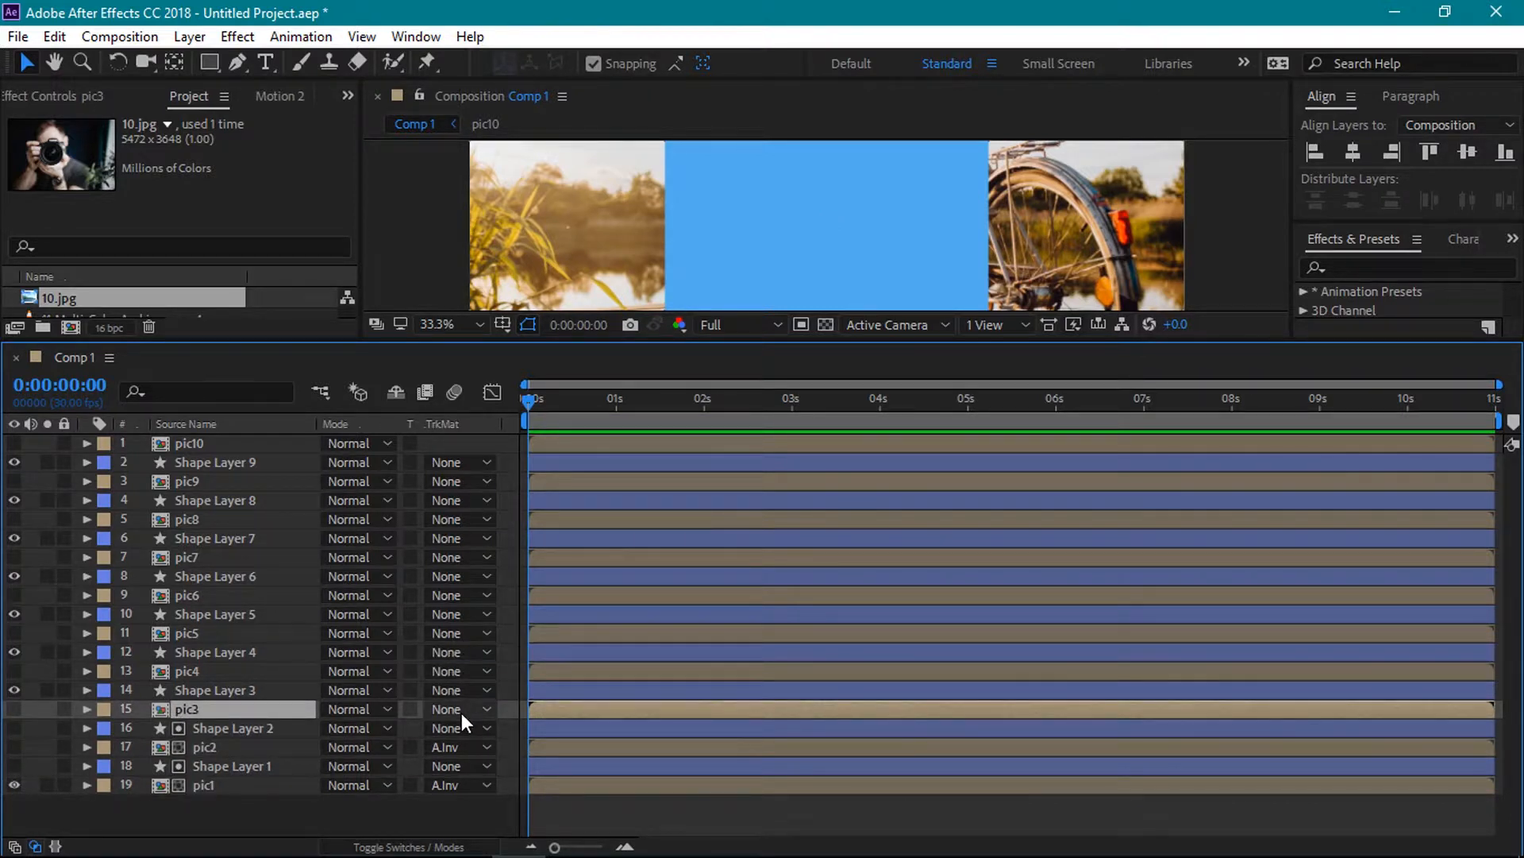
key("ctrl+z")
key("ctrl+z")
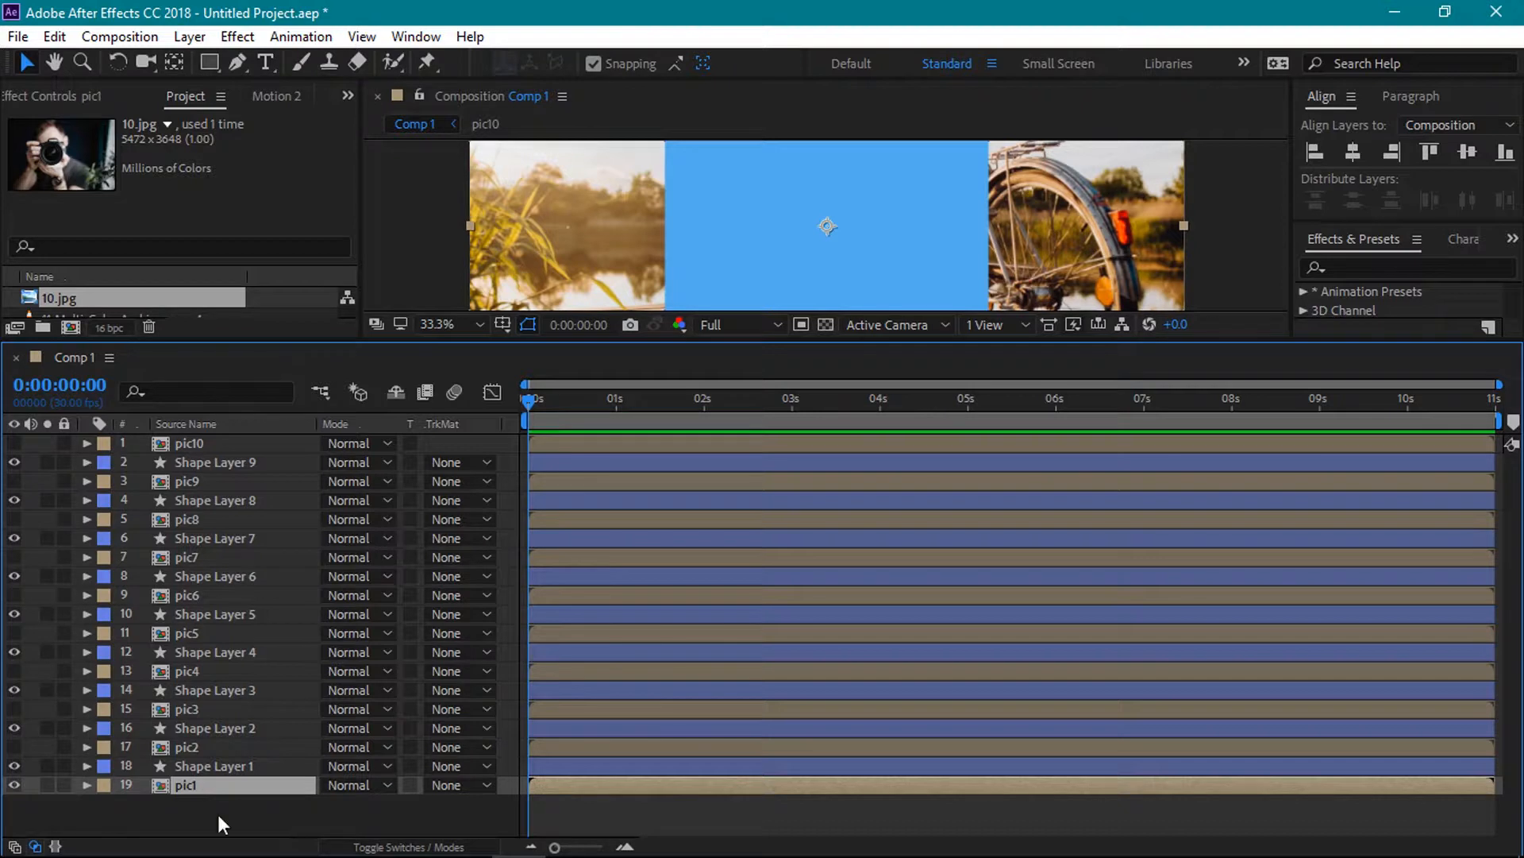
Make the hidden pic2 to pic10 layers visible and set pic1's track matte to Alpha Inverted Matte "Shape Layer 1".
left_click(11, 446)
left_click_drag(11, 445, 12, 790)
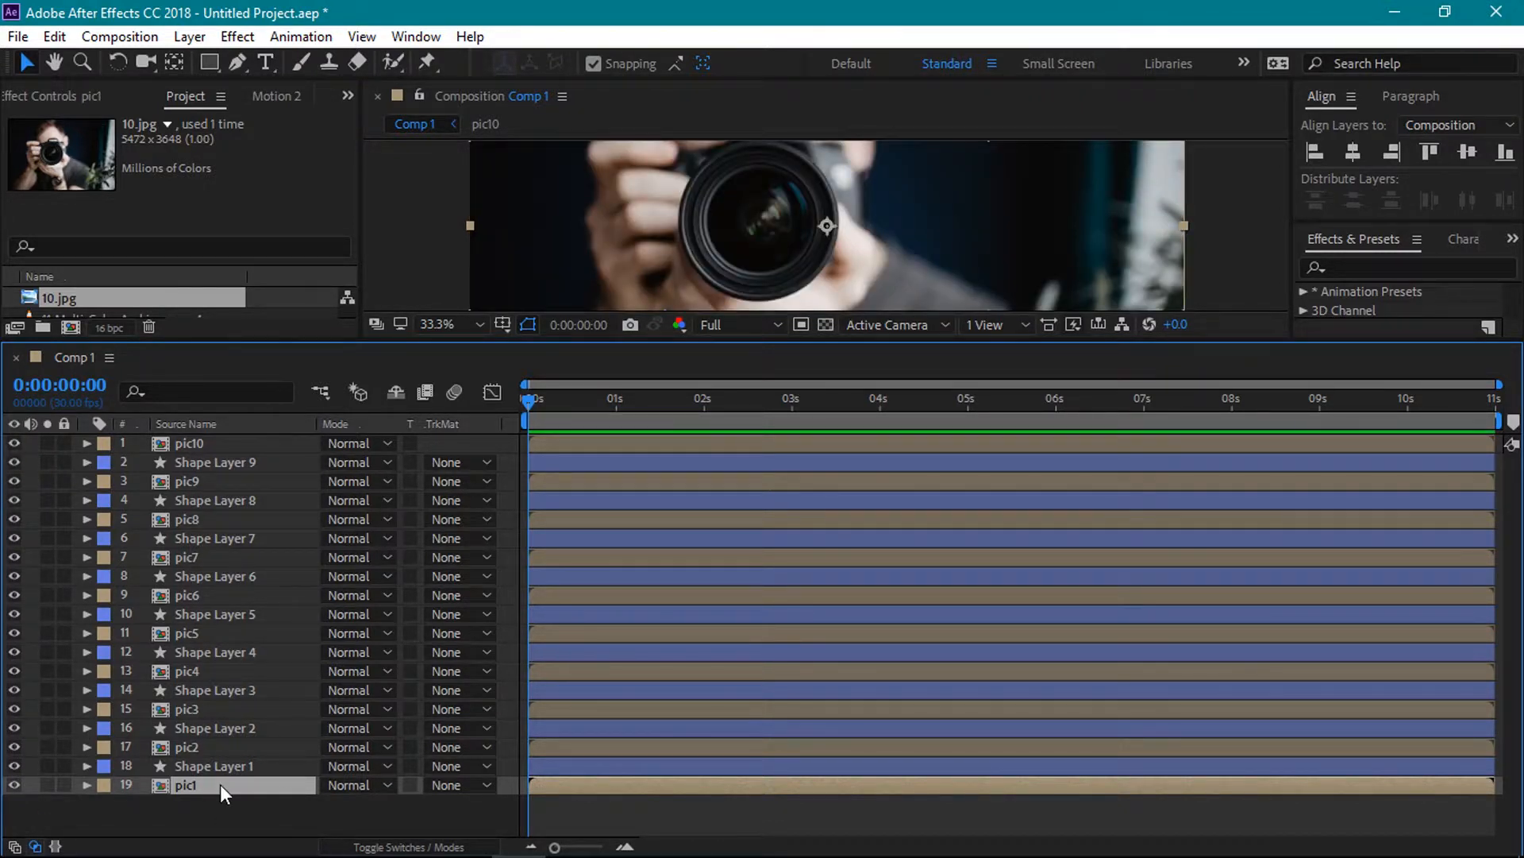
left_click(456, 791)
left_click(461, 707)
Set the track mattes of pic2, pic3 and pic4 to Alpha Inverted Matte, using the shape layer directly above each.
left_click(211, 747)
left_click(449, 747)
left_click(461, 674)
left_click(202, 708)
left_click(450, 709)
left_click(461, 786)
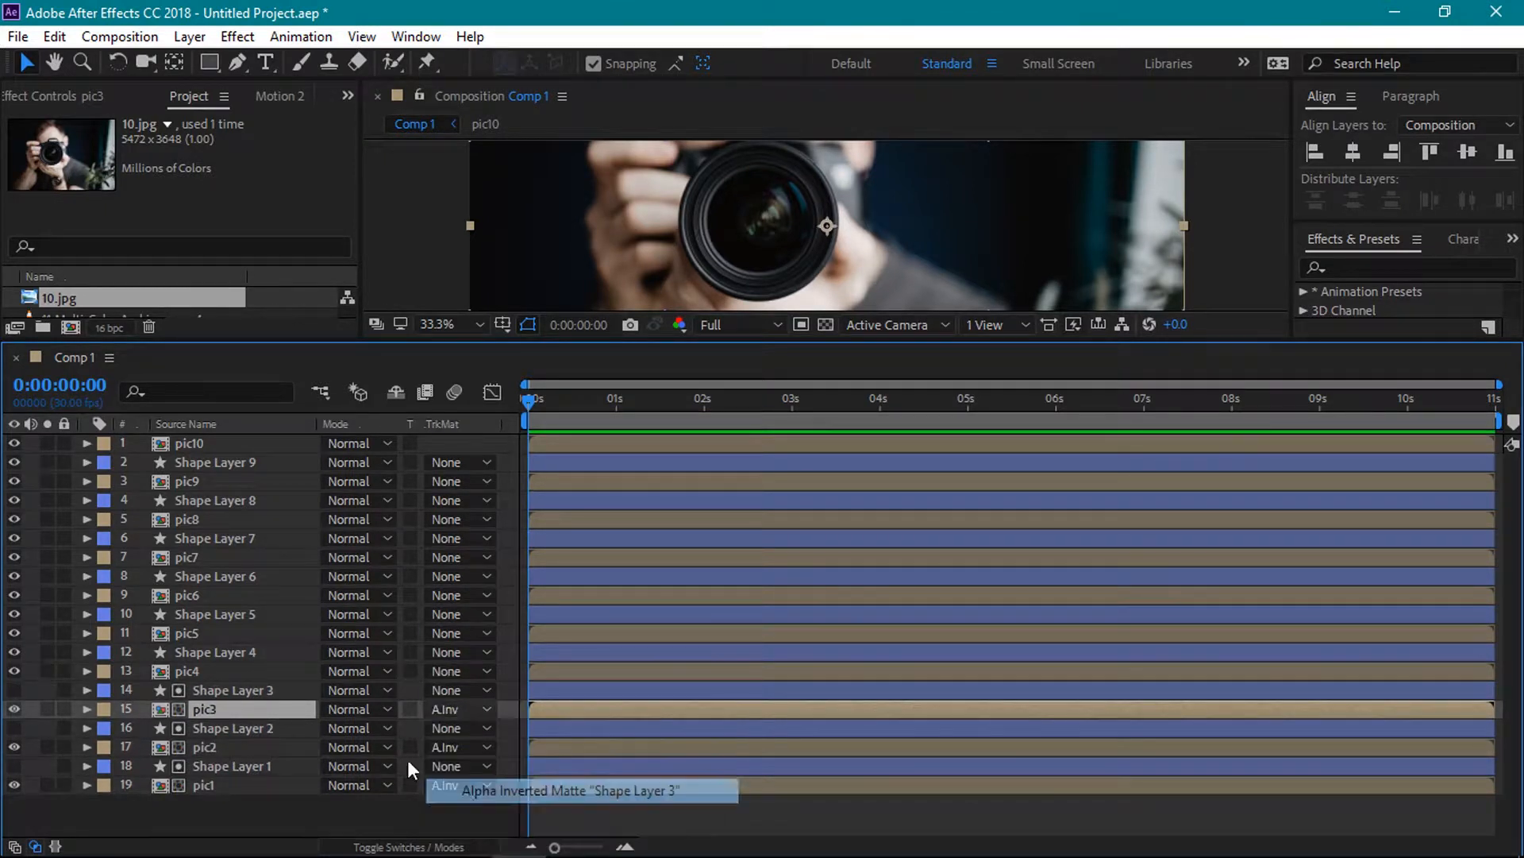
left_click(222, 671)
left_click(450, 670)
left_click(461, 750)
Set the track mattes of pic5 through pic9 to Alpha Inverted Matte, using the shape layer directly above each.
left_click(456, 633)
left_click(461, 711)
left_click(456, 596)
left_click(460, 674)
left_click(457, 556)
left_click(460, 642)
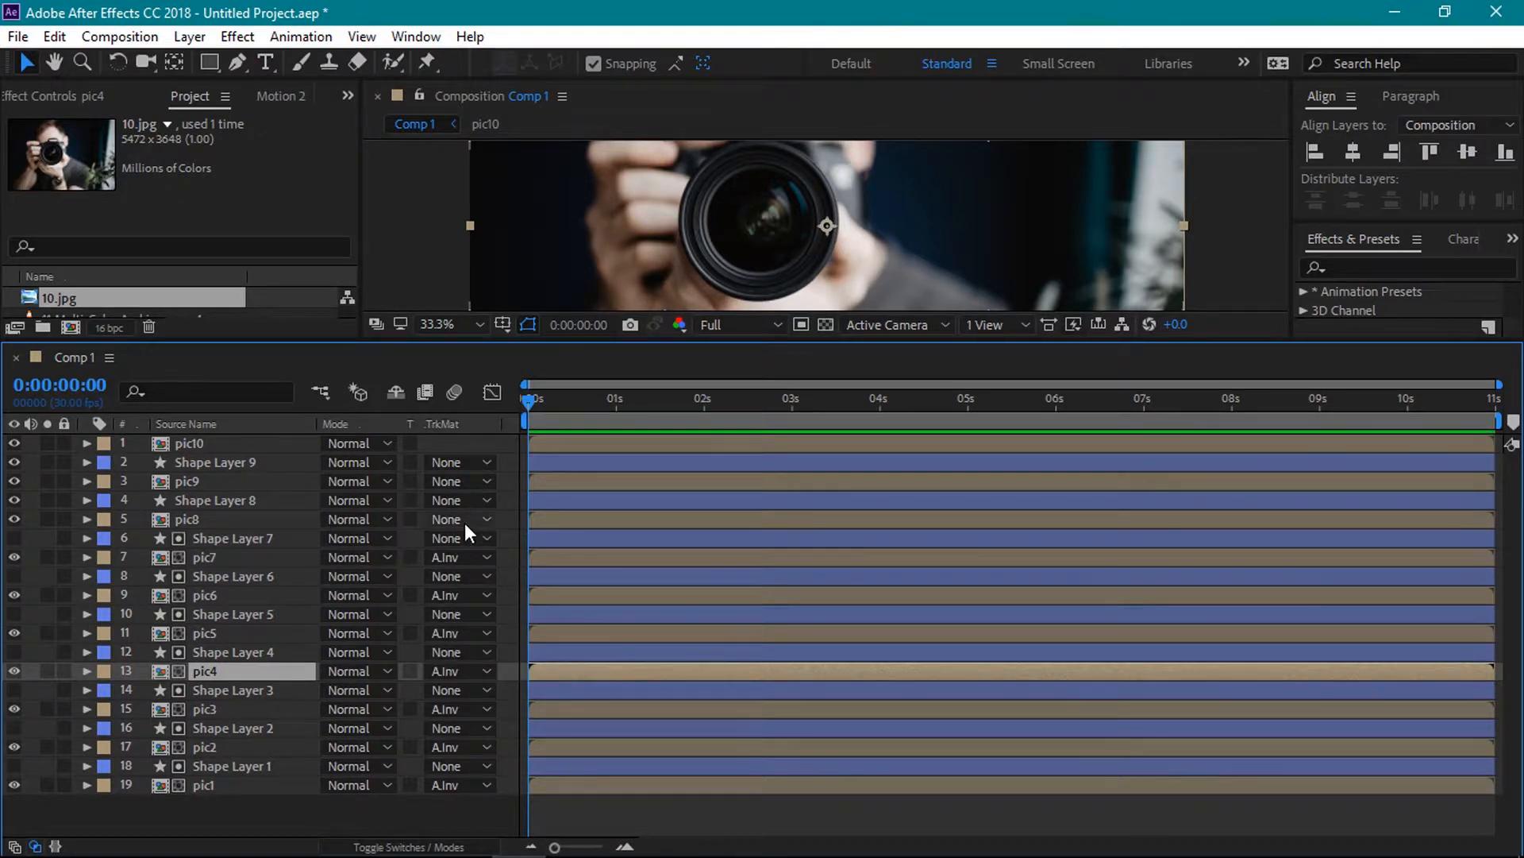
left_click(456, 519)
left_click(460, 597)
left_click(457, 482)
left_click(461, 559)
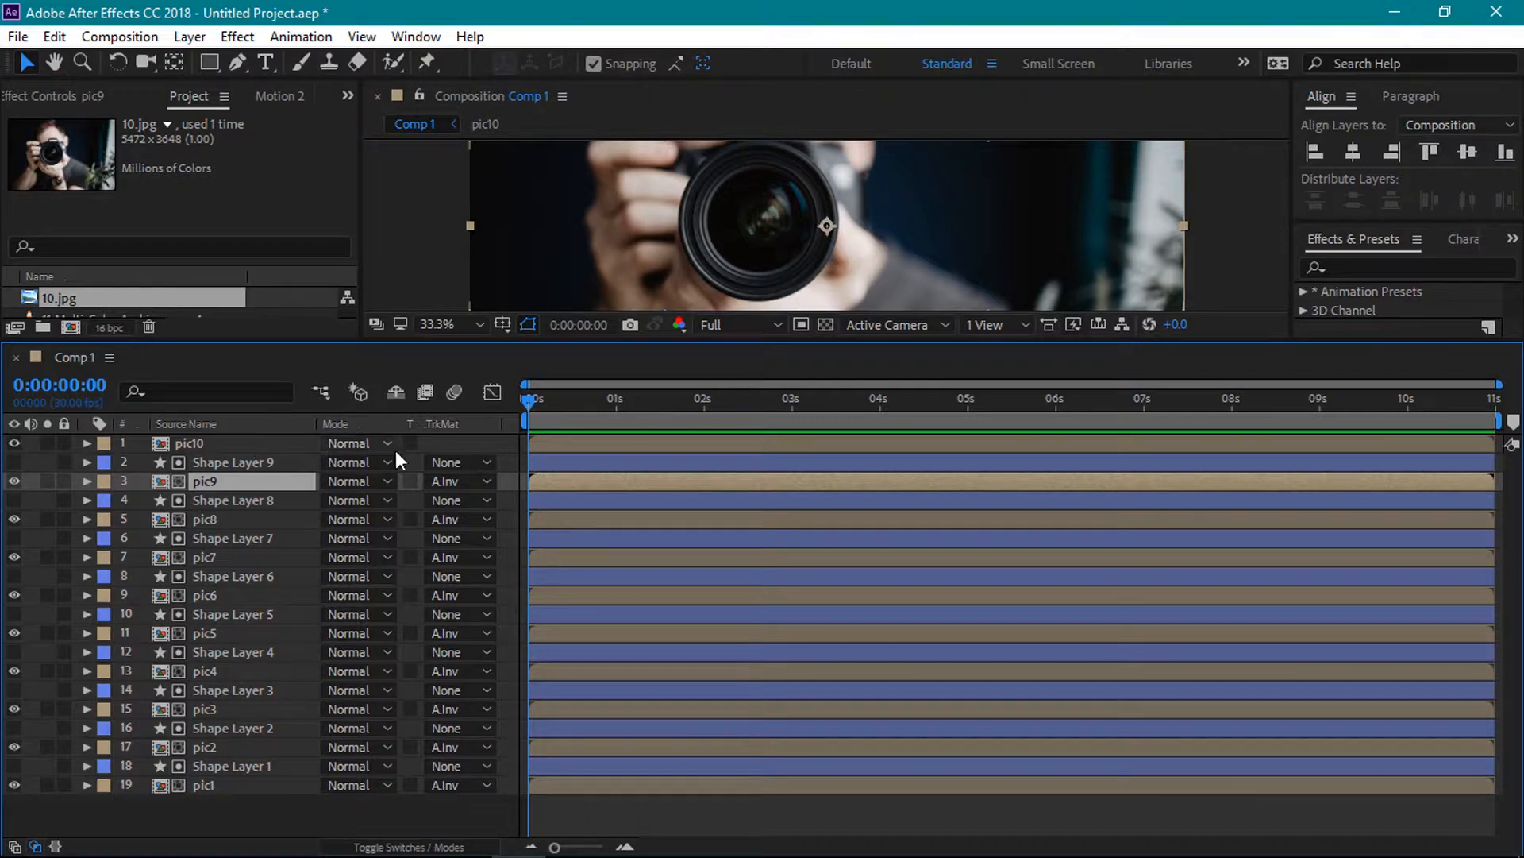
Turn on the 3D switch for all pic and shape layers, from pic10 down to pic1.
mouse_move(532, 398)
left_mouse_down()
mouse_move(712, 401)
mouse_move(654, 416)
mouse_move(513, 412)
left_mouse_up()
left_click_drag(568, 343, 569, 468)
key("z")
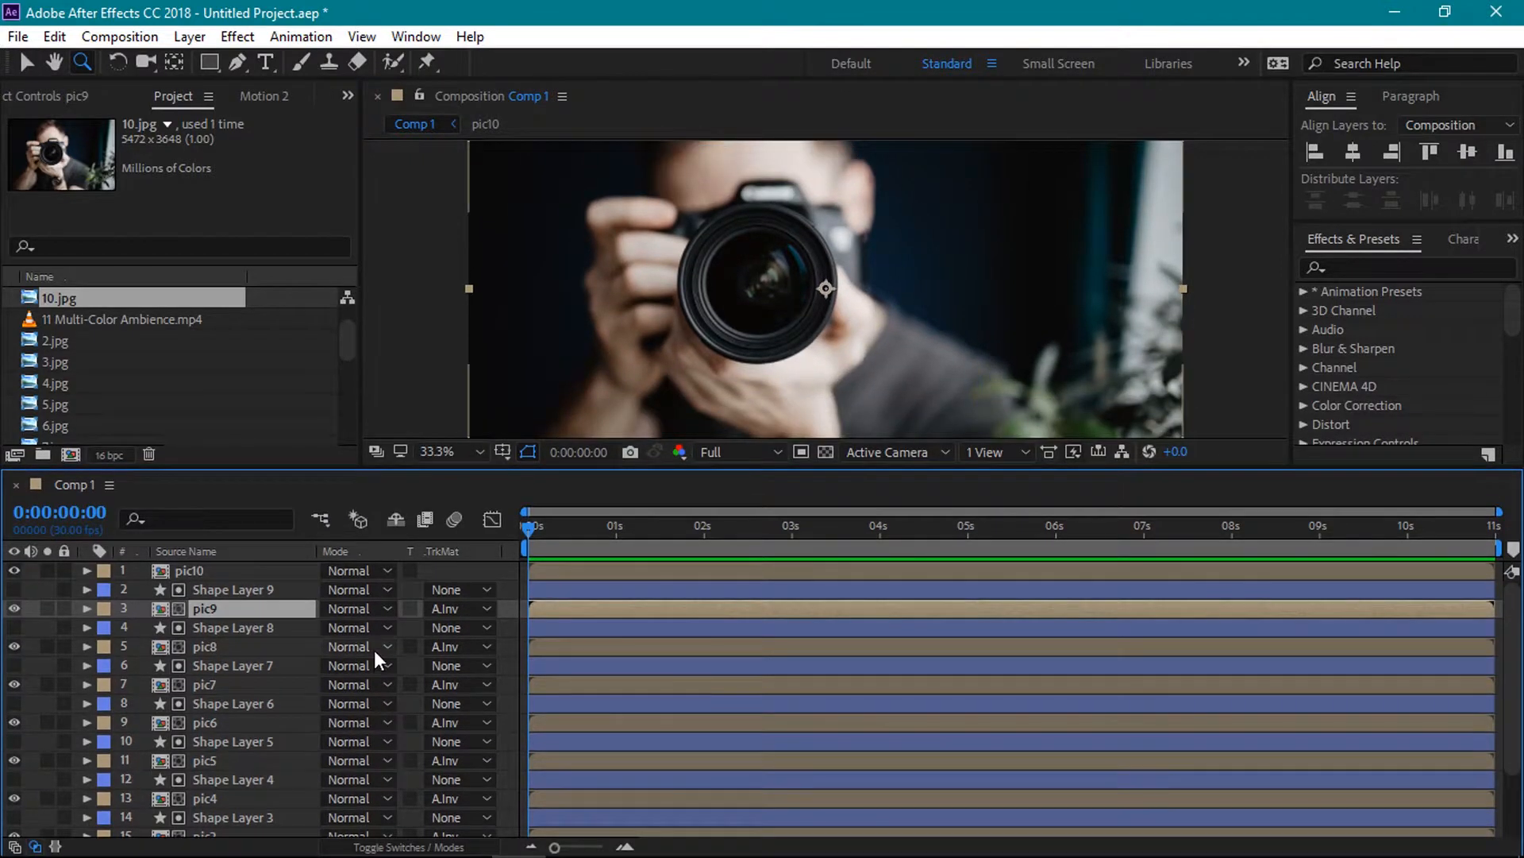
left_click(383, 848)
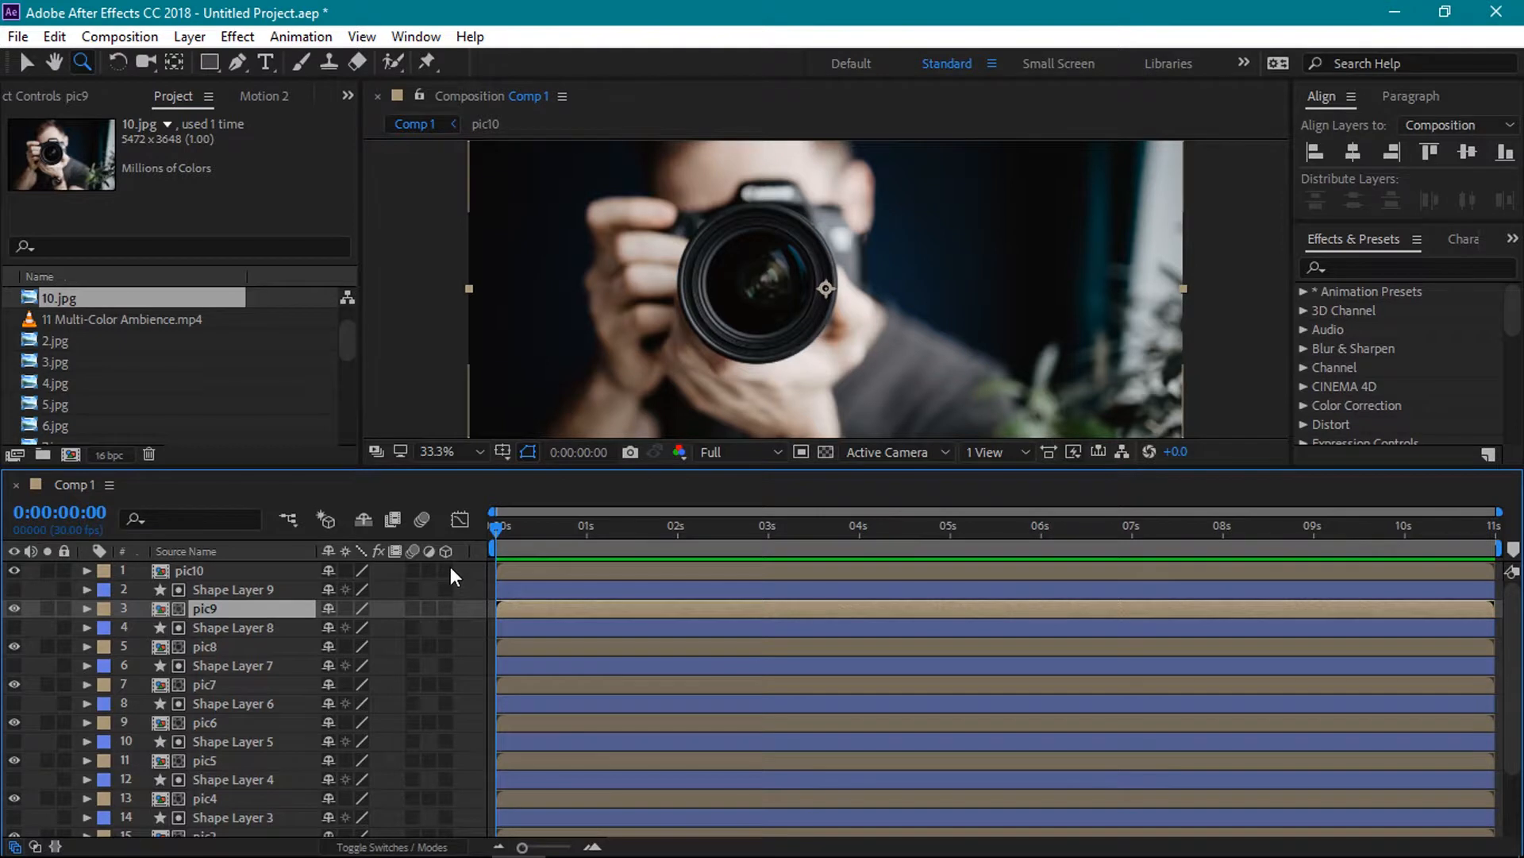
left_click_drag(448, 568, 454, 826)
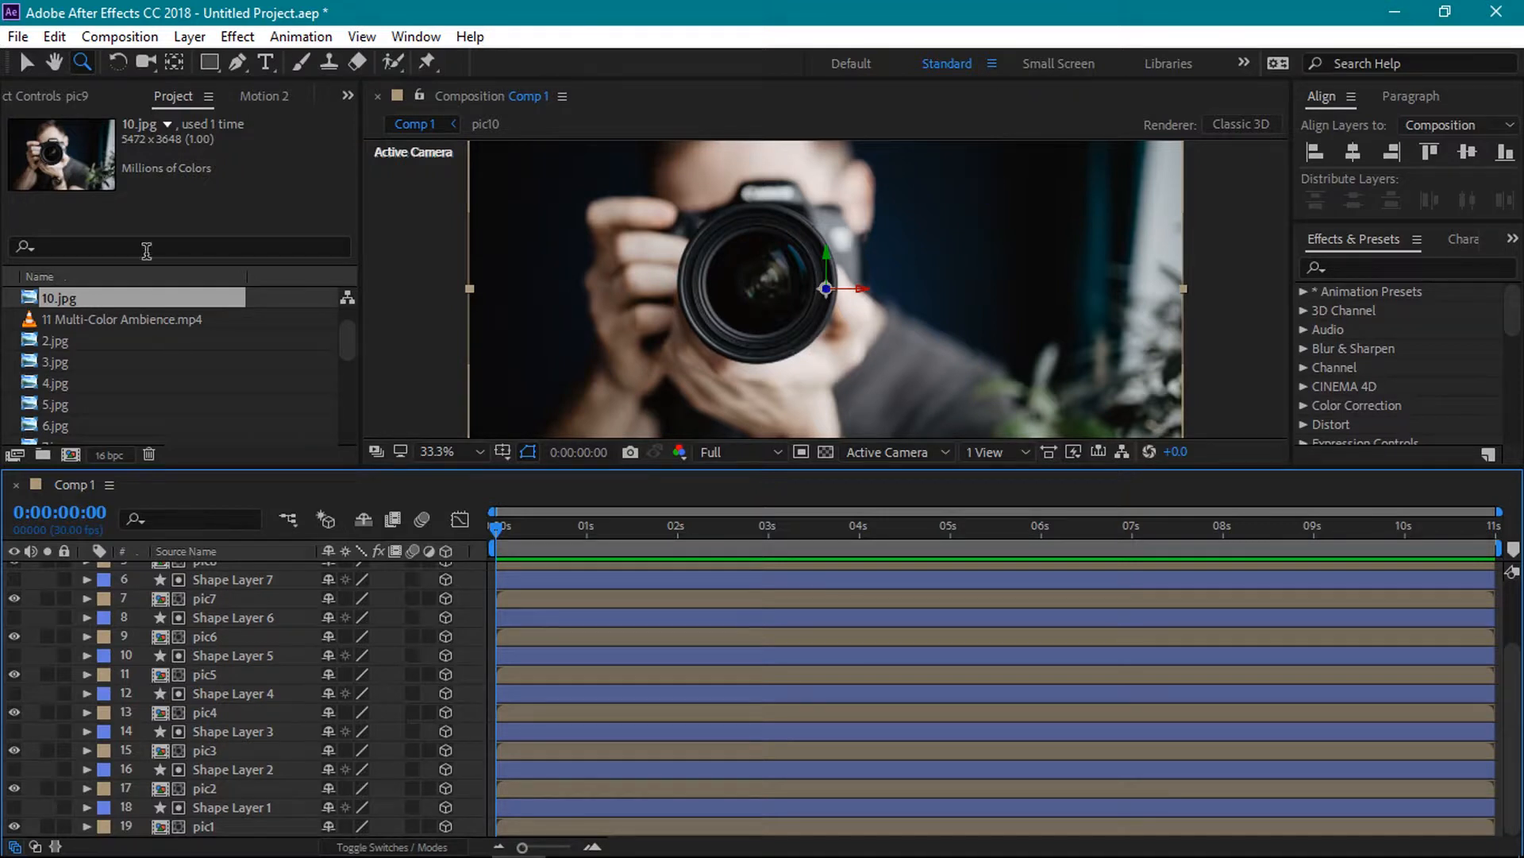
Create a two-node camera layer named Camera 1 with the 35mm preset.
left_click(189, 37)
mouse_move(314, 60)
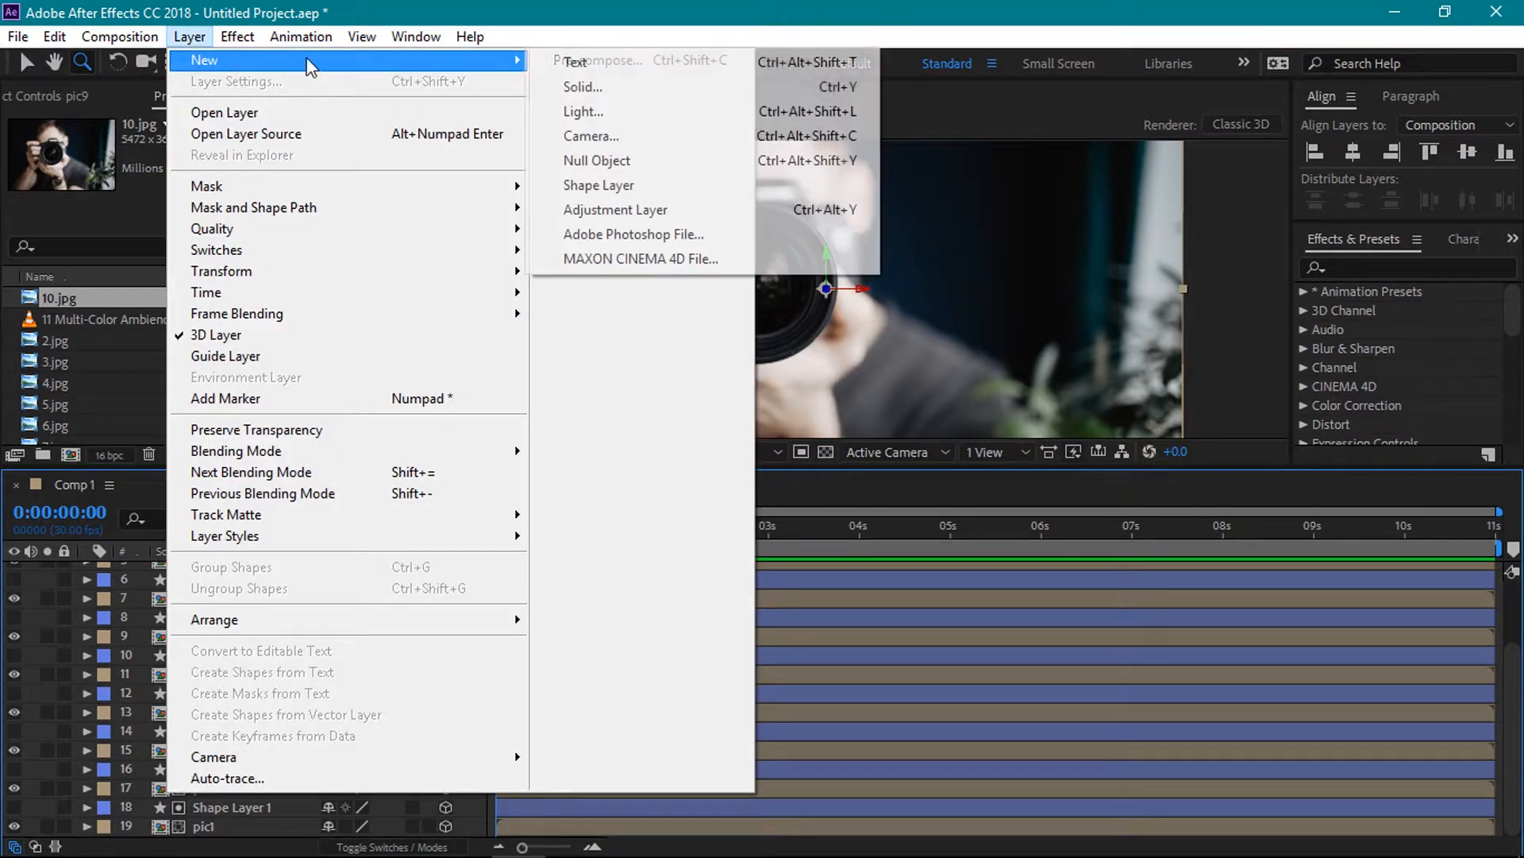
left_click(587, 135)
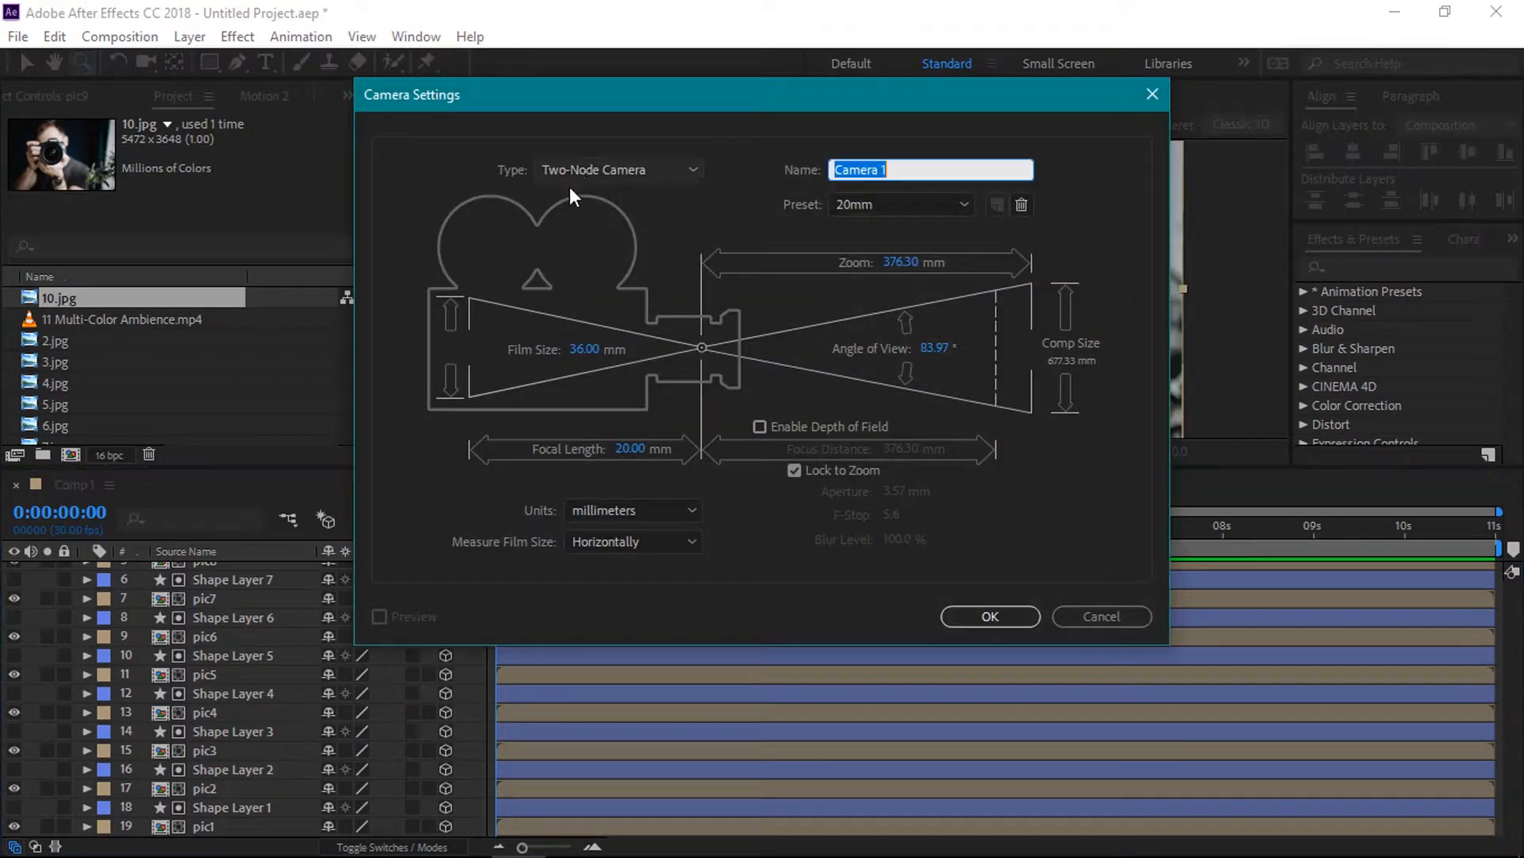
left_click(878, 200)
left_click(867, 357)
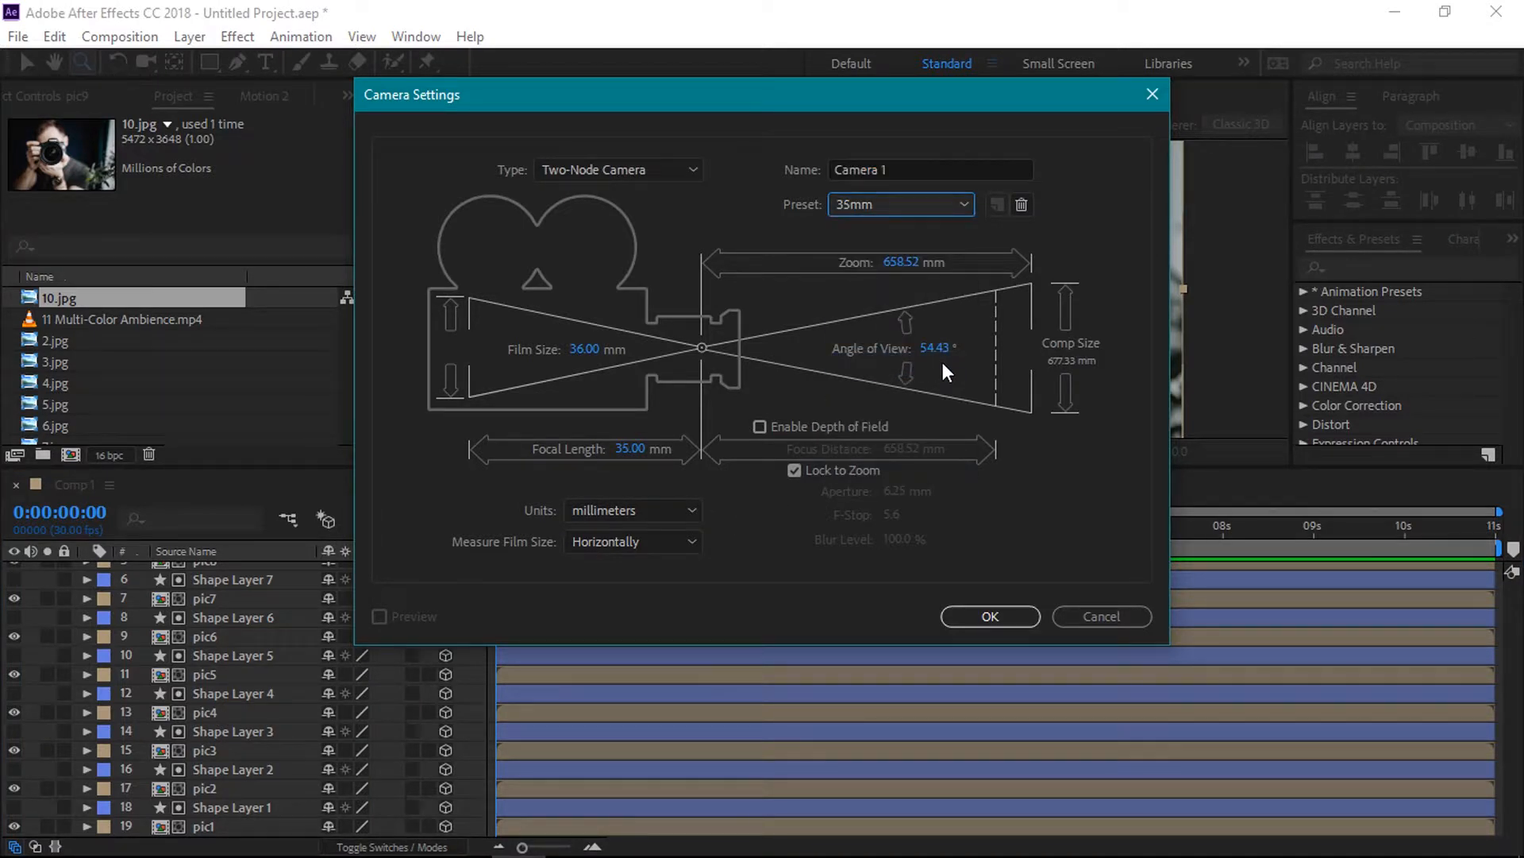
left_click(1003, 613)
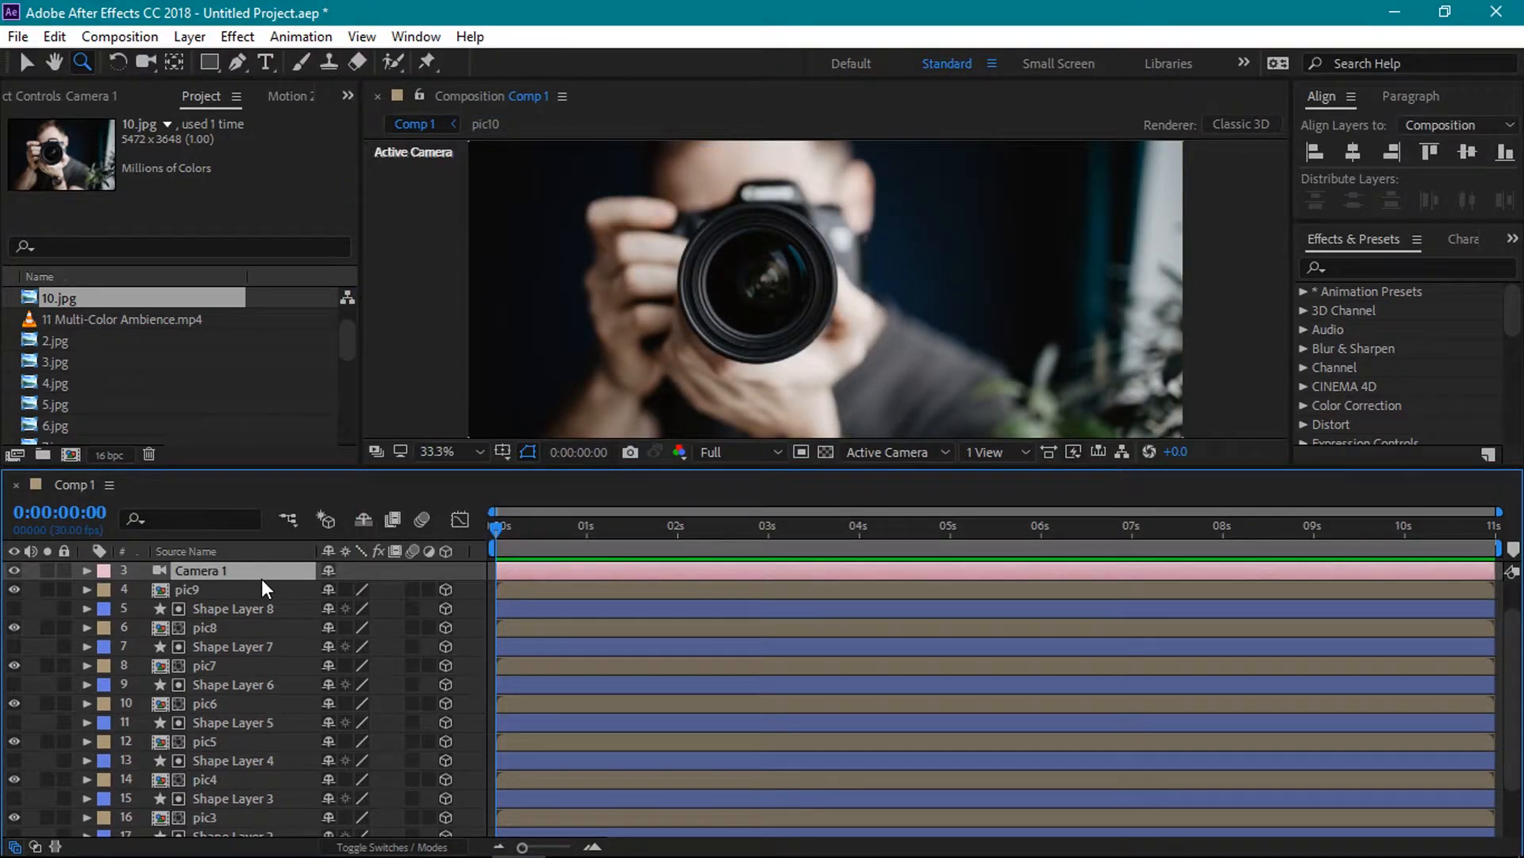
Set Camera 1's Z position to -10000 and start keyframing its Position at 0:00:00:00.
key("p")
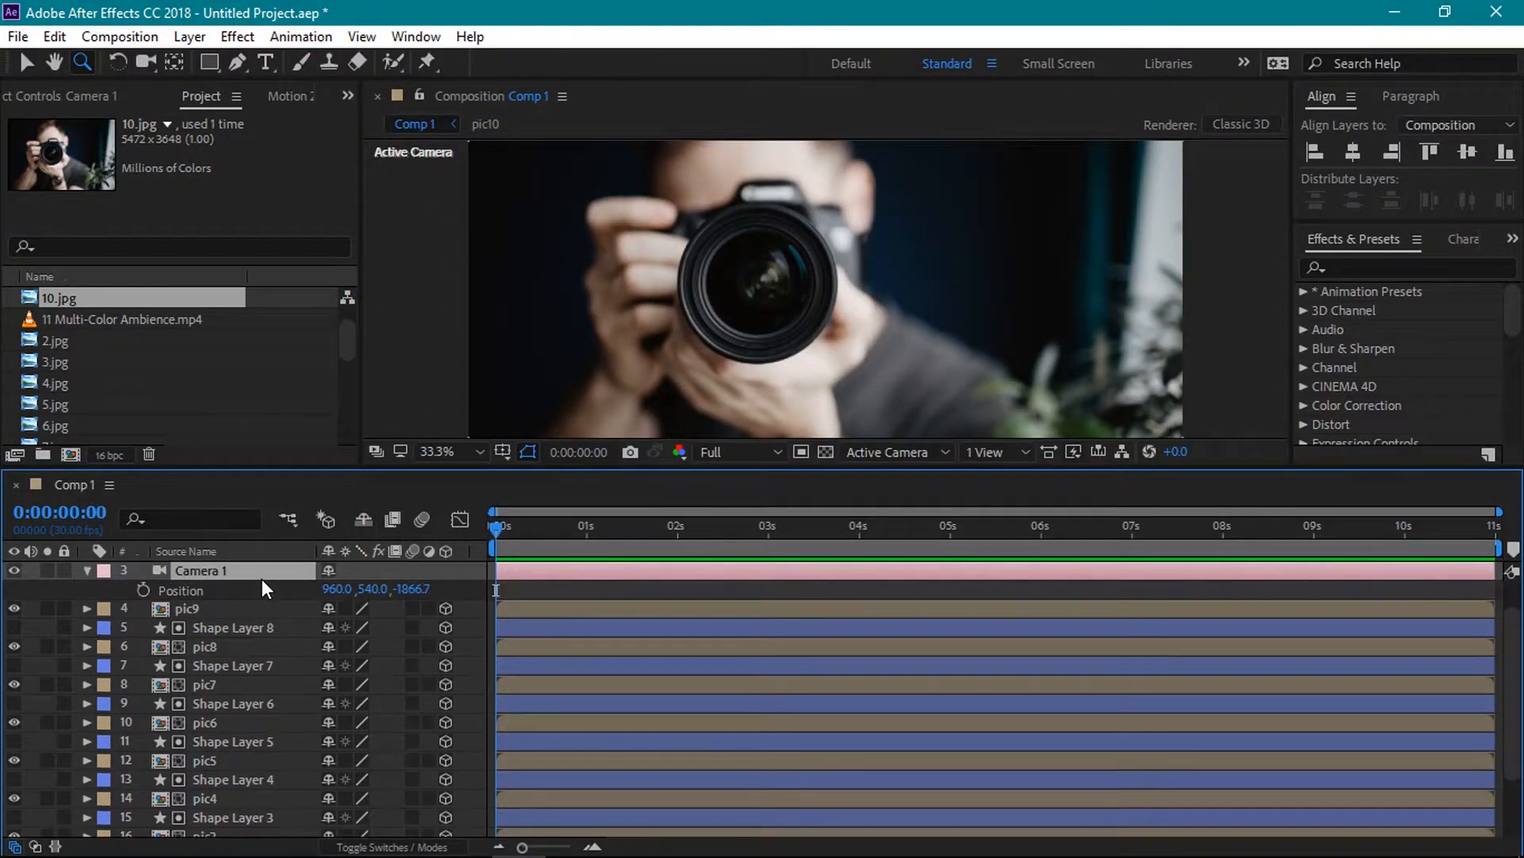
left_click(416, 588)
type("-10000")
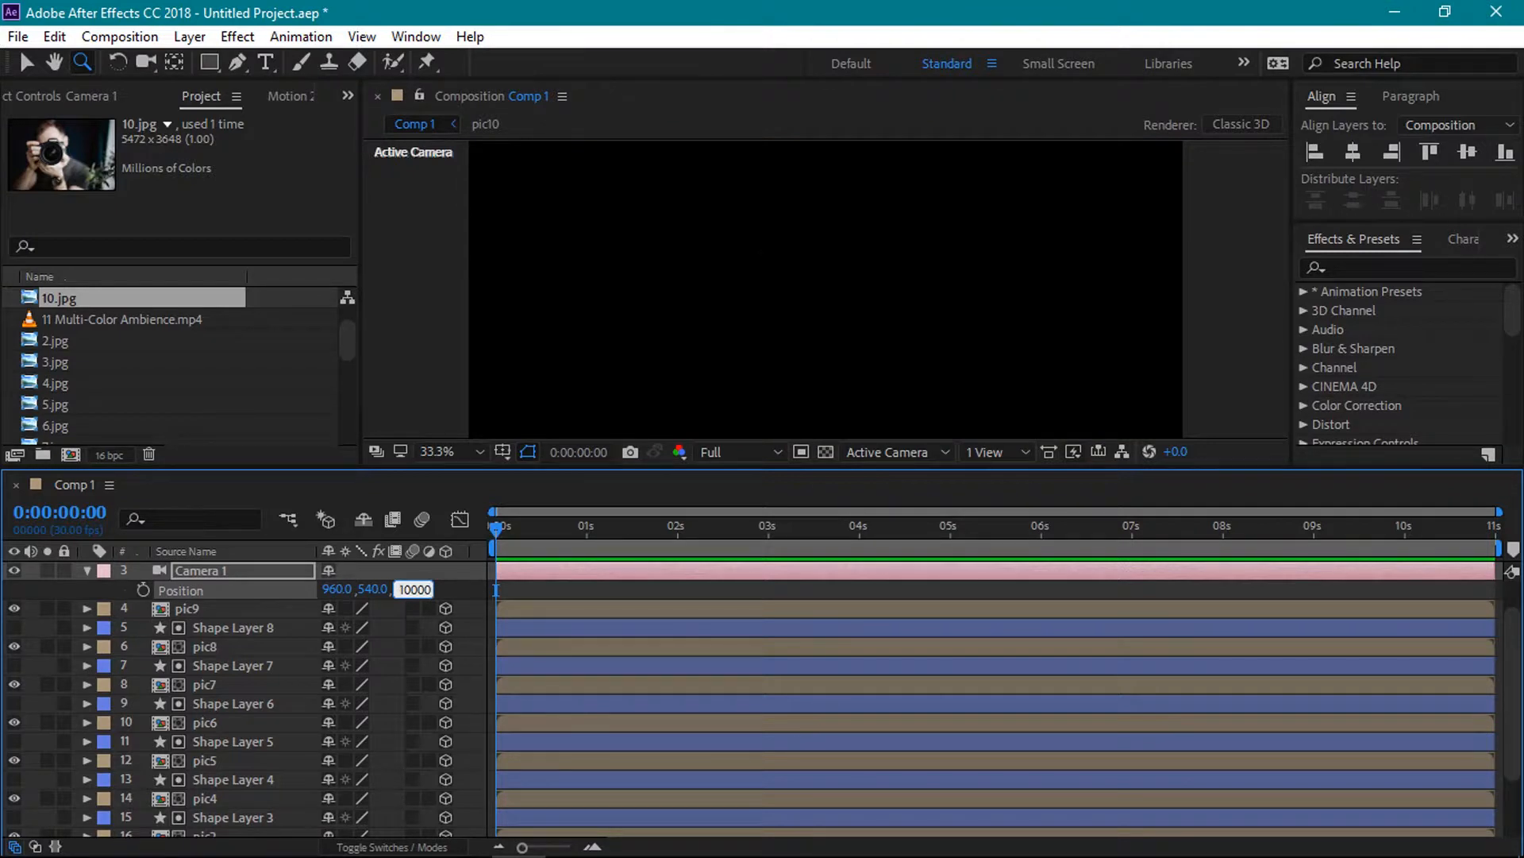
key("Return")
left_click(143, 589)
Keyframe Camera 1's Z position at 0 at 0:00:10:29 and return the playhead to the start of the timeline.
left_click_drag(498, 530, 1493, 528)
left_click(408, 589)
type("0")
key("Return")
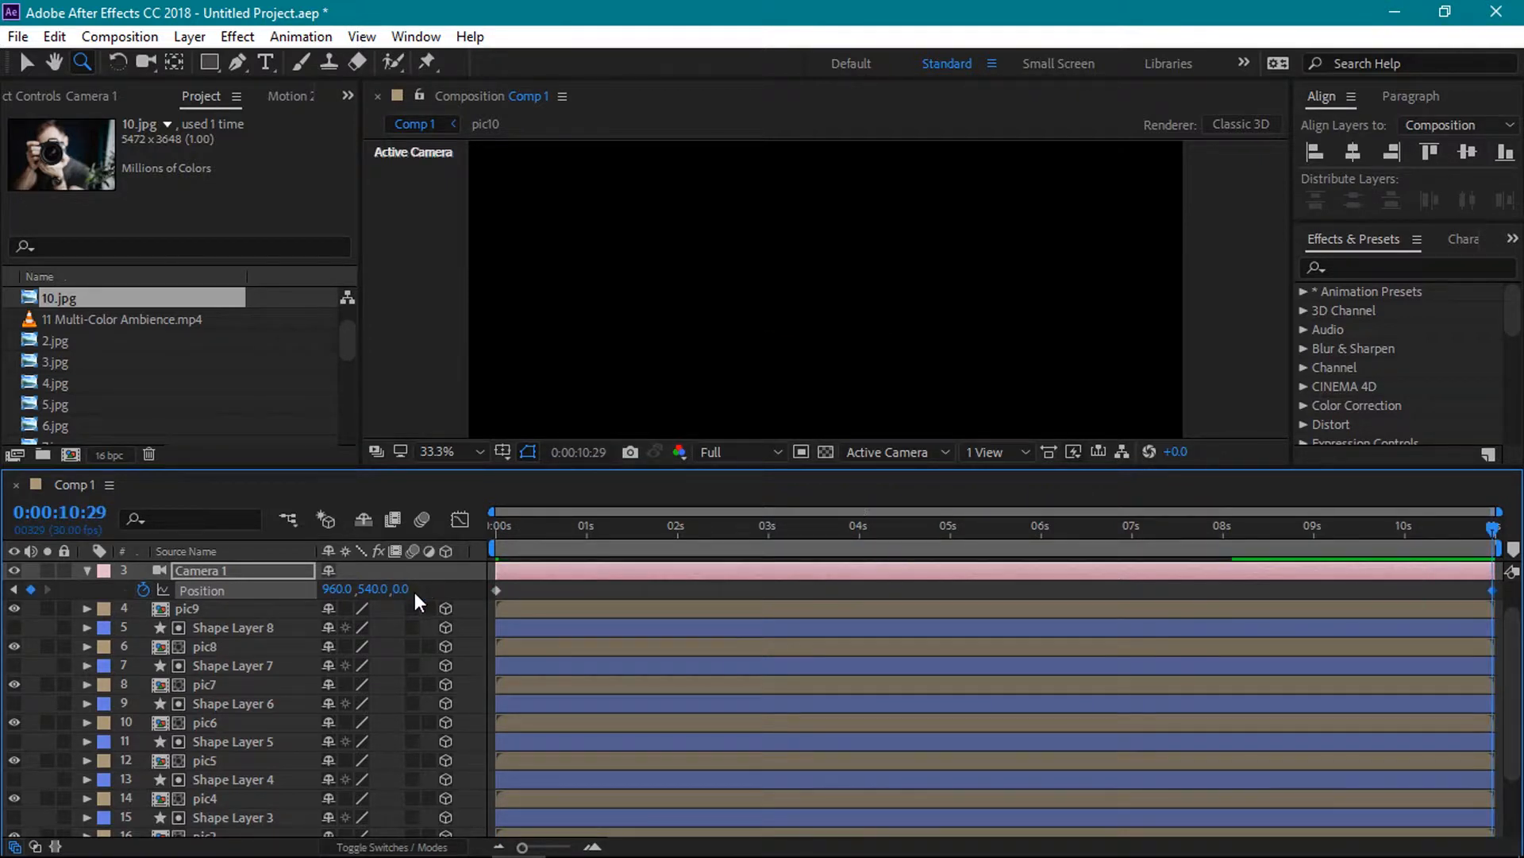
left_click_drag(1493, 524, 472, 627)
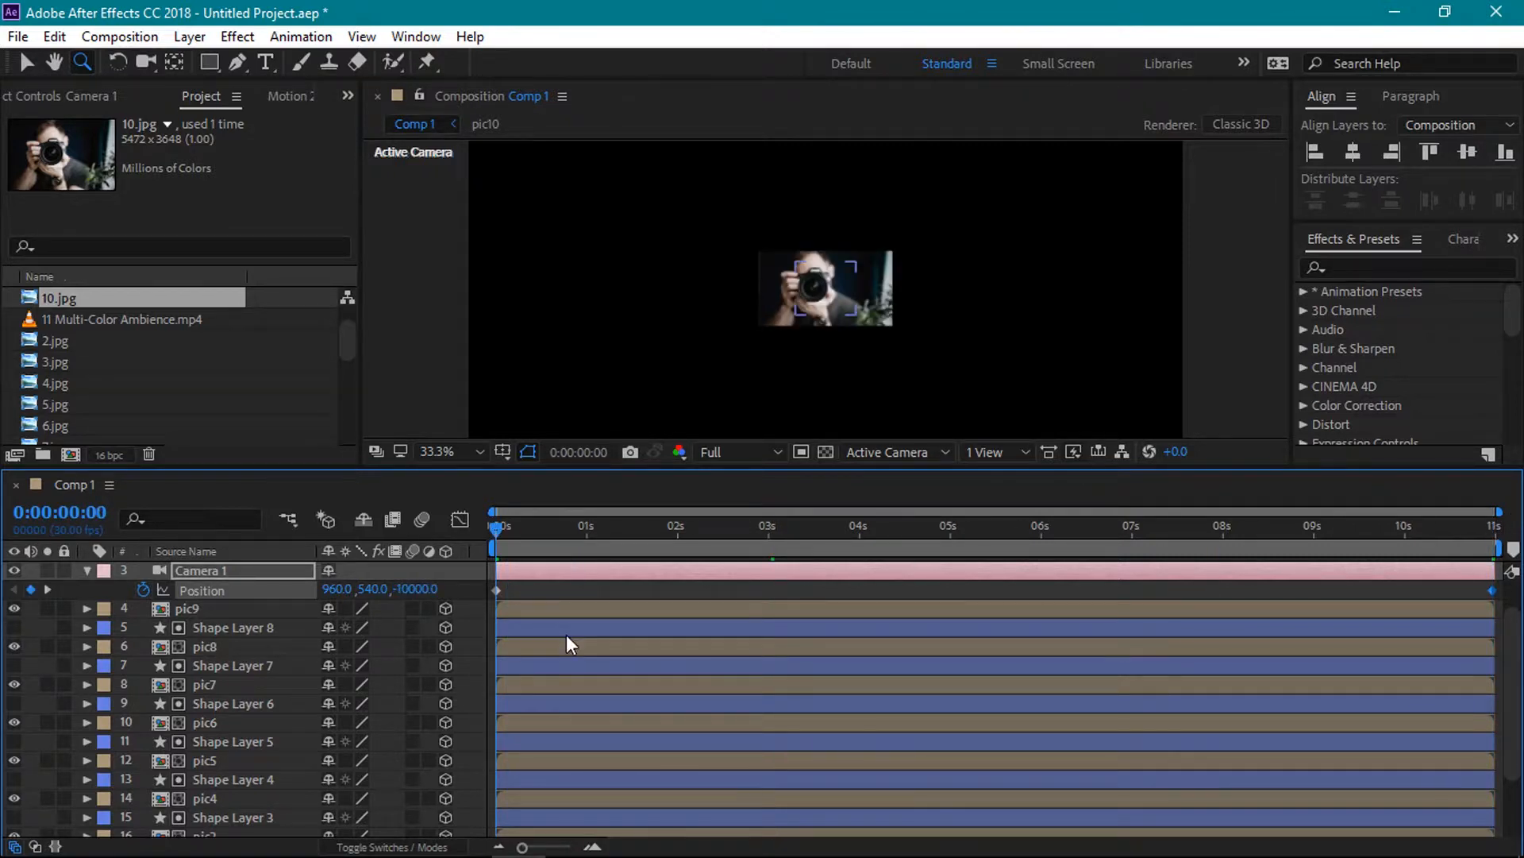
left_click(88, 571)
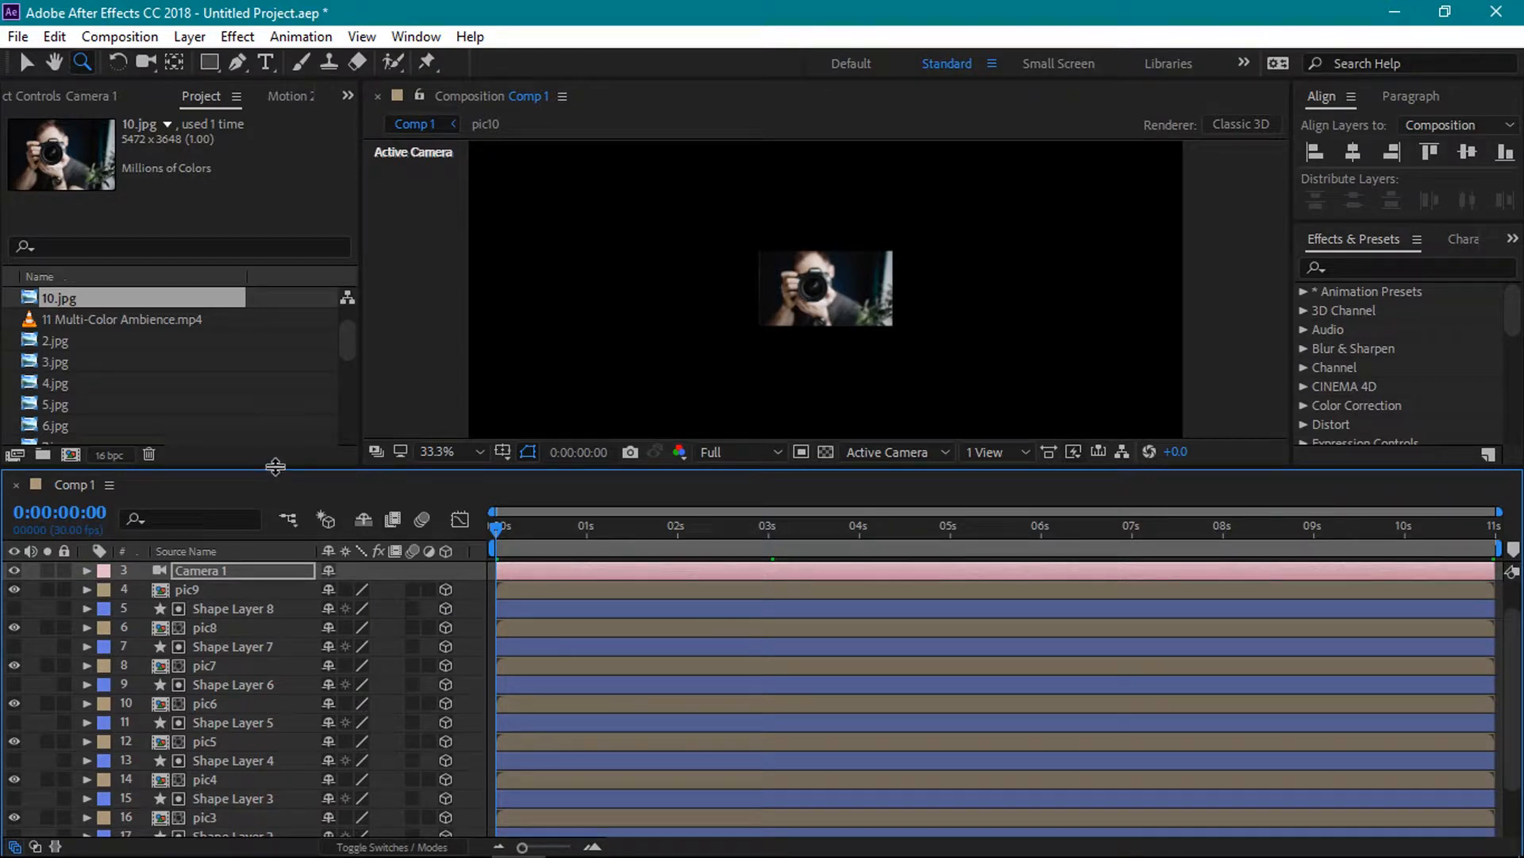
Set the Z position of the pic1 layer to -8948.
left_click_drag(275, 467, 308, 330)
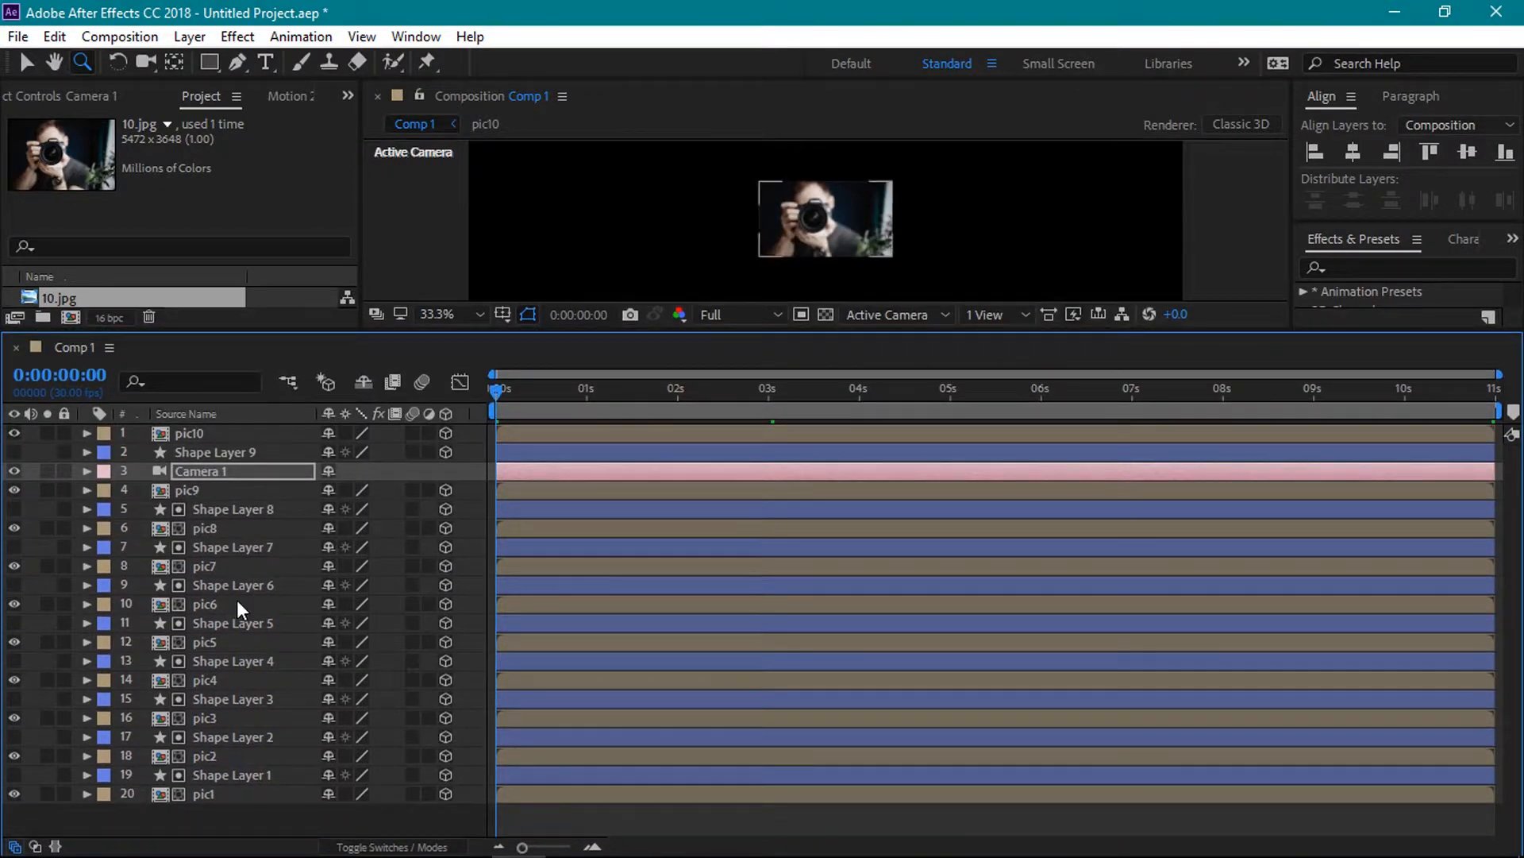
left_click(217, 792)
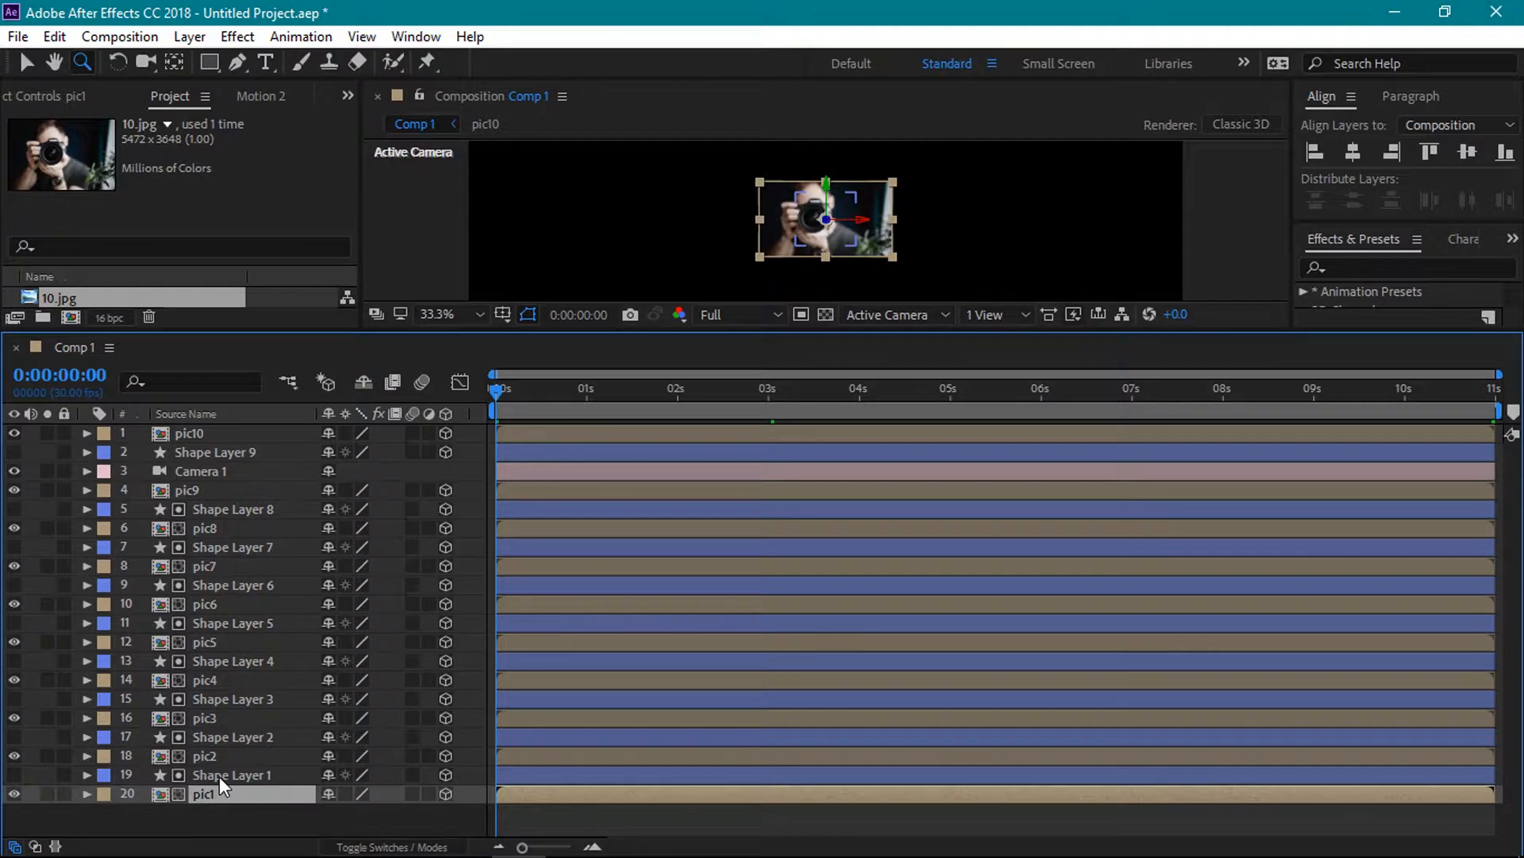
key("p")
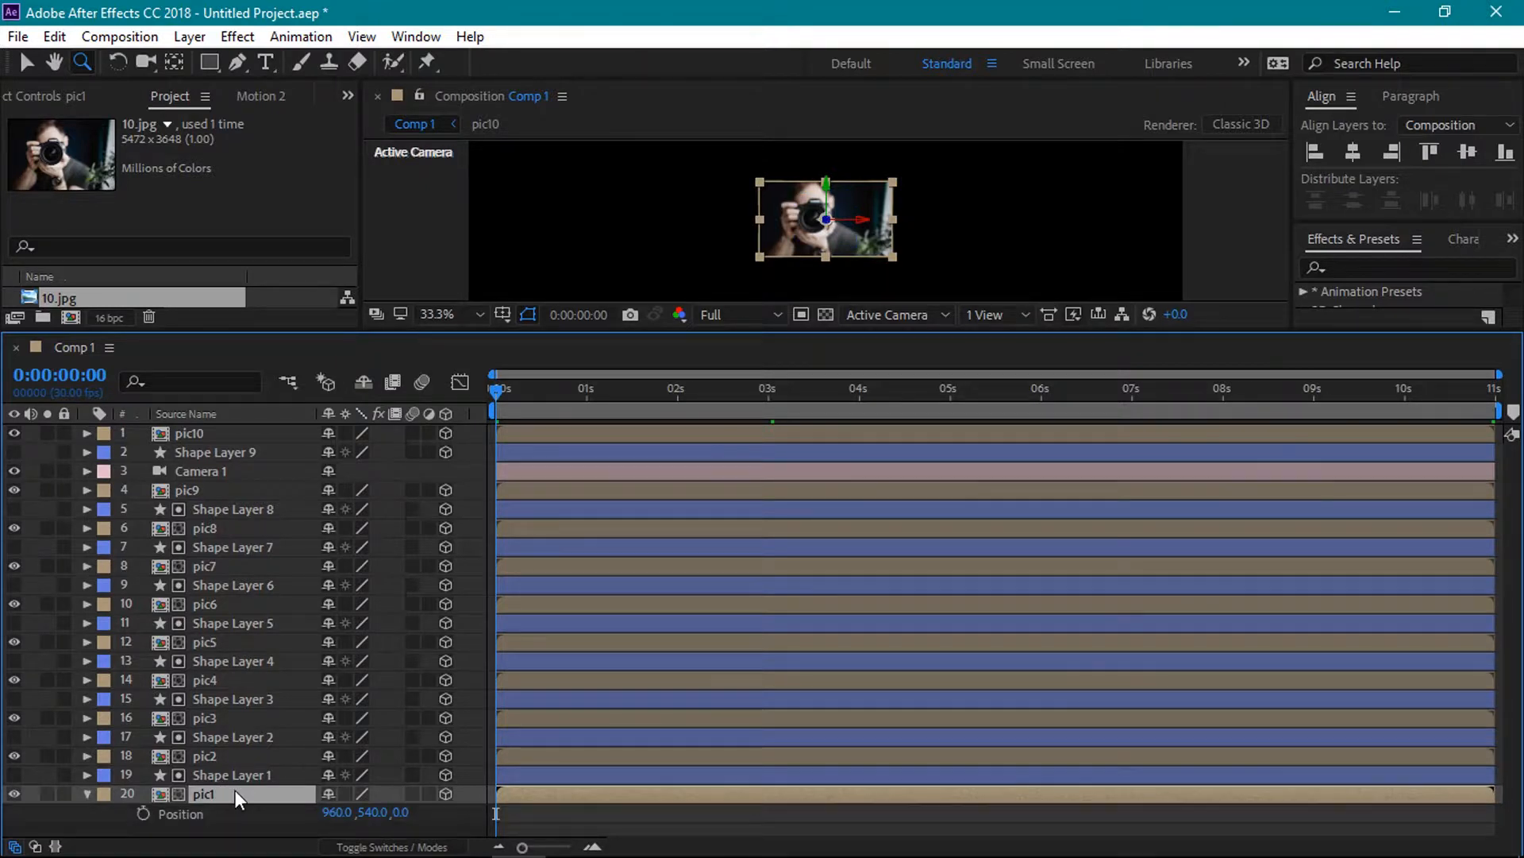
left_click(400, 812)
type("-8948")
key("Return")
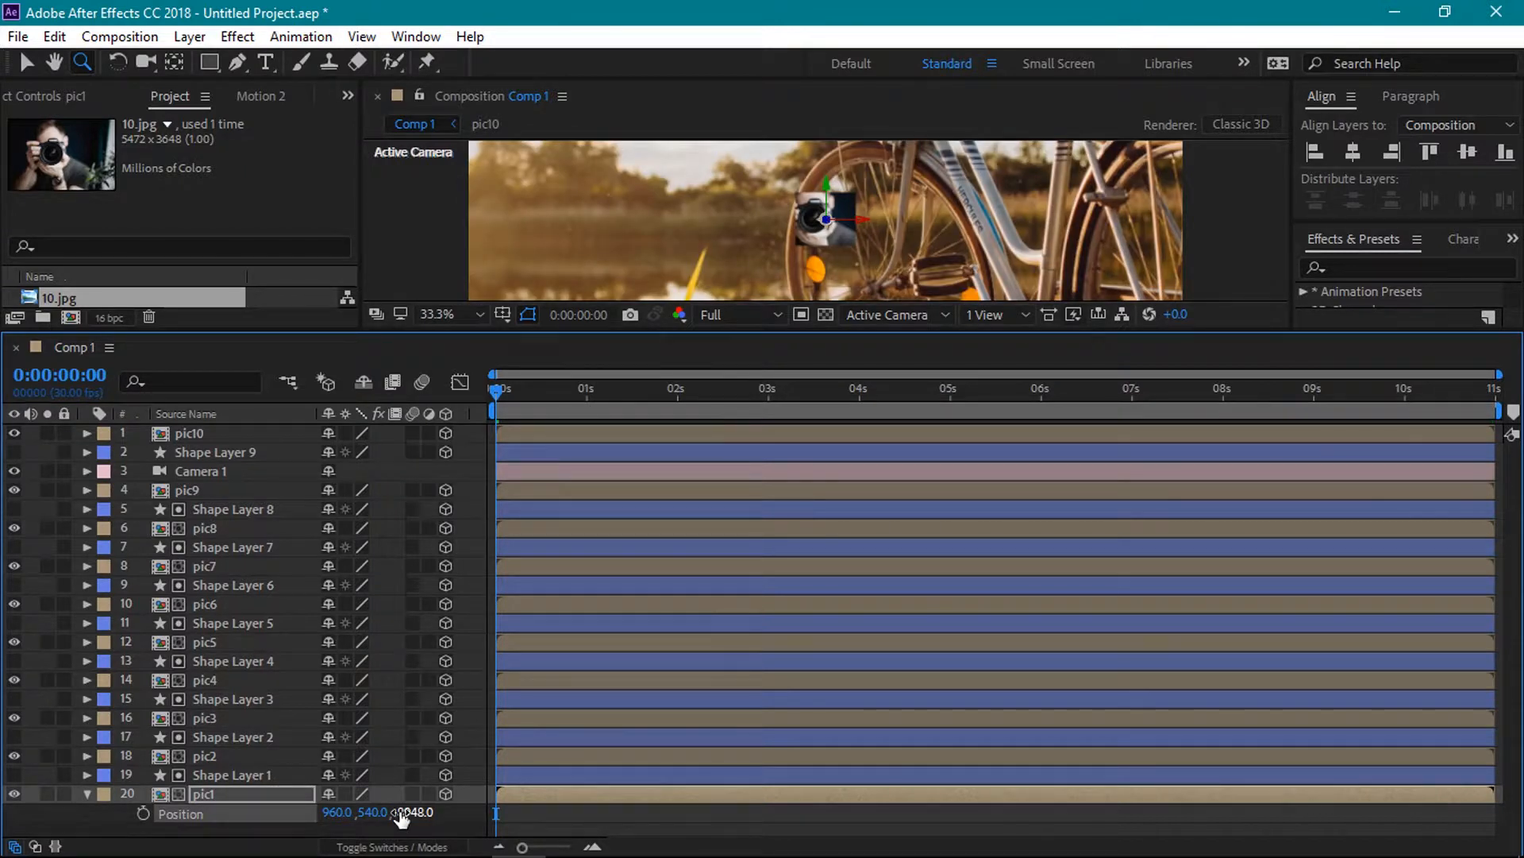
Set the Z position of Shape Layer 1 to -8798.
left_click(274, 774)
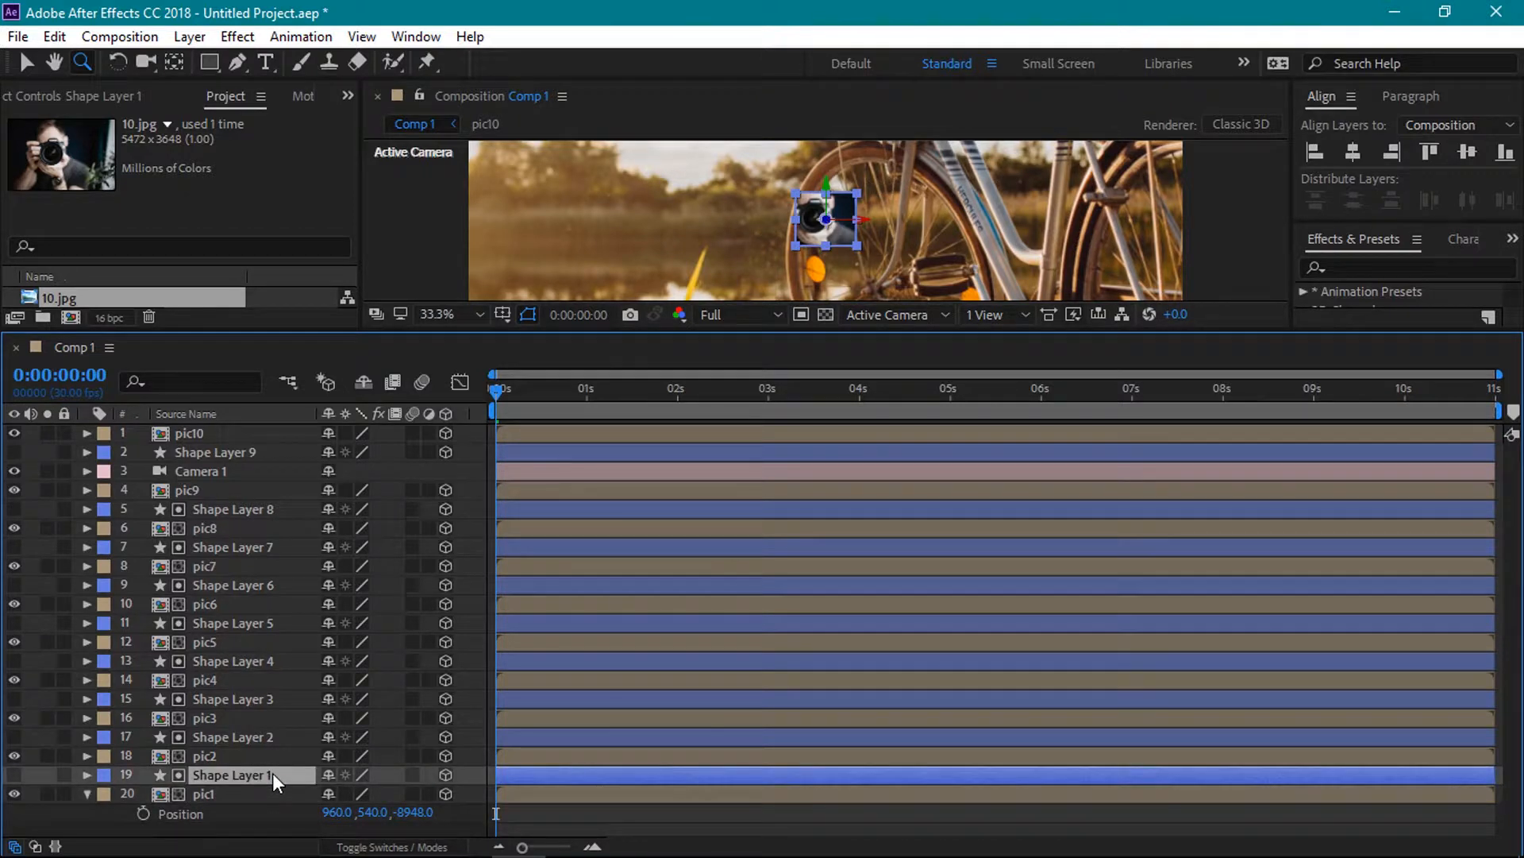
key("p")
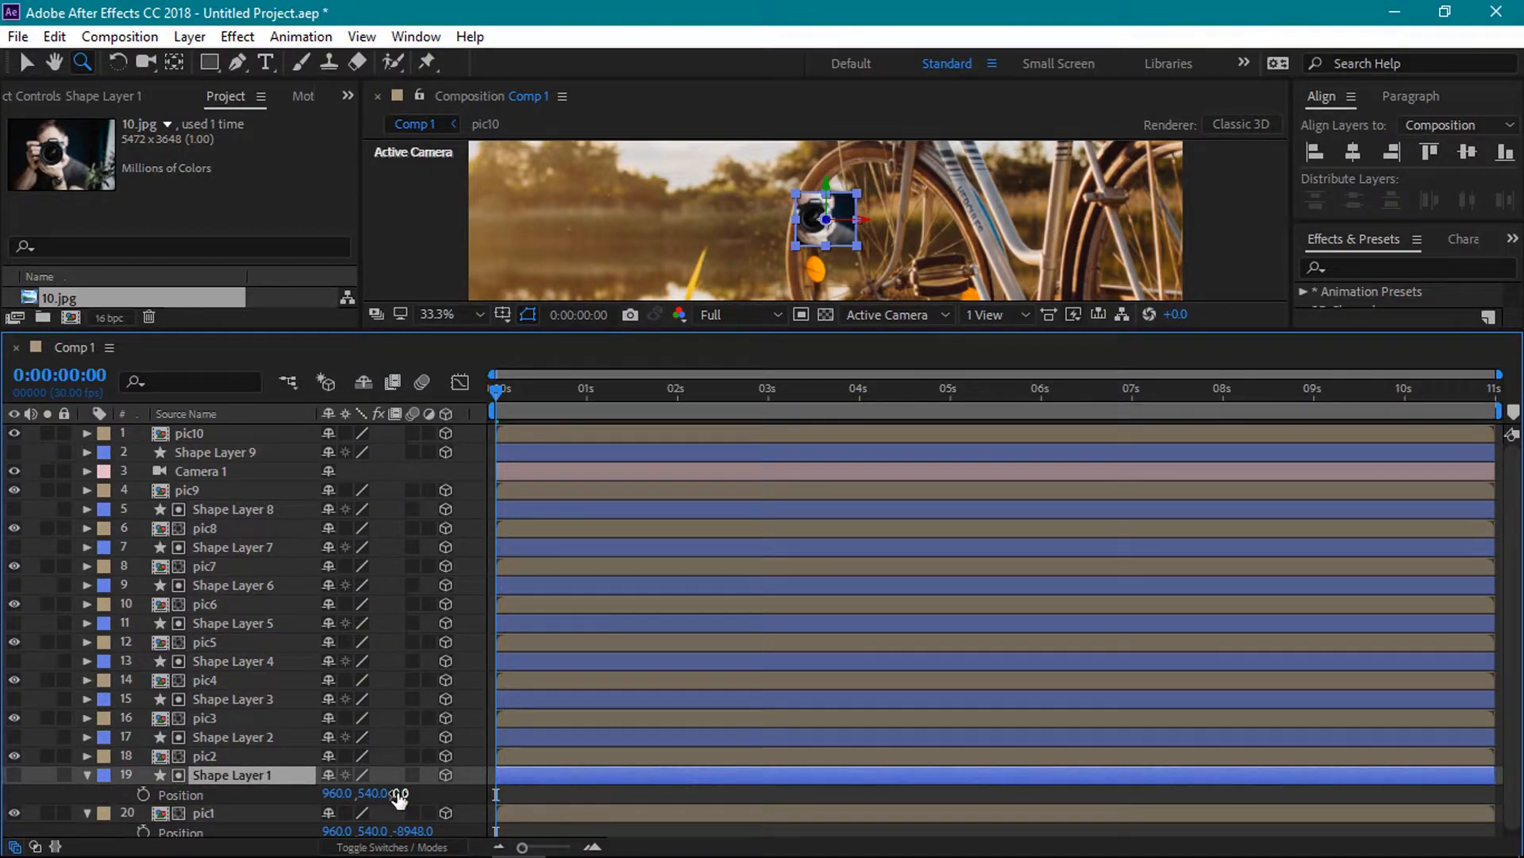
type("-8798")
key("Return")
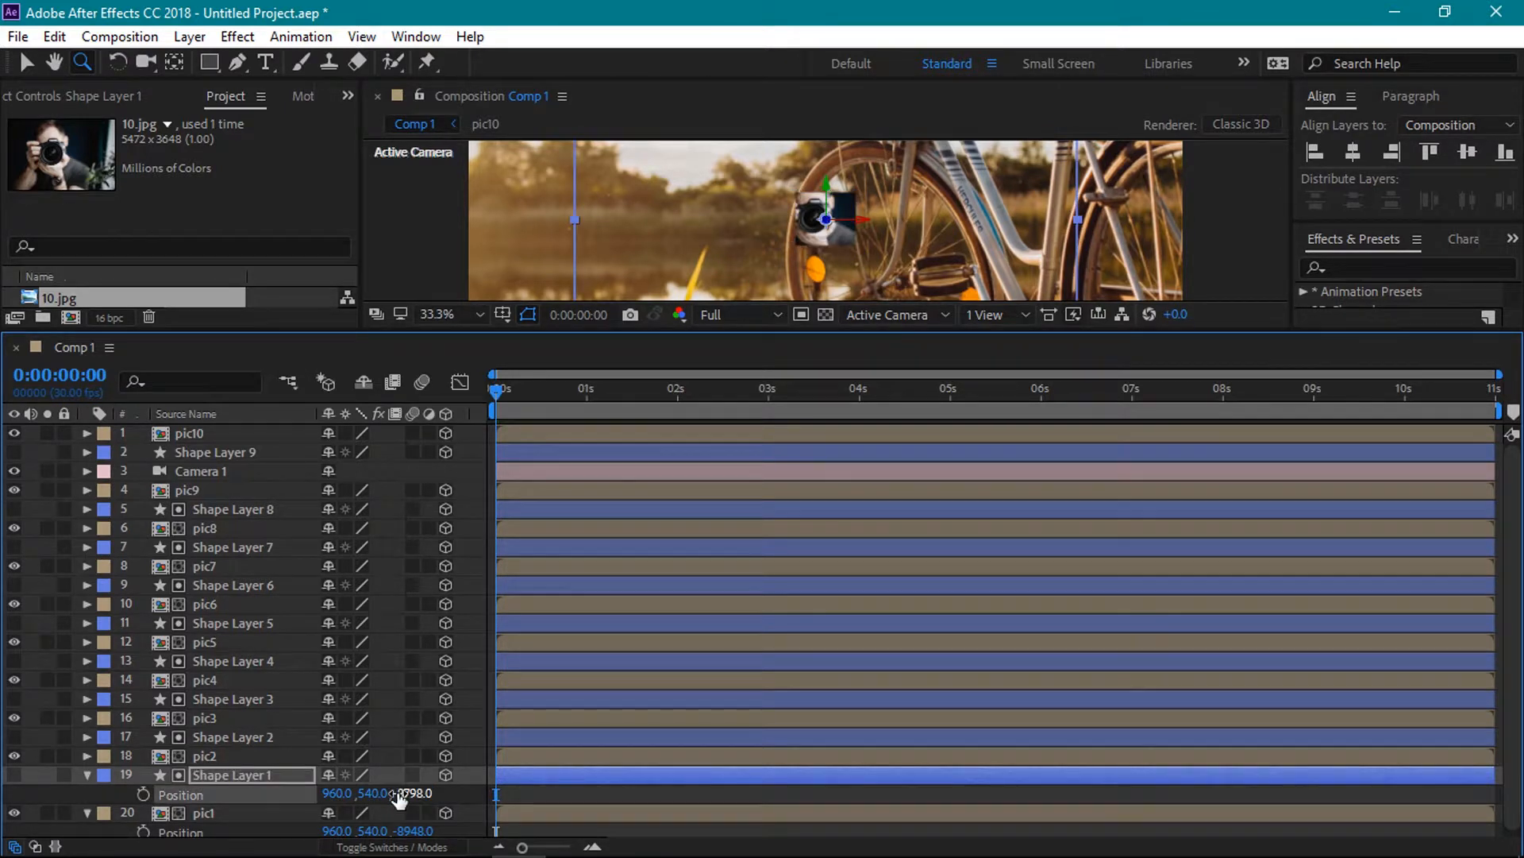
Set the Z position of the pic2 layer to -8473.
left_click(221, 760)
key("p")
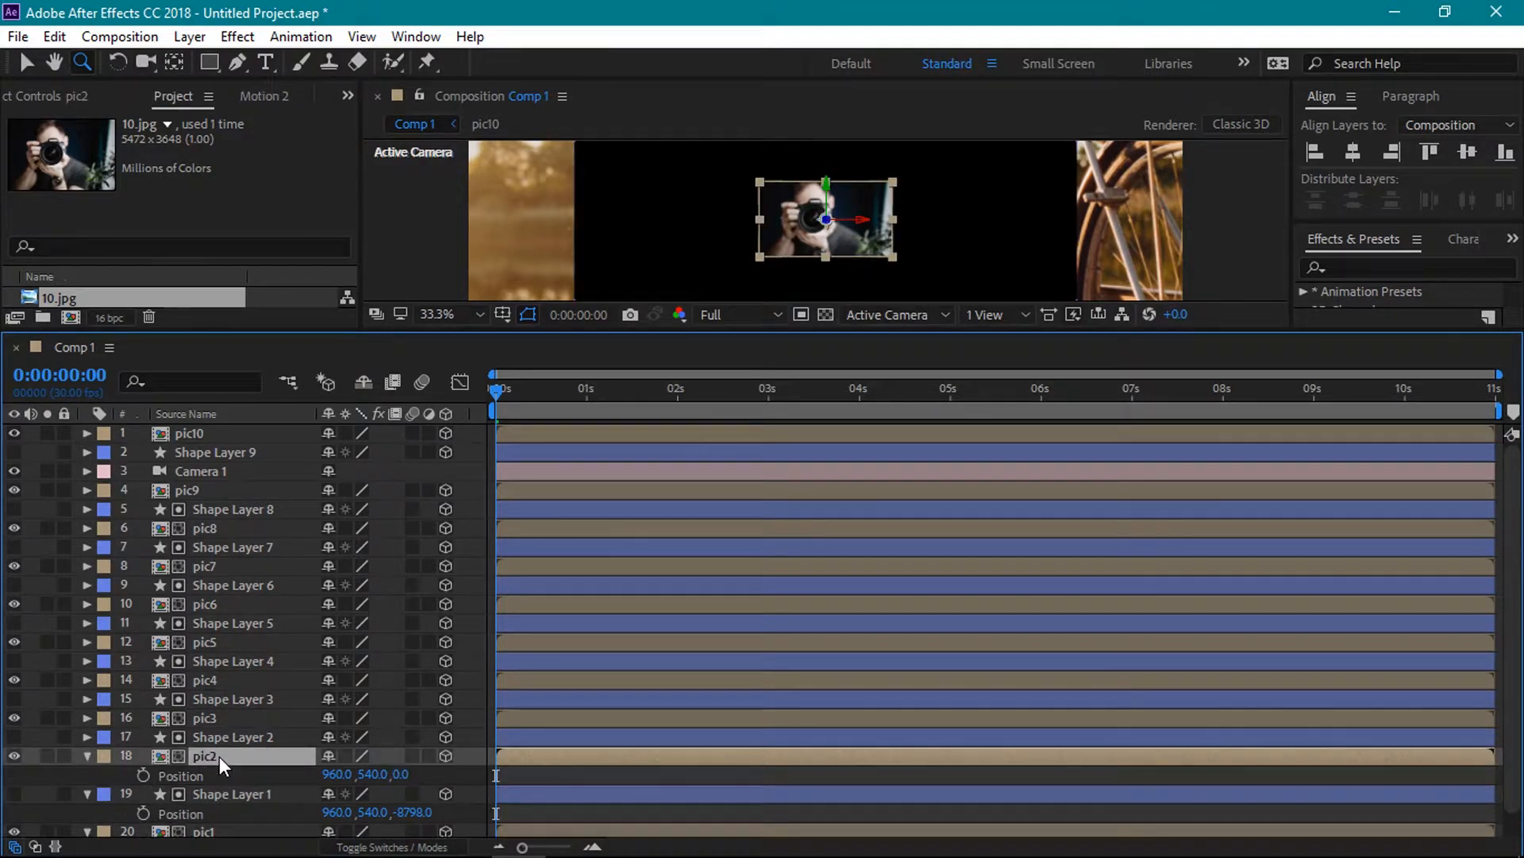
left_click(398, 774)
type("-8473")
key("Return")
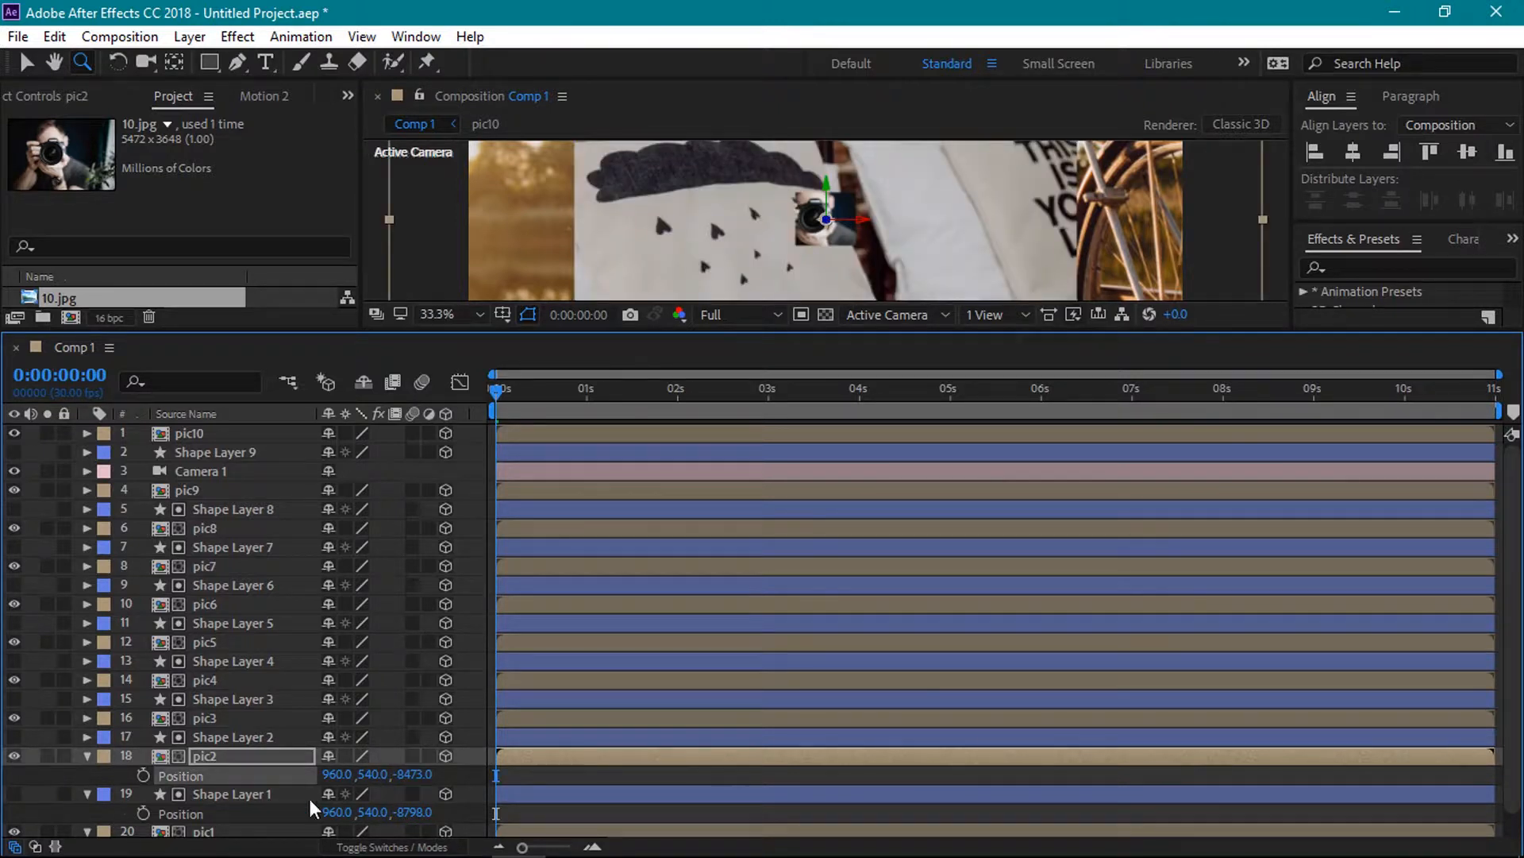
Set the Z position of Shape Layer 2 to -8037.
left_click(230, 738)
key("p")
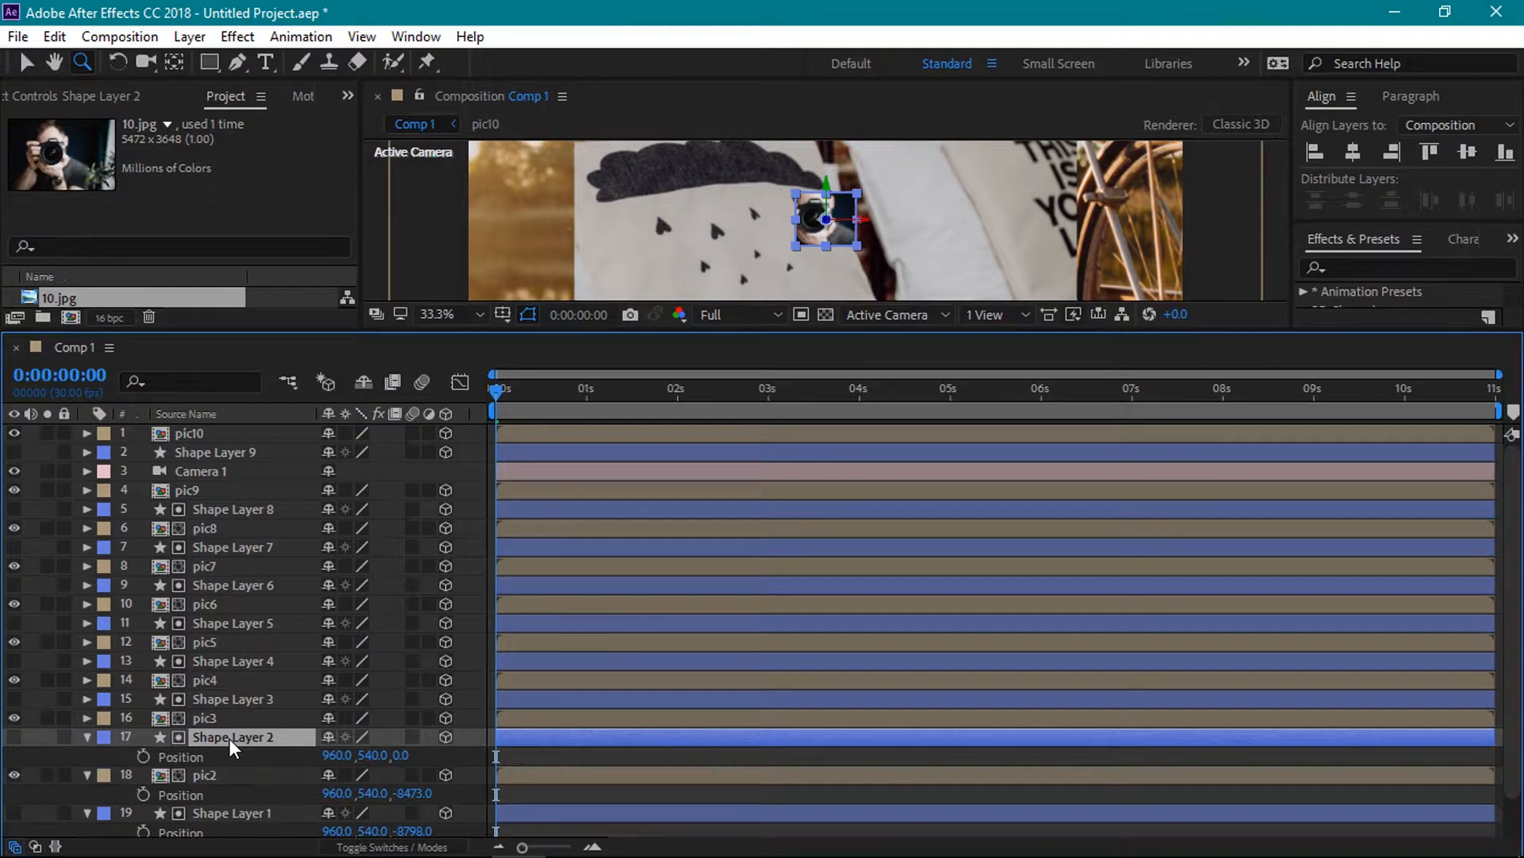
left_click(398, 756)
type("-8037")
key("Return")
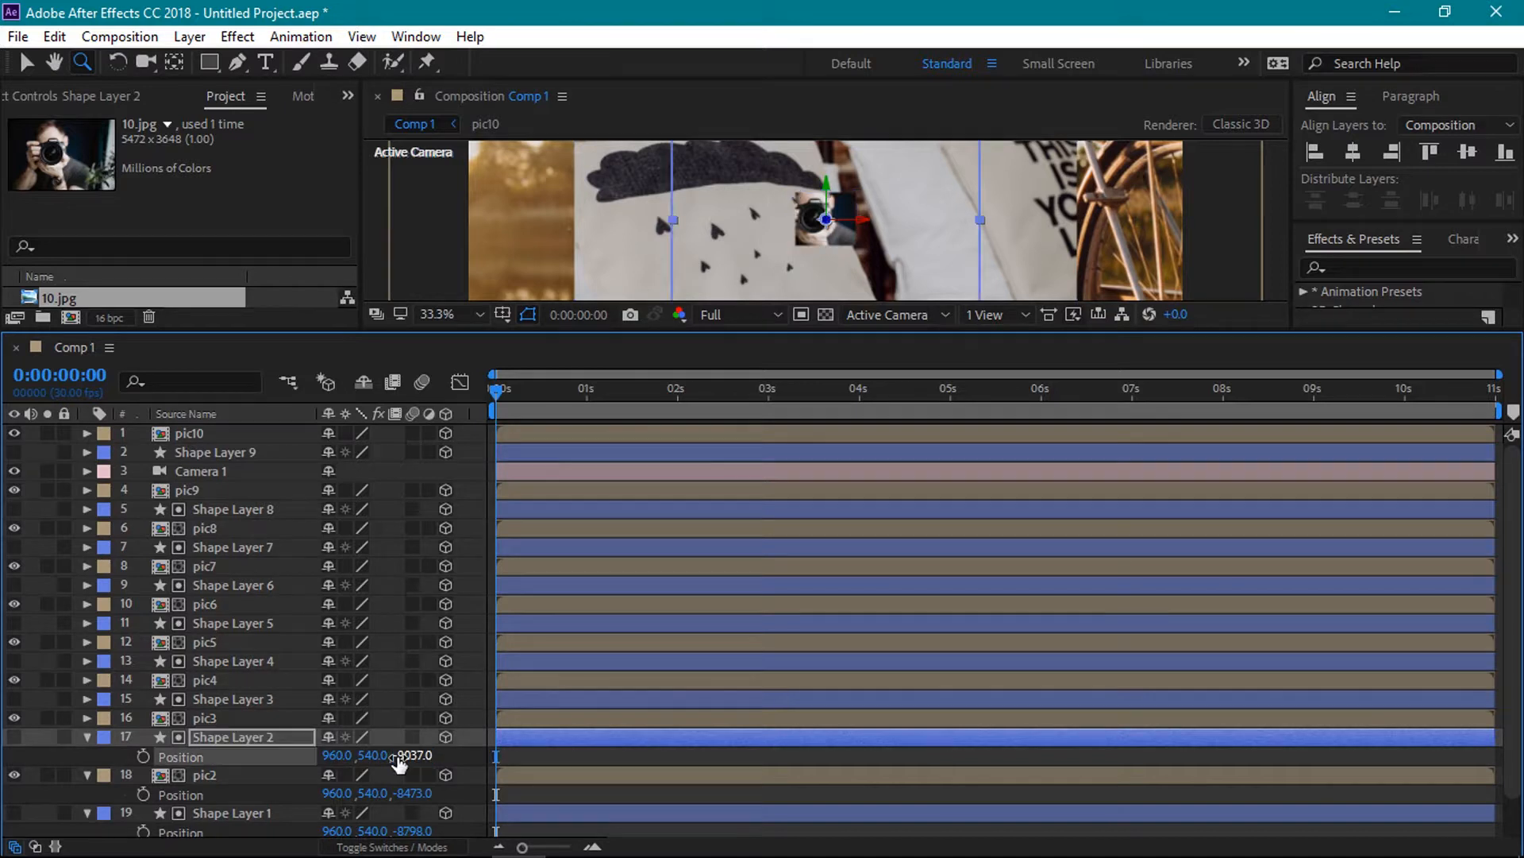
Set the Z position of the pic3 layer to -7764.
left_click(237, 719)
key("p")
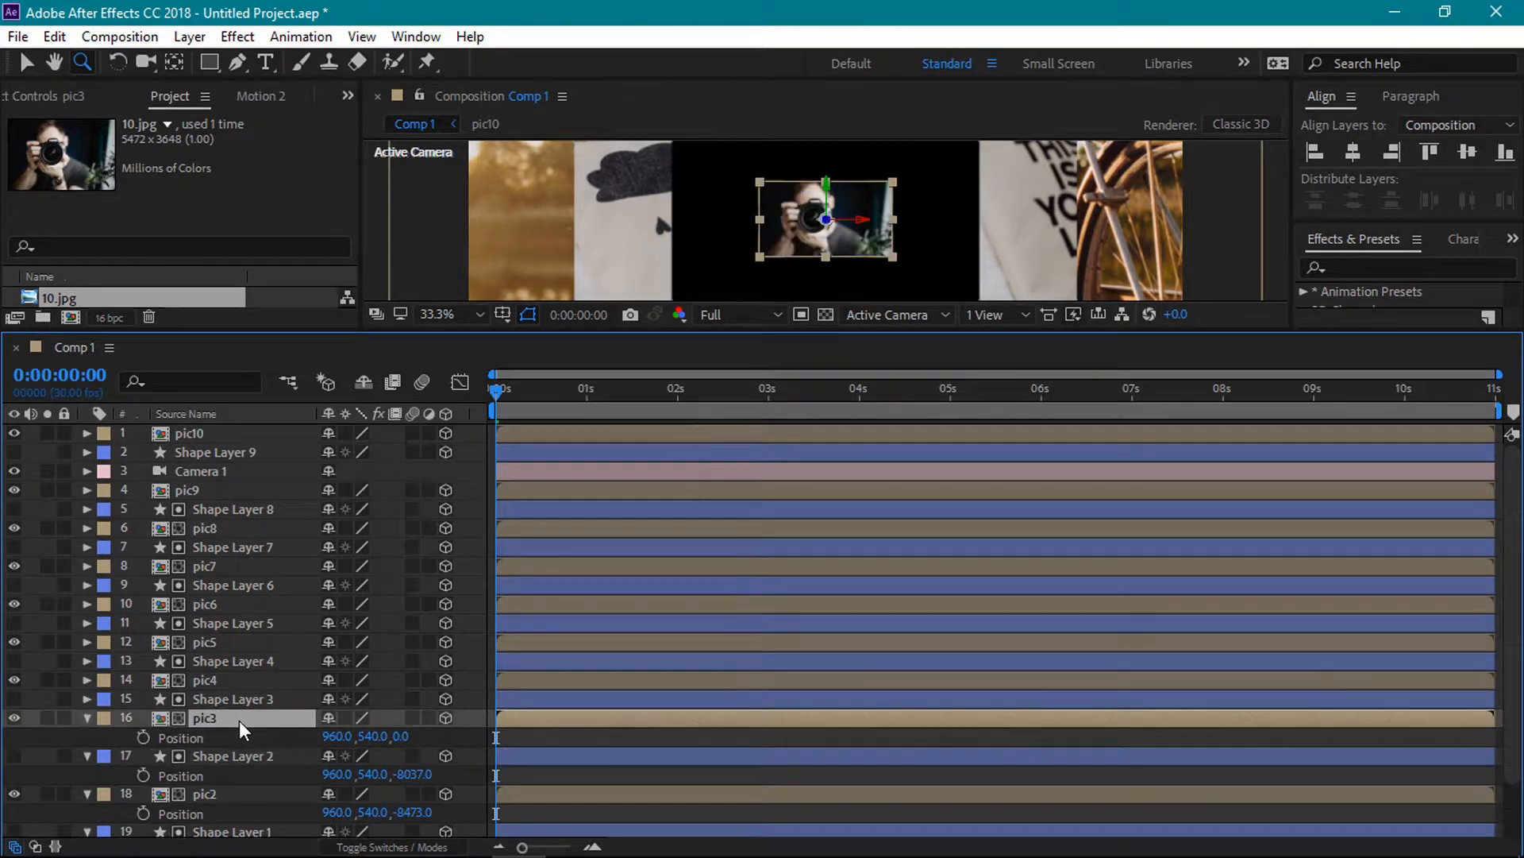
left_click(402, 736)
type("-7764")
key("Return")
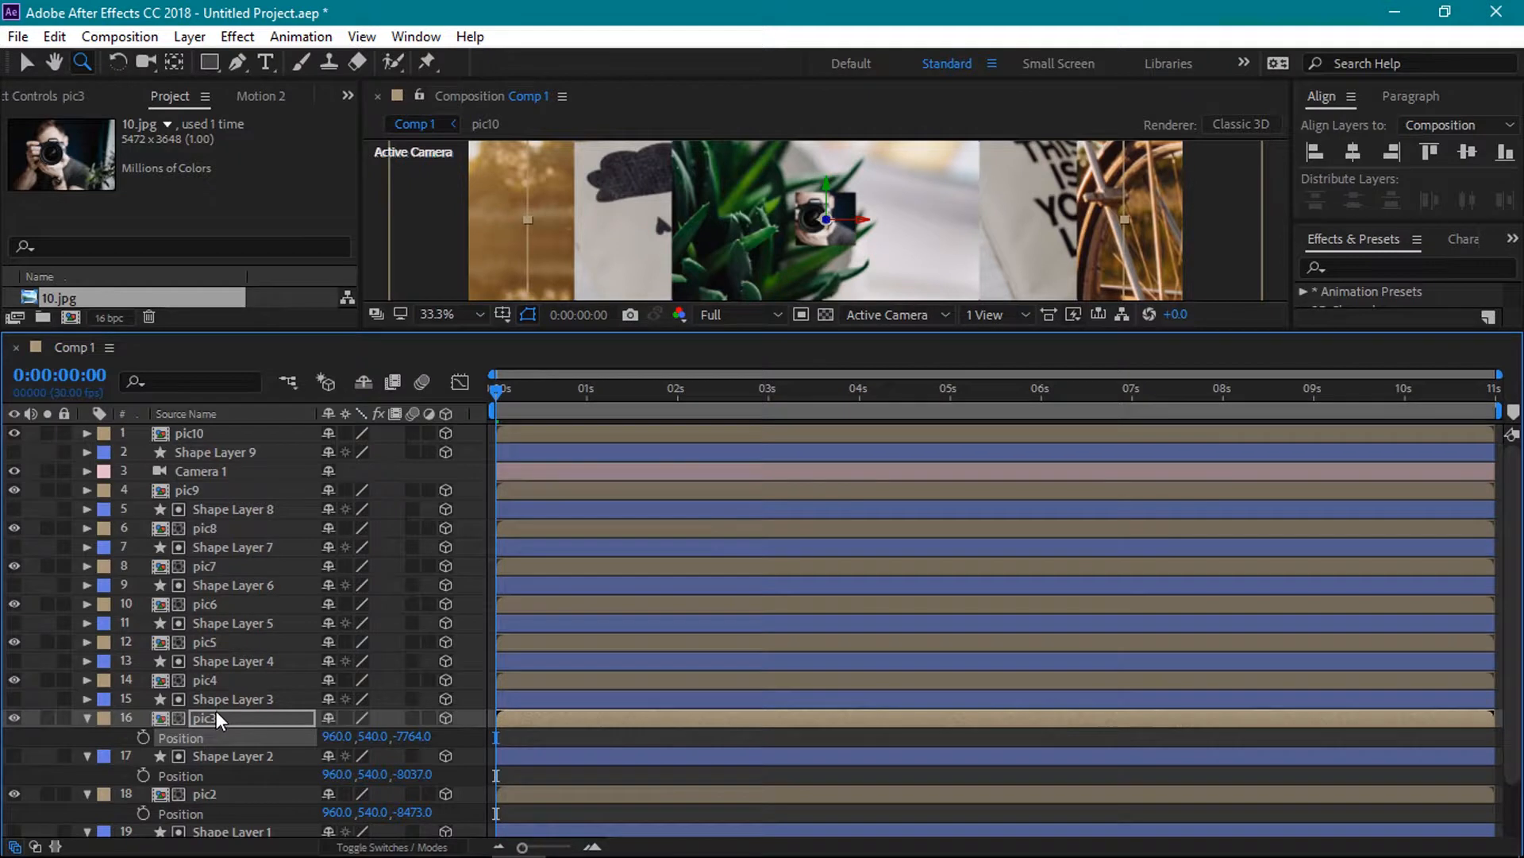
Set the Z position of Shape Layer 3 to -7241.
left_click(217, 703)
key("p")
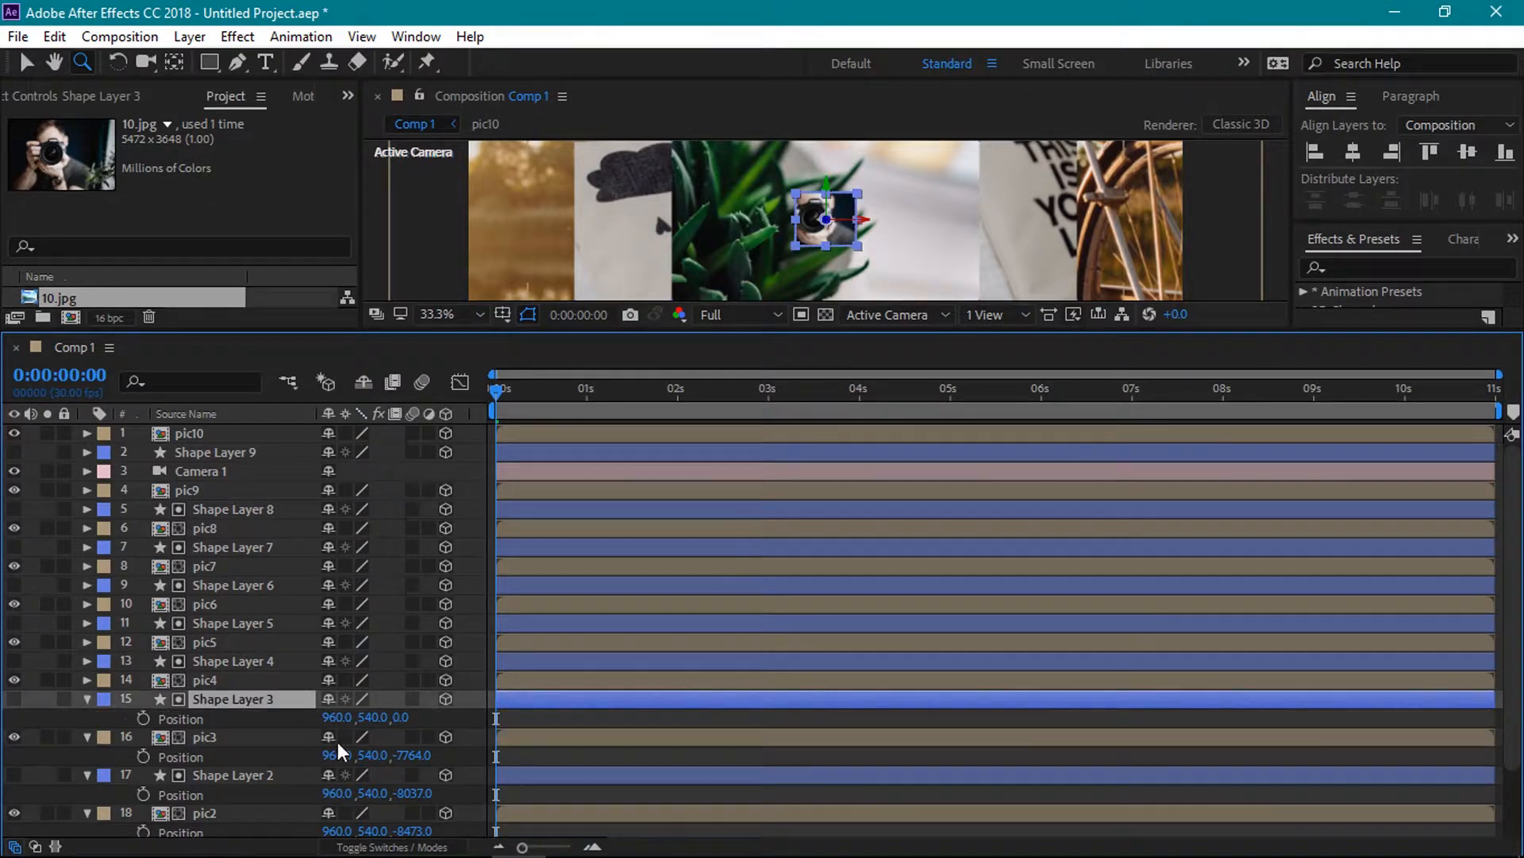
left_click(402, 716)
type("-7241")
key("Return")
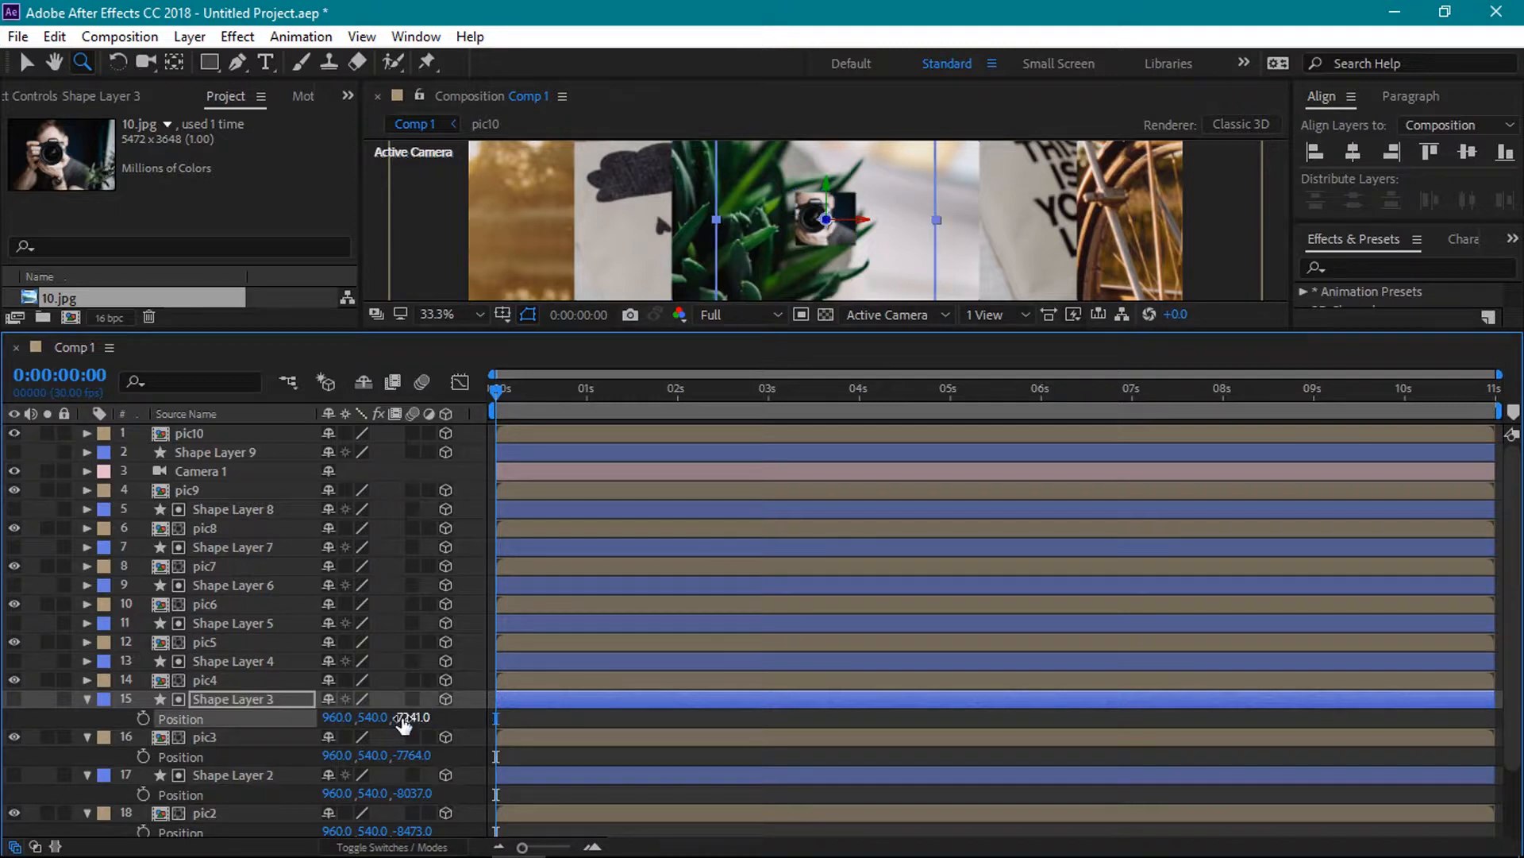
Set the Z position of the pic4 layer to -6912.
left_click(206, 673)
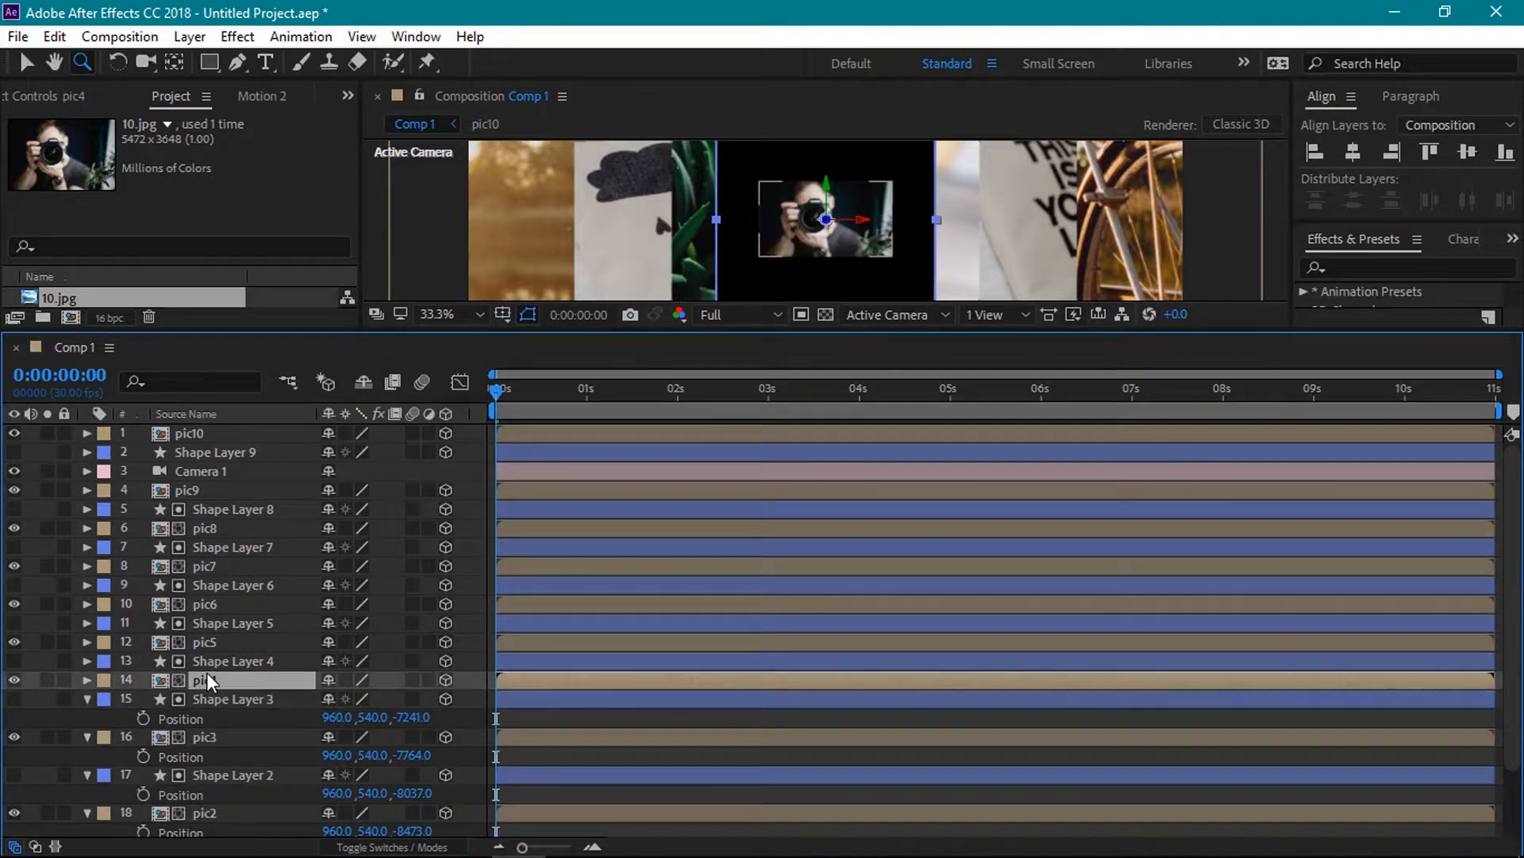
key("p")
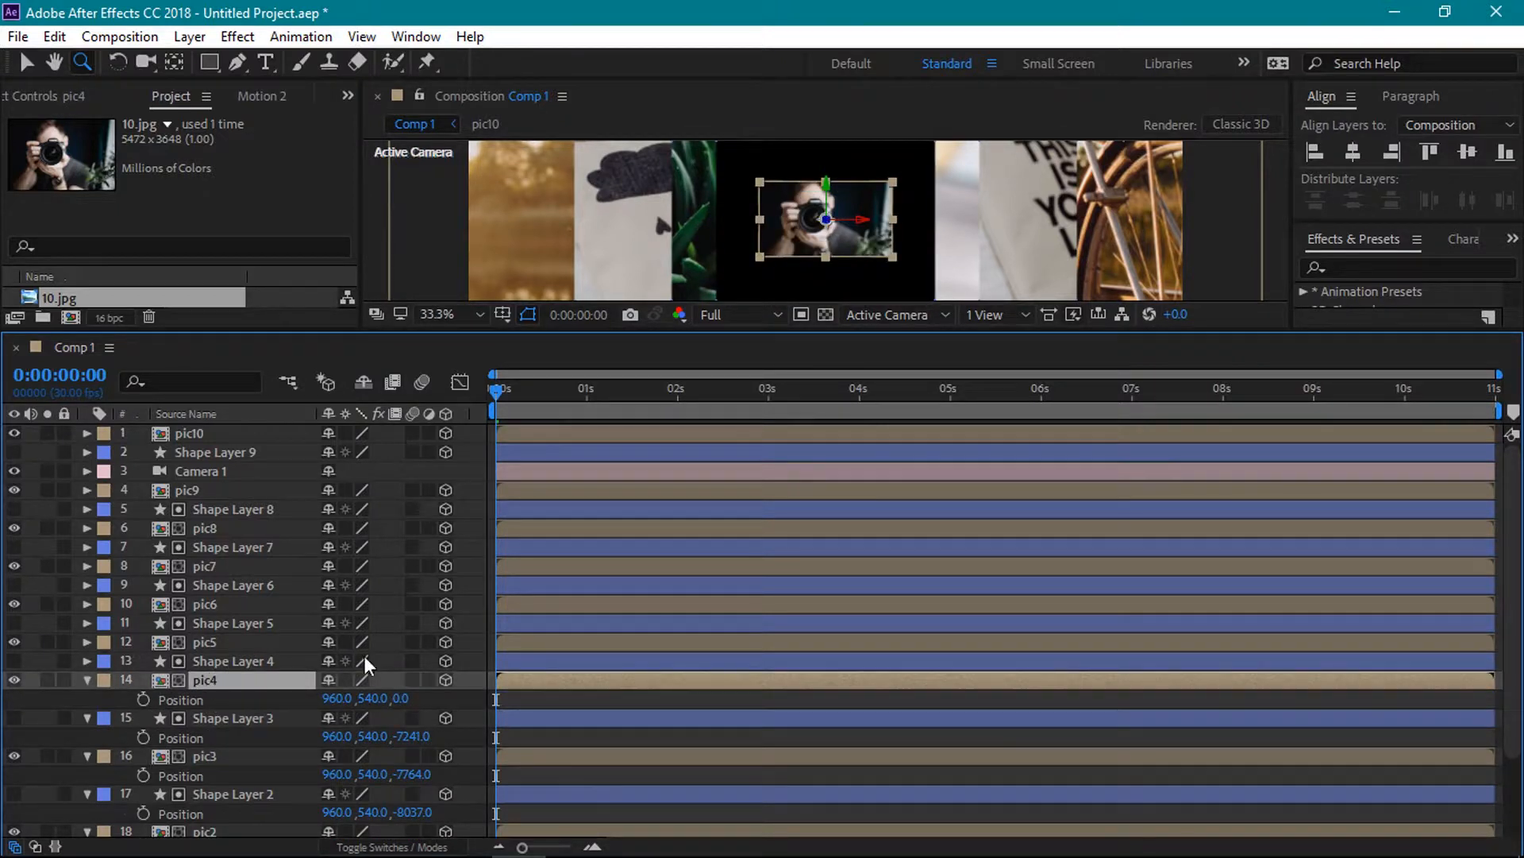
left_click(402, 699)
type("-6912")
key("Return")
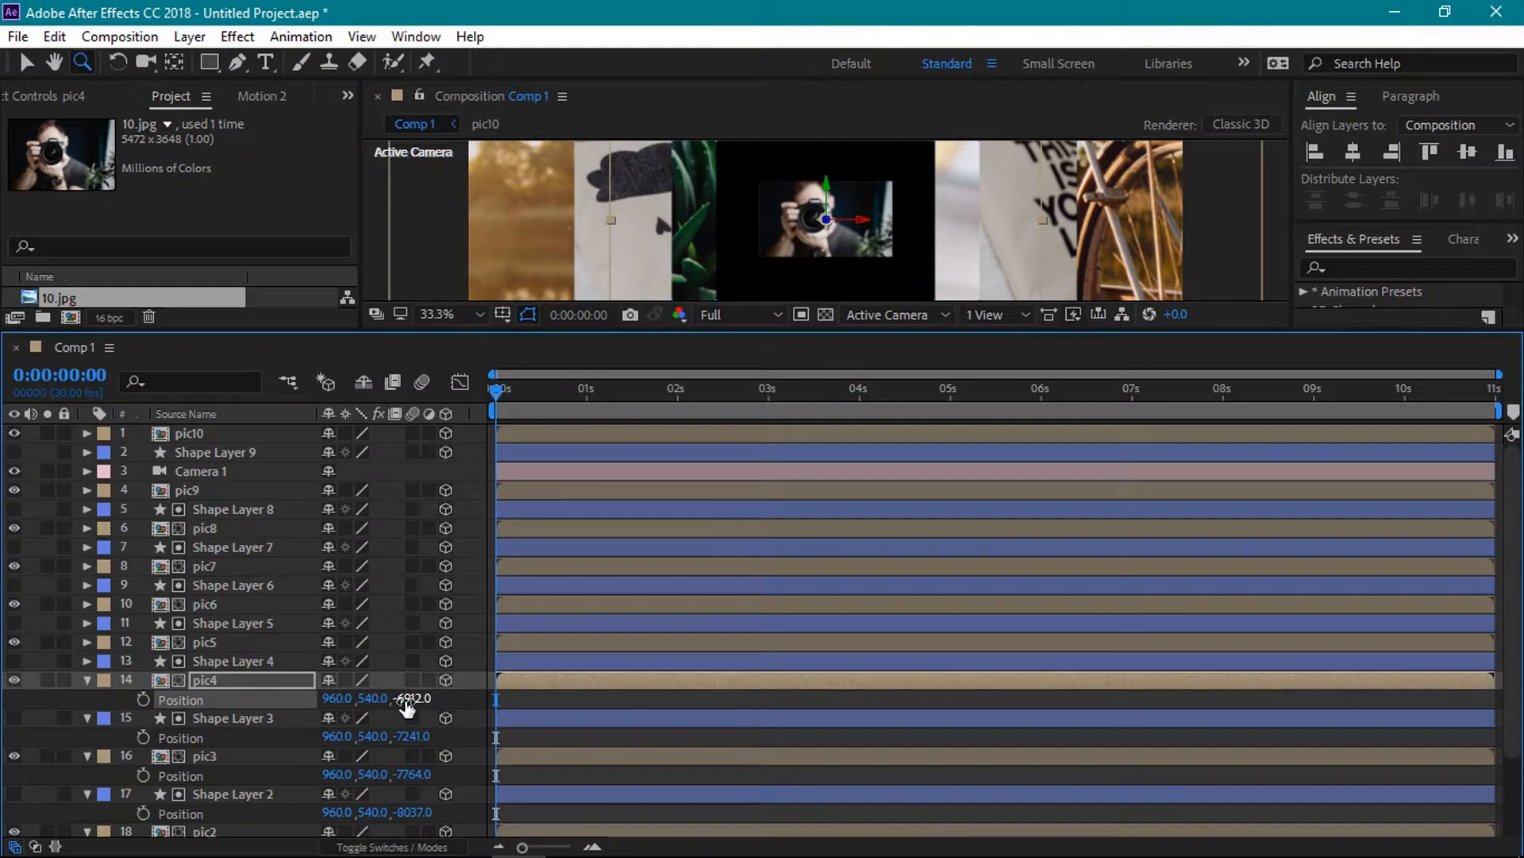
Set the Z position of Shape Layer 4 to -6500.
left_click(248, 660)
key("p")
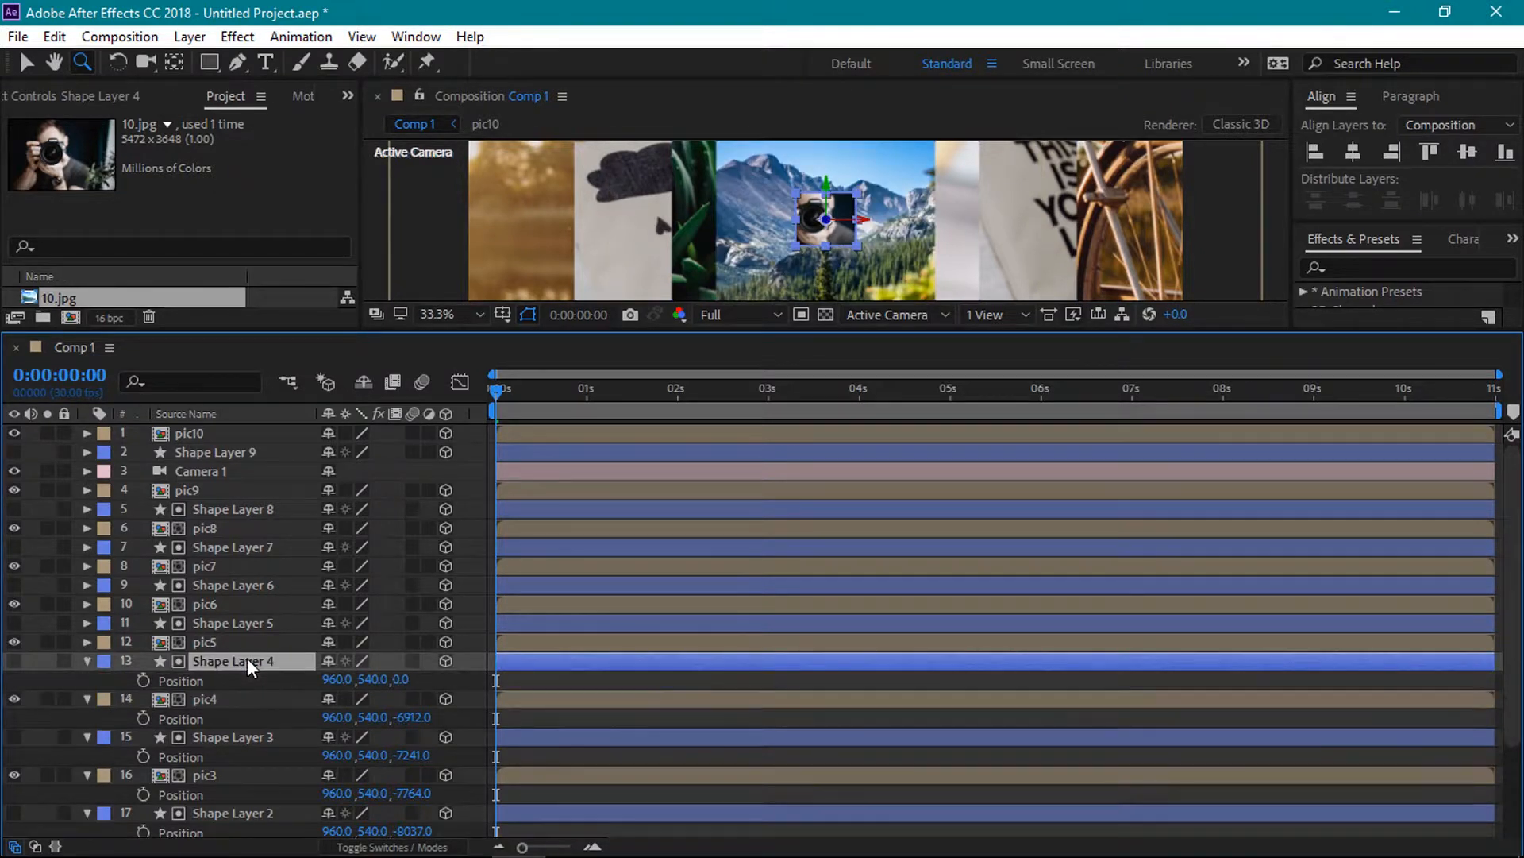
left_click(403, 679)
type("-6500")
key("Return")
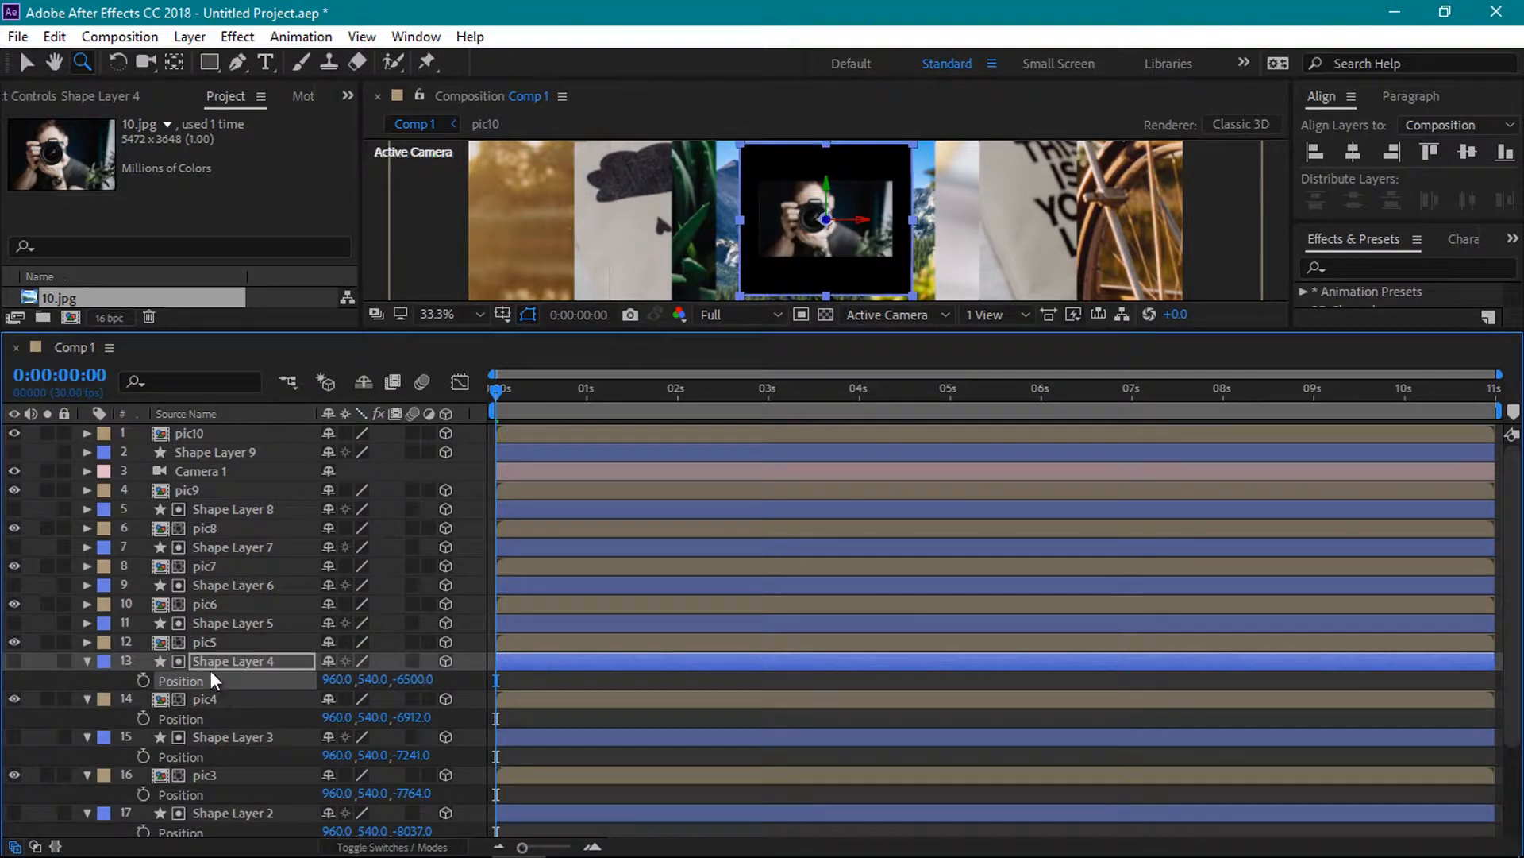
Set the Z position of the pic5 layer to -6200.
left_click(203, 641)
key("p")
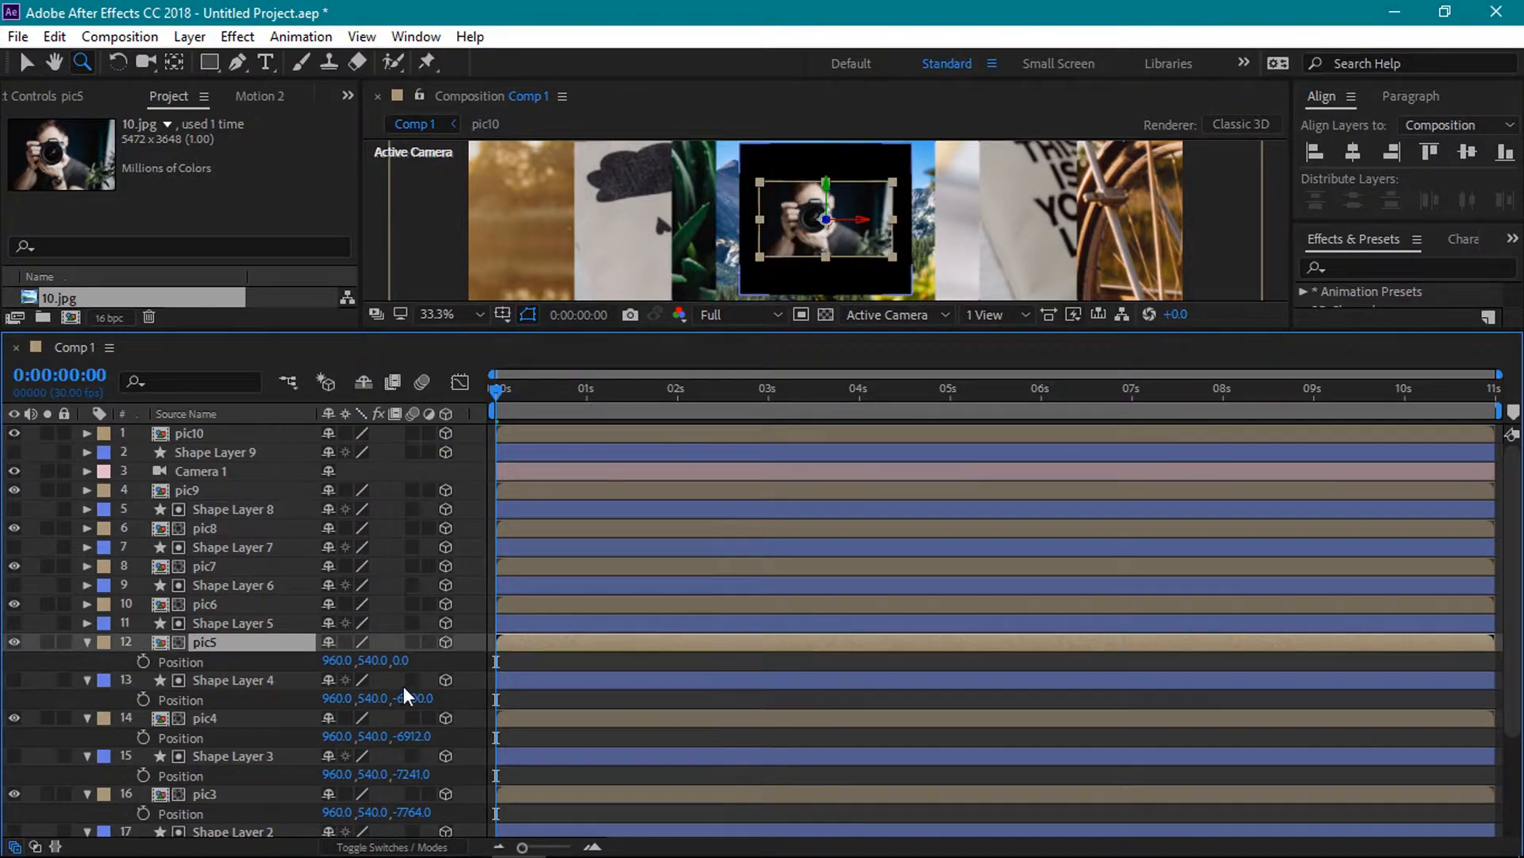
left_click(409, 659)
type("-6200")
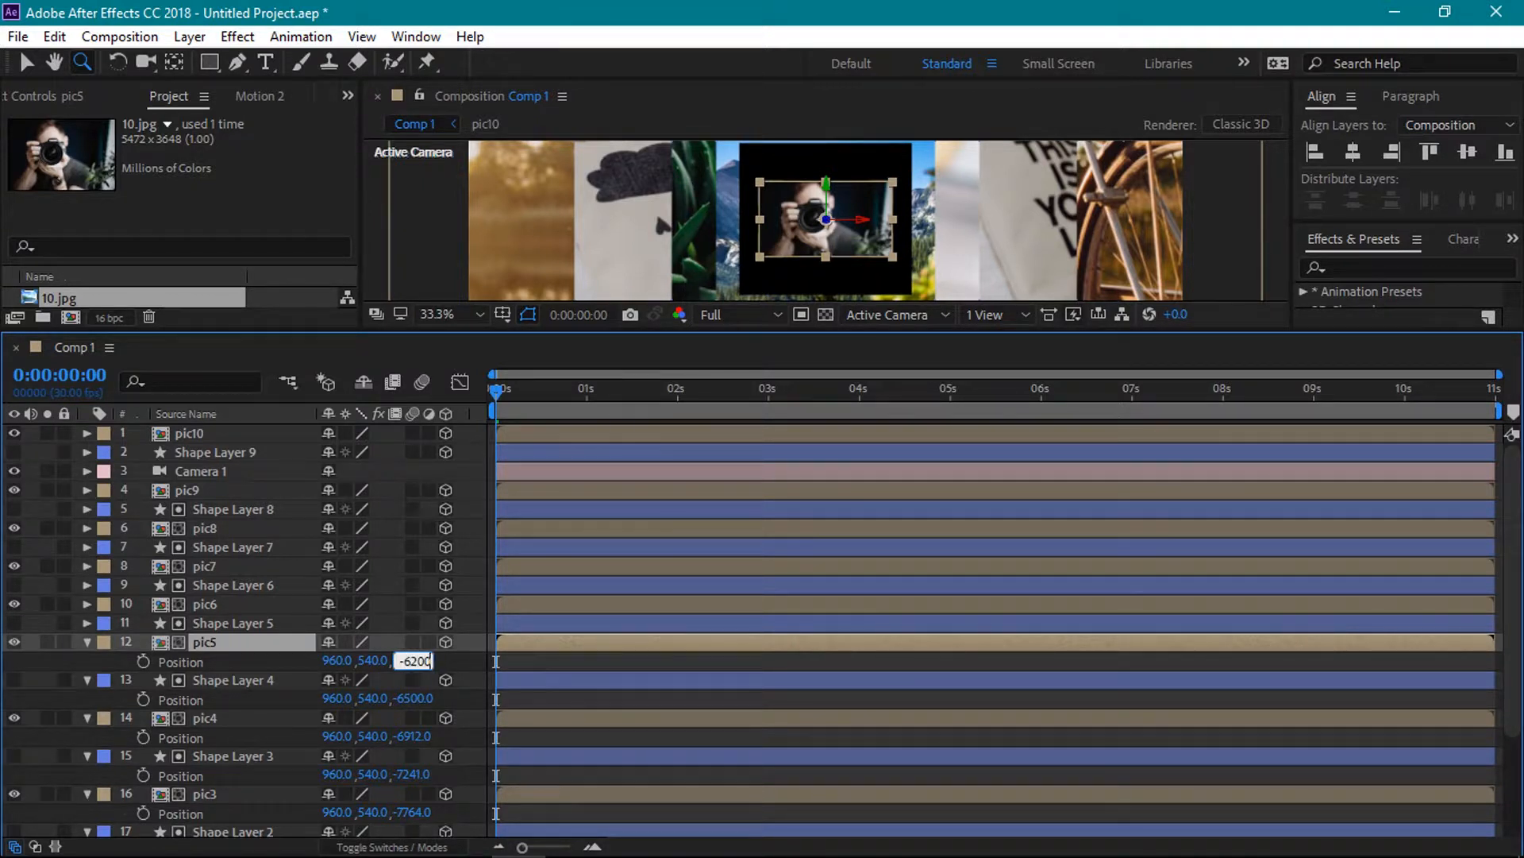
key("Return")
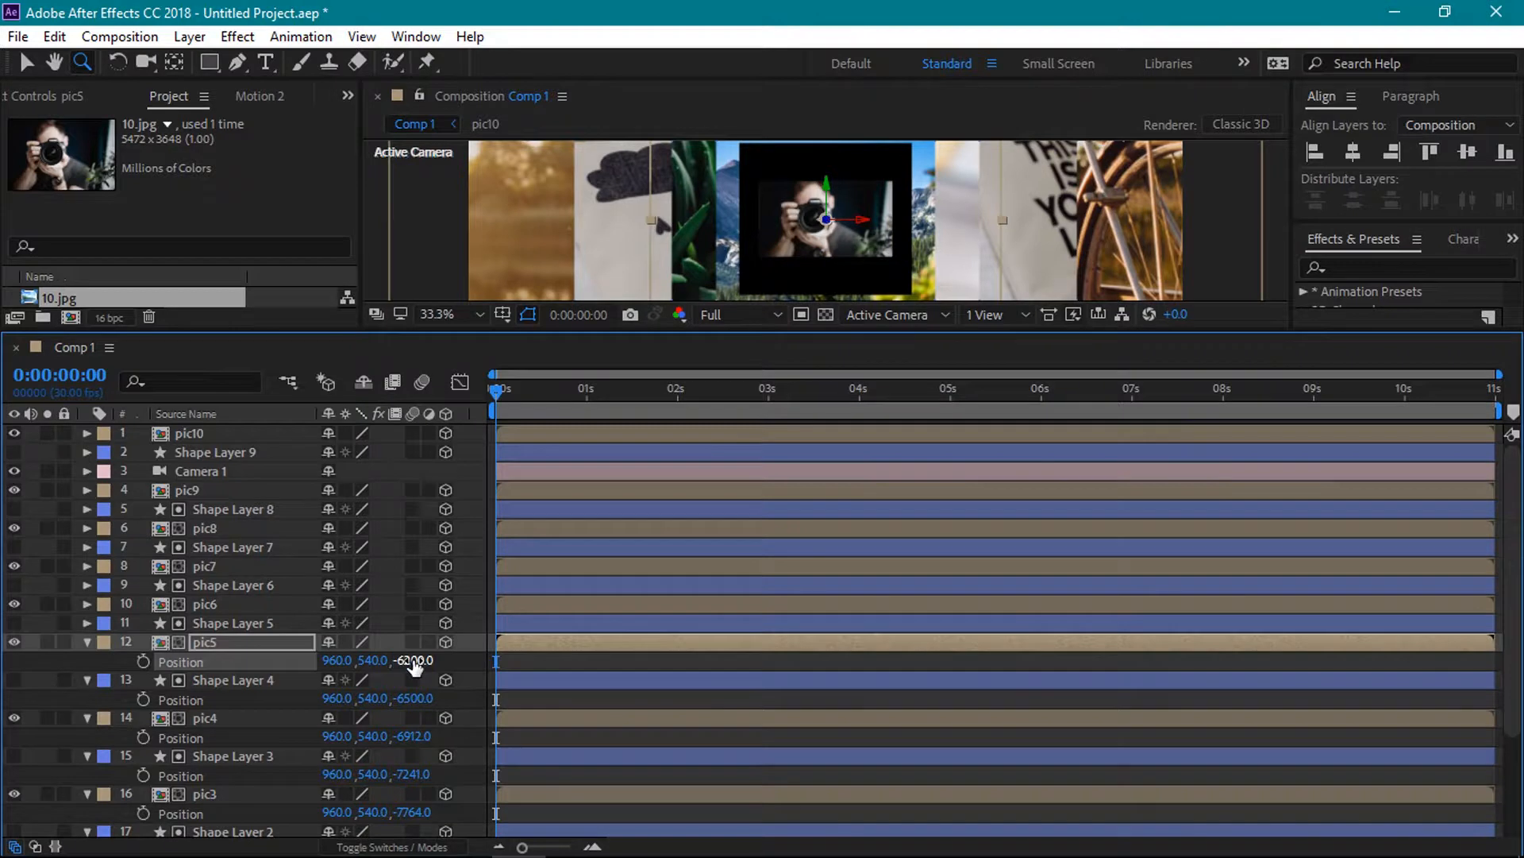
Set the Z position of Shape Layer 5 to -5728.
left_click(211, 624)
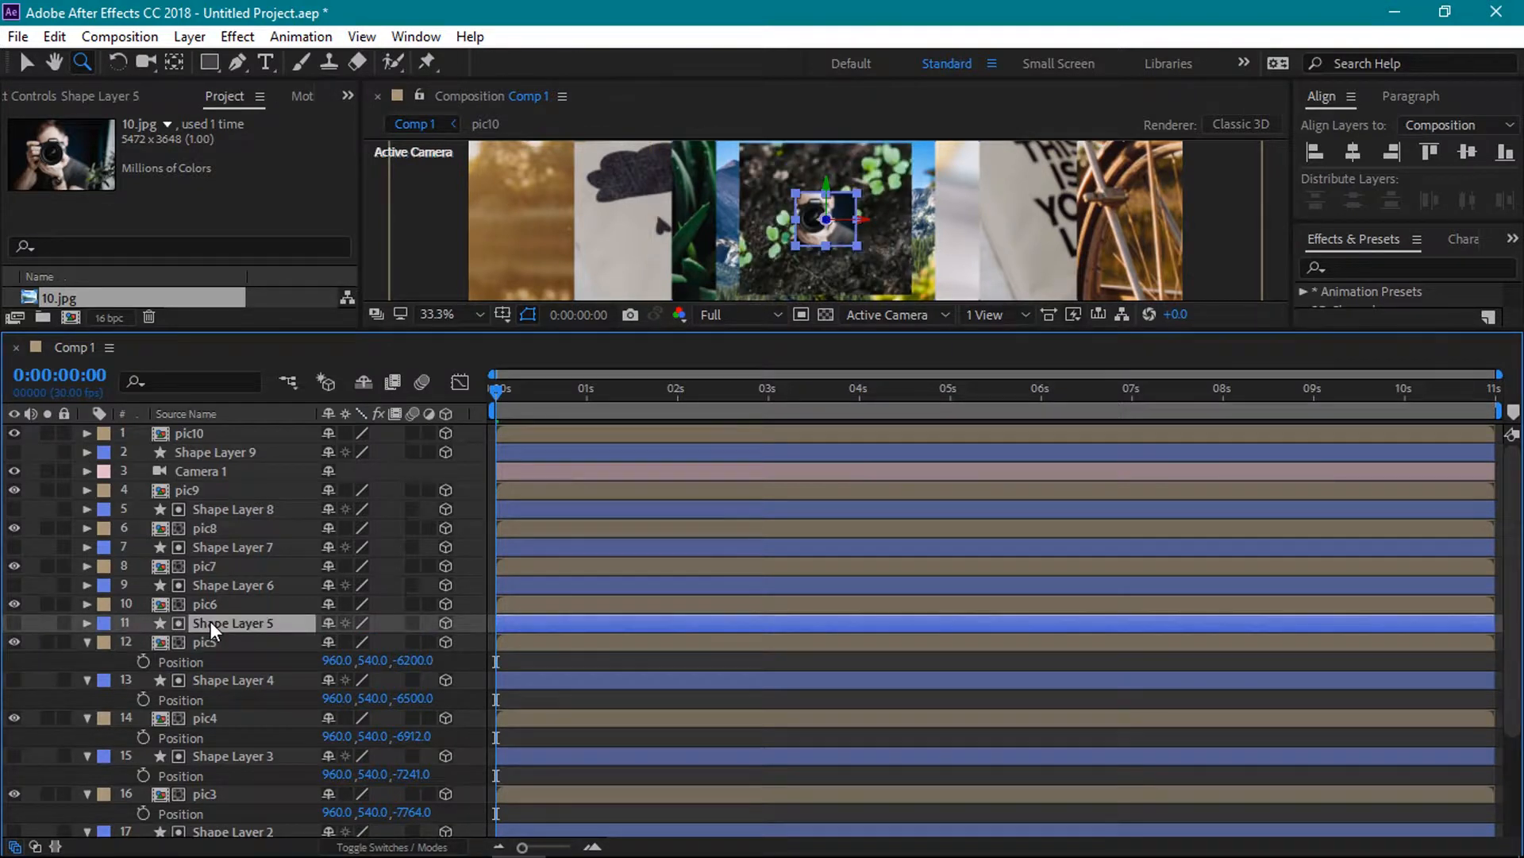
key("p")
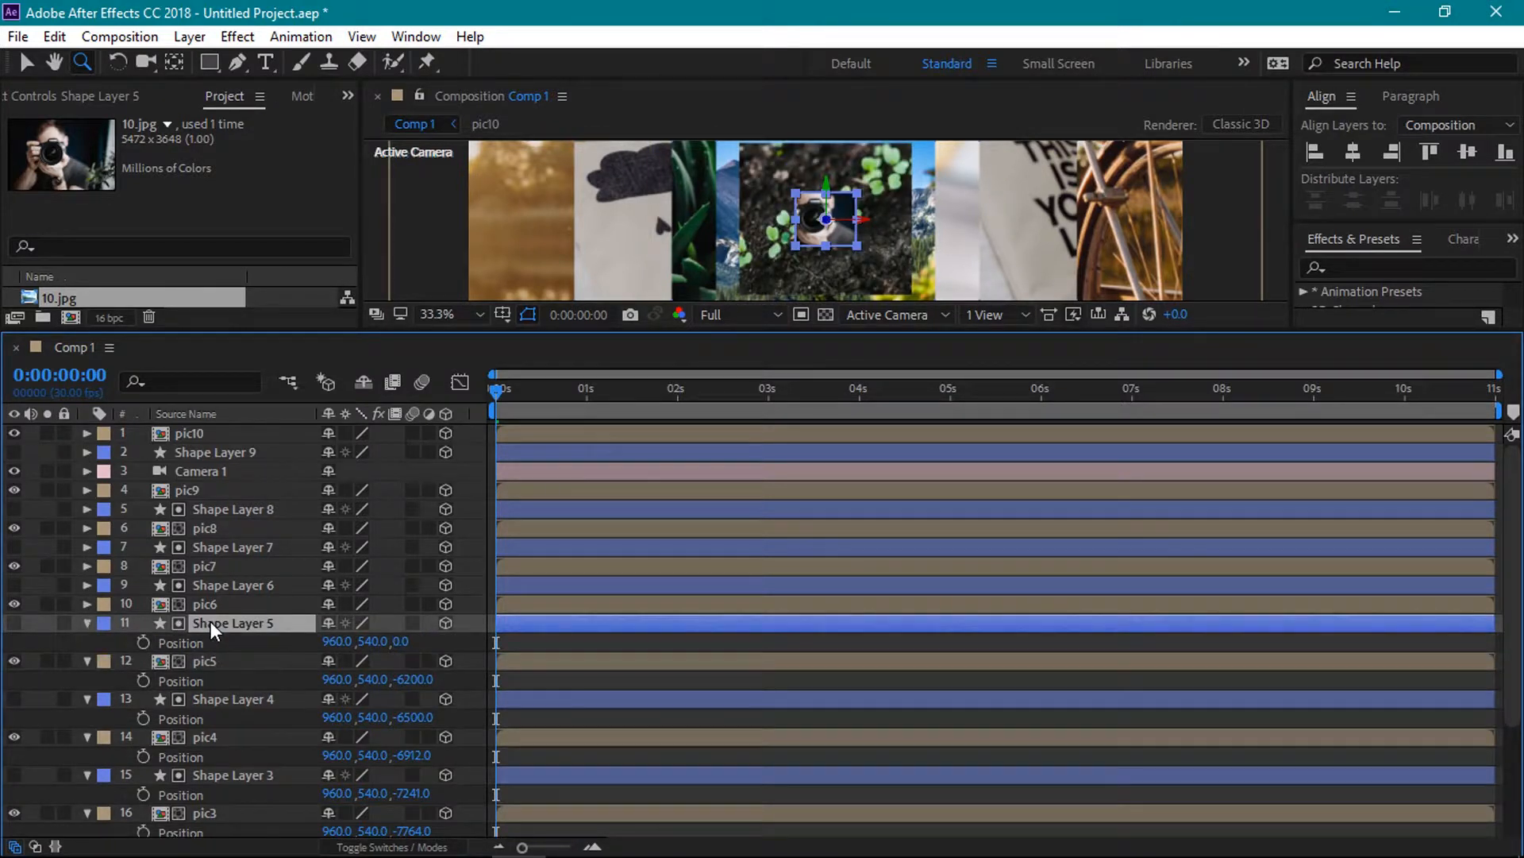
left_click(401, 641)
type("-5728")
key("Return")
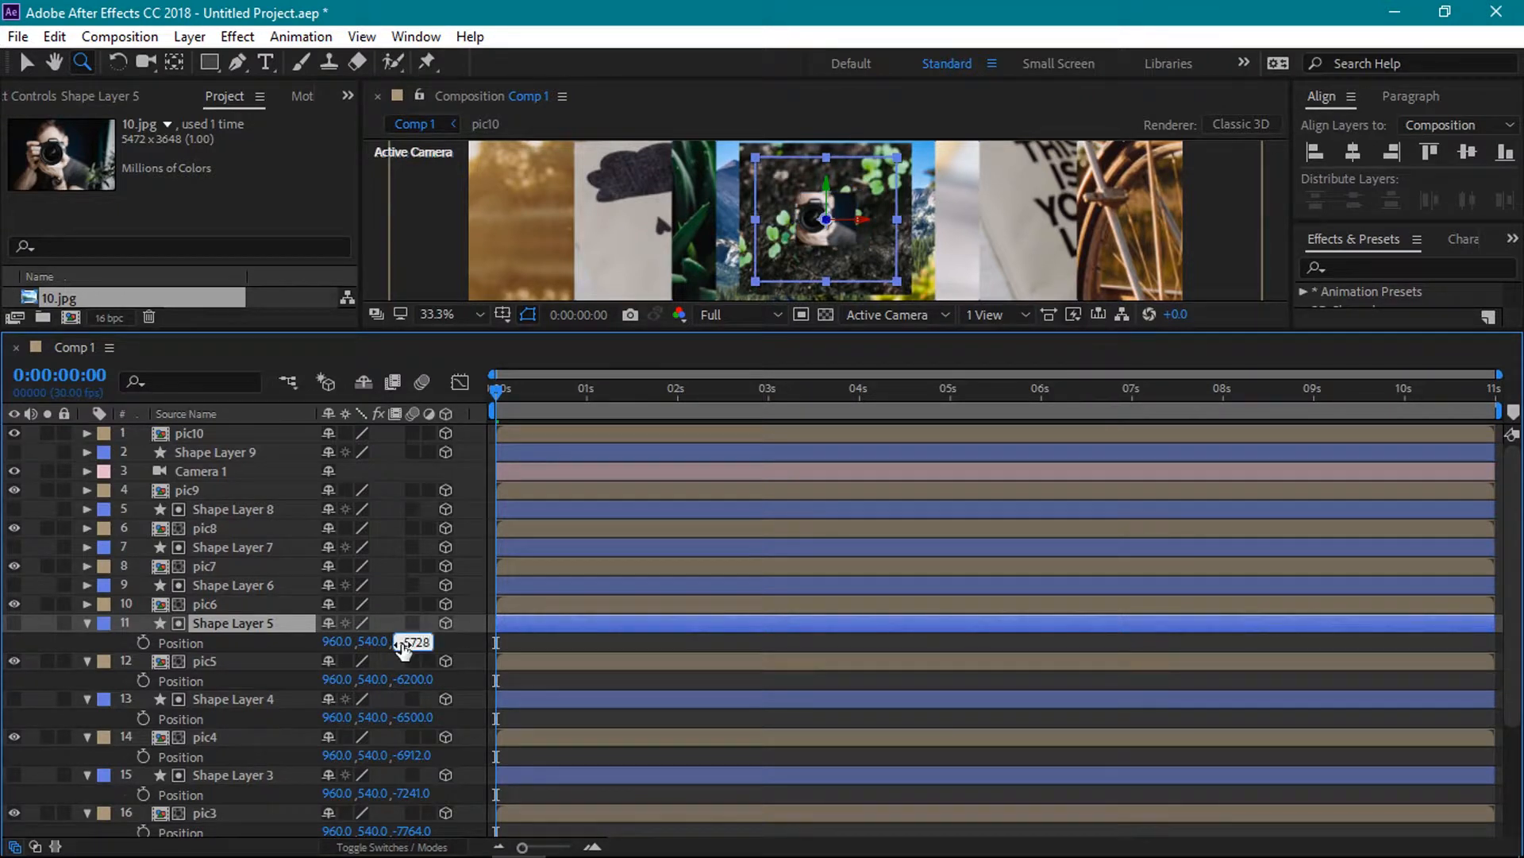
Set the Z position of the pic6 layer to -5400.
left_click(244, 604)
key("p")
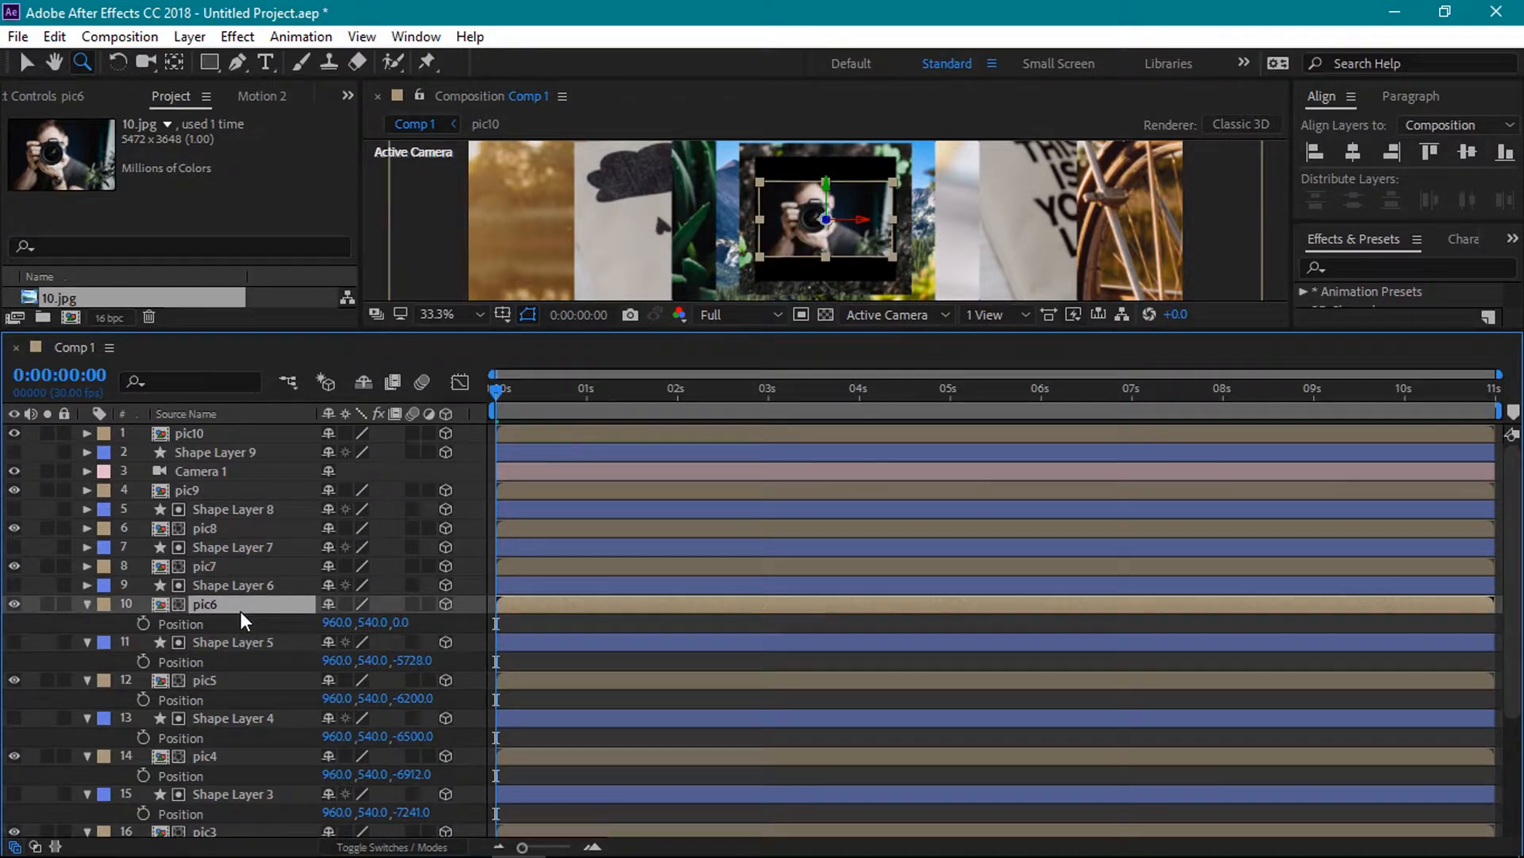
left_click(402, 621)
type("-5400")
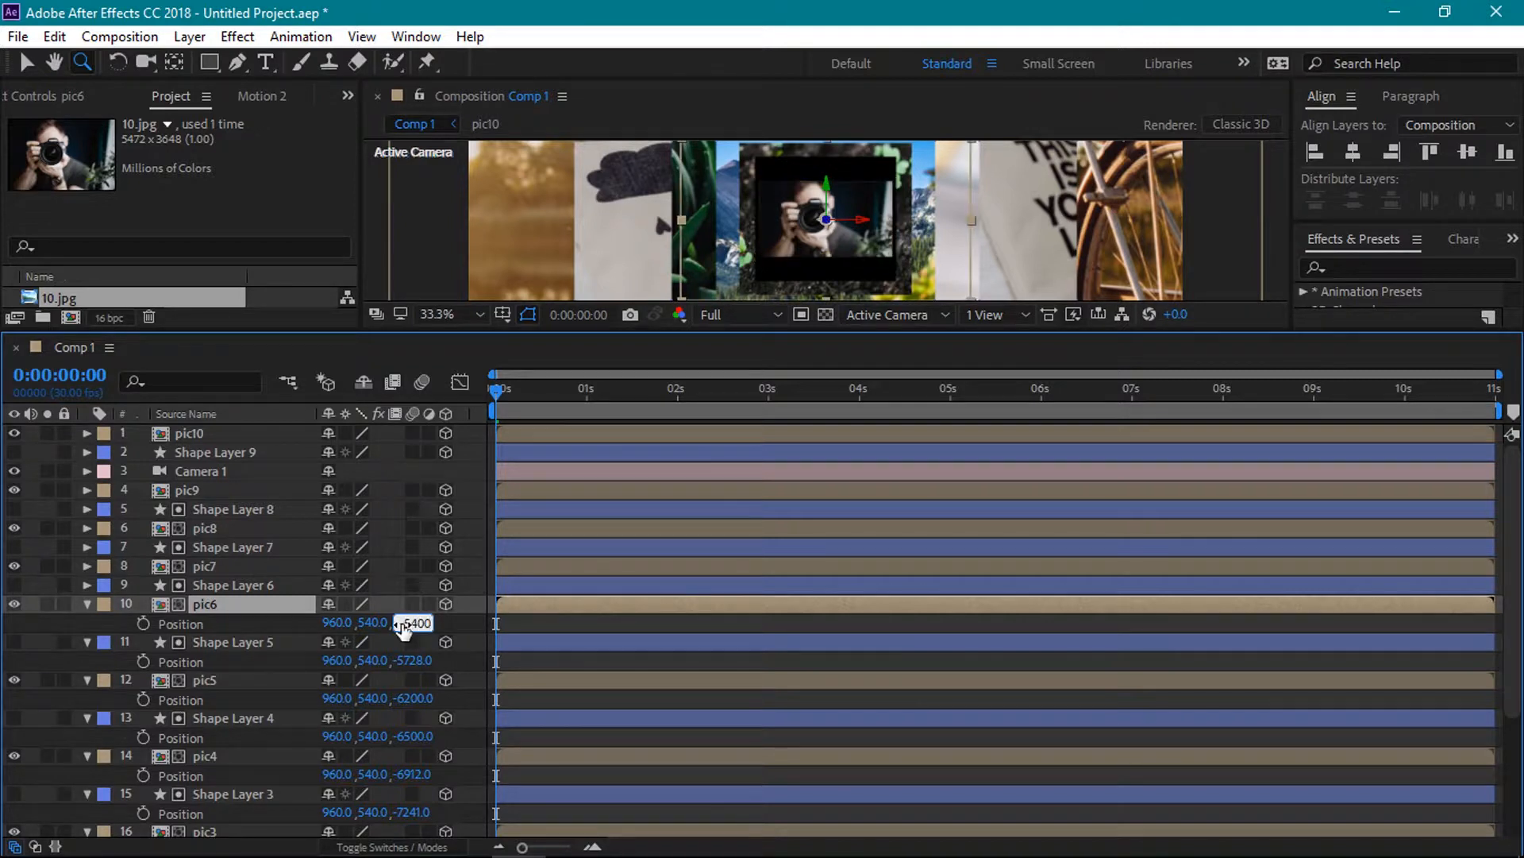
key("Return")
Set the Z position of Shape Layer 6 to -5000.
left_click(227, 584)
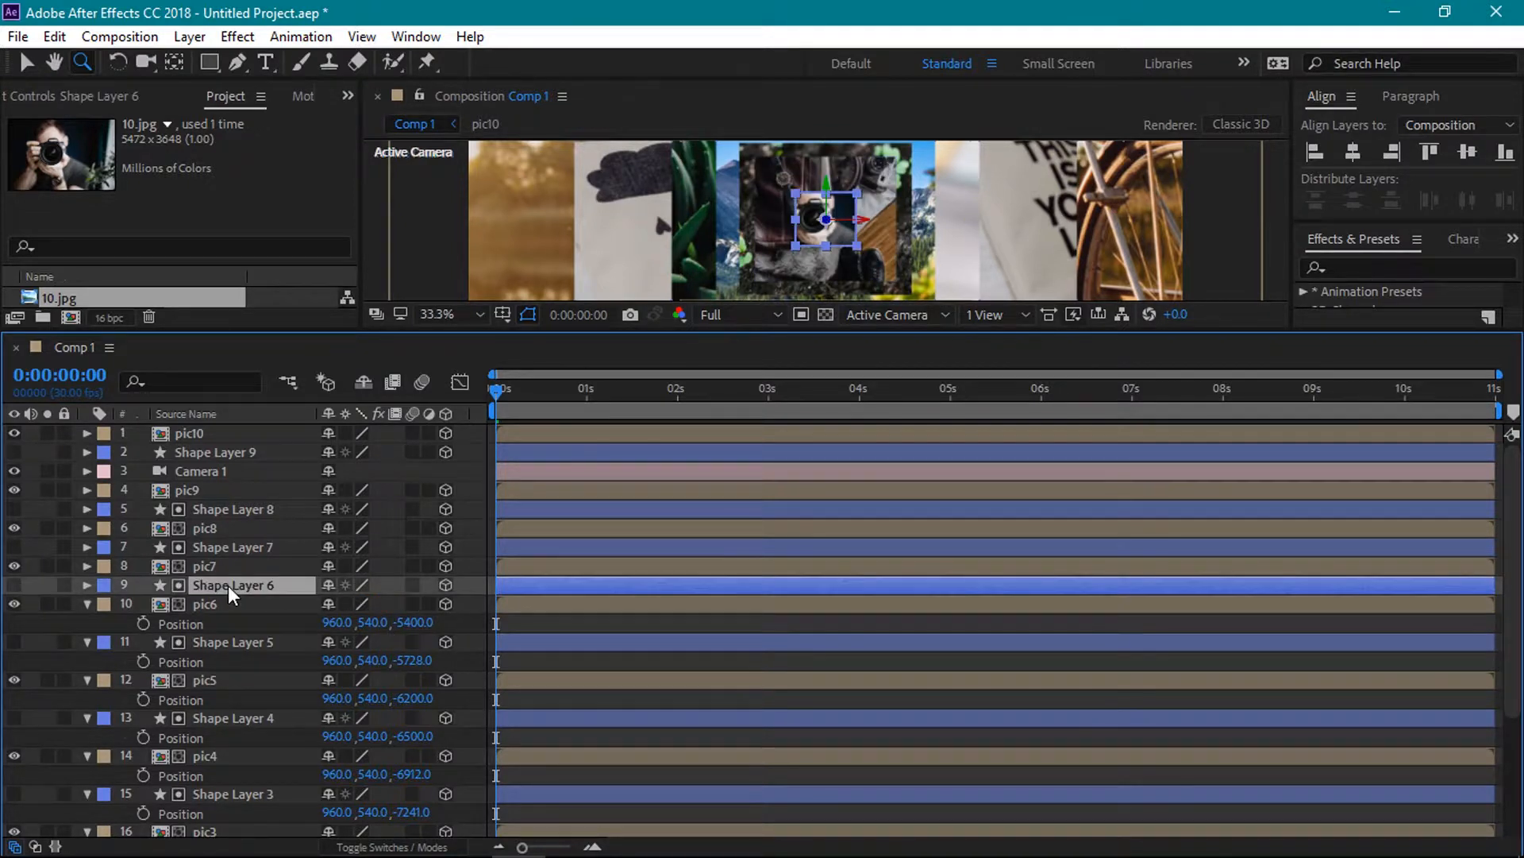
key("p")
left_click(412, 603)
type("-5000")
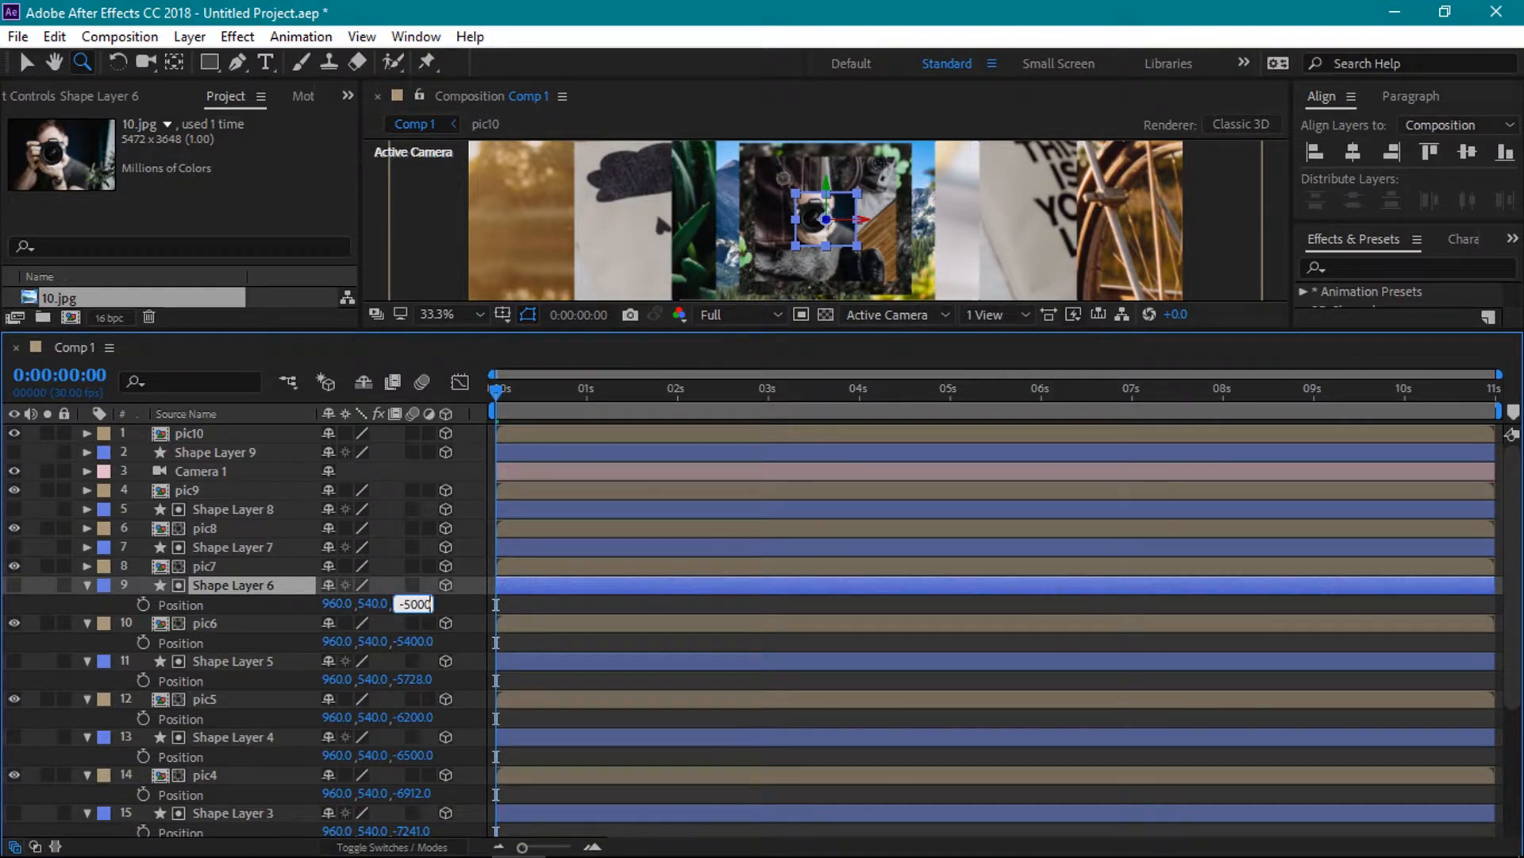
key("Return")
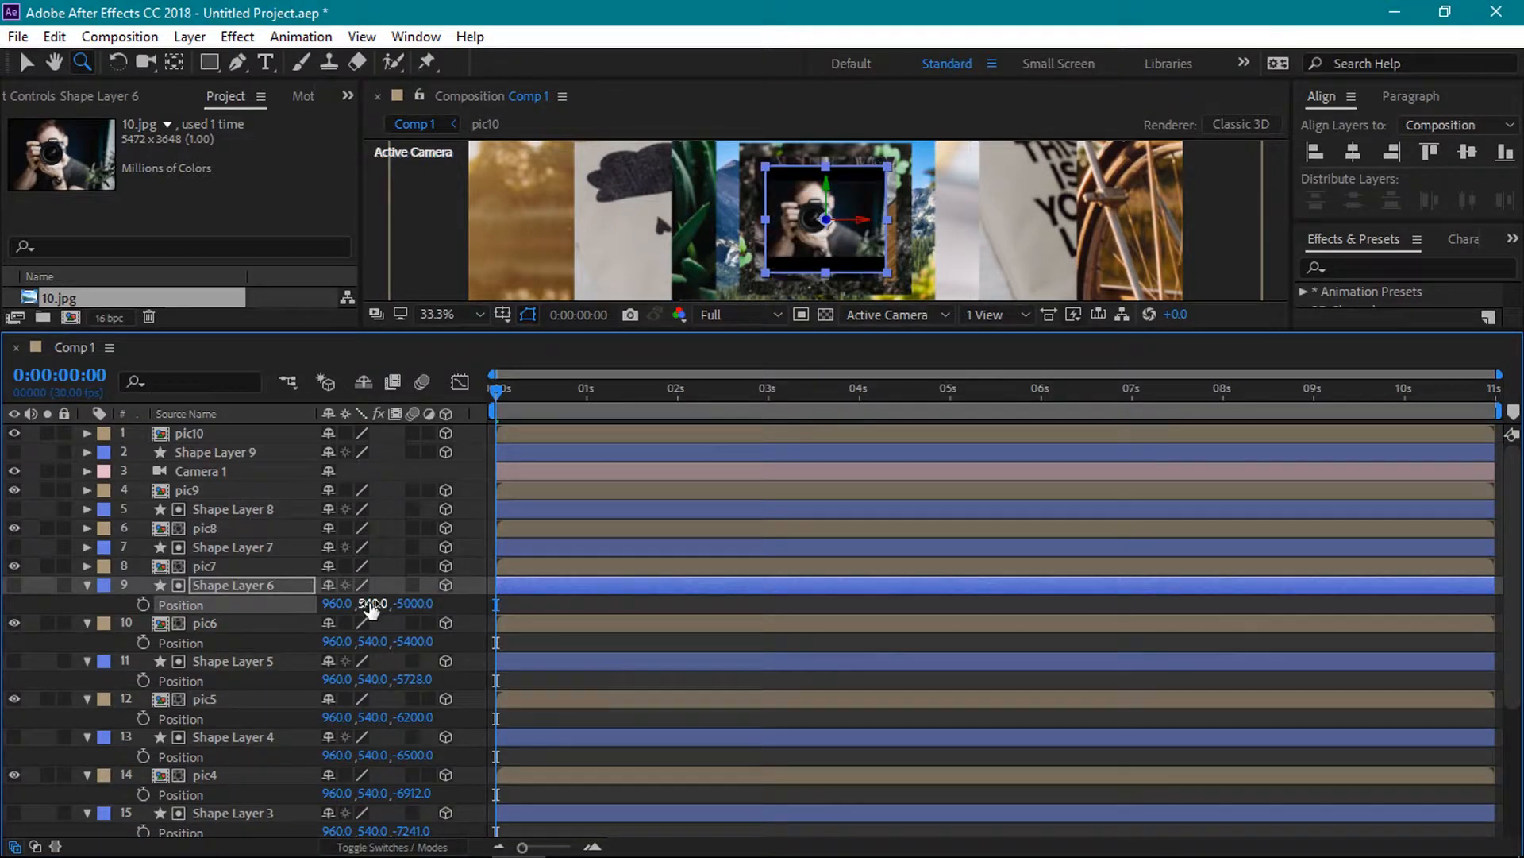
Set the Z position of the pic7 layer to -4621.
left_click(269, 563)
key("p")
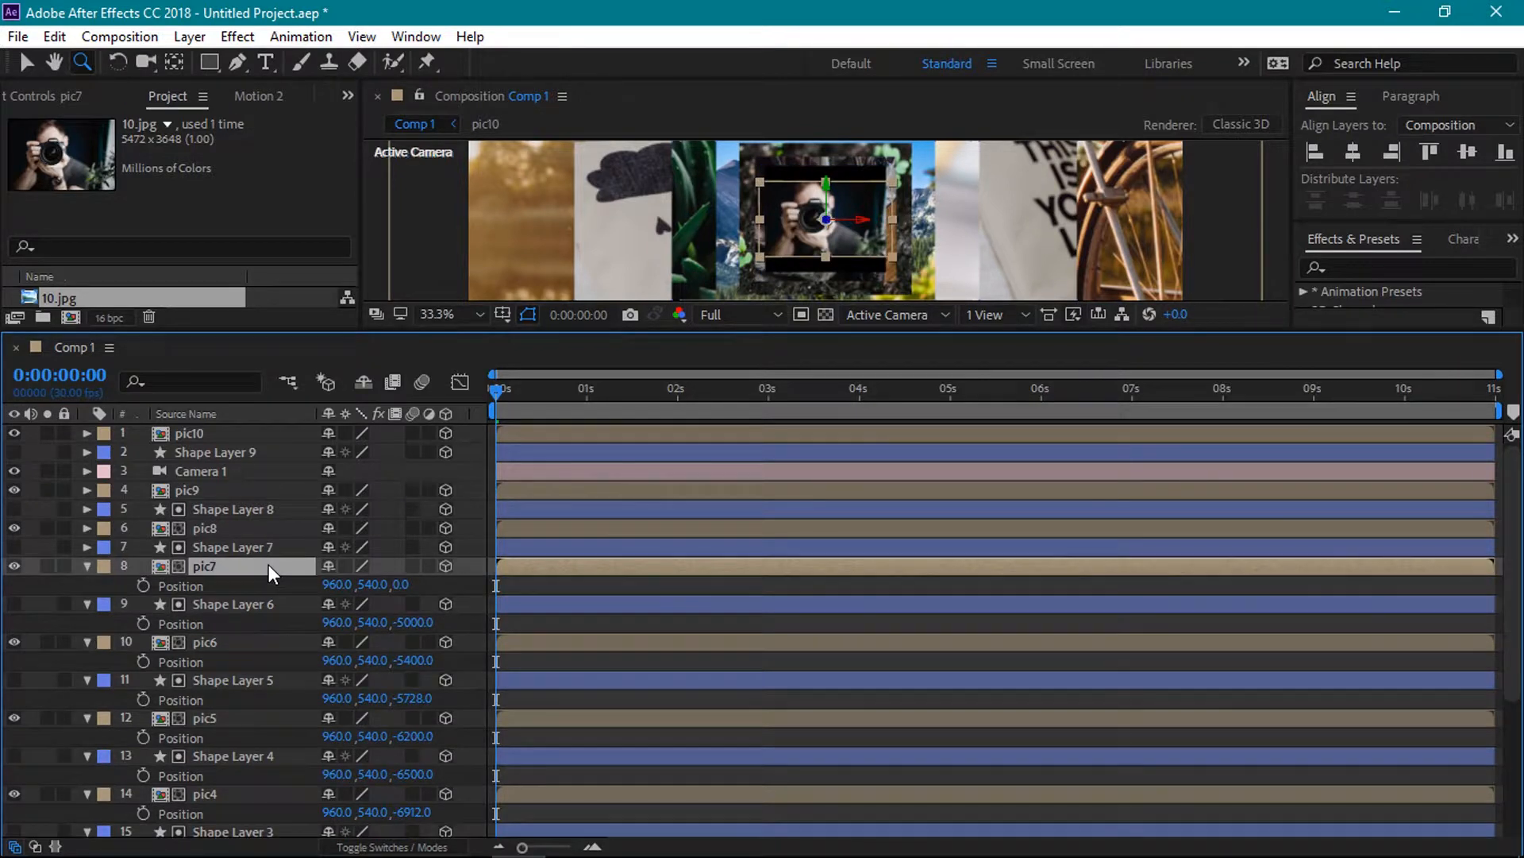
left_click(402, 584)
type("-4621")
key("Return")
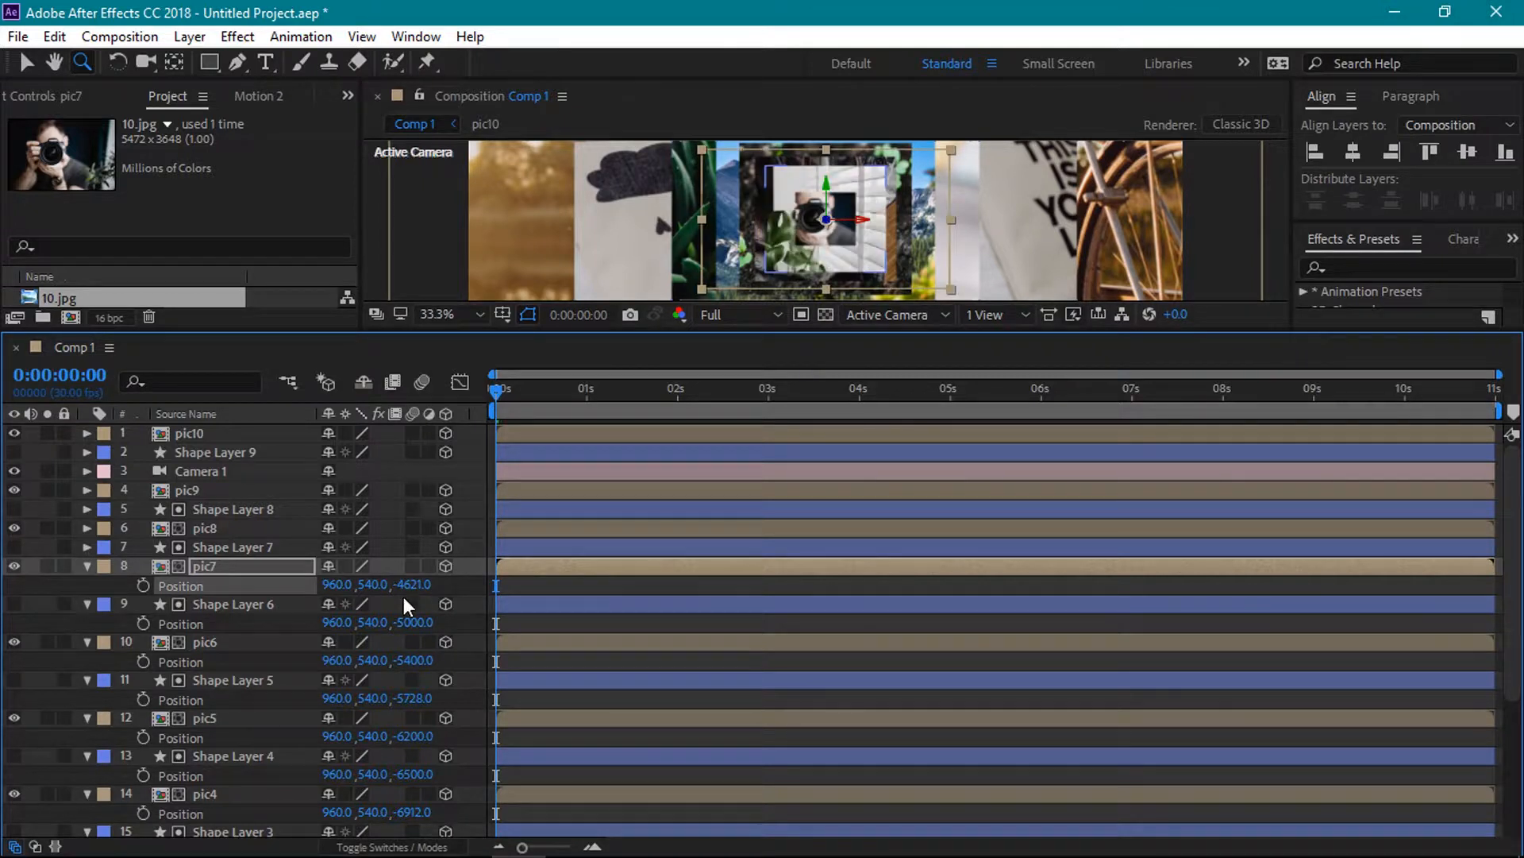
Set the Z position of Shape Layer 7 to -4107.
left_click(252, 549)
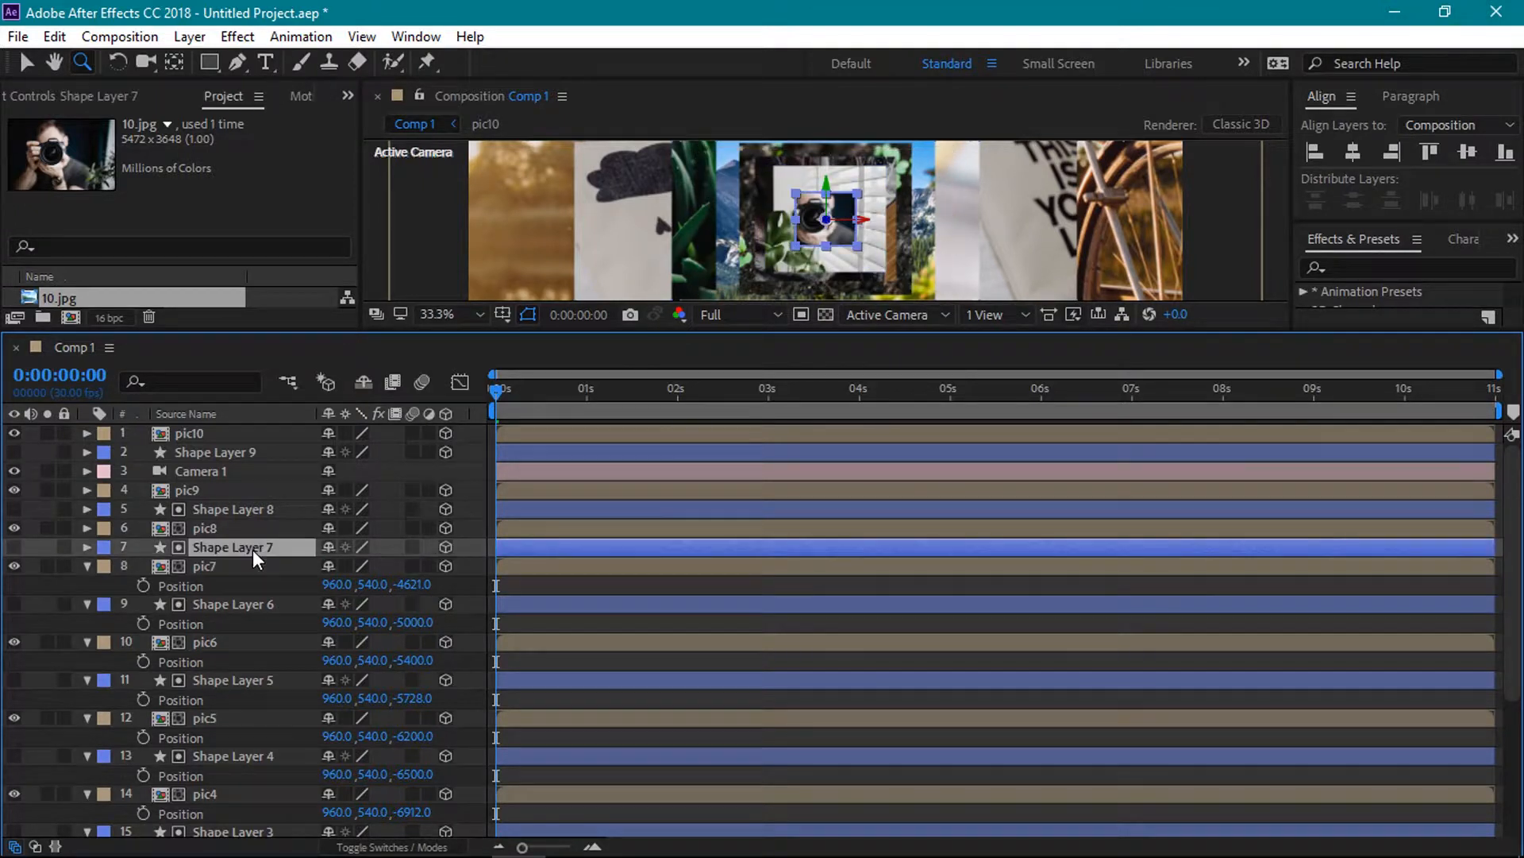
key("p")
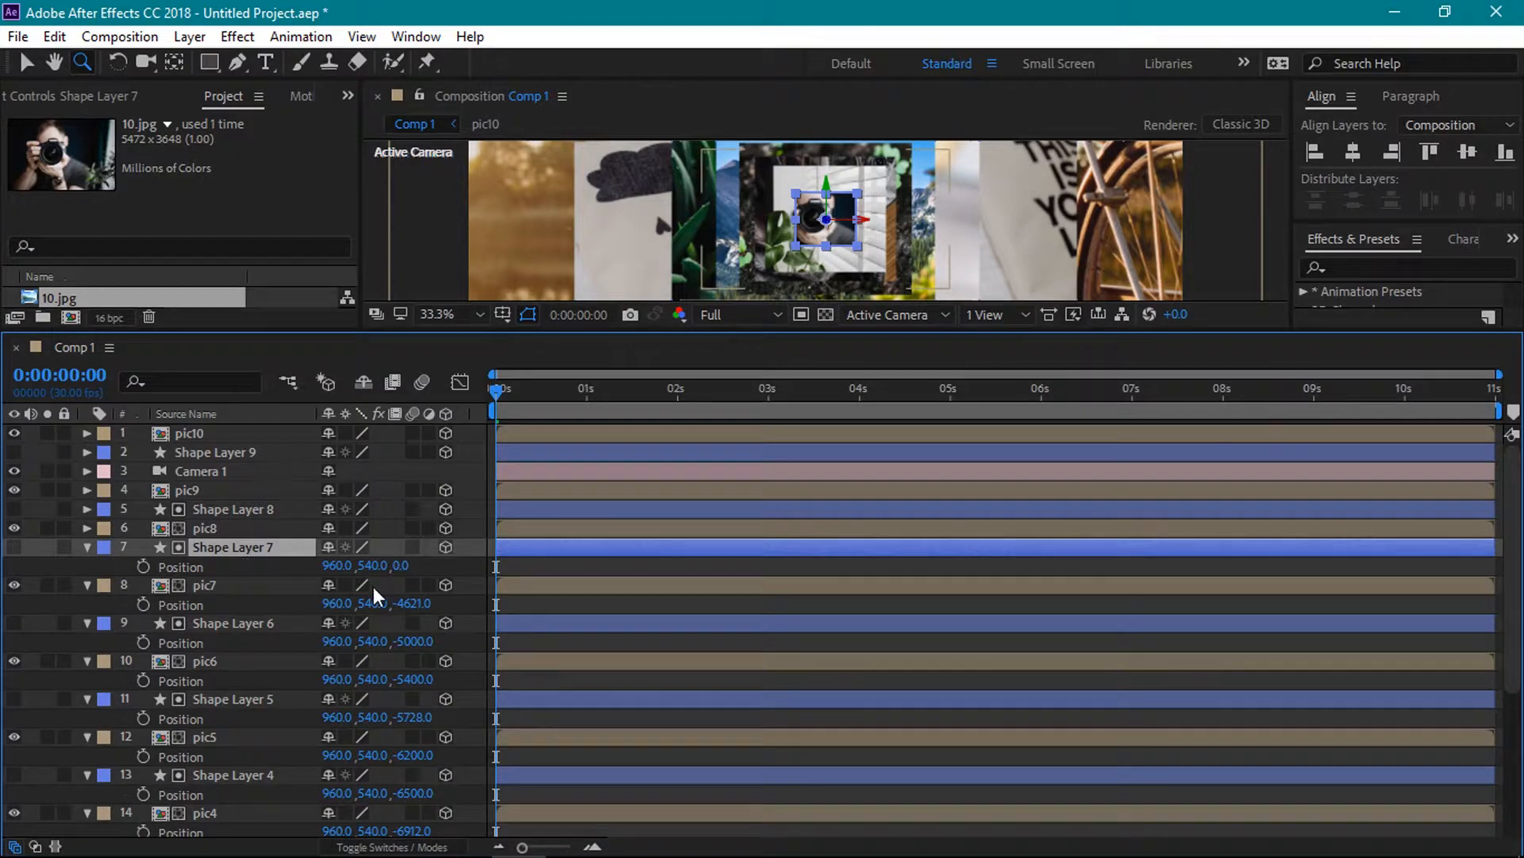
left_click(400, 565)
type("-4107")
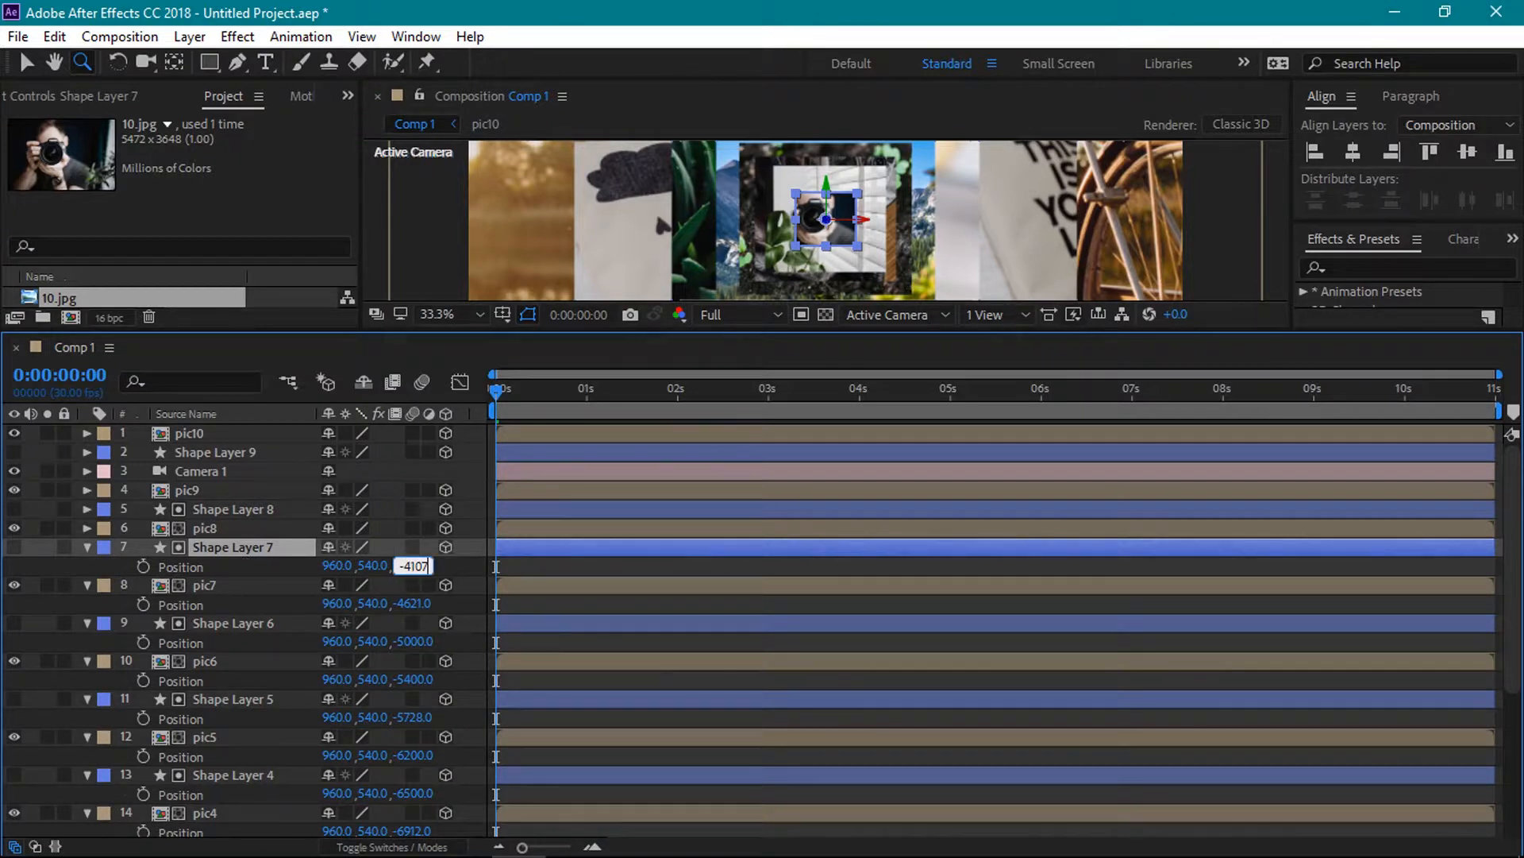
key("Return")
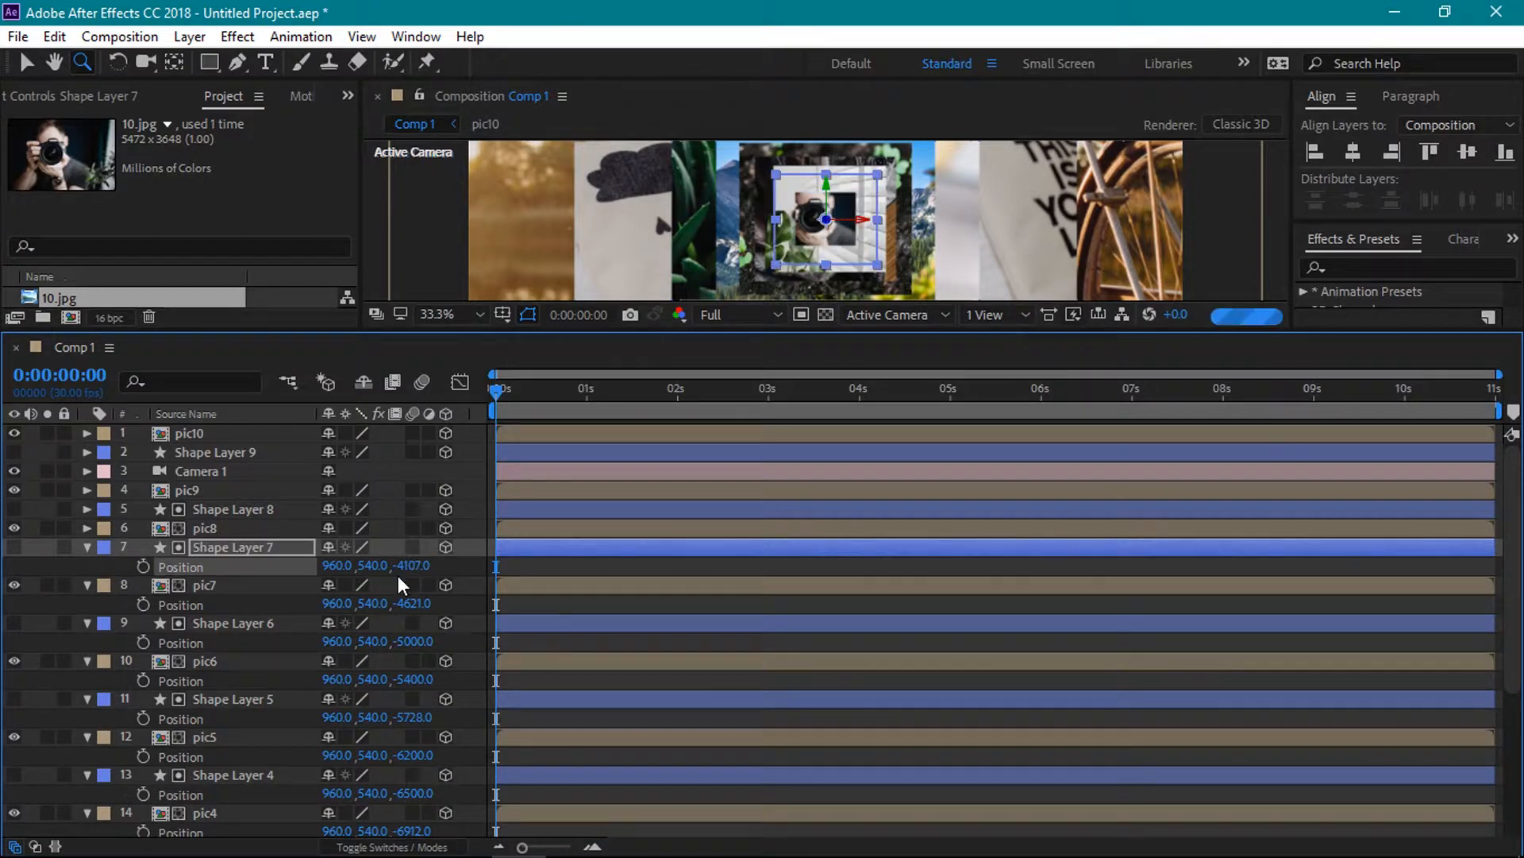
Set the Z position of the pic8 layer to -3781.
left_click(265, 528)
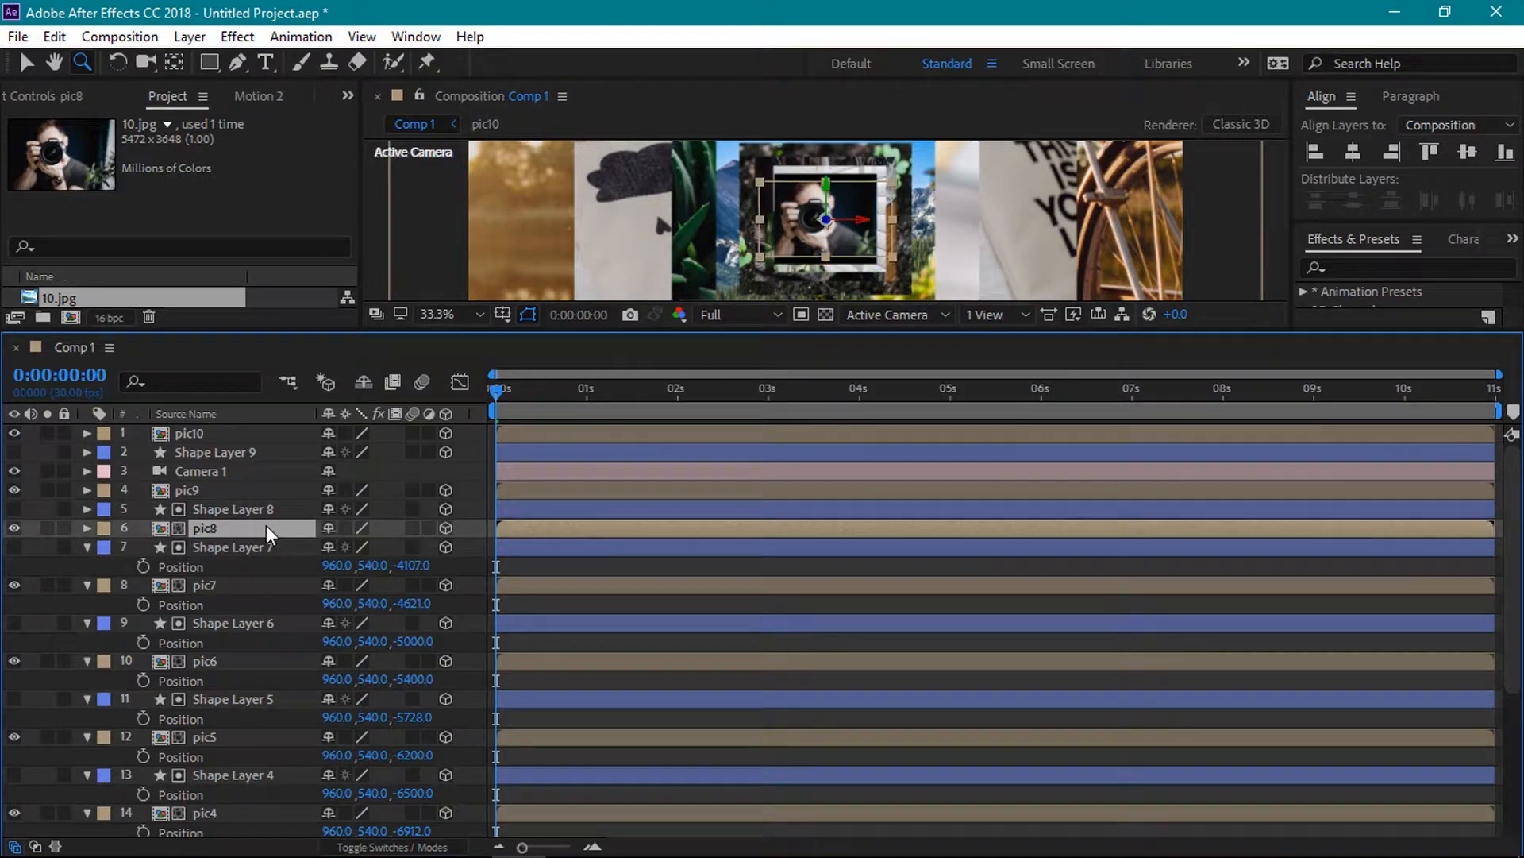
key("p")
left_click(401, 546)
type("-3781")
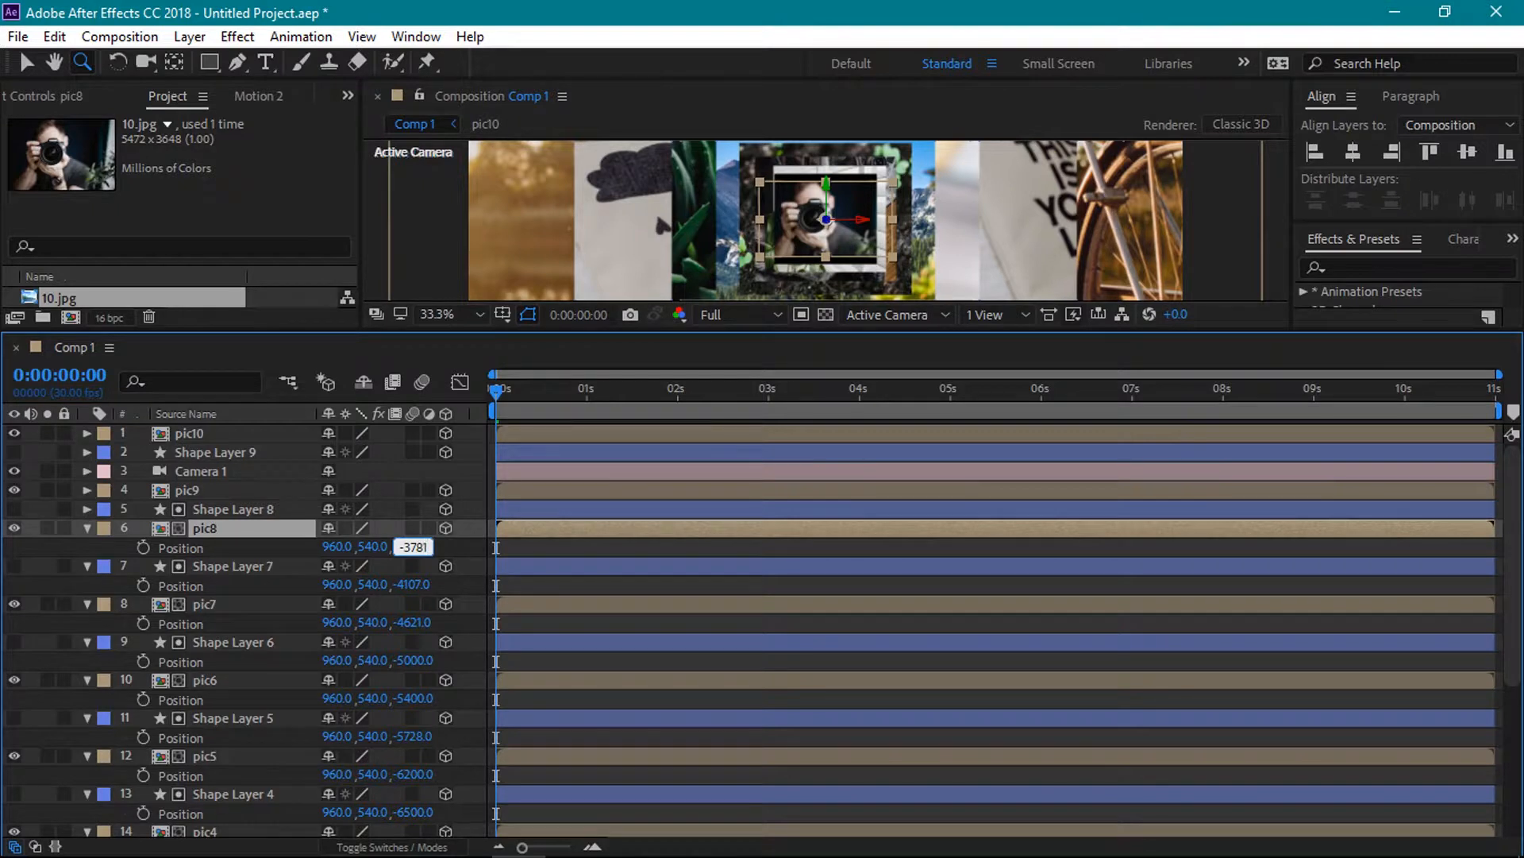
key("Return")
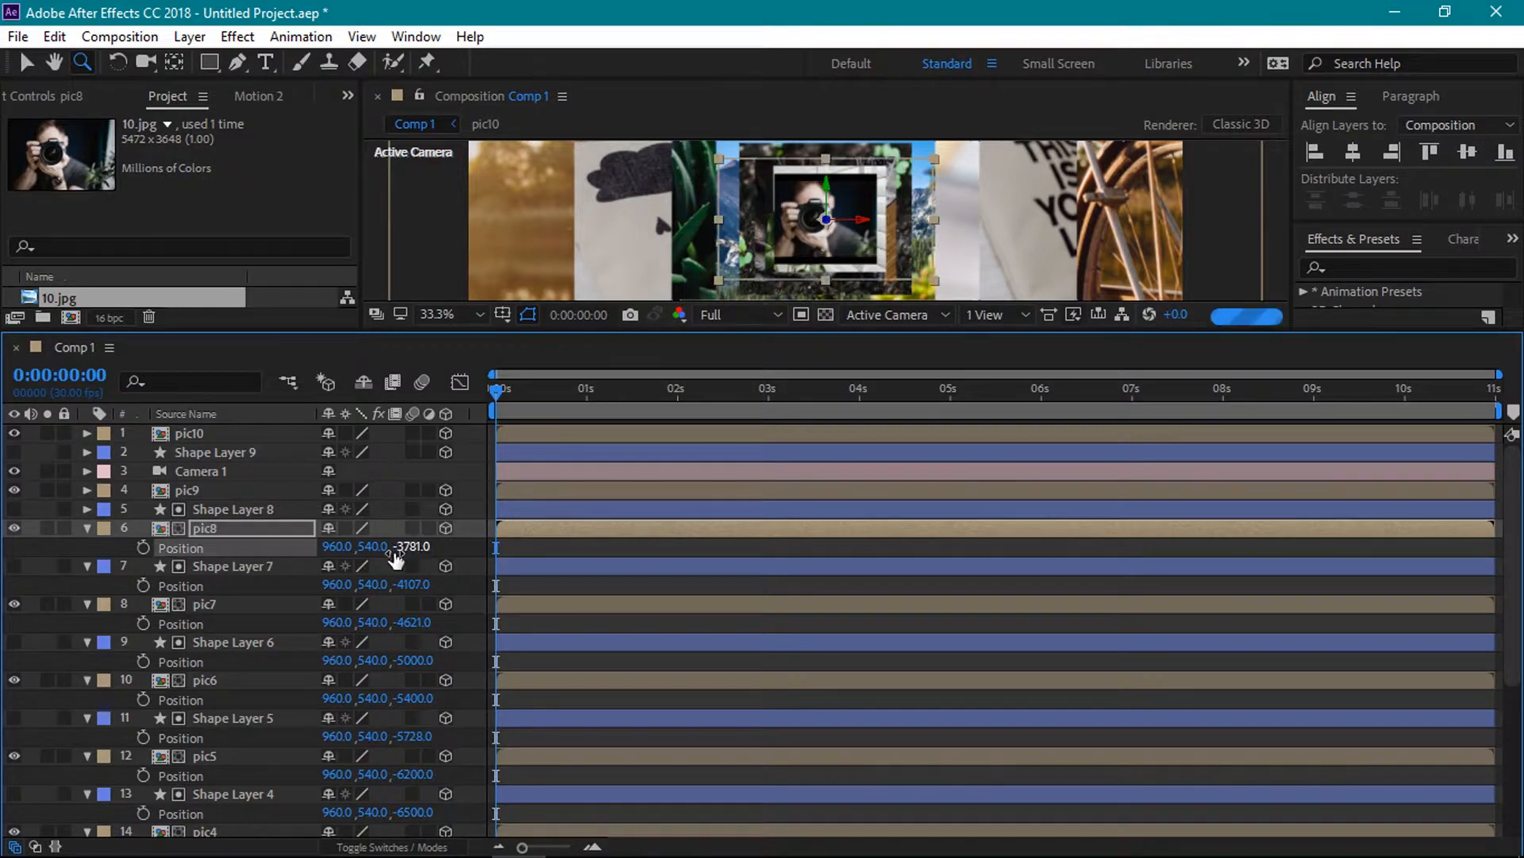
Set the Z position of Shape Layer 8 to -3287.
left_click(220, 508)
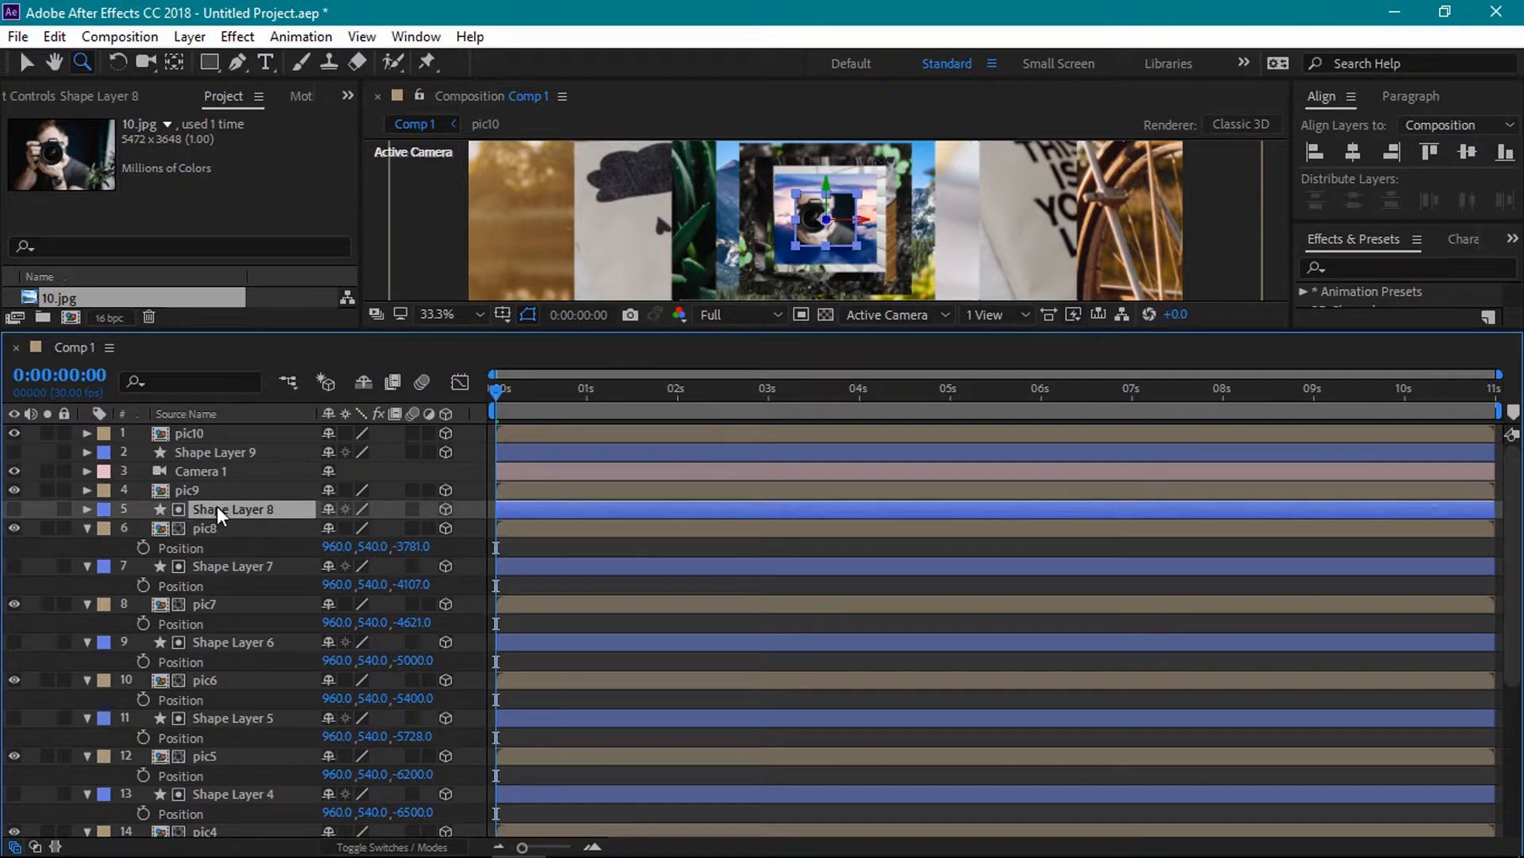
key("p")
left_click(408, 528)
type("-328")
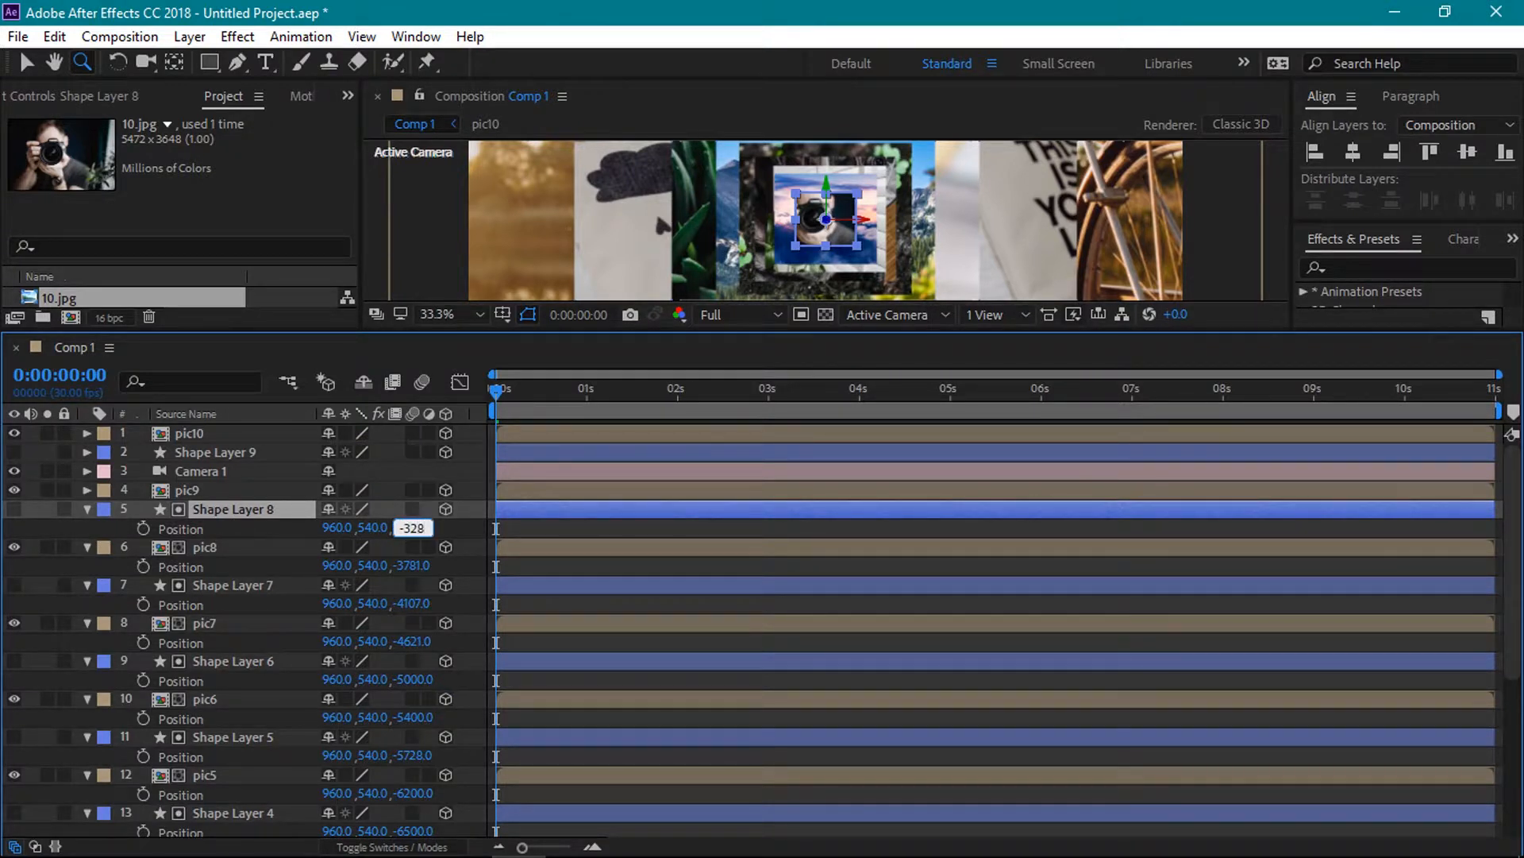
type("7")
key("Return")
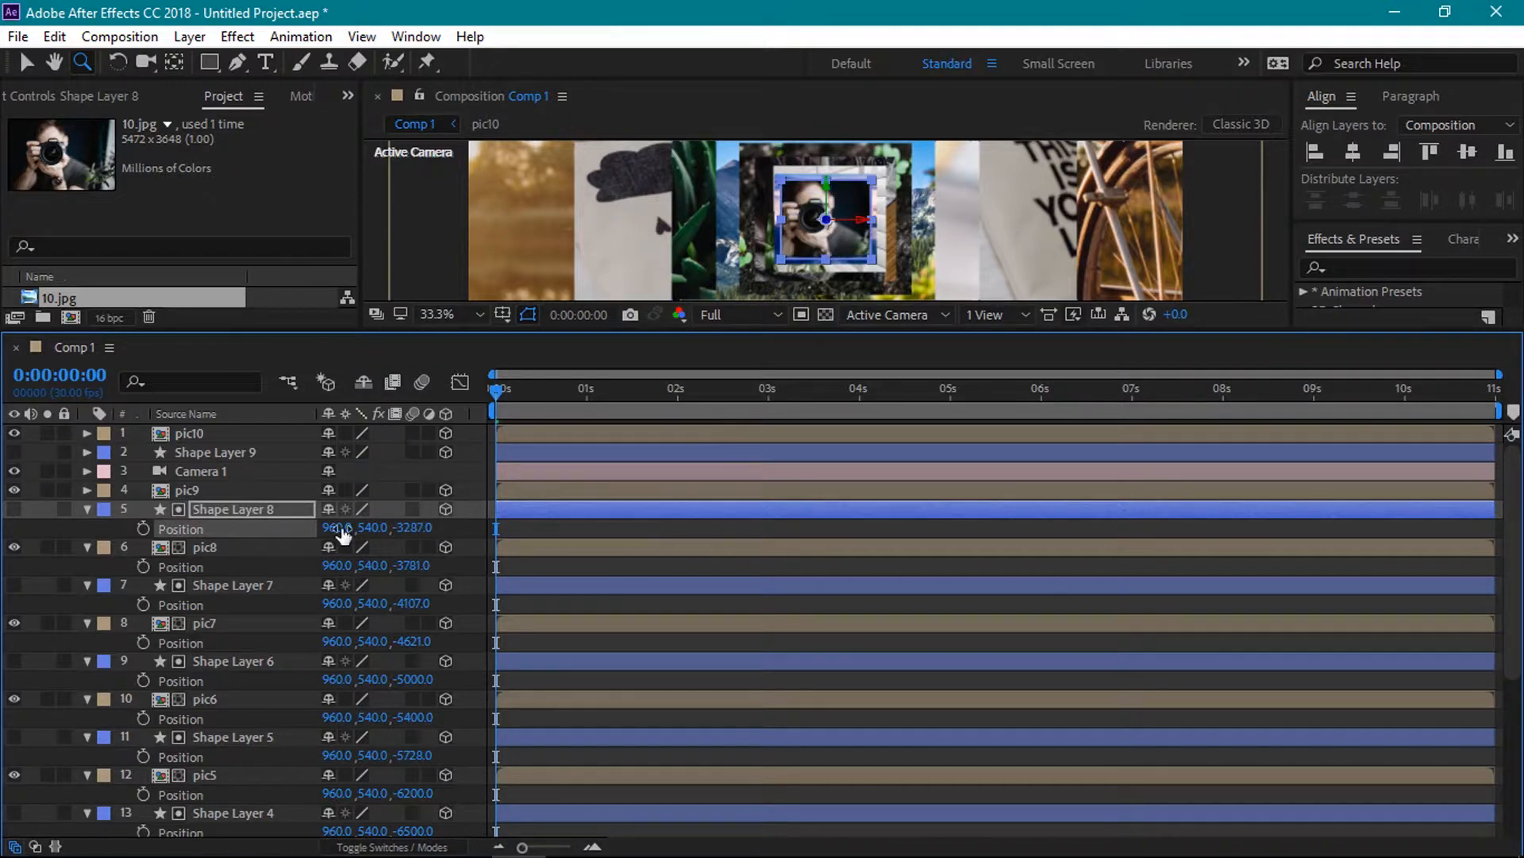
Set the Z position of the pic9 layer to -2960.
left_click(235, 490)
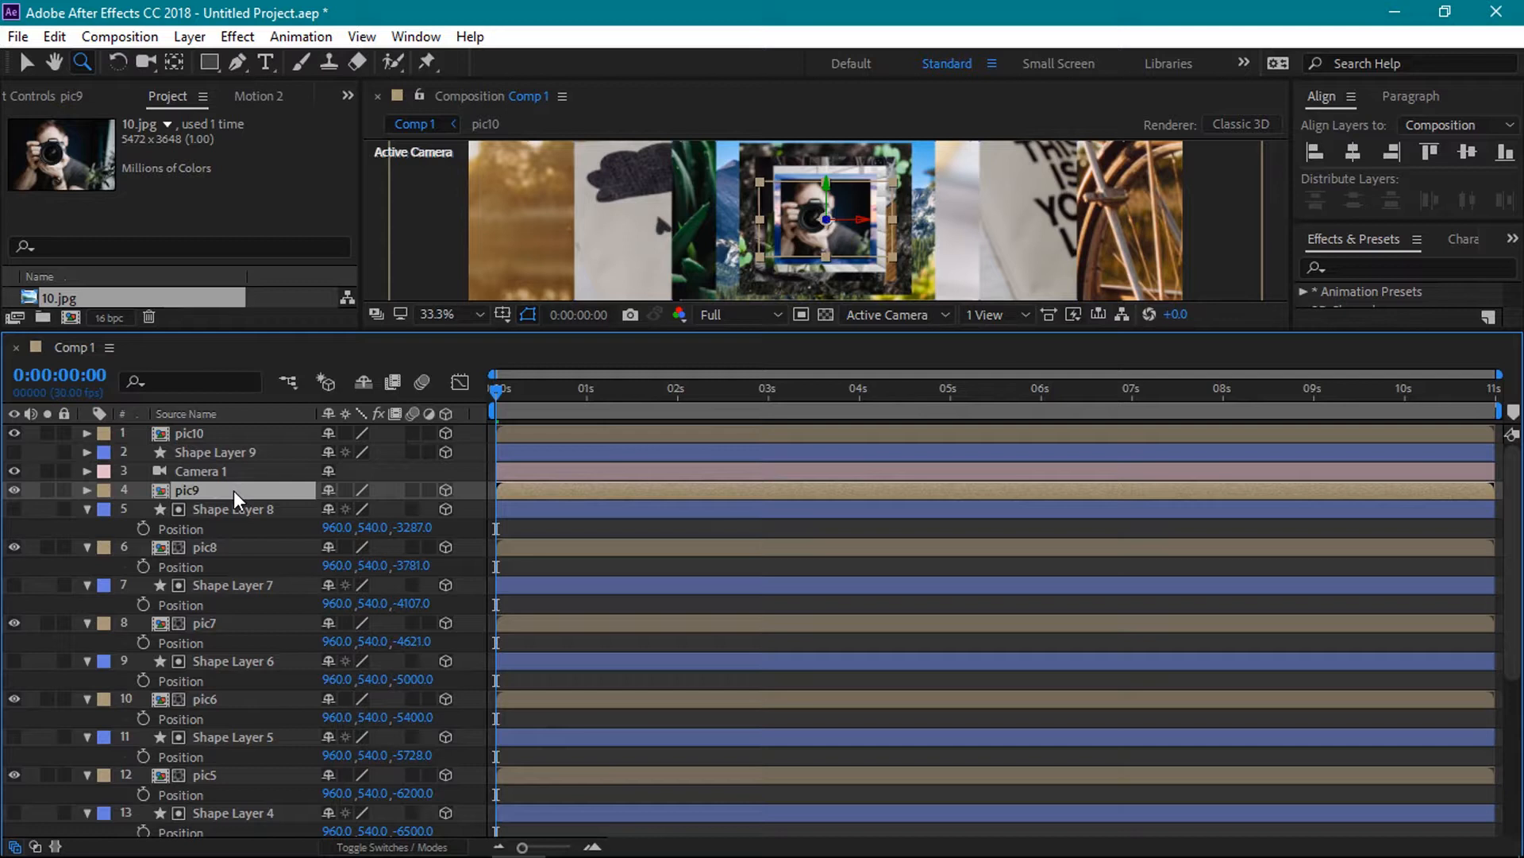
key("p")
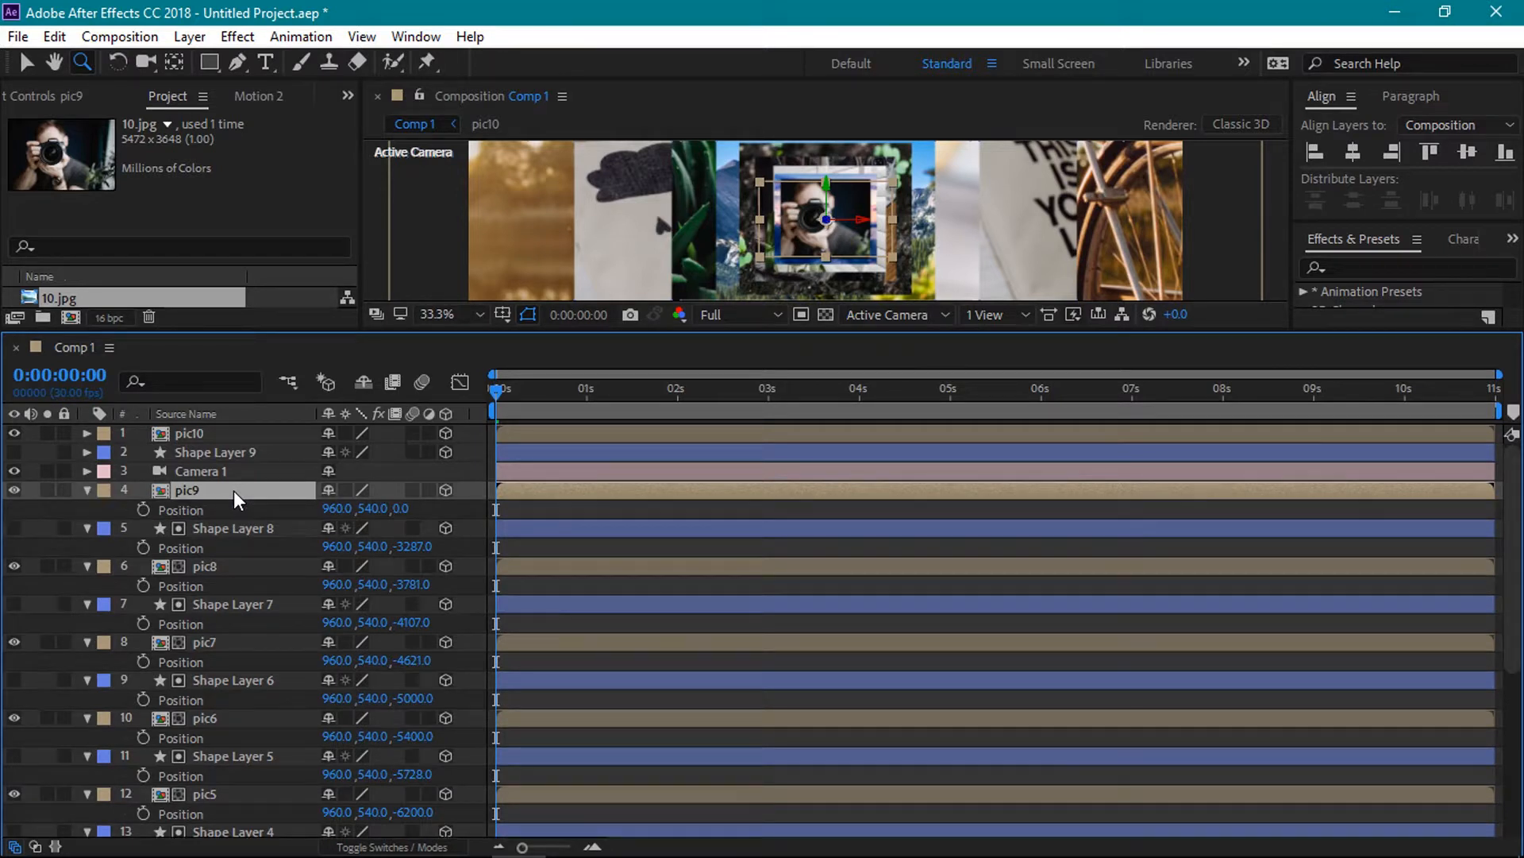
left_click(404, 508)
type("-2960")
key("Return")
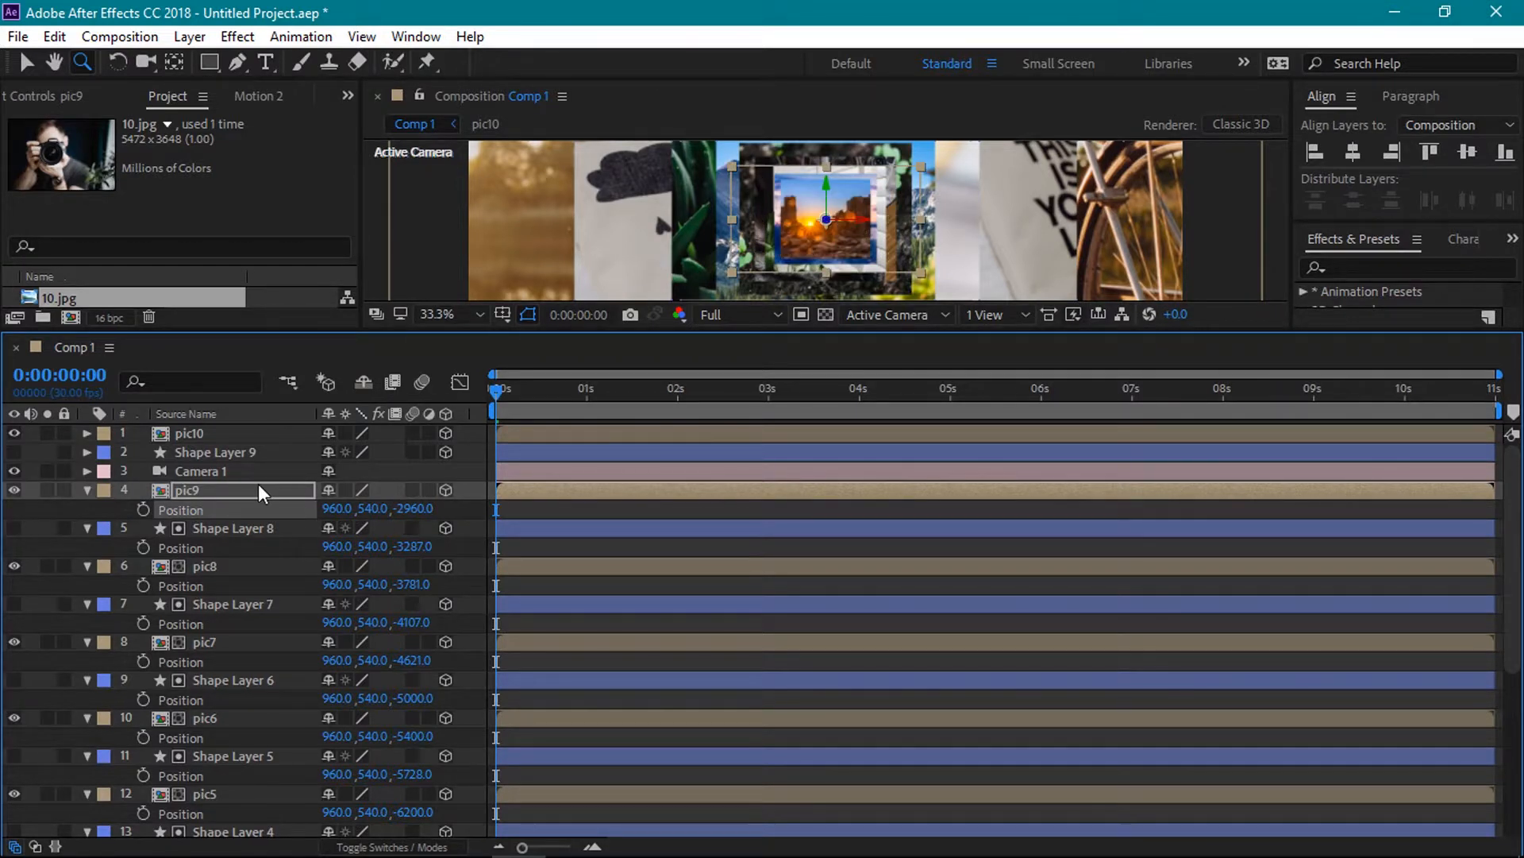
Move Camera 1 to the top of the layer stack and set the Z position of Shape Layer 9 to -2541.
left_click(225, 470)
left_click_drag(224, 469, 216, 429)
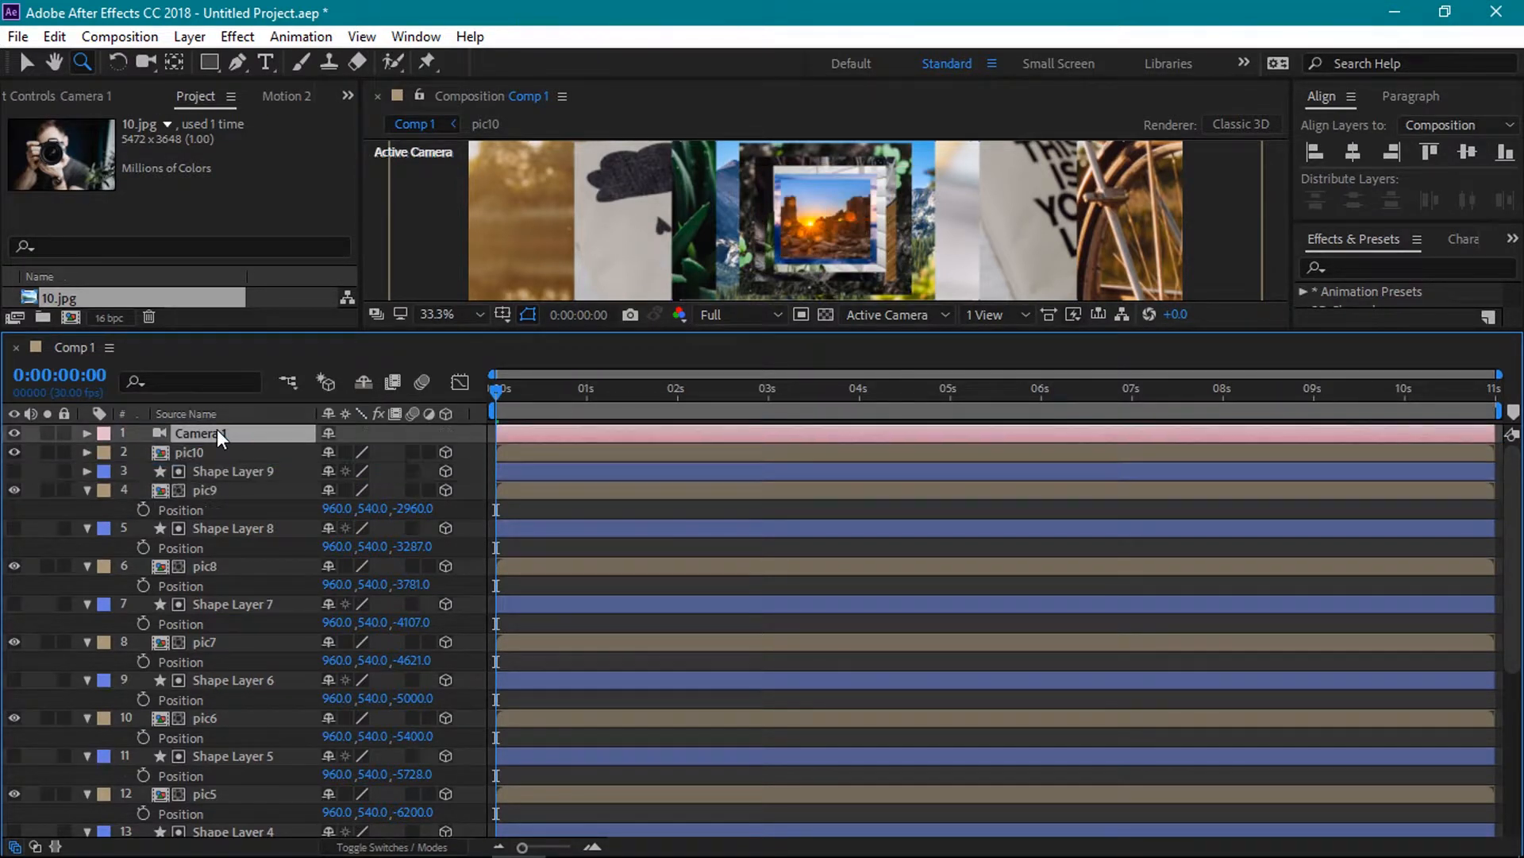
left_click(231, 471)
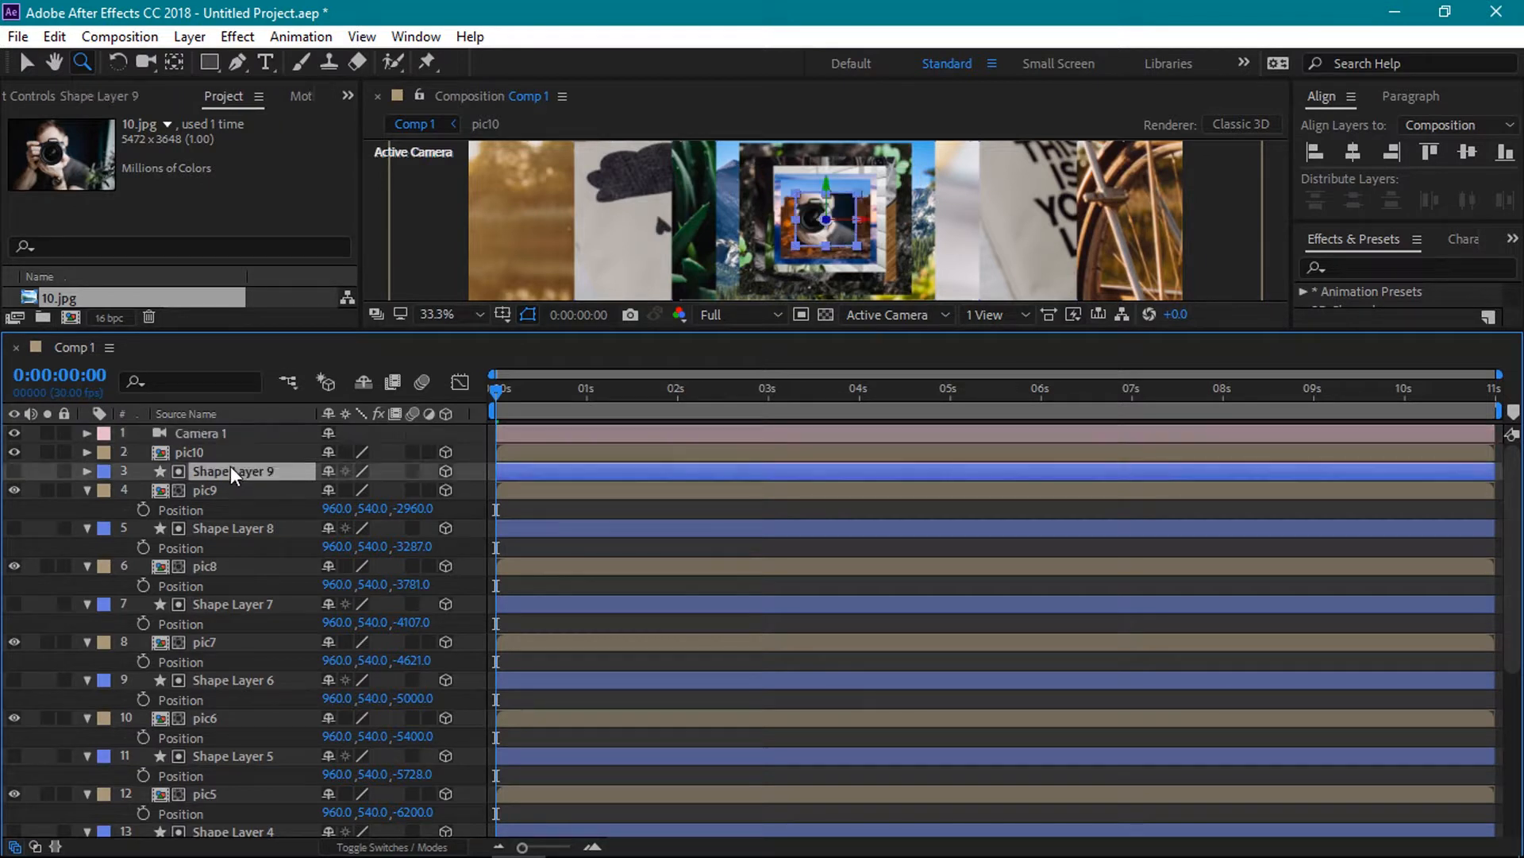
key("p")
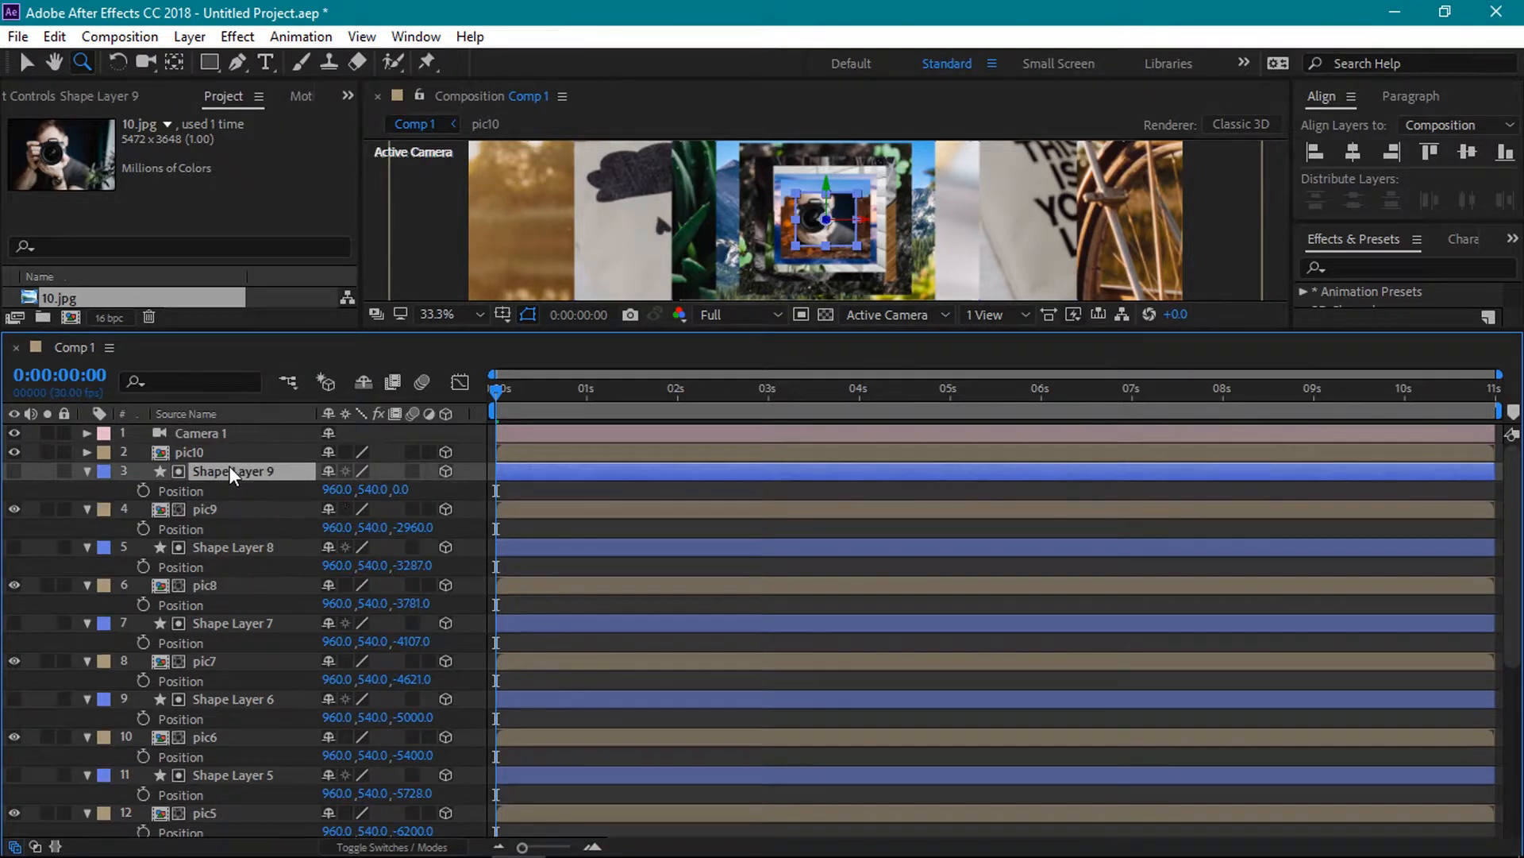
left_click(406, 489)
type("-2541")
key("Return")
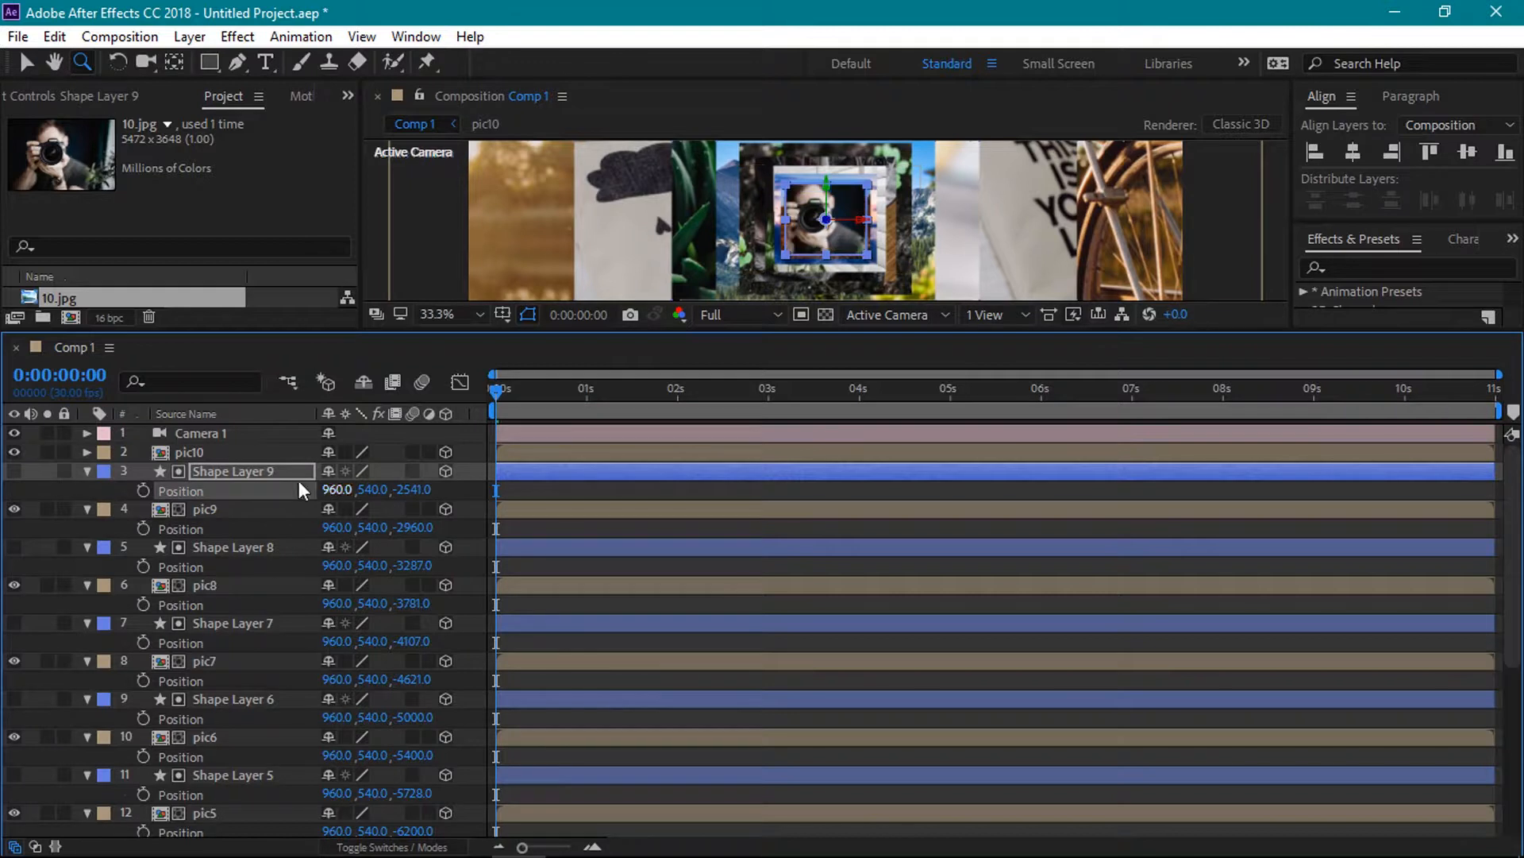
Set the Z position of the pic10 layer to -2207.
left_click(210, 451)
key("p")
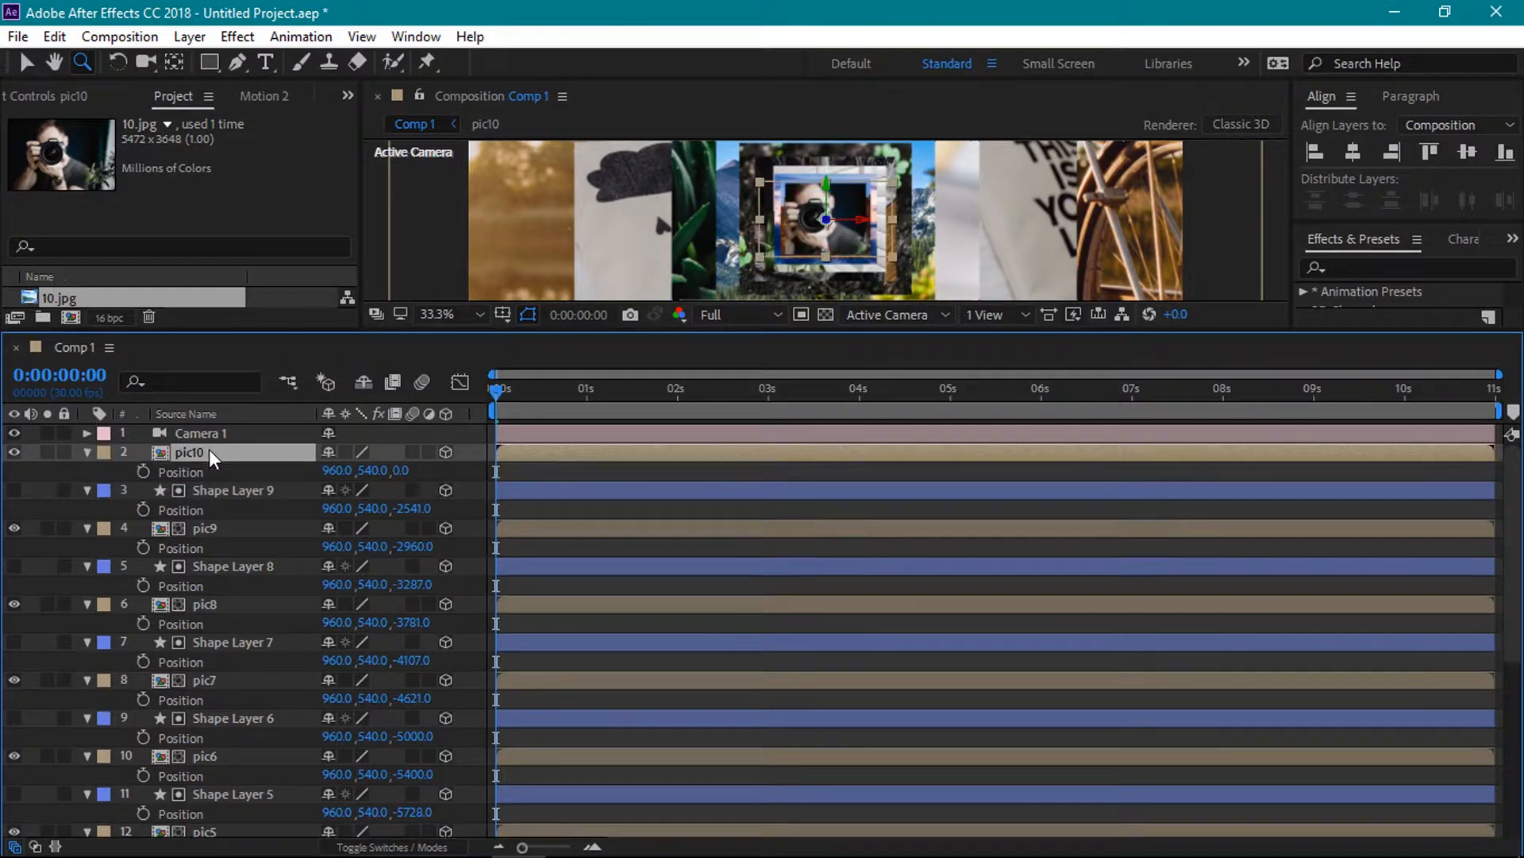
left_click(403, 472)
type("-2207")
left_click(455, 473)
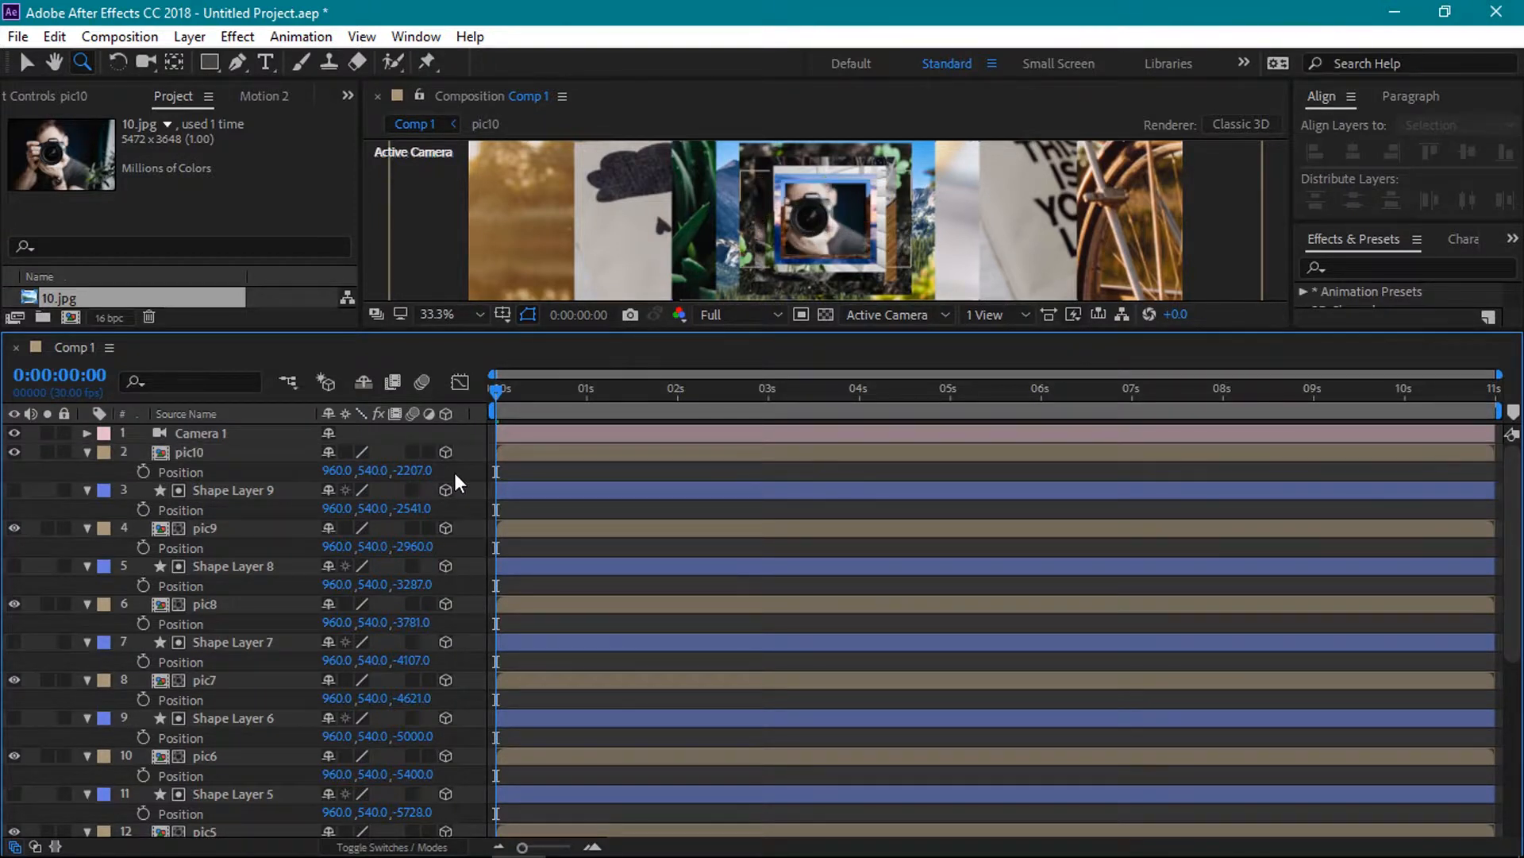
Collapse the properties of all layers from pic10 to pic1, deselect them, and slightly enlarge the composition preview area.
left_click(265, 454)
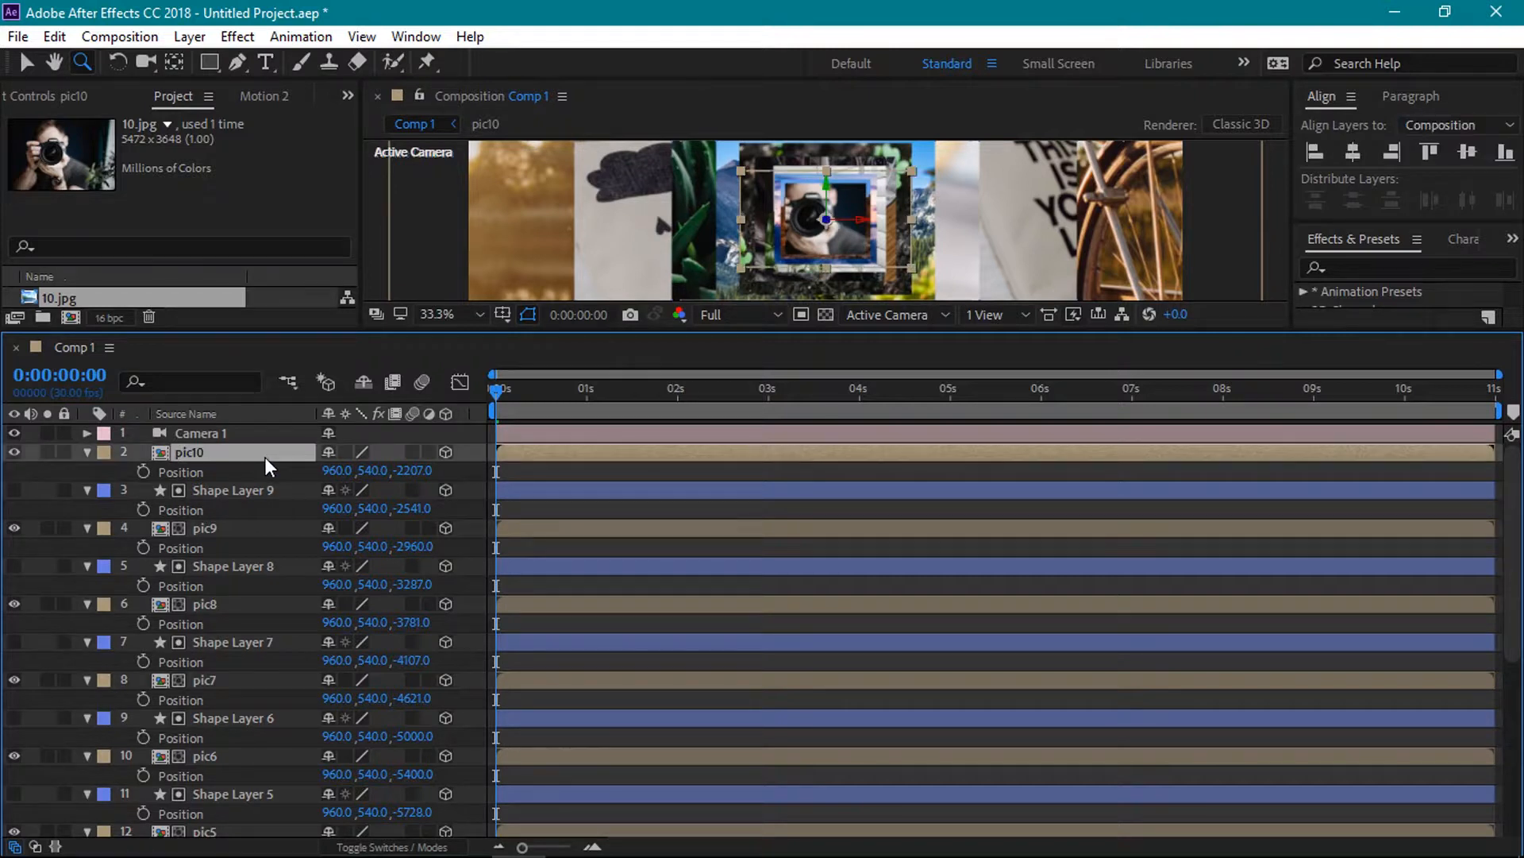
left_click_drag(1513, 653, 1513, 840)
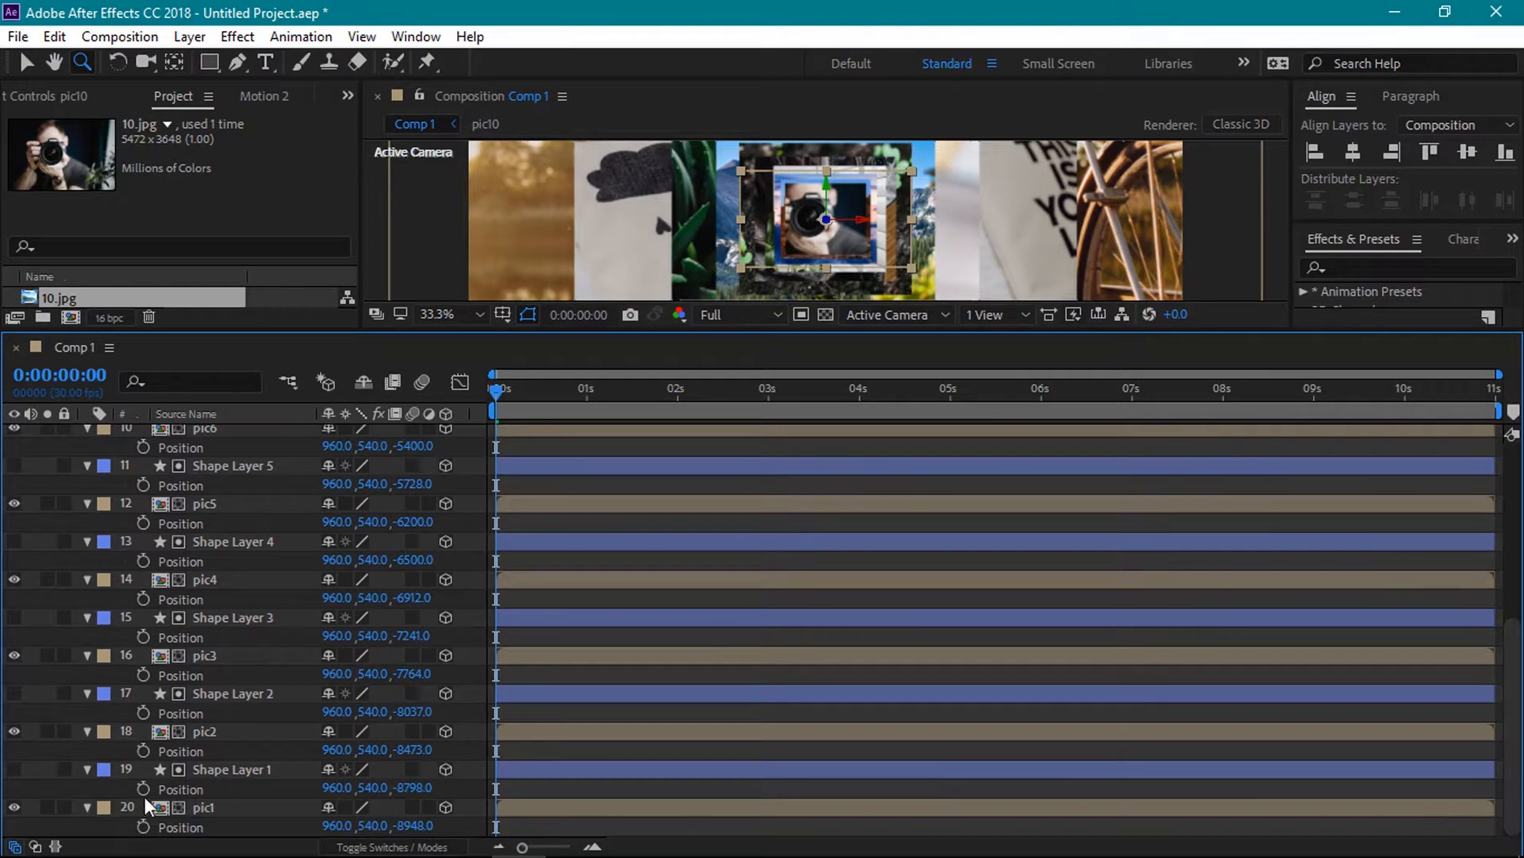
left_click(220, 808, "shift")
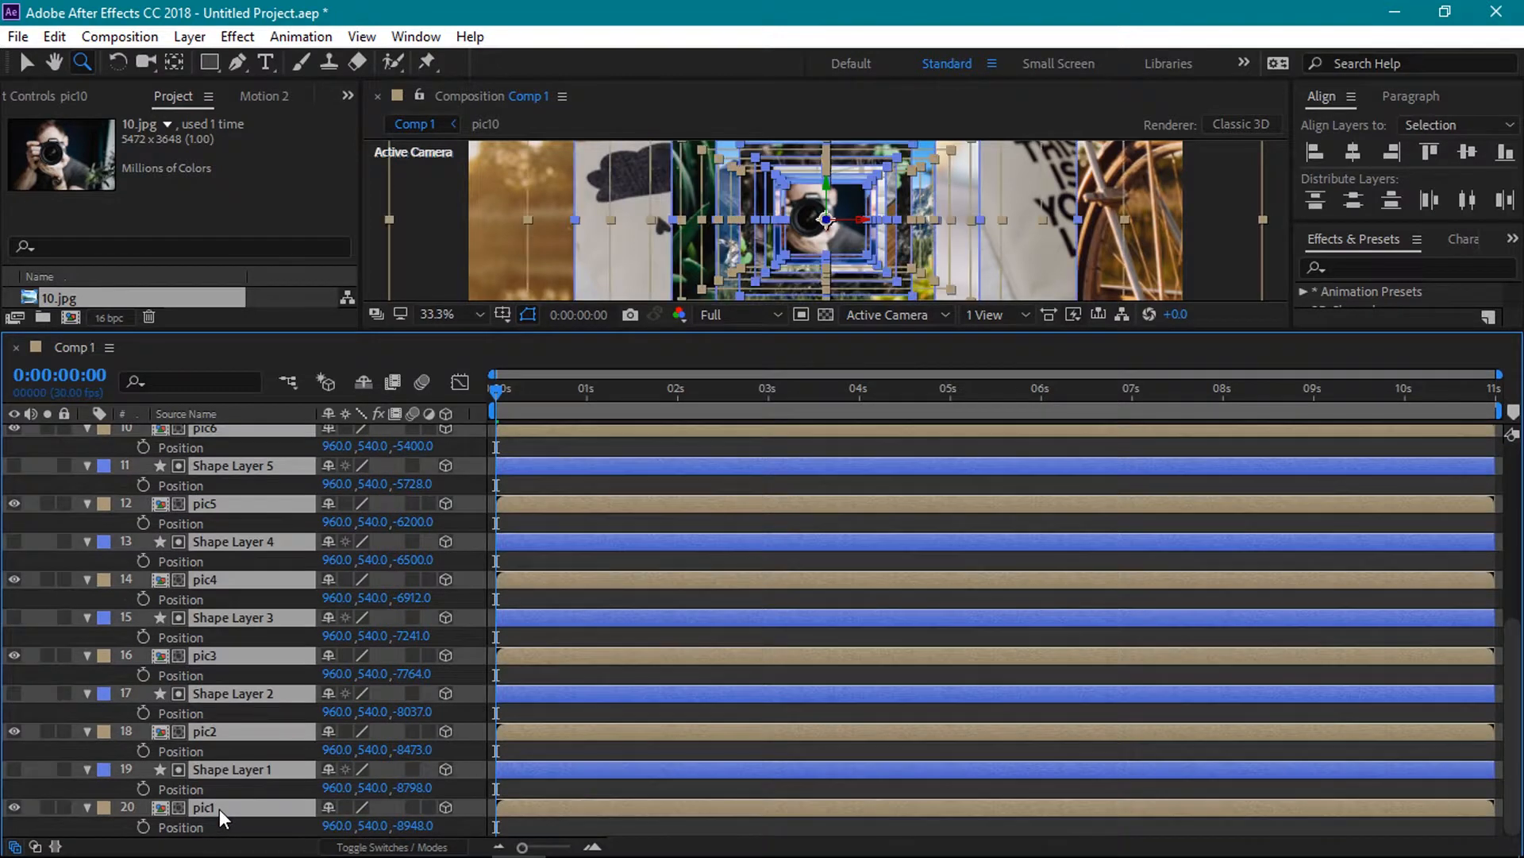
left_click(85, 807)
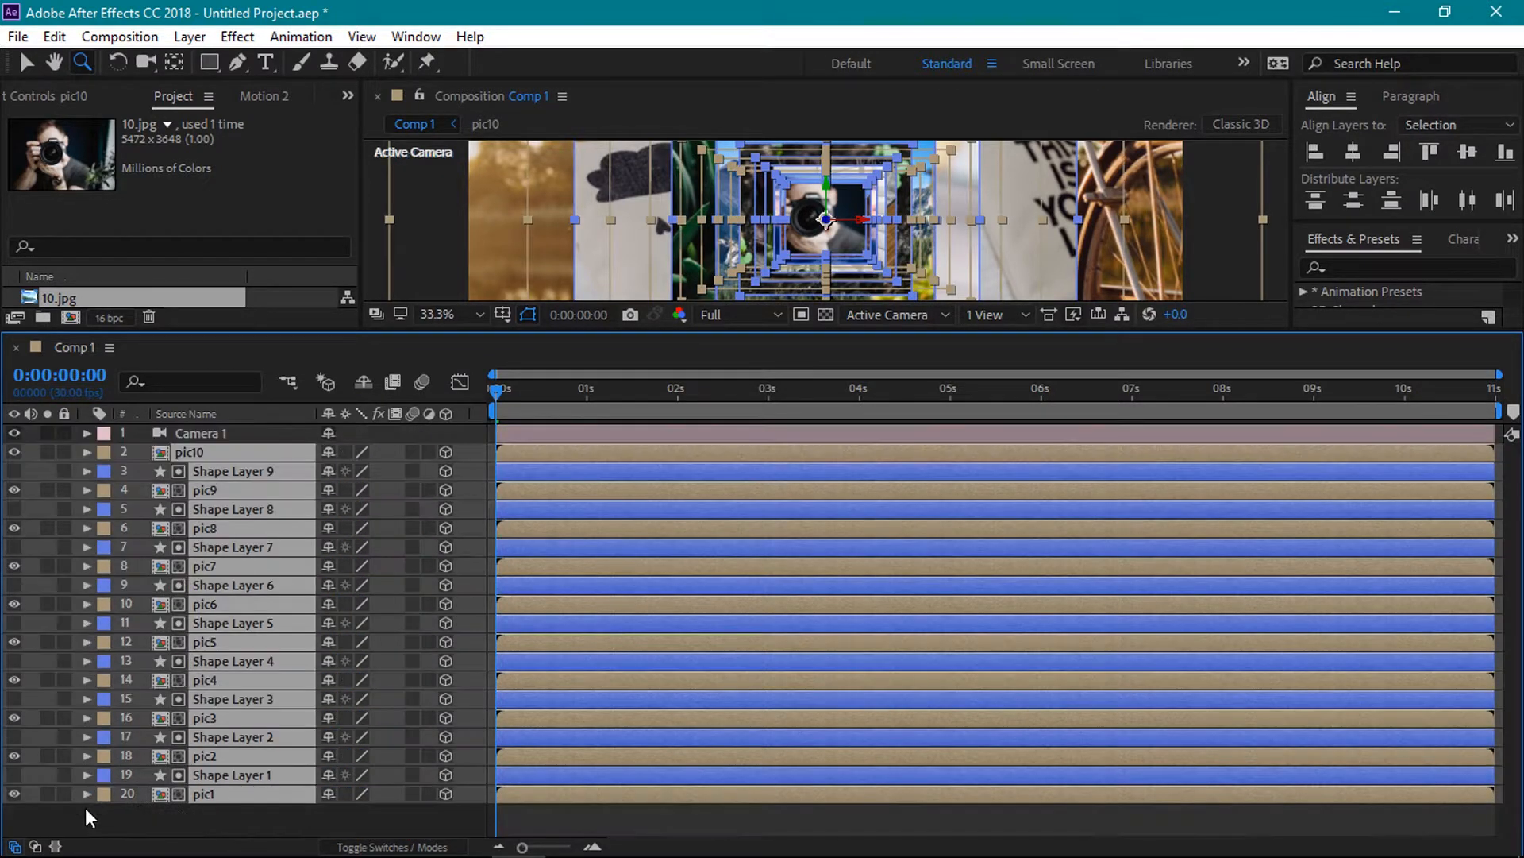
left_click(199, 830)
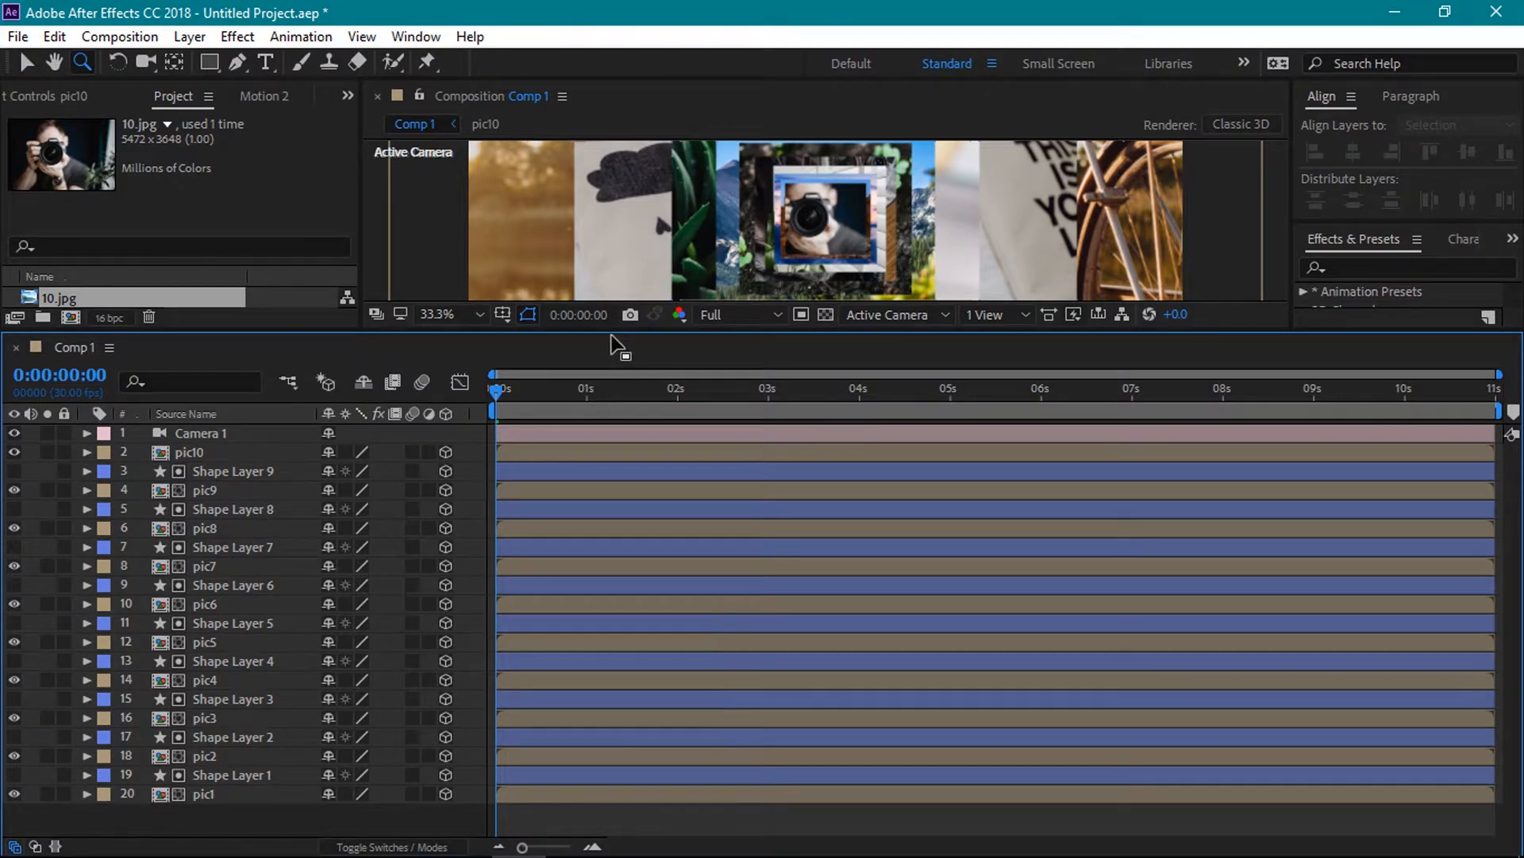
left_click_drag(611, 331, 604, 370)
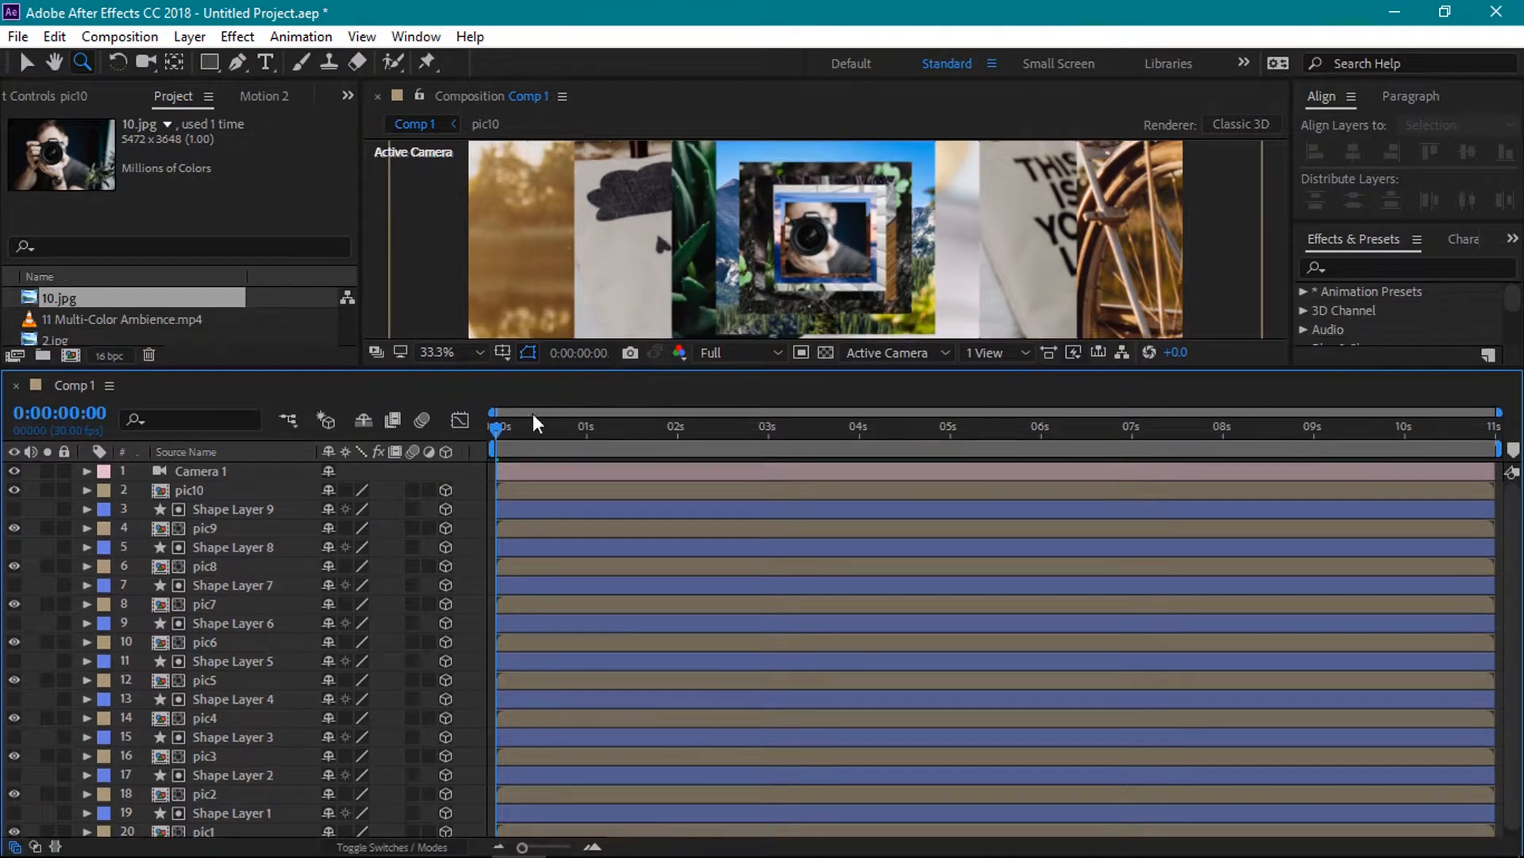
Pre-compose all layers from pic10 down to pic1 into a new composition named images.
left_click_drag(521, 433, 479, 459)
left_click(231, 486)
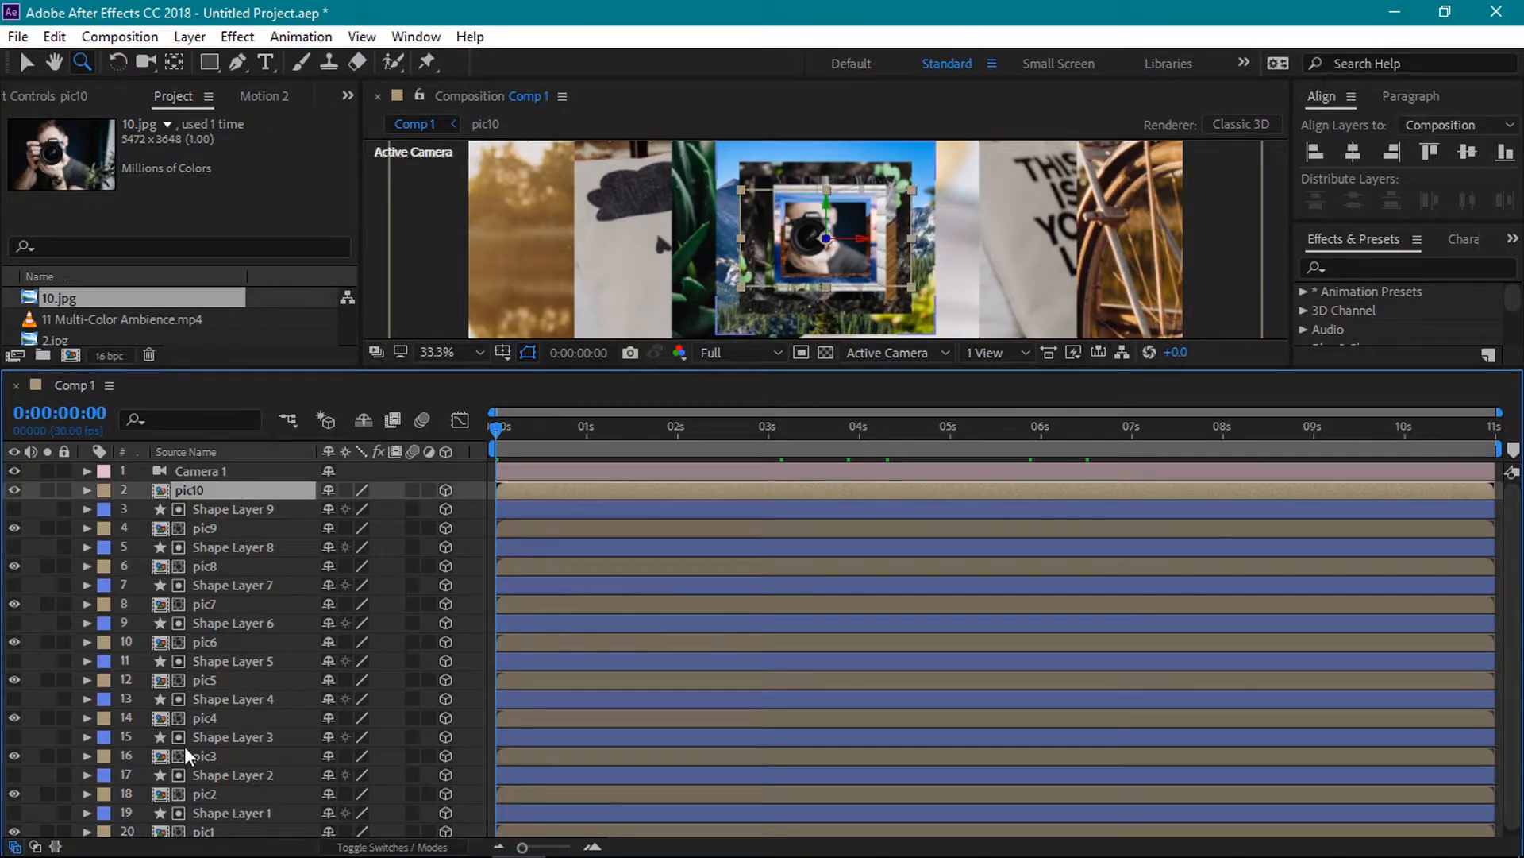
left_click(216, 827, "shift")
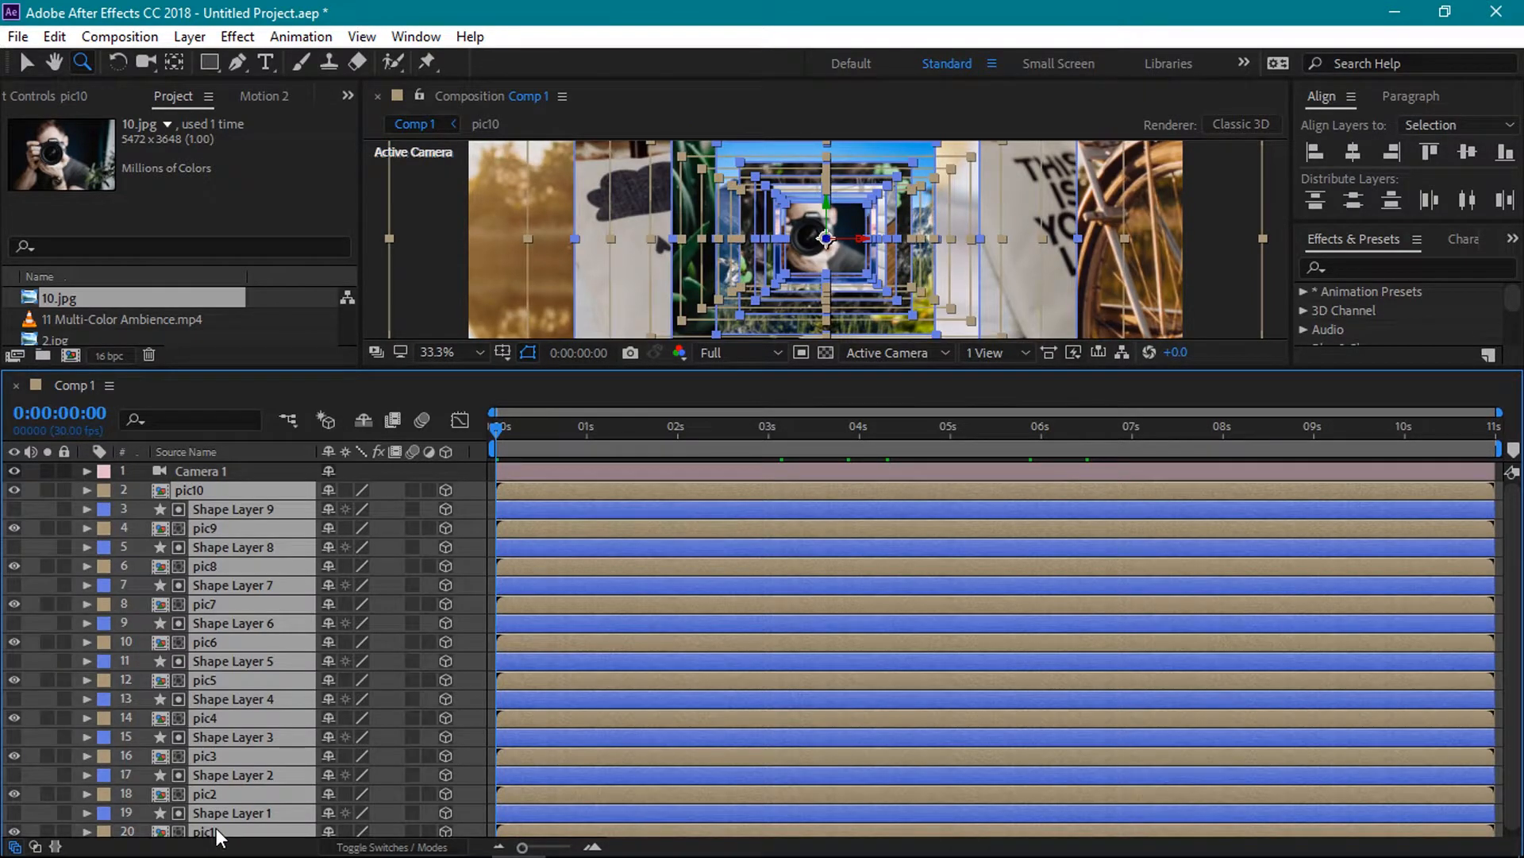
right_click(216, 827)
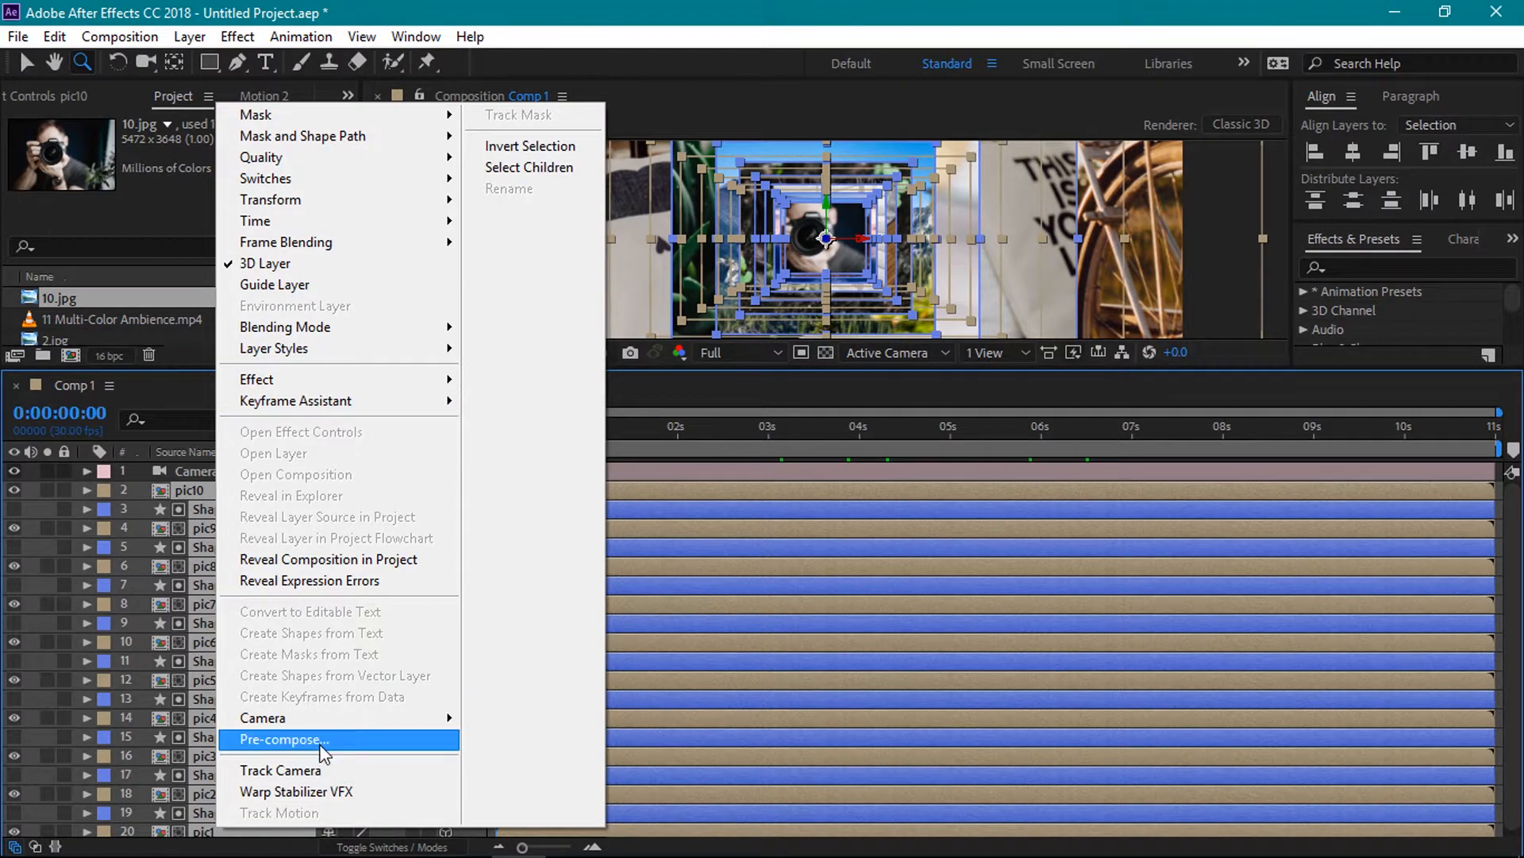
left_click(320, 742)
key("BackSpace")
type("images")
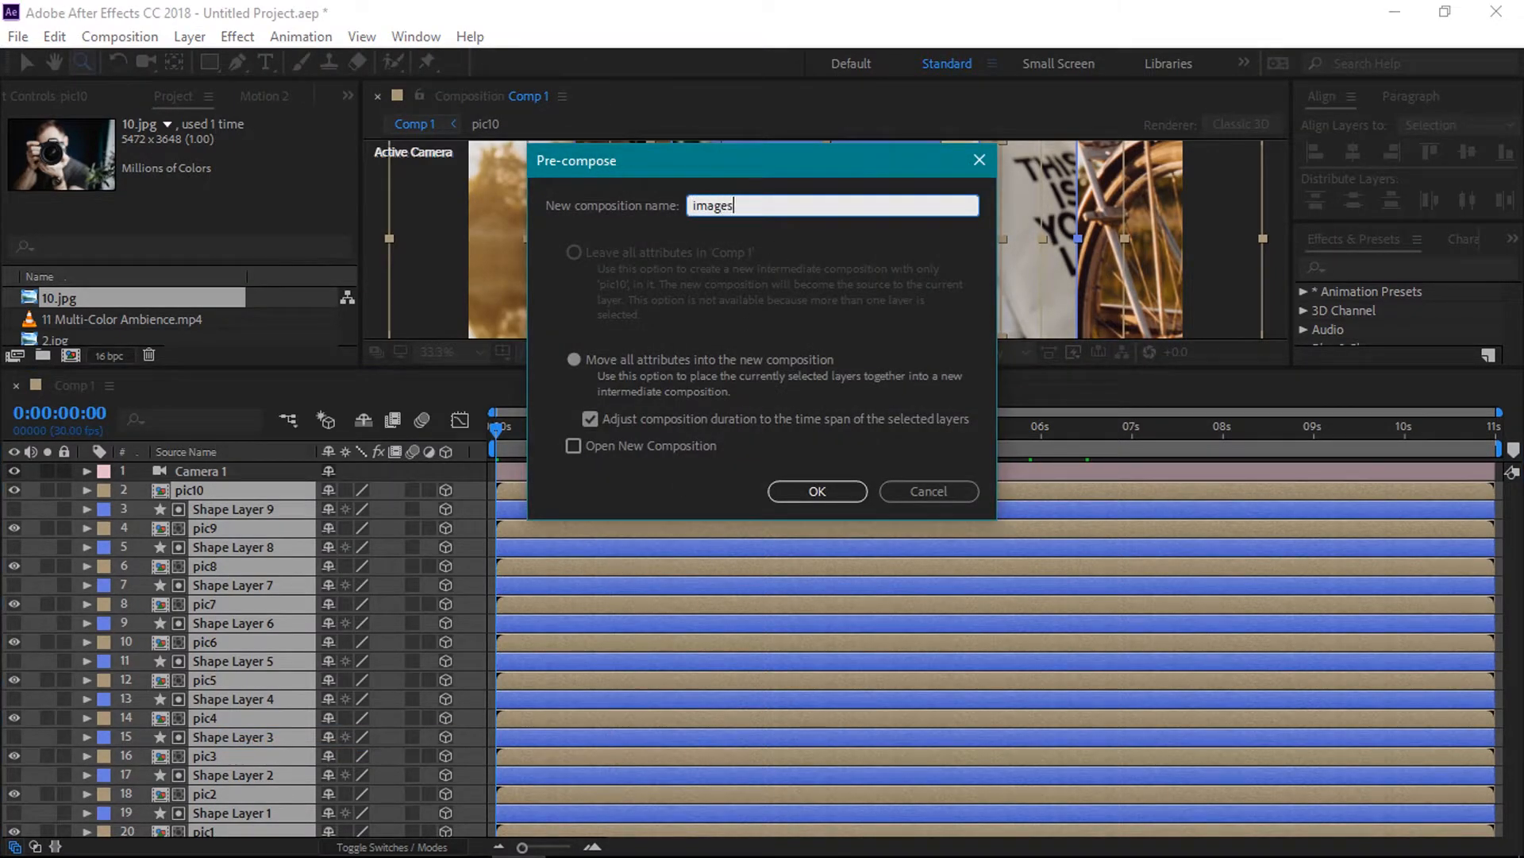
left_click(789, 490)
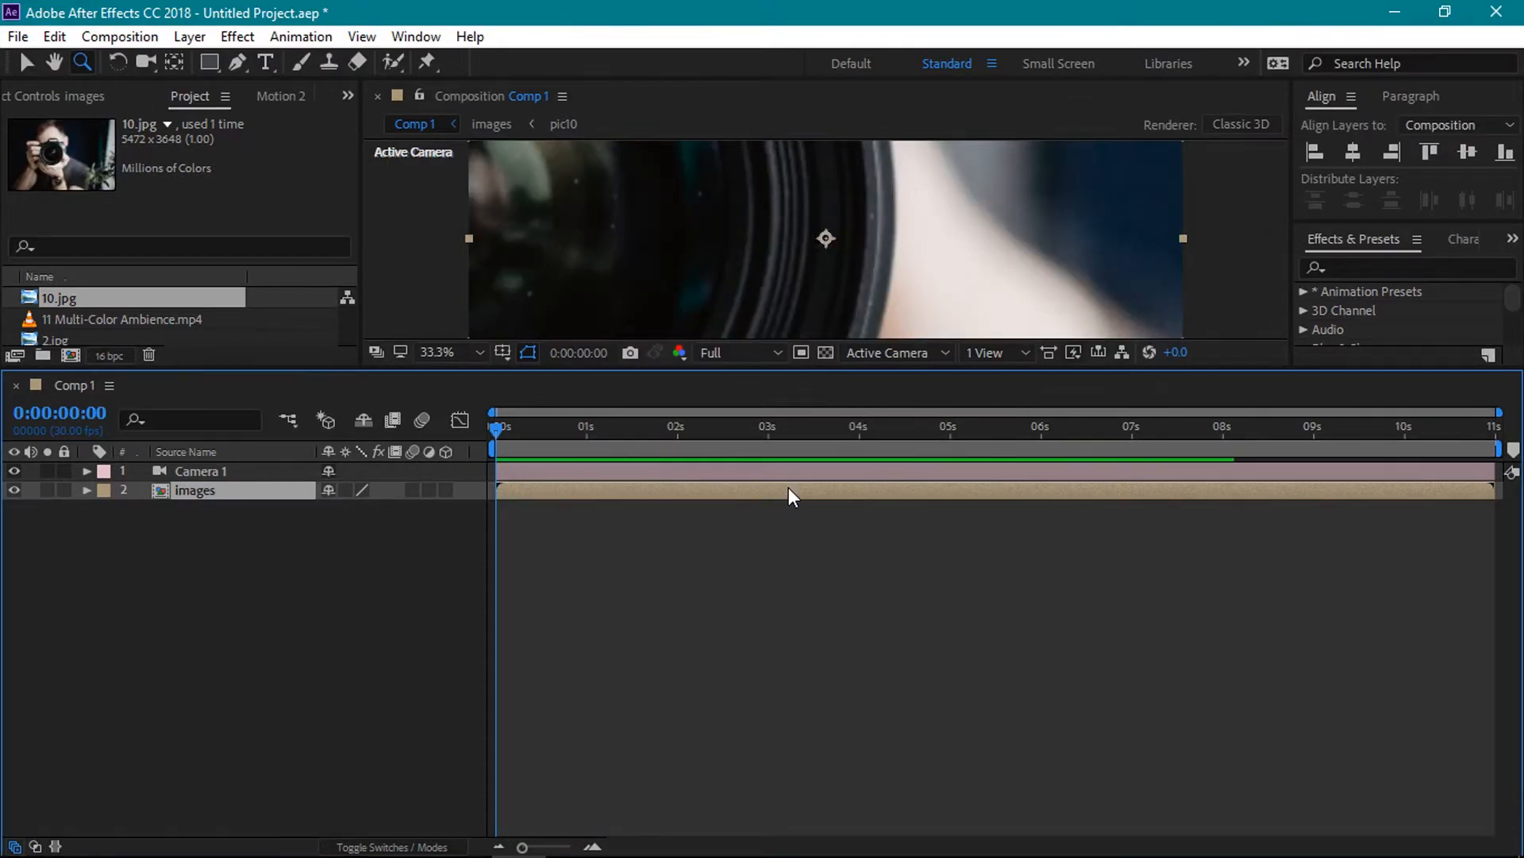
Turn on Collapse Transformations for the images layer, enlarge the composition preview area, and activate the Selection tool.
left_click(343, 488)
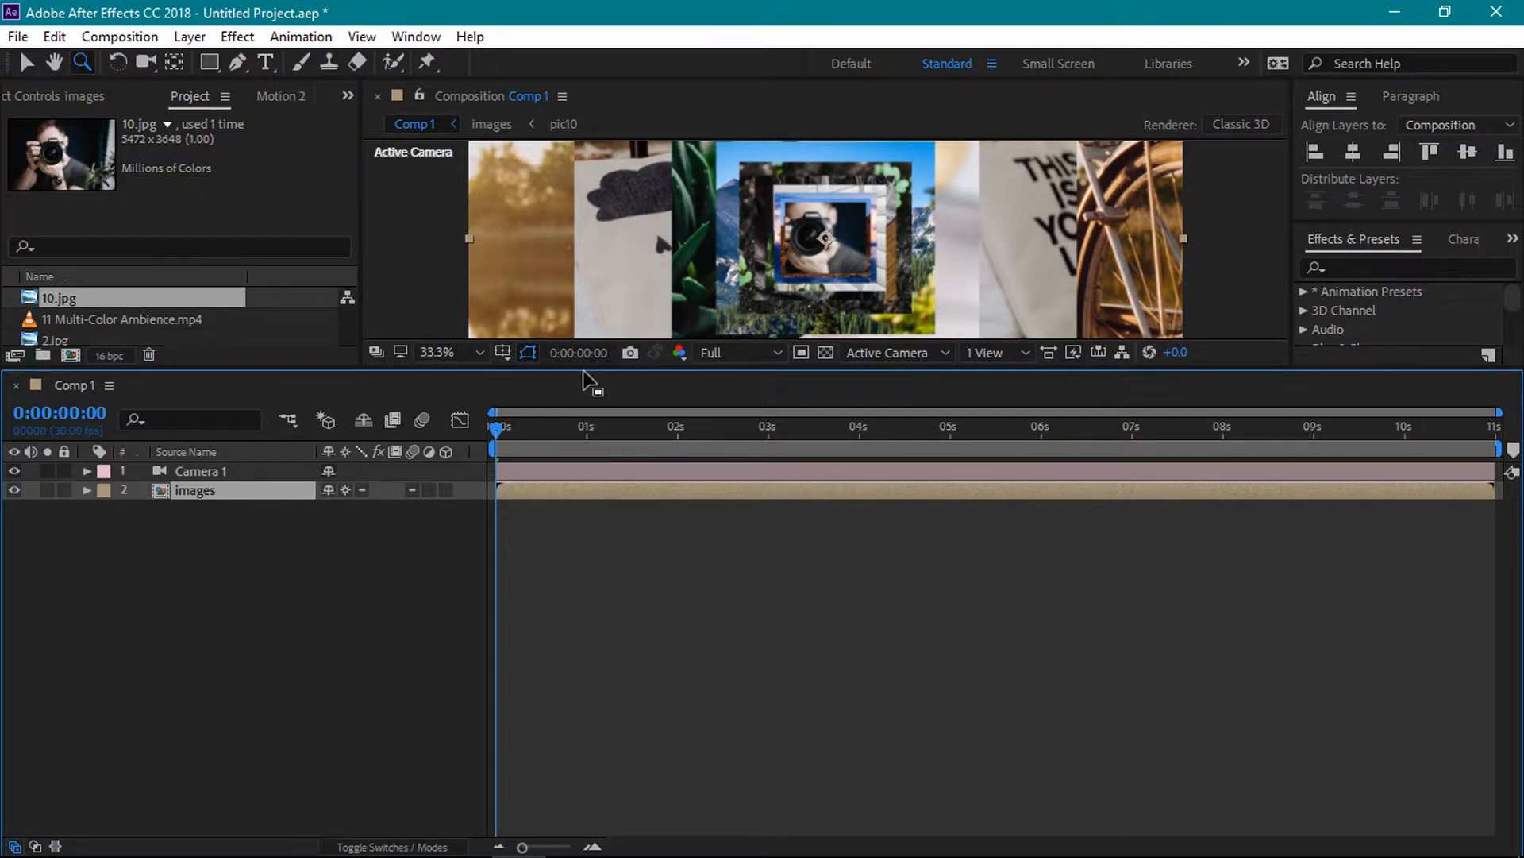
left_click_drag(585, 380, 563, 551)
key("v")
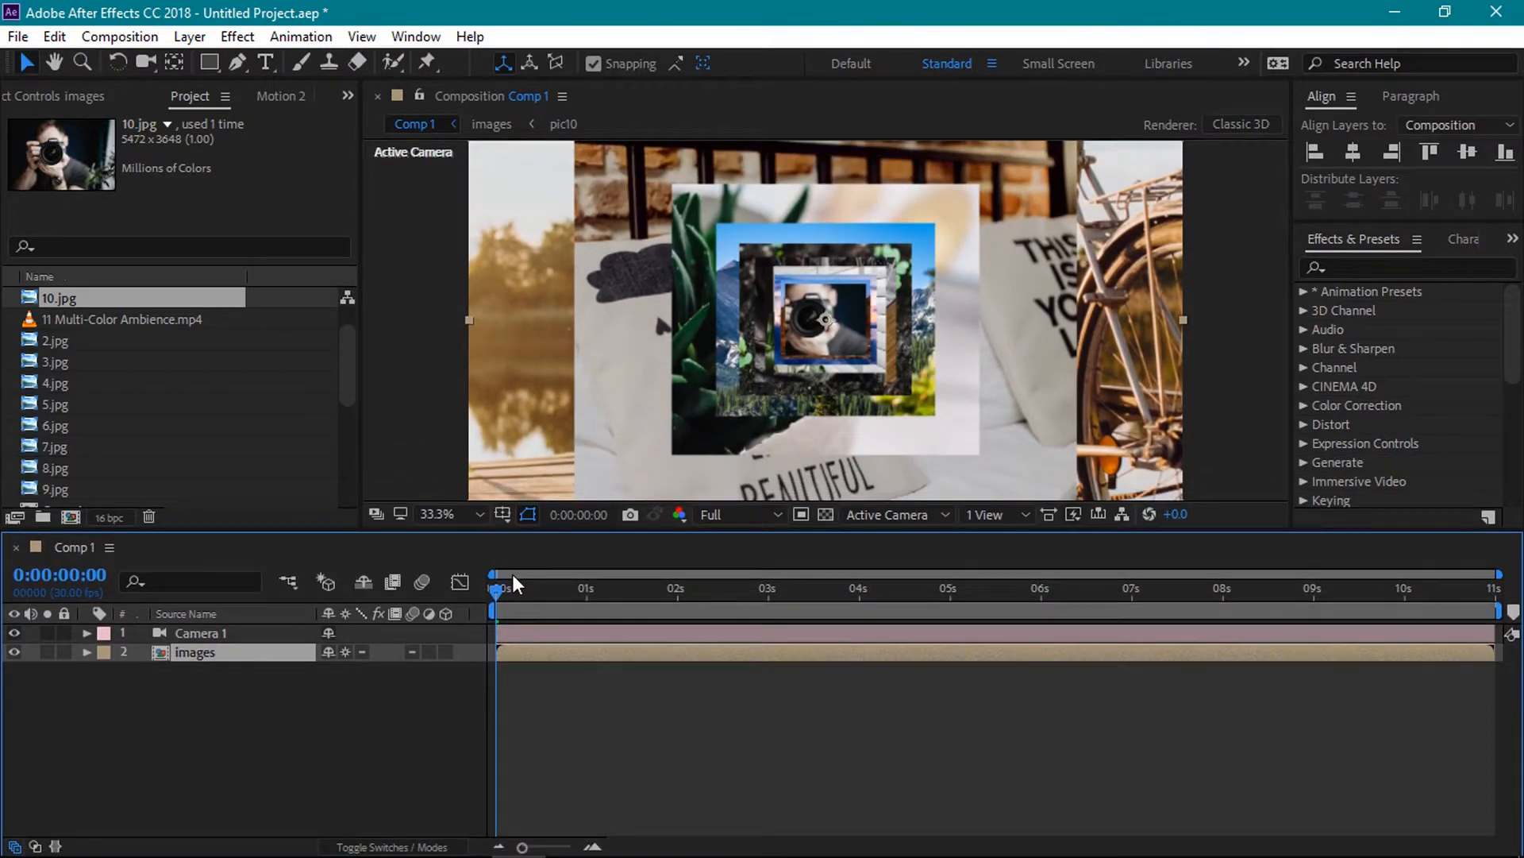
mouse_move(500, 586)
left_mouse_down()
mouse_move(598, 597)
mouse_move(485, 594)
left_mouse_up()
Change Camera 1's lens from the 35mm preset to a wider-angle preset in the camera settings.
left_click(219, 632)
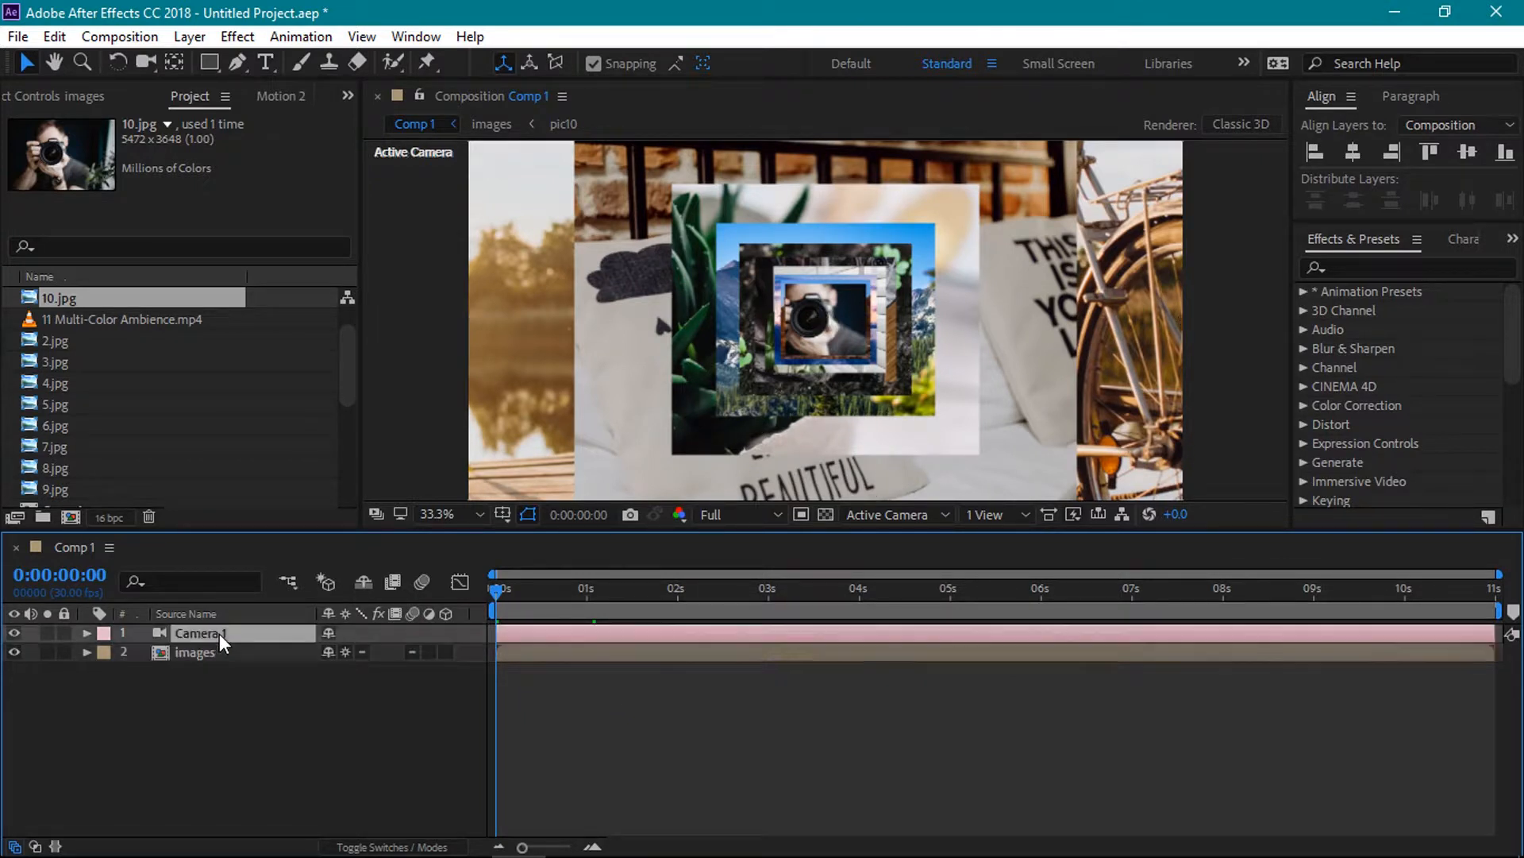
left_click(191, 37)
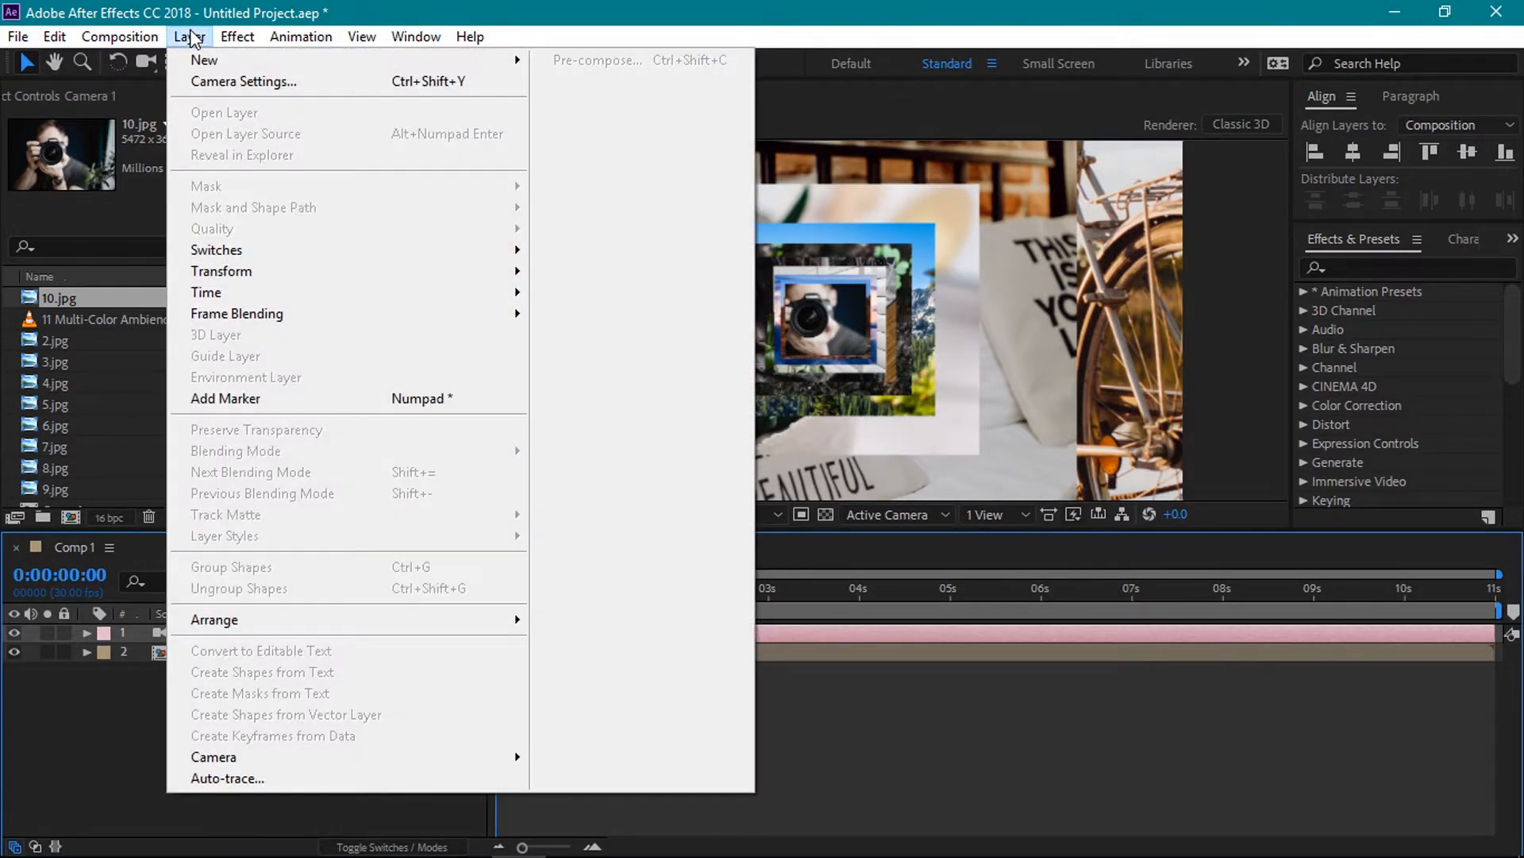
left_click(208, 82)
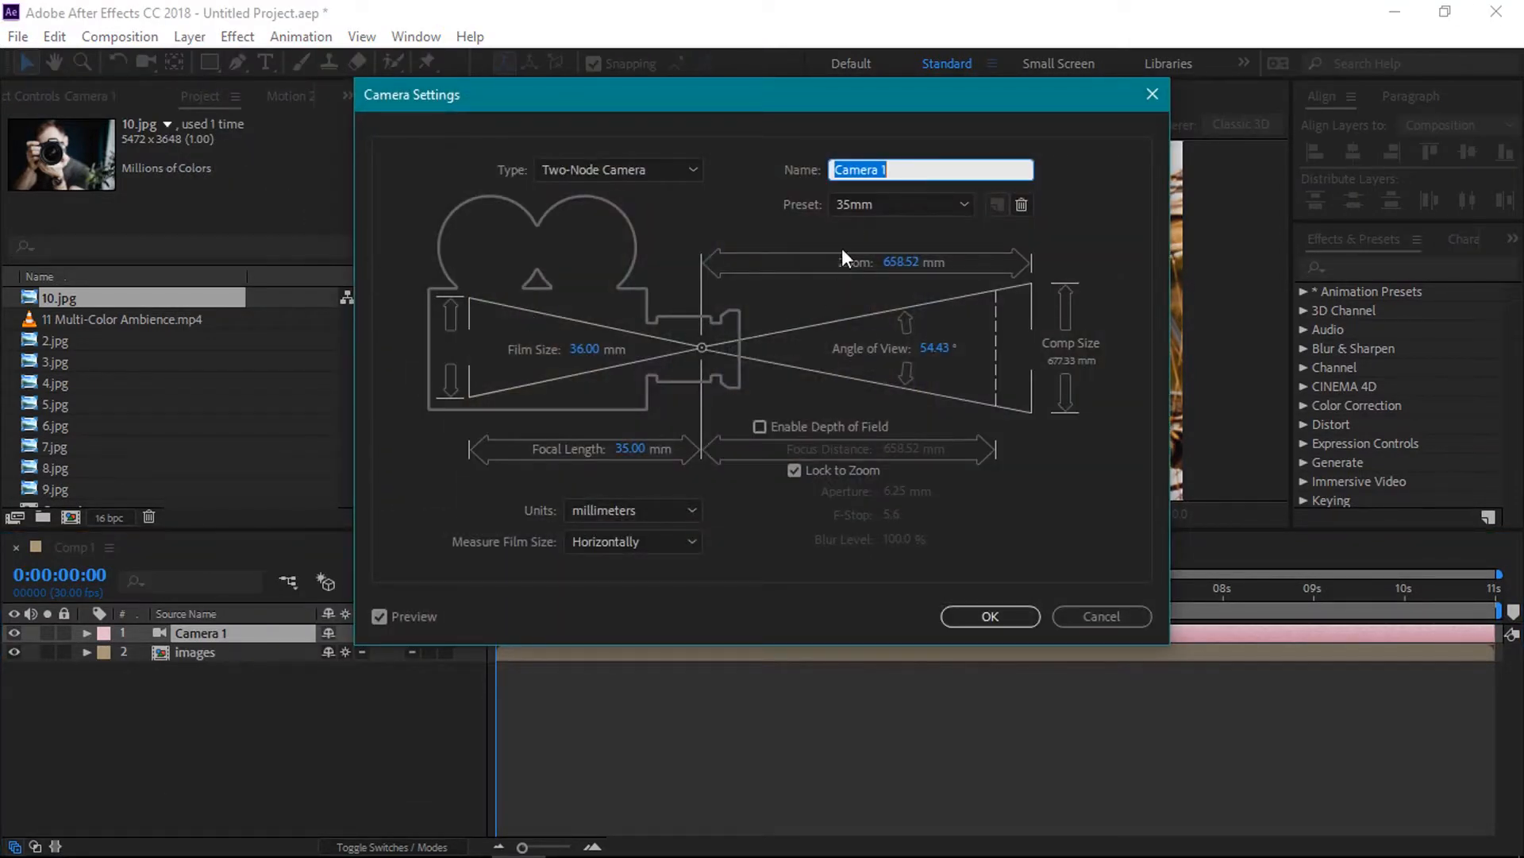
left_click(855, 207)
left_click(843, 314)
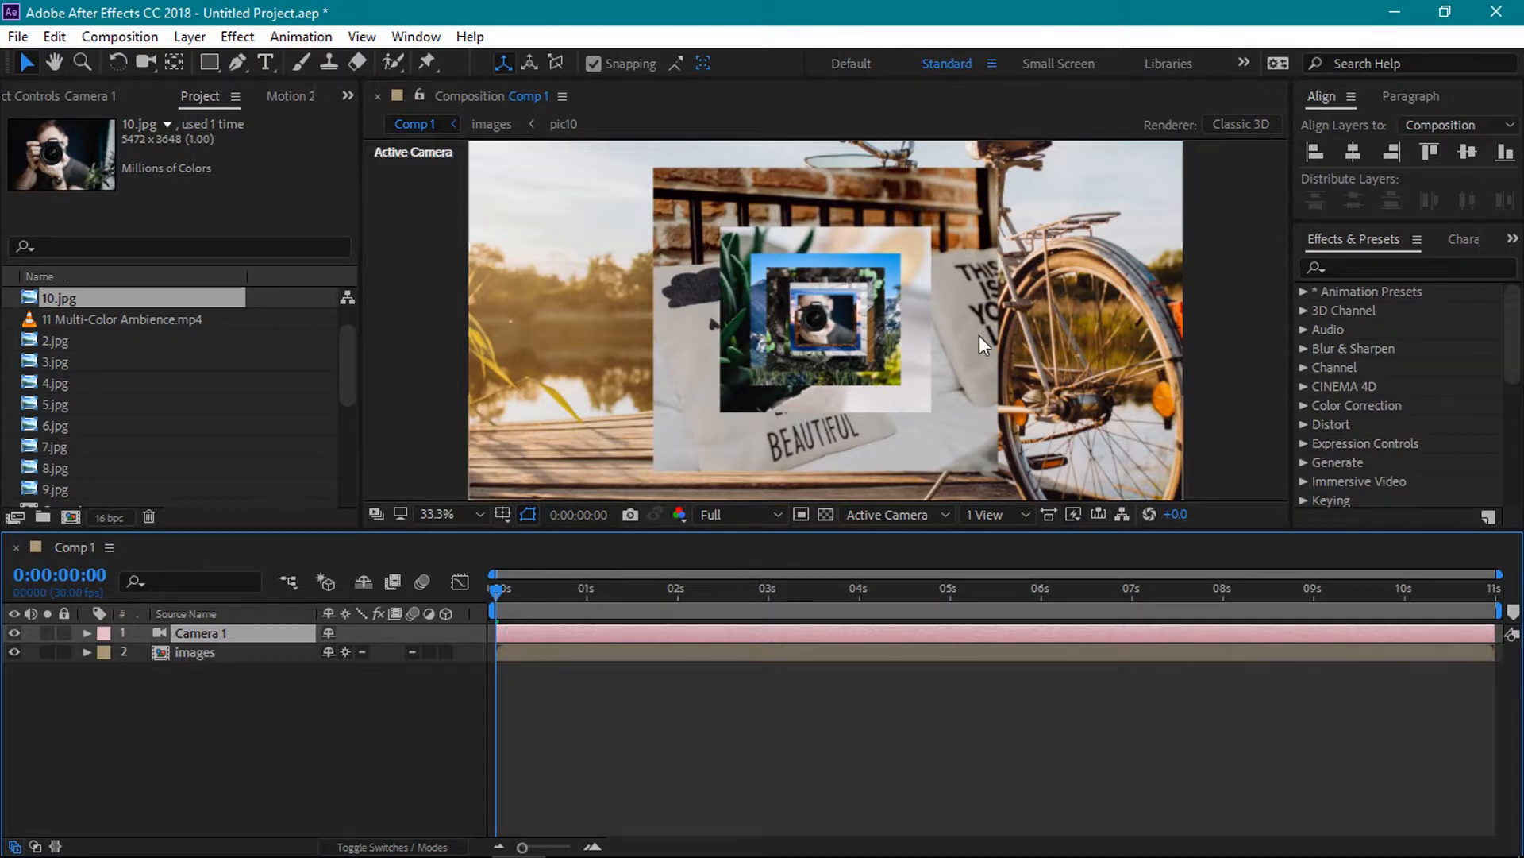
Set the preview resolution of Comp 1 to Half.
left_click_drag(538, 588, 497, 591)
left_click(706, 516)
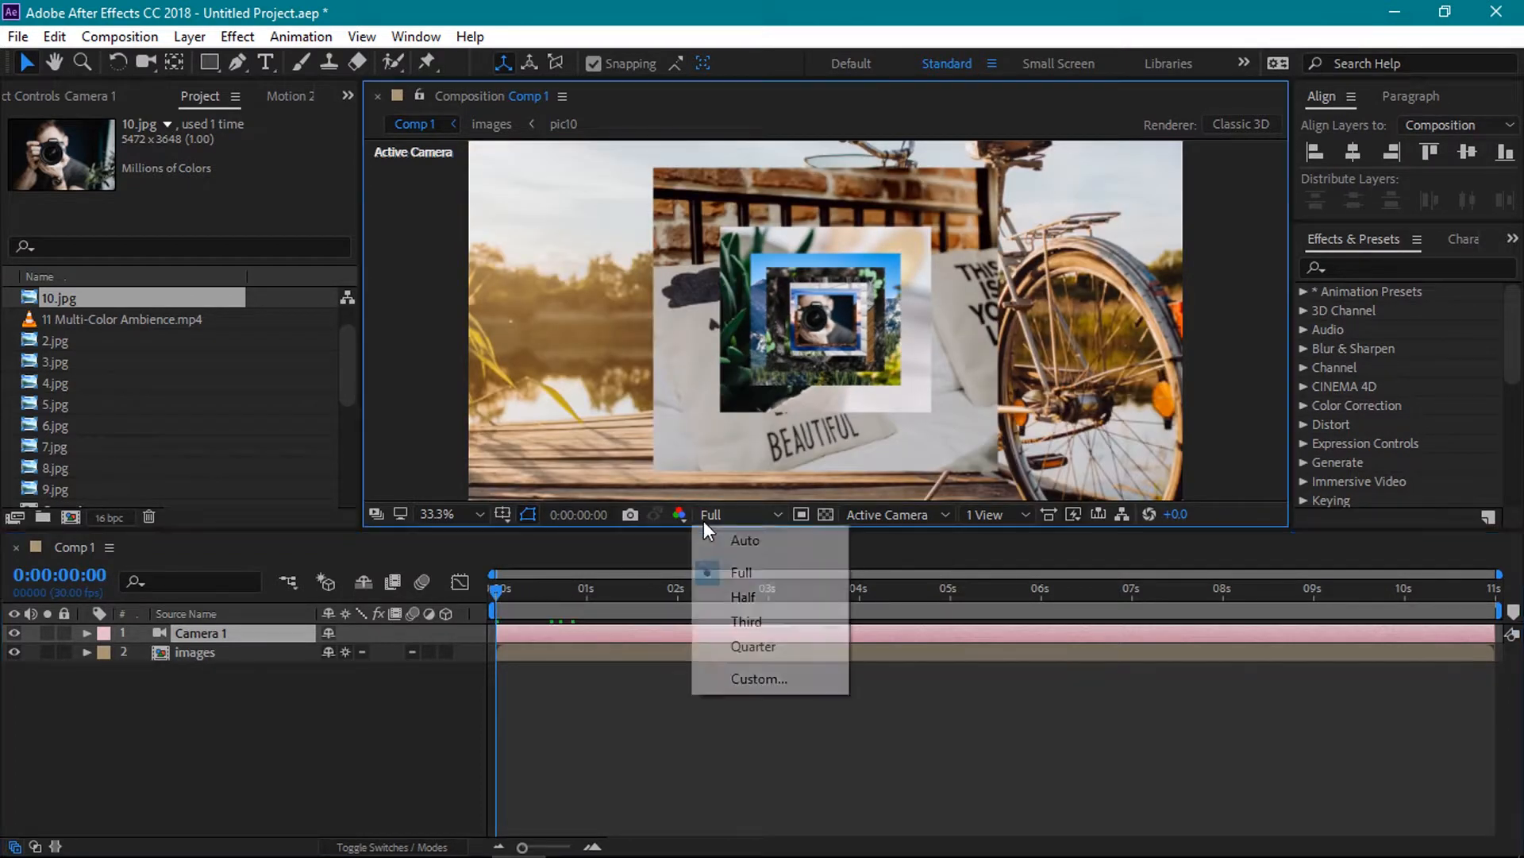
left_click(743, 597)
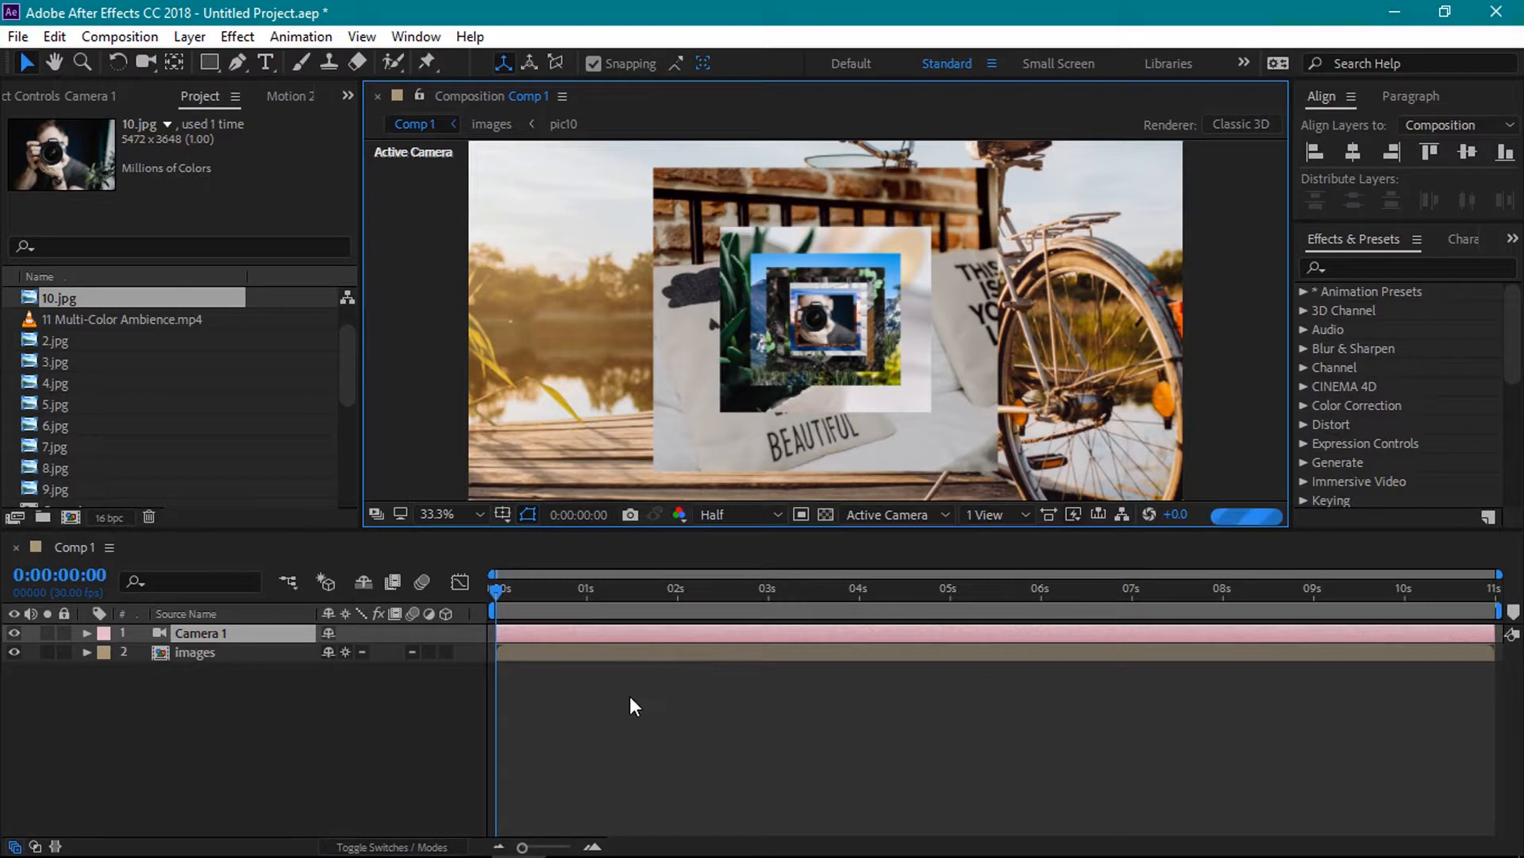
Play the camera fly-through and scrub to 0:00:07:15 to examine how the last photo is framed.
key("space")
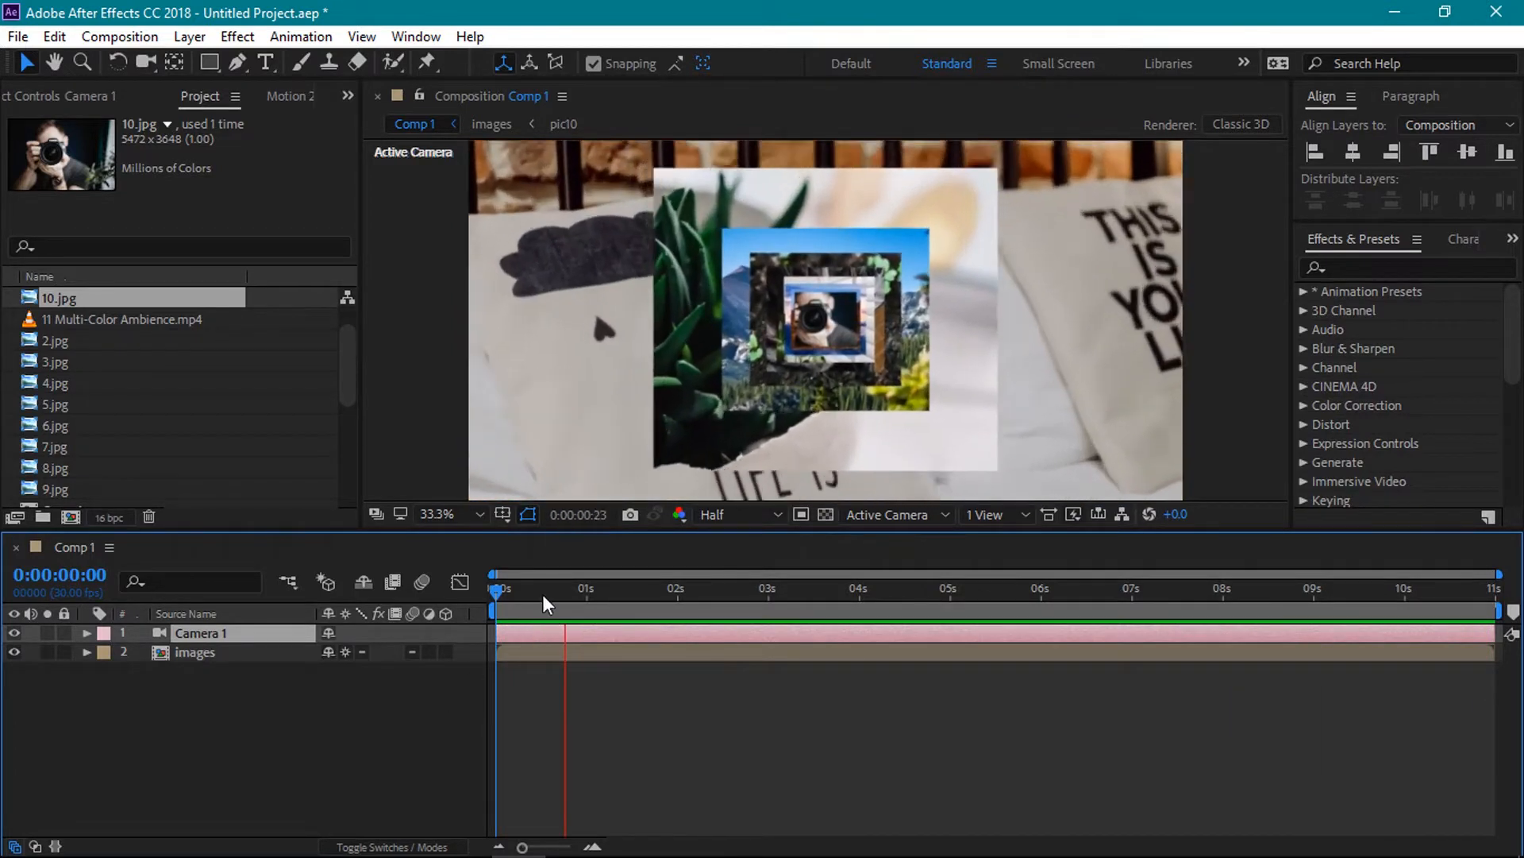
left_click(501, 590)
left_click_drag(512, 592, 1172, 694)
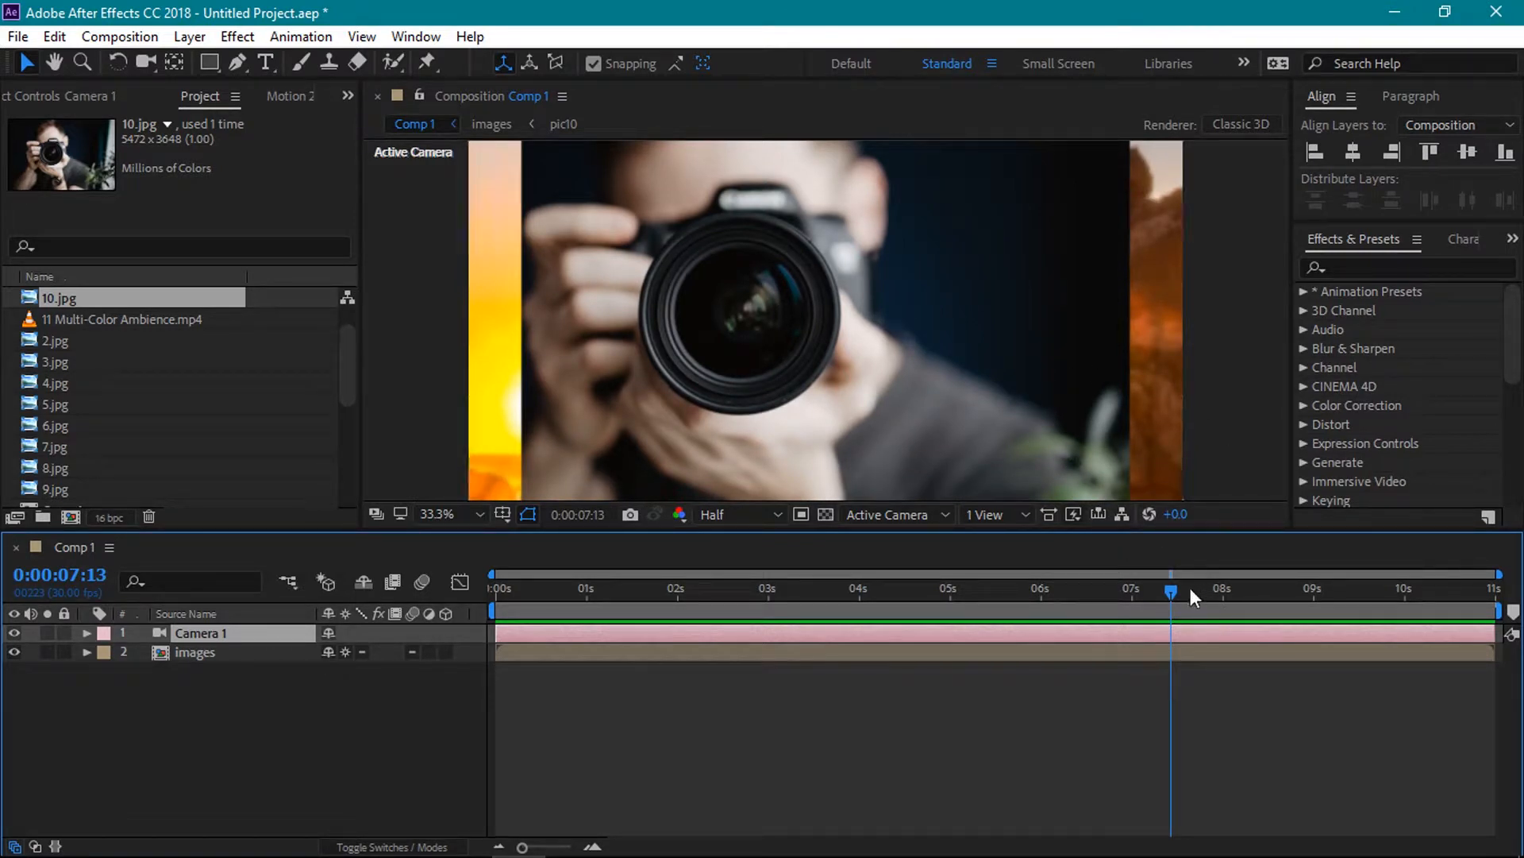
mouse_move(1174, 586)
left_mouse_down()
mouse_move(1283, 594)
mouse_move(1232, 604)
mouse_move(1287, 612)
mouse_move(1177, 612)
left_mouse_up()
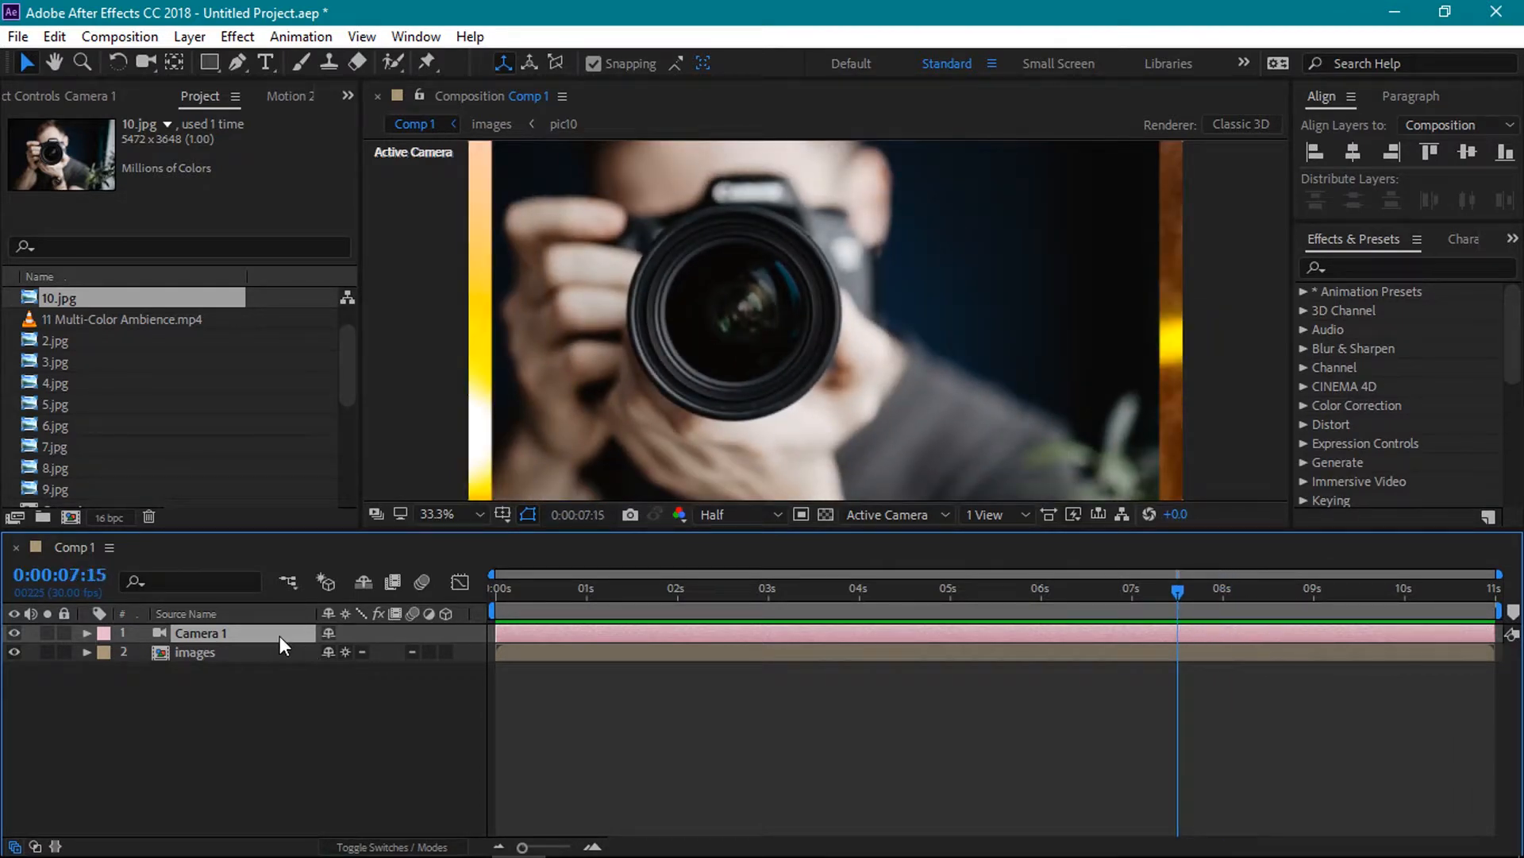
Set the Z position of Camera 1's final Position keyframe at 0:00:10:29 to -1000.
key("p")
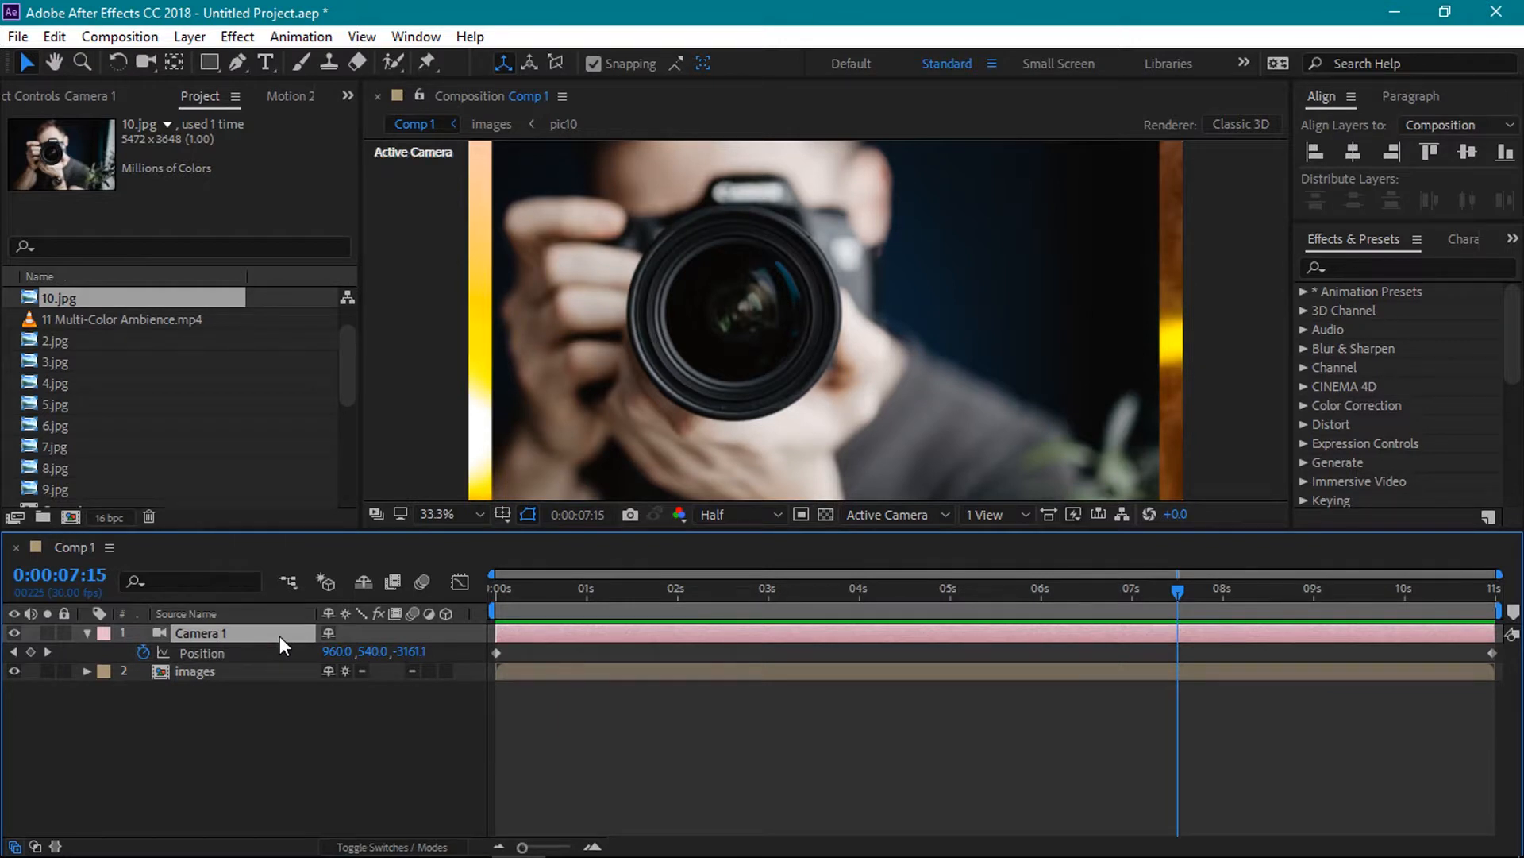
left_click(1493, 652)
left_click_drag(1177, 591, 1492, 591)
left_click(403, 651)
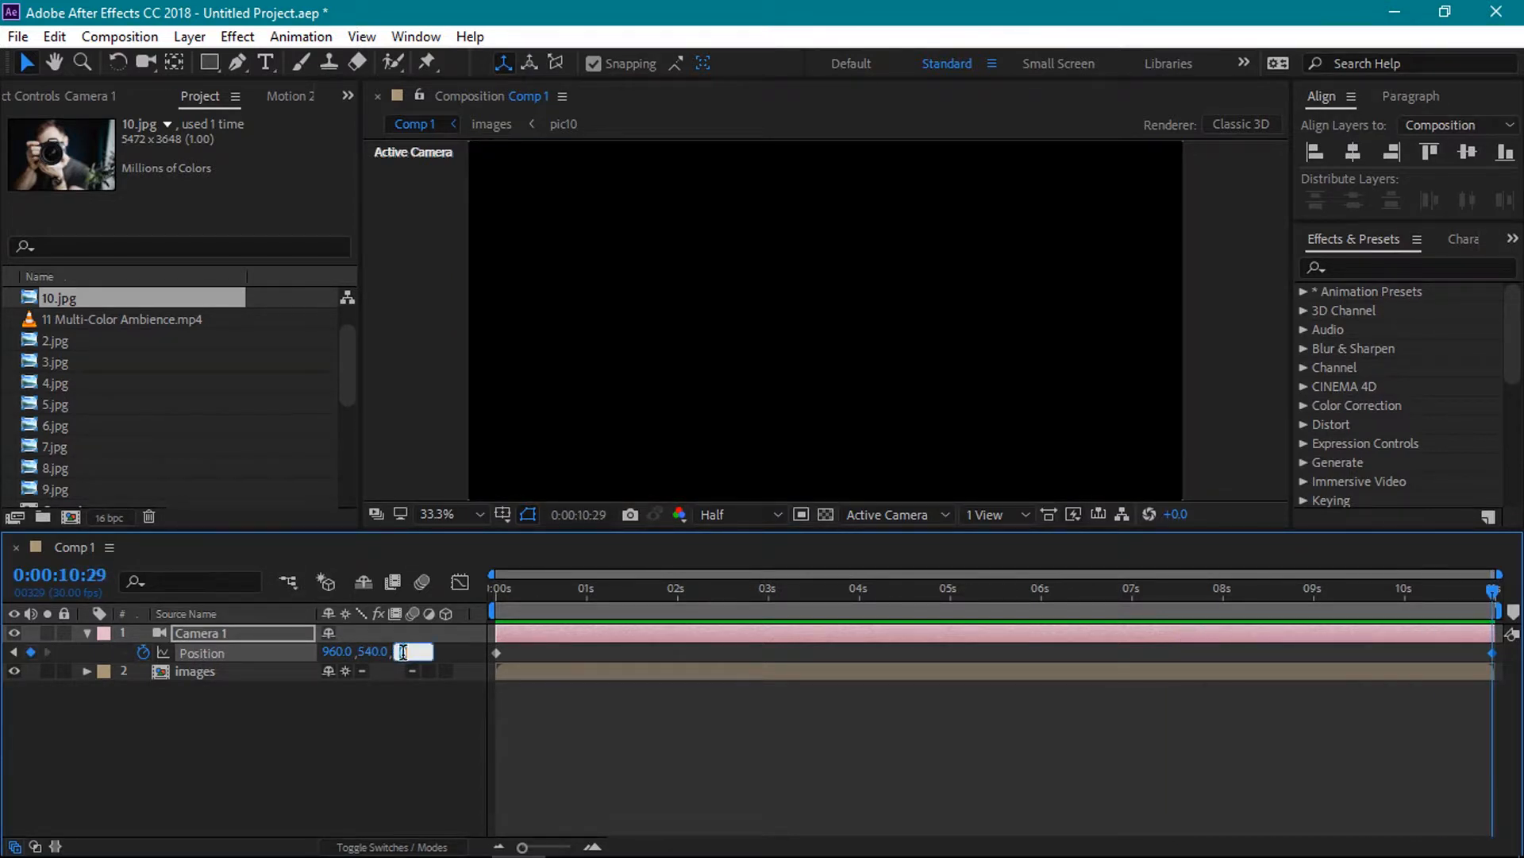
type("-1000")
key("Return")
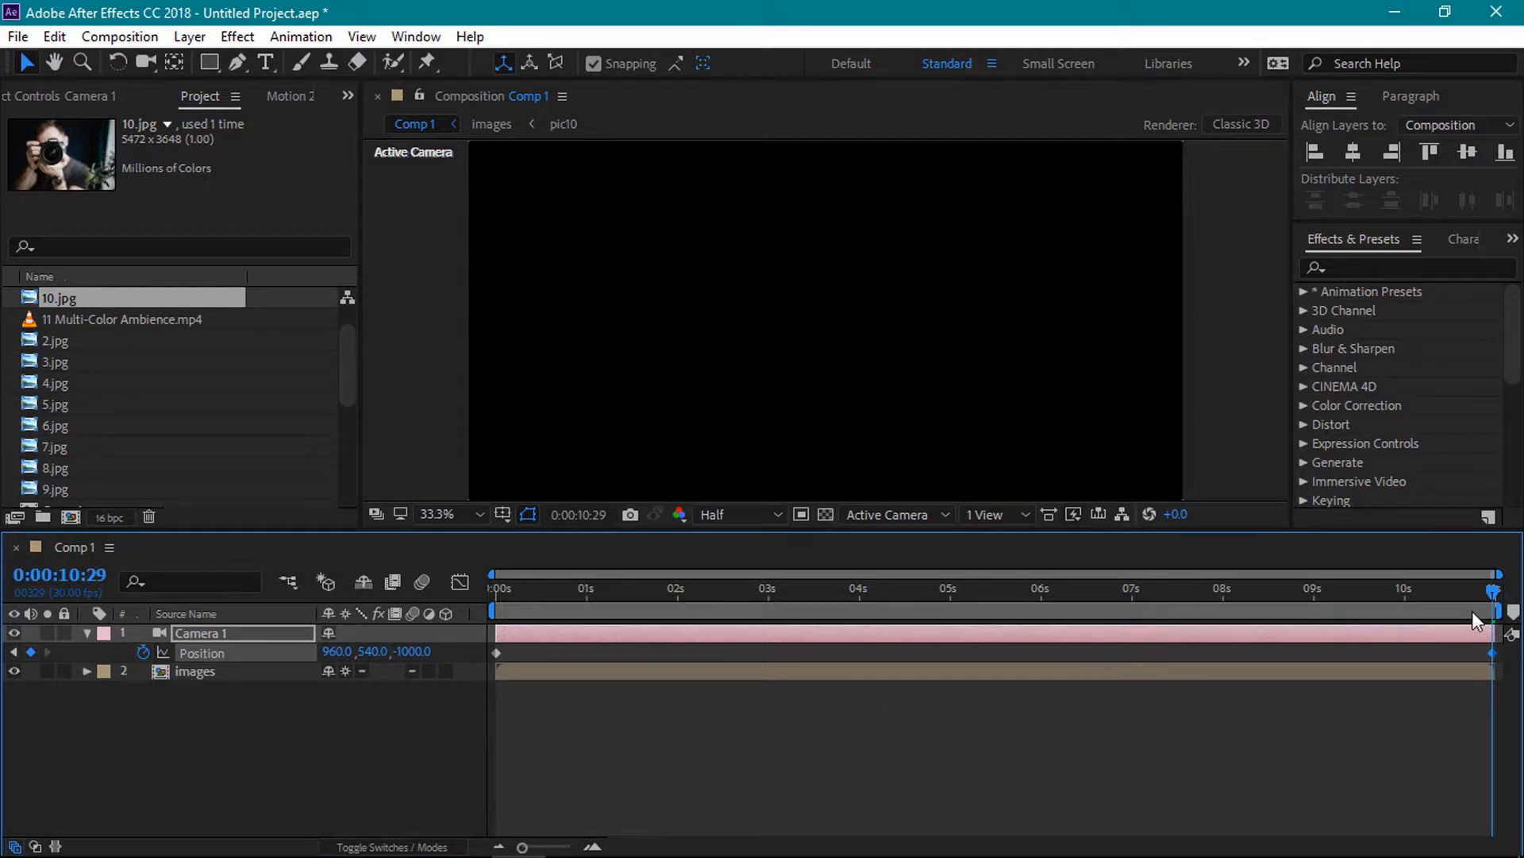
Replace Camera 1's end Position keyframe with a new one added at 0:00:08:17 and moved to the end of the timeline.
left_click_drag(1492, 591, 1274, 614)
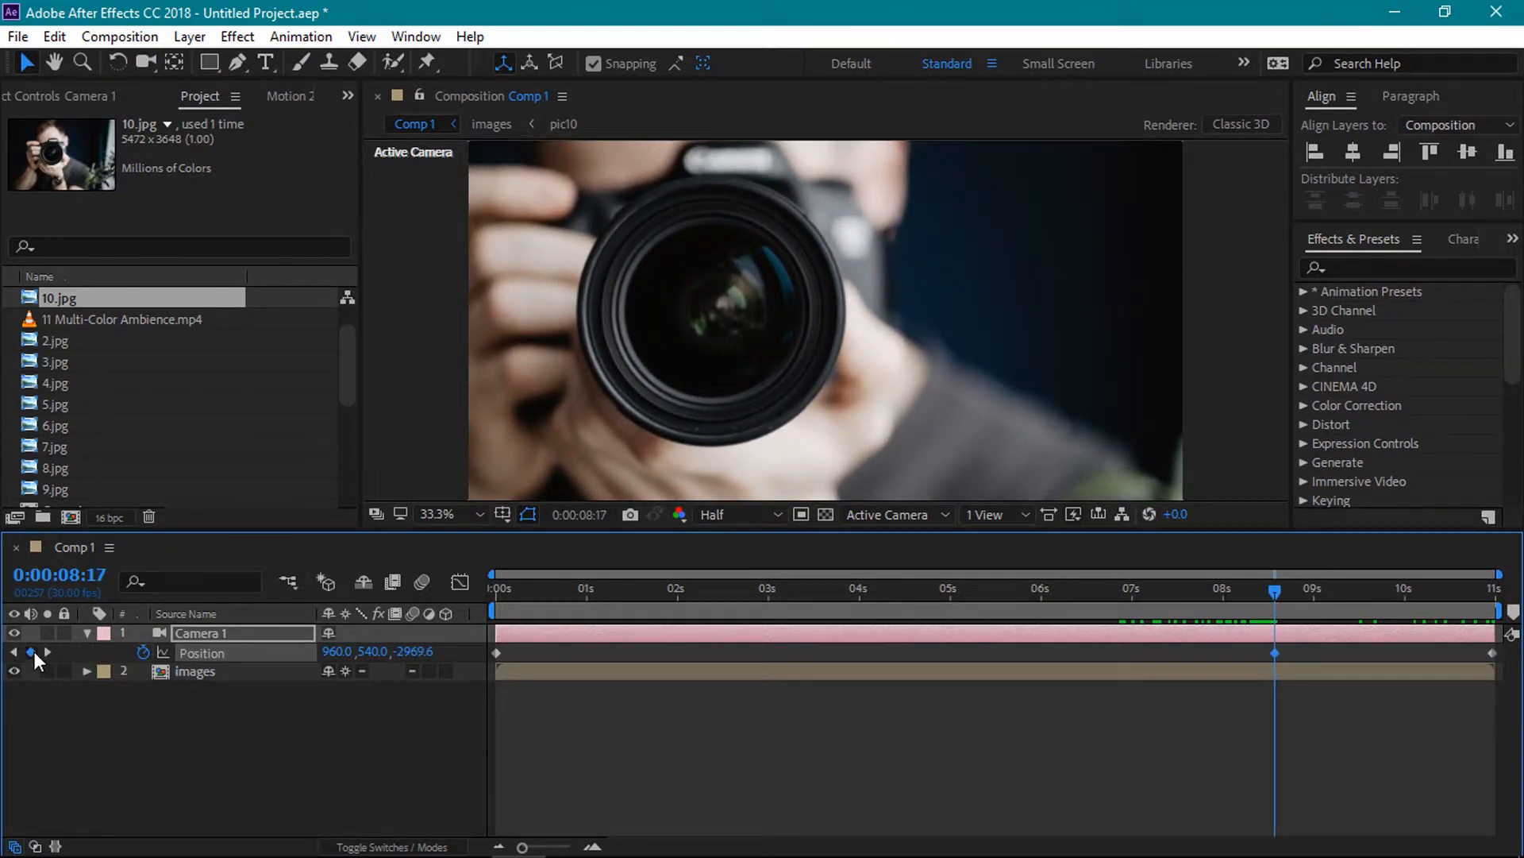
left_click(1493, 653)
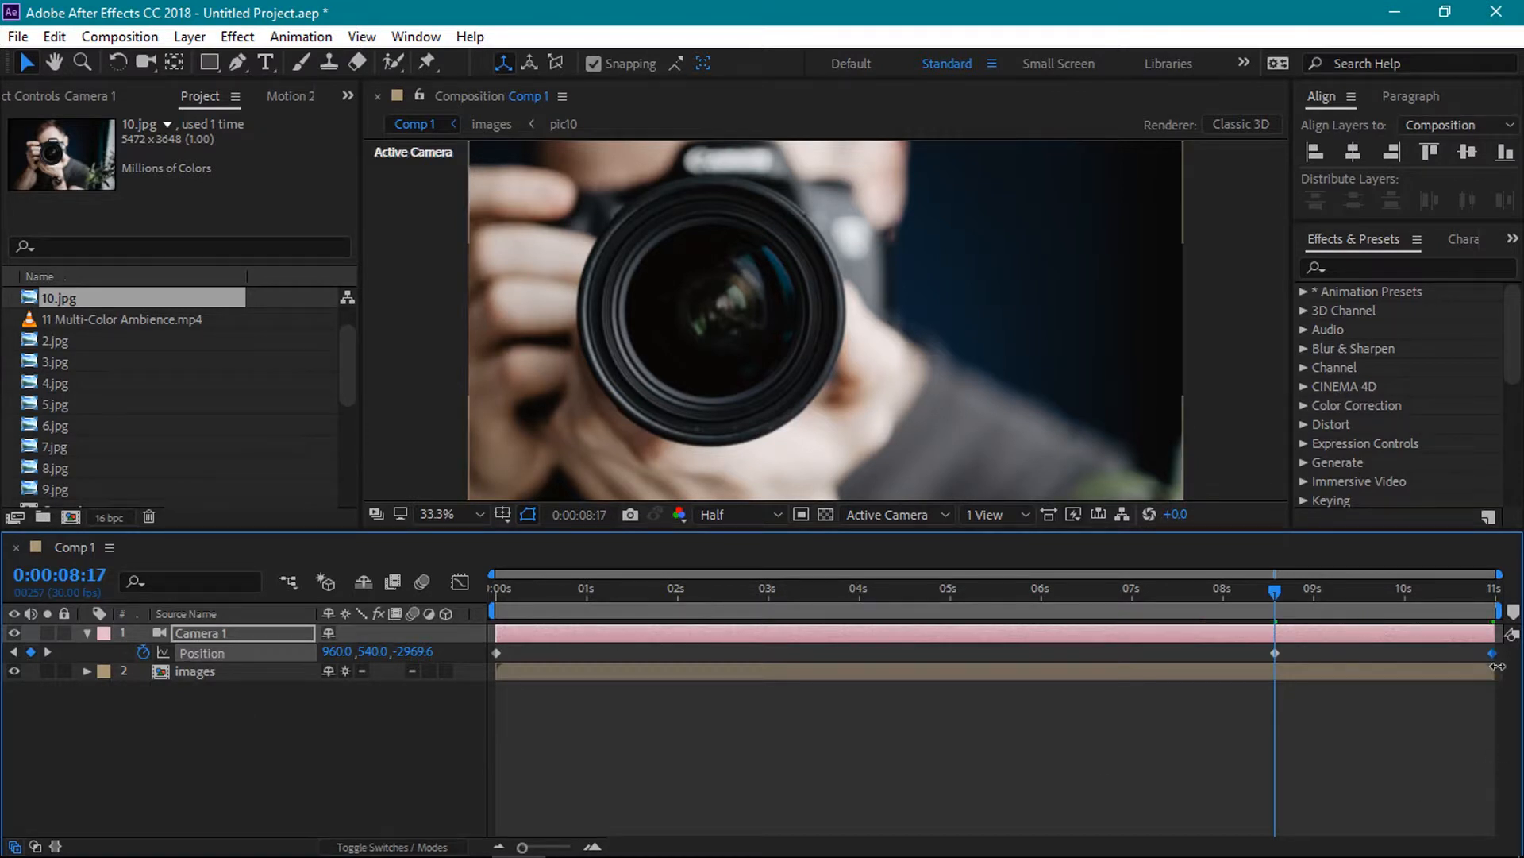
key("Delete")
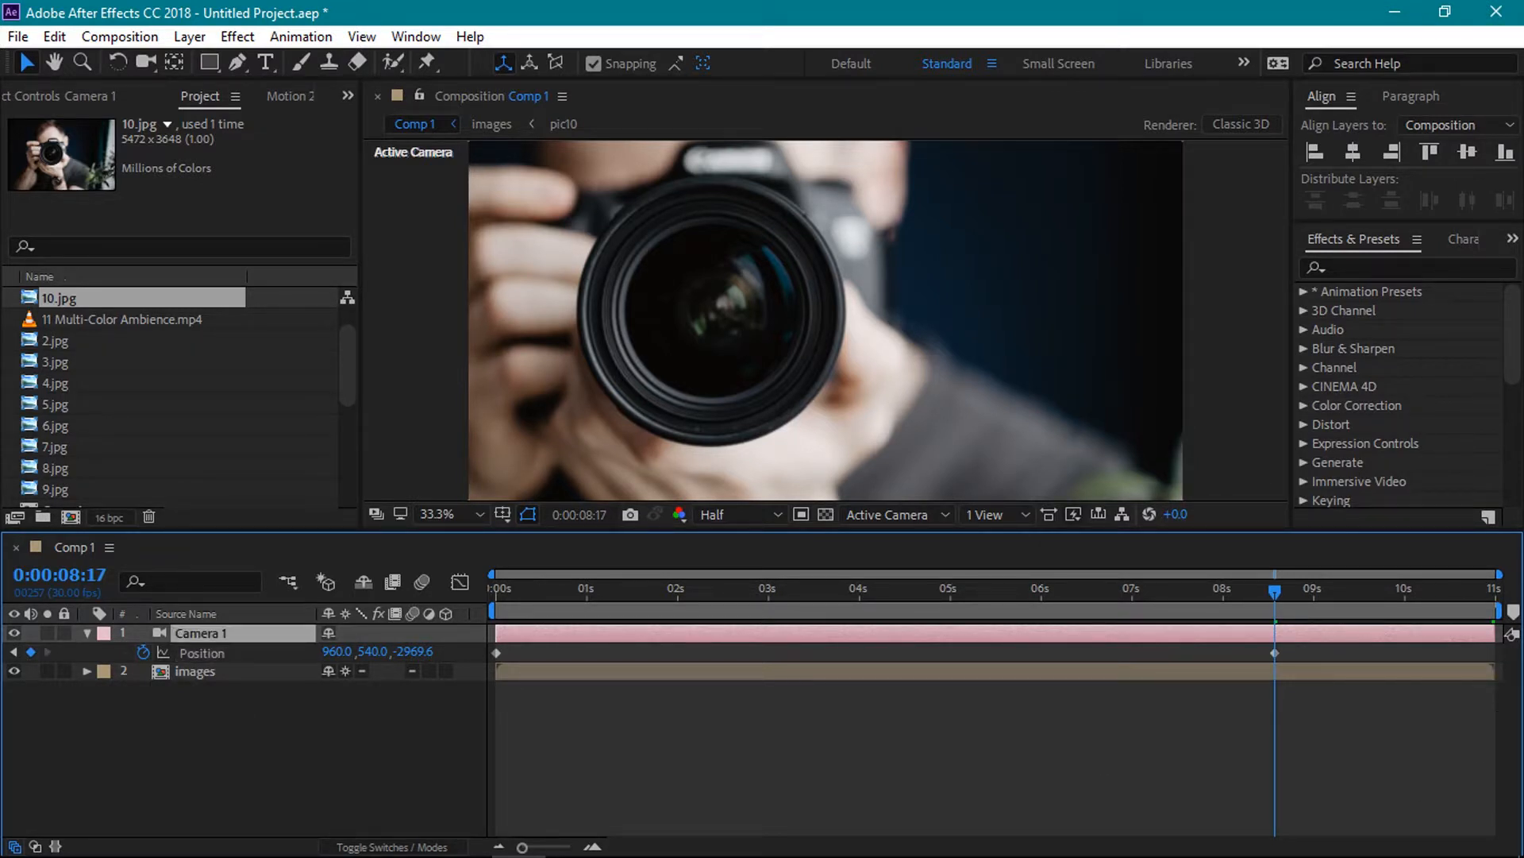
left_click(1274, 652)
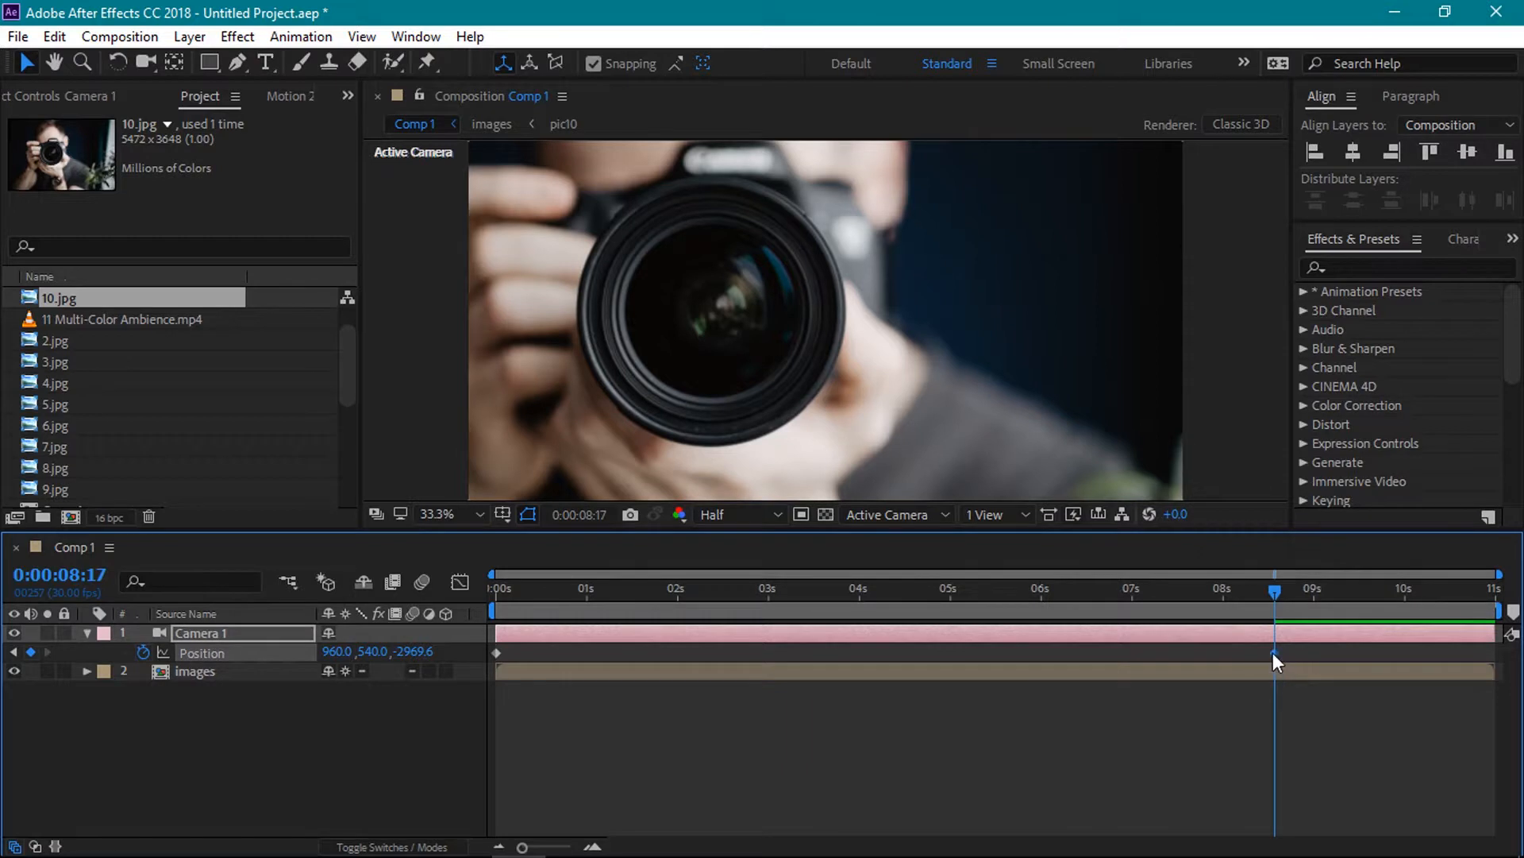
left_click_drag(1480, 664, 1494, 664)
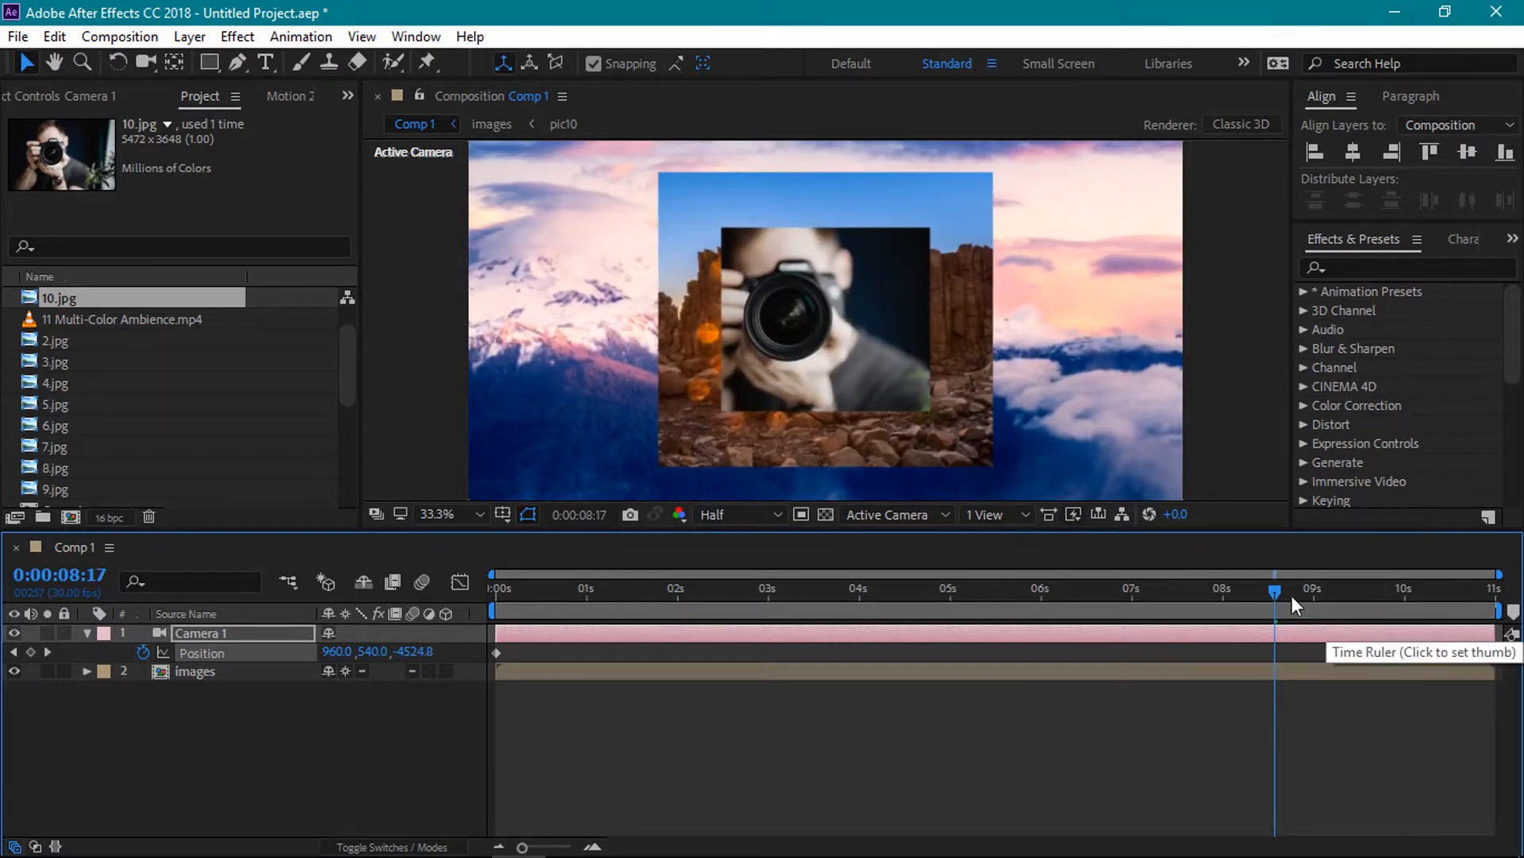
Move Camera 1's last Position keyframe to 6 seconds and apply Easy Ease to both Position keyframes.
left_click_drag(1278, 588, 486, 608)
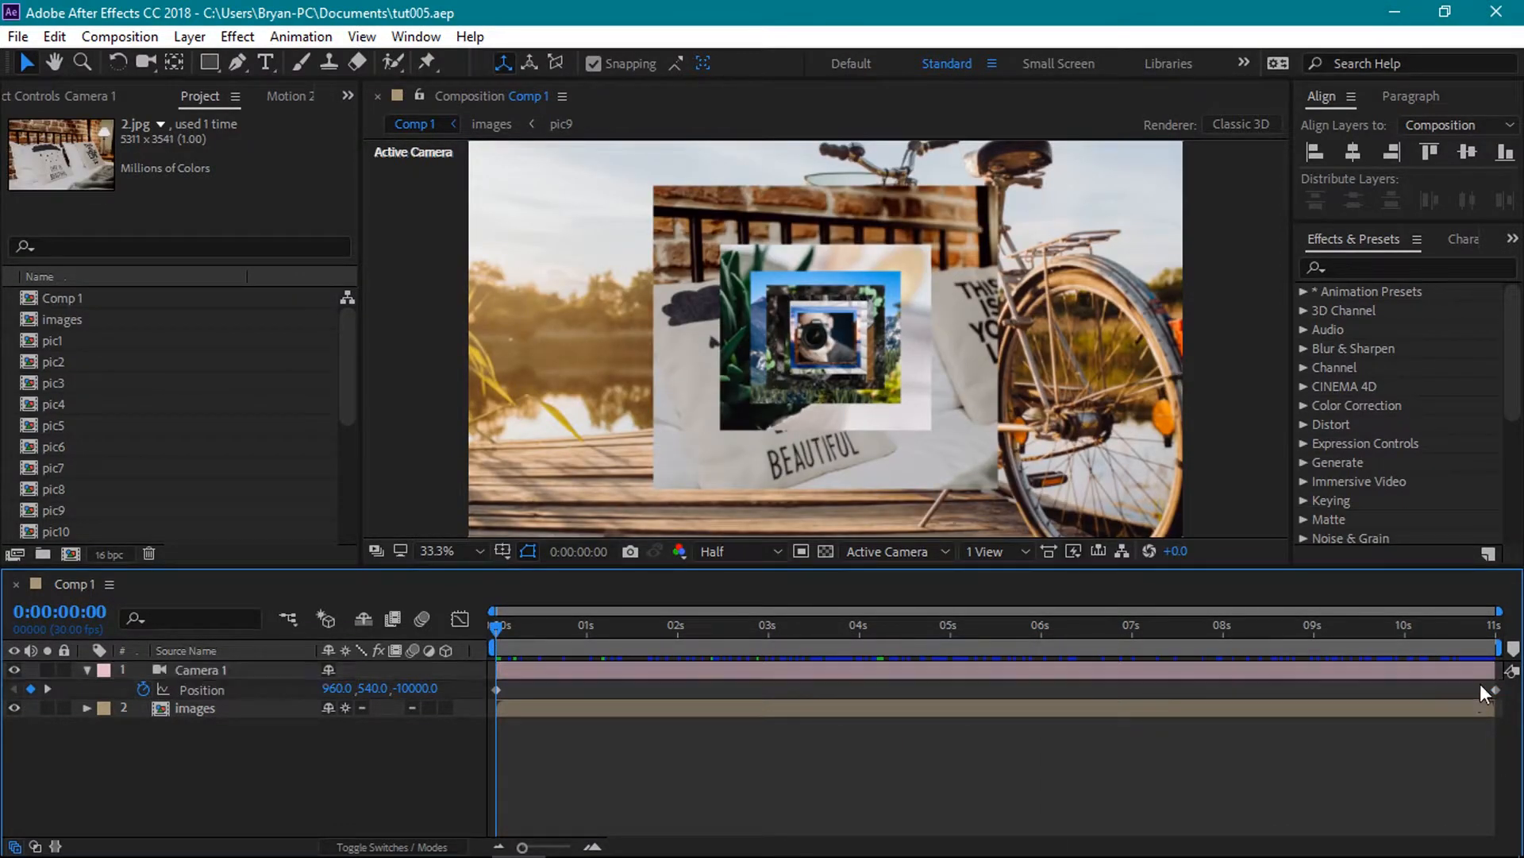
left_click_drag(1501, 698, 515, 696)
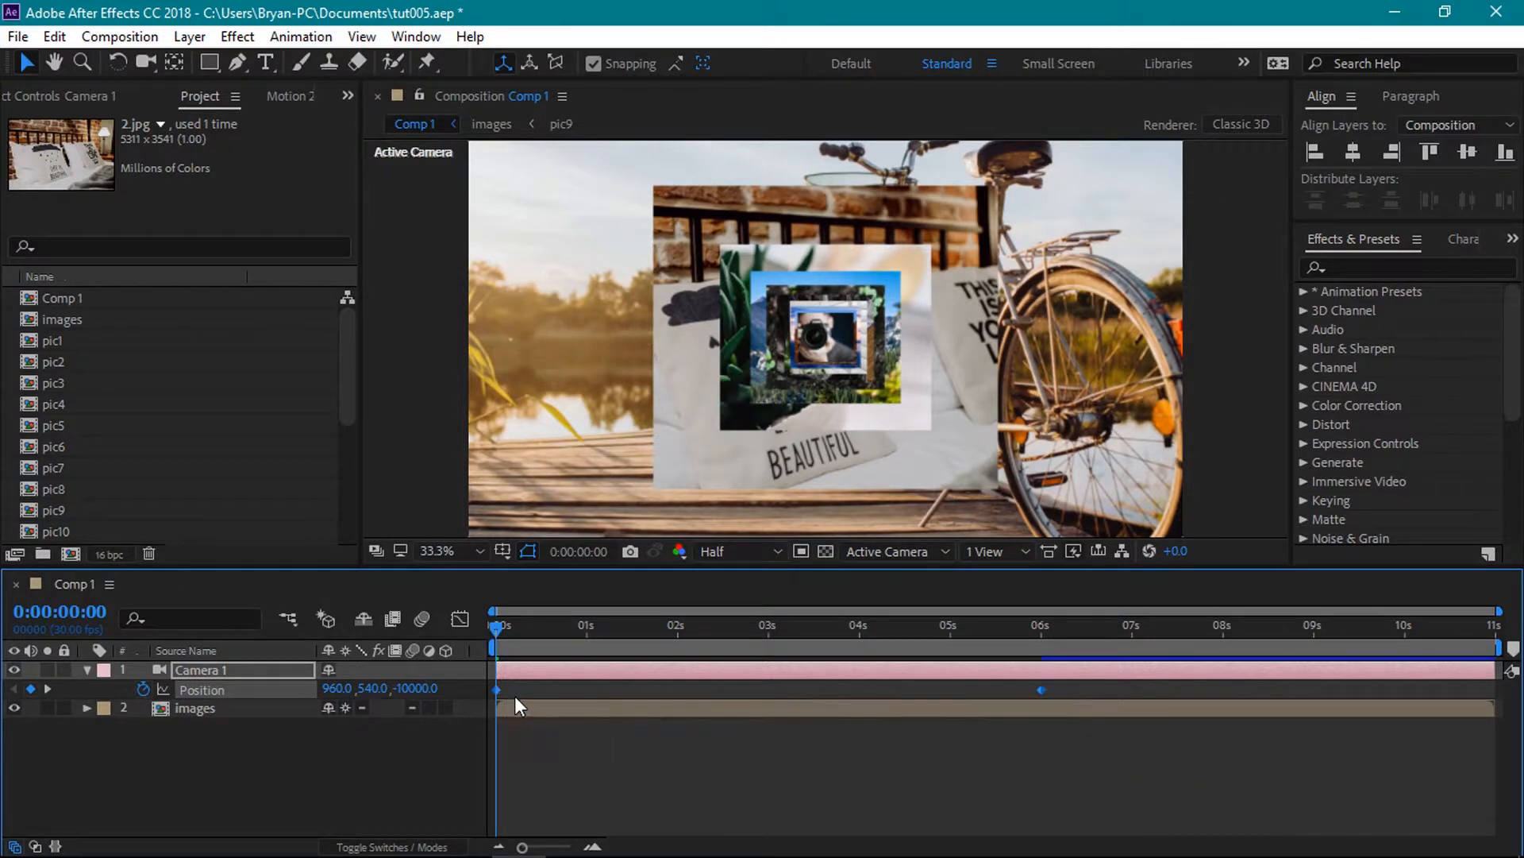
right_click(498, 689)
mouse_move(603, 671)
left_click(802, 525)
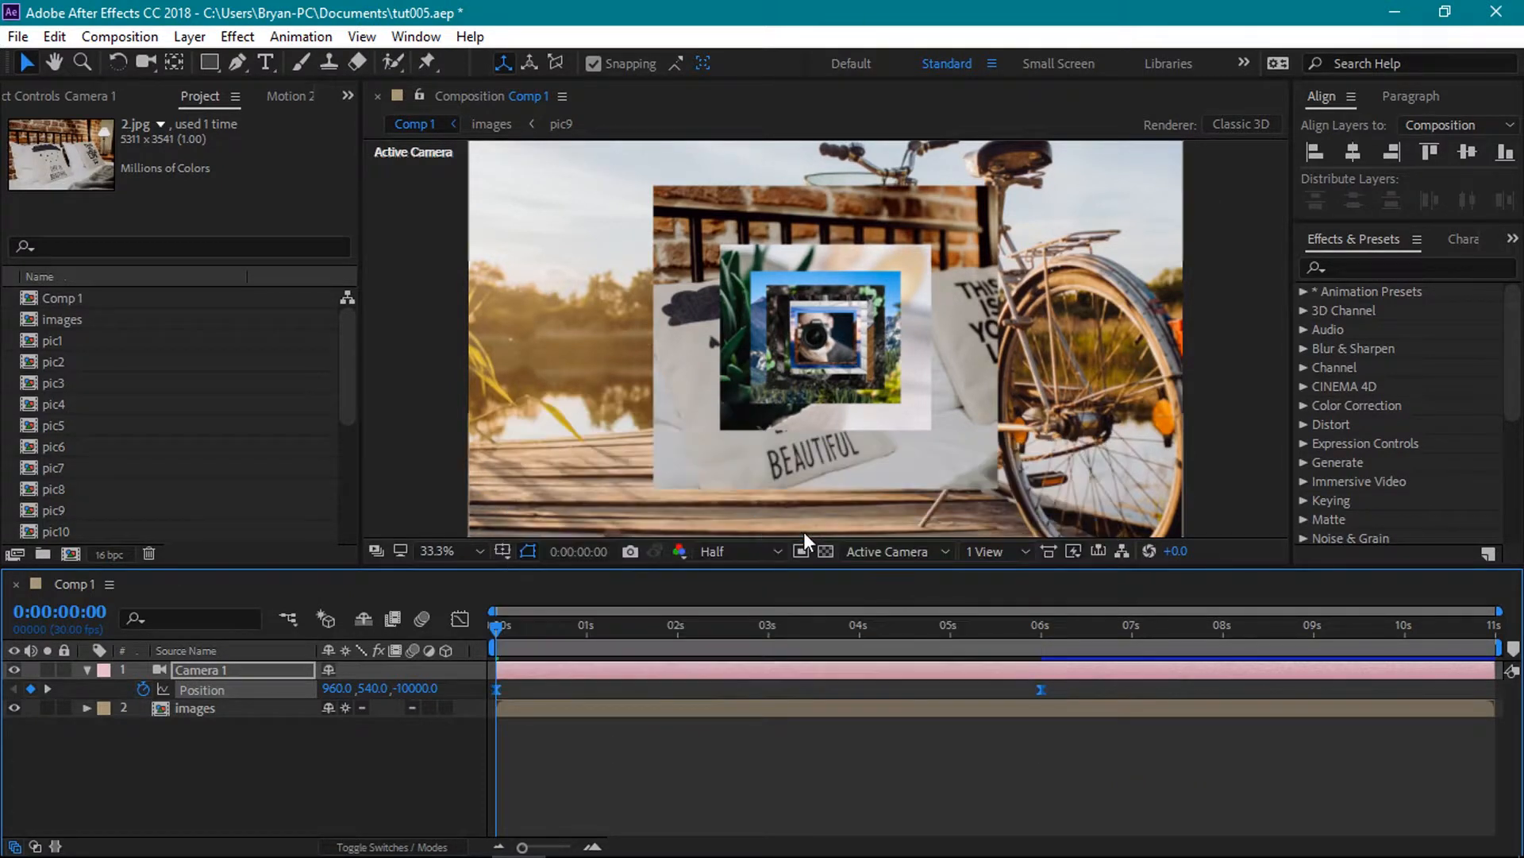
Reshape Camera 1's Position speed graph by extending the start handle to about 2.5 s and the end handle to about 4.6 s, and scrub the result.
left_click(458, 620)
left_click_drag(1069, 759, 959, 799)
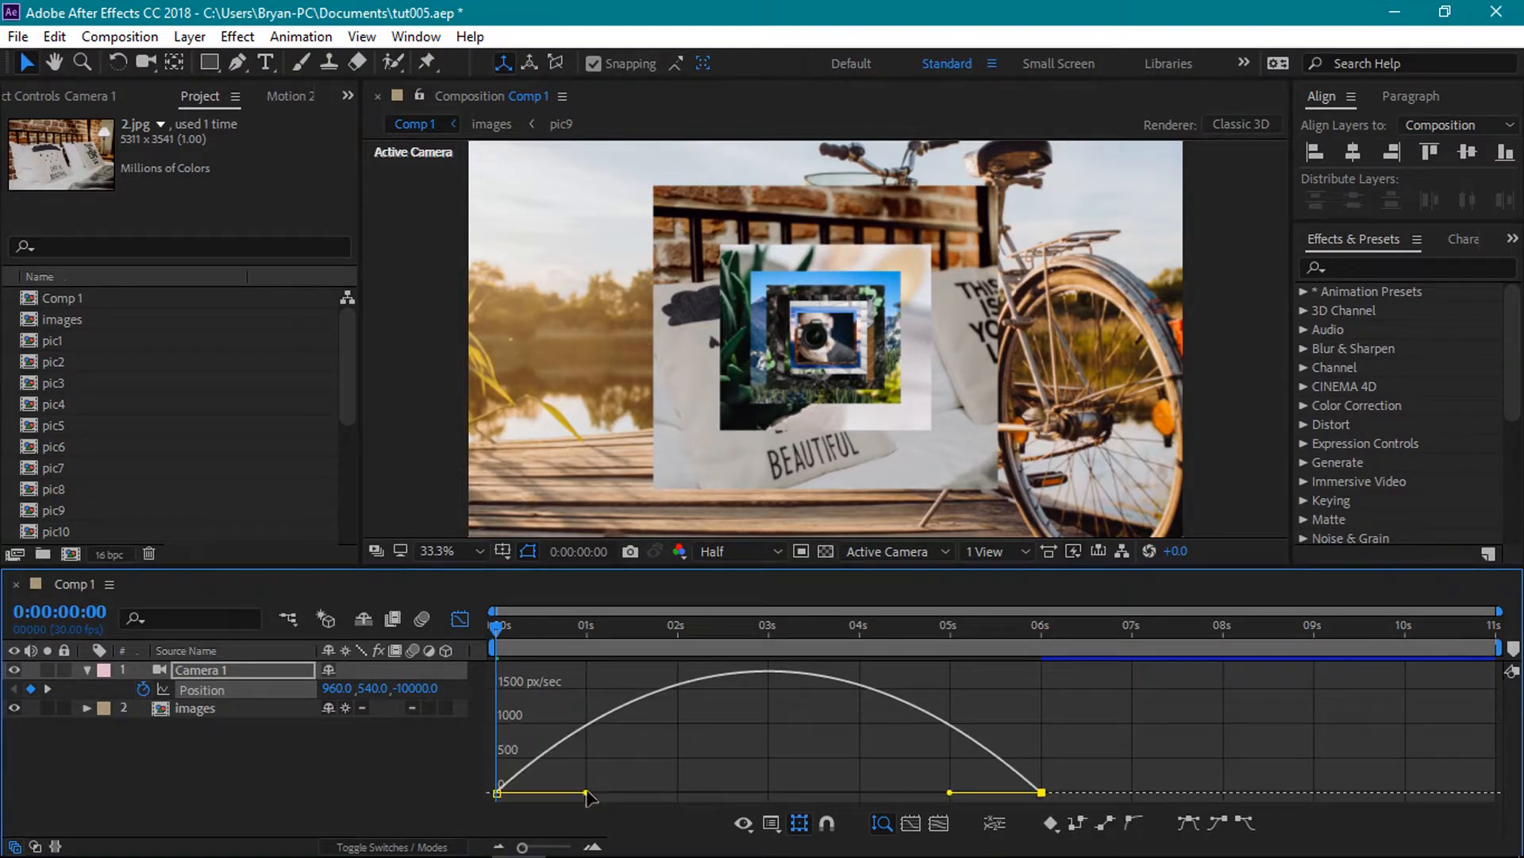
left_click_drag(586, 792, 716, 794)
left_click_drag(950, 792, 921, 794)
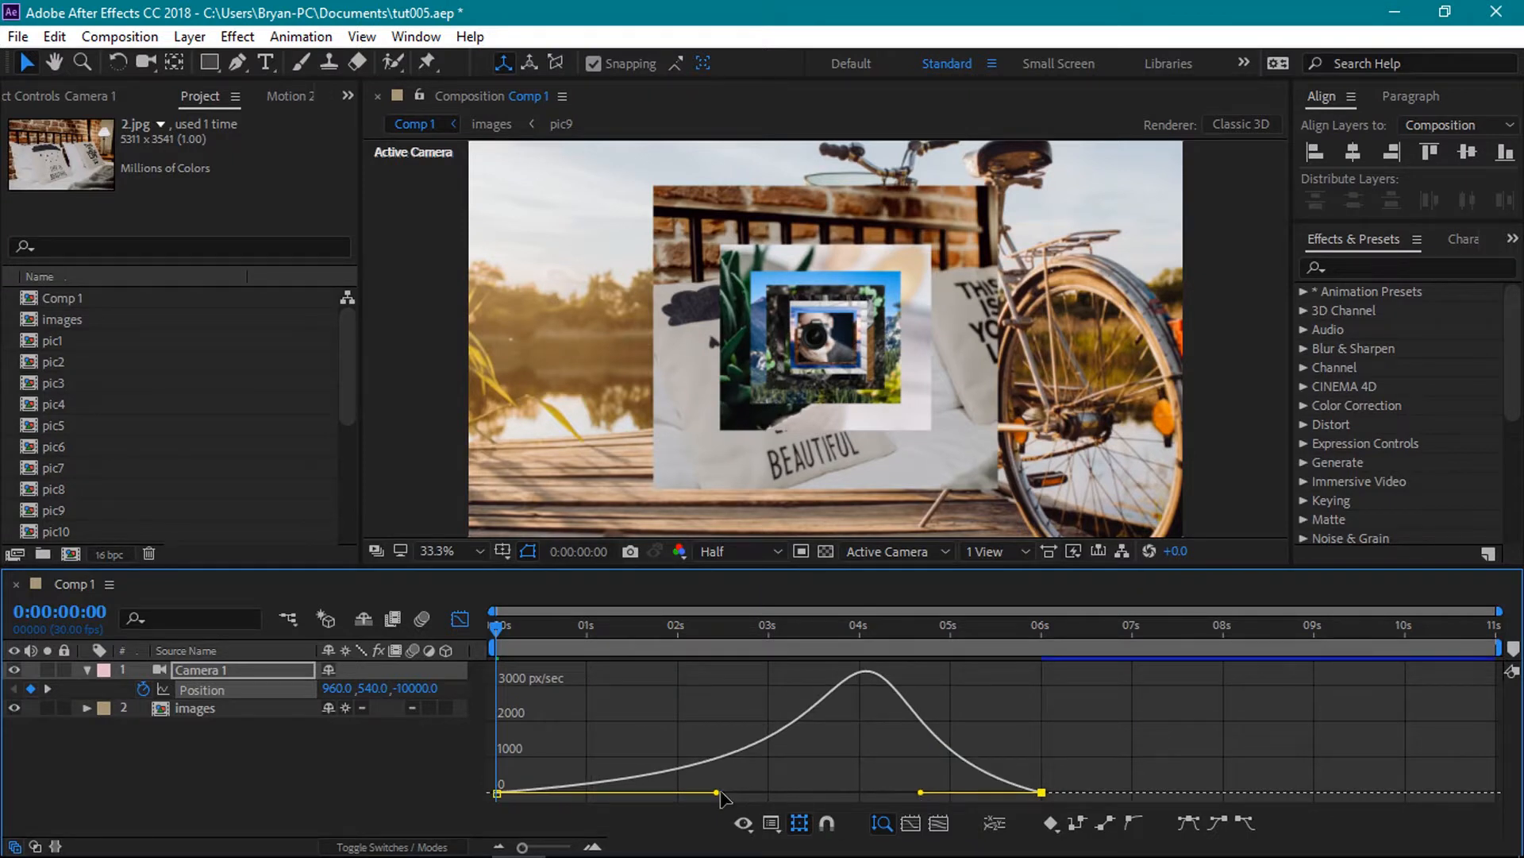
left_click_drag(716, 793, 724, 793)
left_click_drag(920, 794, 914, 794)
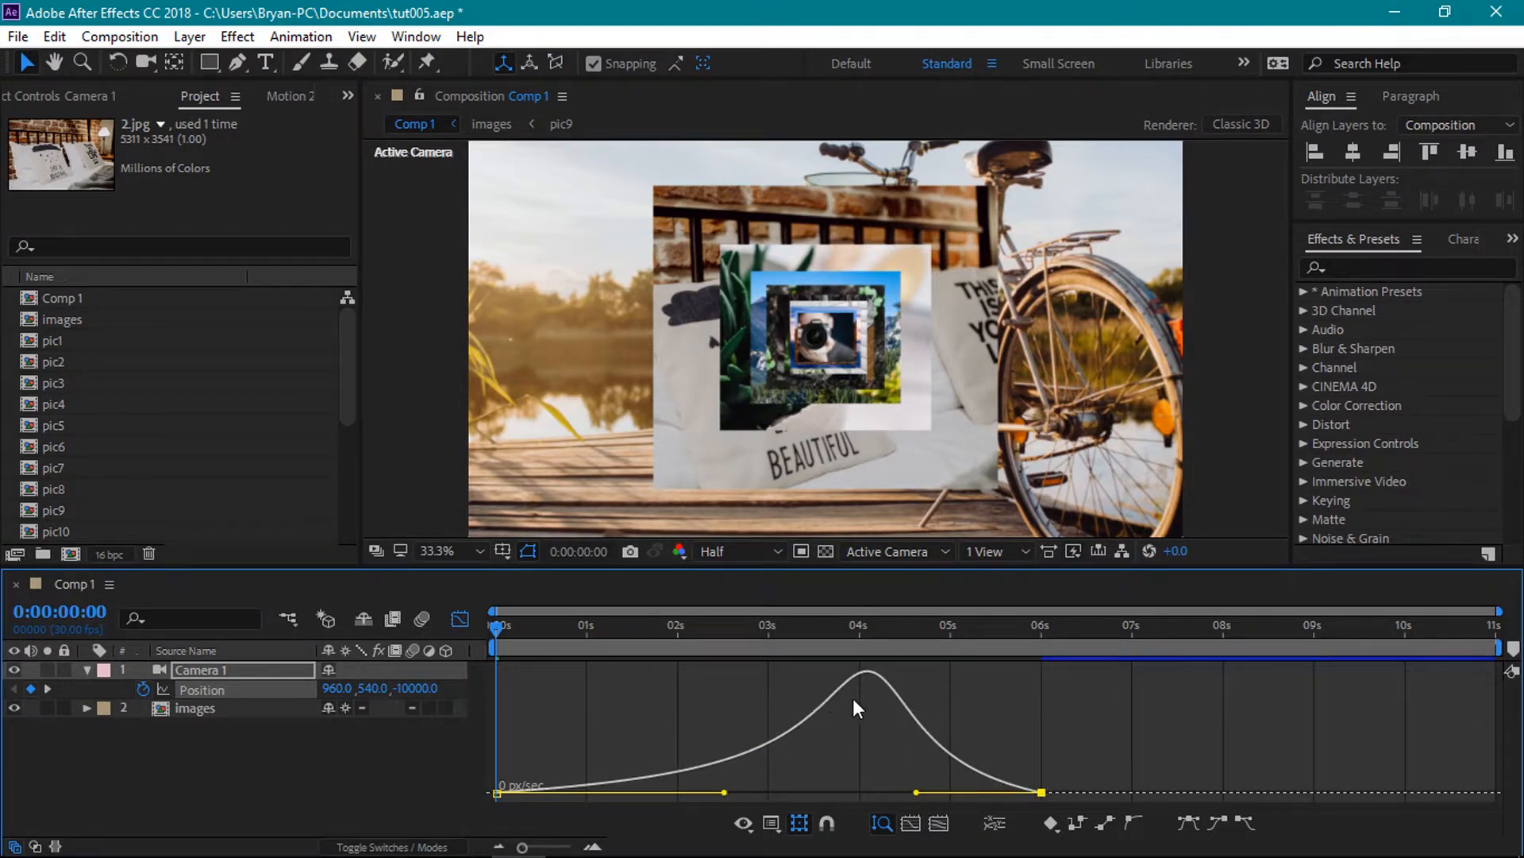
left_click(459, 620)
left_click_drag(498, 628, 860, 664)
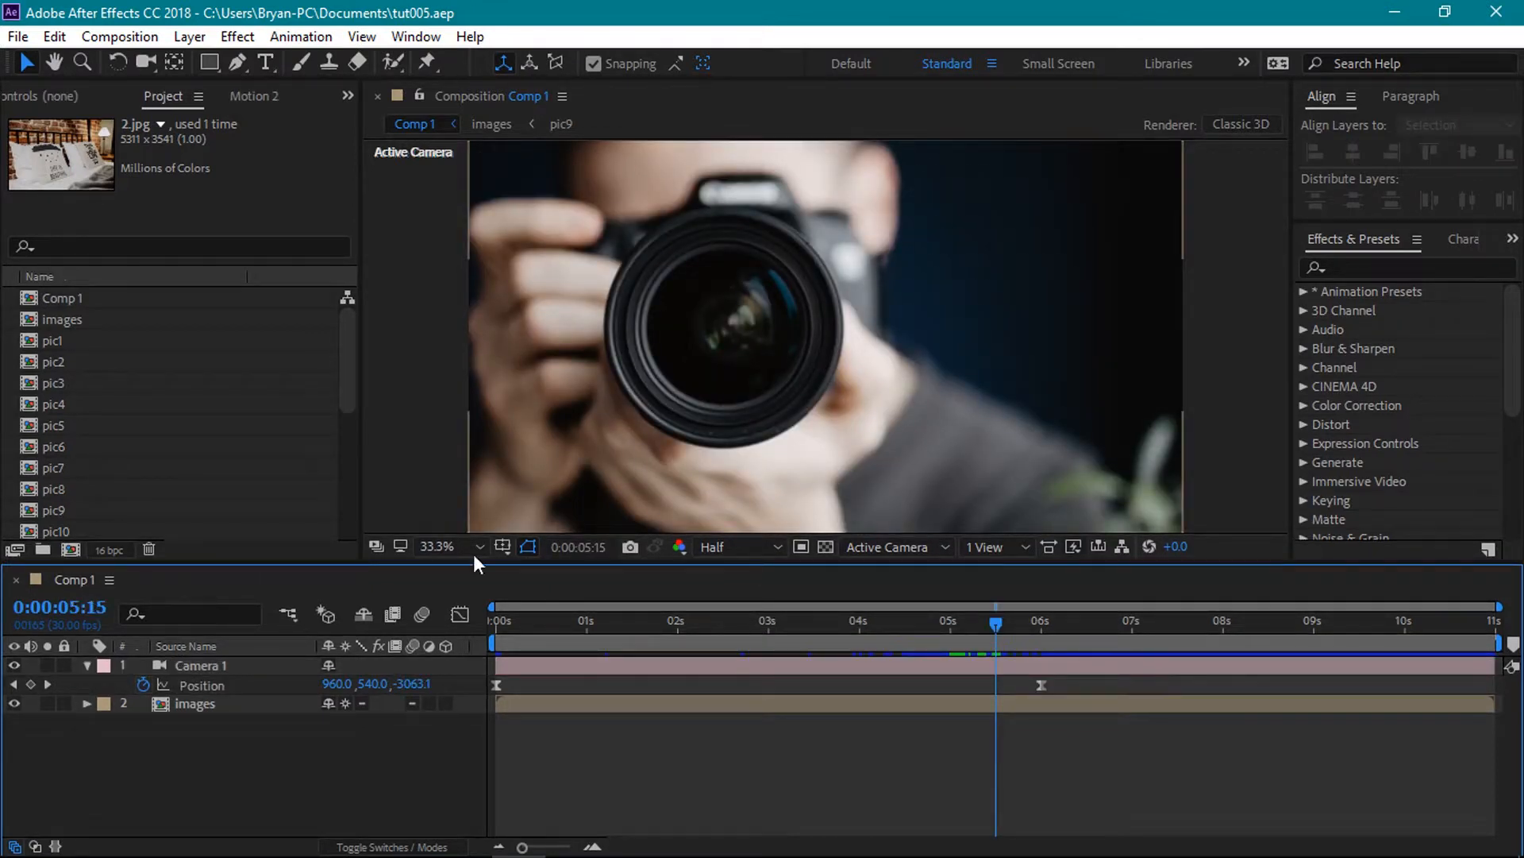
Open the images composition, check the Position of the pic10 layer, and return to Comp 1.
double_click(231, 704)
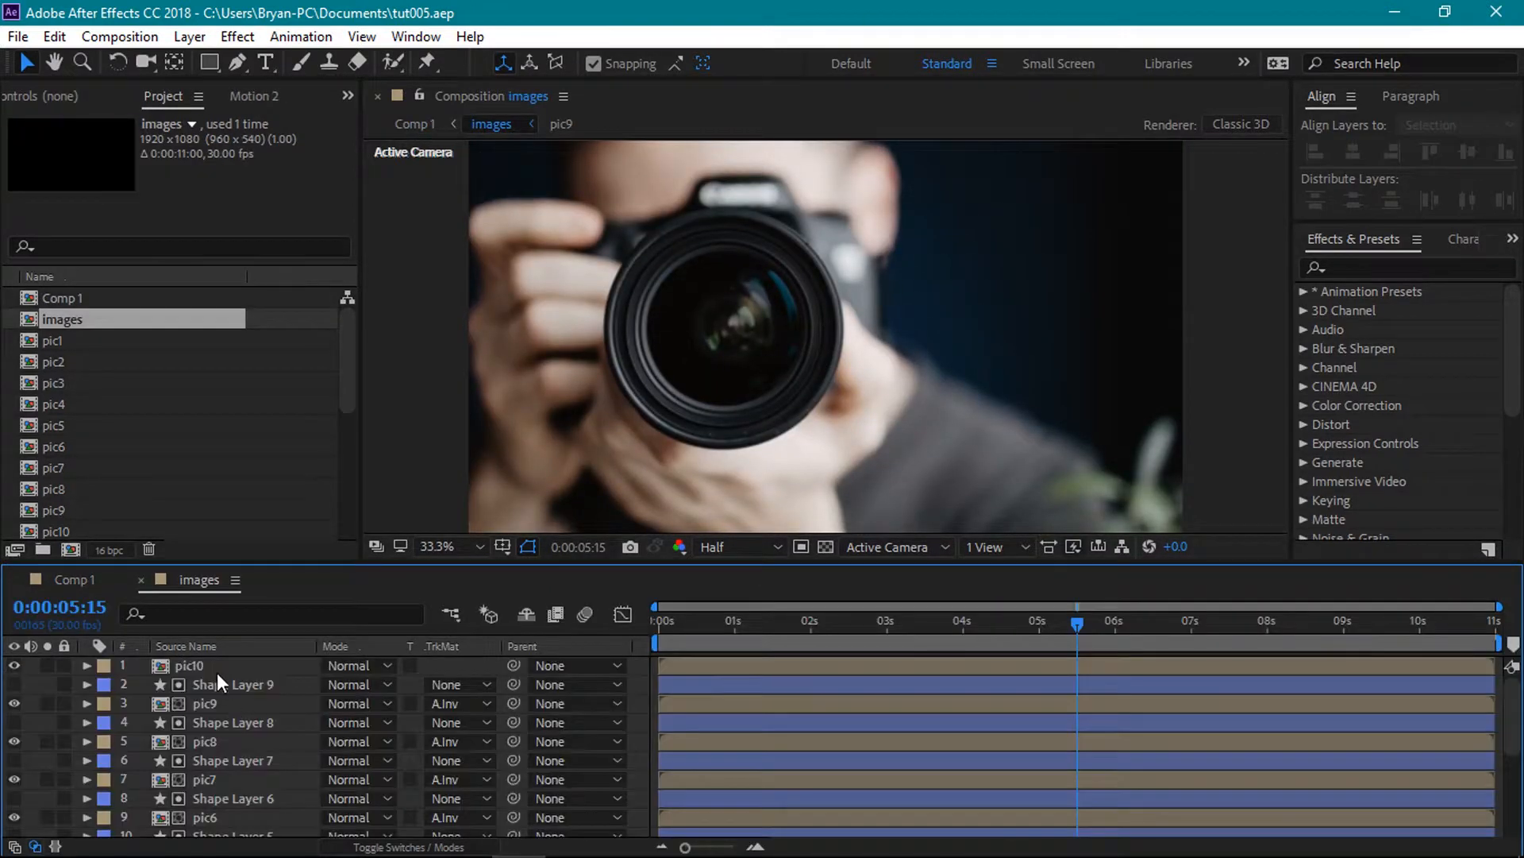
left_click(212, 664)
key("p")
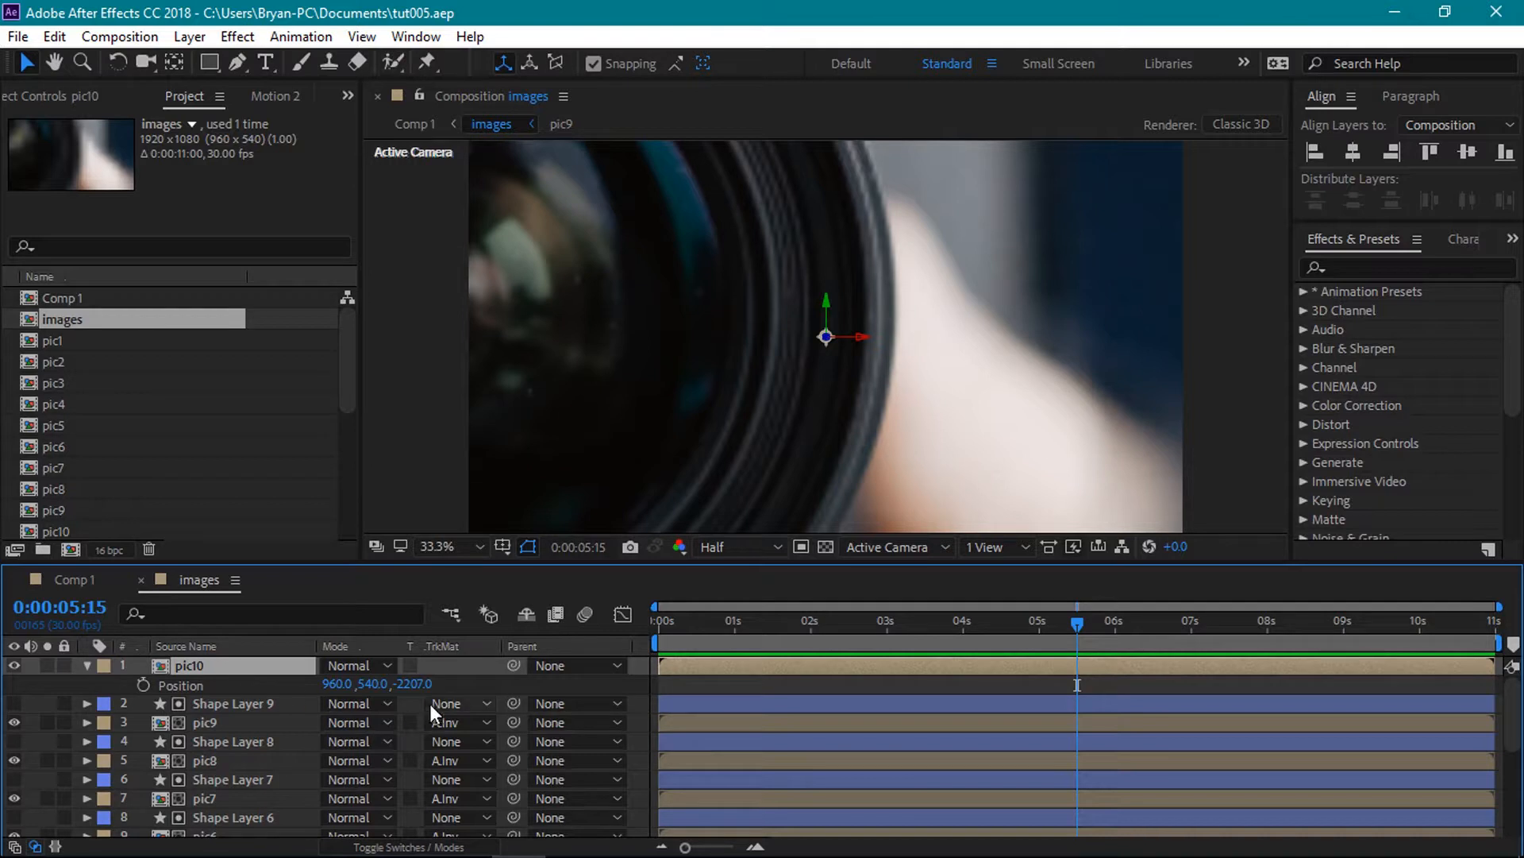
left_click(70, 579)
Draw a square about 297 px wide near the frame's centre in Comp 1, with no fill and a 32 px stroke coloured 0FEF97.
left_click(149, 778)
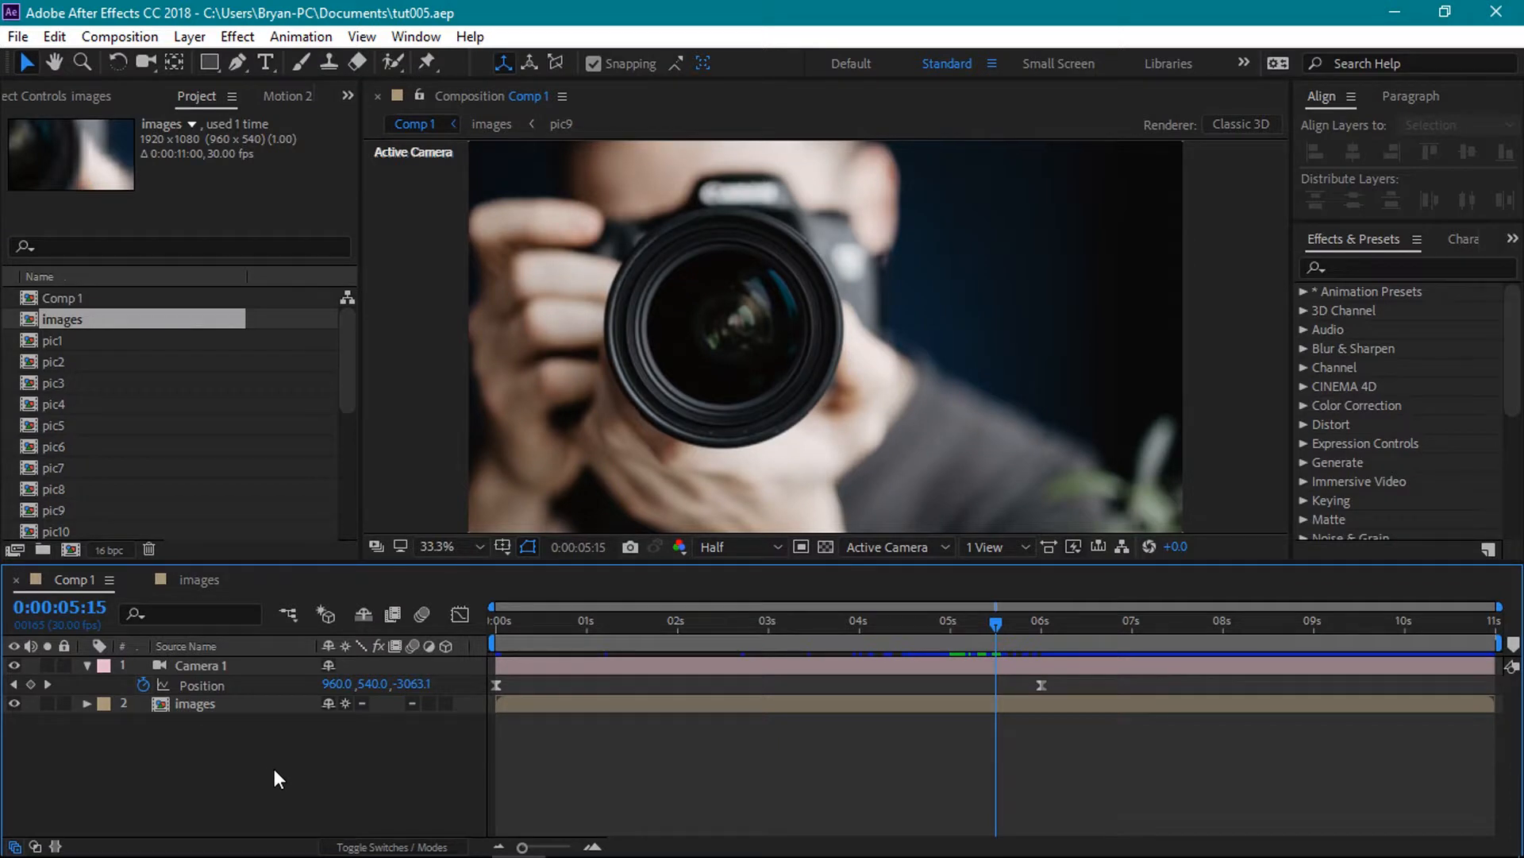
left_click(204, 63)
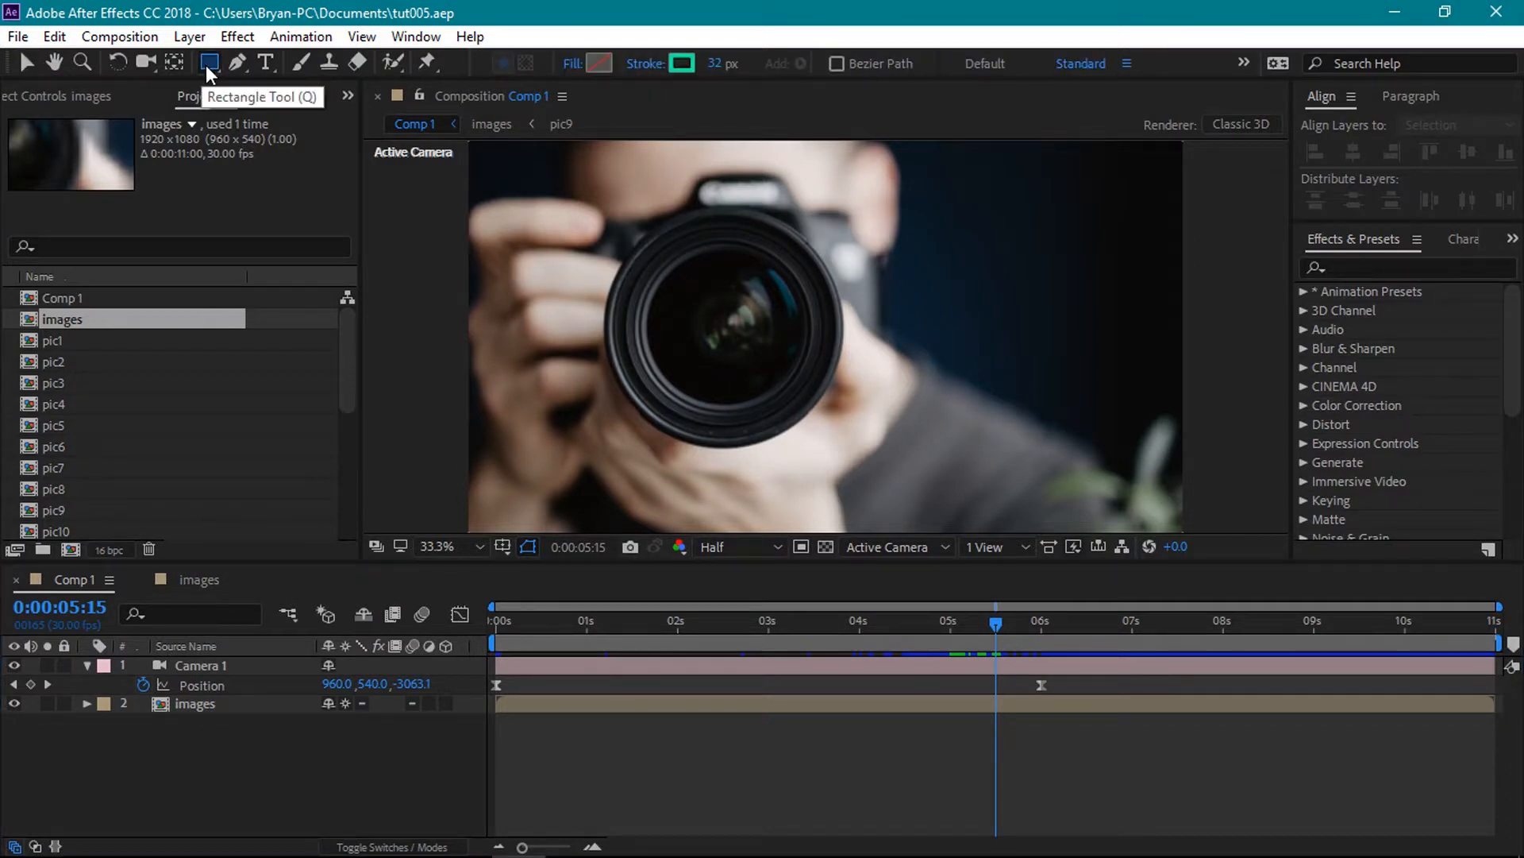
left_click(570, 68)
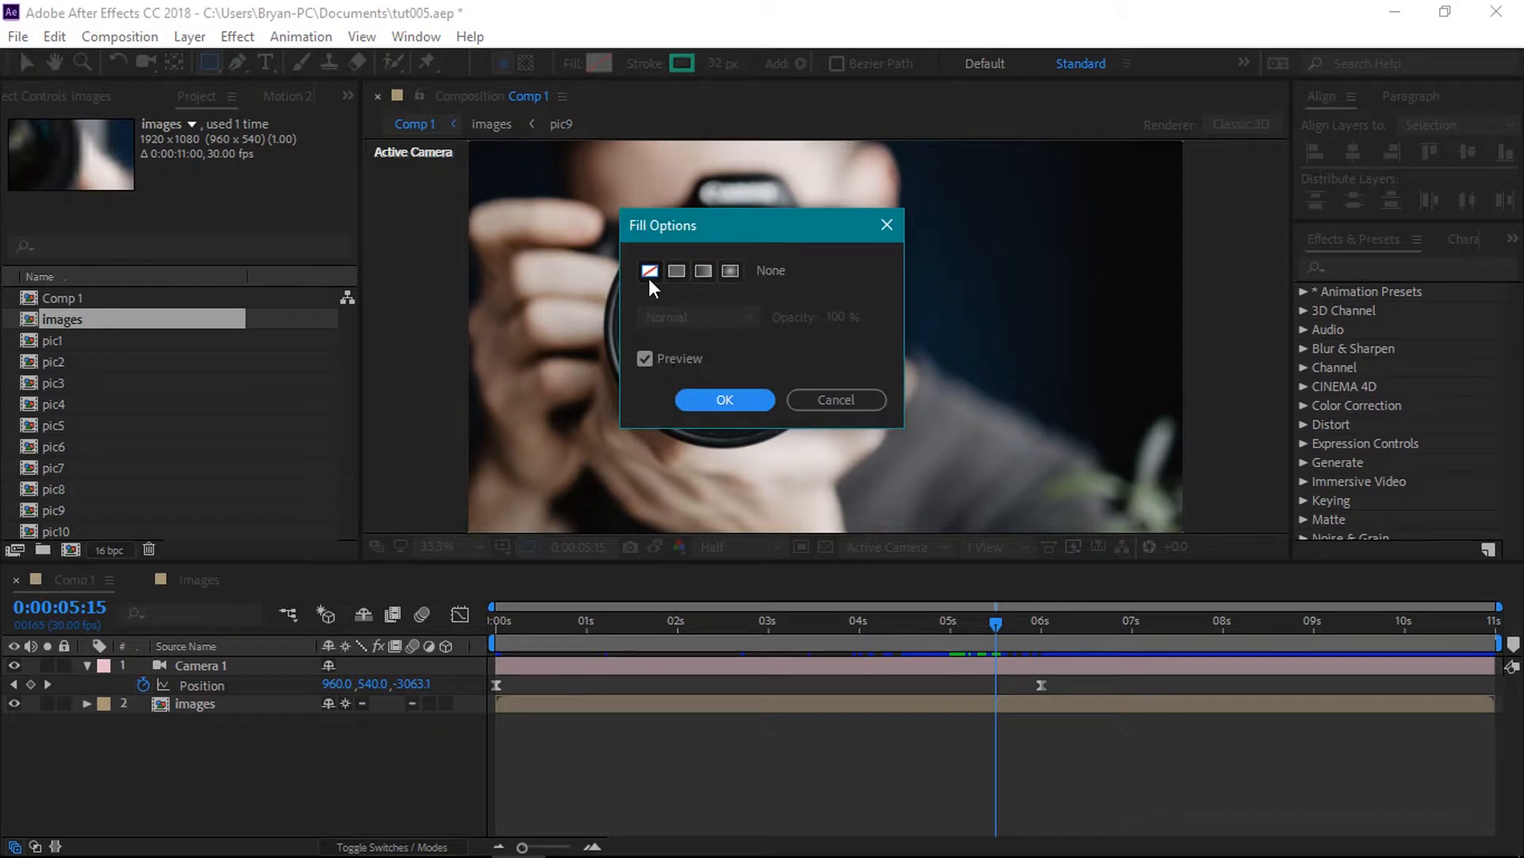
left_click(701, 397)
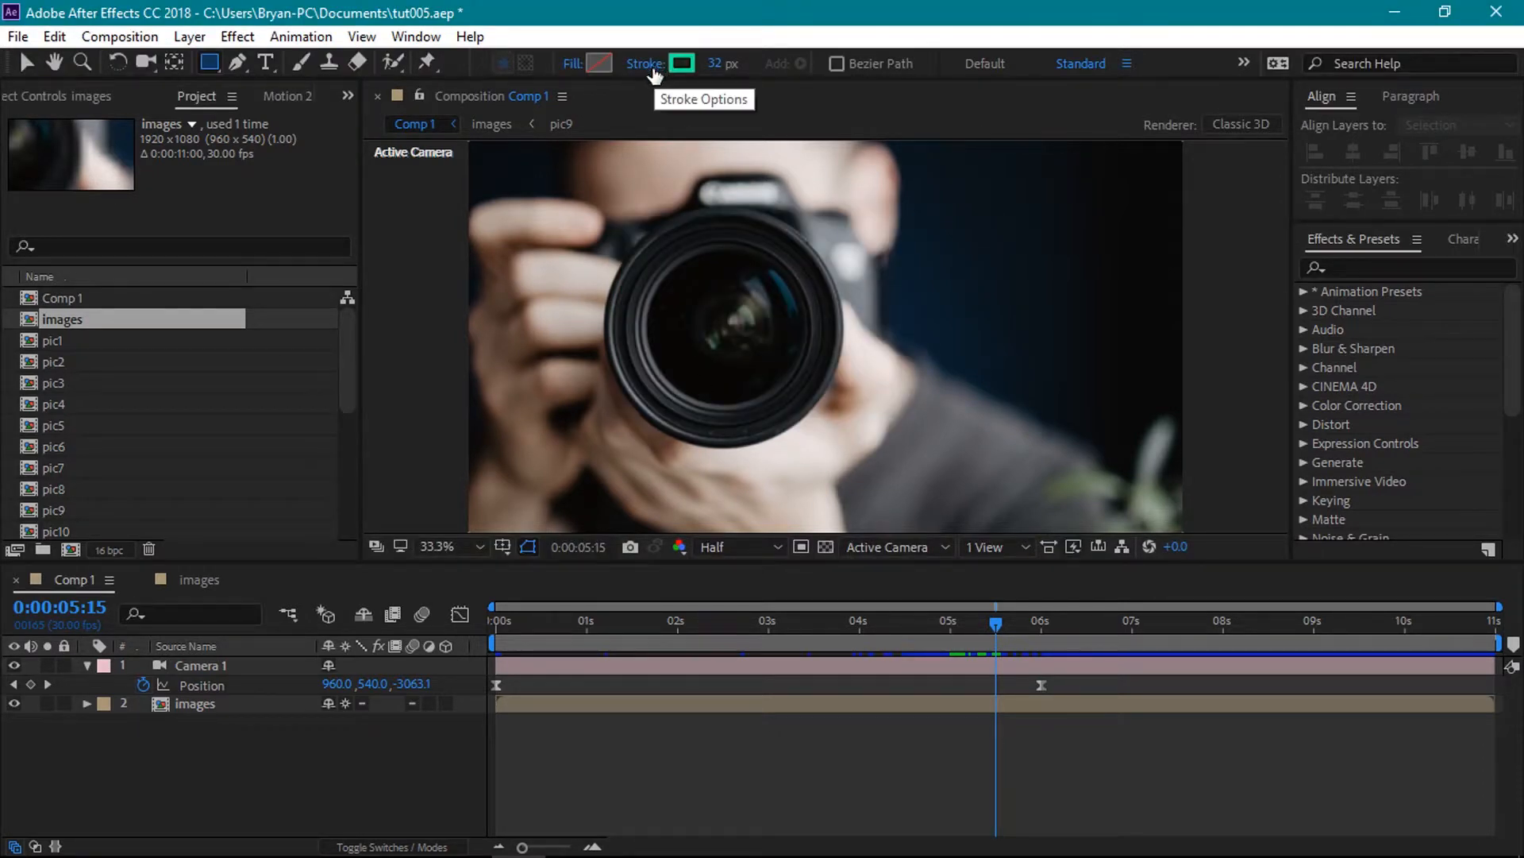
left_click(681, 64)
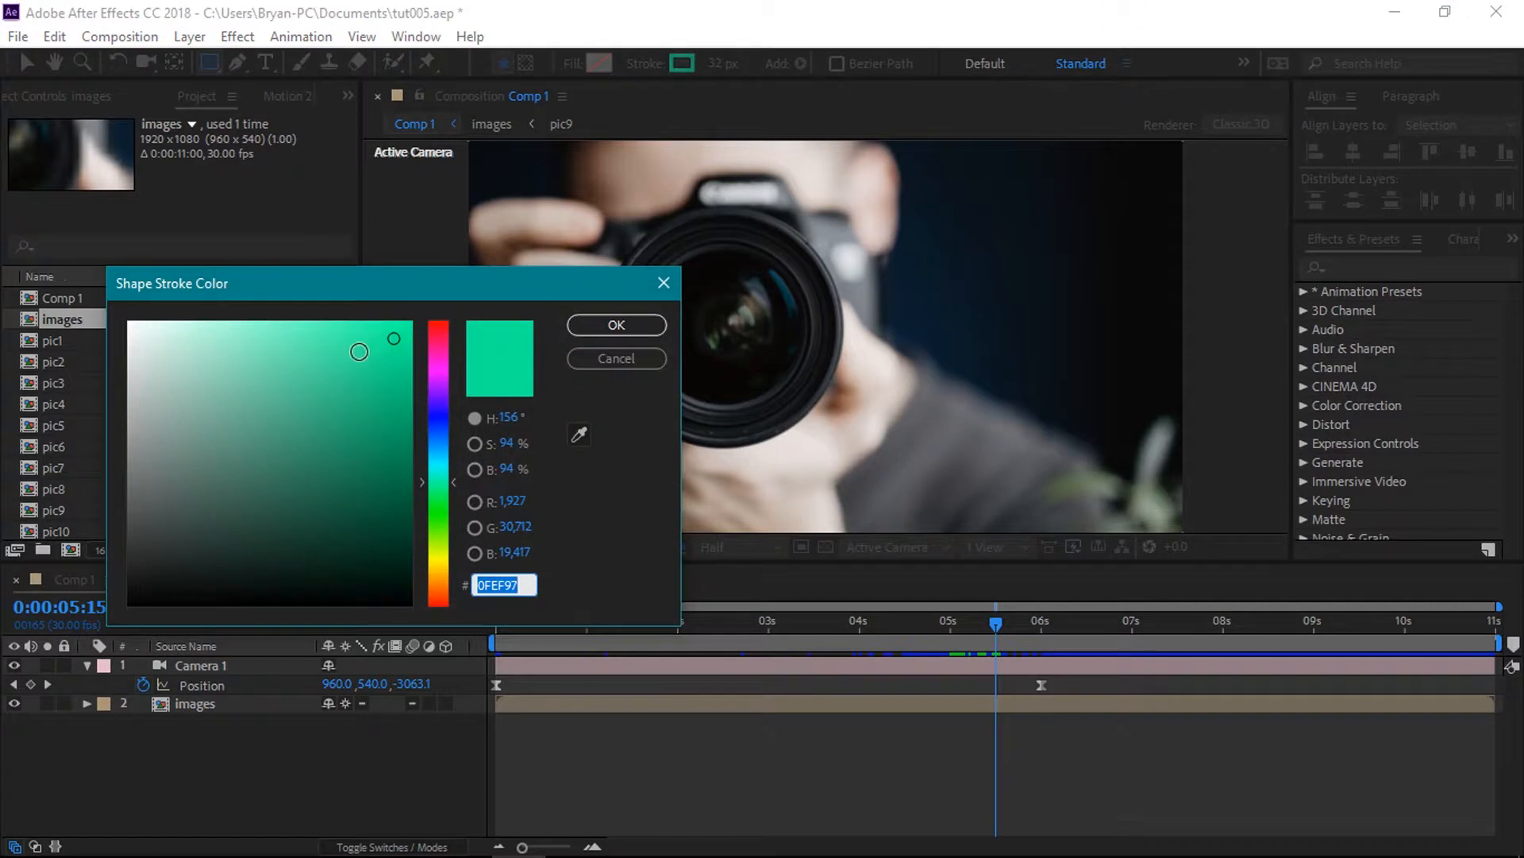
left_click(580, 326)
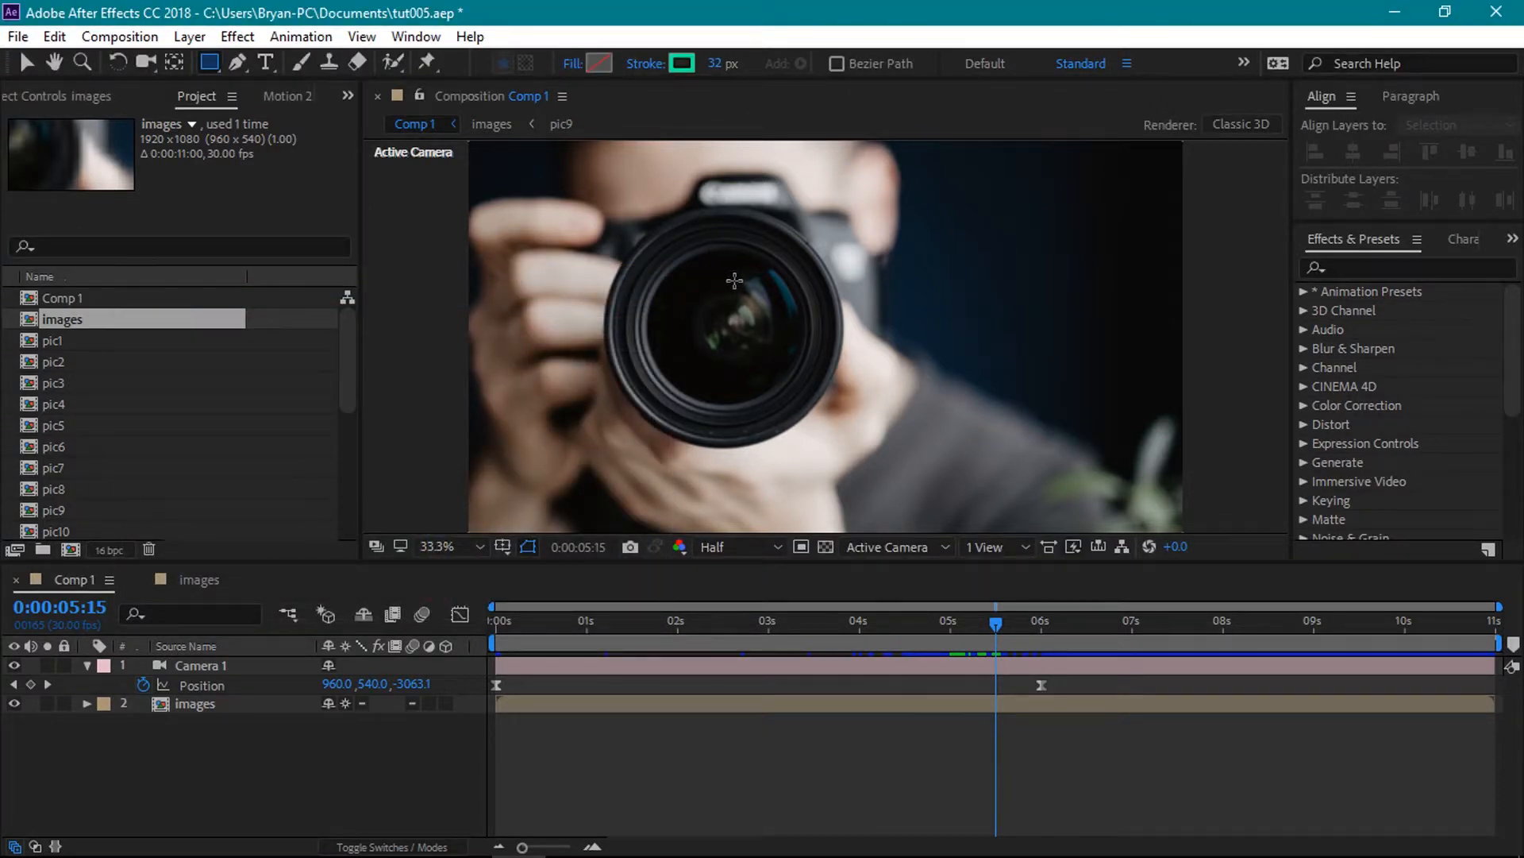
mouse_move(753, 264)
left_mouse_down()
mouse_move(851, 362)
mouse_move(825, 375)
left_mouse_up()
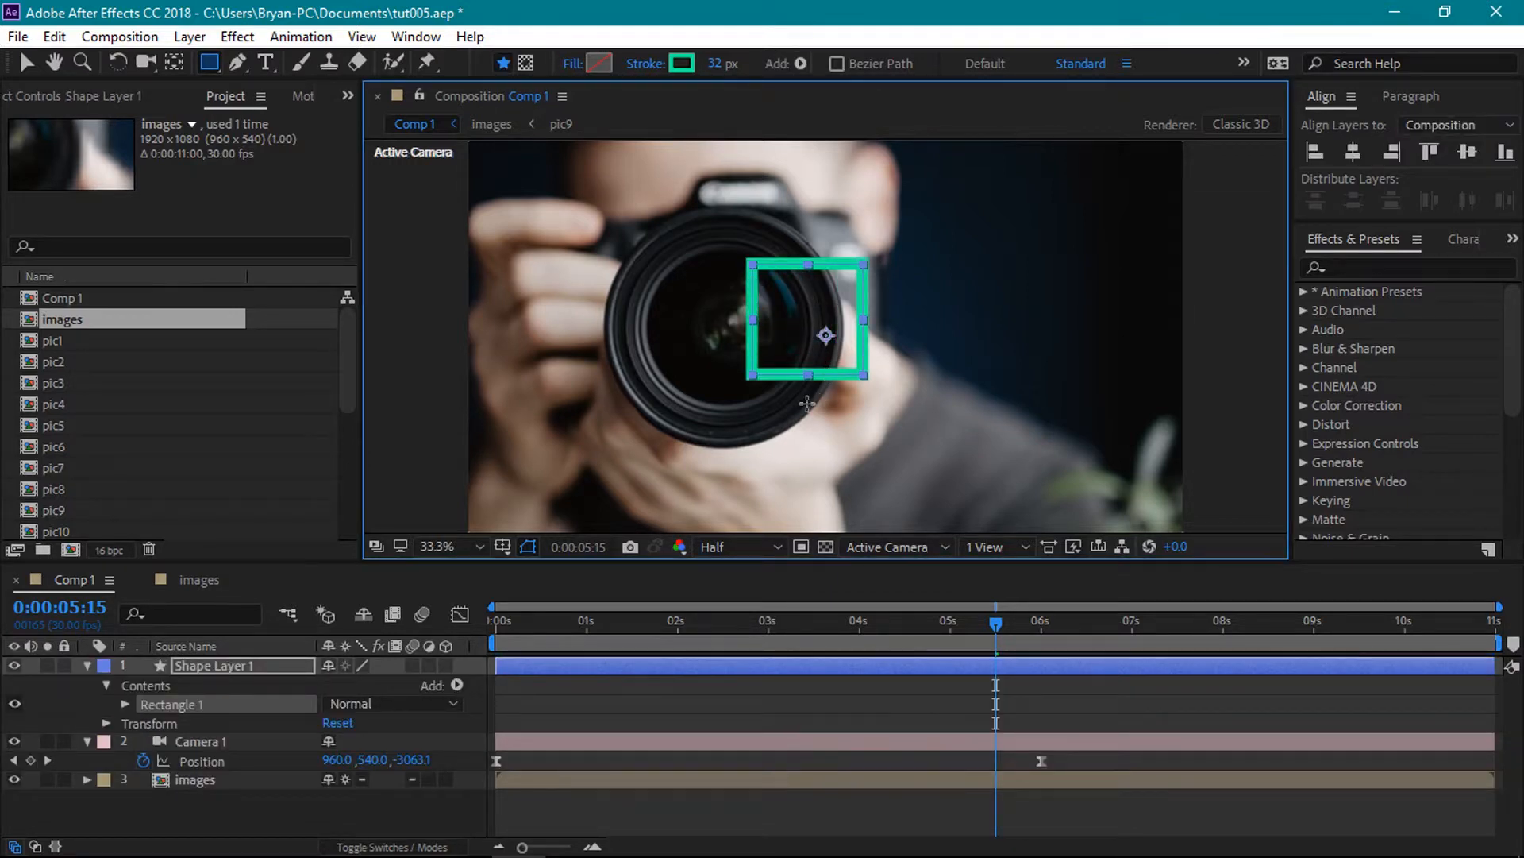
Set the square's Rectangle Path size to 260 by 260 and collapse the shape layer's contents.
left_click(124, 705)
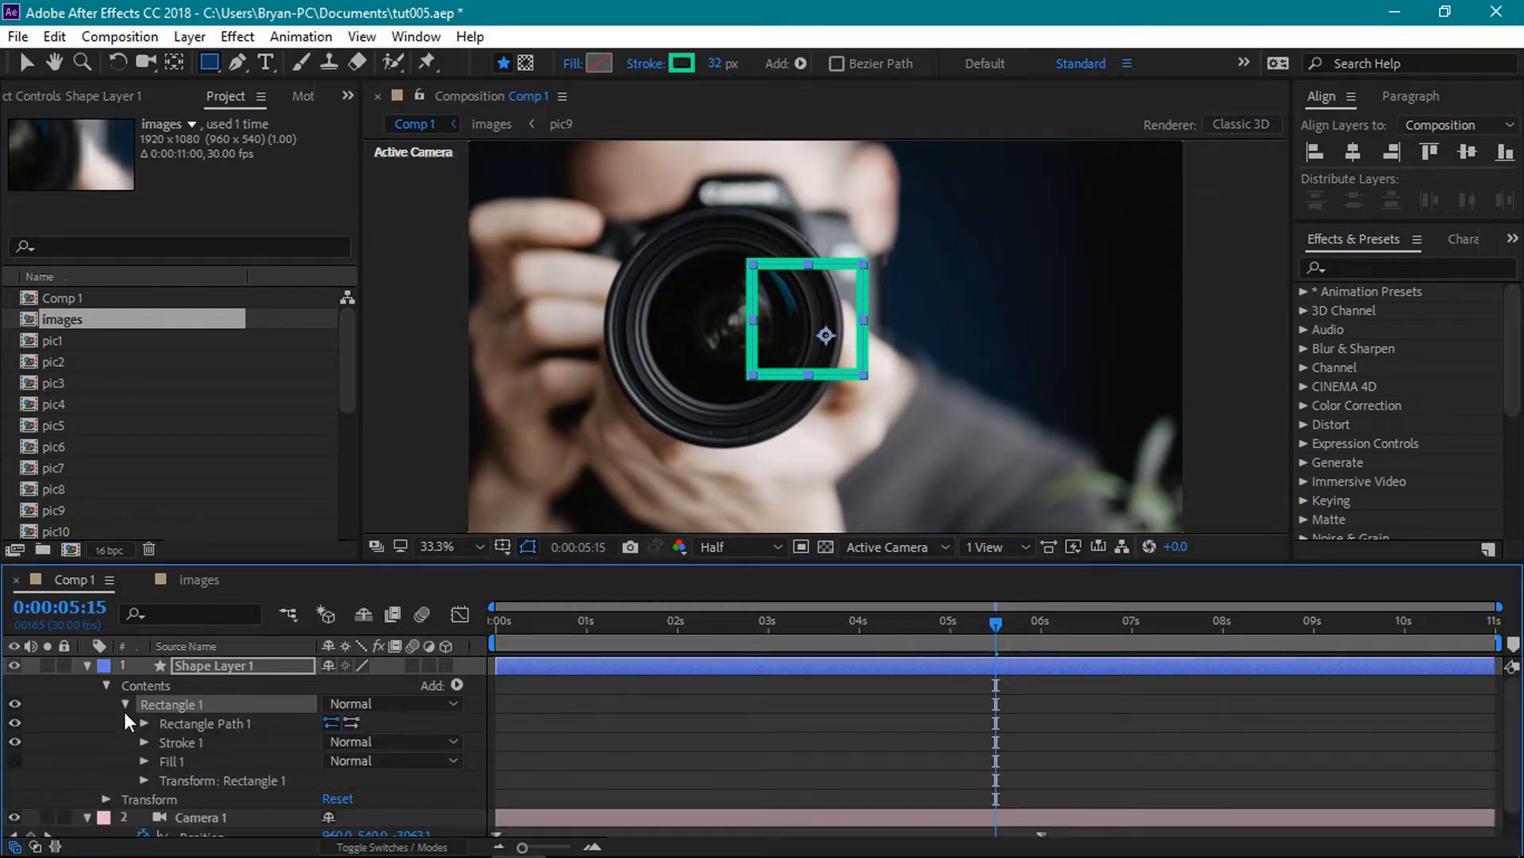
left_click(143, 723)
left_click(357, 740)
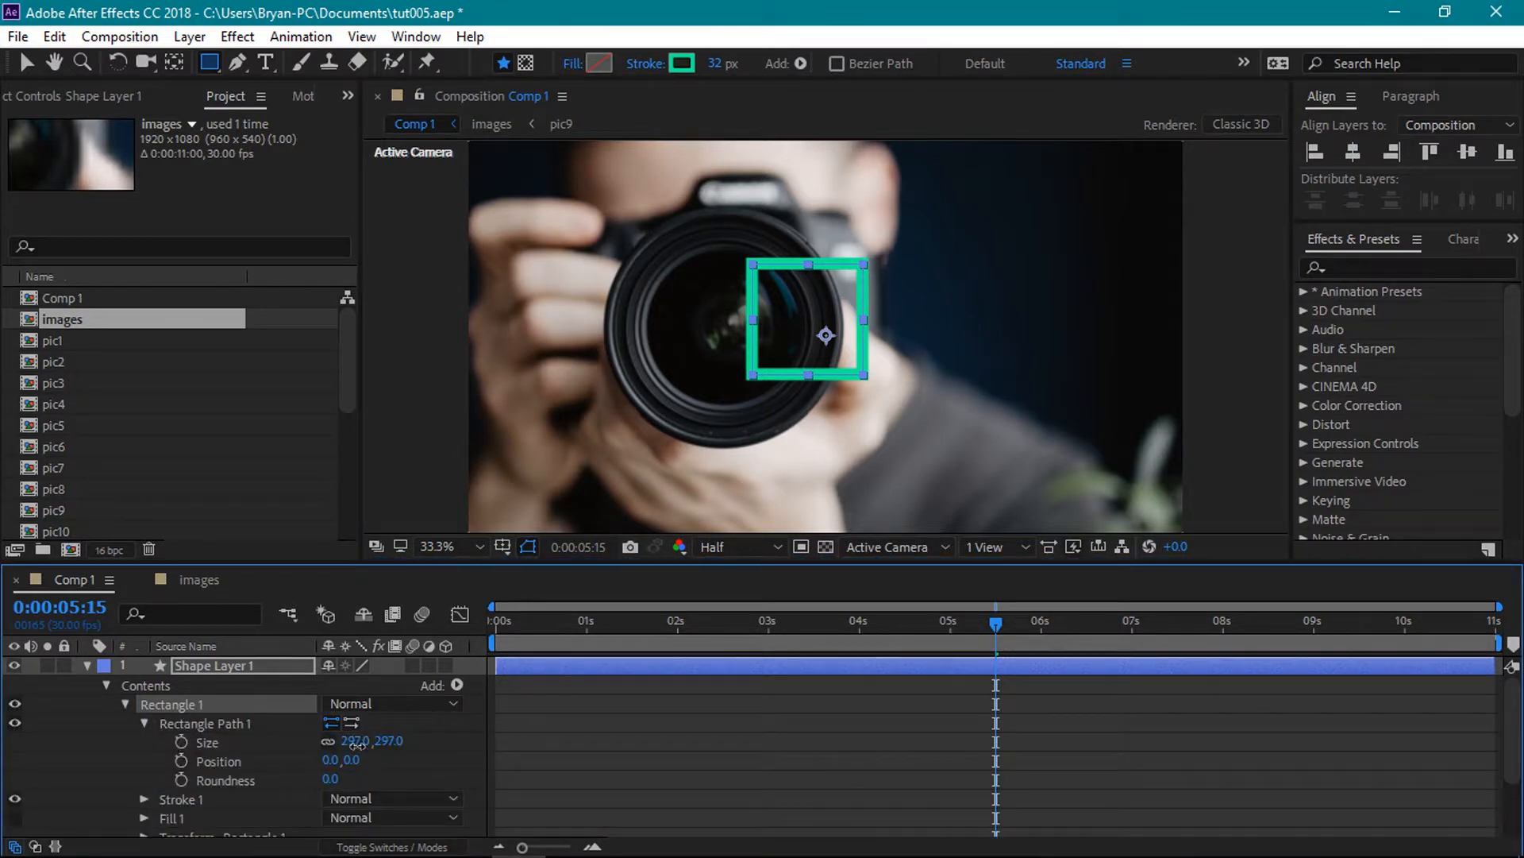
type("260")
key("Return")
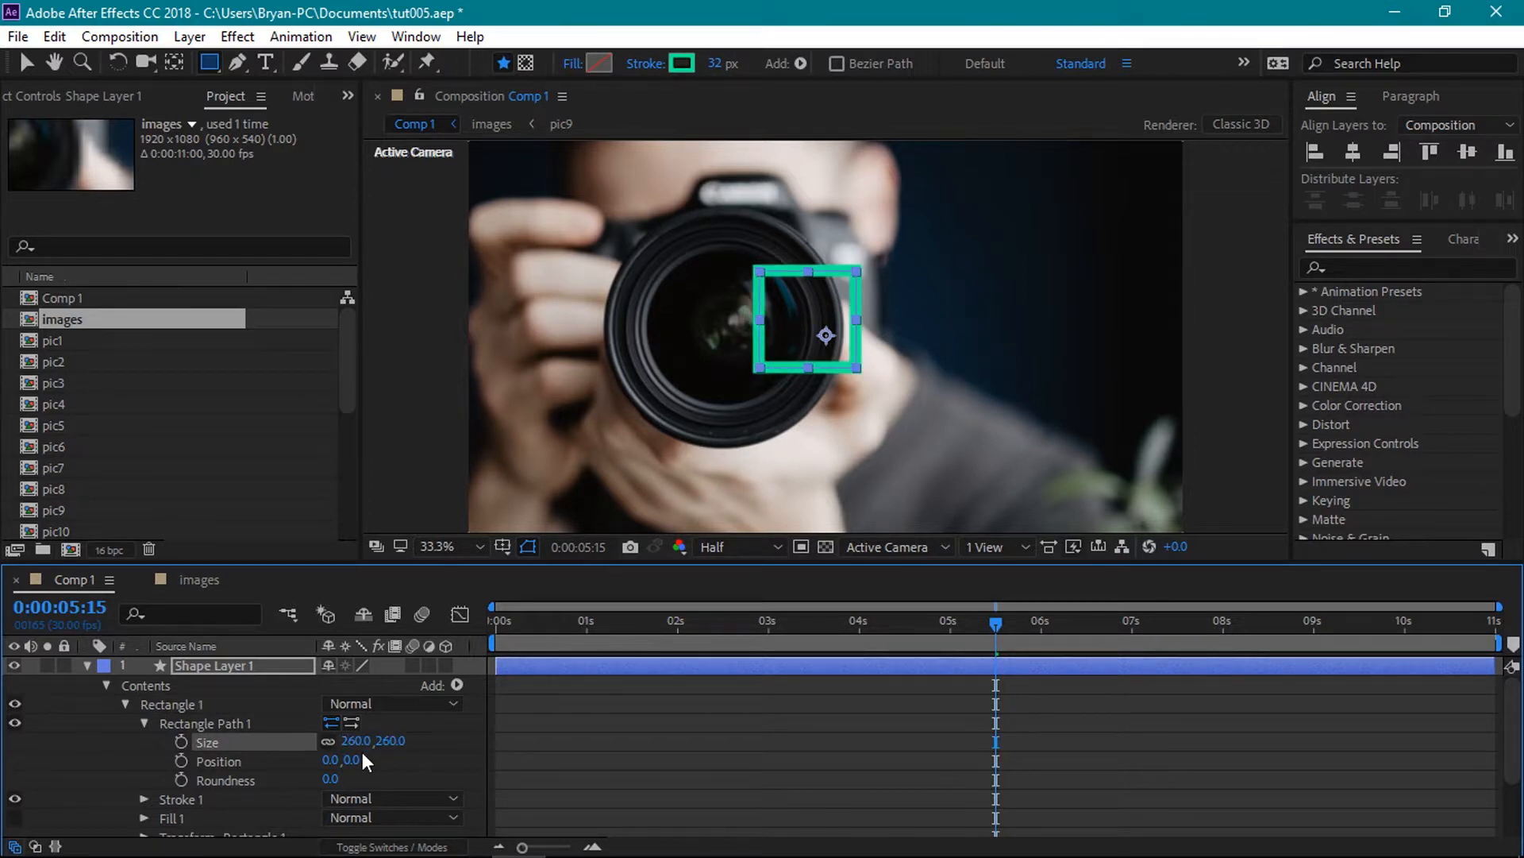
left_click(105, 684)
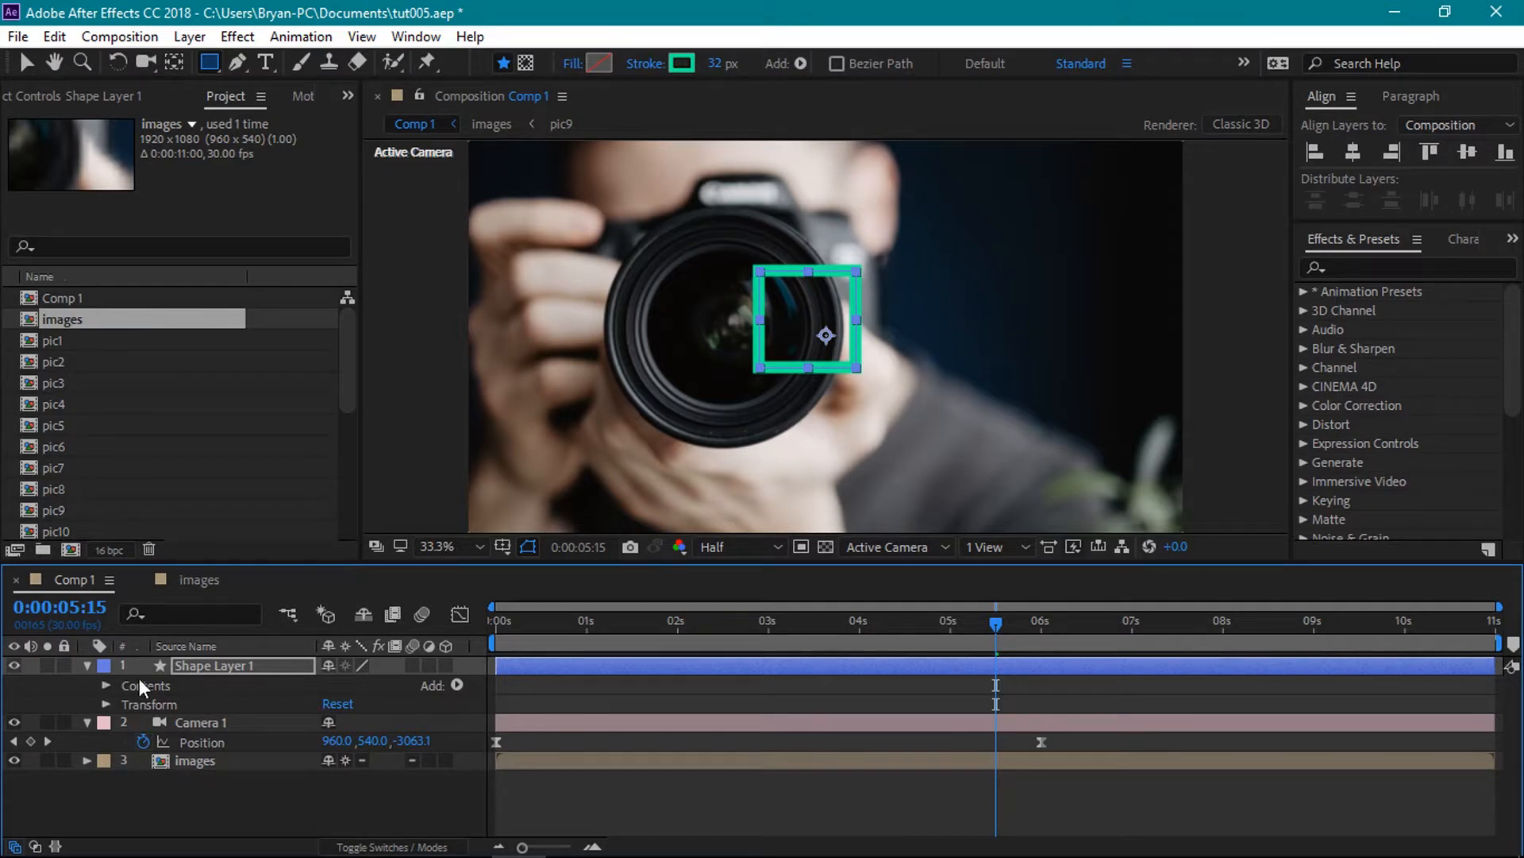
Move the anchor point to the middle of the square and centre Shape Layer 1 horizontally and vertically in the composition.
left_click(169, 64)
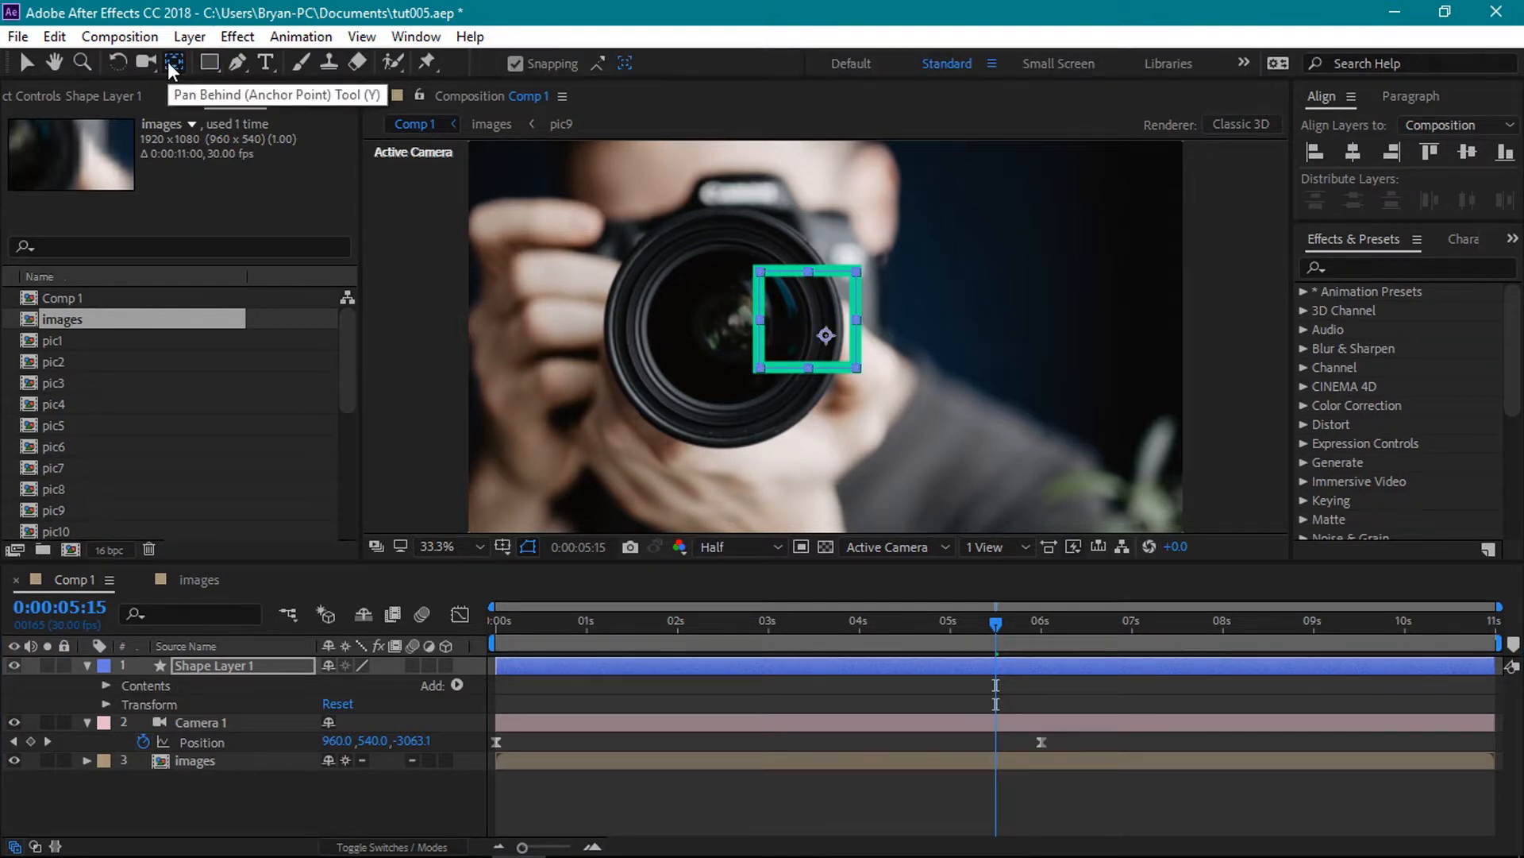
left_click(826, 337)
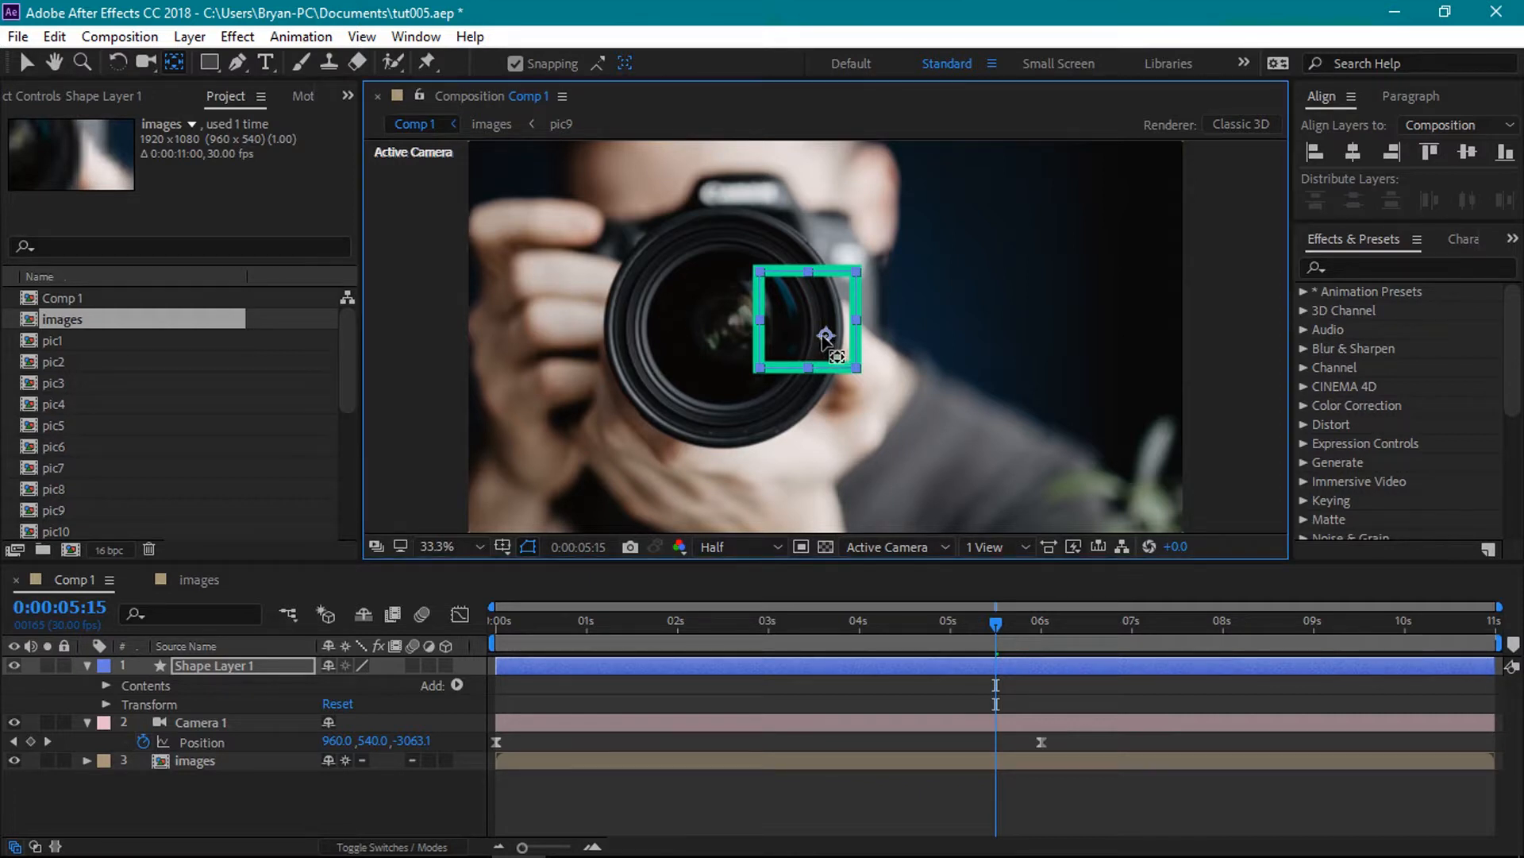
left_click_drag(825, 337, 804, 328)
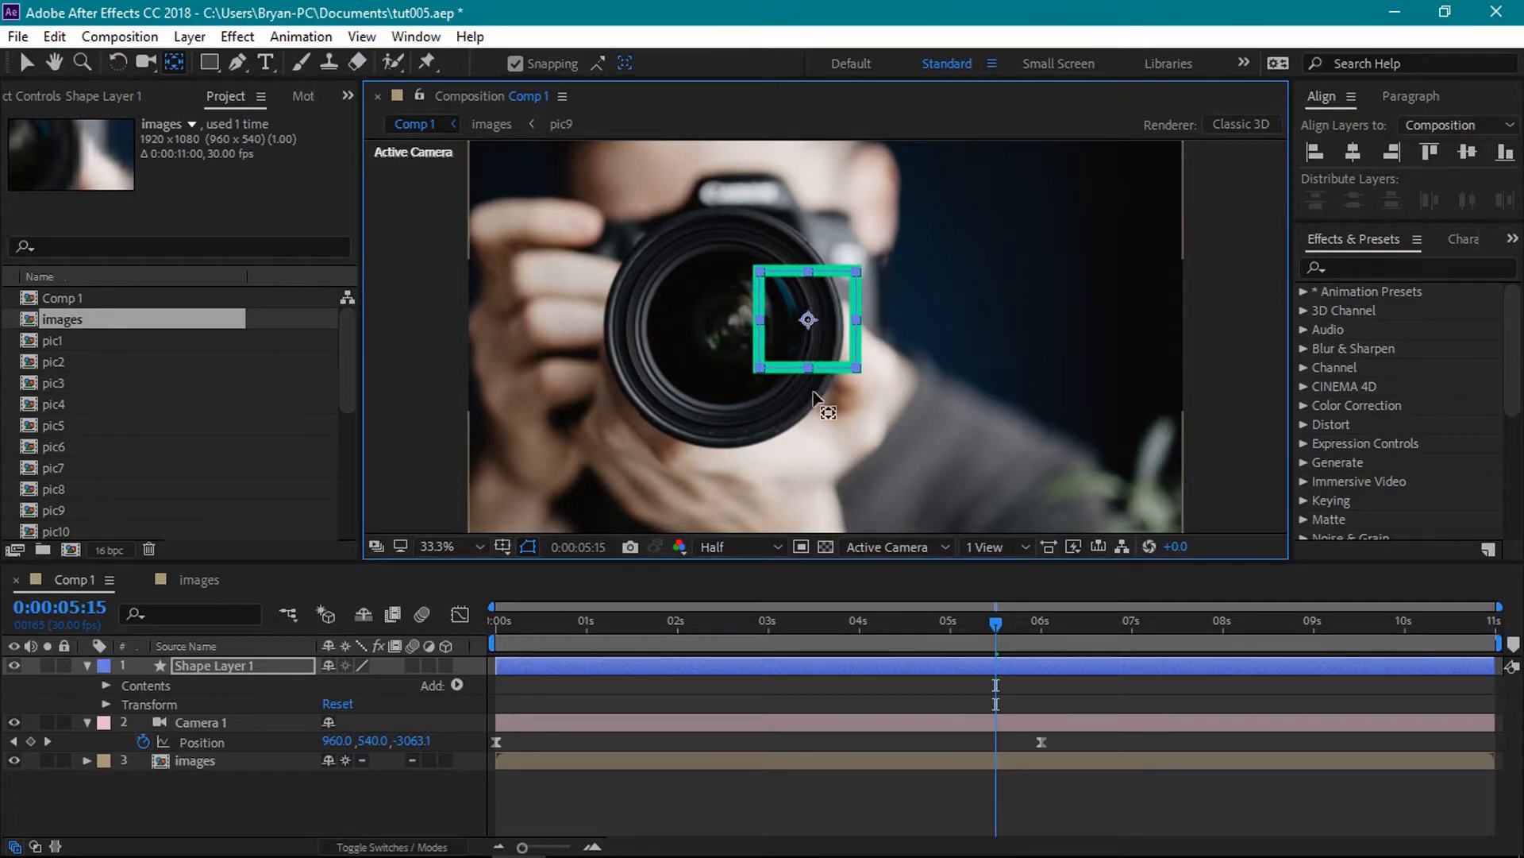
left_click(1353, 154)
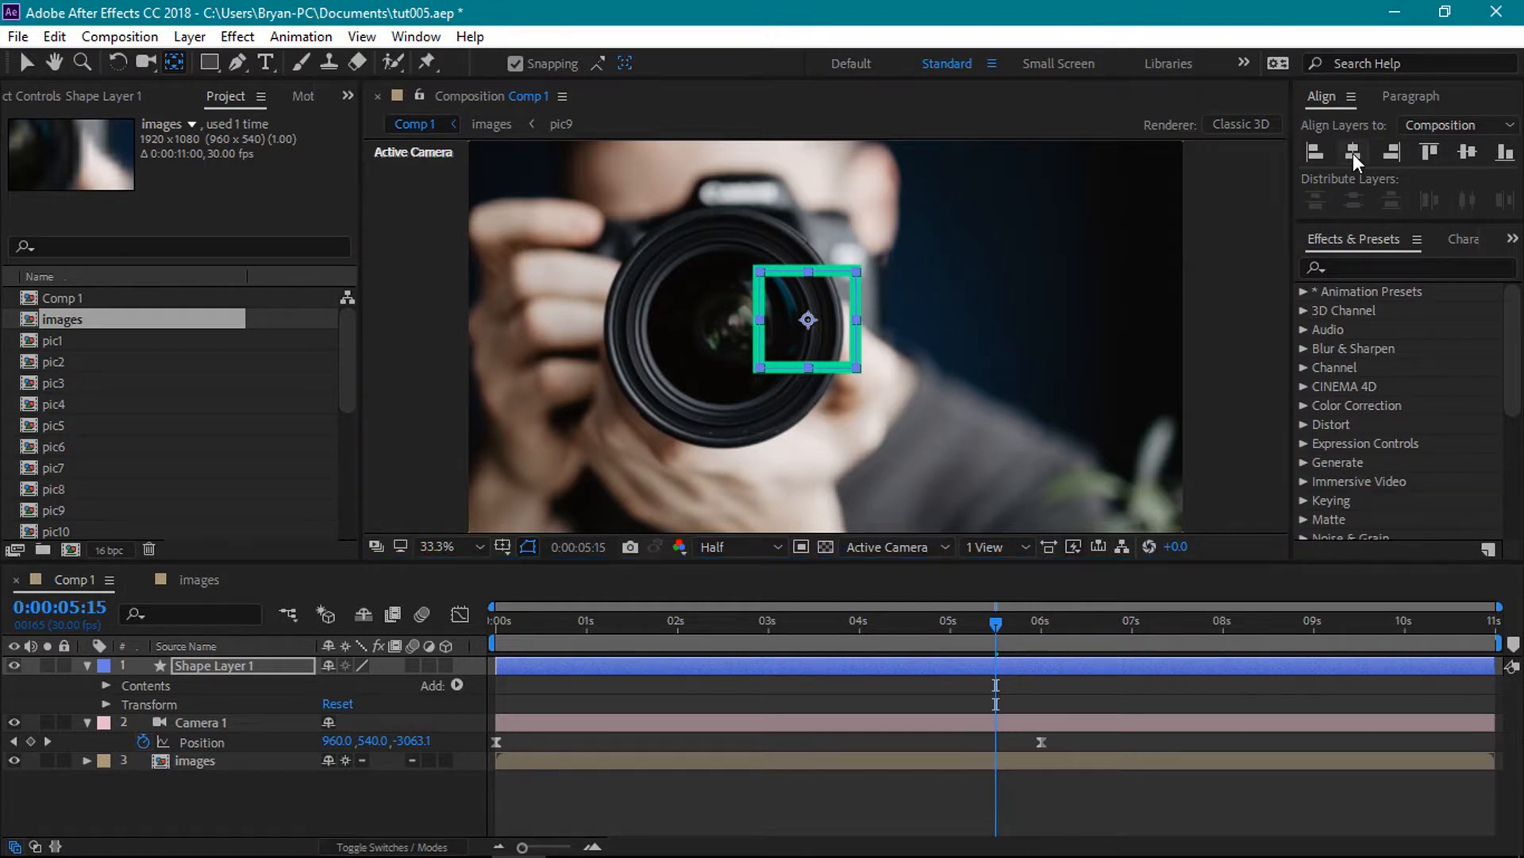
left_click(1472, 159)
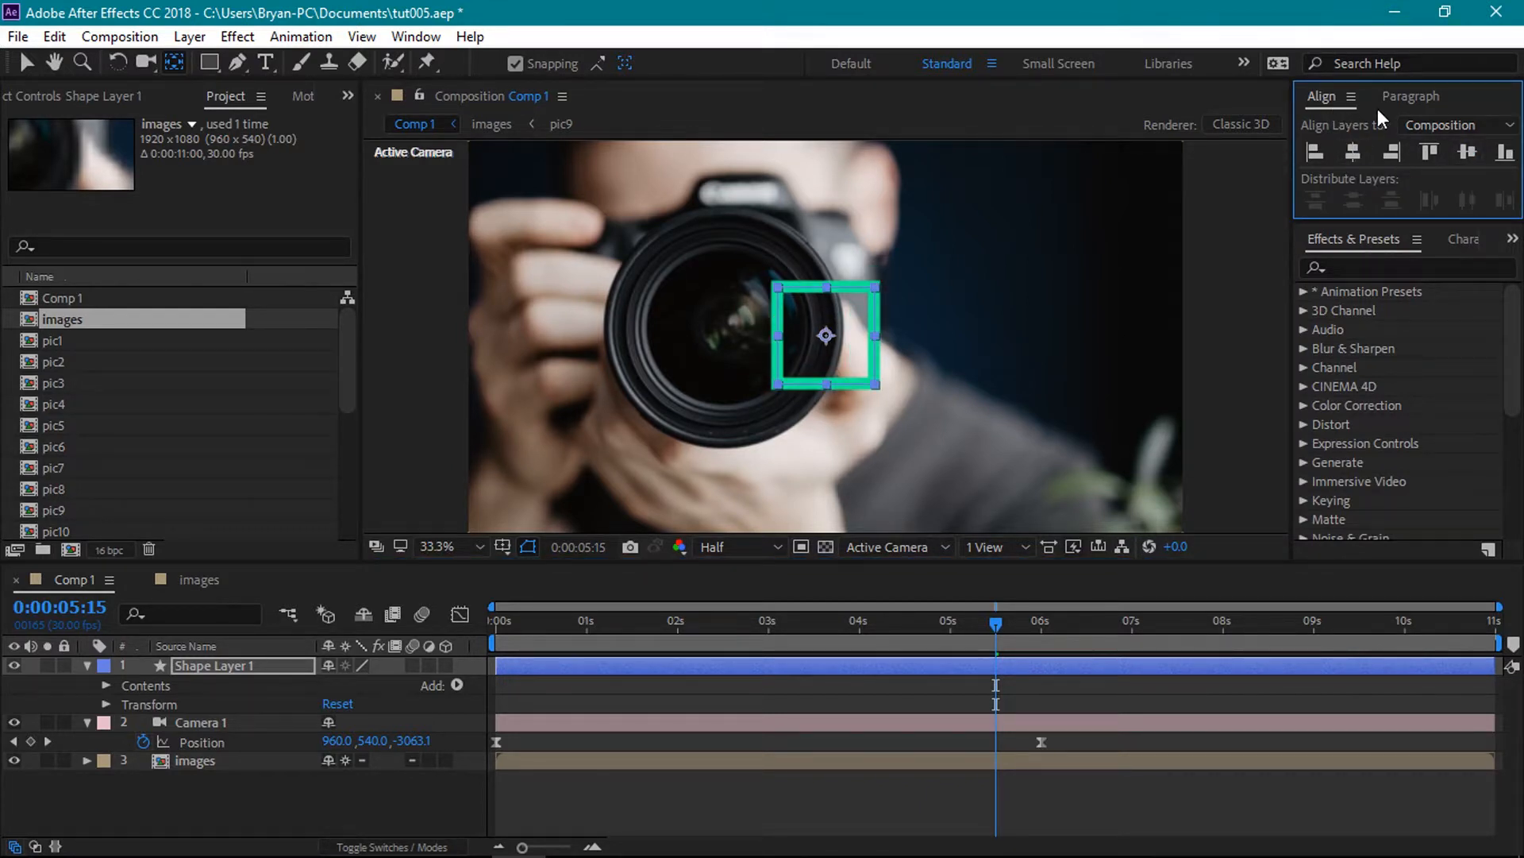
left_click(416, 36)
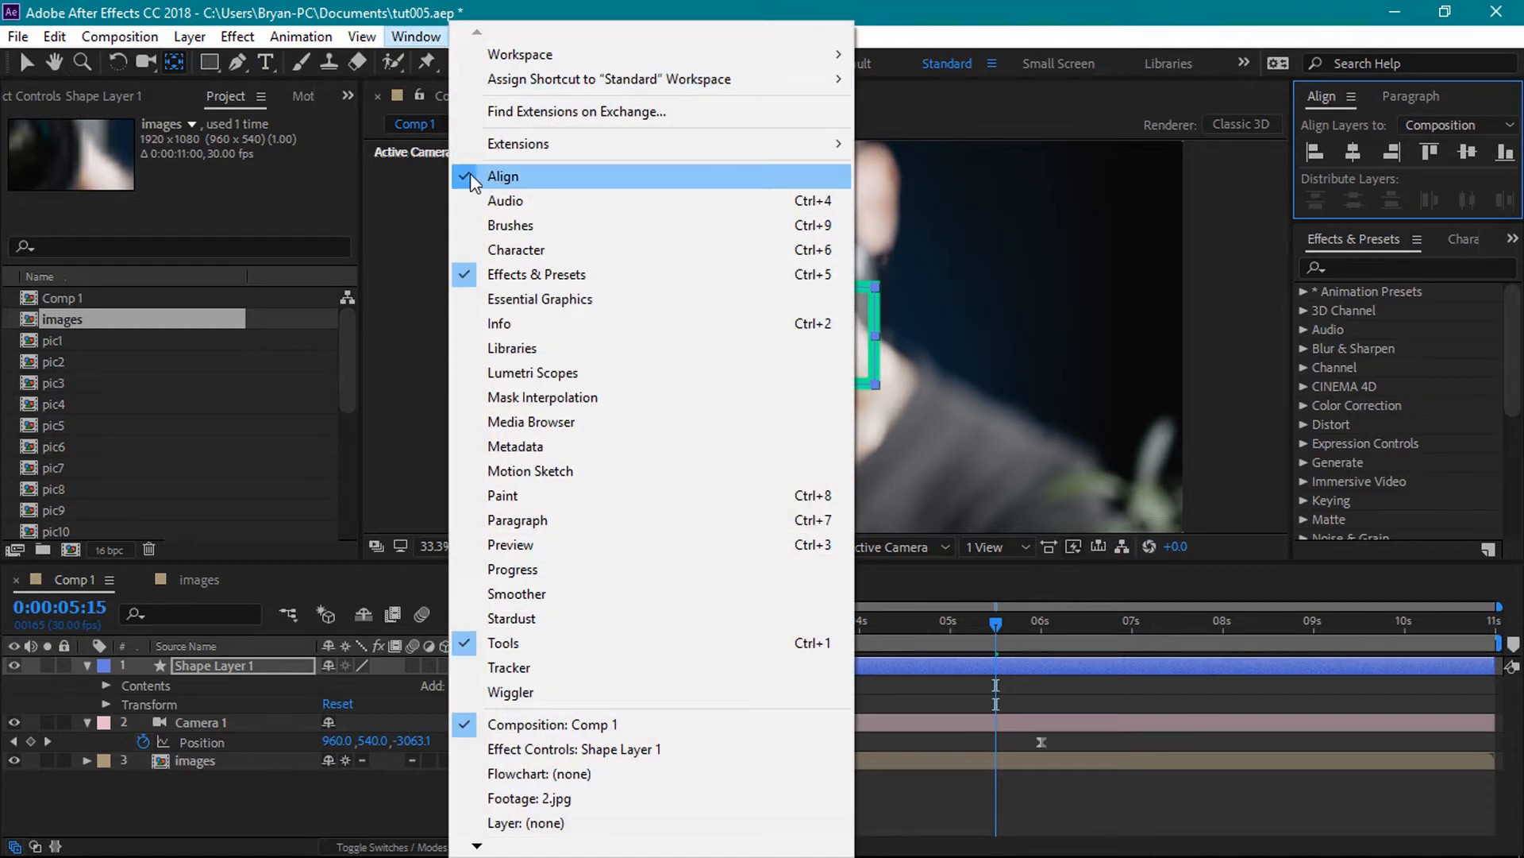
left_click(278, 794)
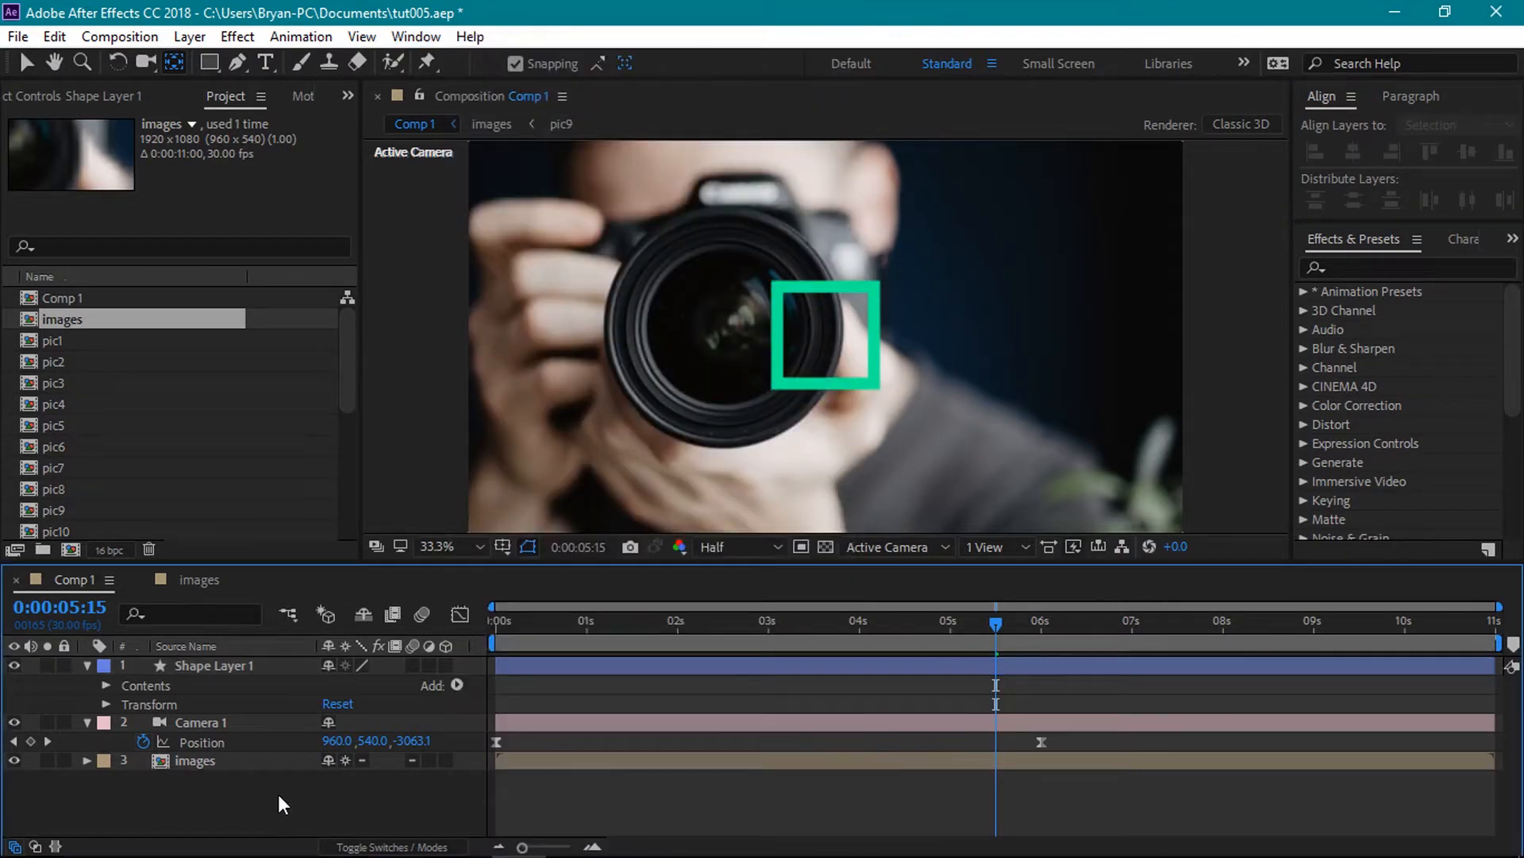
Make Shape Layer 1 a 3D layer and set its Z position to -2207.
left_click(85, 664)
left_click(210, 667)
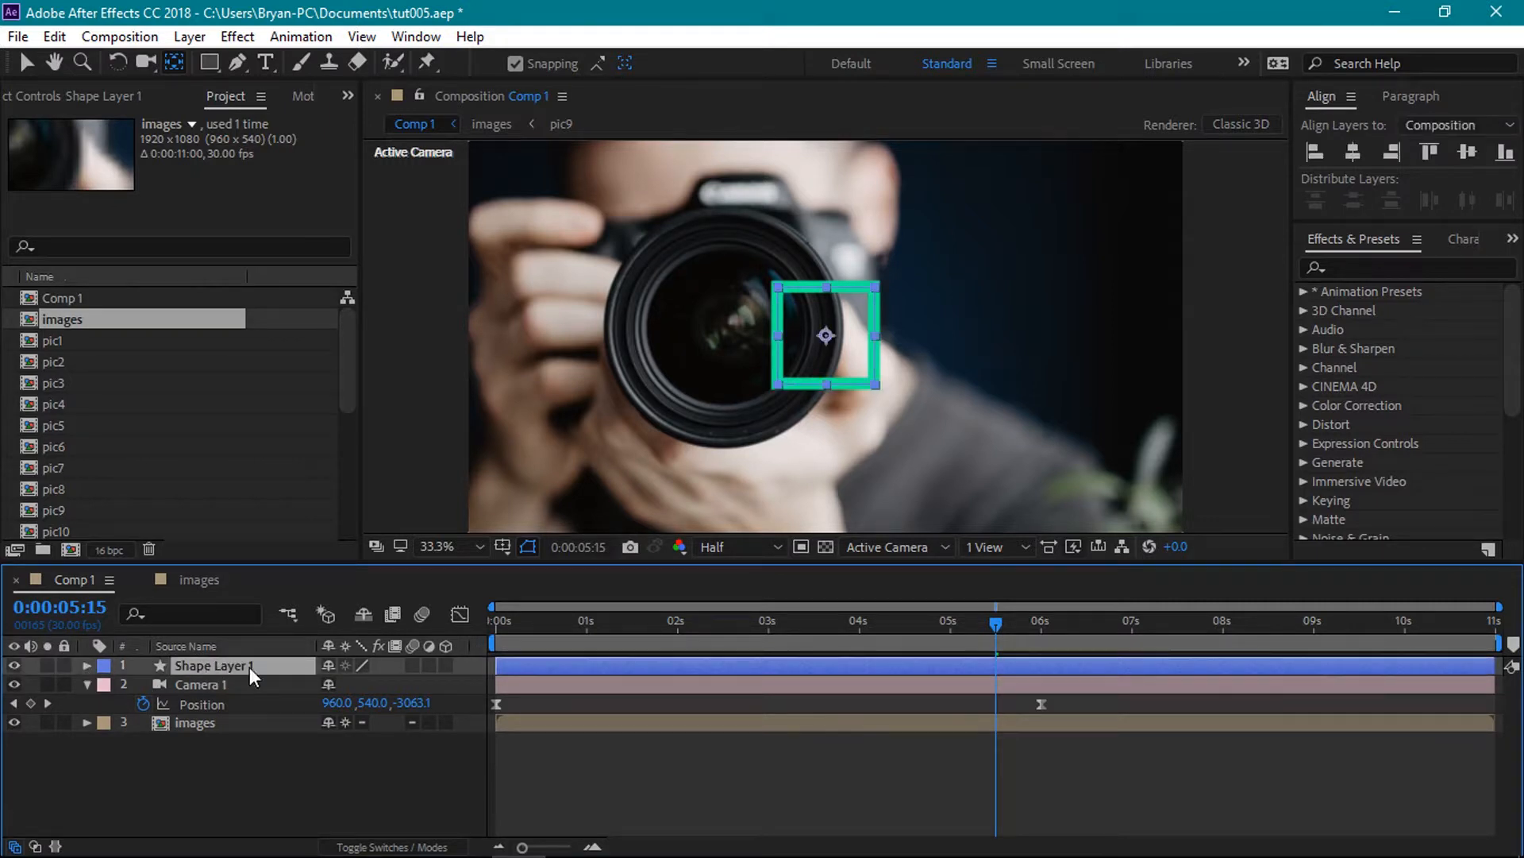
left_click(446, 665)
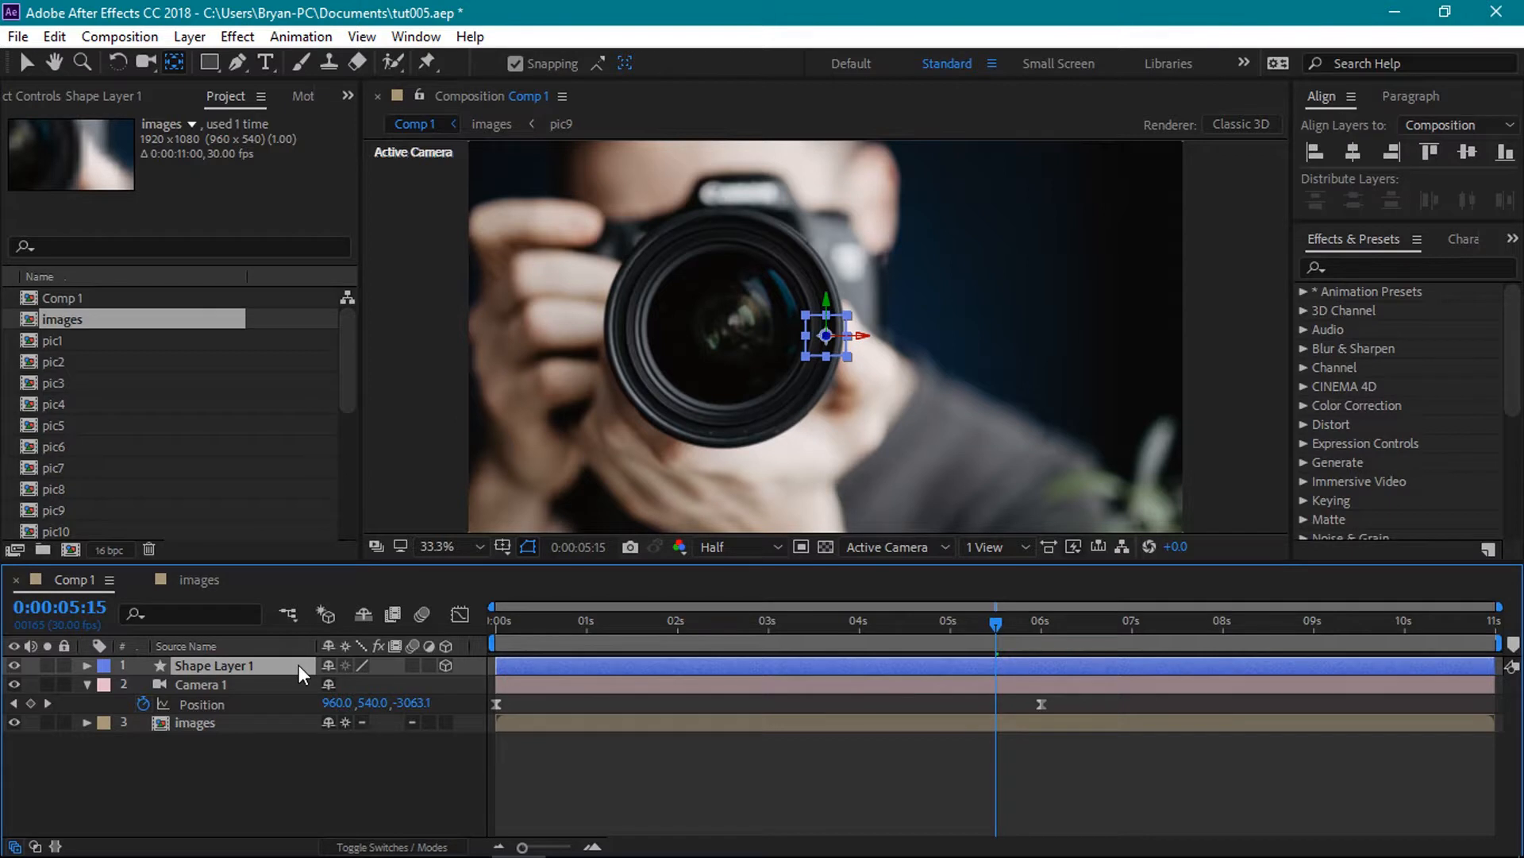
key("p")
left_click(401, 683)
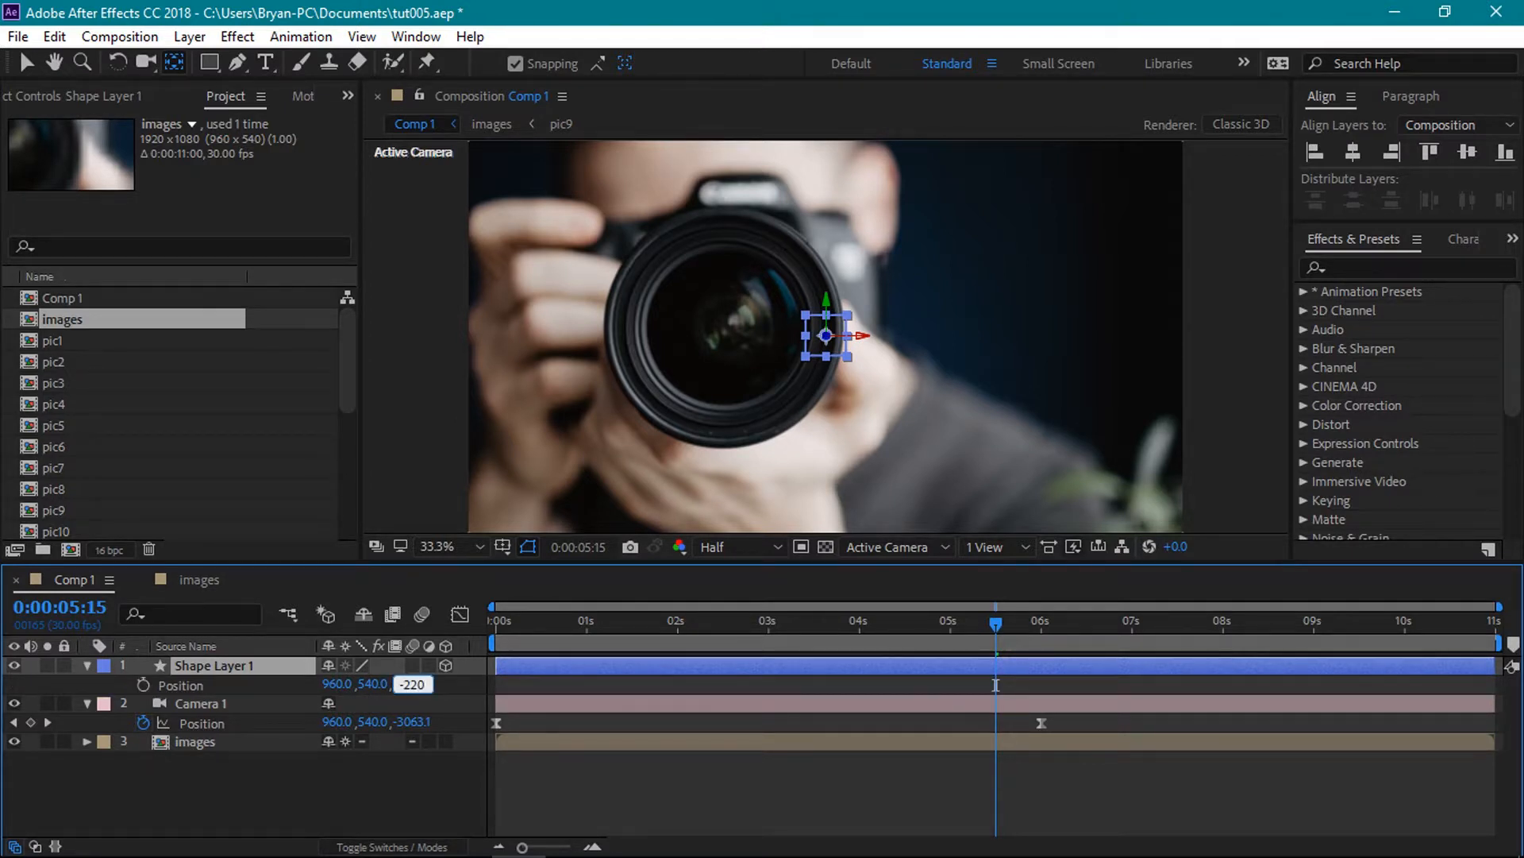
key("Return")
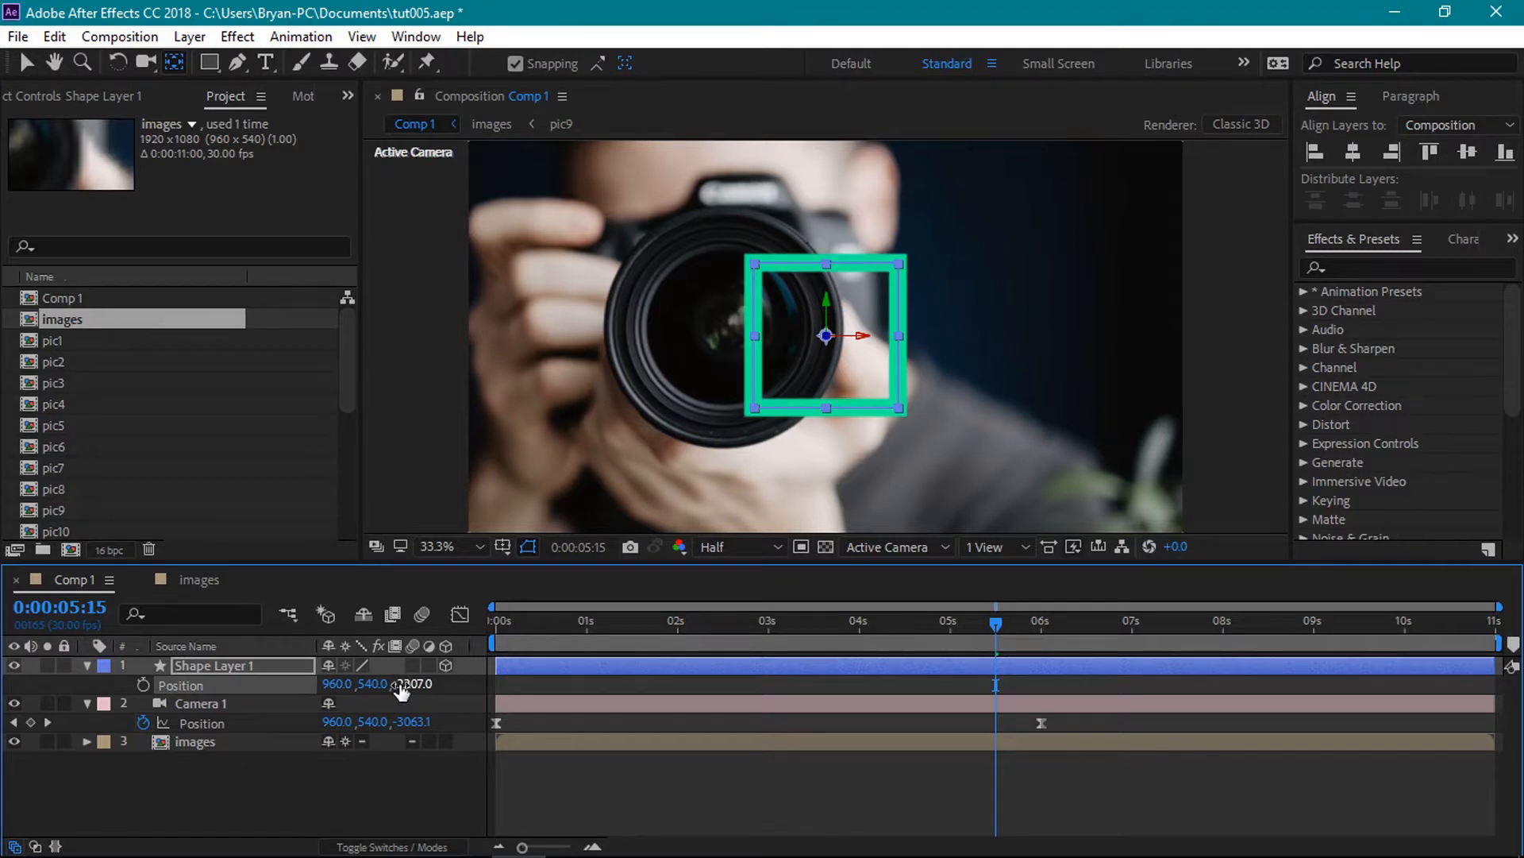
Find the Gradient Ramp effect and apply it to Shape Layer 1.
left_click(243, 664)
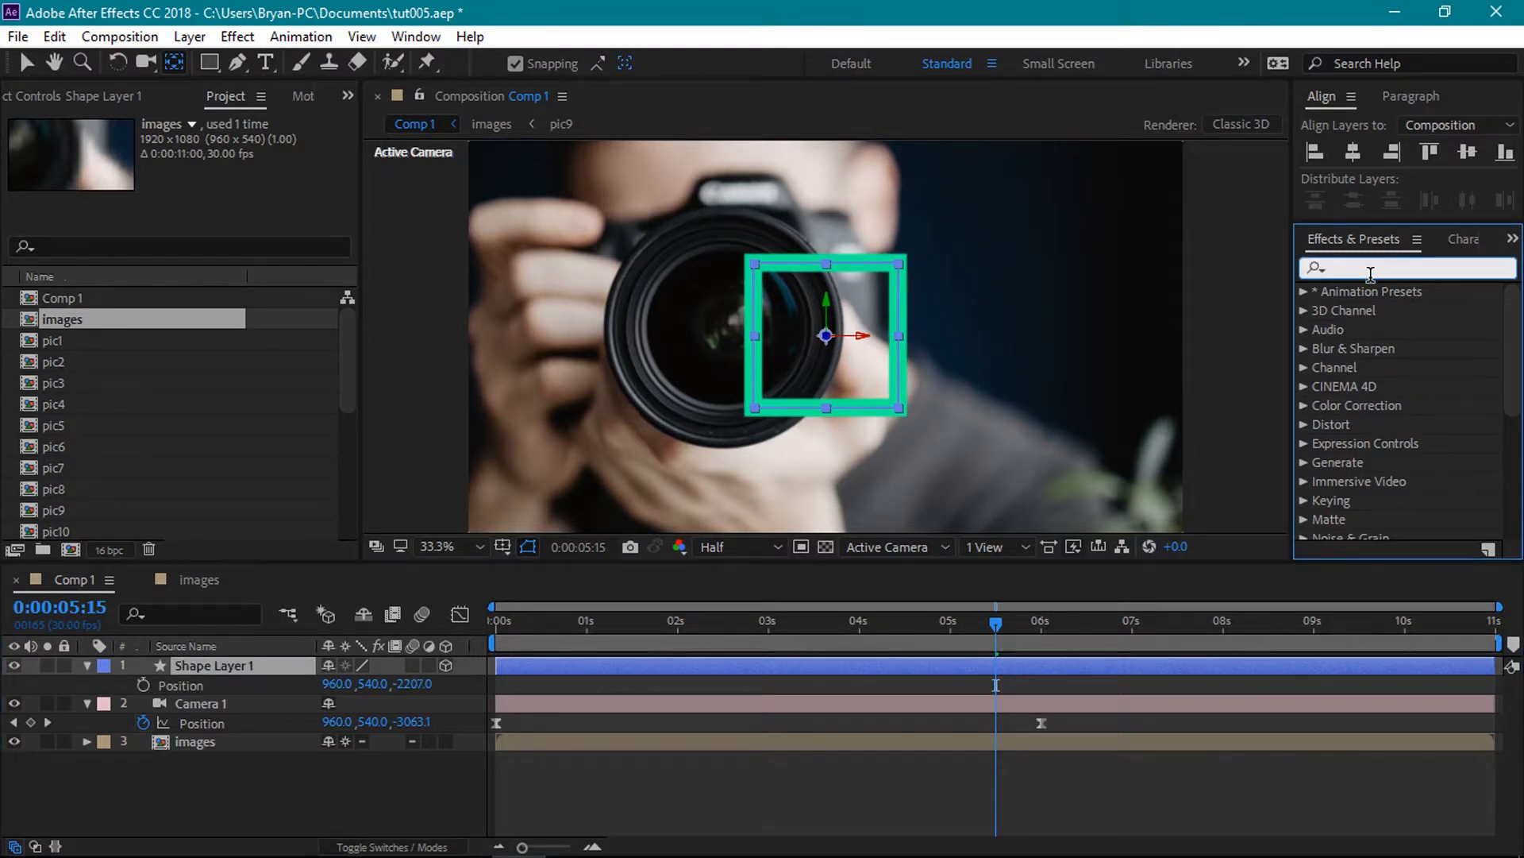
type("gra")
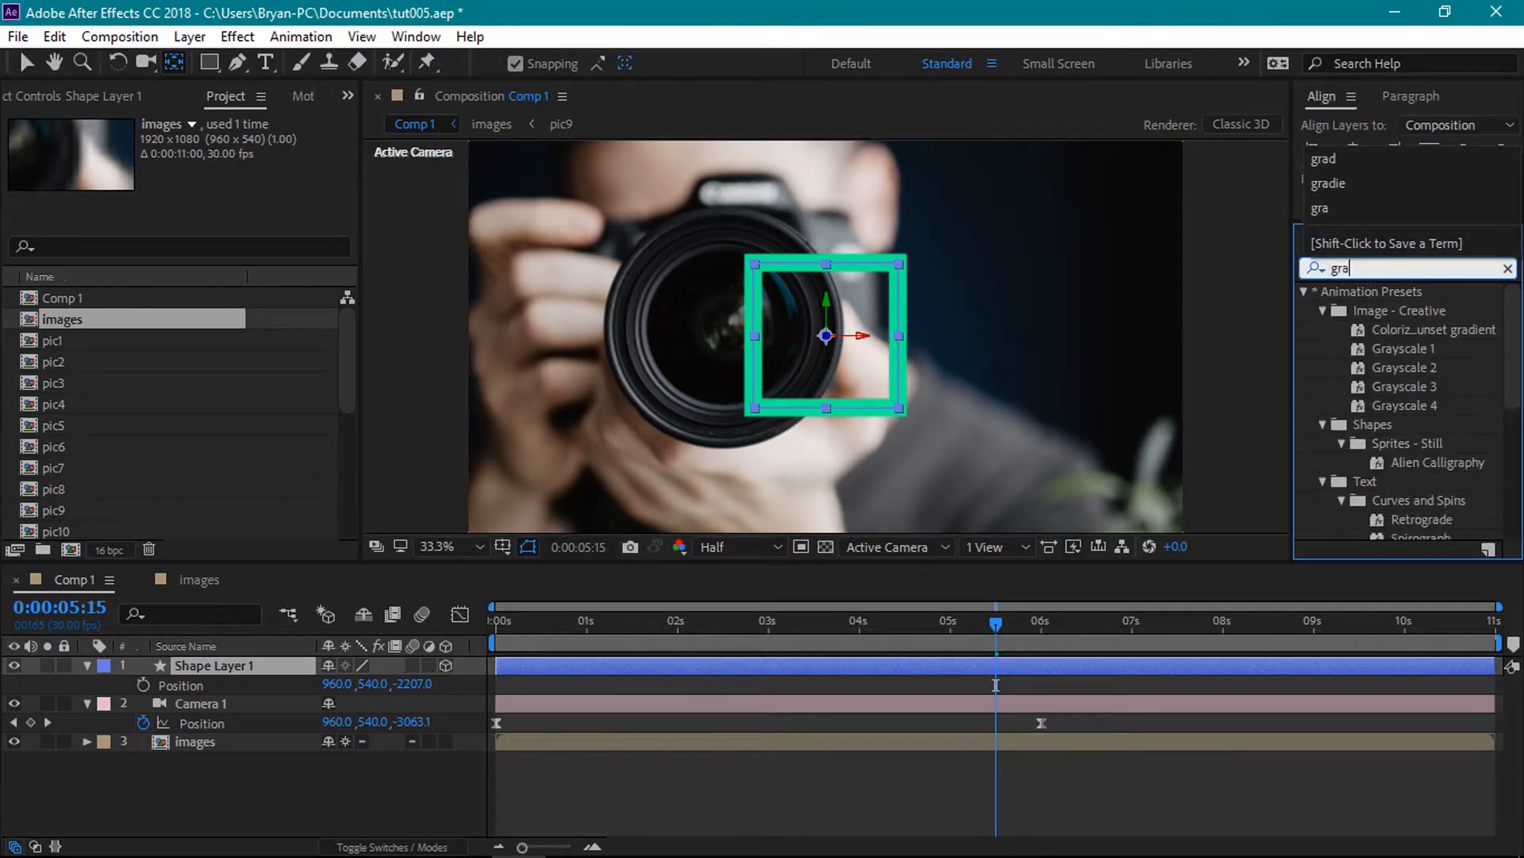
type("dien")
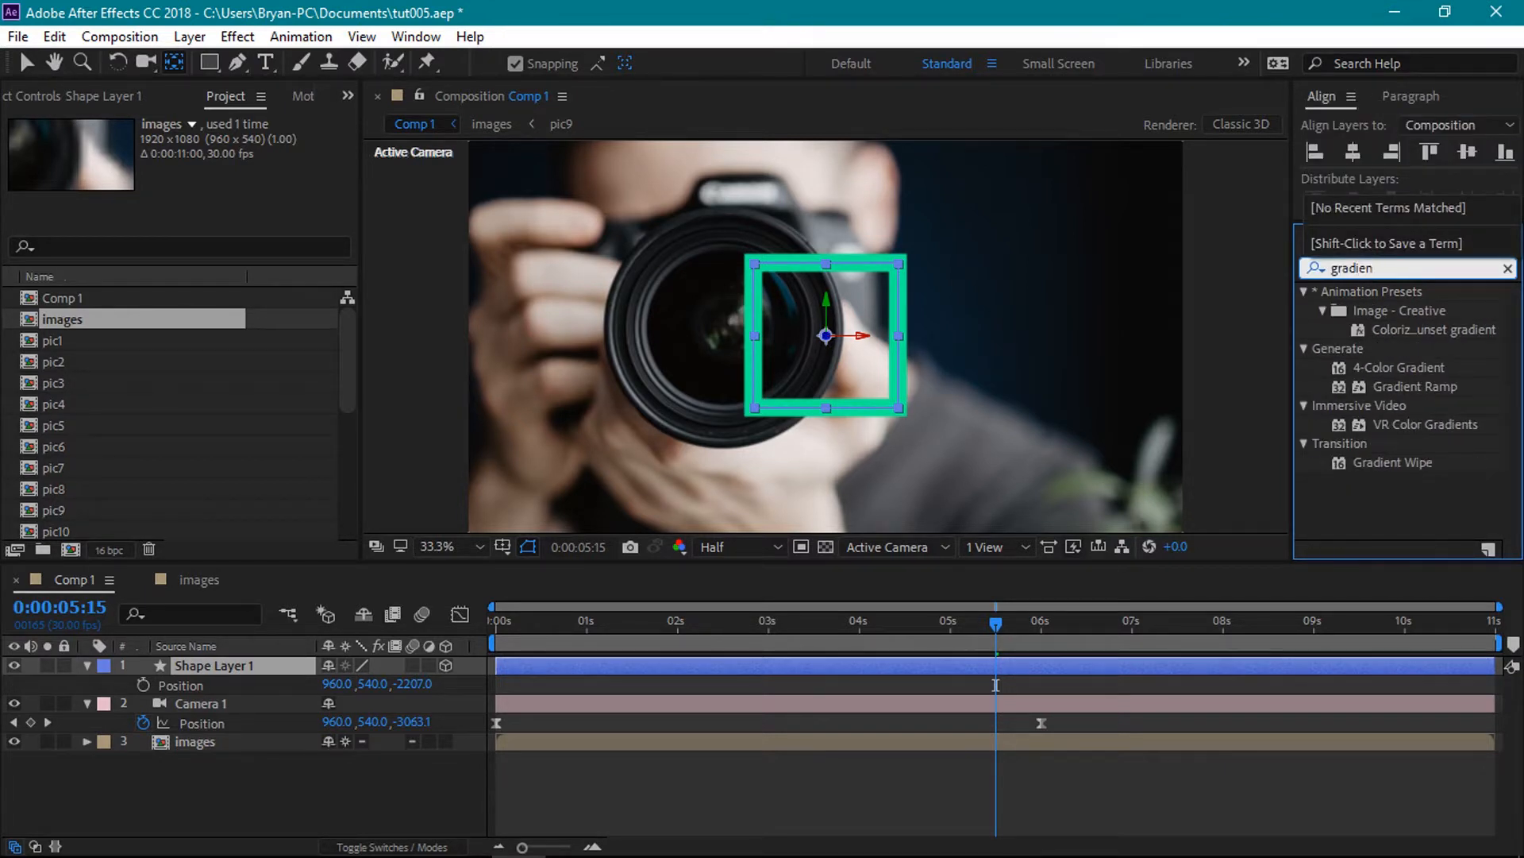
double_click(1394, 391)
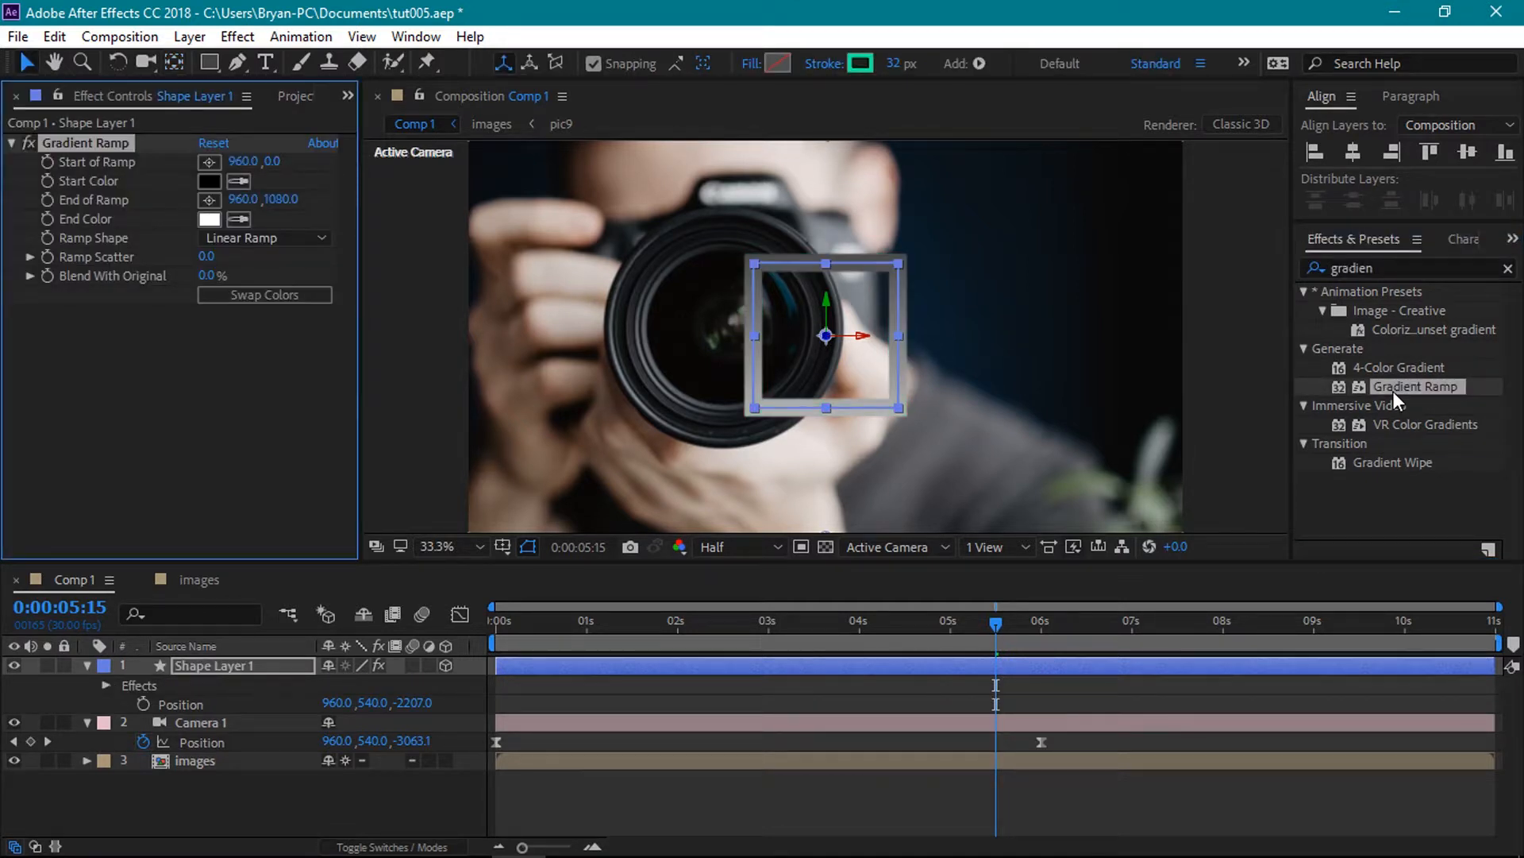
Set the Gradient Ramp's start color to 52029D and its end color to E300FE.
left_click(203, 178)
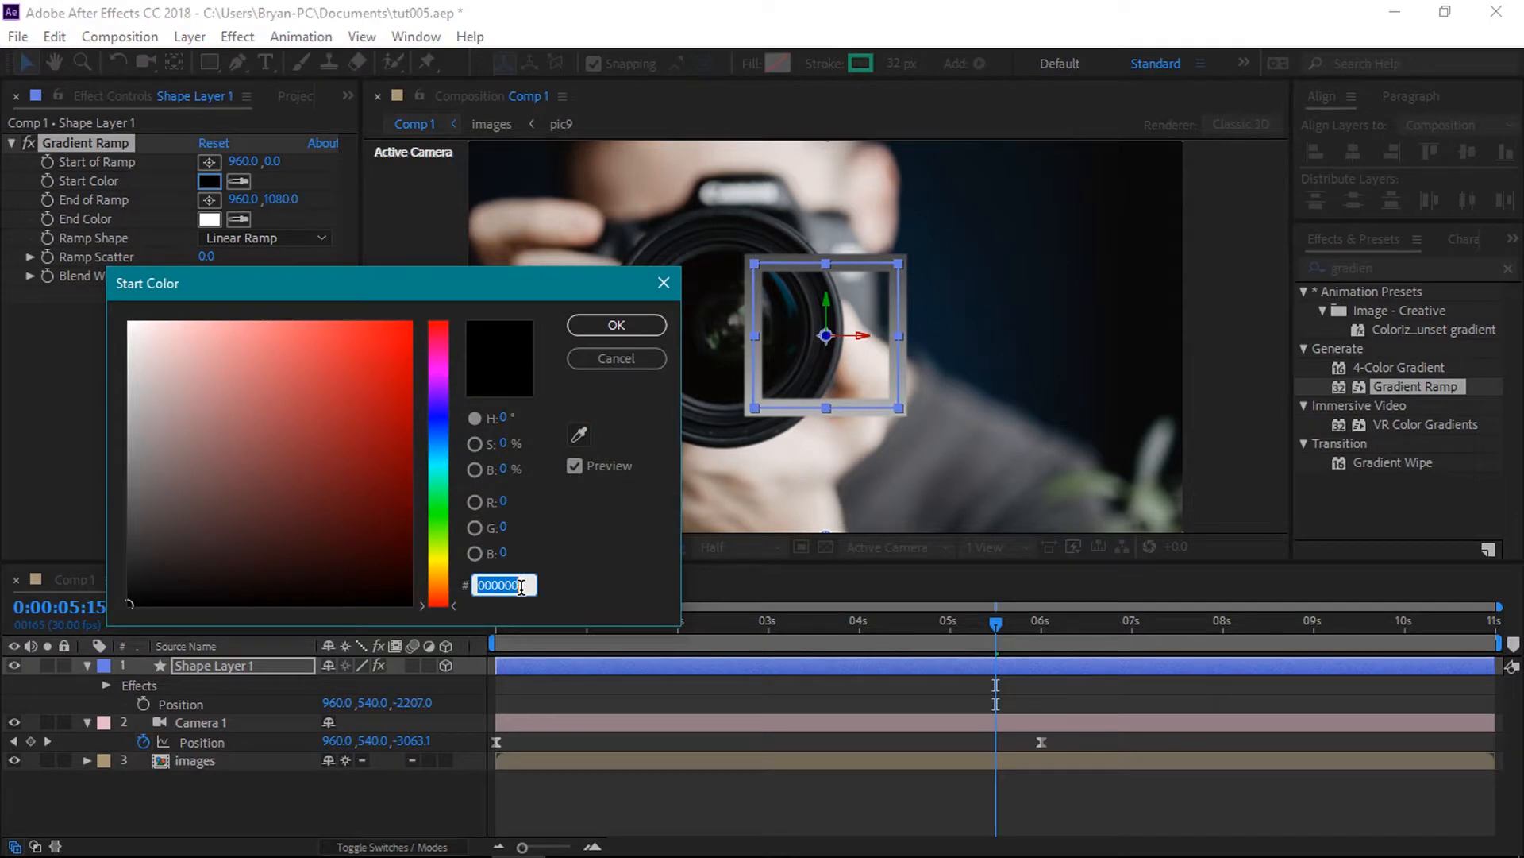
type("52029D")
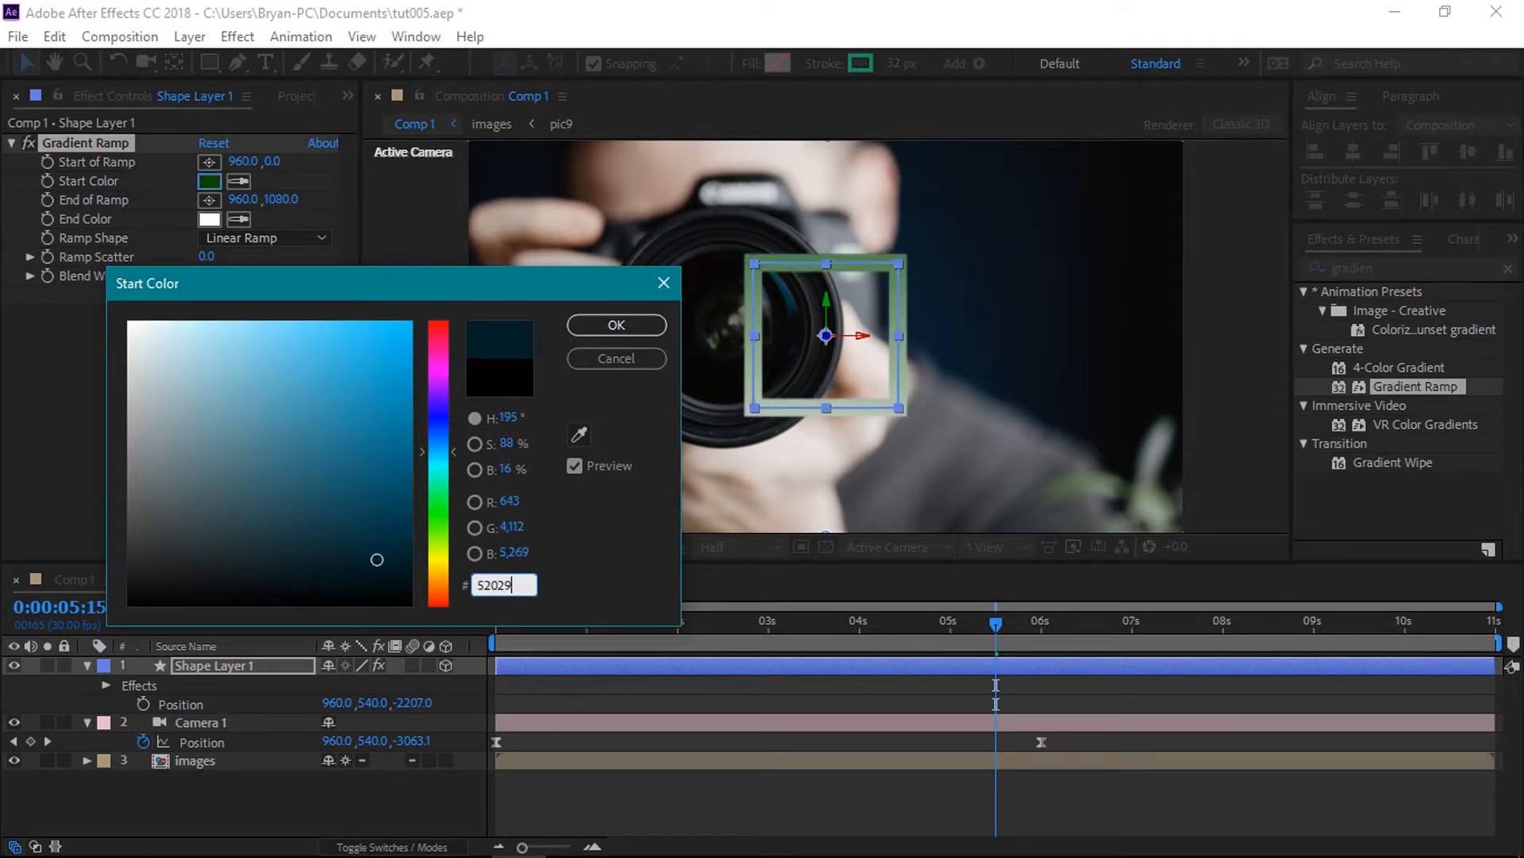
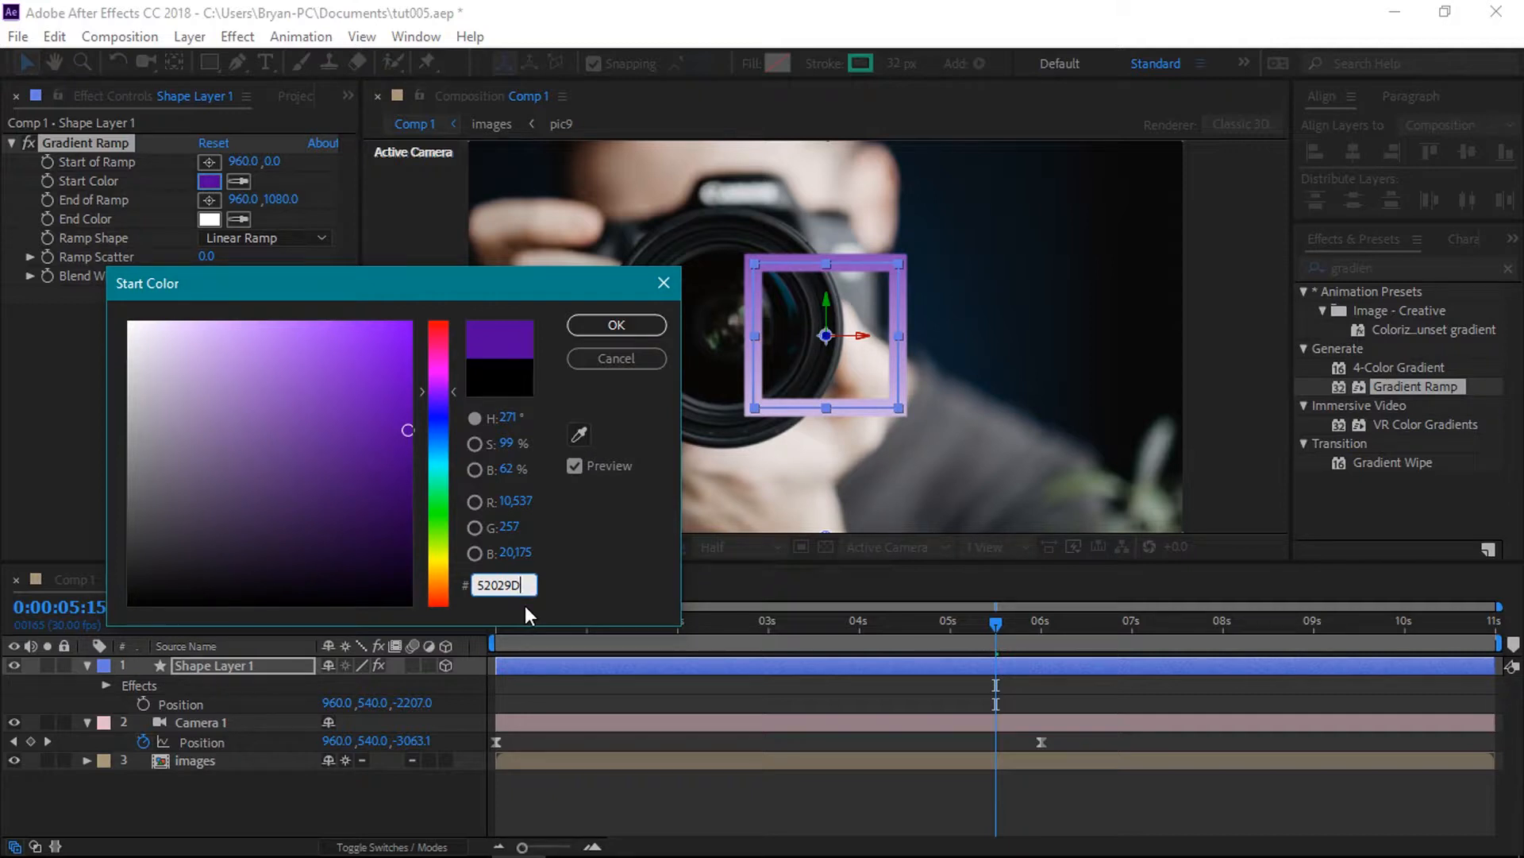
left_click(632, 328)
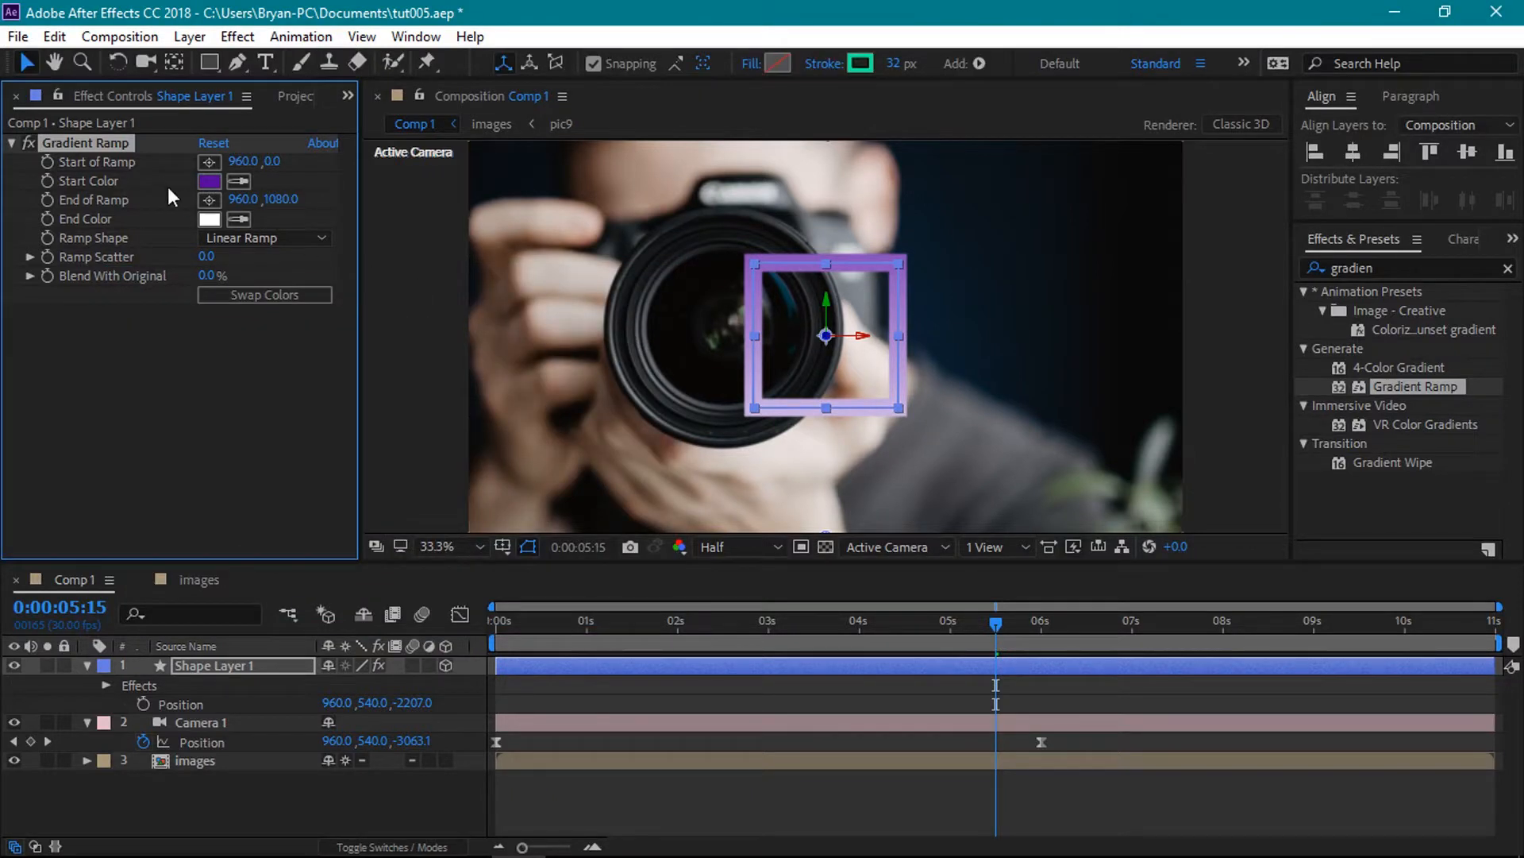
left_click(205, 221)
left_click(491, 582)
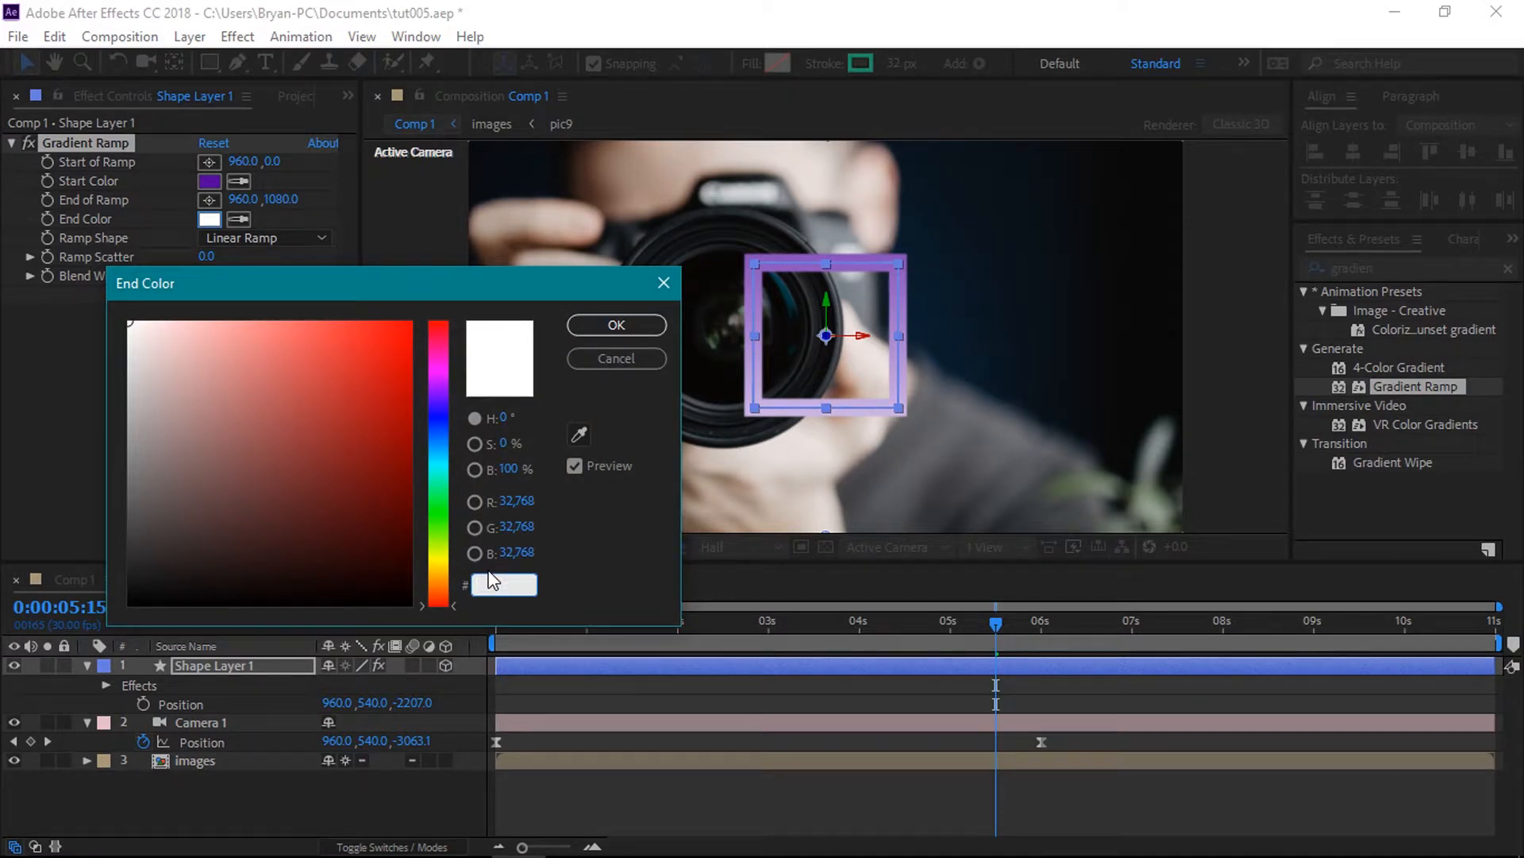
type("E300")
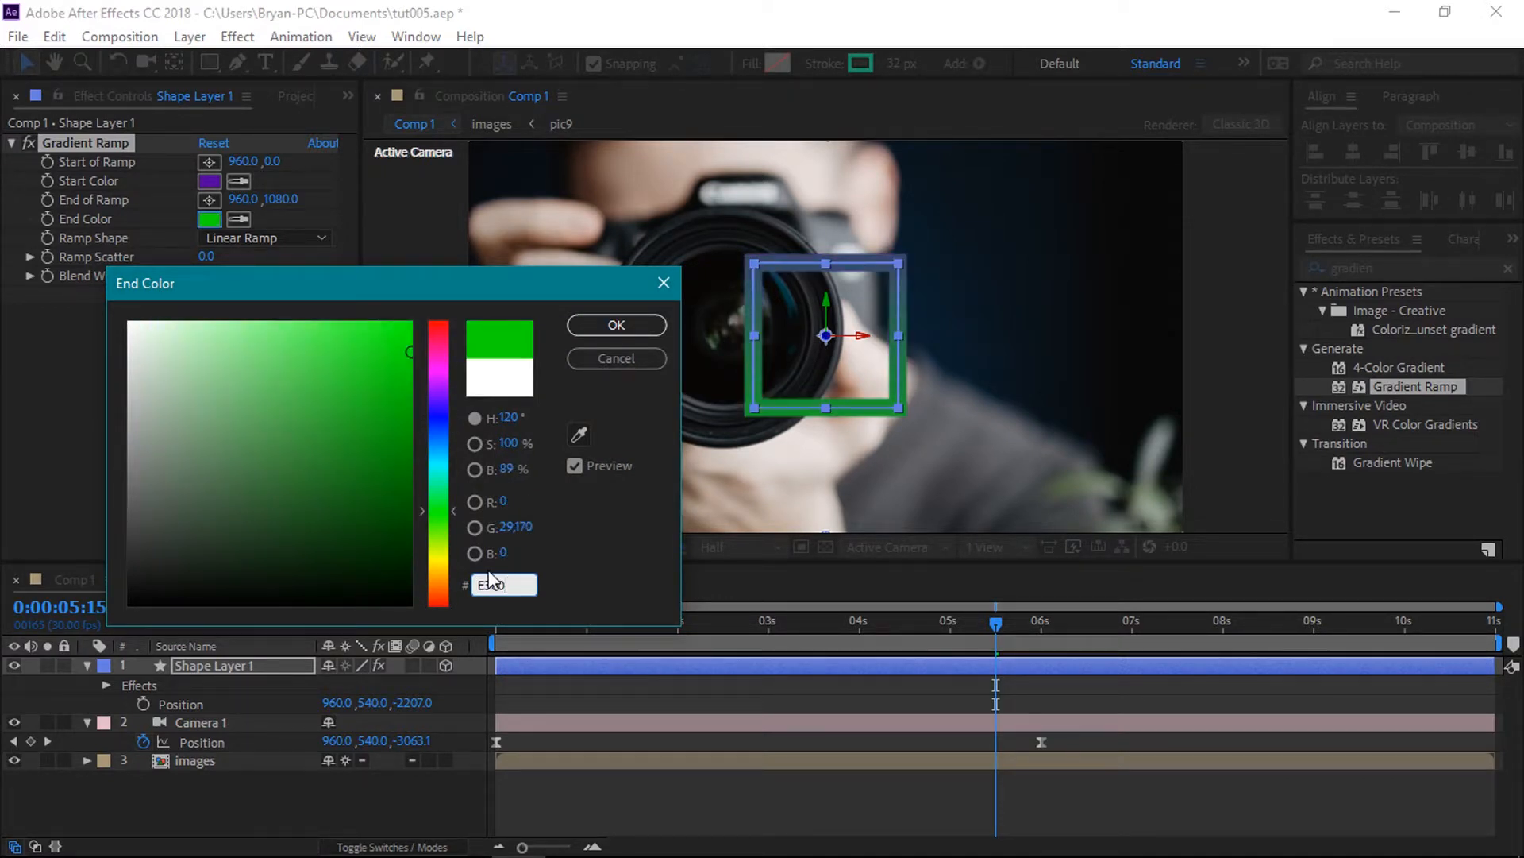
type("FE")
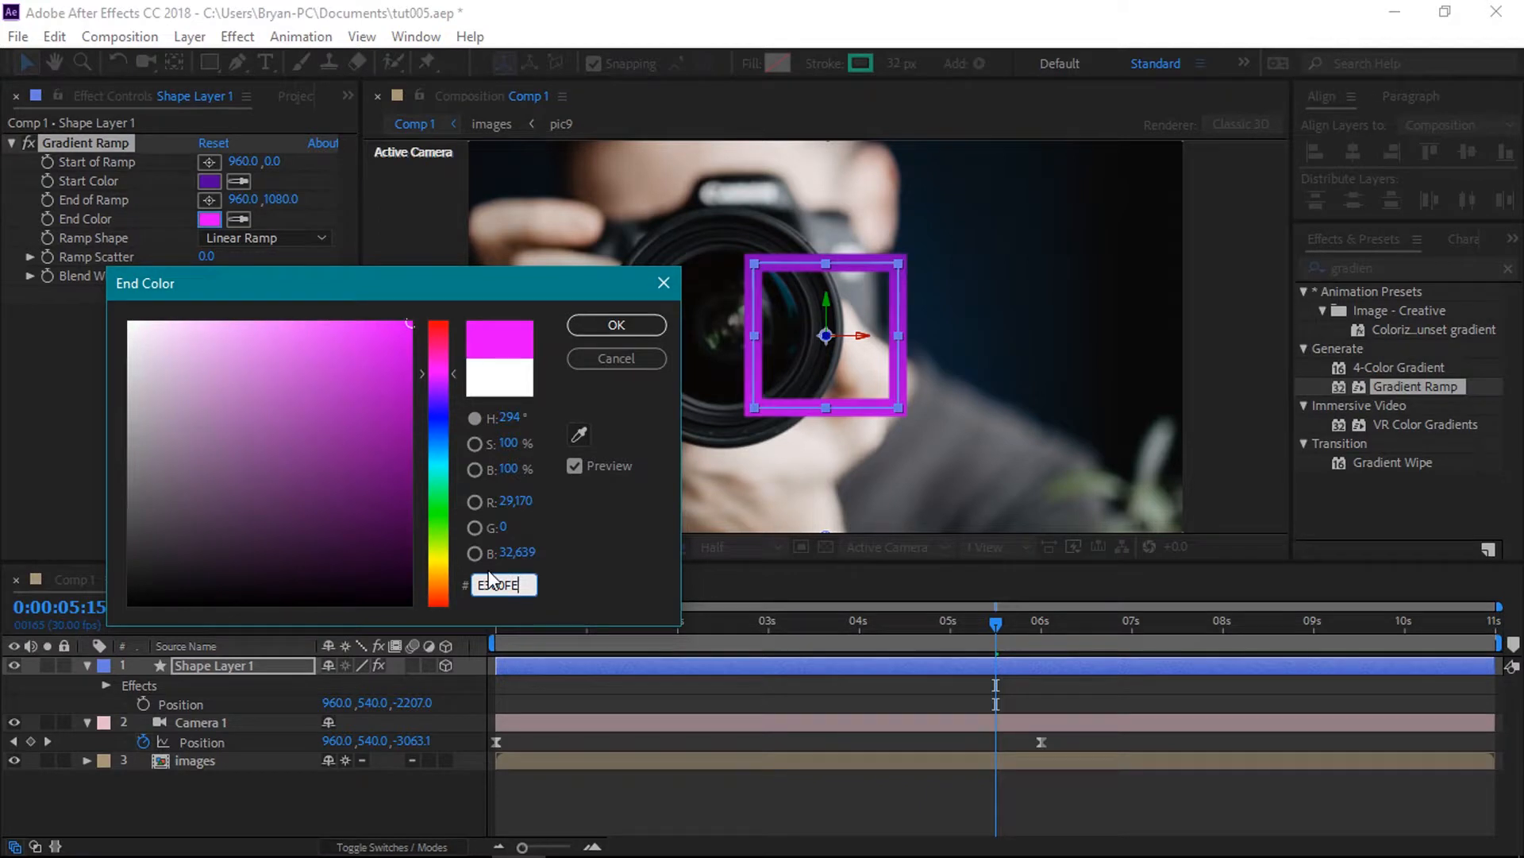
left_click(607, 327)
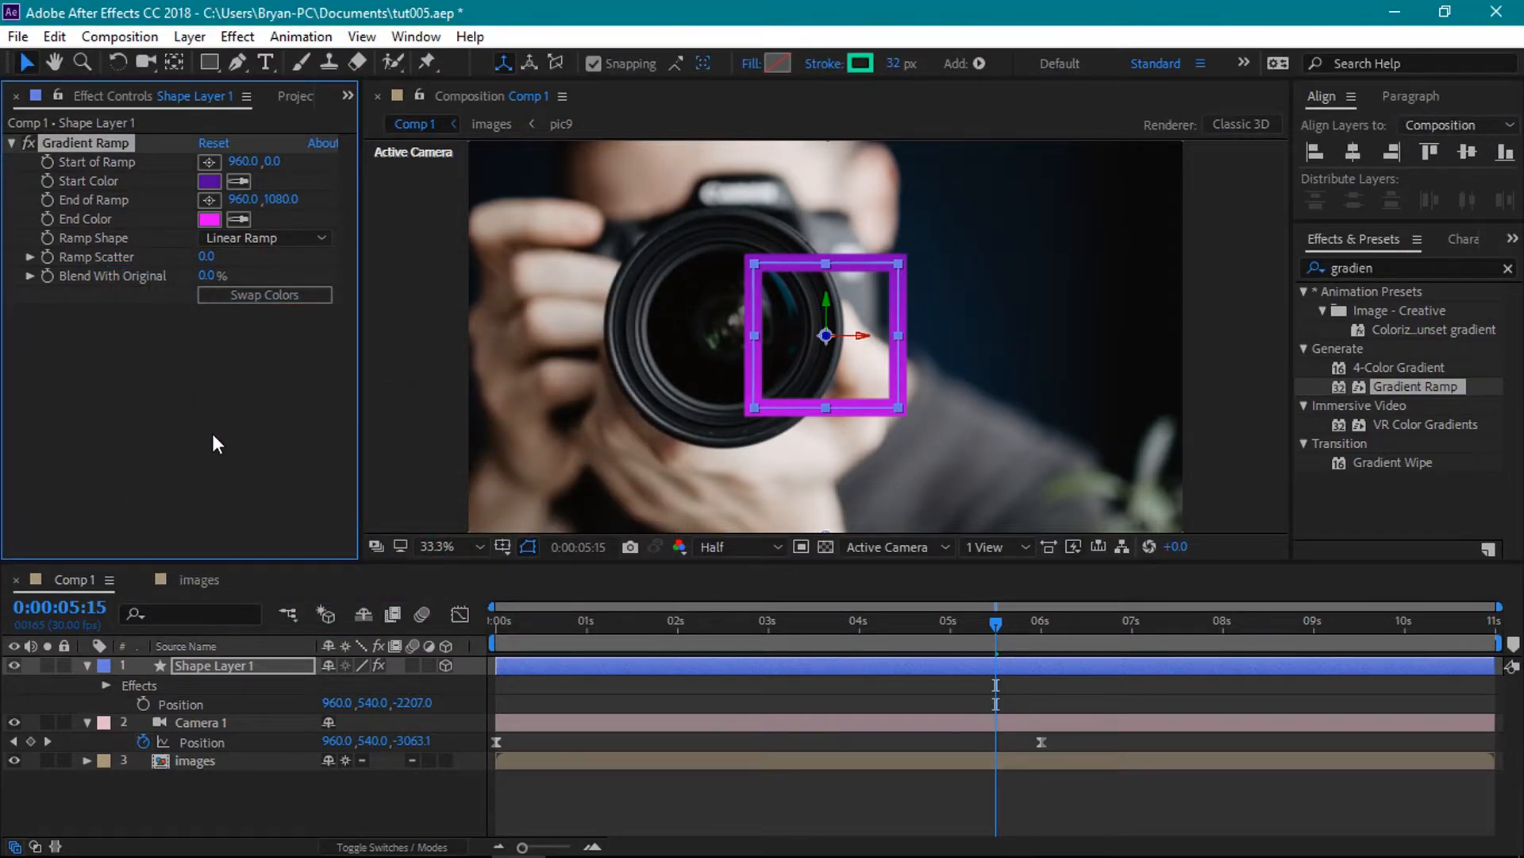
Set the Gradient Ramp's scatter to 32.7, its start point to 765, 234 and its end point to 1248, 777.
left_click_drag(205, 256, 296, 264)
left_click(204, 164)
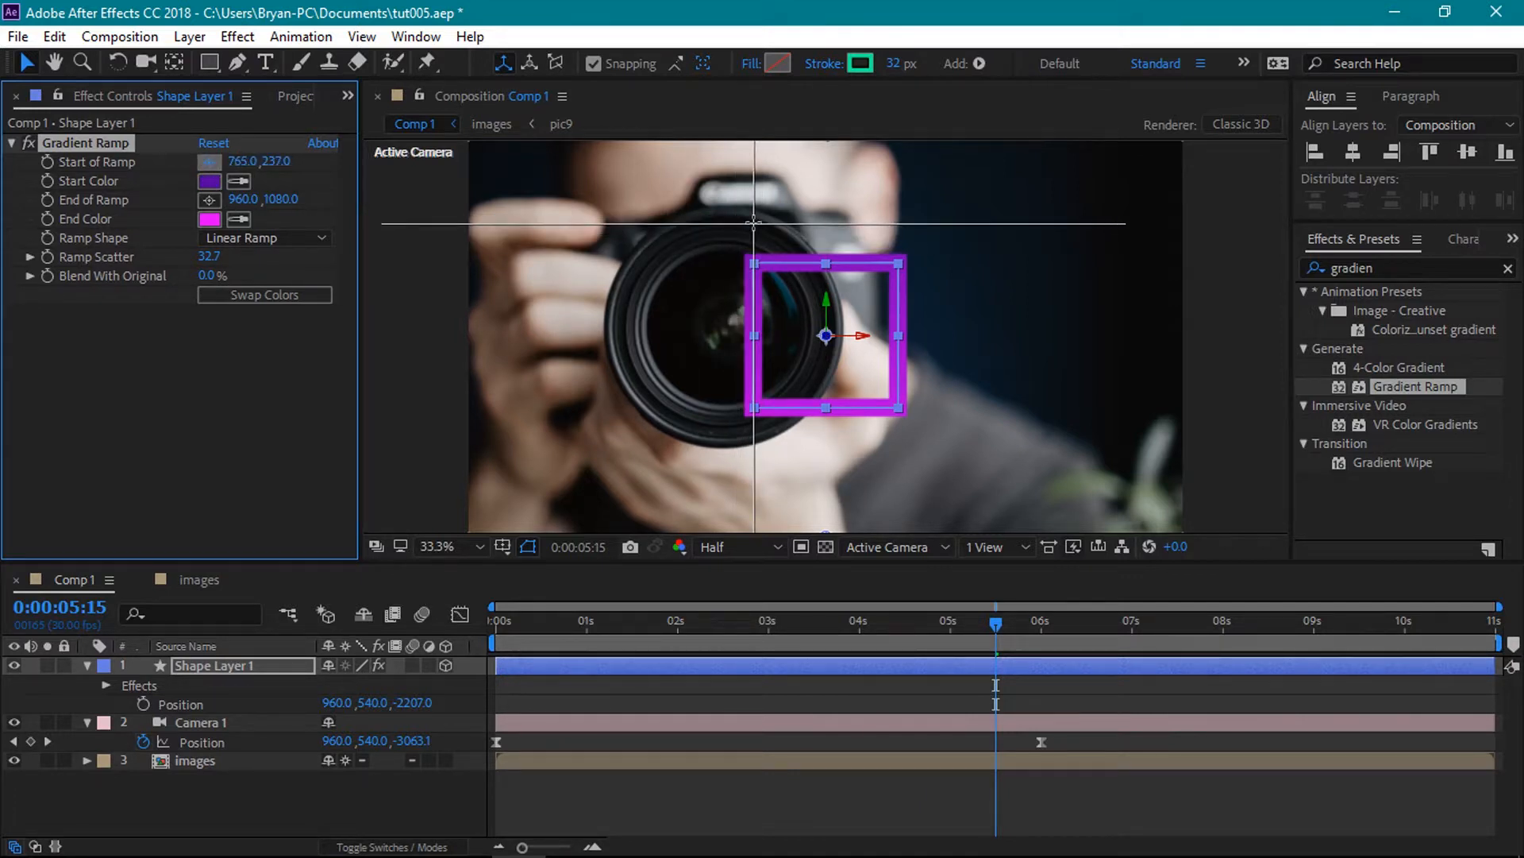
left_click(754, 222)
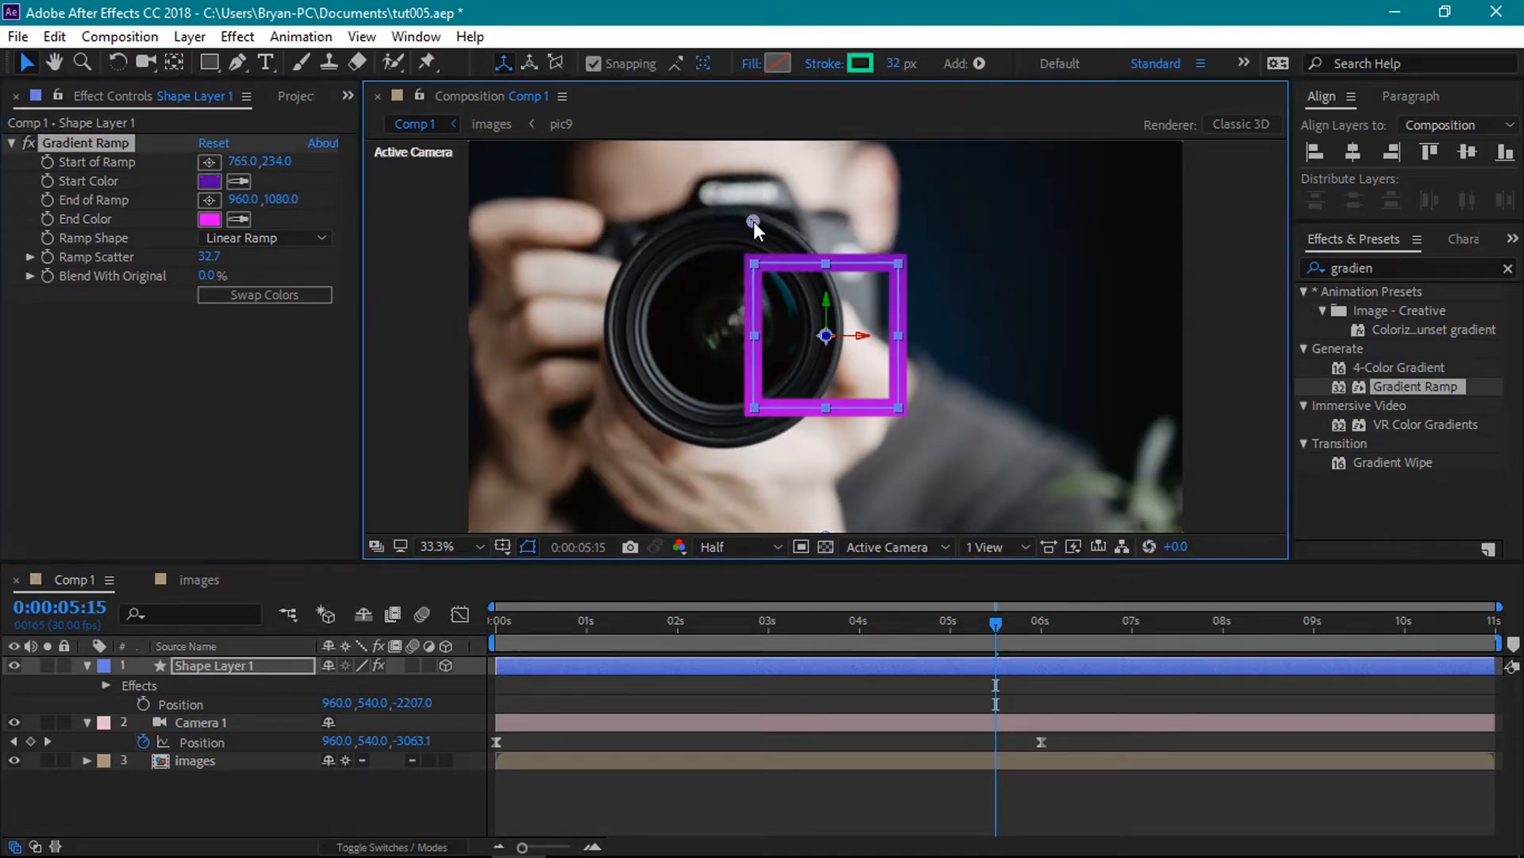
left_click(210, 199)
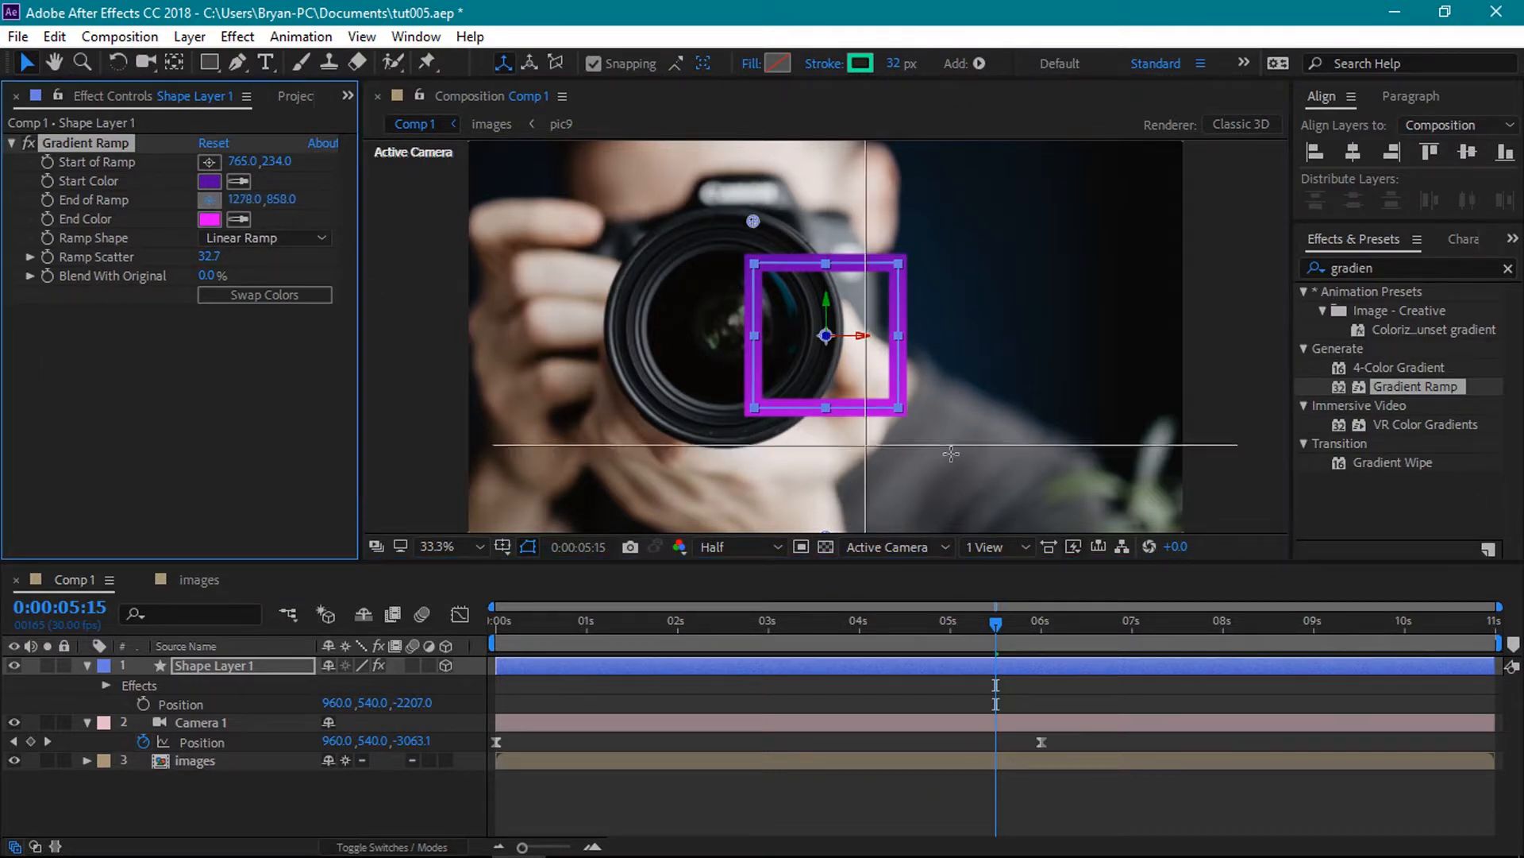
left_click(933, 423)
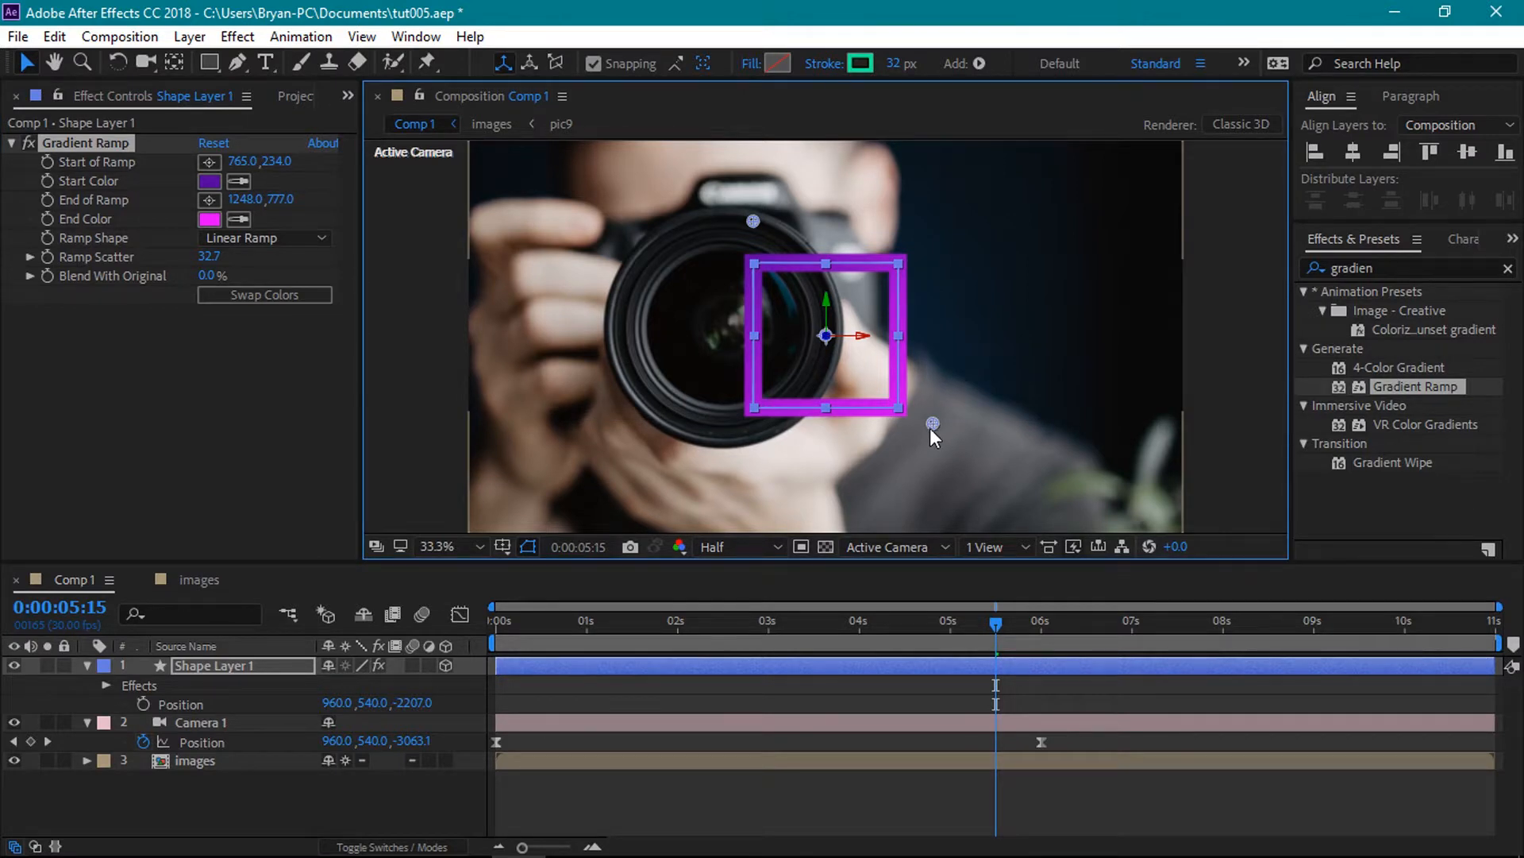
Move the current time to 0:00:04:10 and add Trim Paths to Shape Layer 1.
left_click_drag(992, 618, 927, 631)
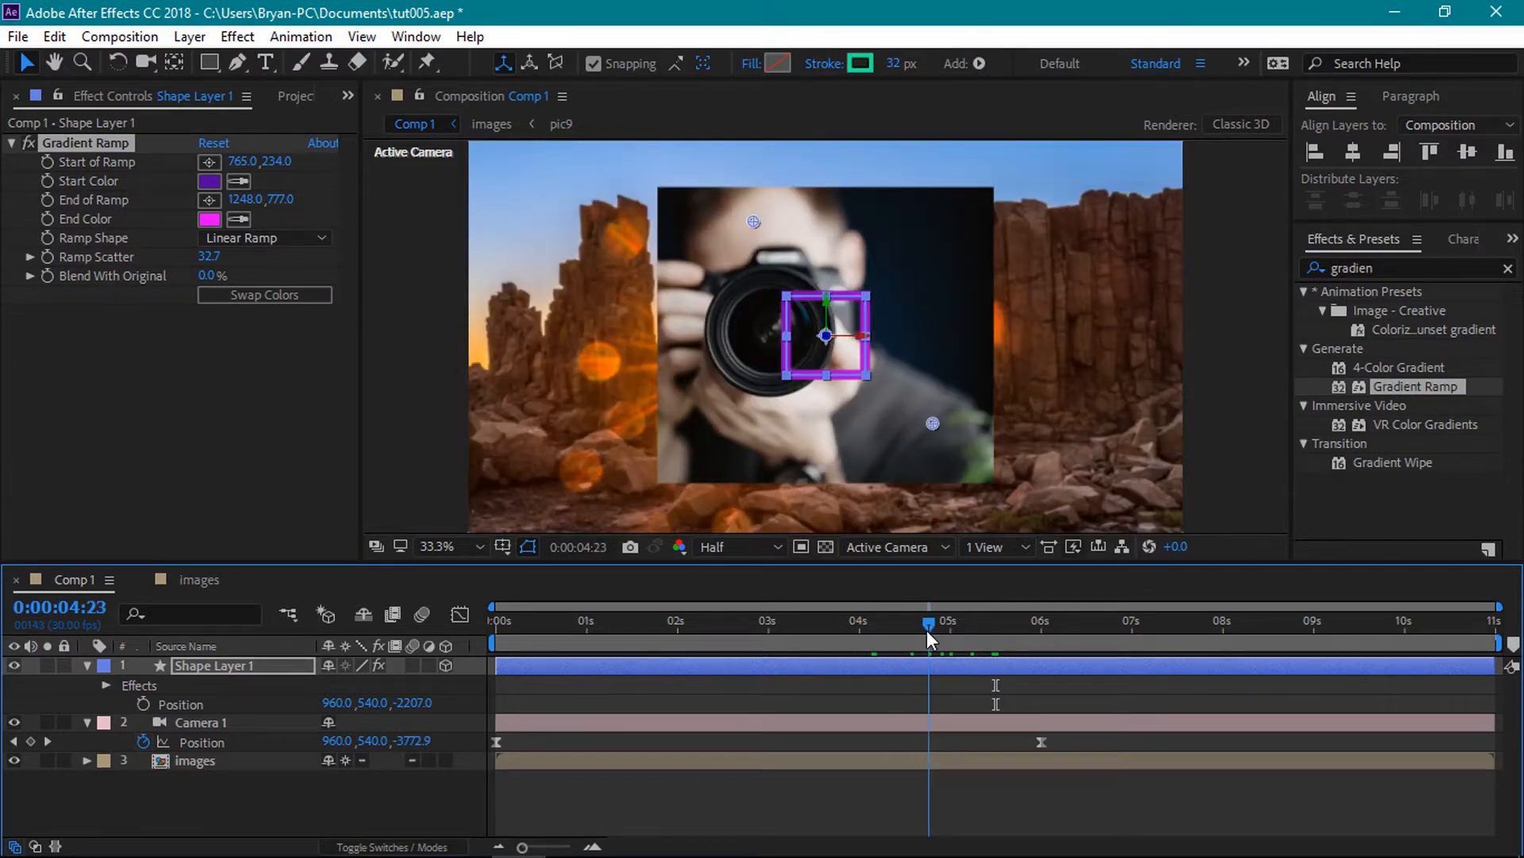
left_click(346, 826)
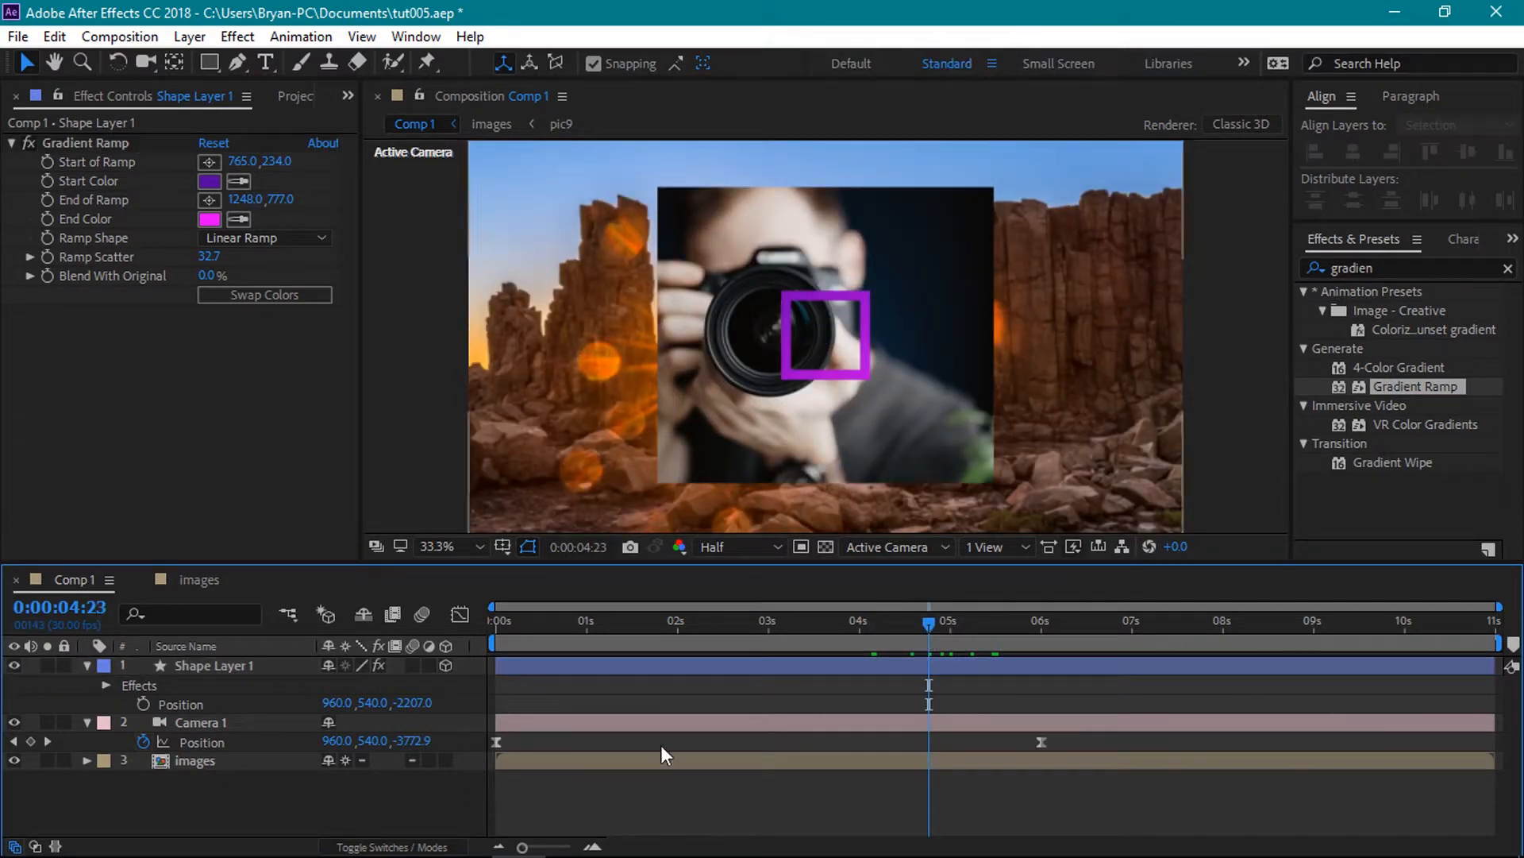
left_click_drag(926, 622, 864, 622)
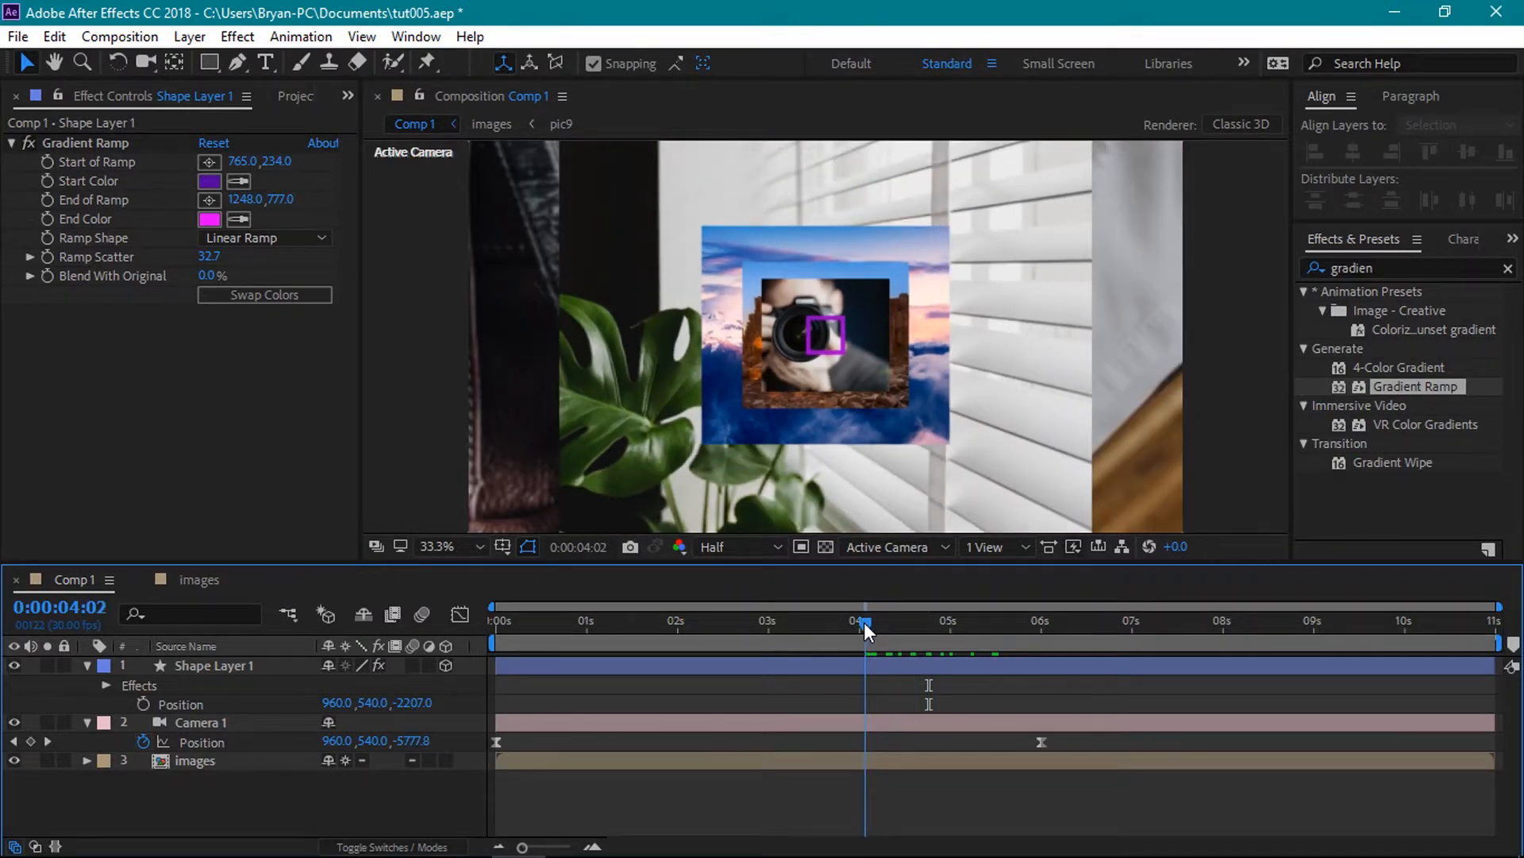
left_click_drag(864, 622, 887, 627)
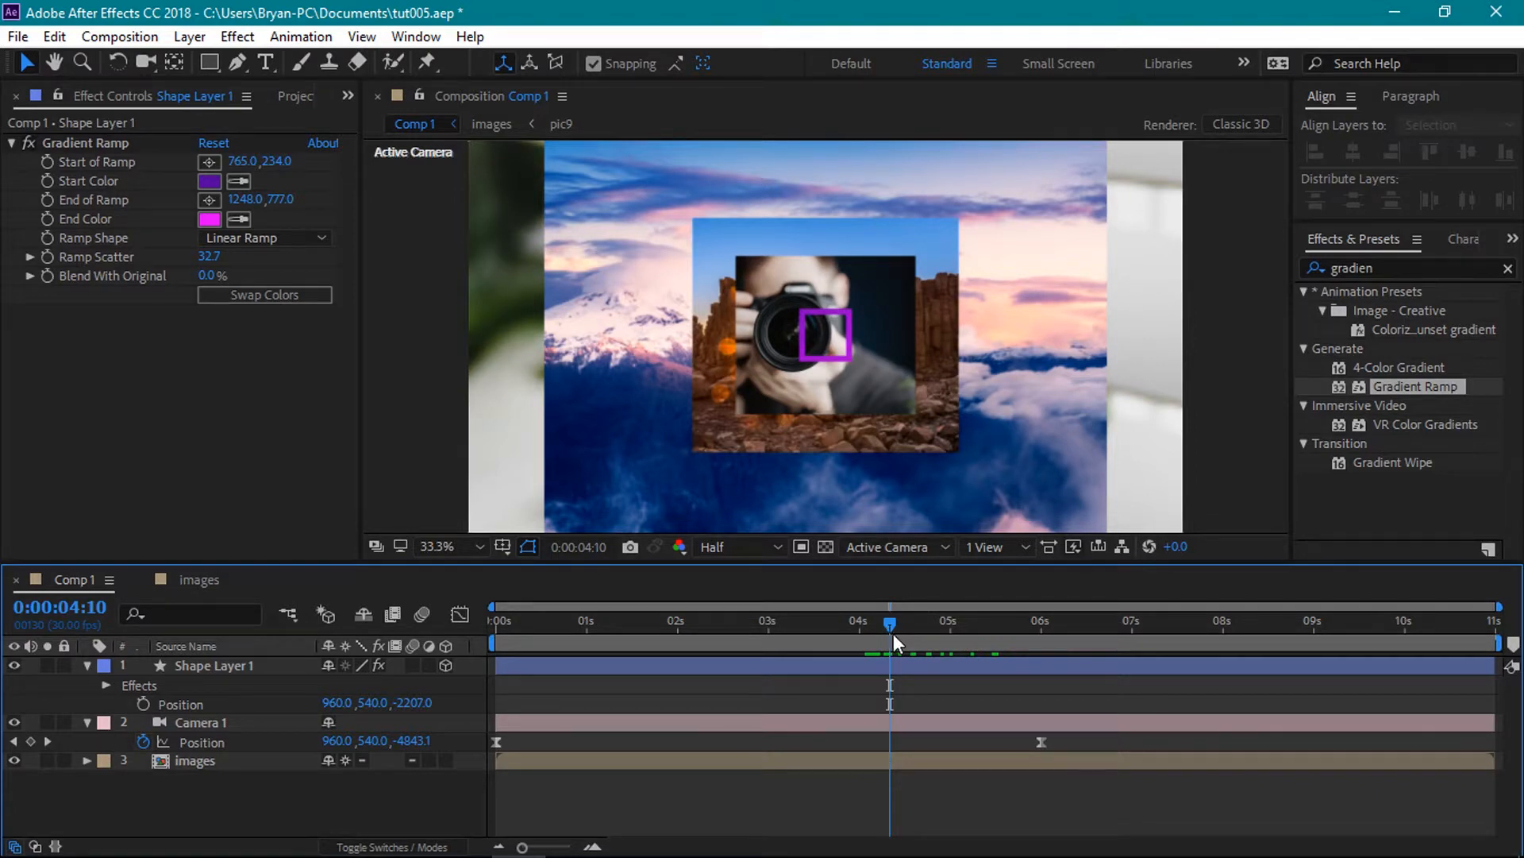
left_click(208, 664)
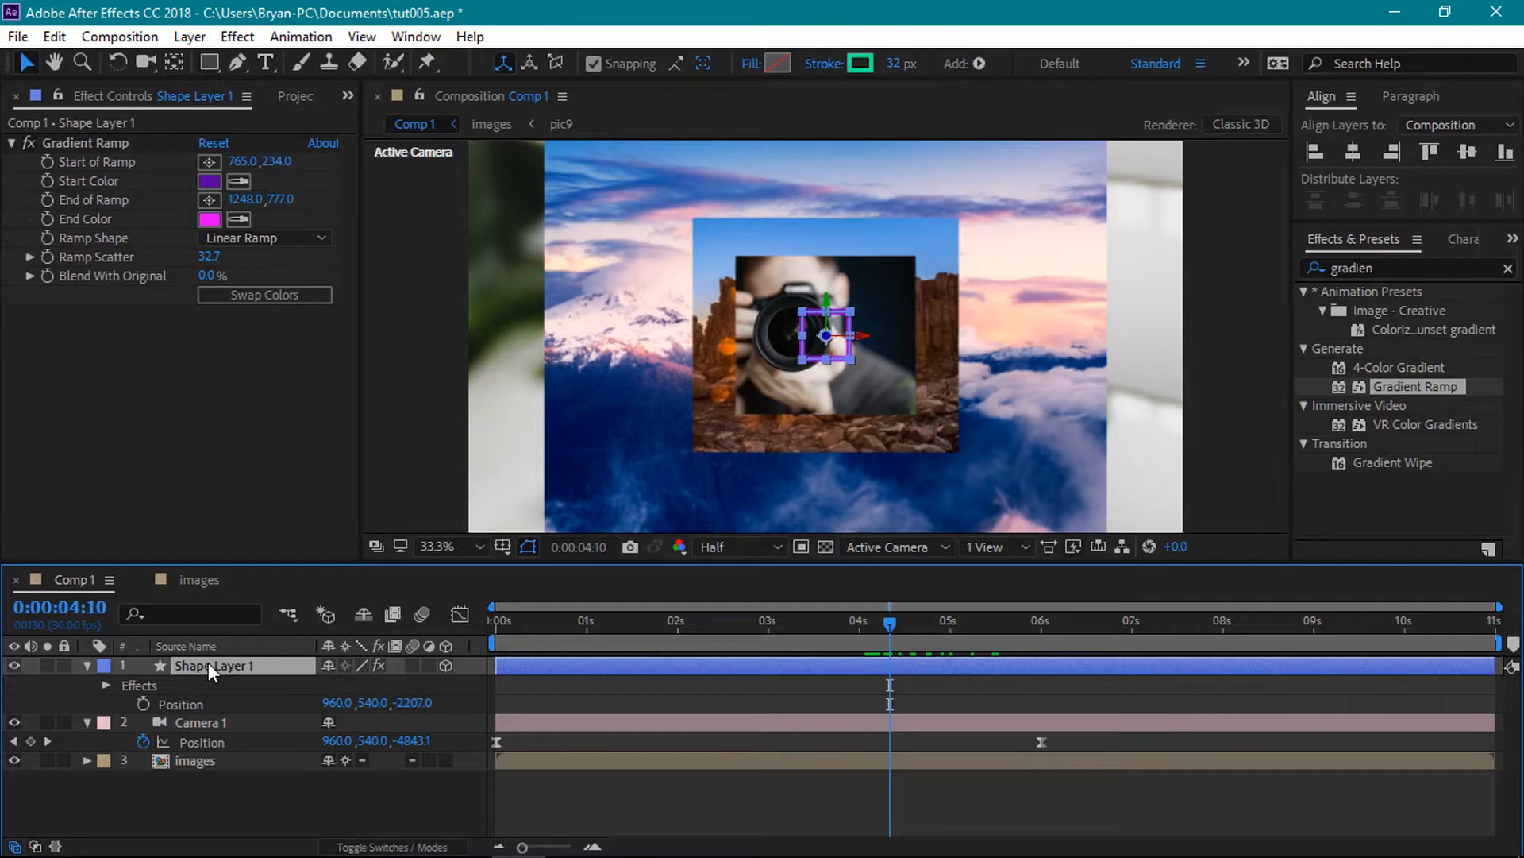
left_click(88, 665)
left_click(88, 665)
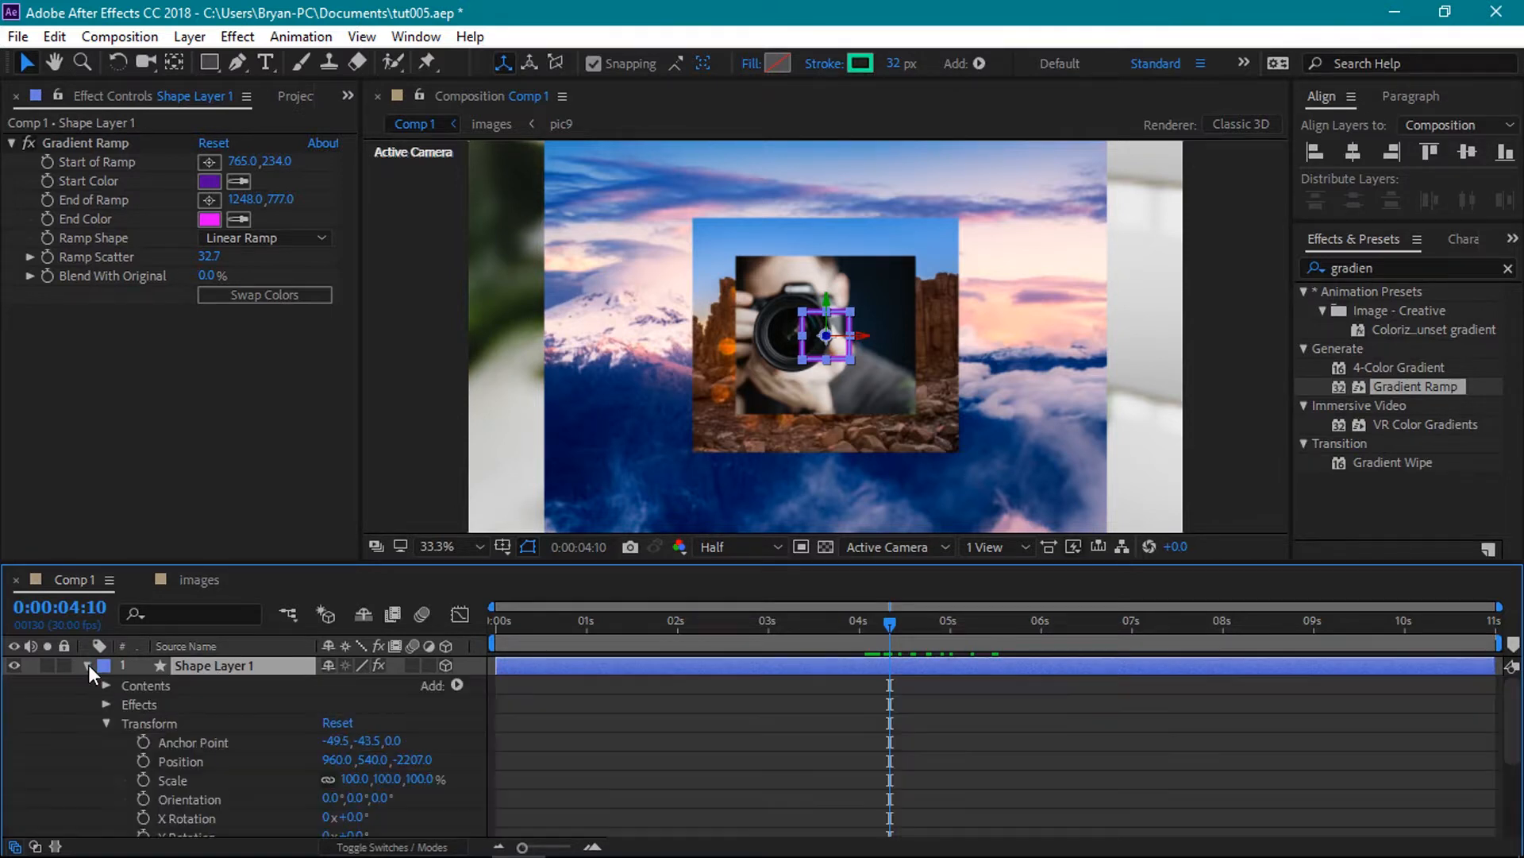
left_click(457, 686)
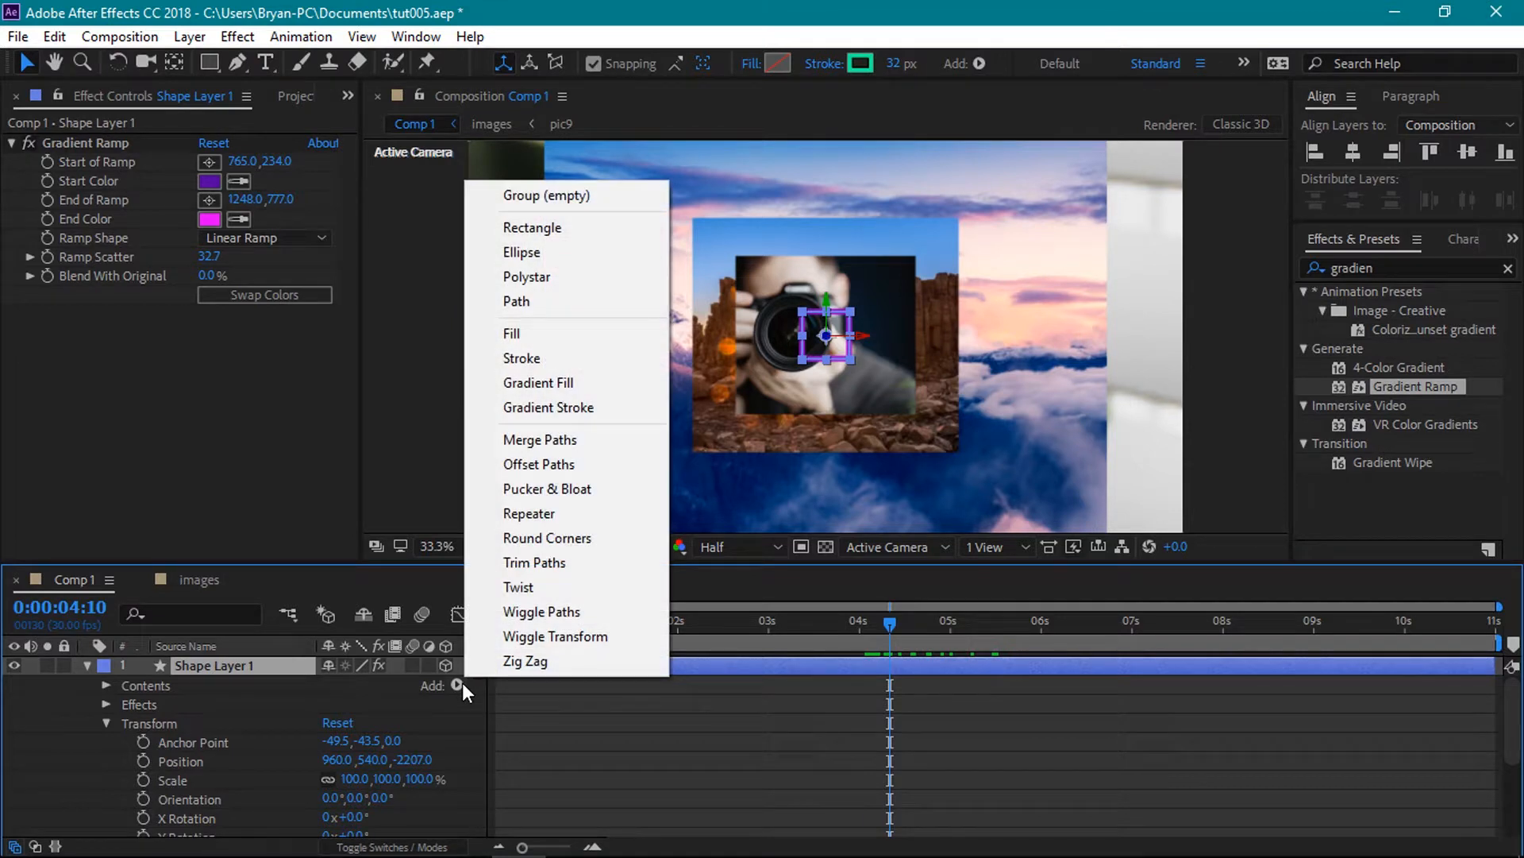
left_click(513, 563)
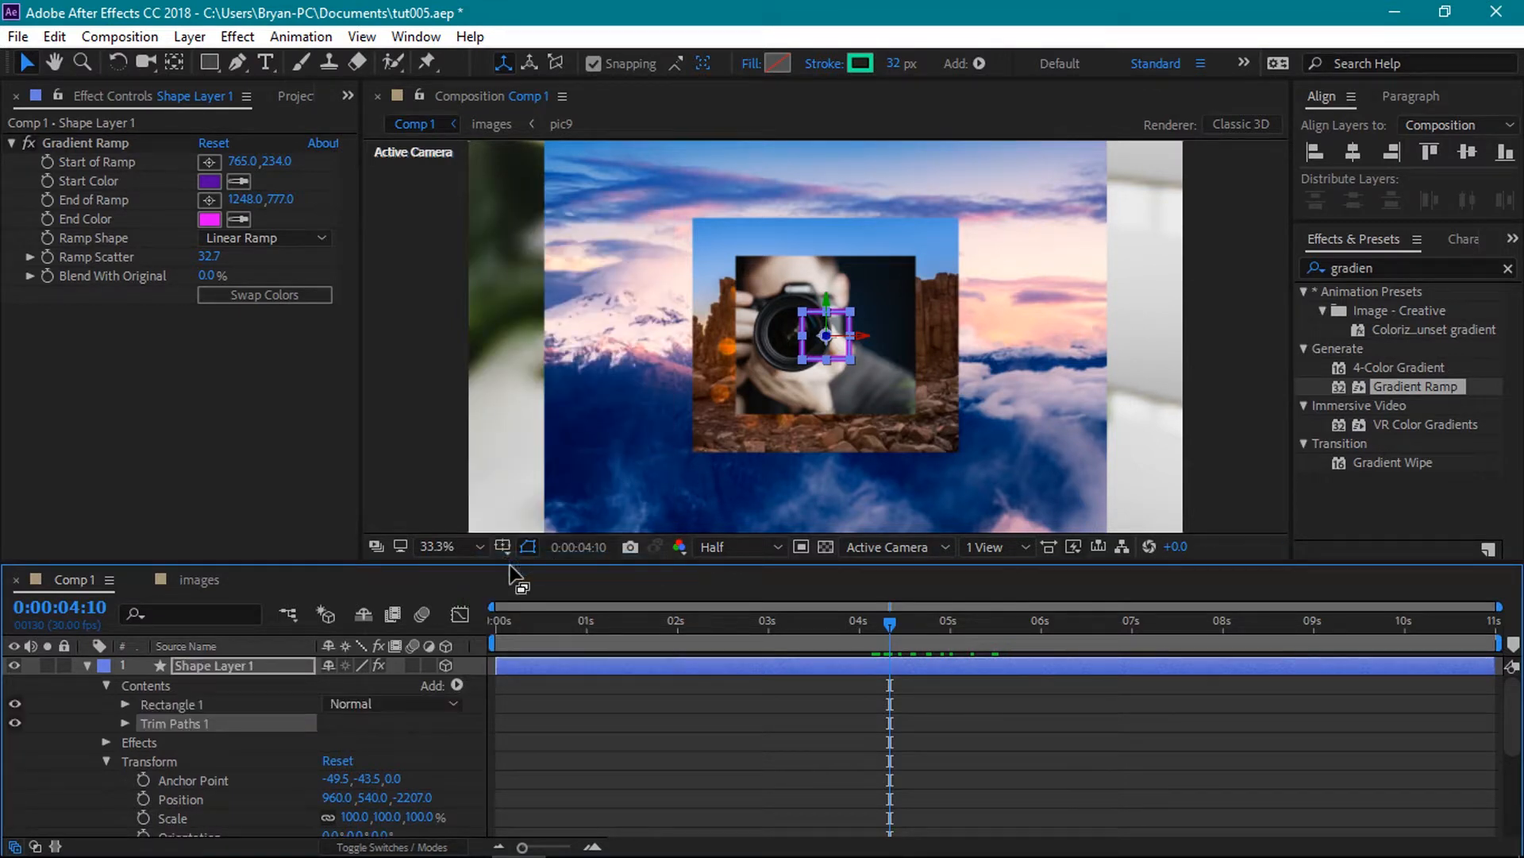
Set the Trim Paths End to 0% and Offset to 110°, with an End keyframe at 0:00:04:10.
left_click(125, 723)
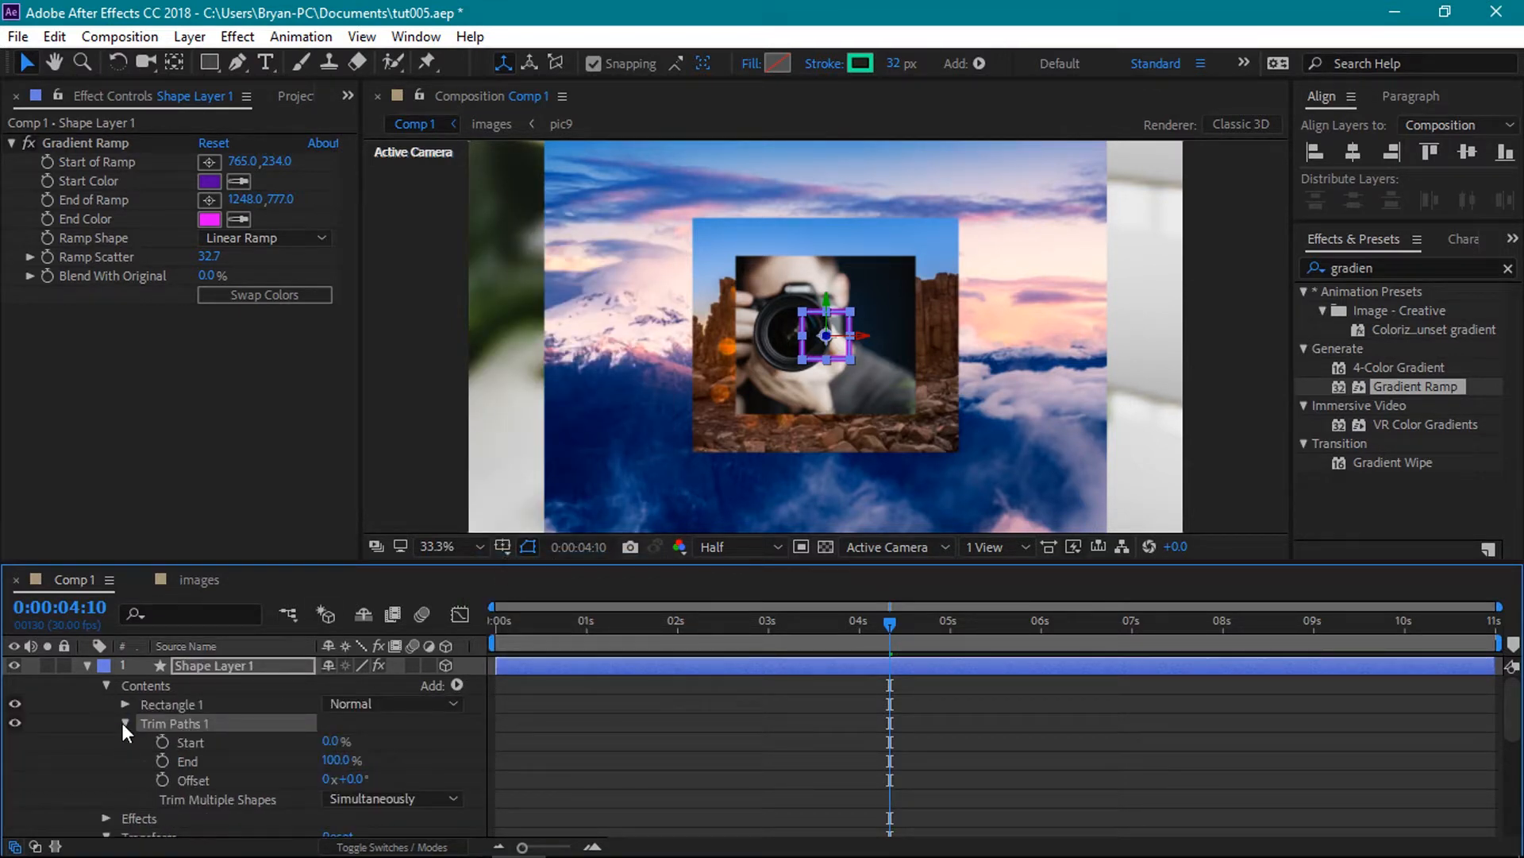
left_click(335, 760)
type("0")
key("Return")
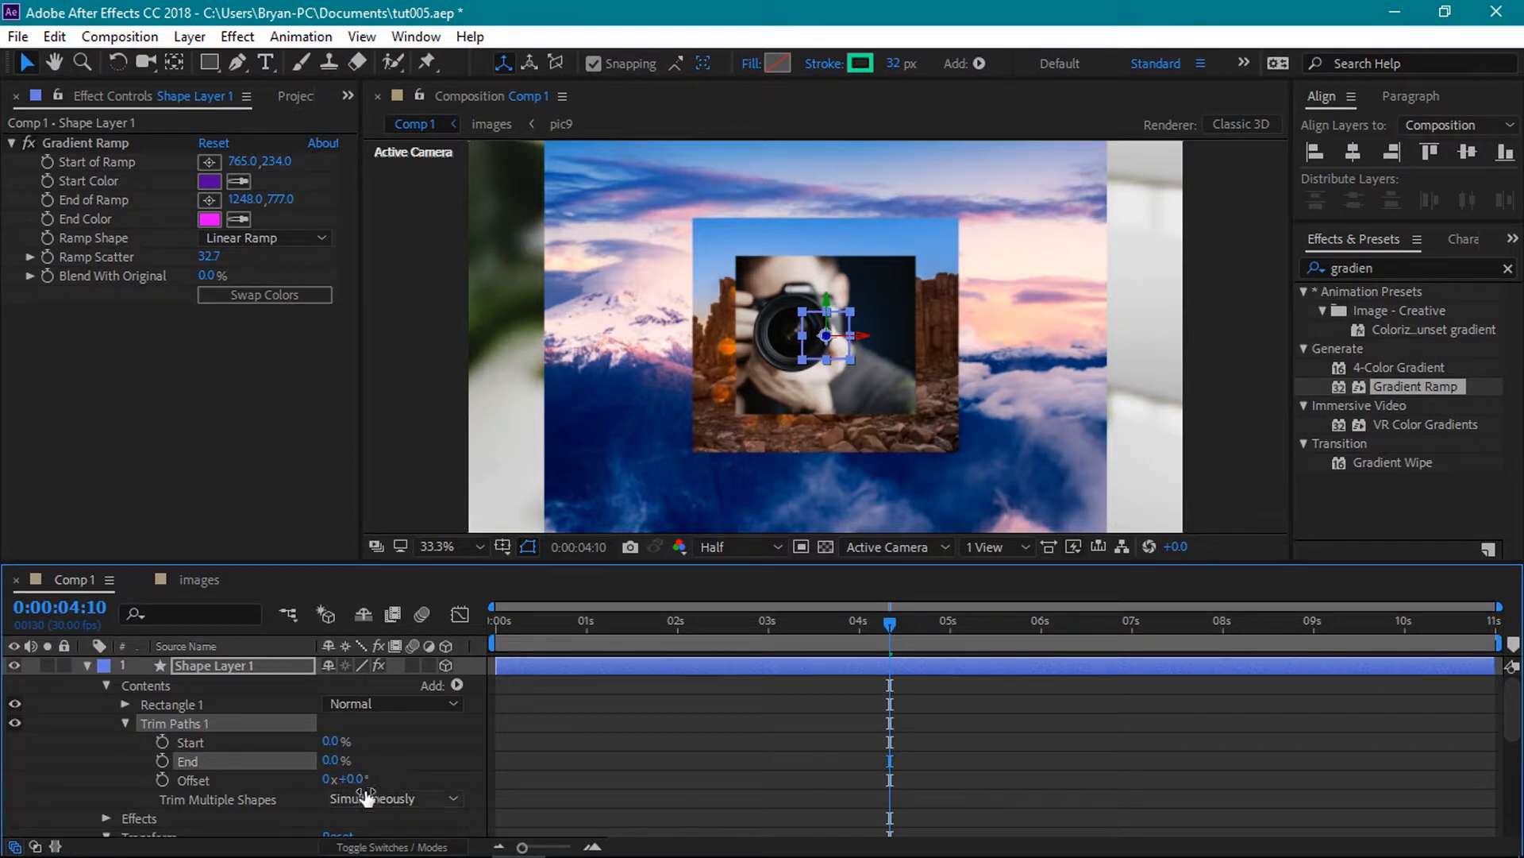
left_click(359, 778)
type("110")
key("Return")
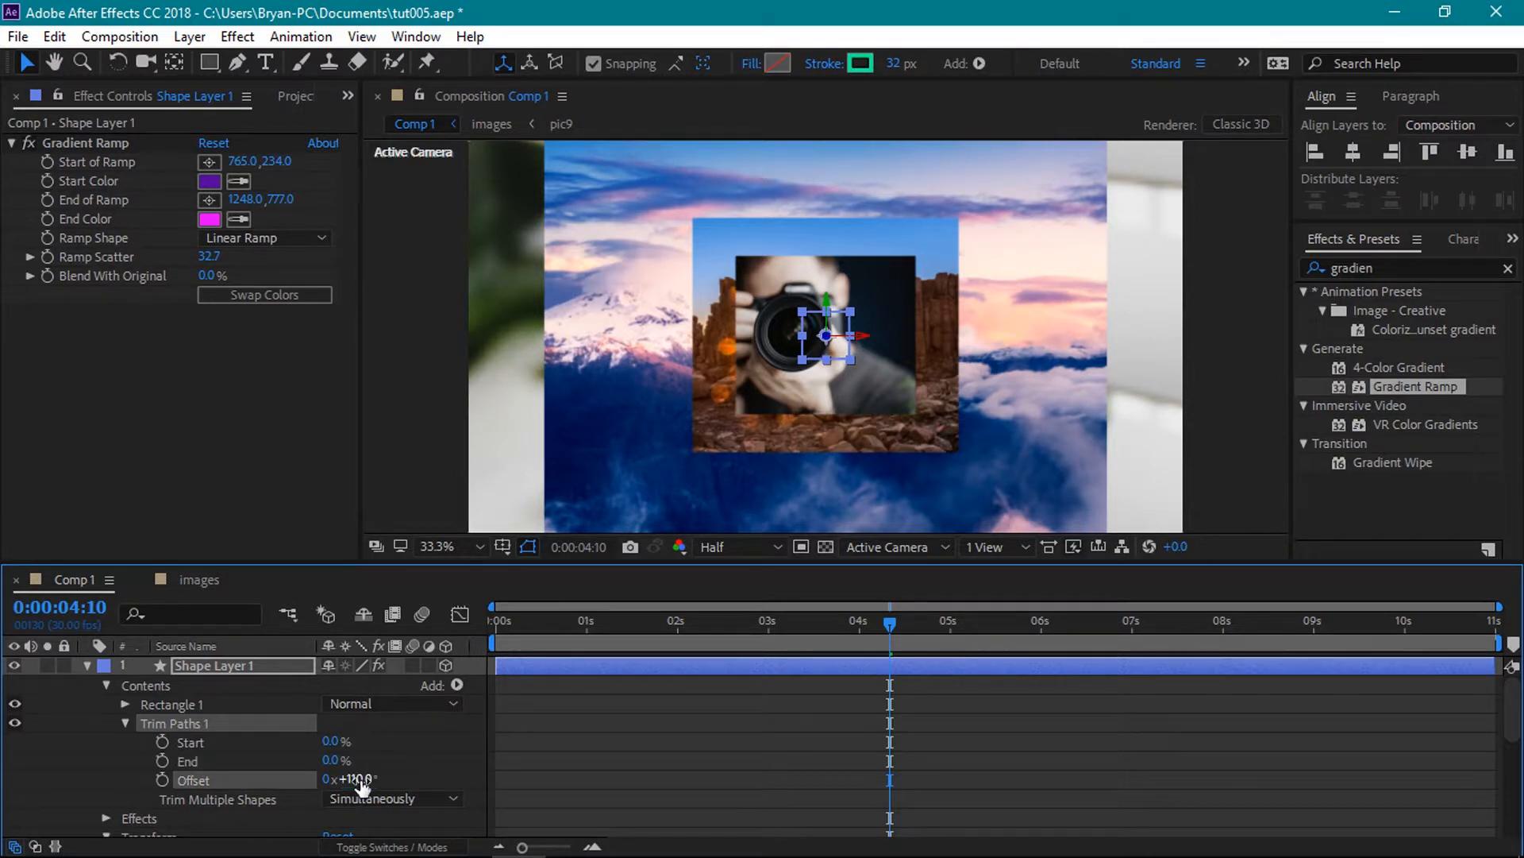
left_click(163, 760)
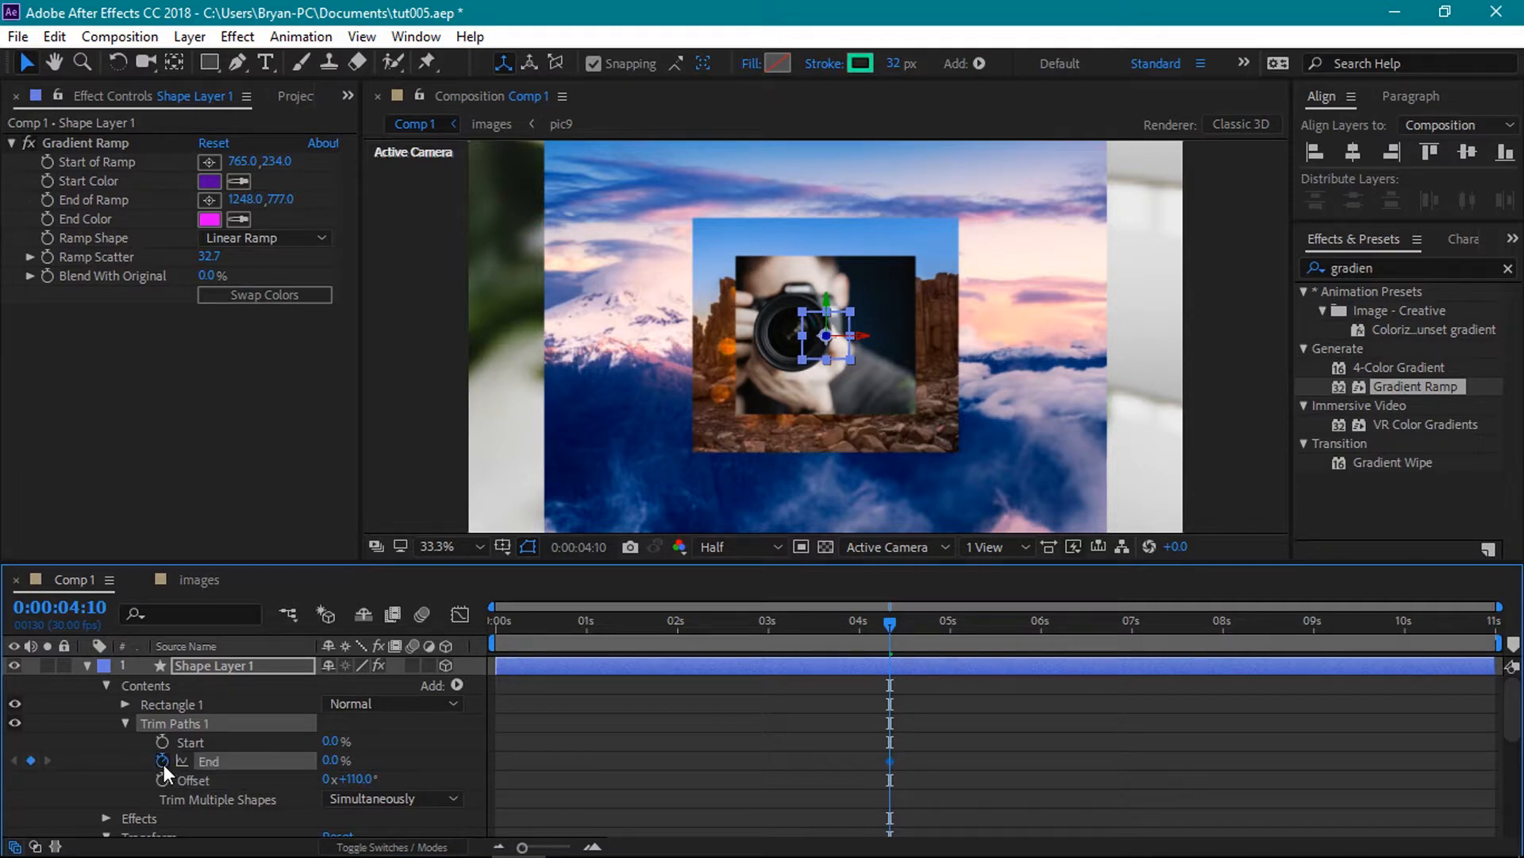
Keyframe Shape Layer 1's Z Rotation at -90° at 0:00:04:10.
left_click(126, 723)
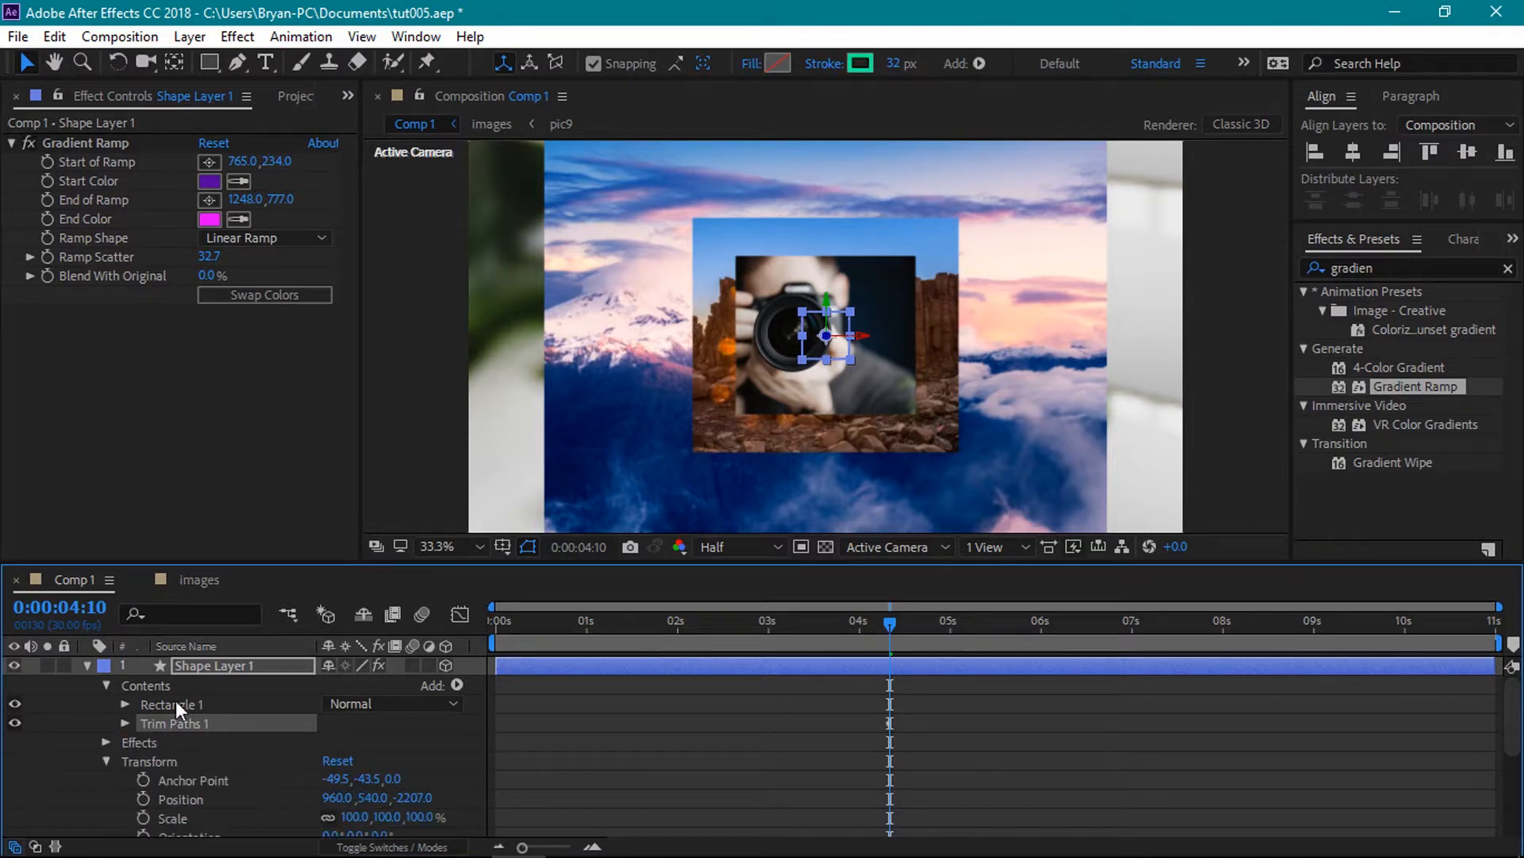
left_click(207, 664)
key("r")
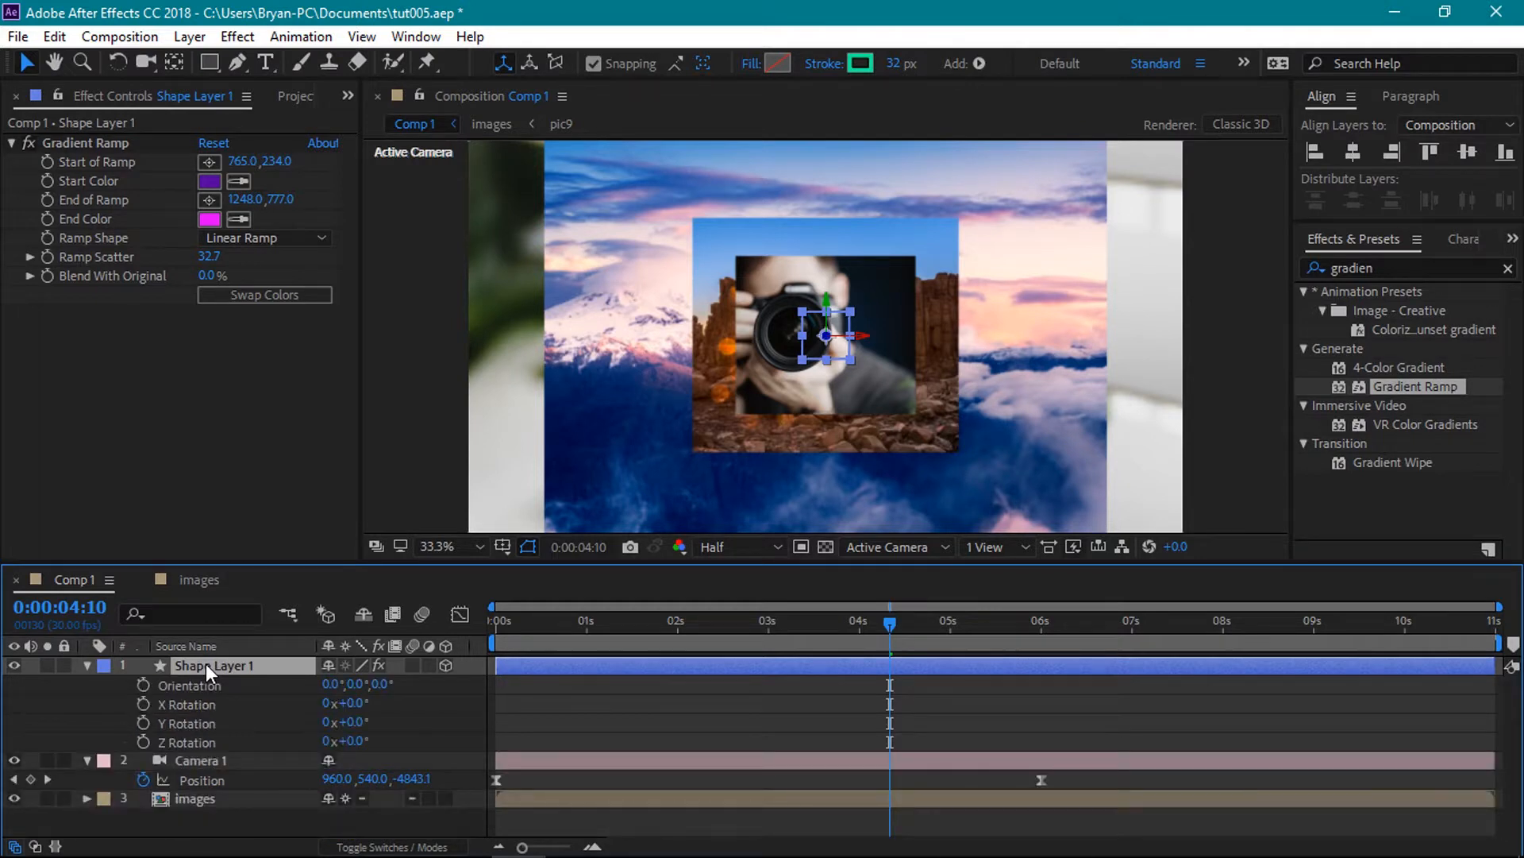
left_click(143, 741)
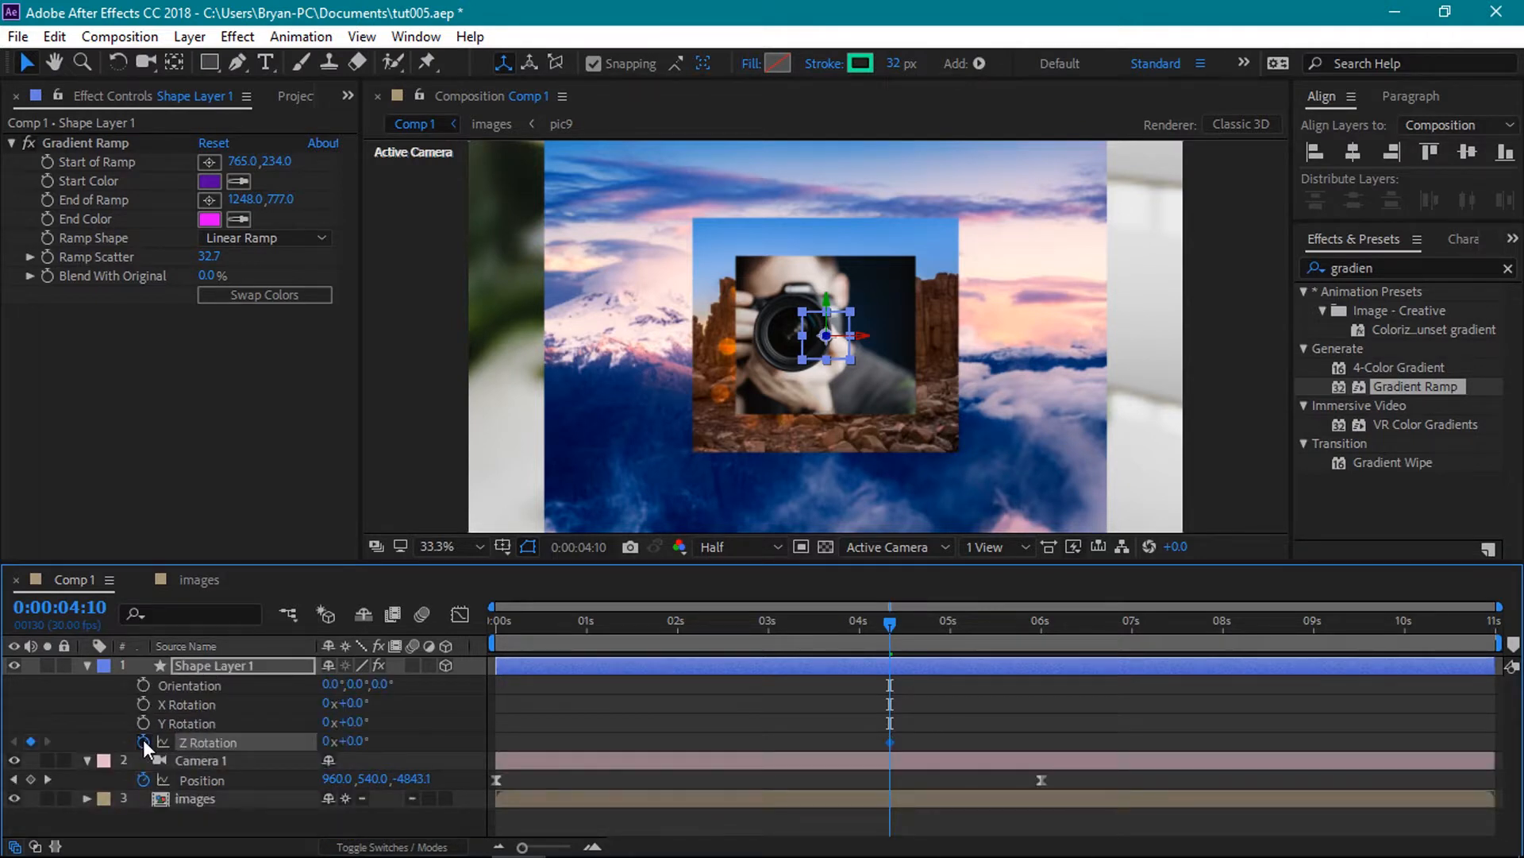
left_click(353, 742)
type("-90")
key("Return")
At 0:00:05:16, keyframe Shape Layer 1's Trim Paths End at 100% and its Z Rotation at 0°.
left_click(231, 669)
key("u")
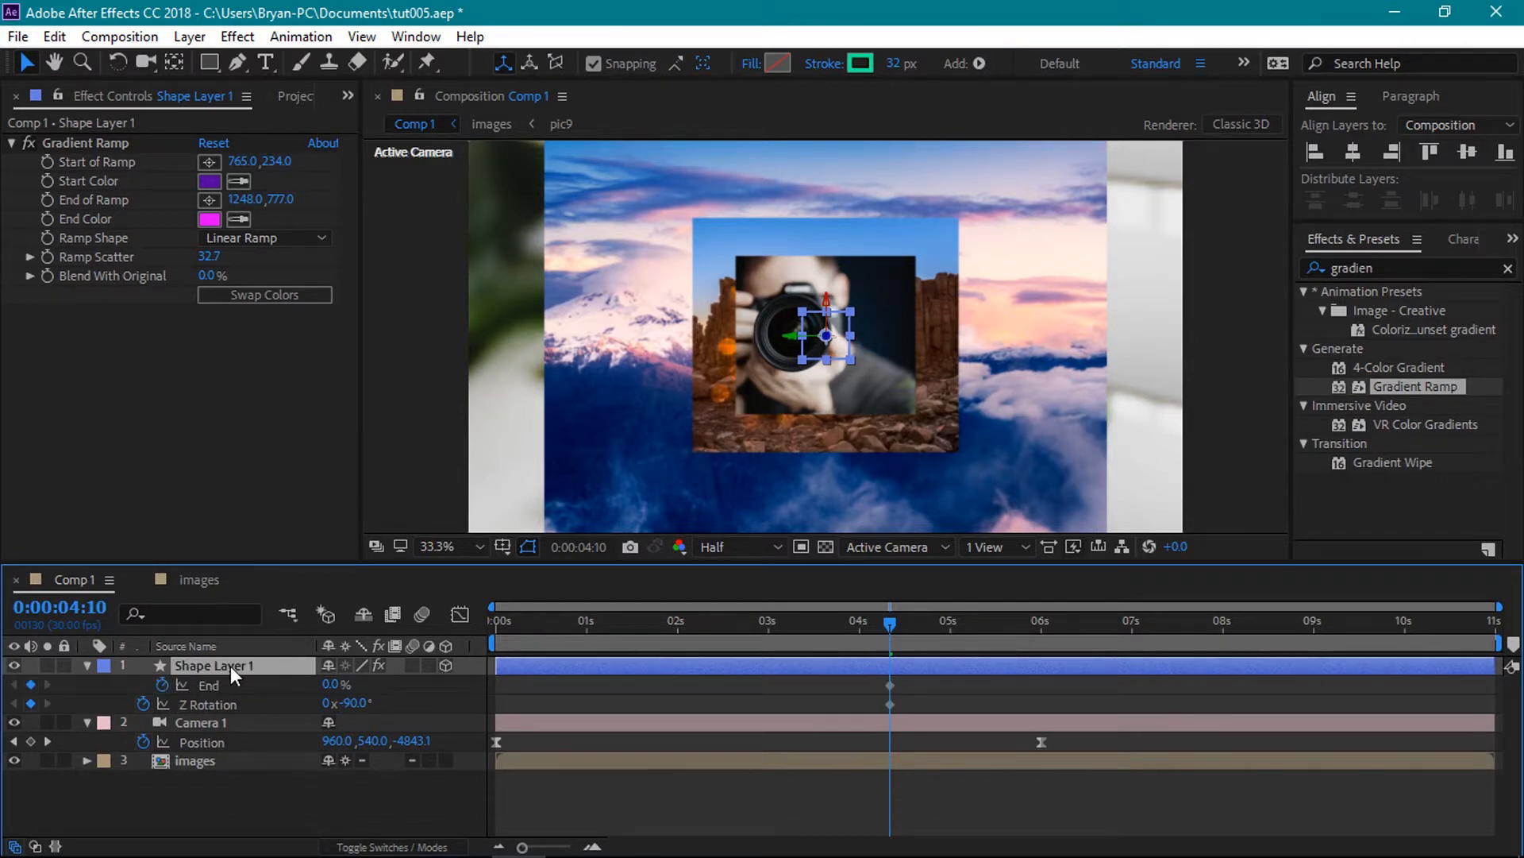
left_click_drag(893, 627, 1001, 632)
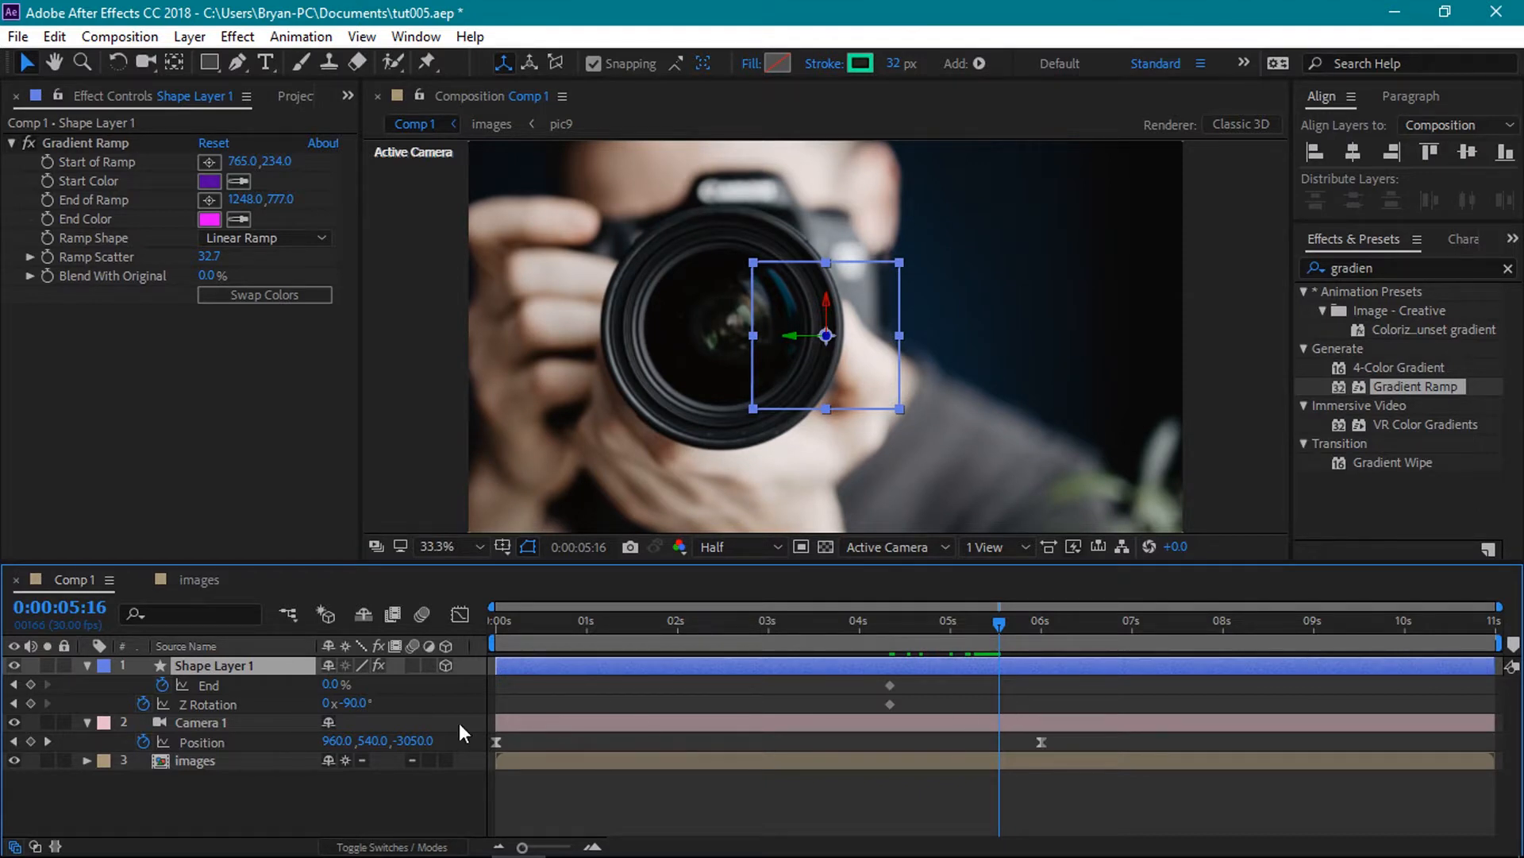
left_click(334, 684)
type("100")
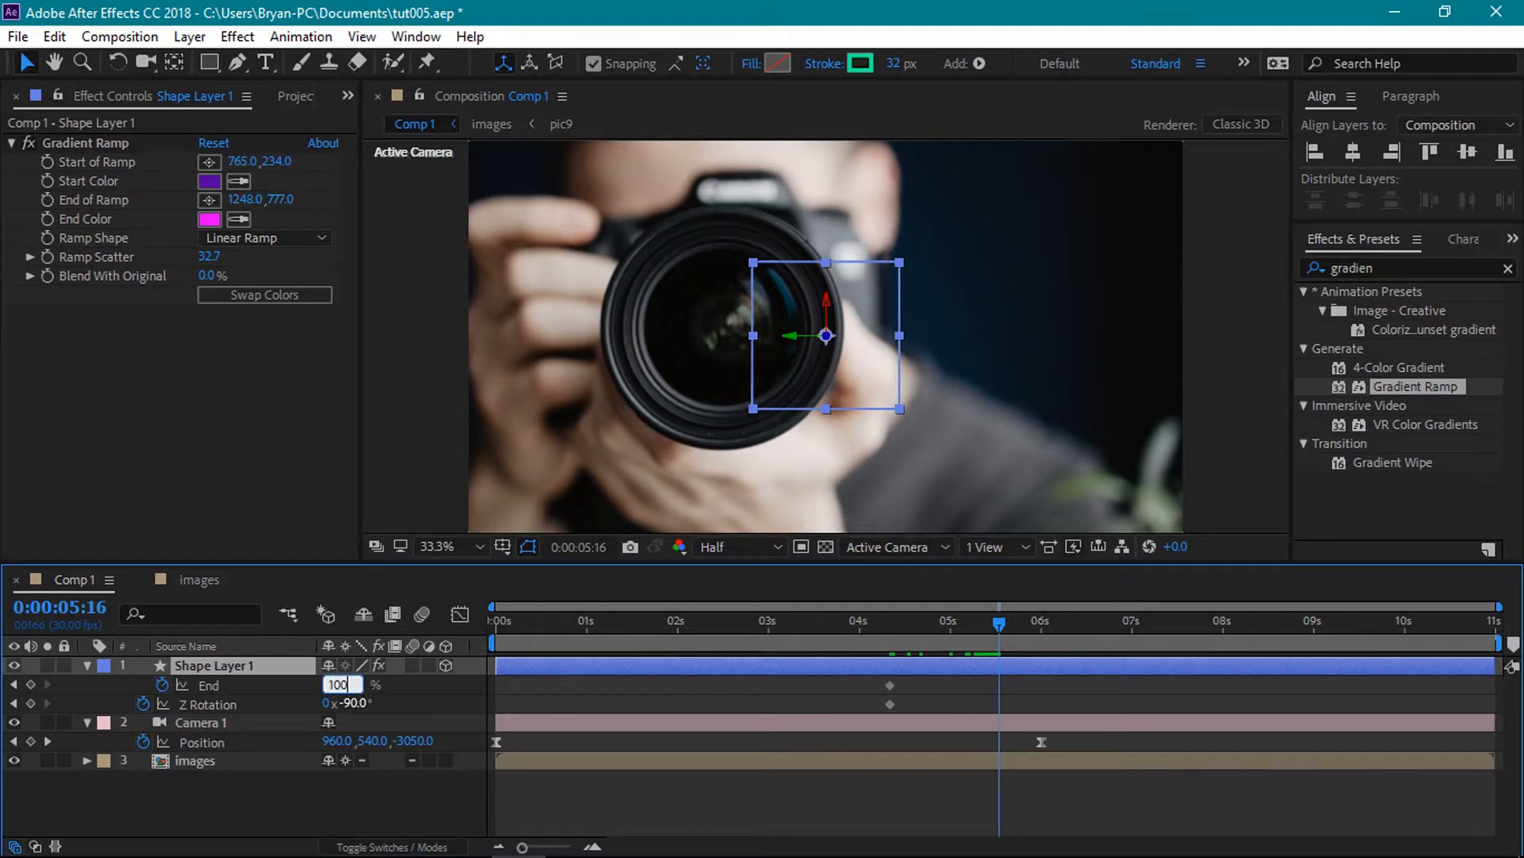
key("Return")
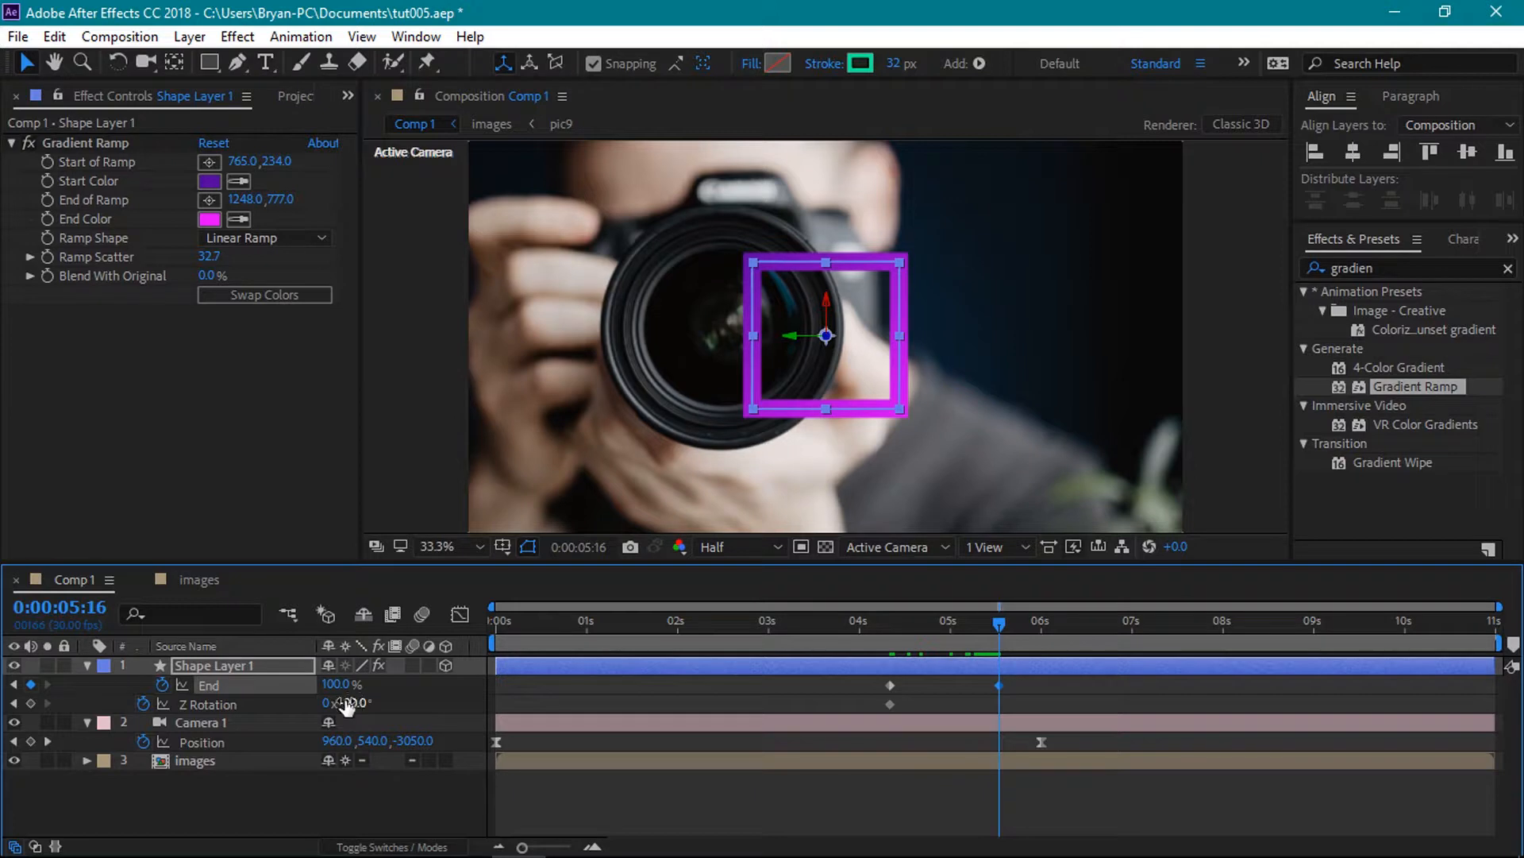
left_click(364, 706)
type("0")
key("Return")
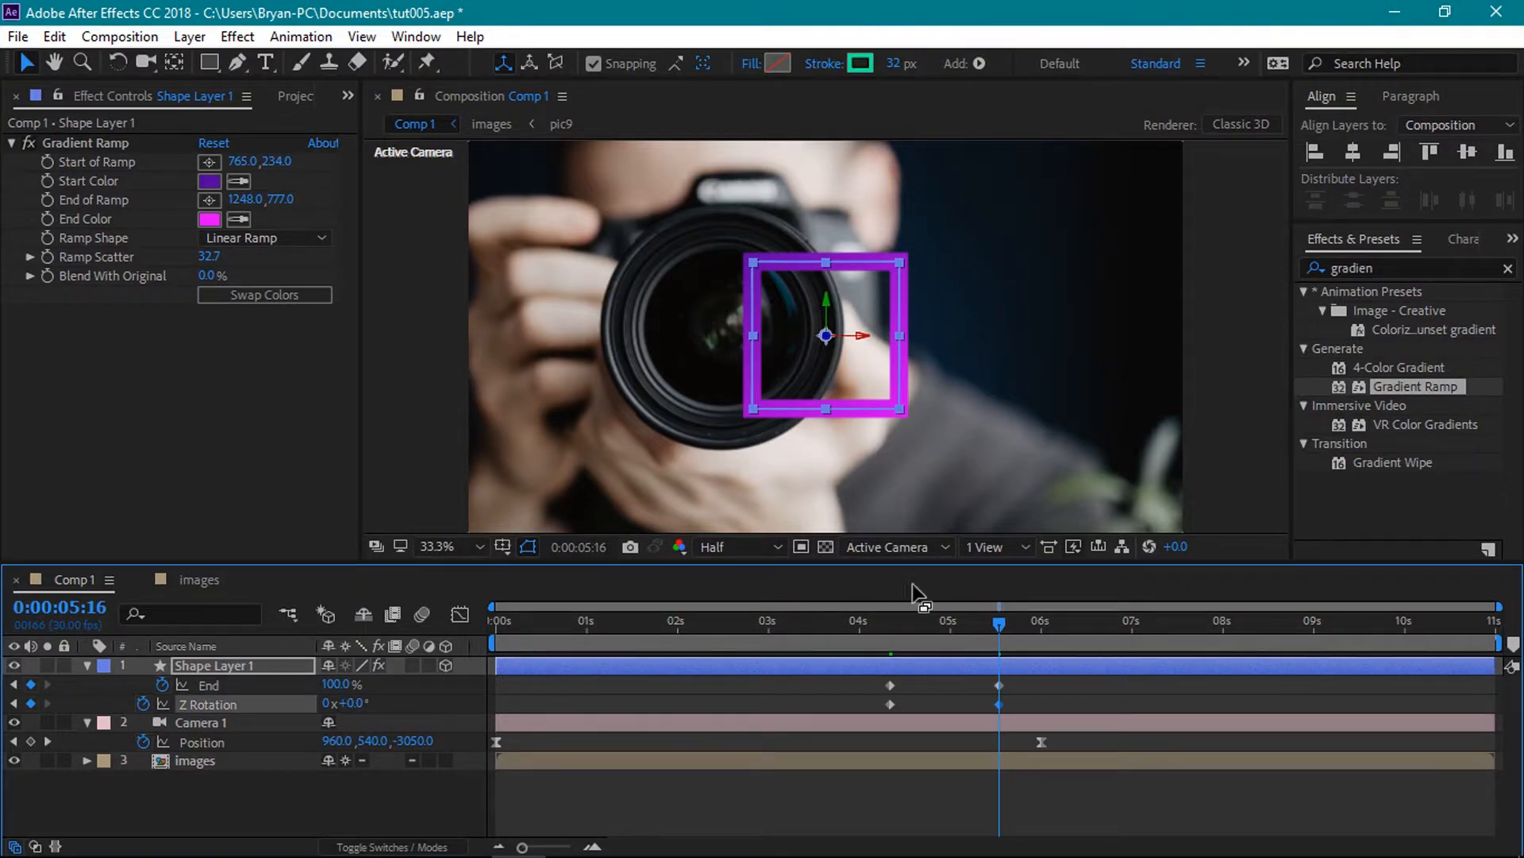
Apply Easy Ease to Shape Layer 1's End and Z Rotation keyframes and sharpen their speed curves into a steeper central peak.
mouse_move(1003, 616)
left_mouse_down()
mouse_move(884, 618)
mouse_move(1007, 640)
left_mouse_up()
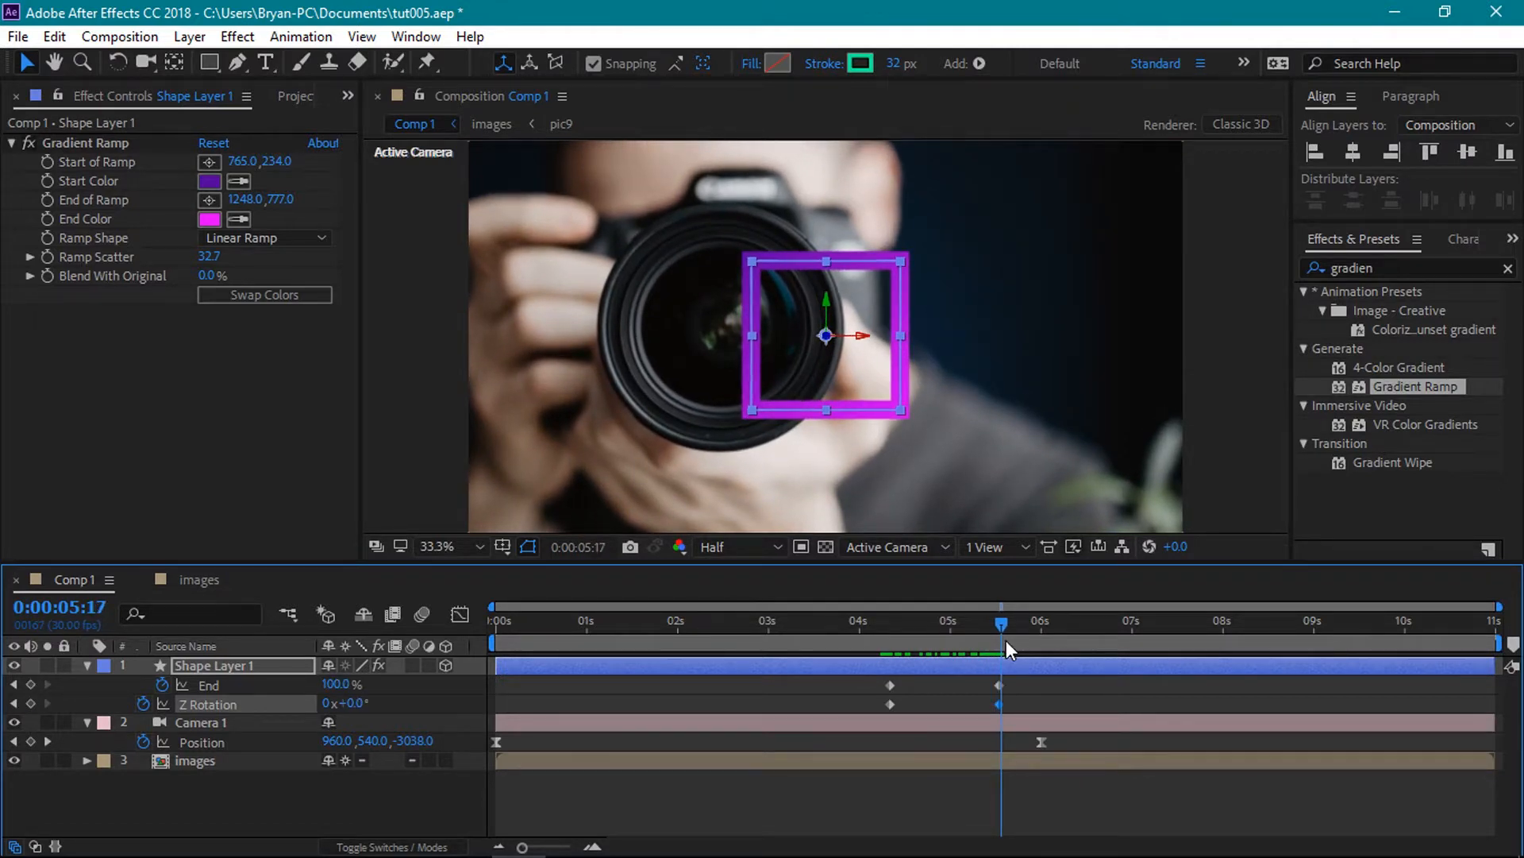
left_click_drag(1018, 673, 880, 706)
right_click(882, 707)
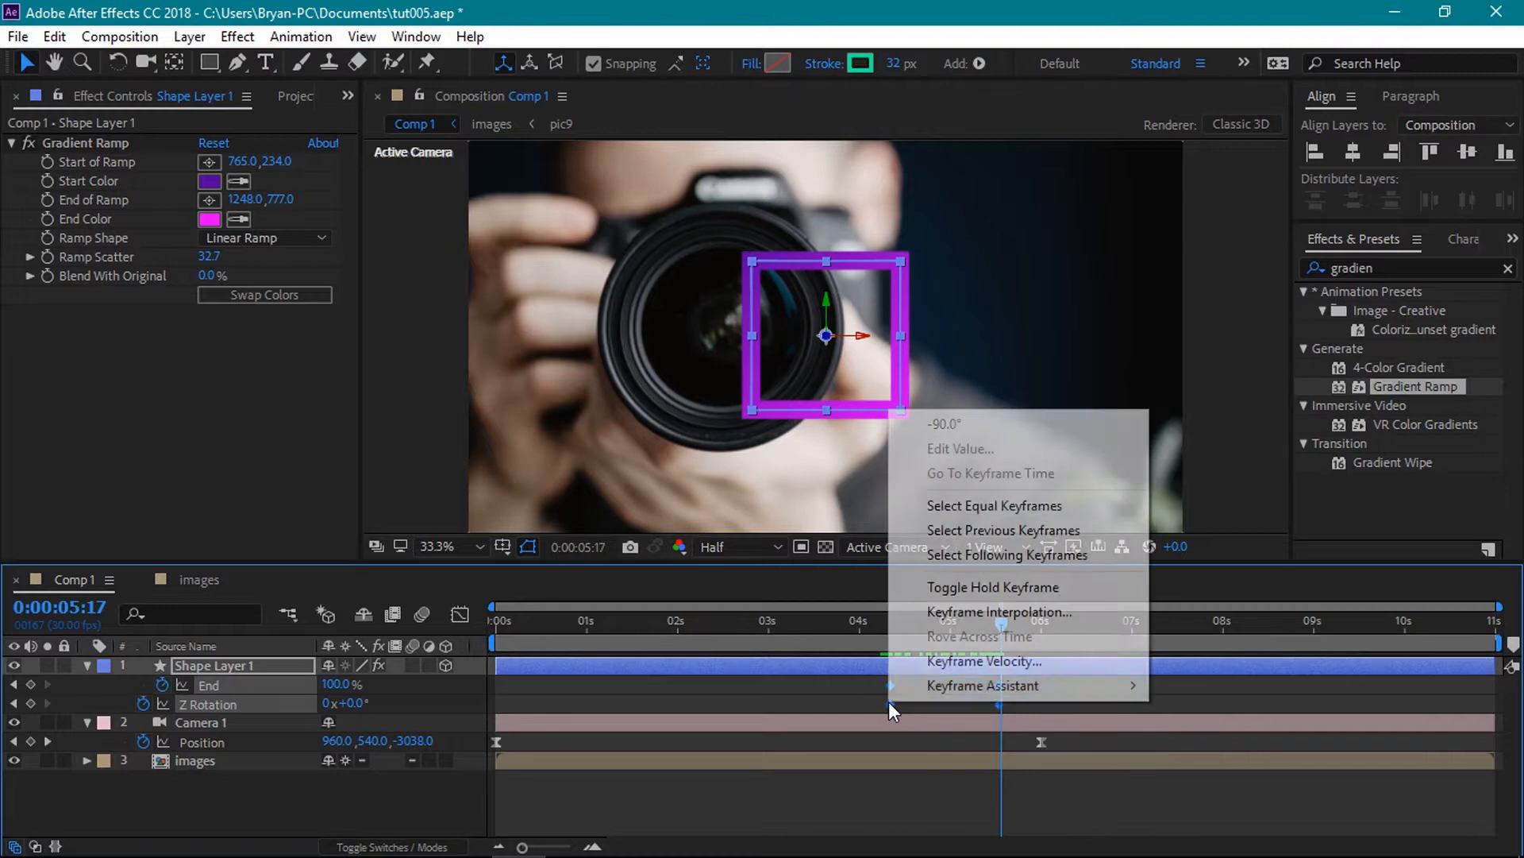
mouse_move(985, 685)
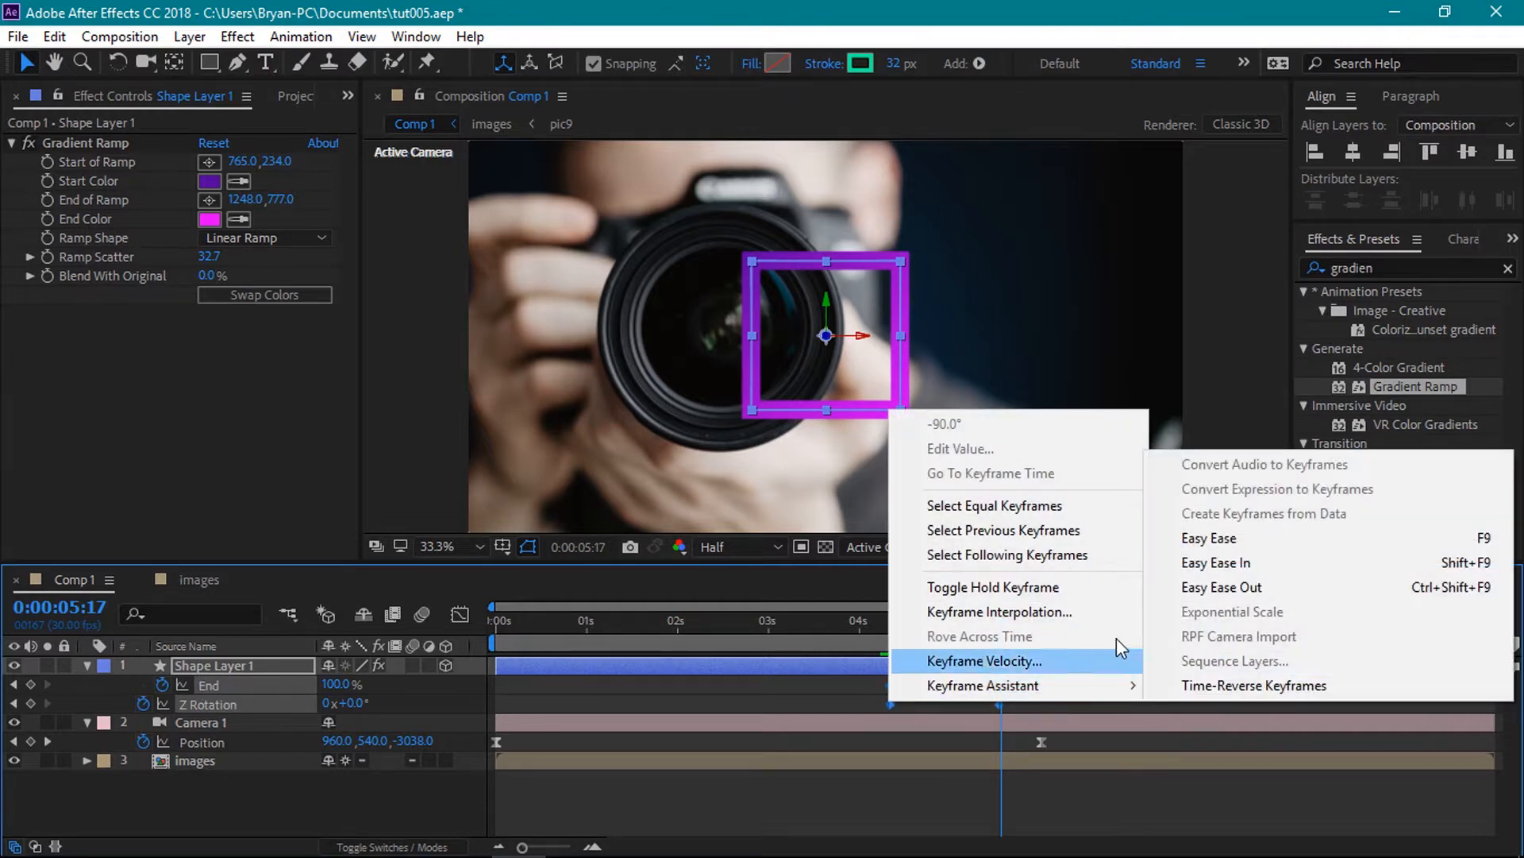
left_click(1211, 539)
left_click(457, 617)
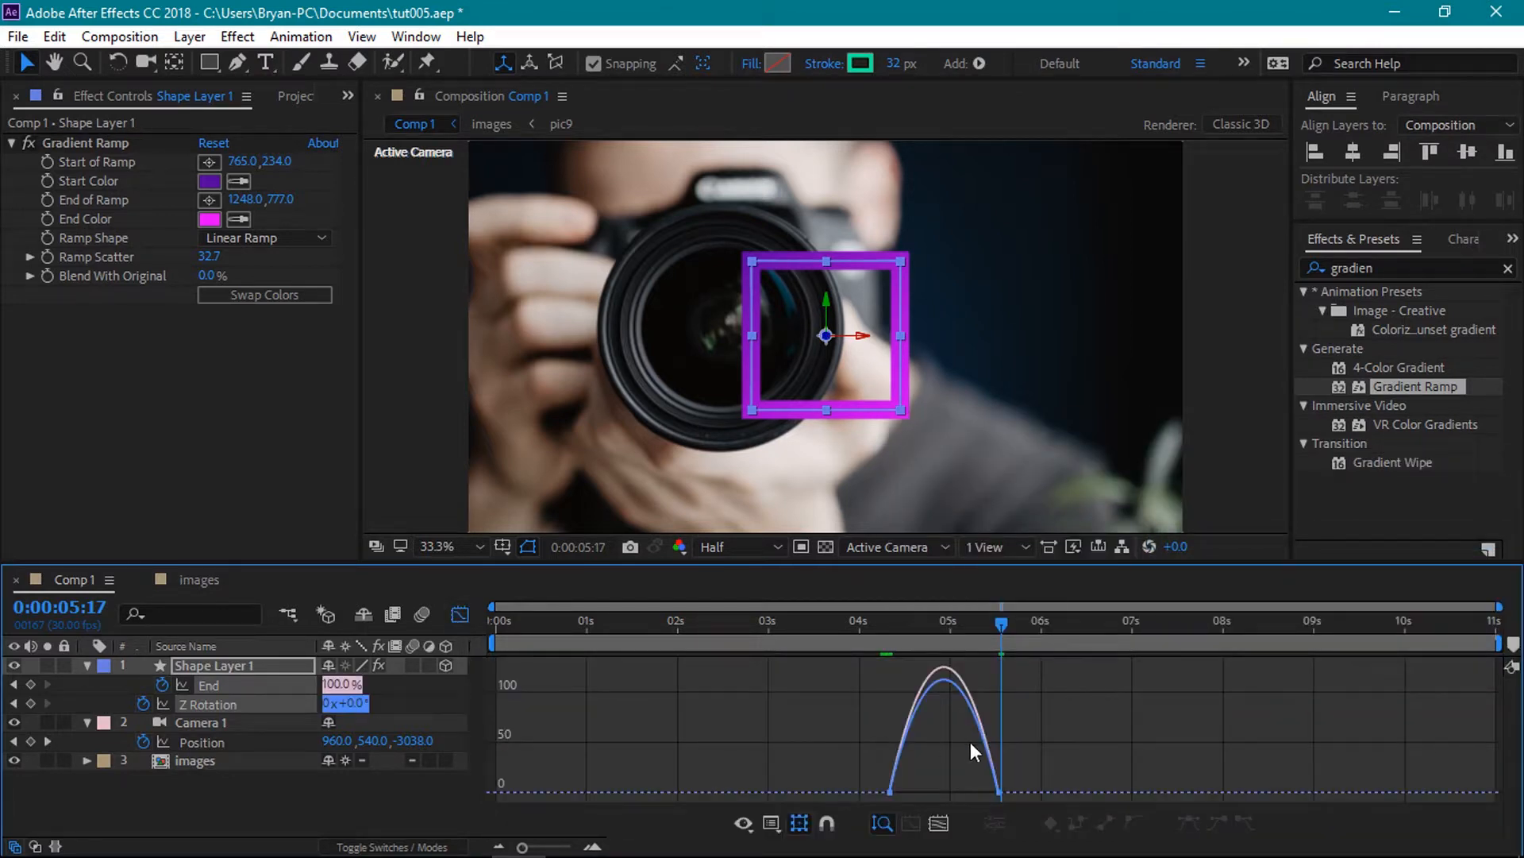
left_click_drag(1049, 771, 970, 784)
mouse_move(1003, 621)
left_mouse_down()
mouse_move(909, 615)
mouse_move(1004, 618)
left_mouse_up()
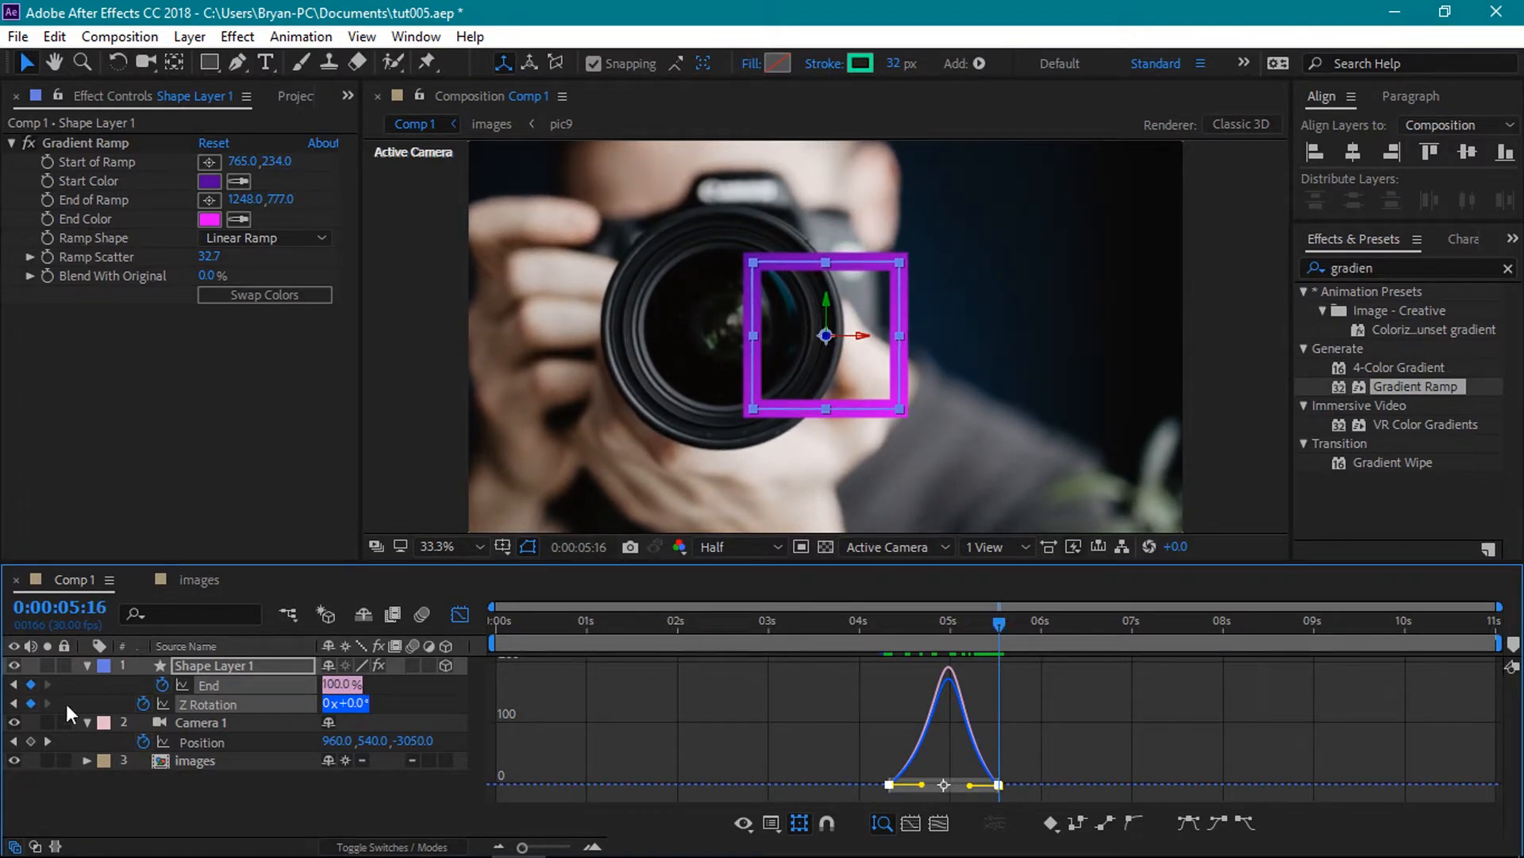
left_click(85, 663)
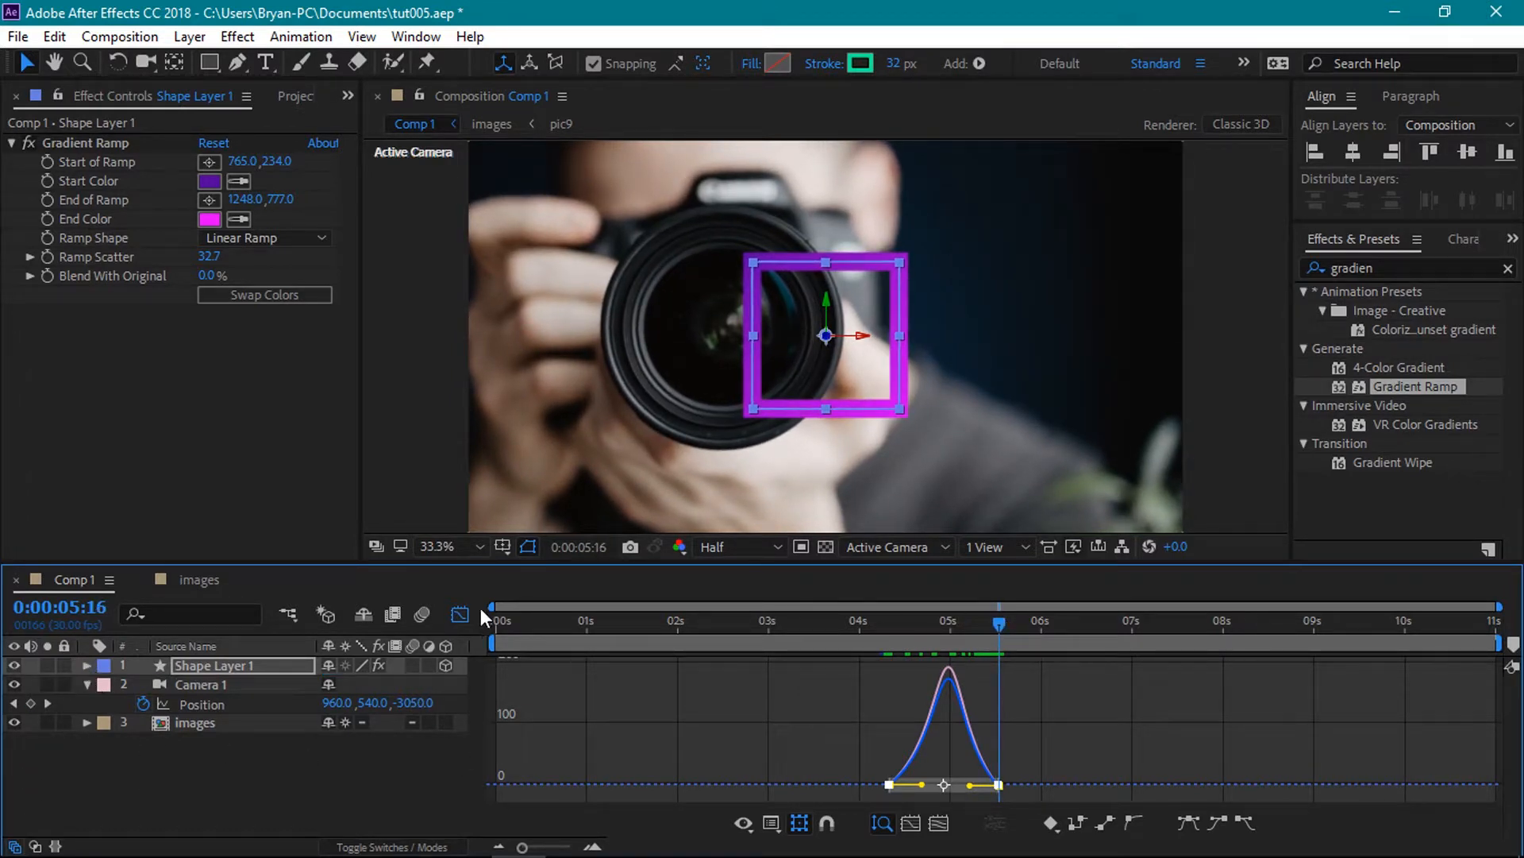
left_click(461, 614)
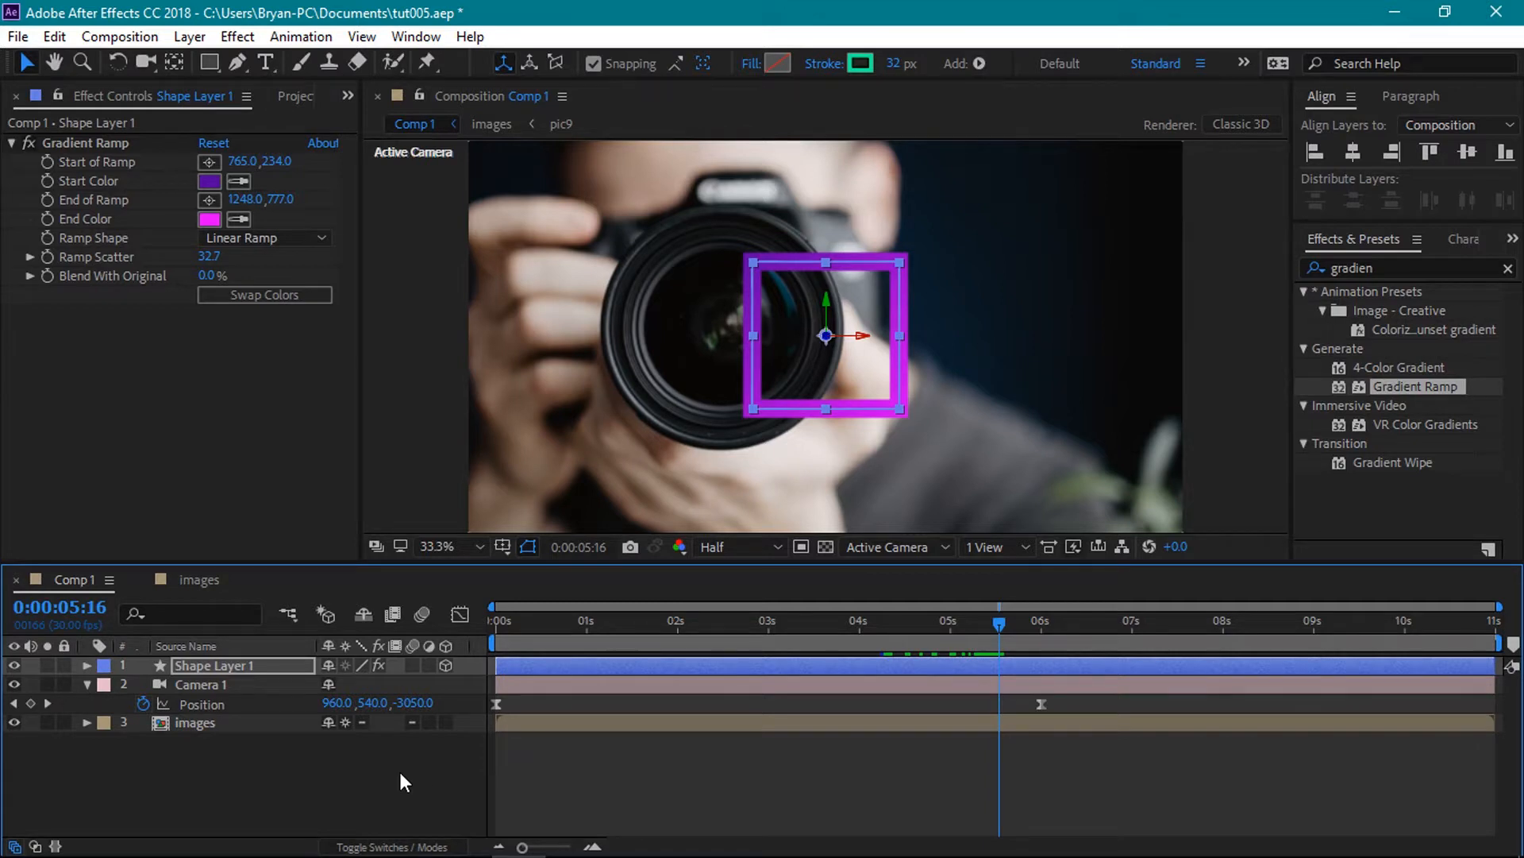
Move Shape Layer 1 below Camera 1 in the layer stack and duplicate it.
left_click(245, 668)
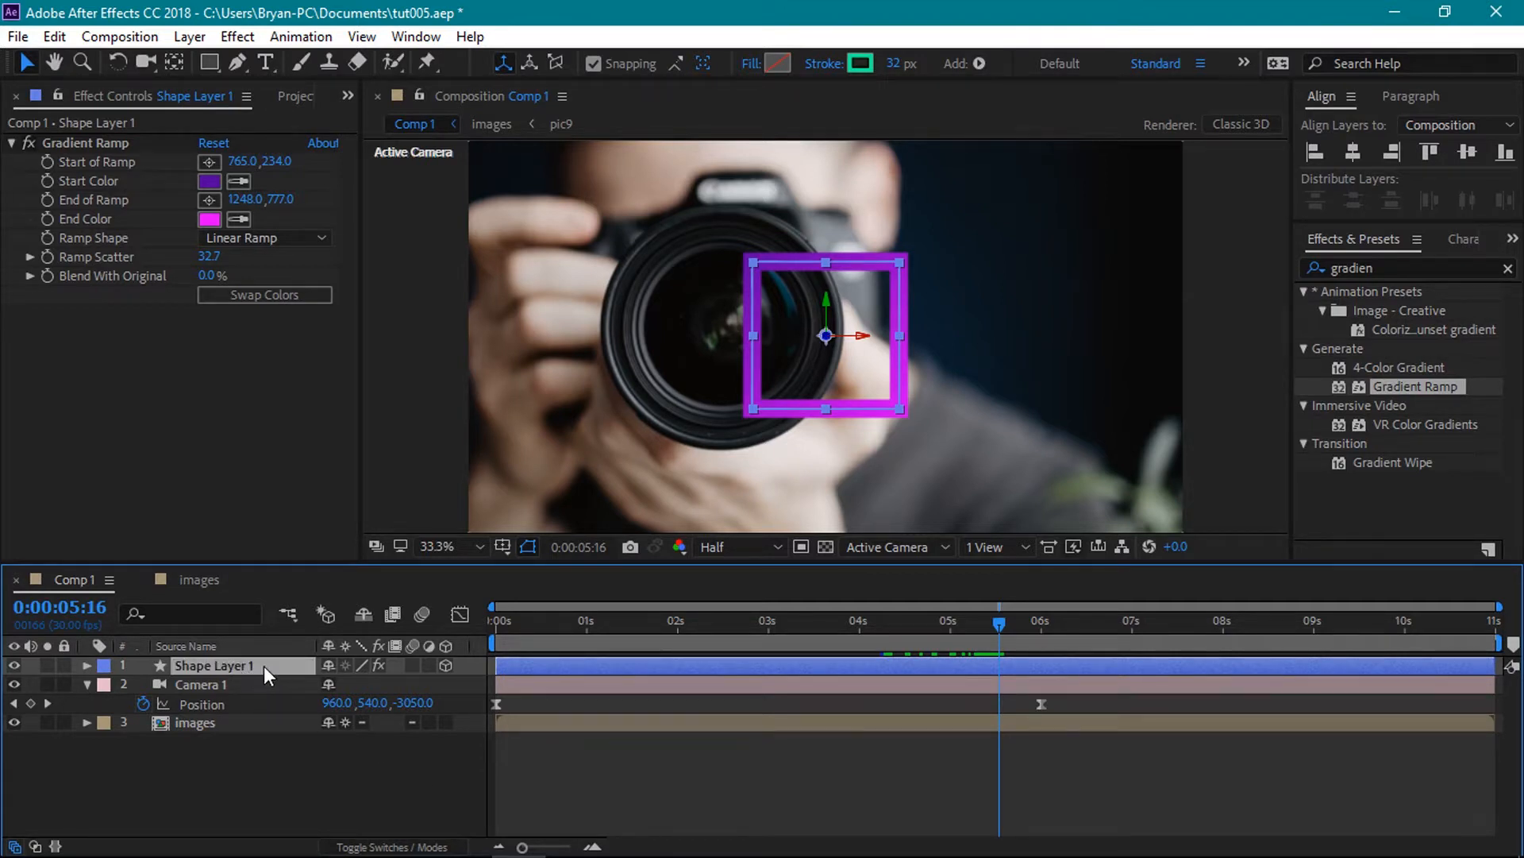
left_click_drag(263, 666, 250, 714)
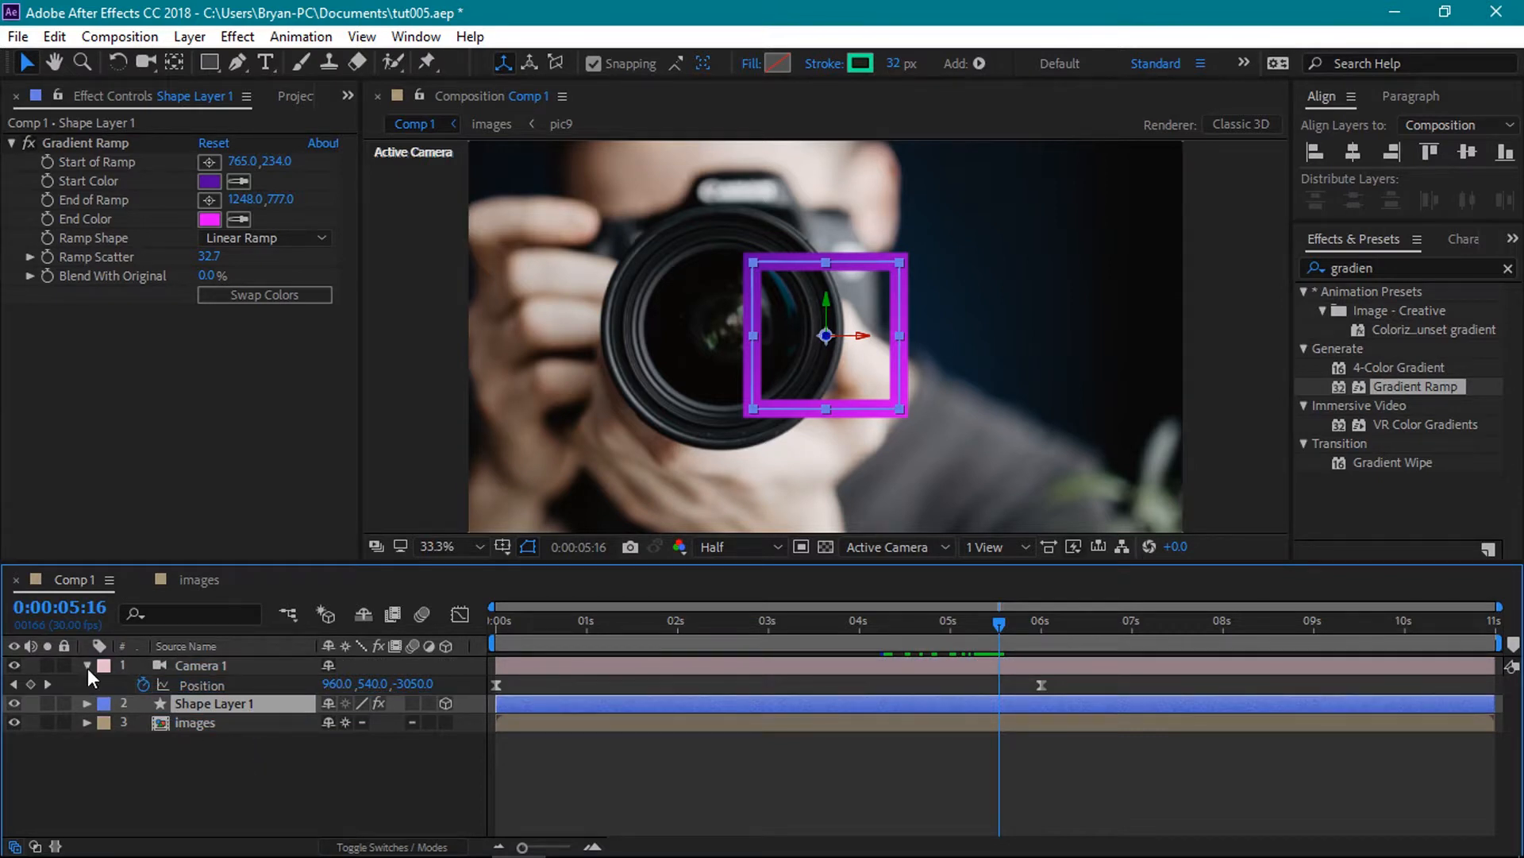
left_click(87, 665)
key("ctrl+d")
left_click(250, 772)
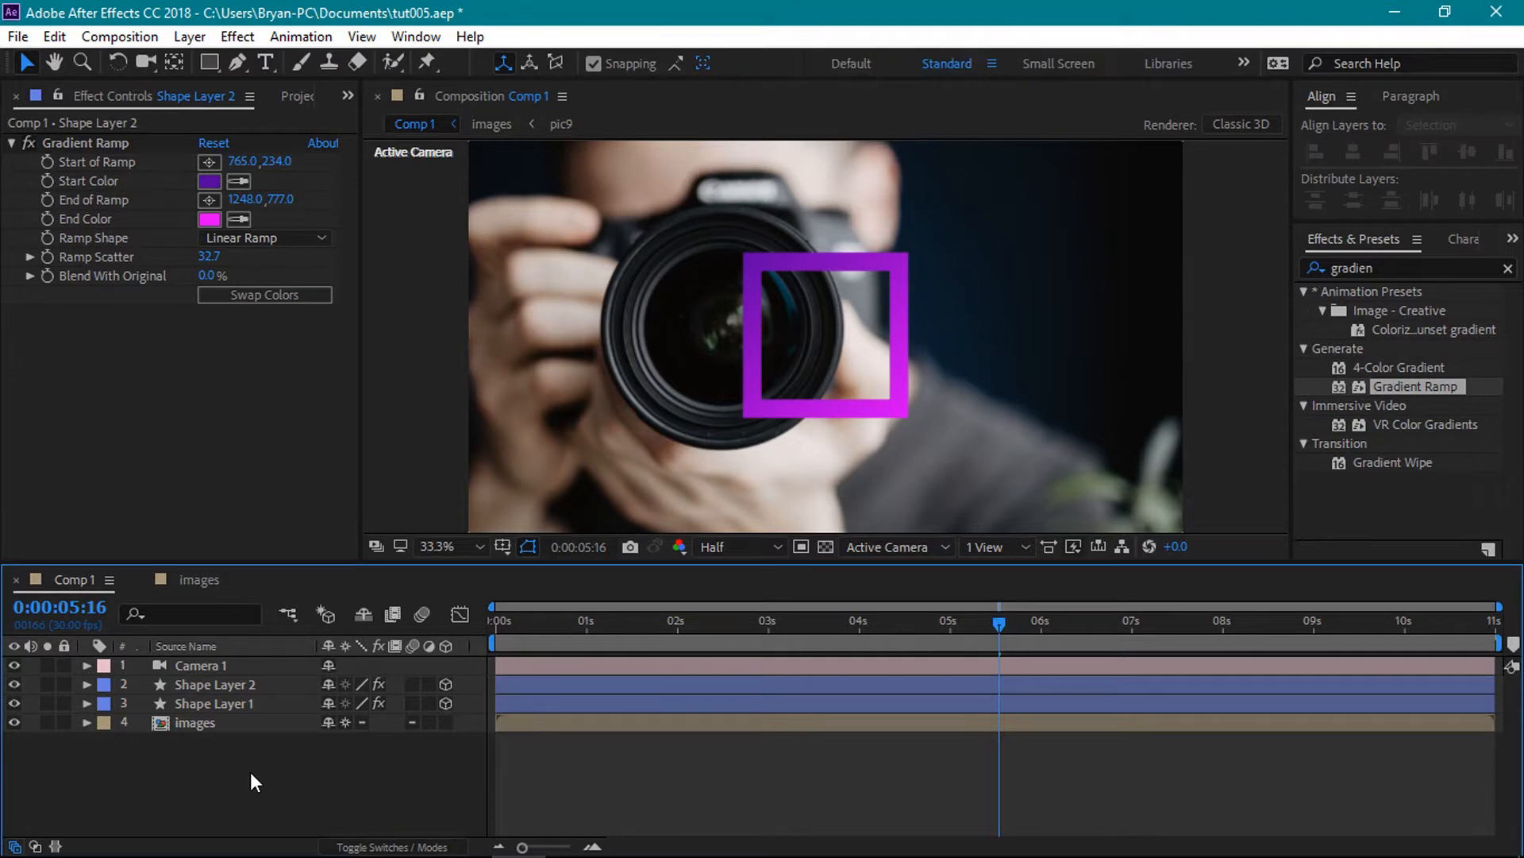
Activate the Rectangle tool and choose Solid Color as the fill type for a new shape.
left_click(204, 62)
left_click(570, 63)
left_click(675, 270)
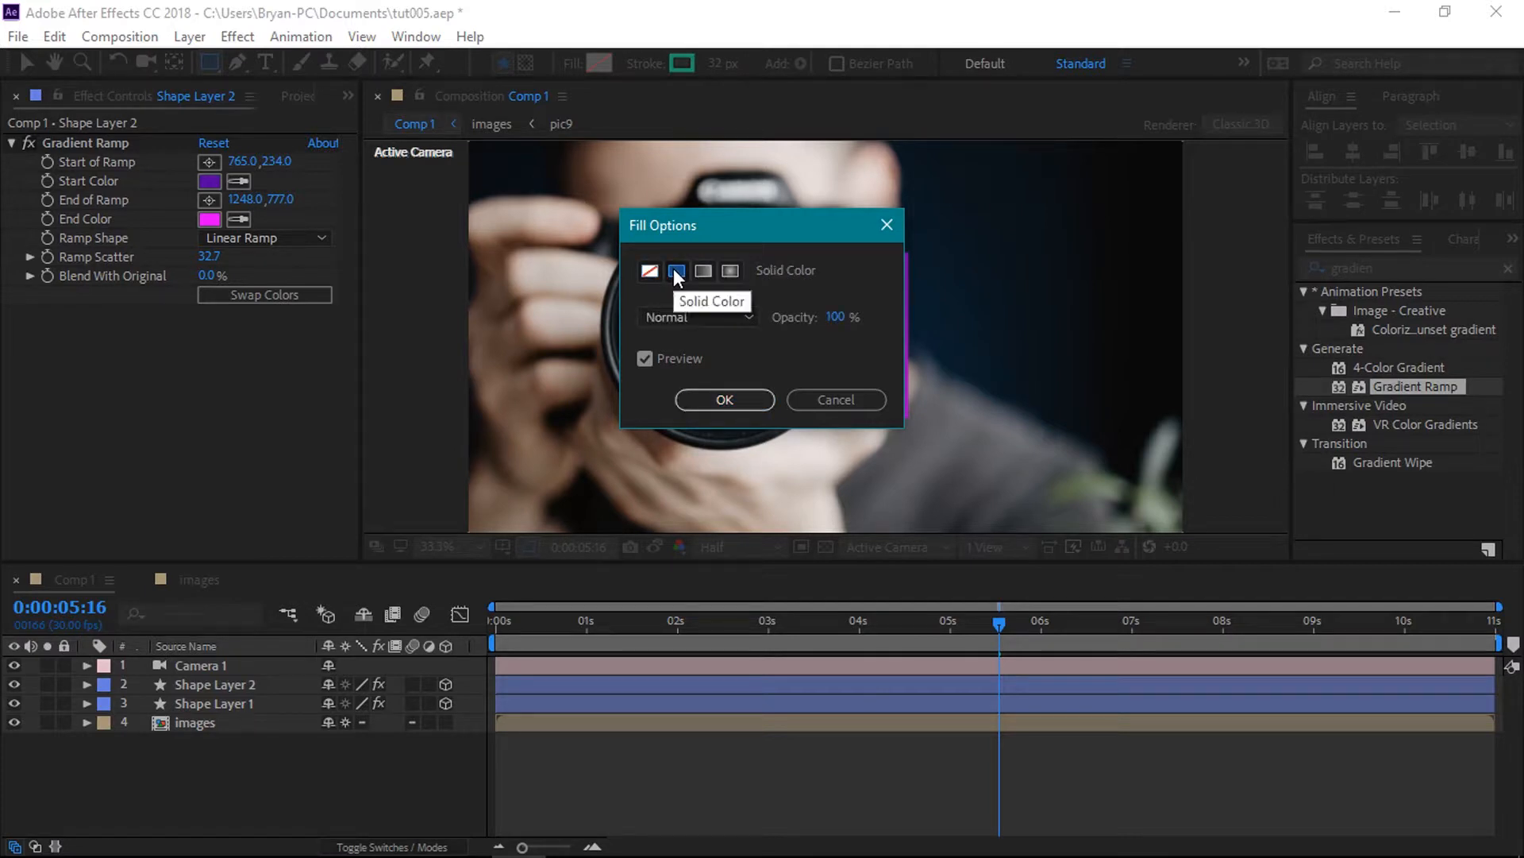
Set the shape fill to Solid Color and the stroke to None.
left_click(725, 399)
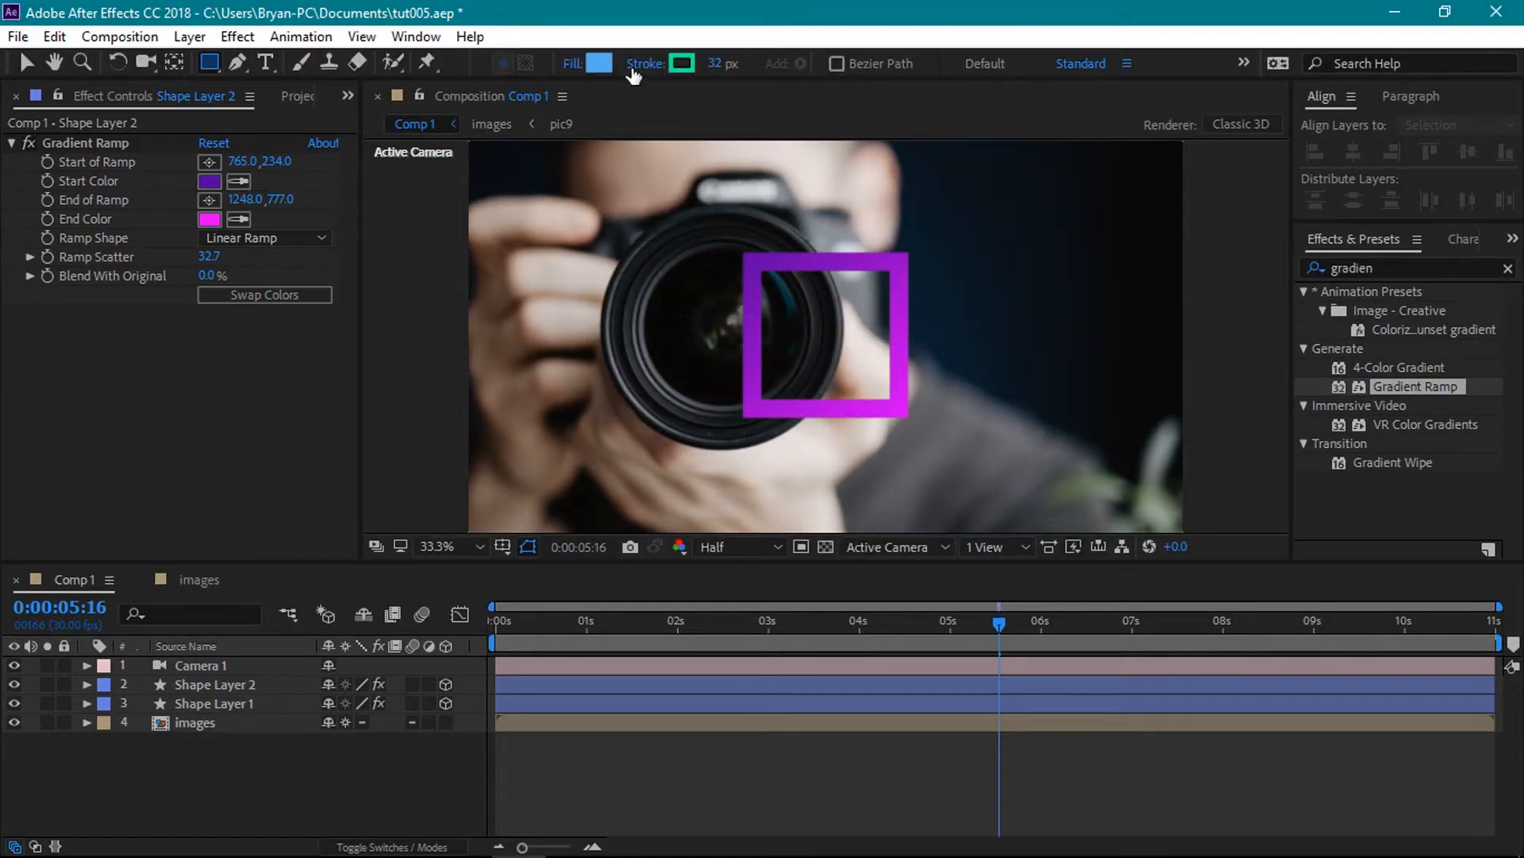
left_click(632, 69)
left_click(650, 271)
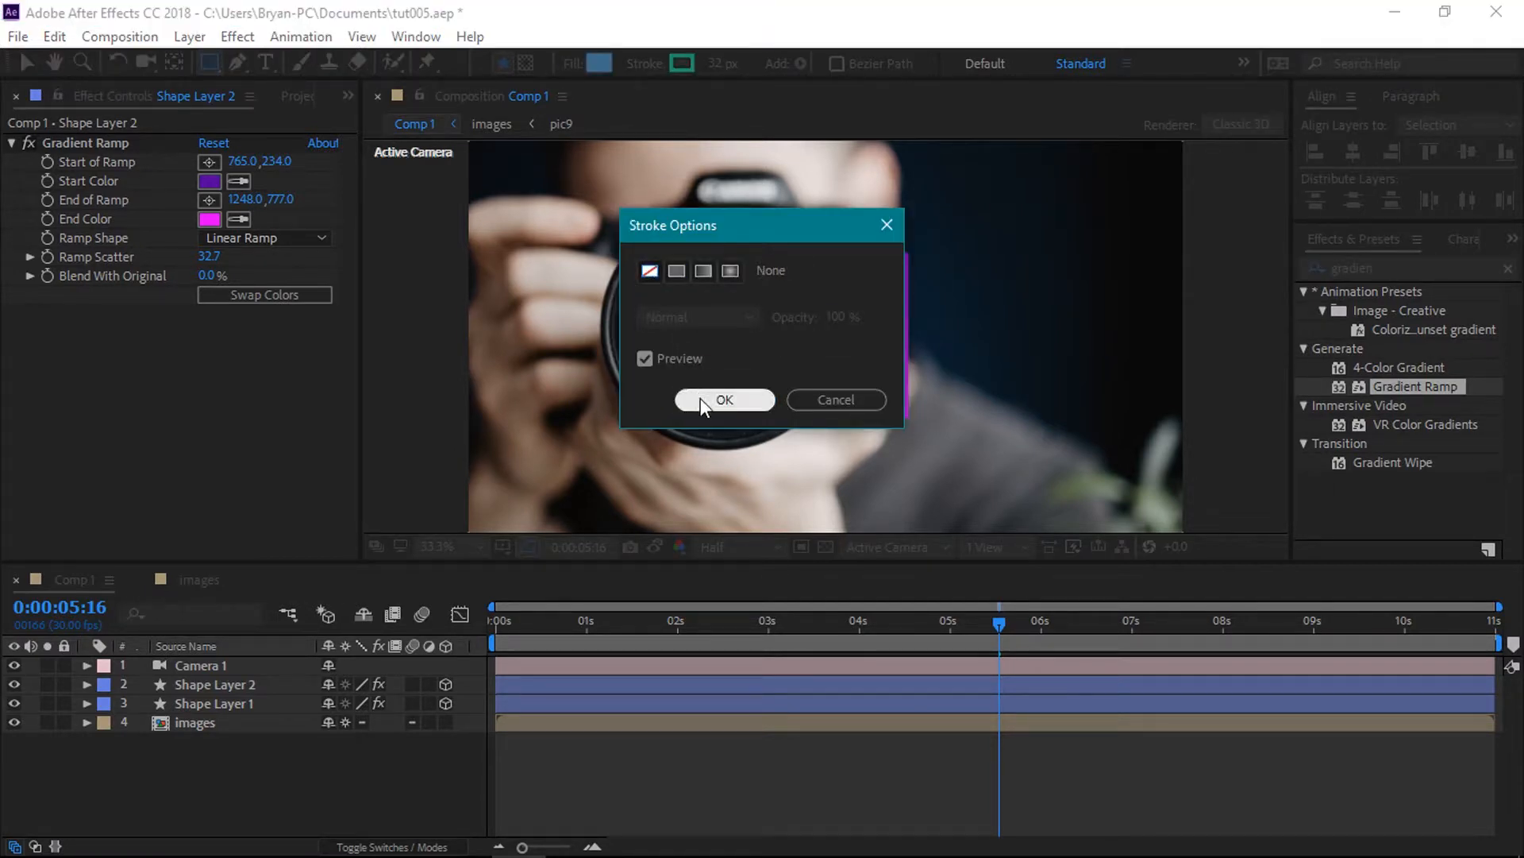
left_click(700, 397)
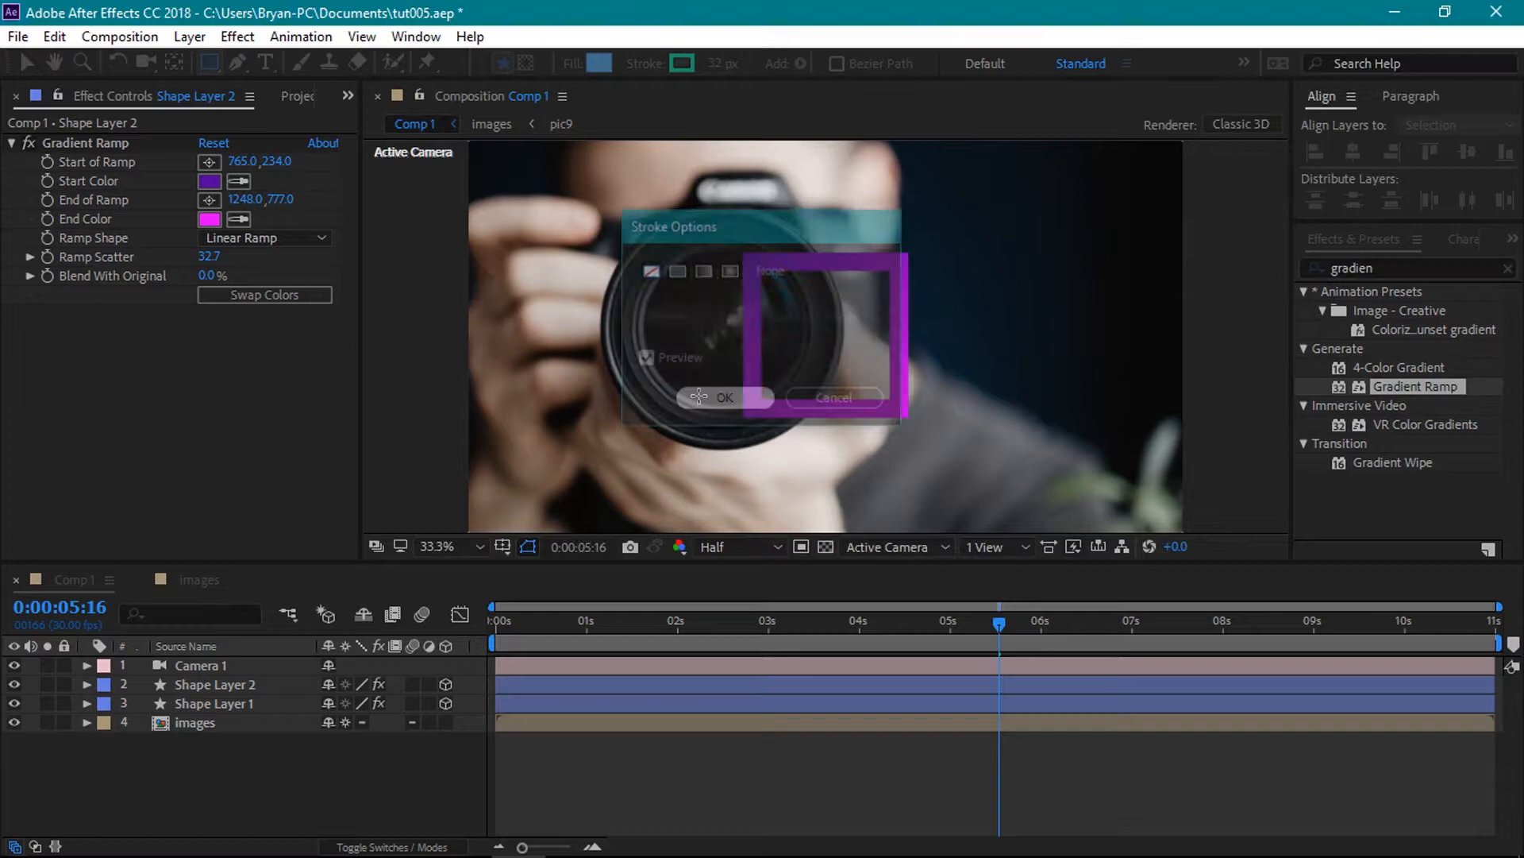
Draw a tall blue rectangle on a new shape layer, covering the left half of the purple square frame.
left_click(476, 548)
left_click(486, 346)
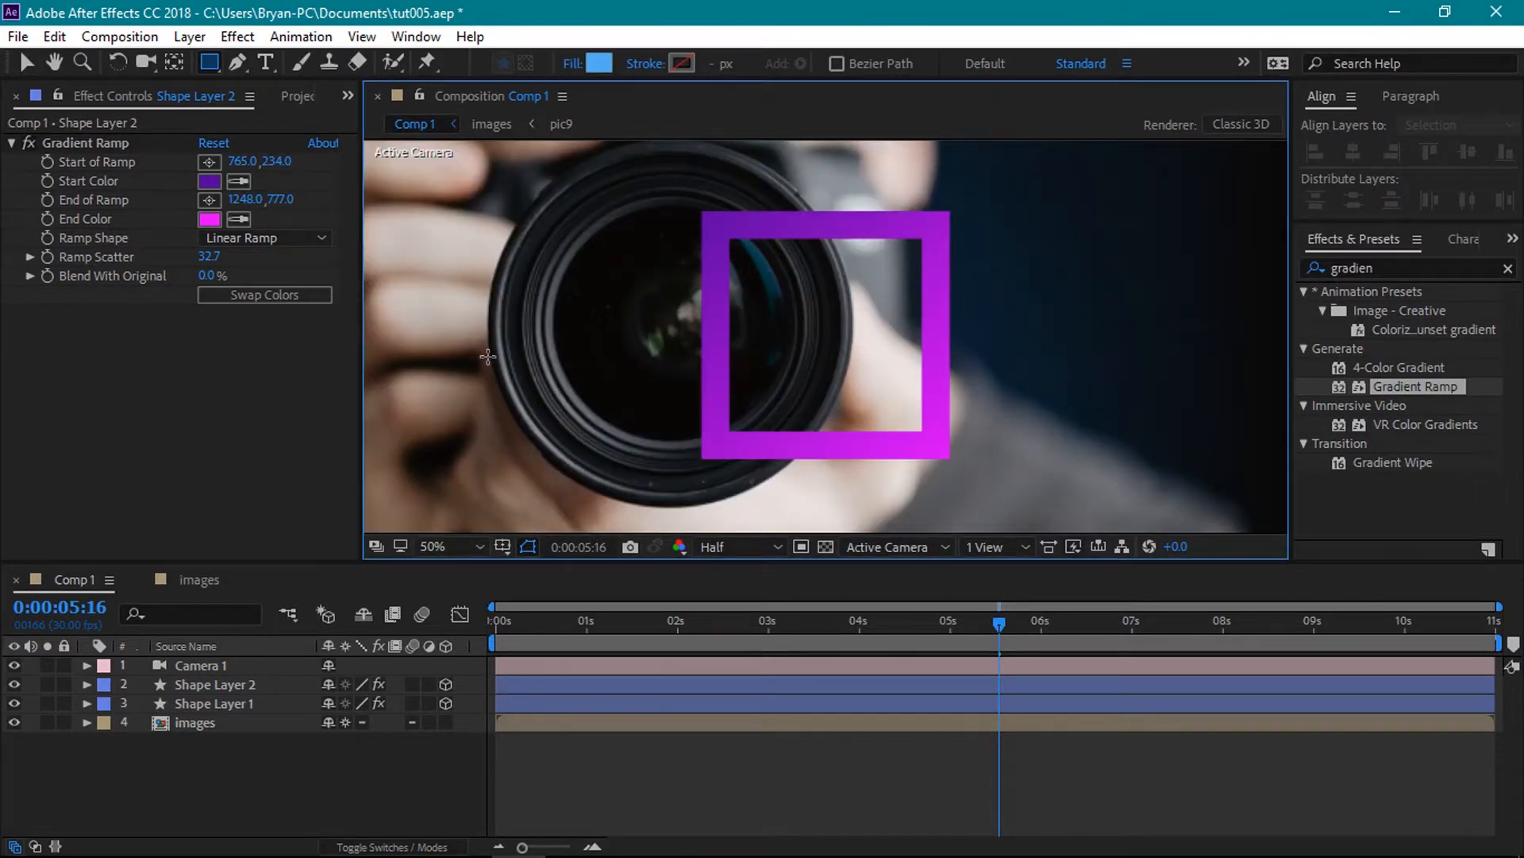
left_click(228, 688)
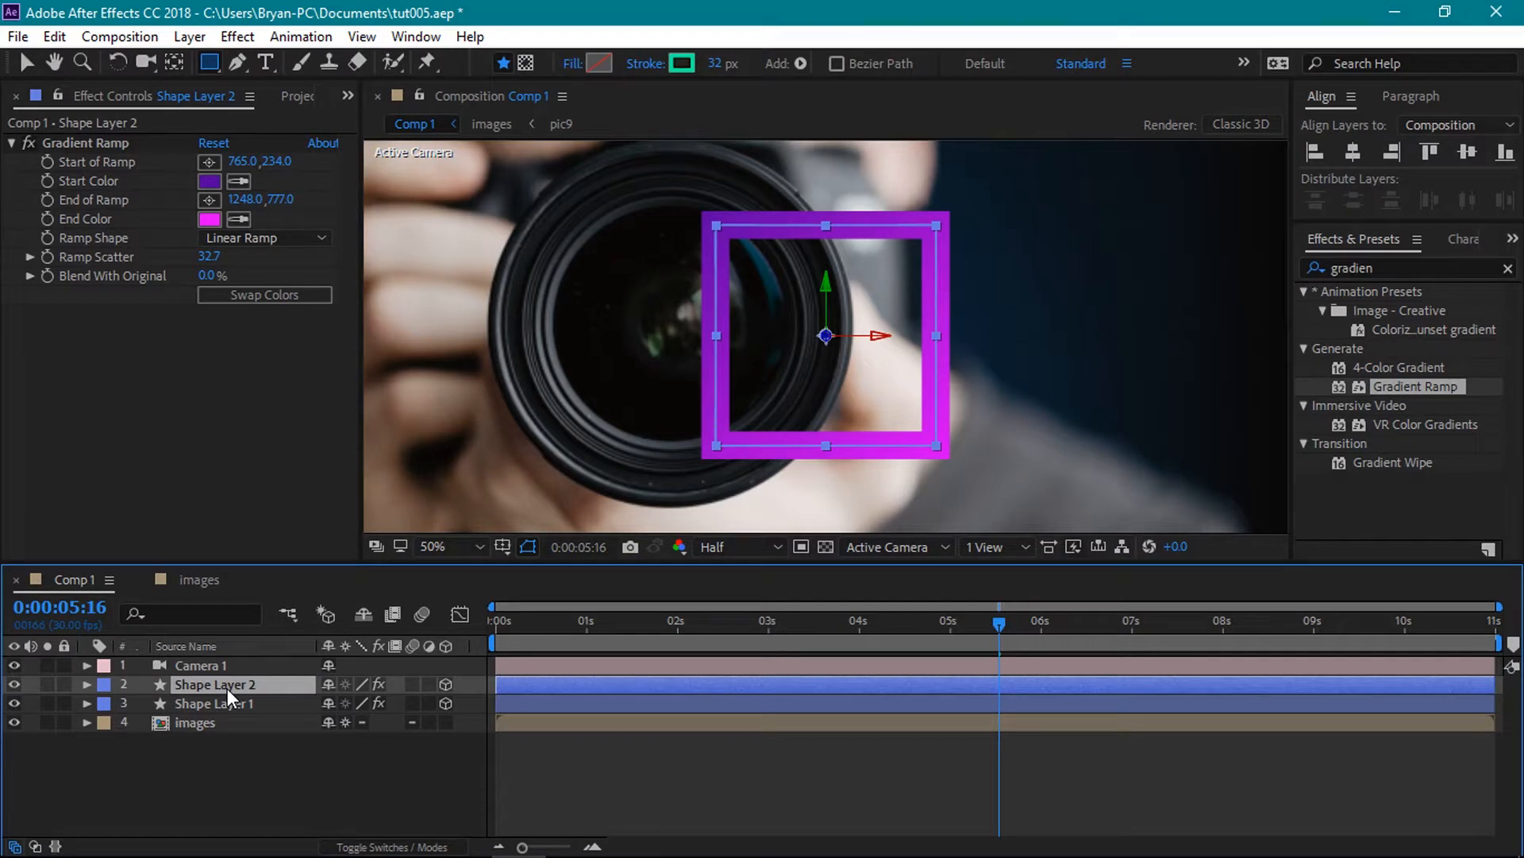
left_click(267, 759)
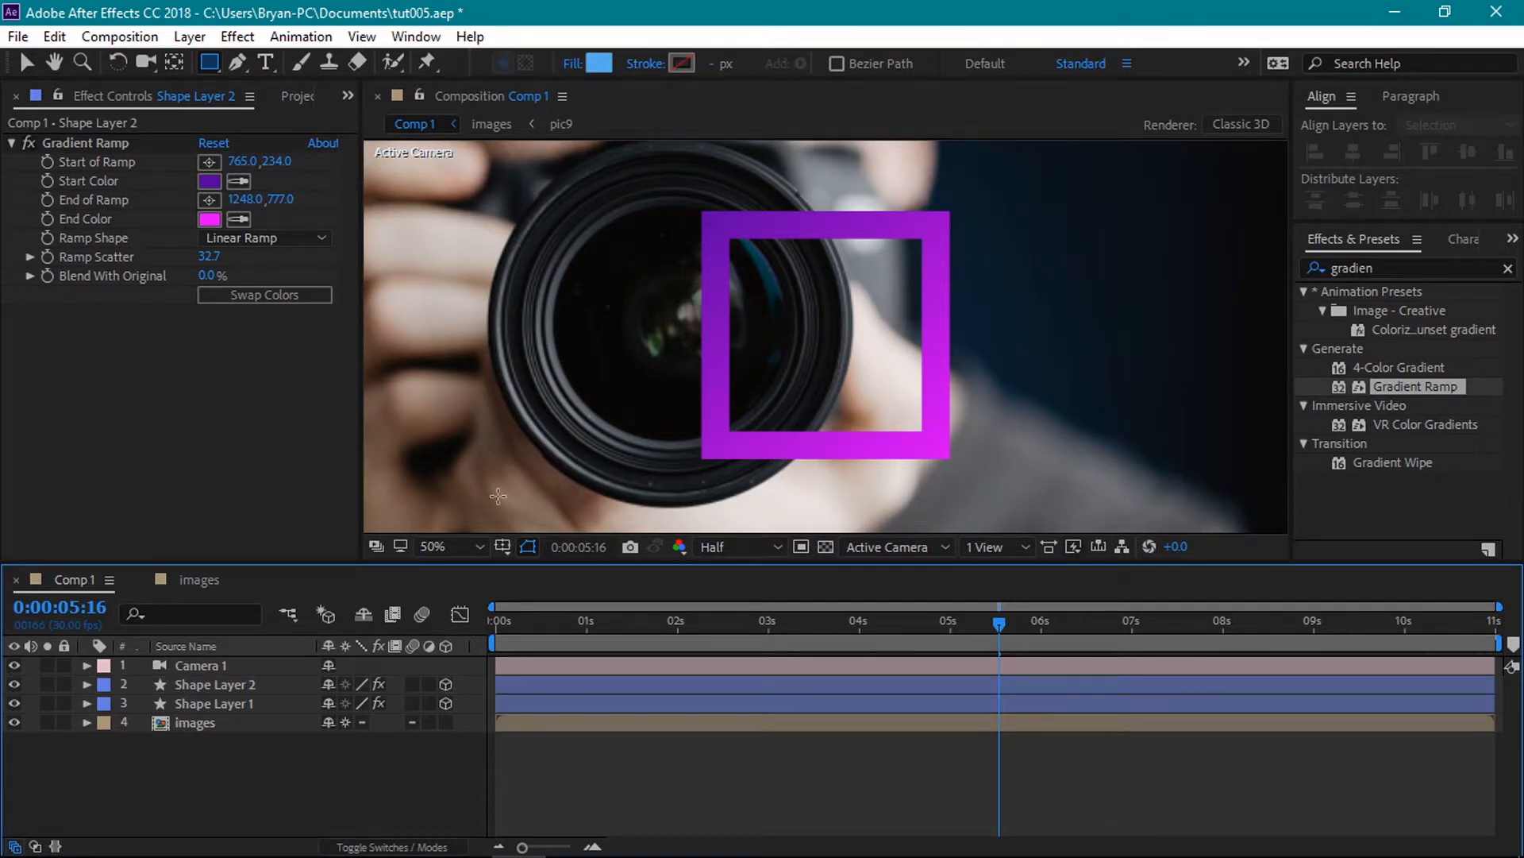
left_click_drag(674, 174, 823, 480)
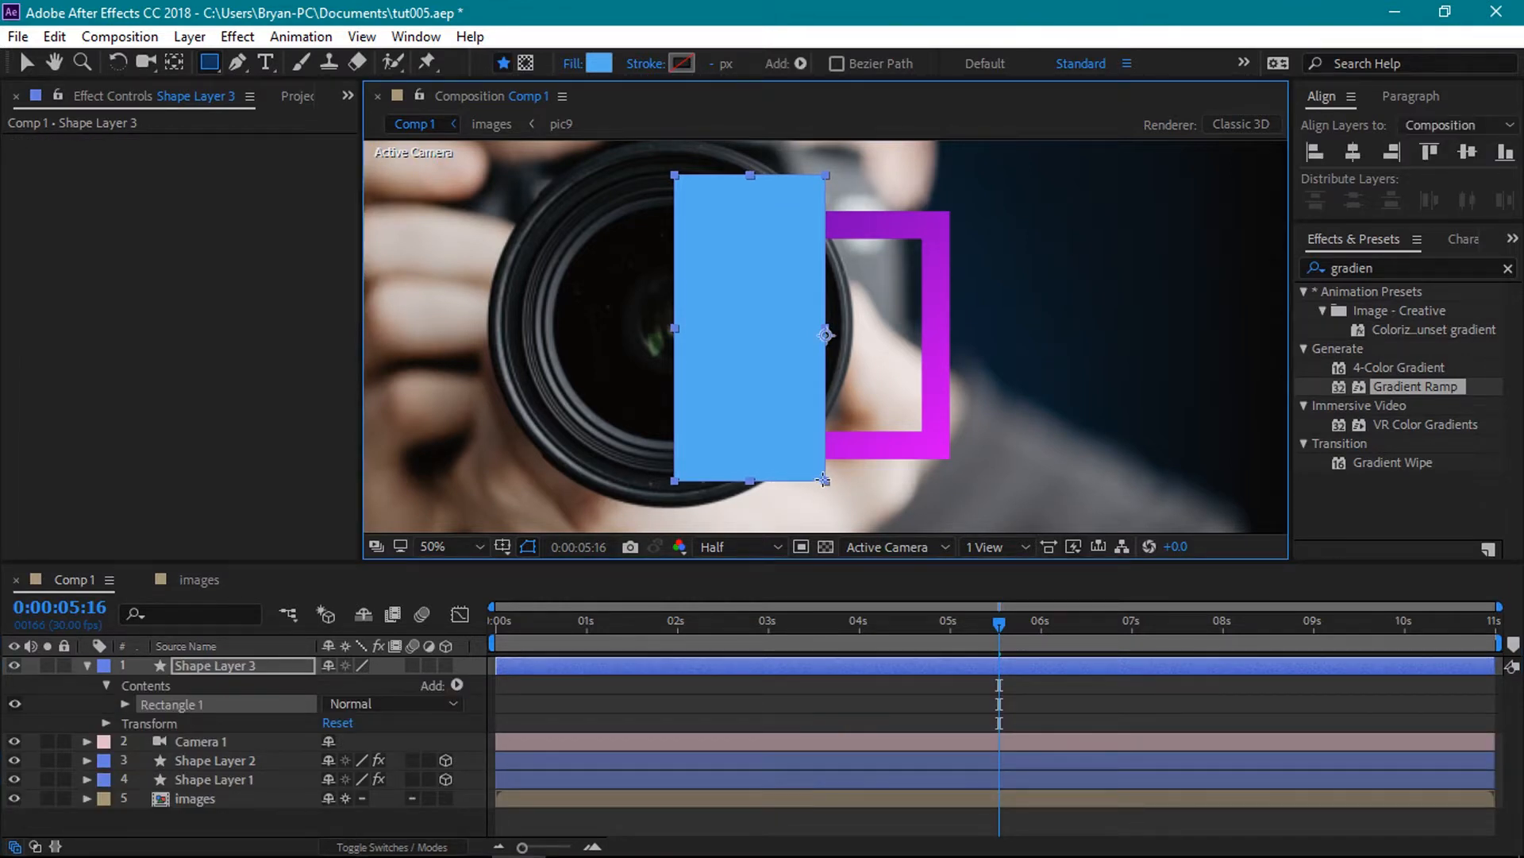
Rename the new rectangle's shape layer as mask.
left_click(88, 666)
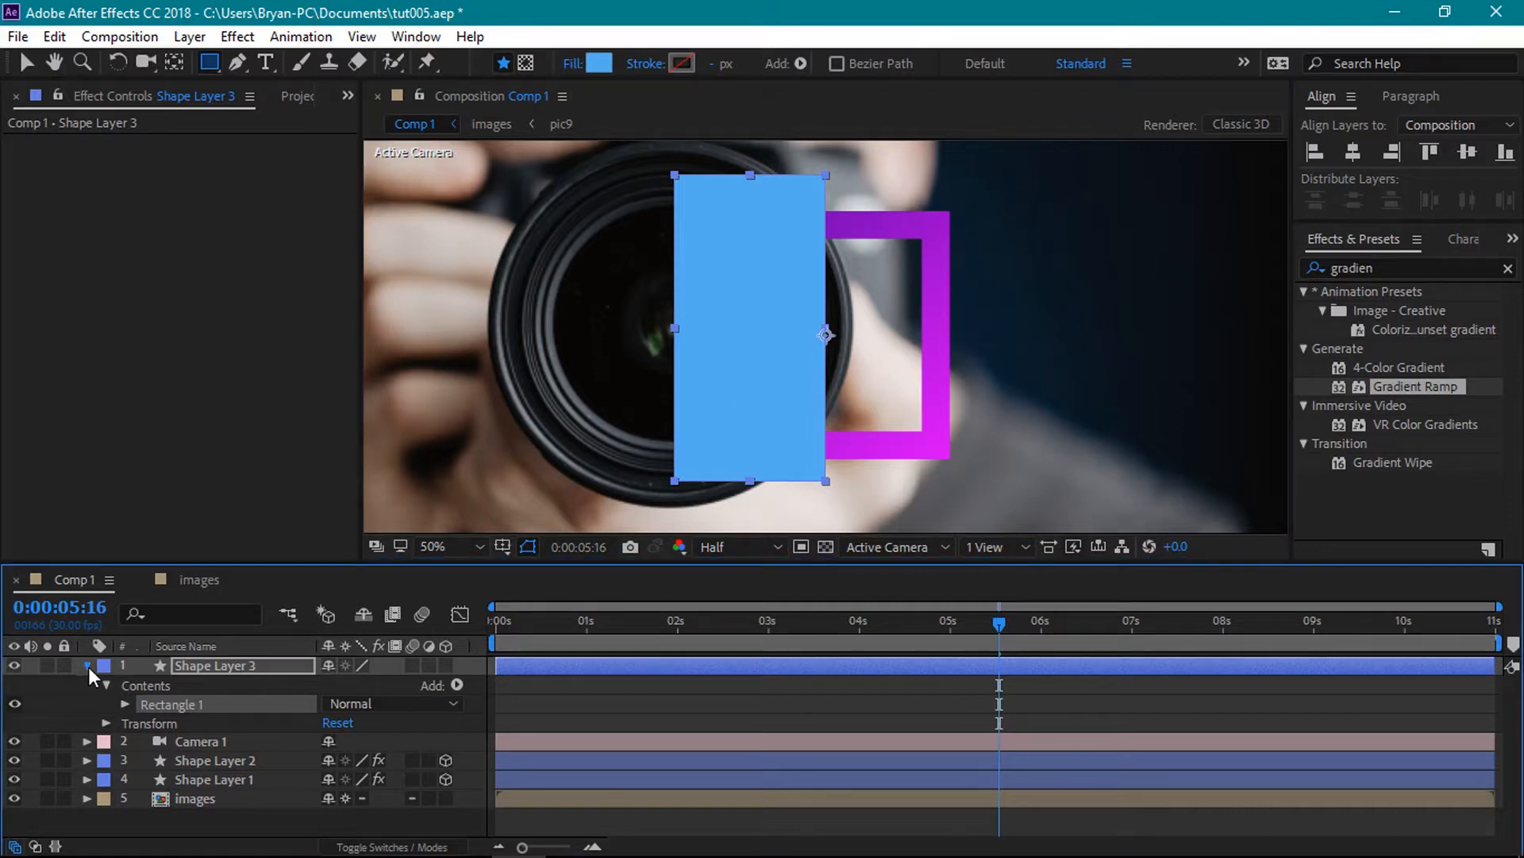
left_click(88, 666)
right_click(202, 668)
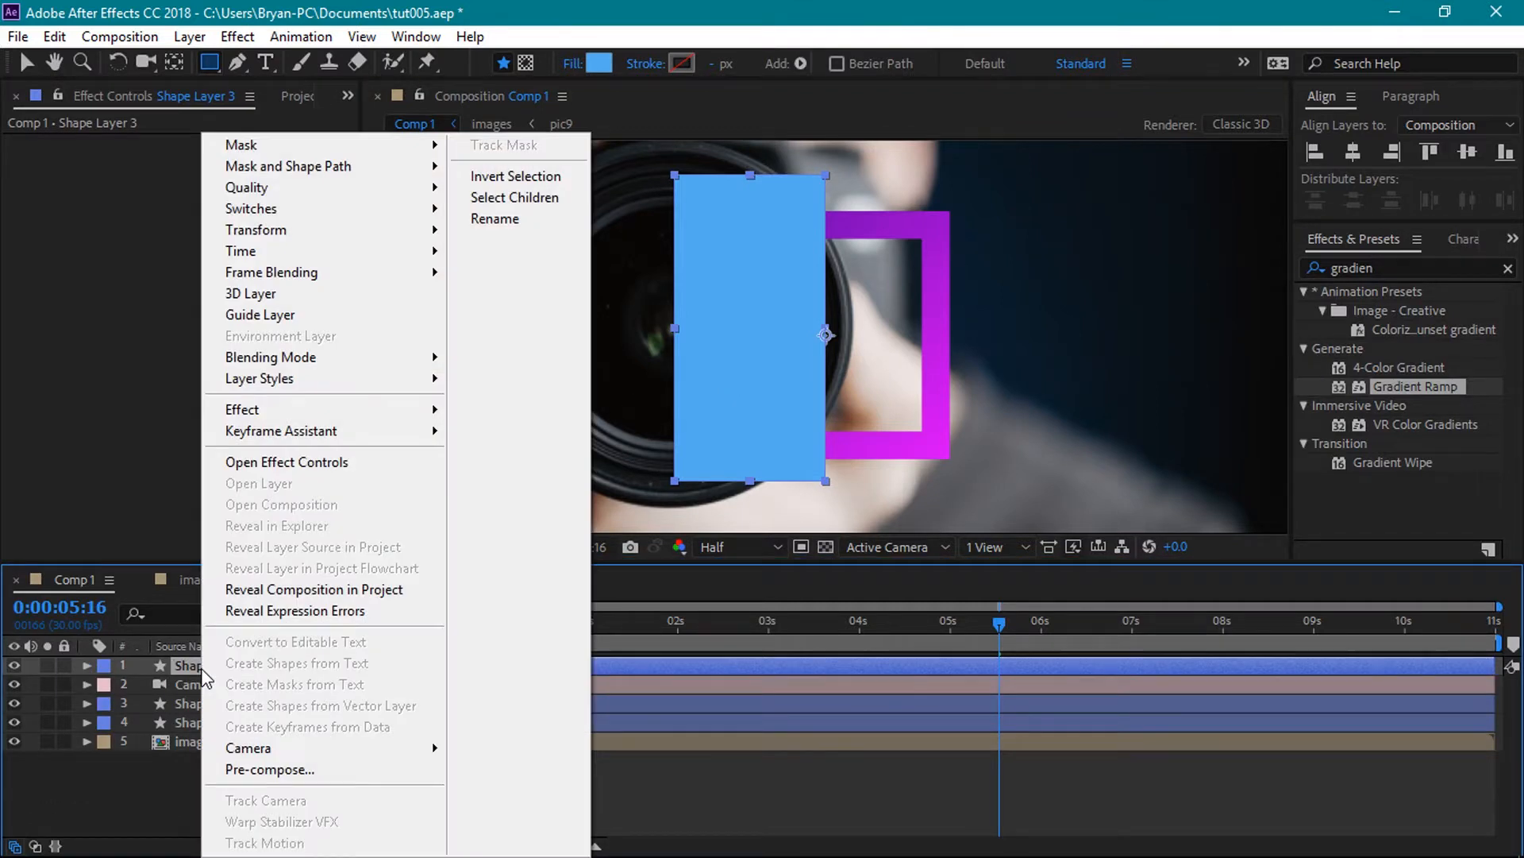
left_click(524, 219)
type("mask")
key("Return")
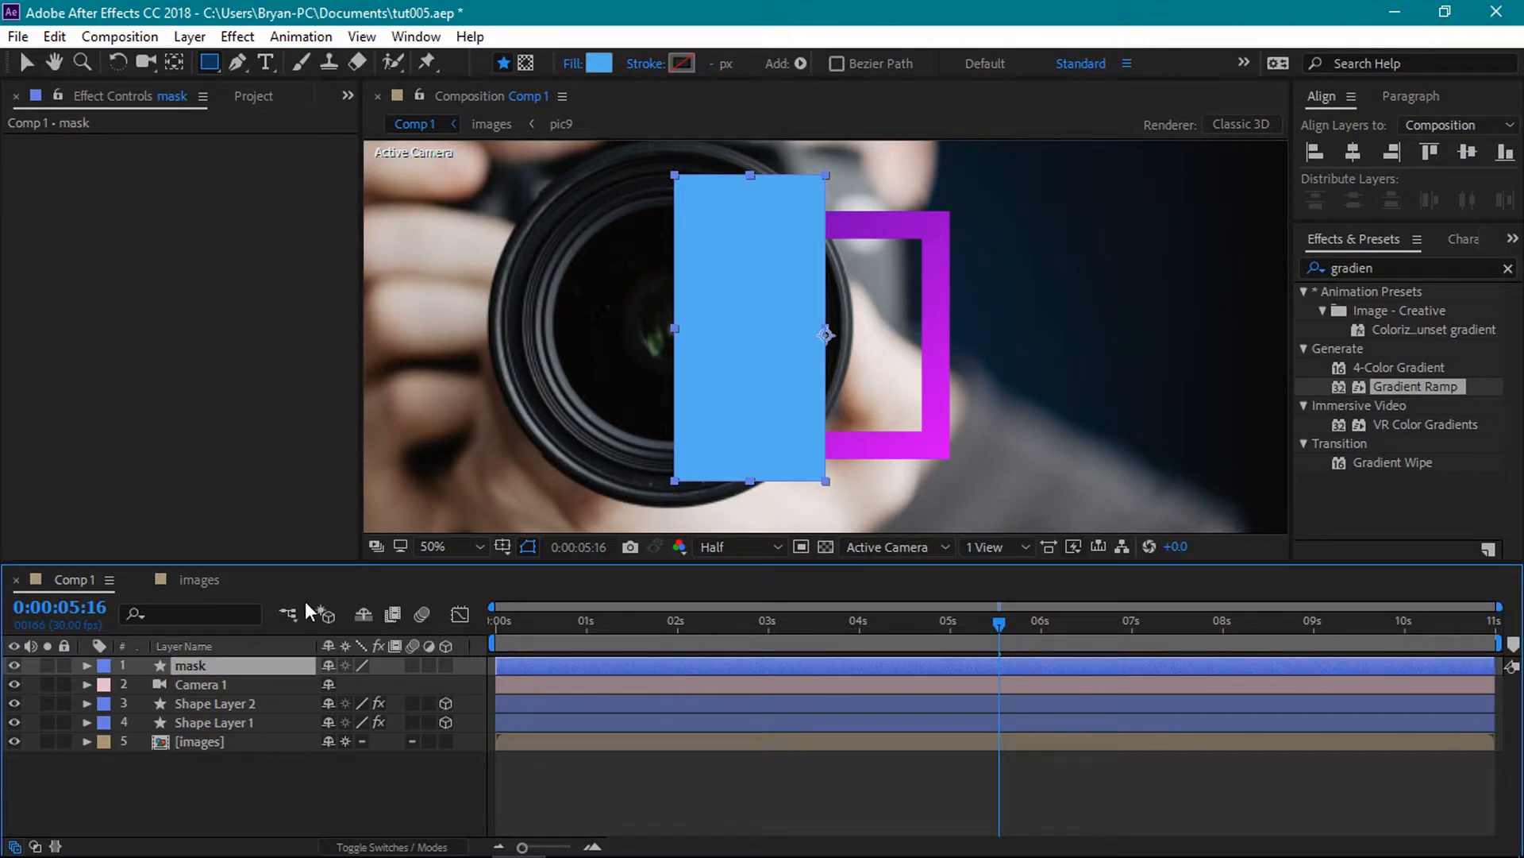
Place the mask layer directly above Shape Layer 1 and set Shape Layer 1's track matte to Alpha Matte "mask".
left_click_drag(207, 667, 205, 719)
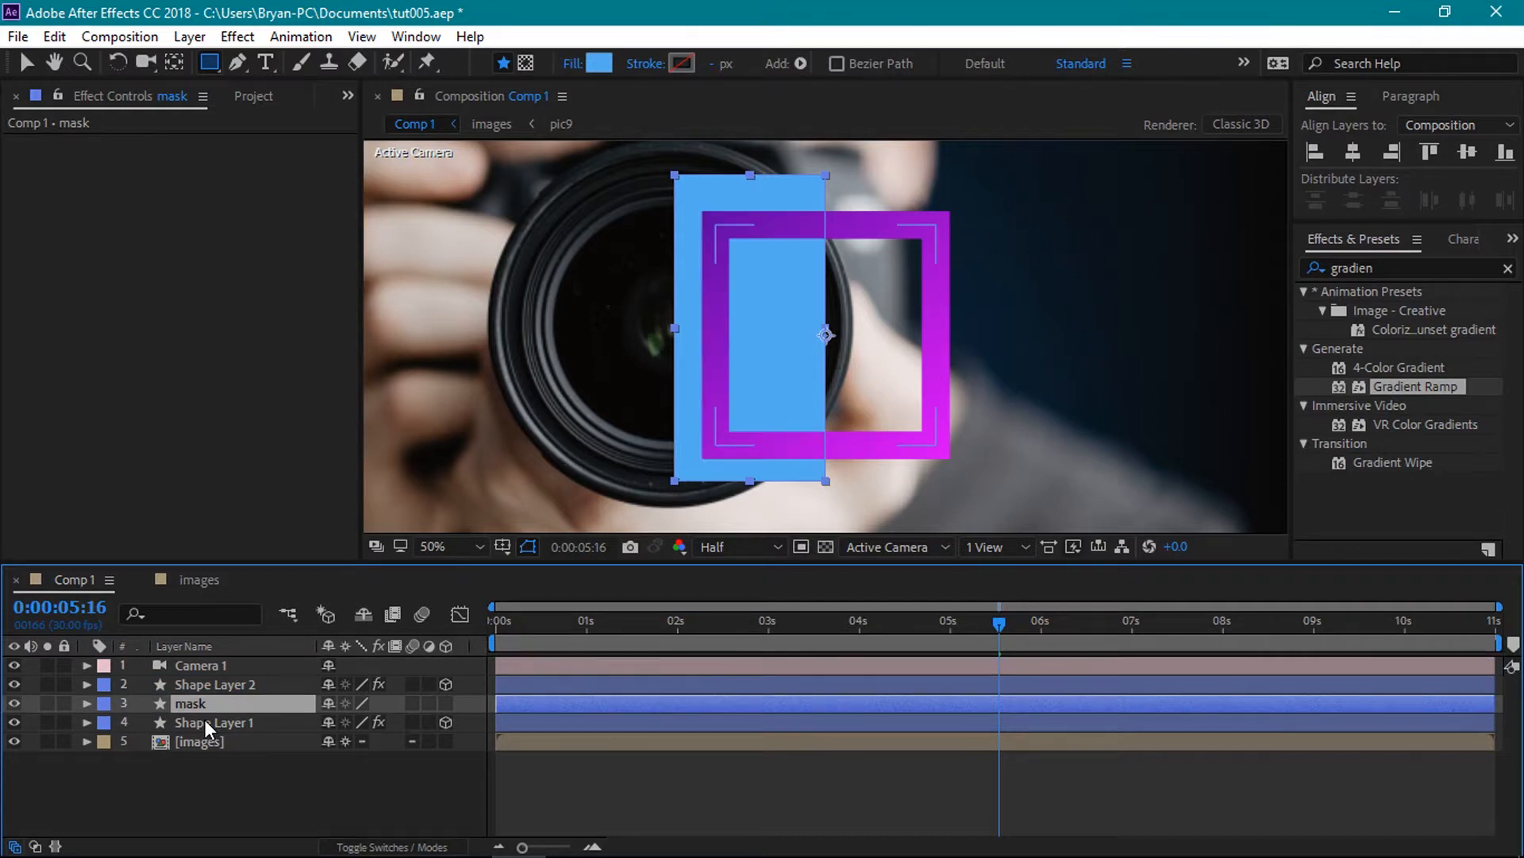
left_click(378, 848)
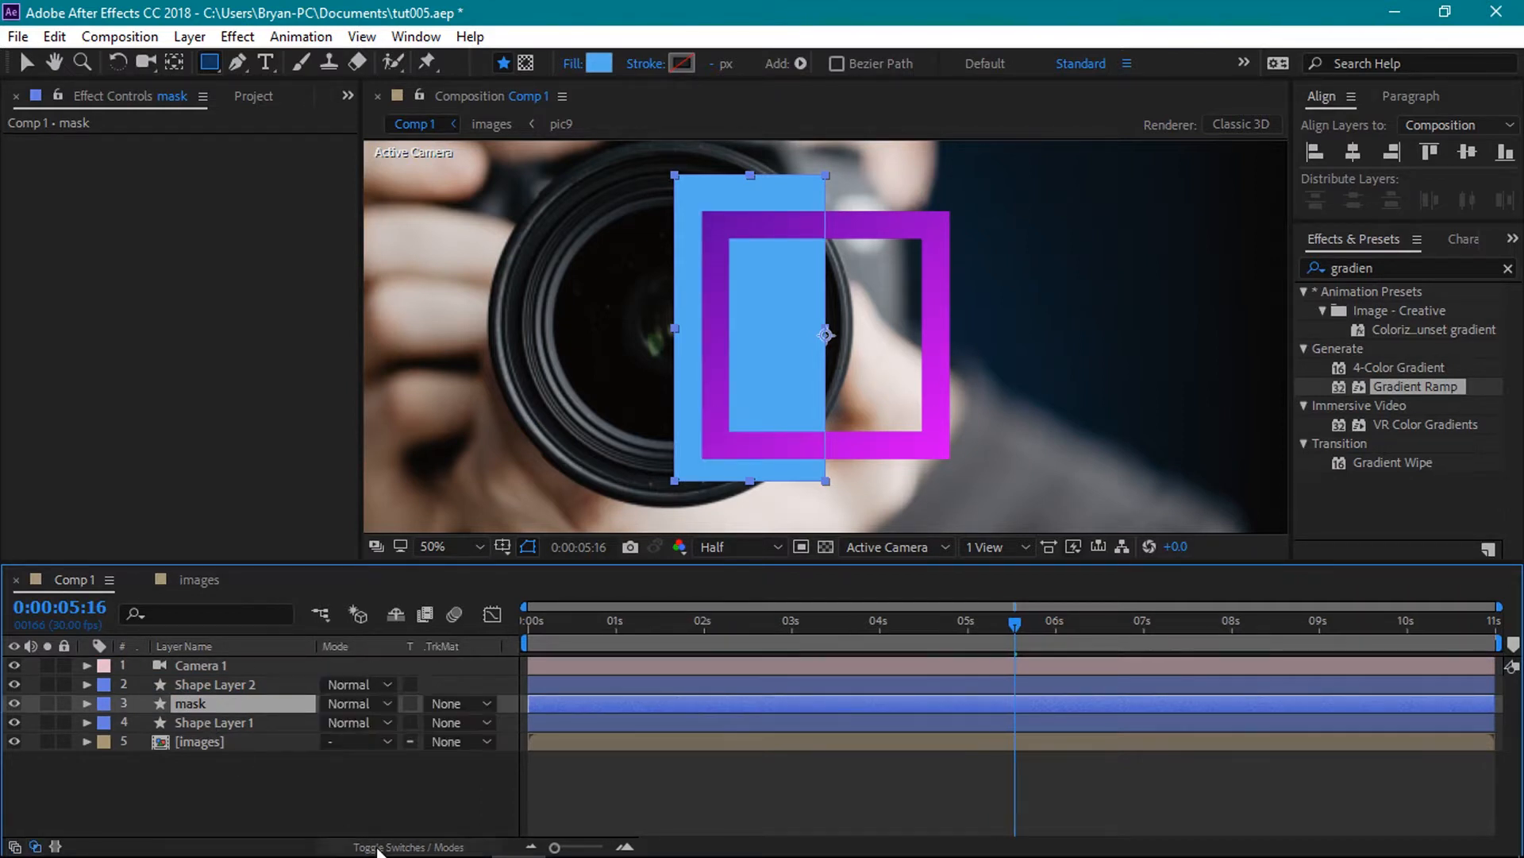
left_click(438, 705)
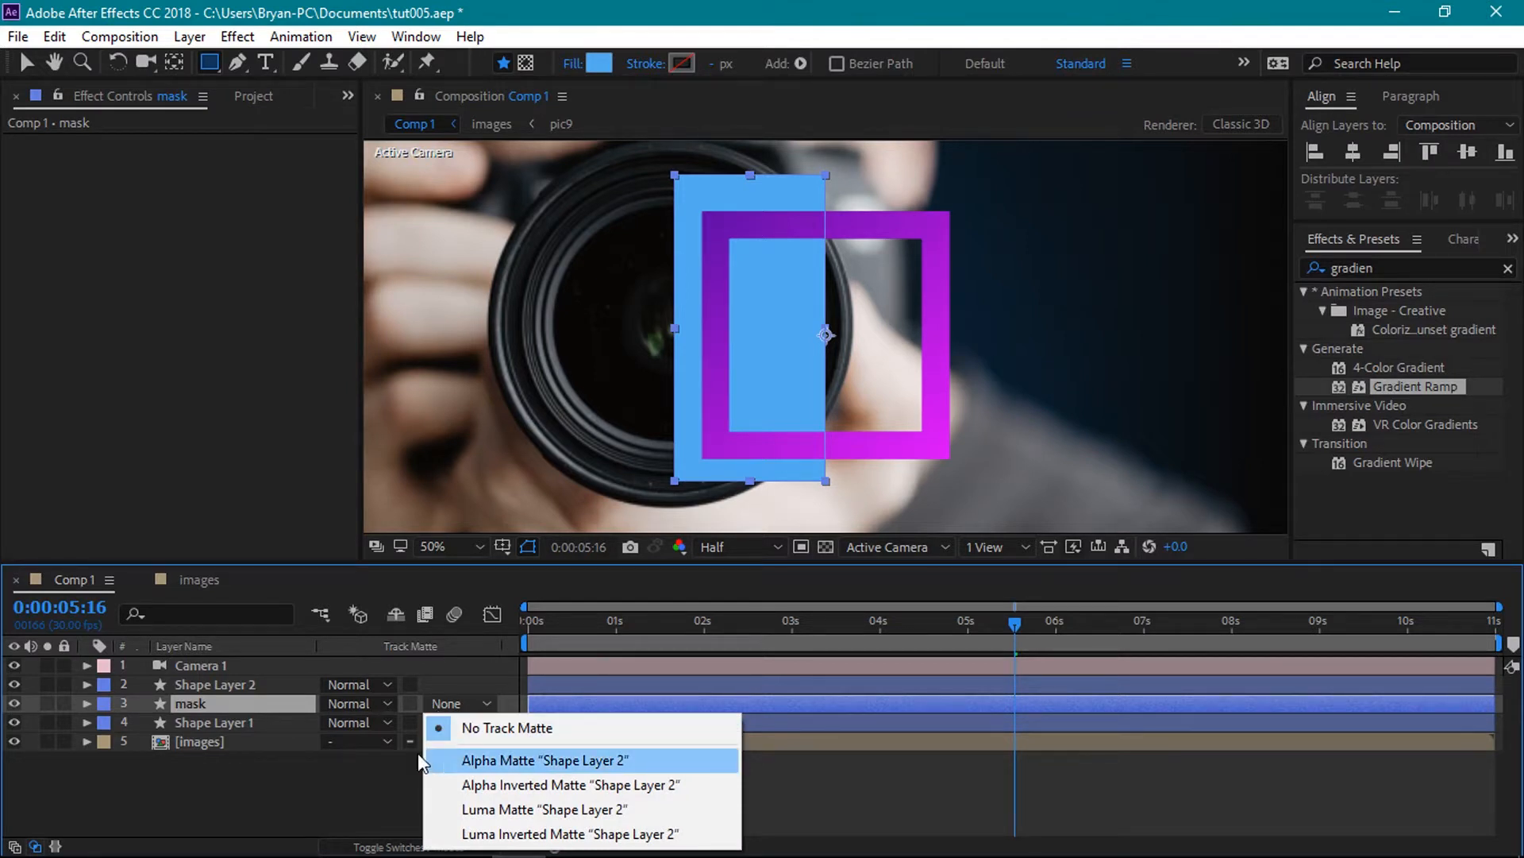
left_click(285, 719)
left_click(485, 721)
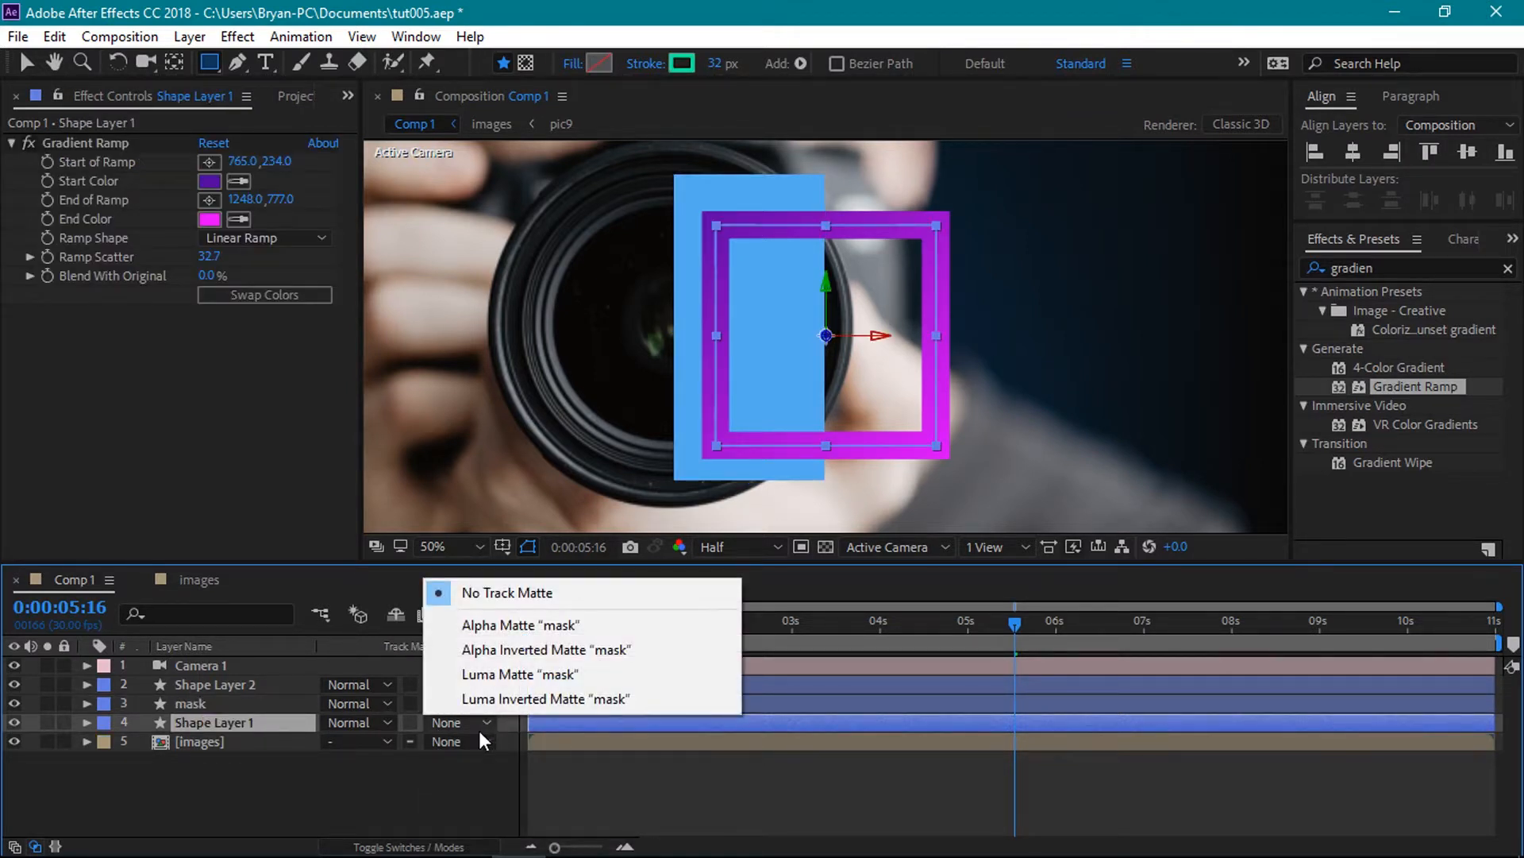
left_click(456, 624)
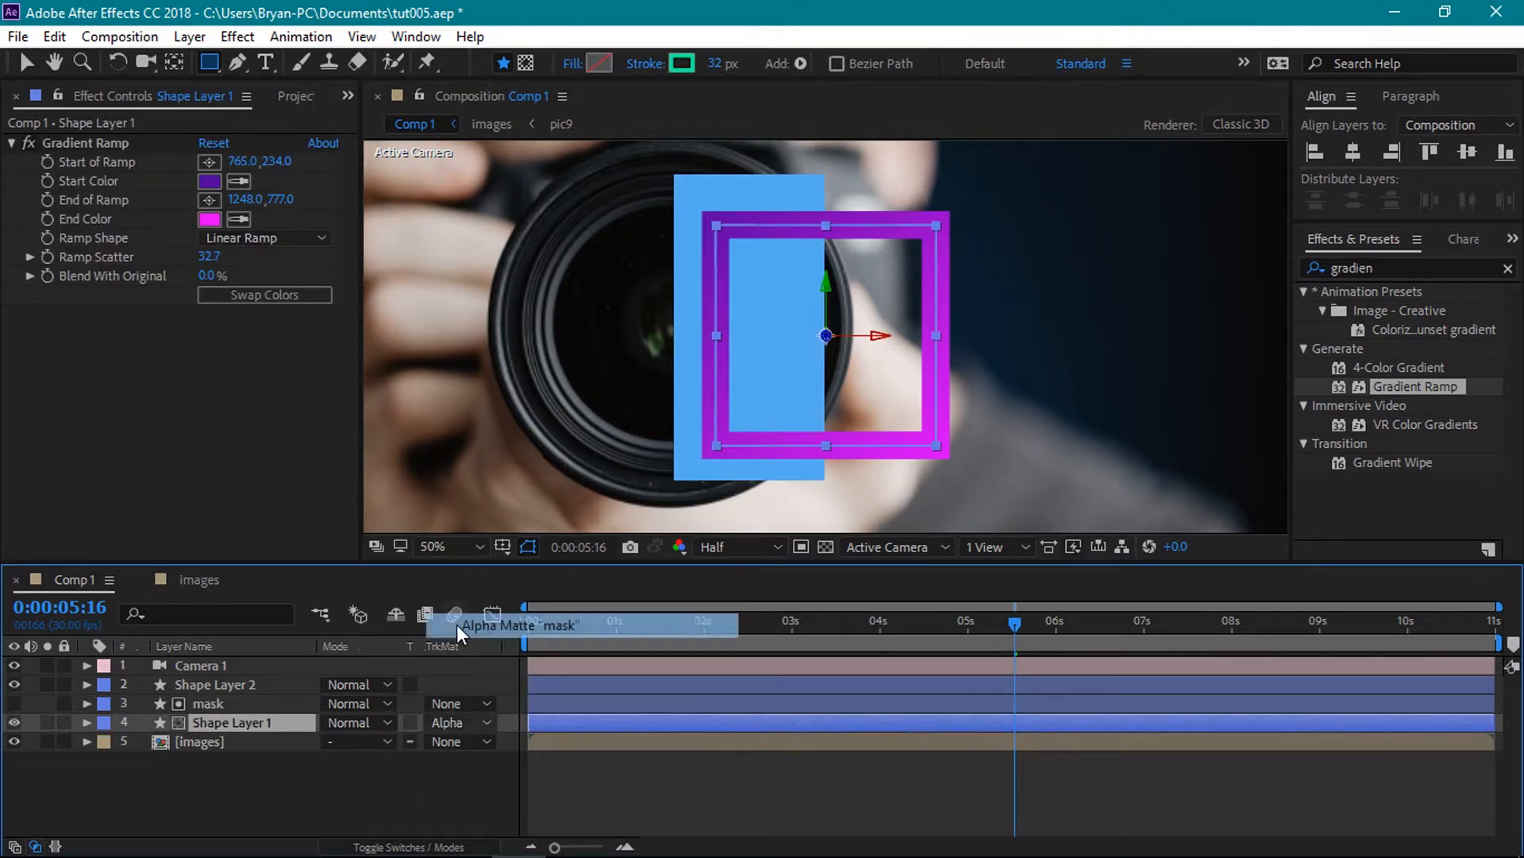
left_click(424, 800)
Duplicate the mask layer above Shape Layer 2 and set Shape Layer 2's track matte to Alpha Inverted Matte "mask 2".
left_click(203, 704)
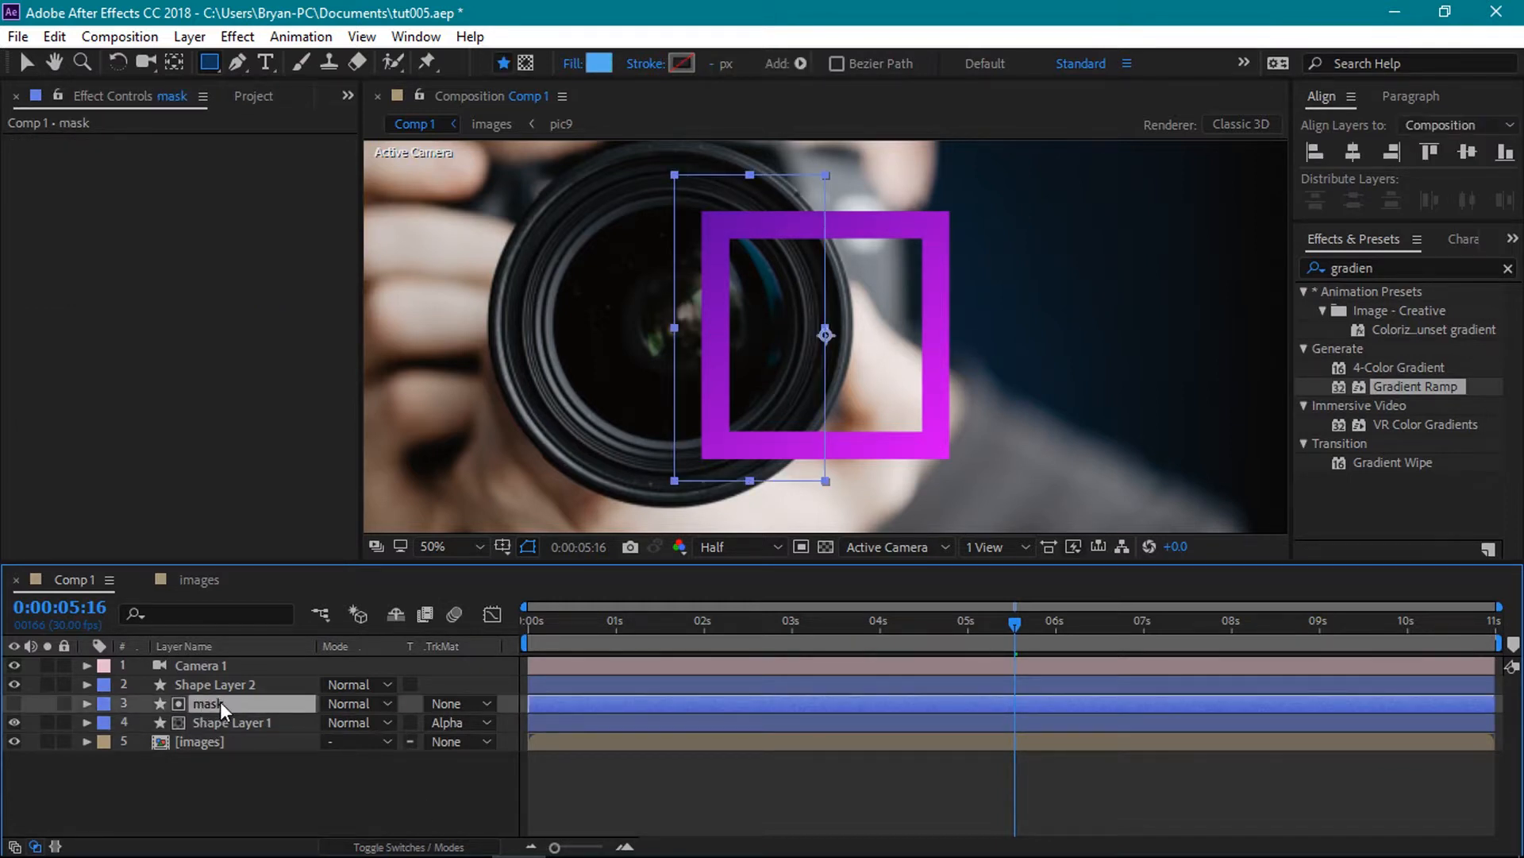
key("ctrl+d")
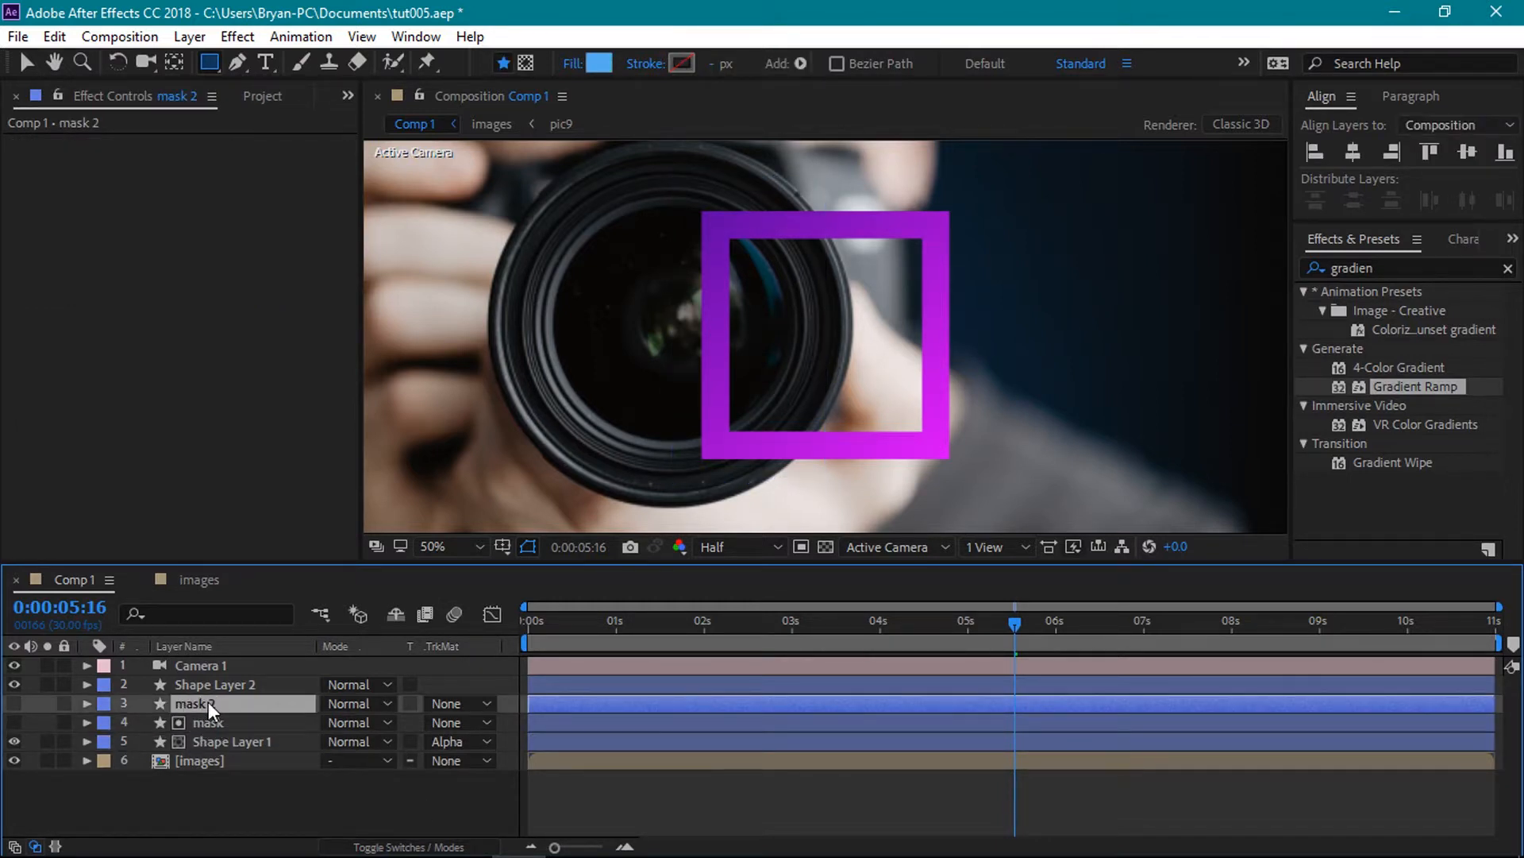
left_click_drag(208, 703, 208, 678)
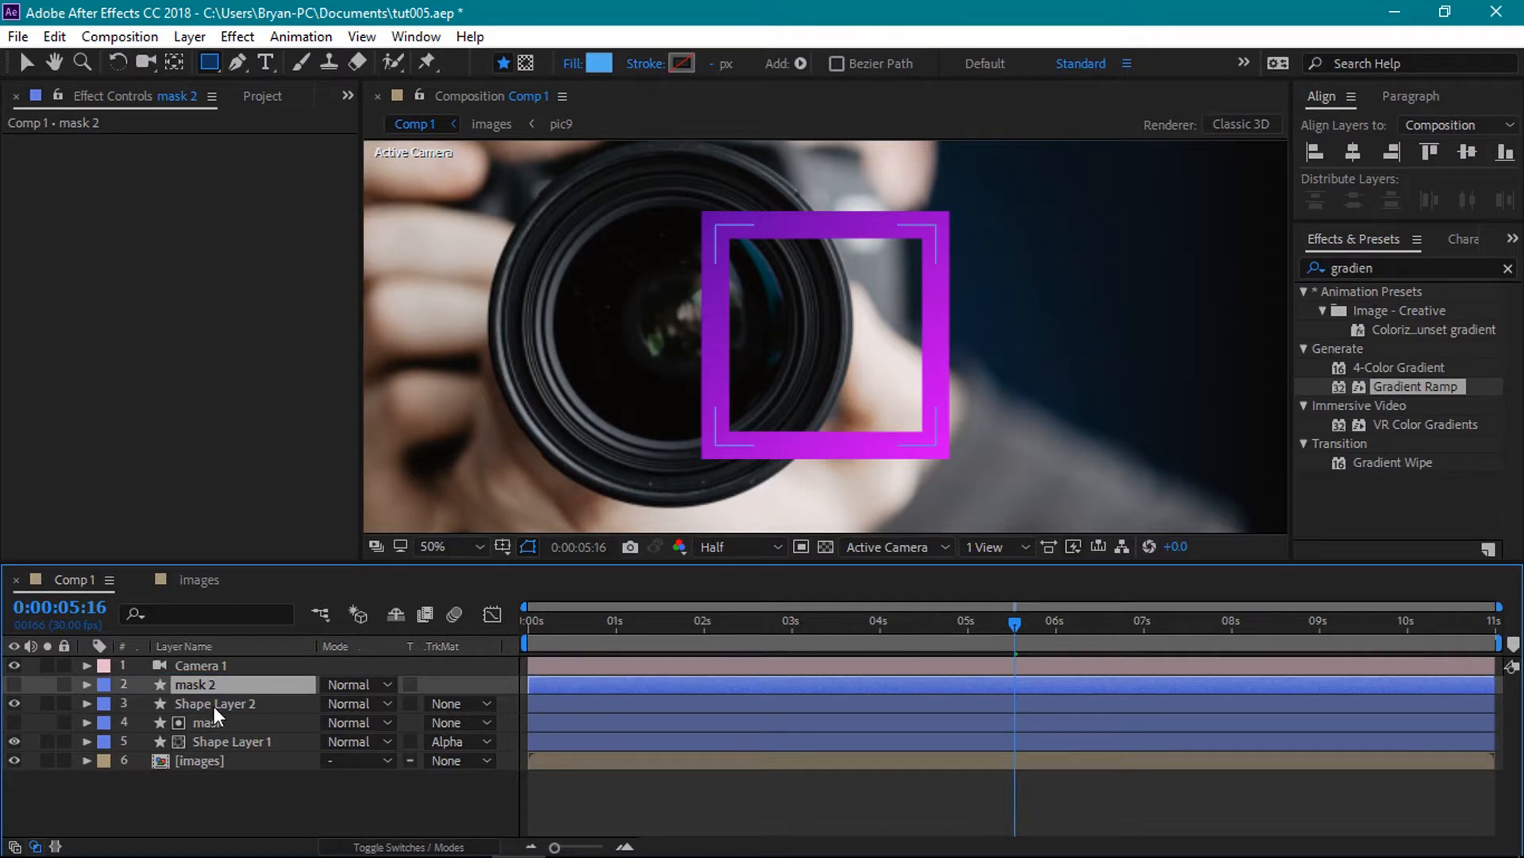
left_click(215, 703)
left_click(447, 703)
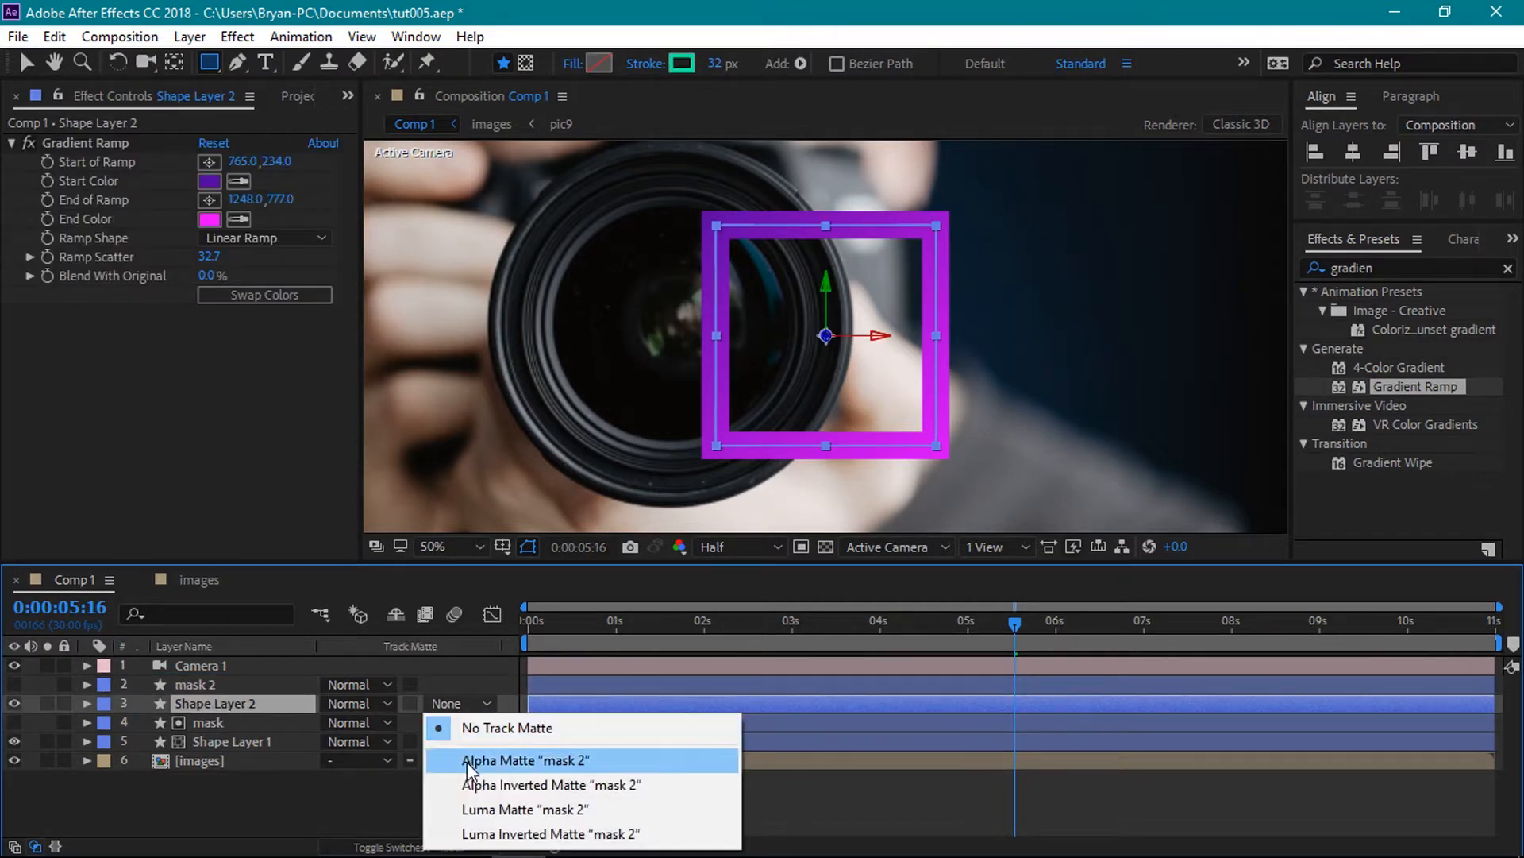
left_click(465, 782)
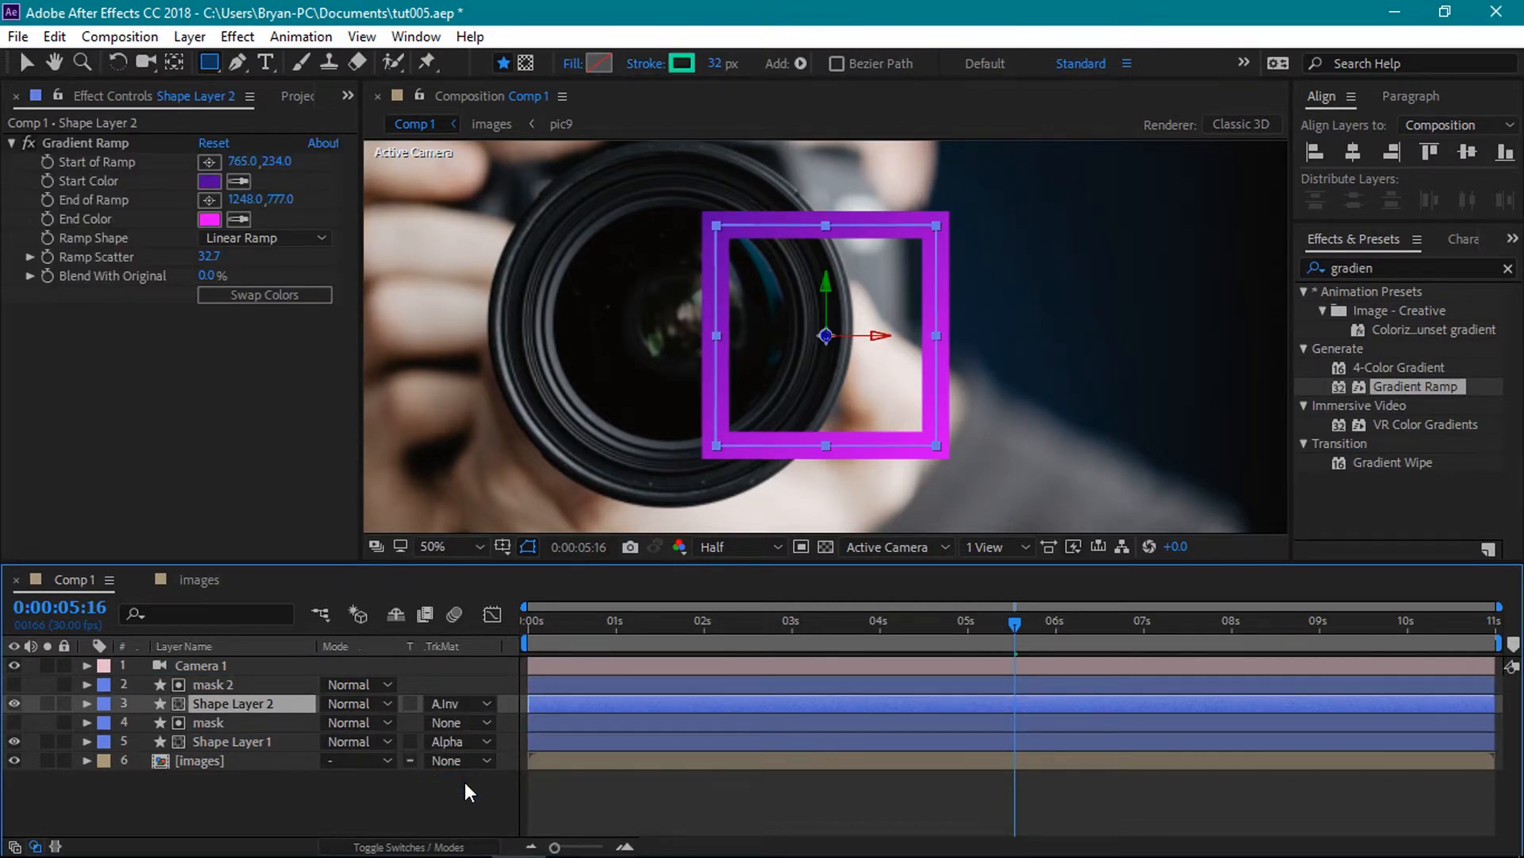
Add Position keyframes to Shape Layer 1 and Shape Layer 2 at 0:00:06:00.
mouse_move(1017, 621)
left_mouse_down()
mouse_move(885, 615)
mouse_move(1002, 640)
left_mouse_up()
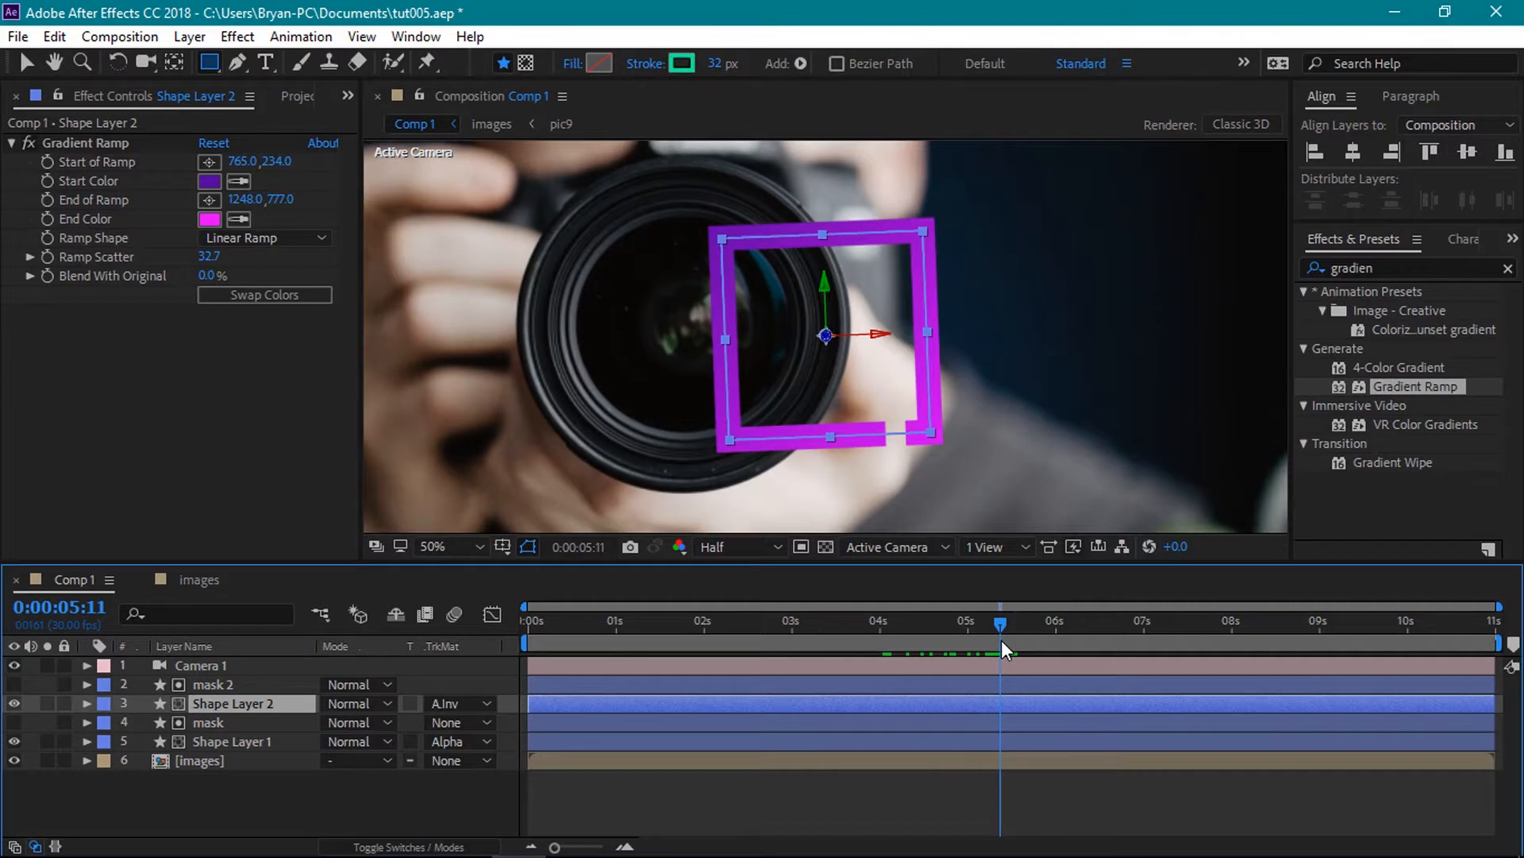
left_click(460, 548)
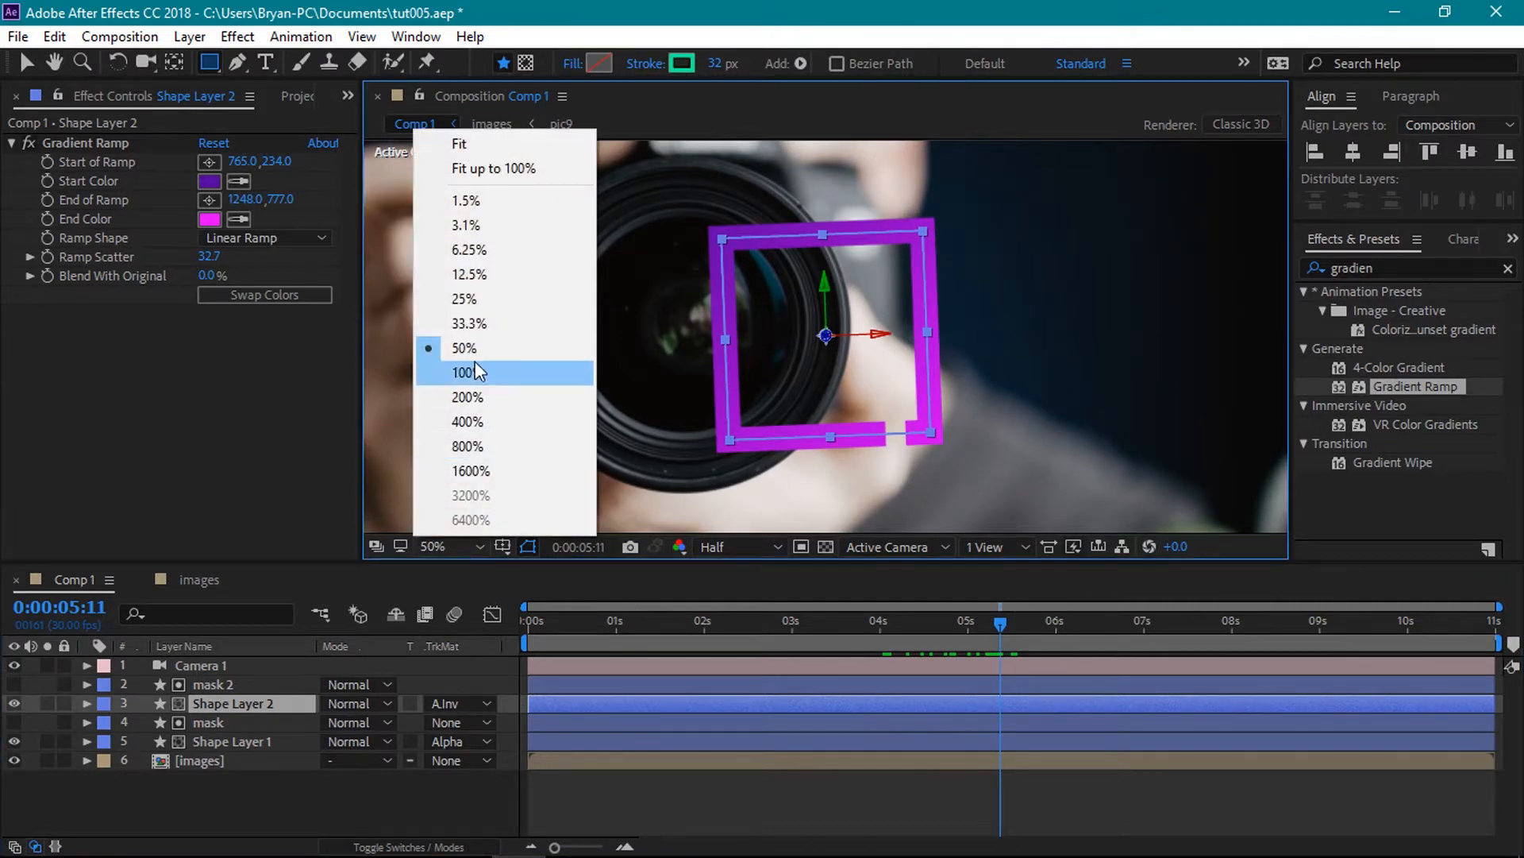
left_click(486, 323)
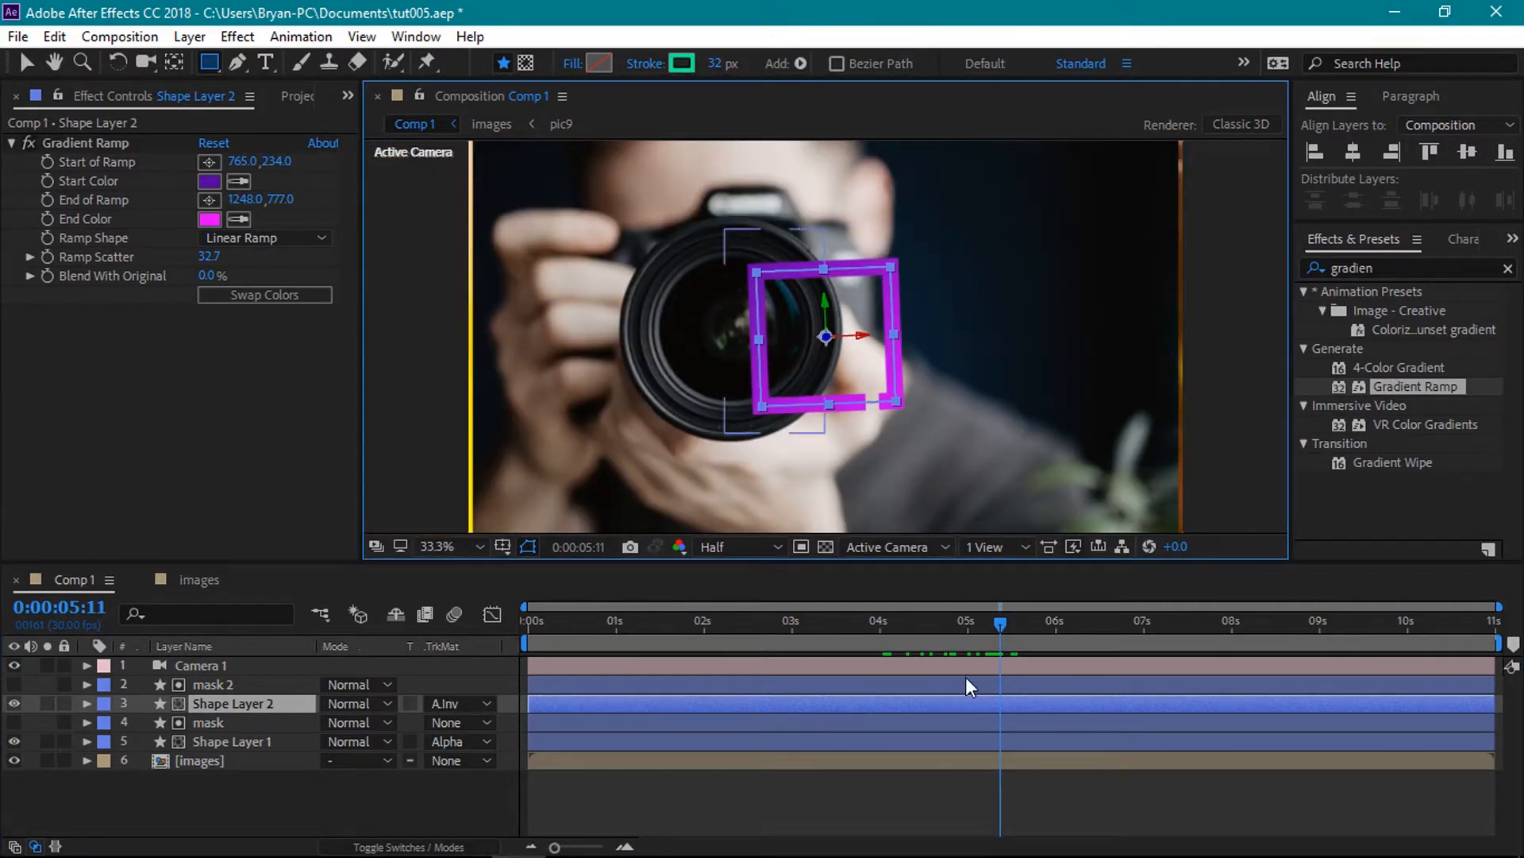
left_click_drag(995, 624, 1056, 653)
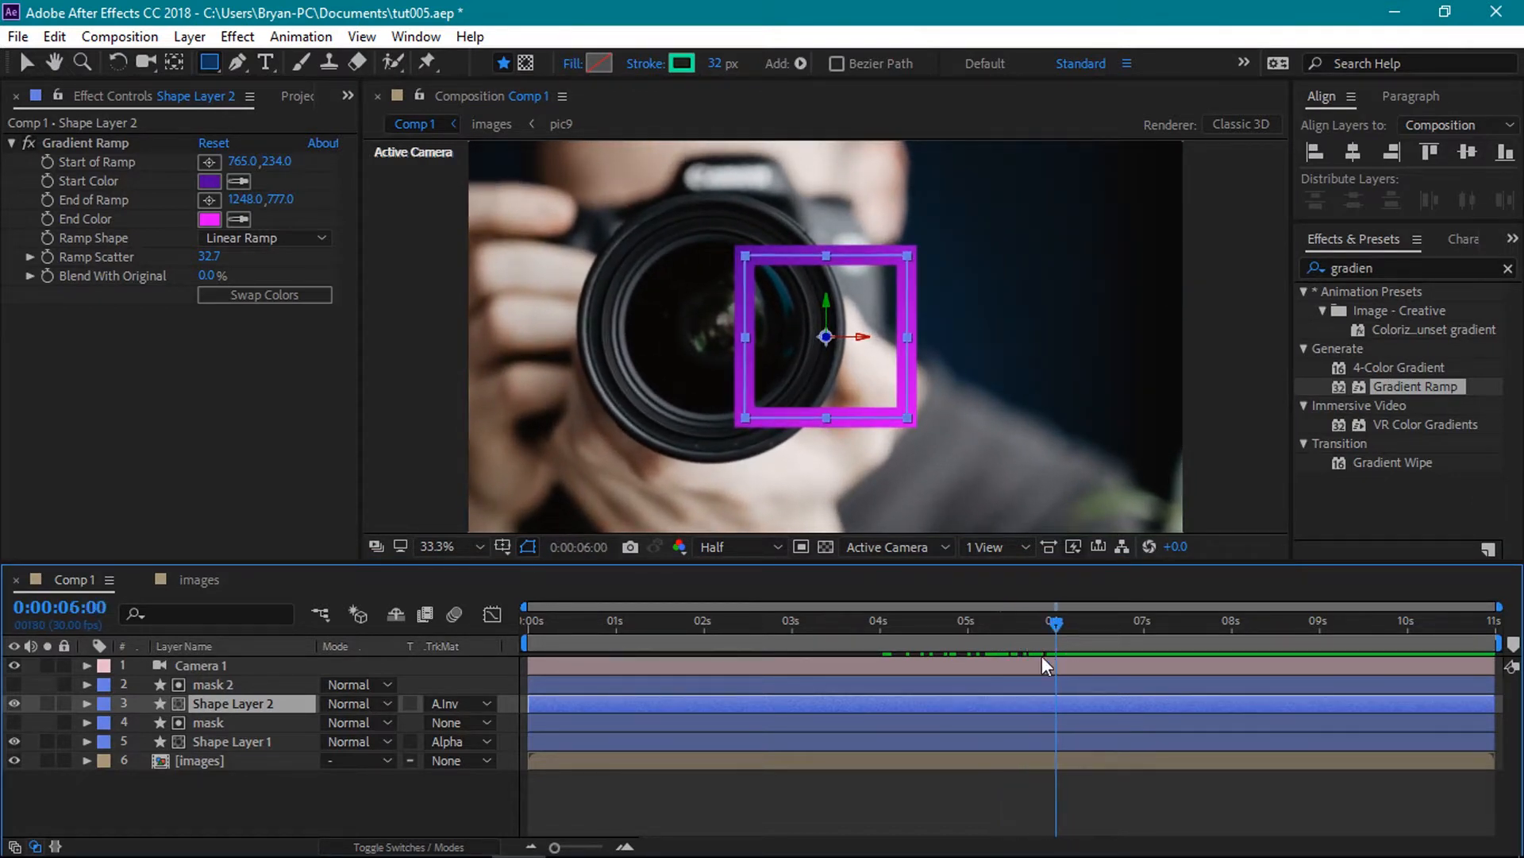
left_click(213, 741)
left_click(235, 703, "ctrl")
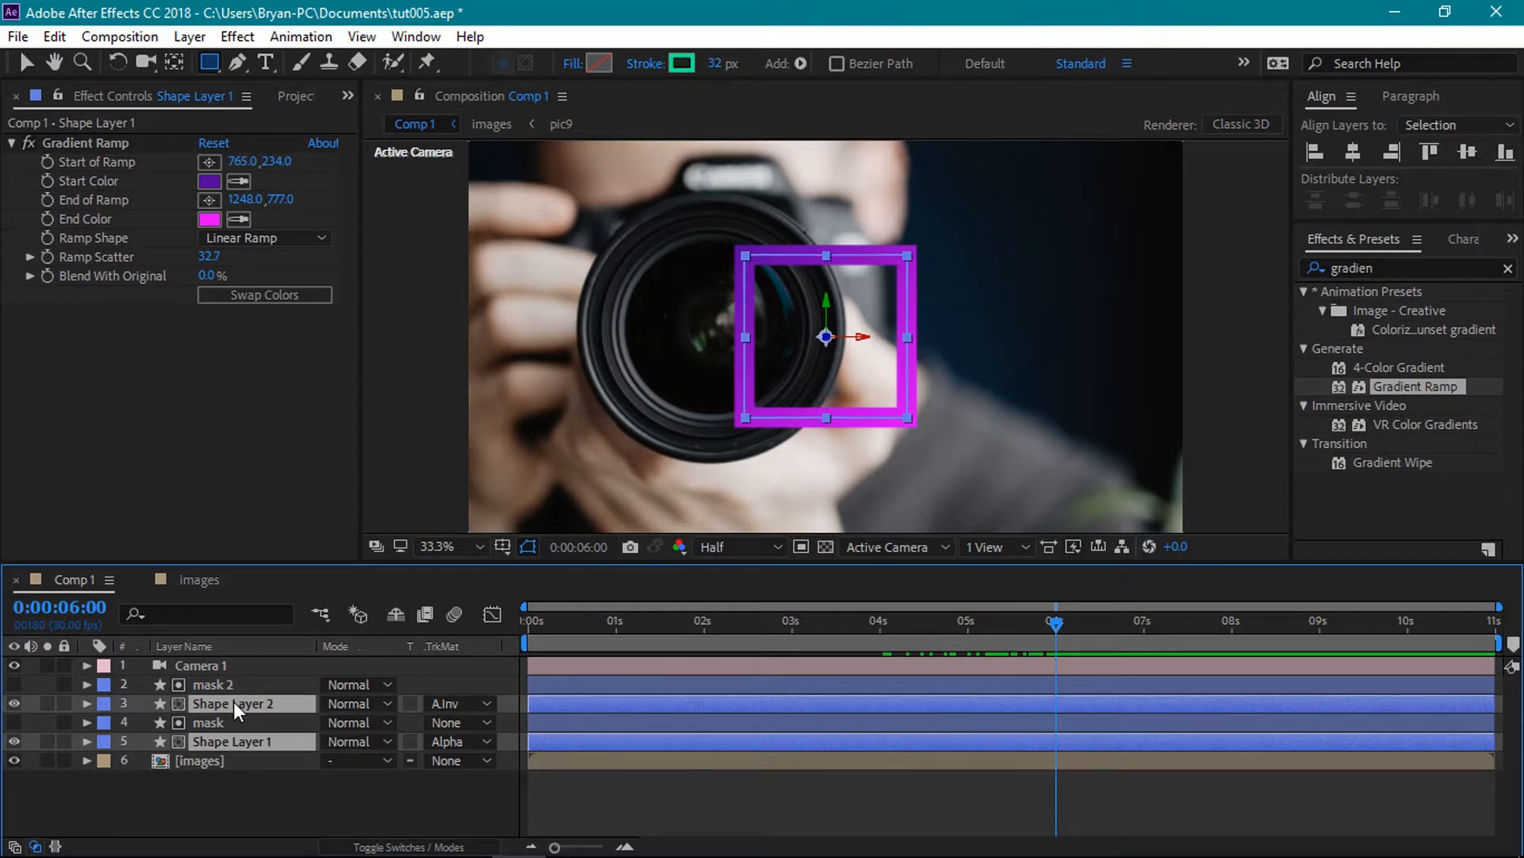
key("p")
left_click(143, 722)
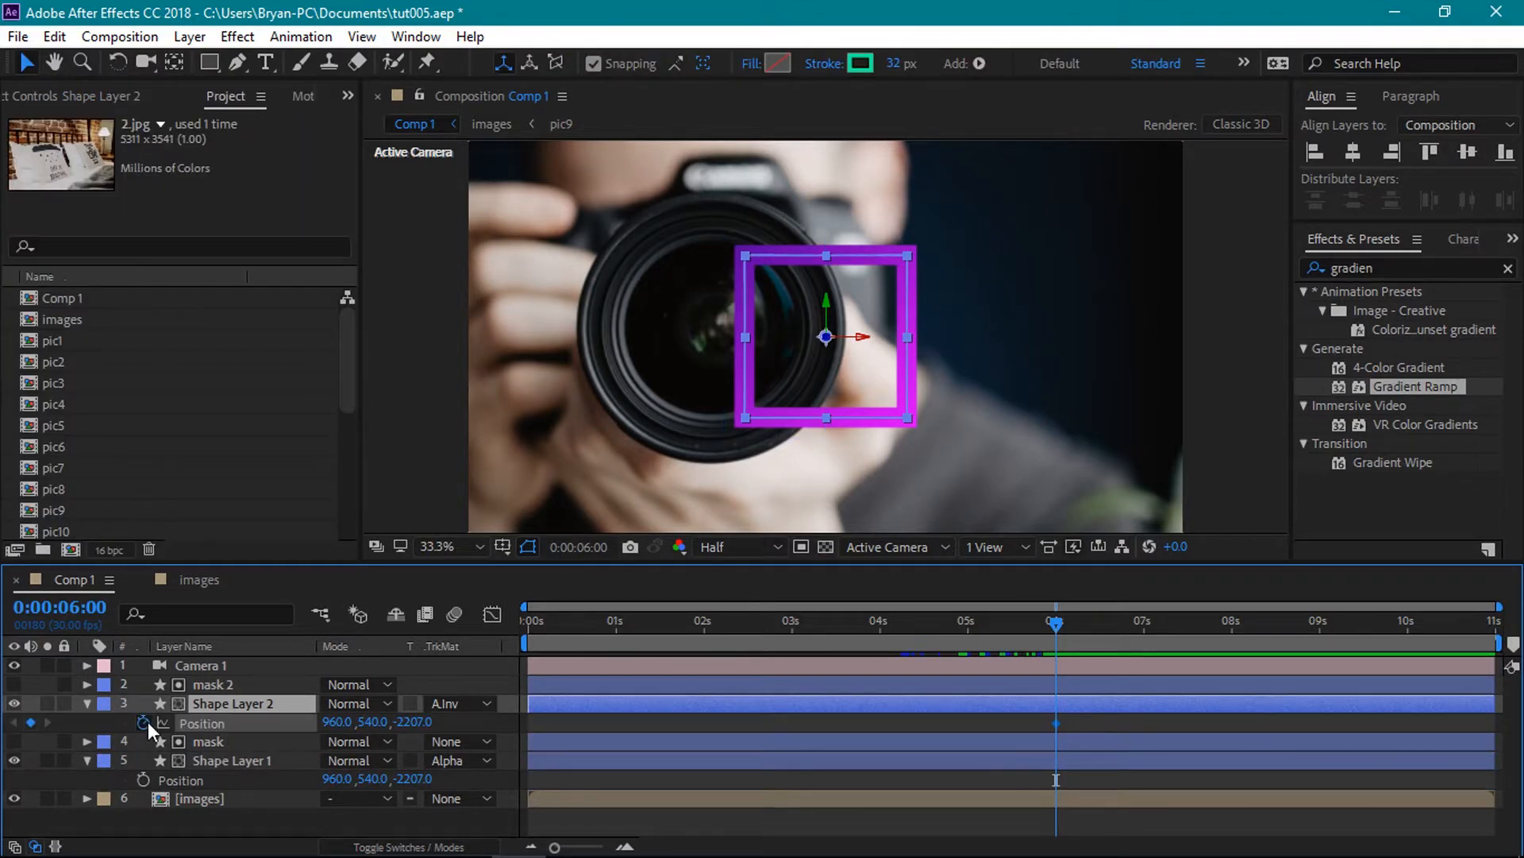
left_click(143, 780)
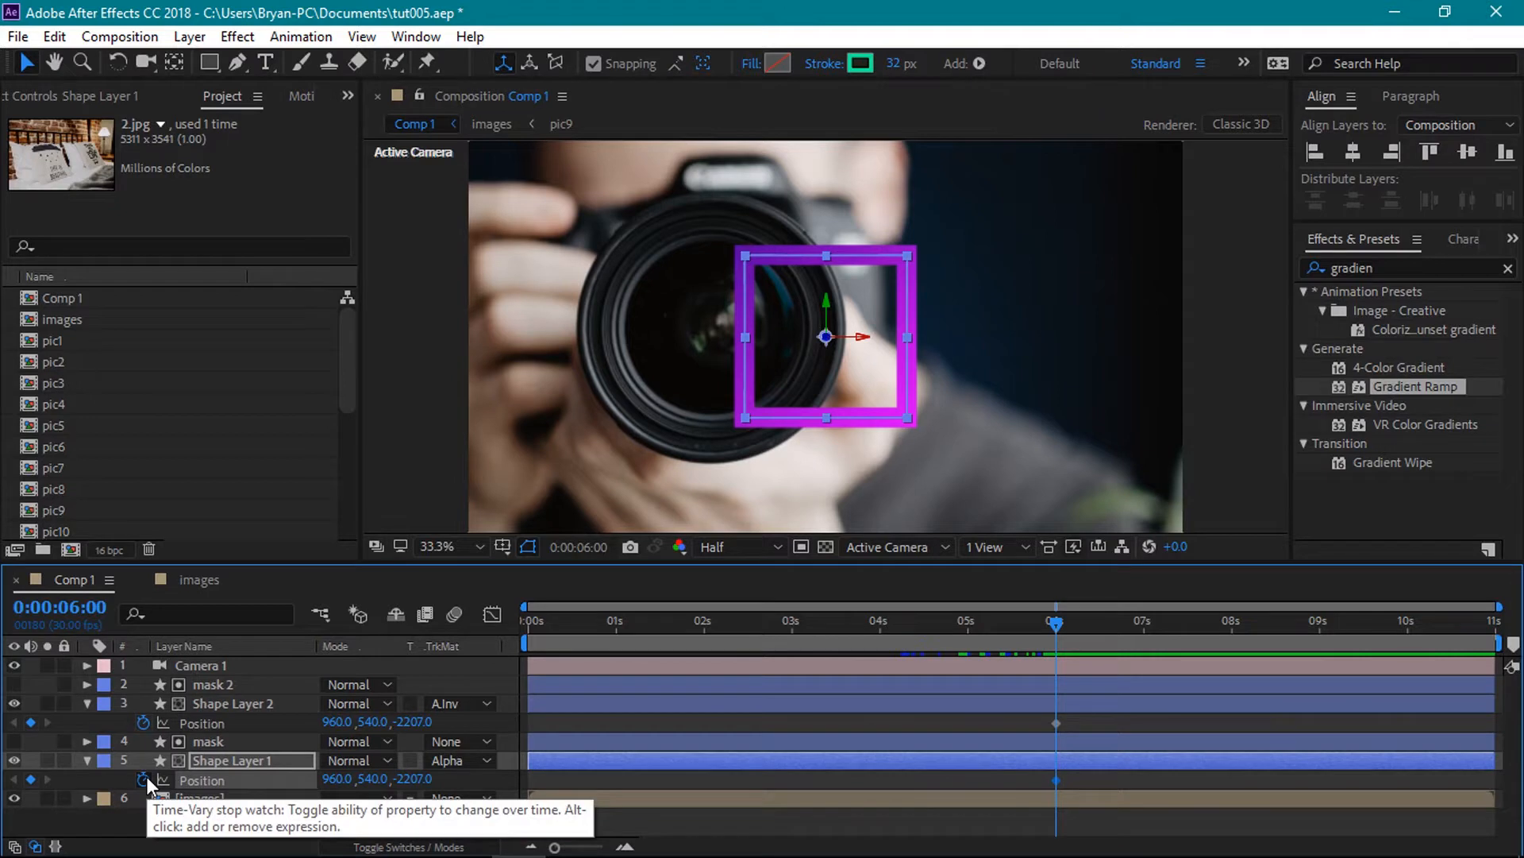
Move the current time to 0:00:07:00 and show the Parent column in the timeline.
left_click_drag(1056, 624, 1149, 639)
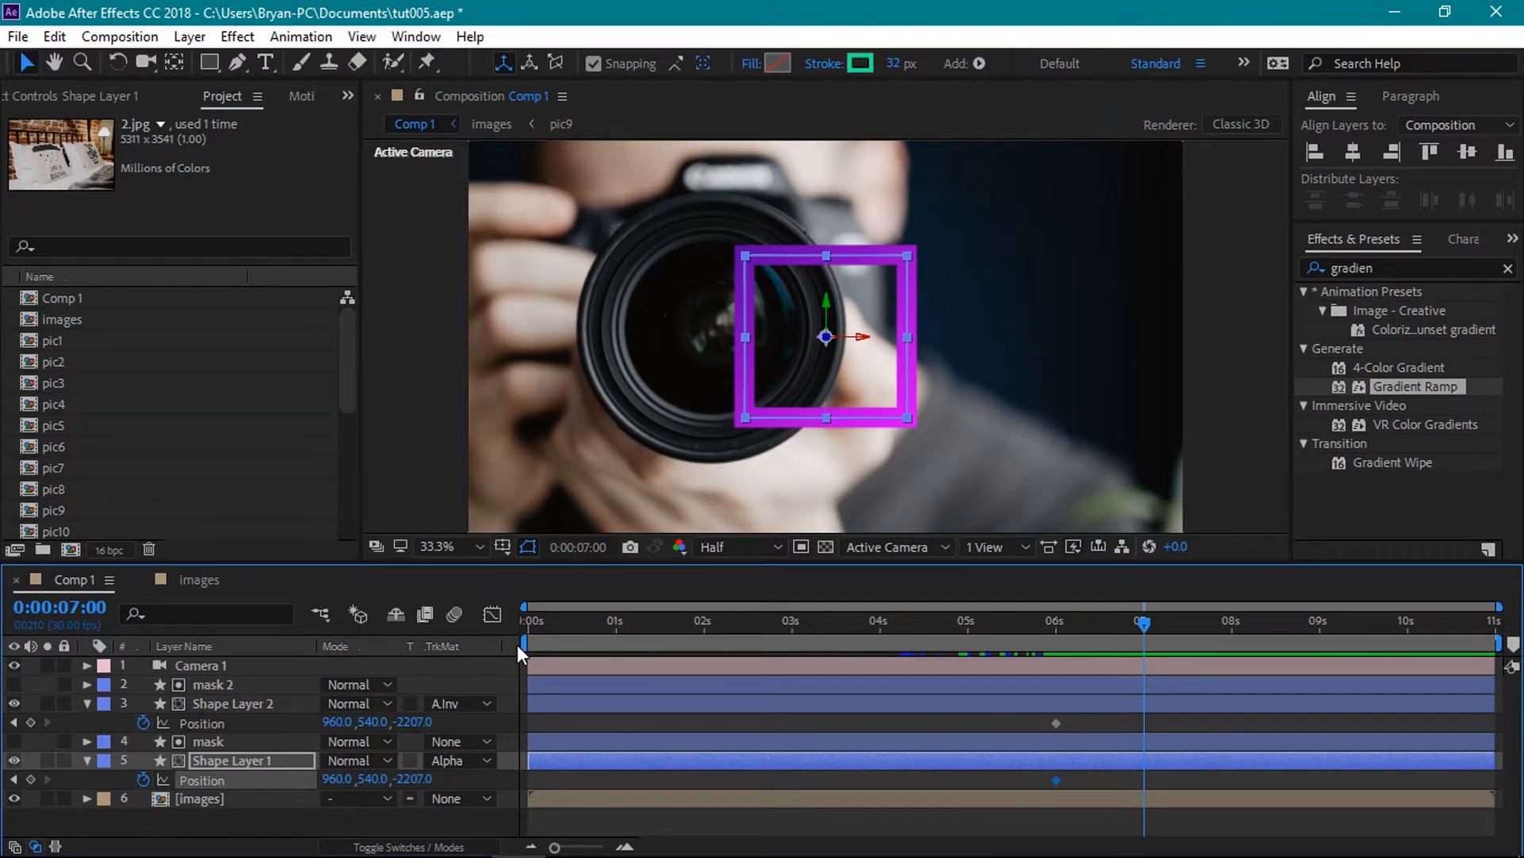
right_click(486, 648)
mouse_move(578, 719)
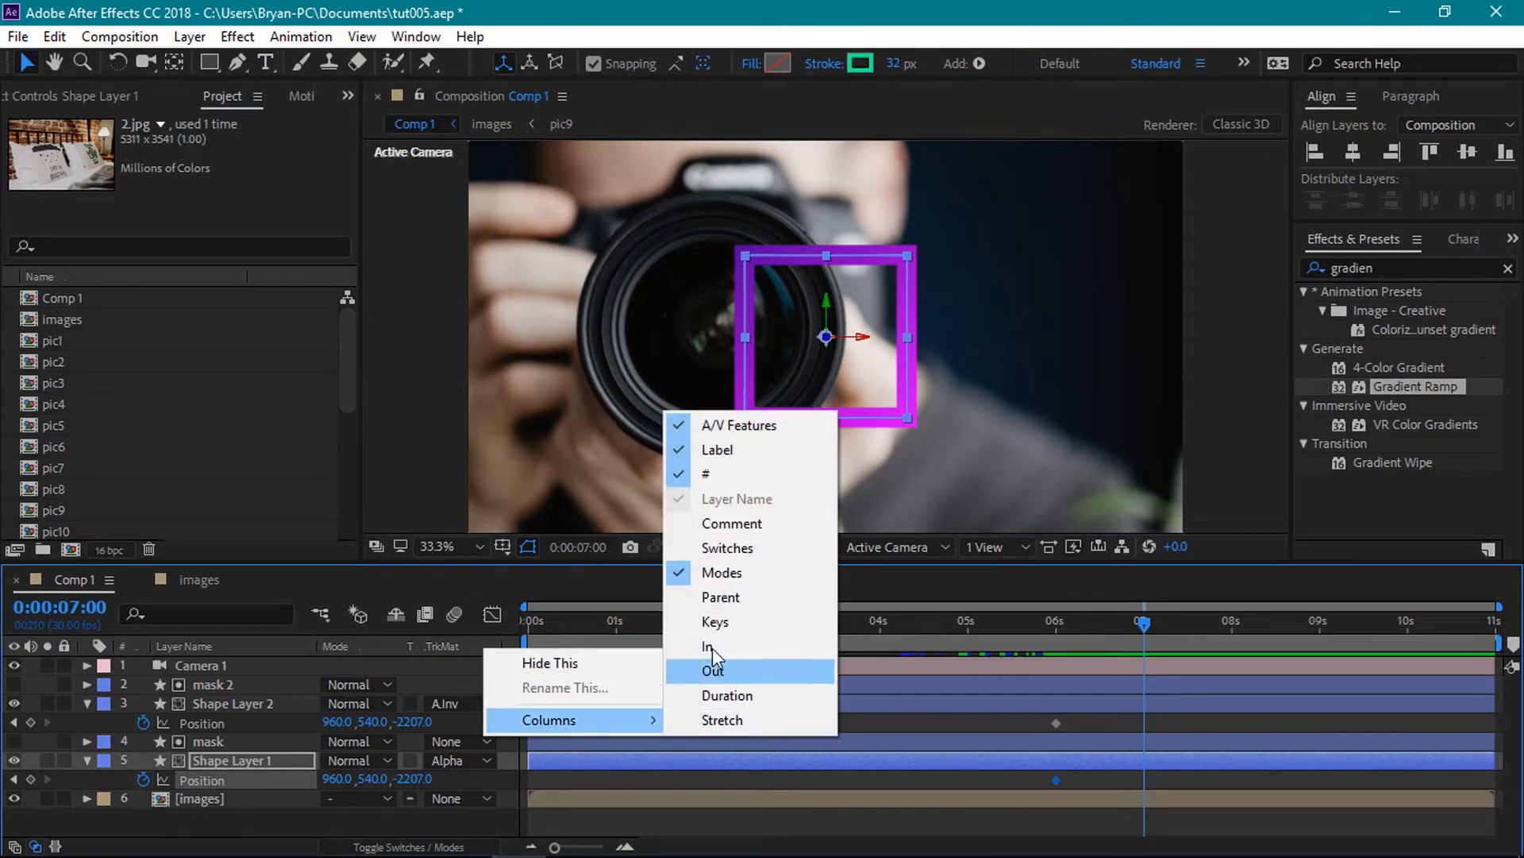
left_click(714, 605)
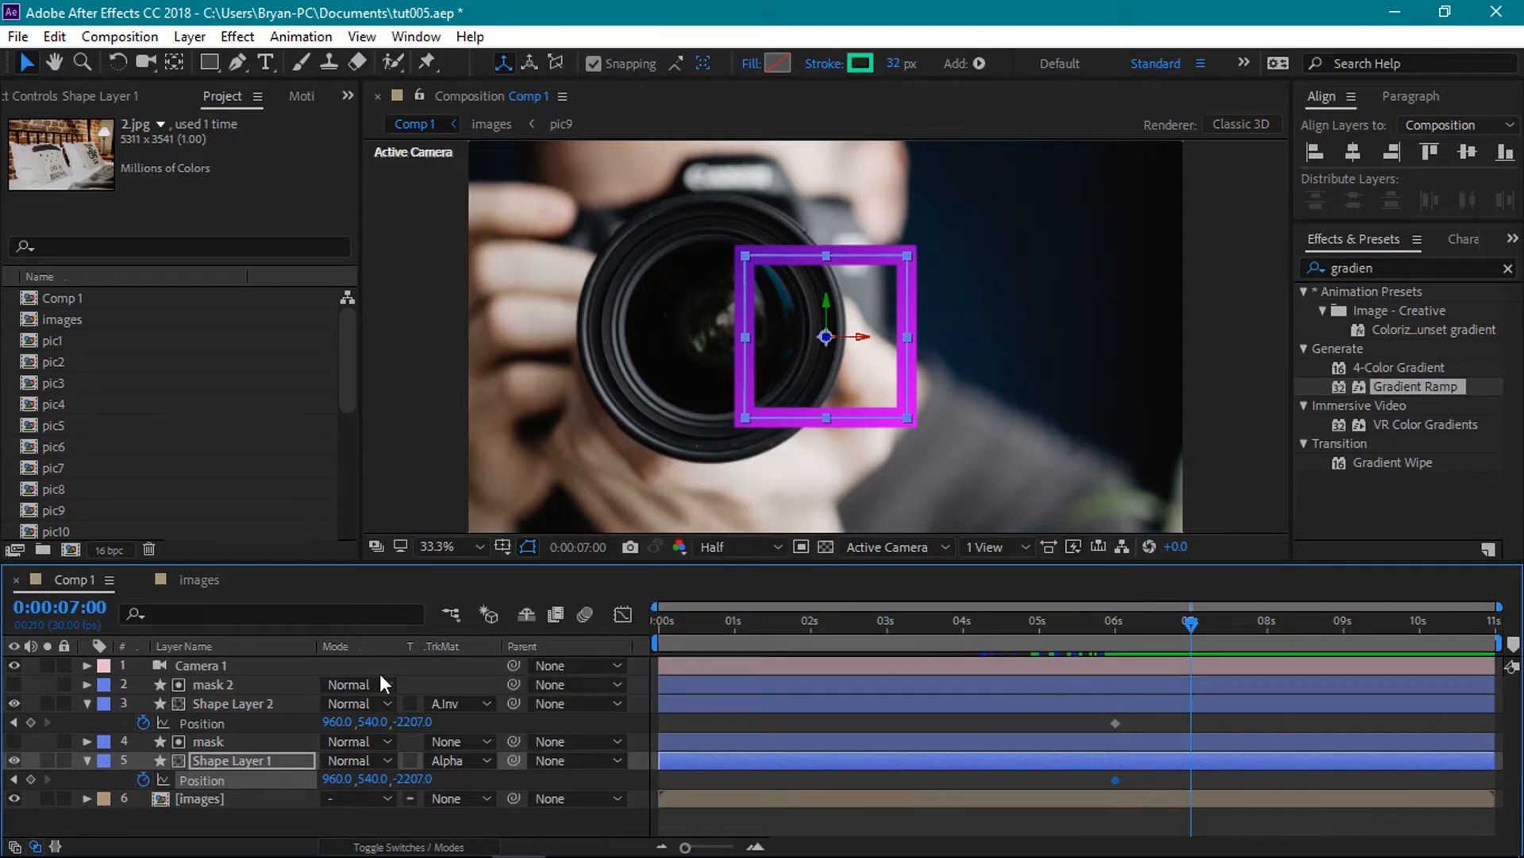
Parent the mask 2 layer to Shape Layer 2 and the mask layer to Shape Layer 1.
left_click(254, 687)
left_click(541, 683)
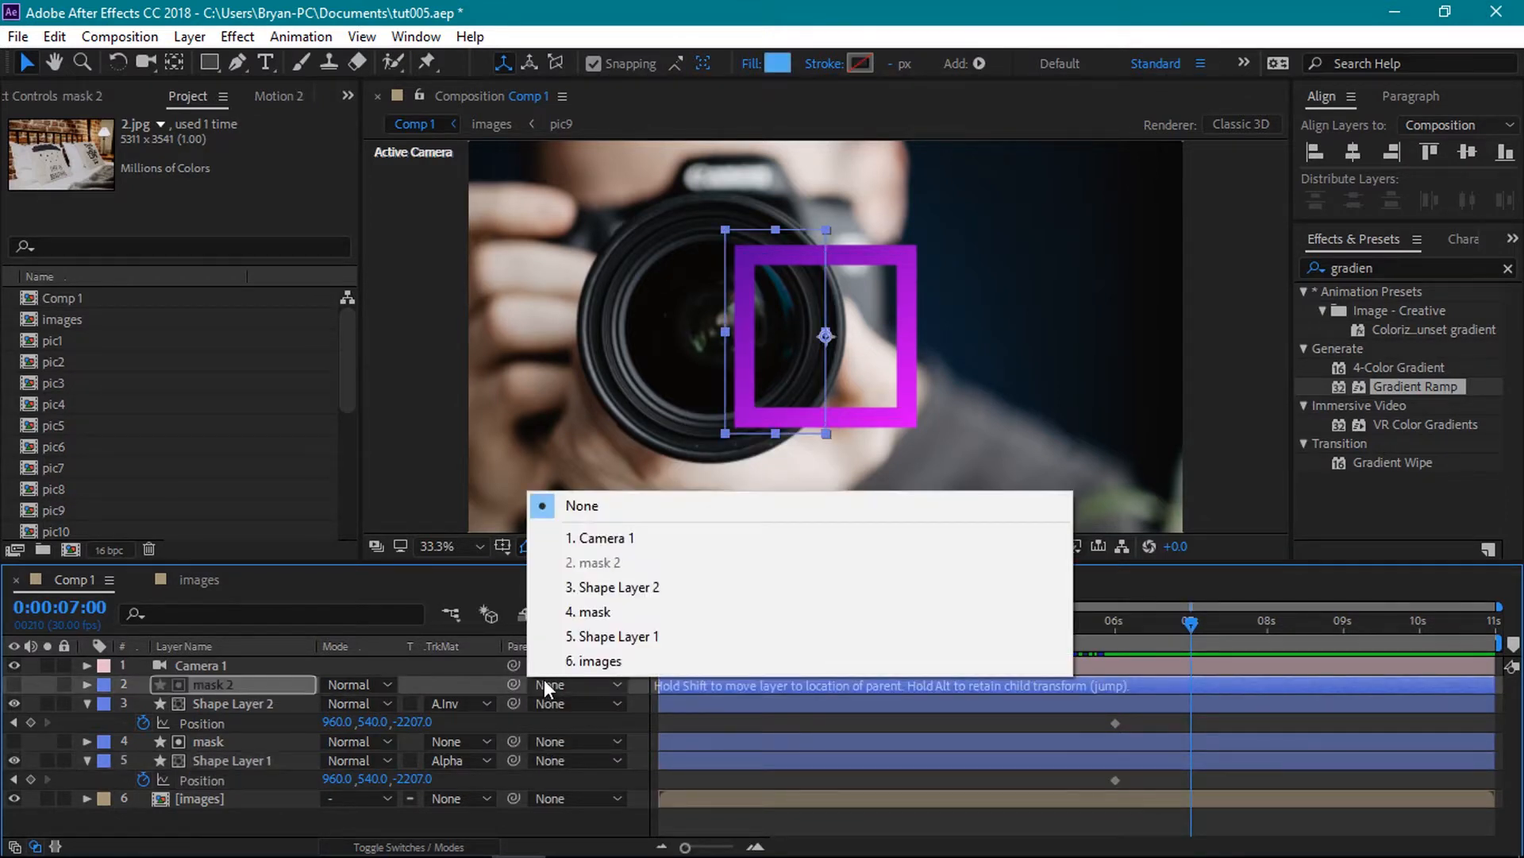
left_click(619, 595)
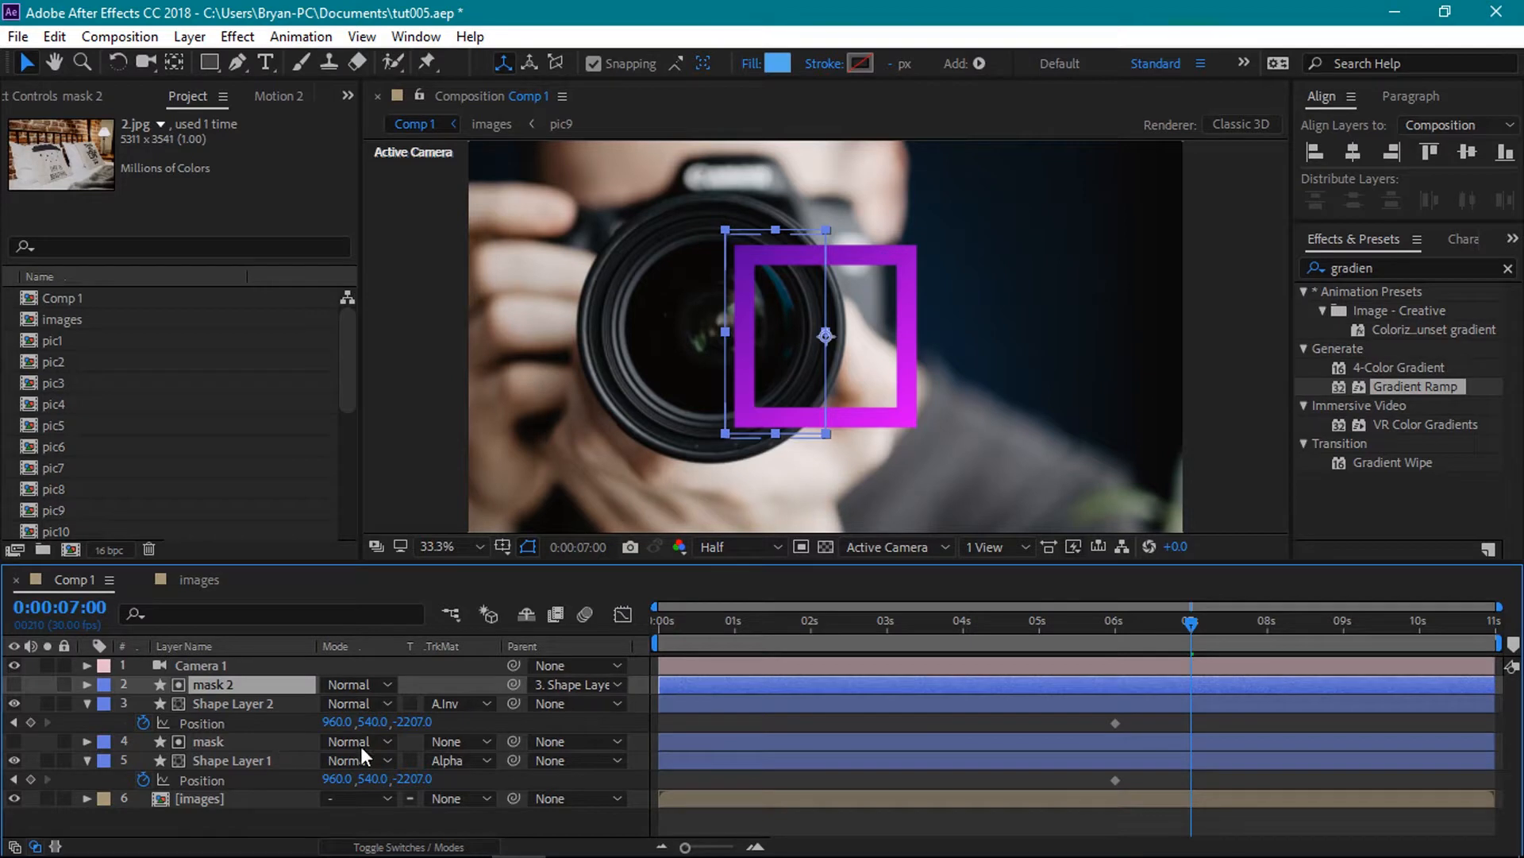
left_click(602, 740)
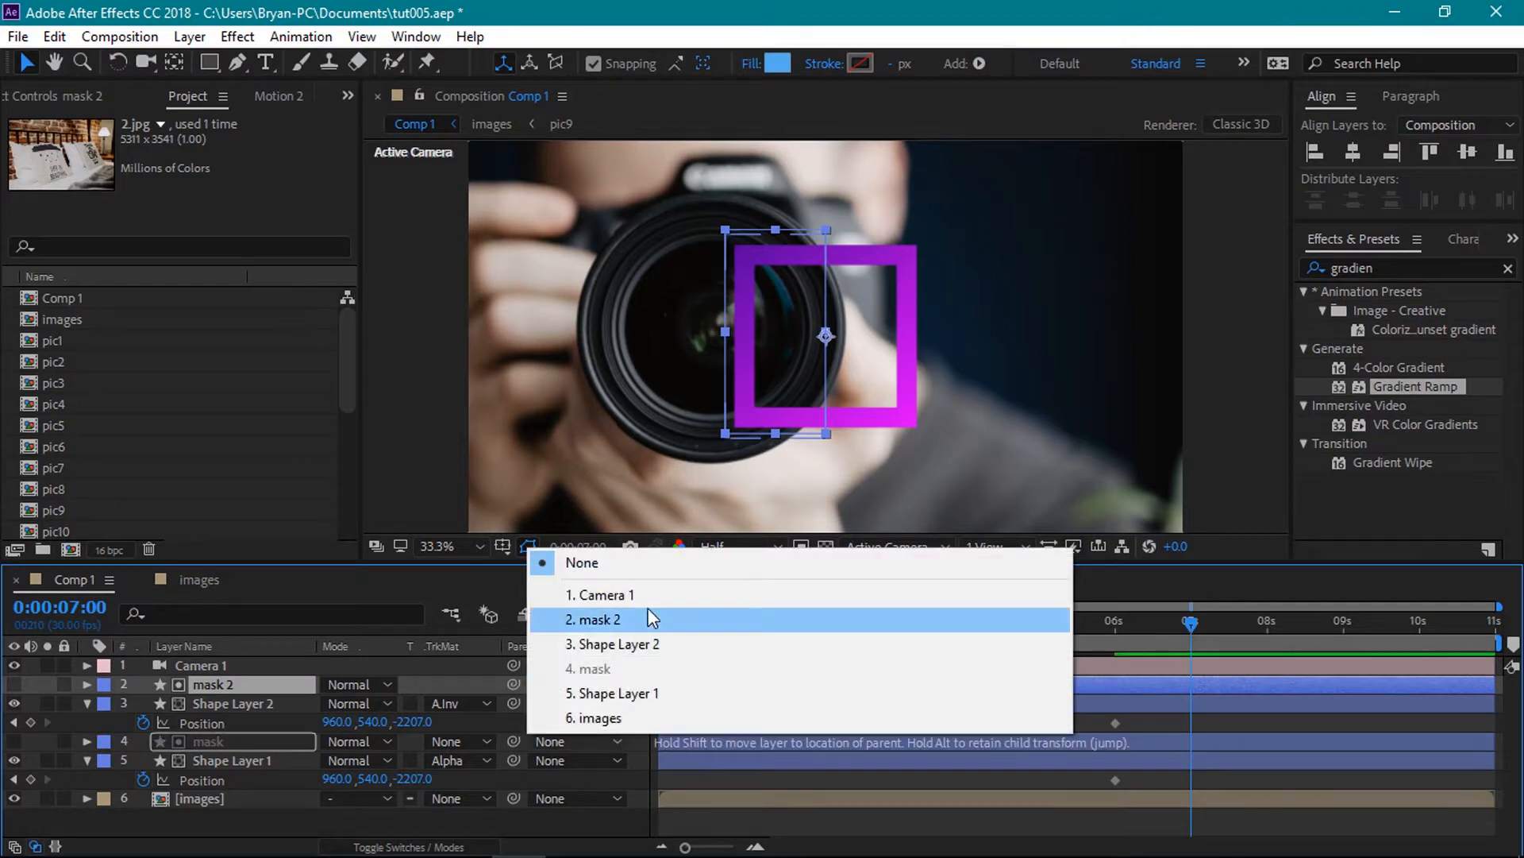
left_click(618, 693)
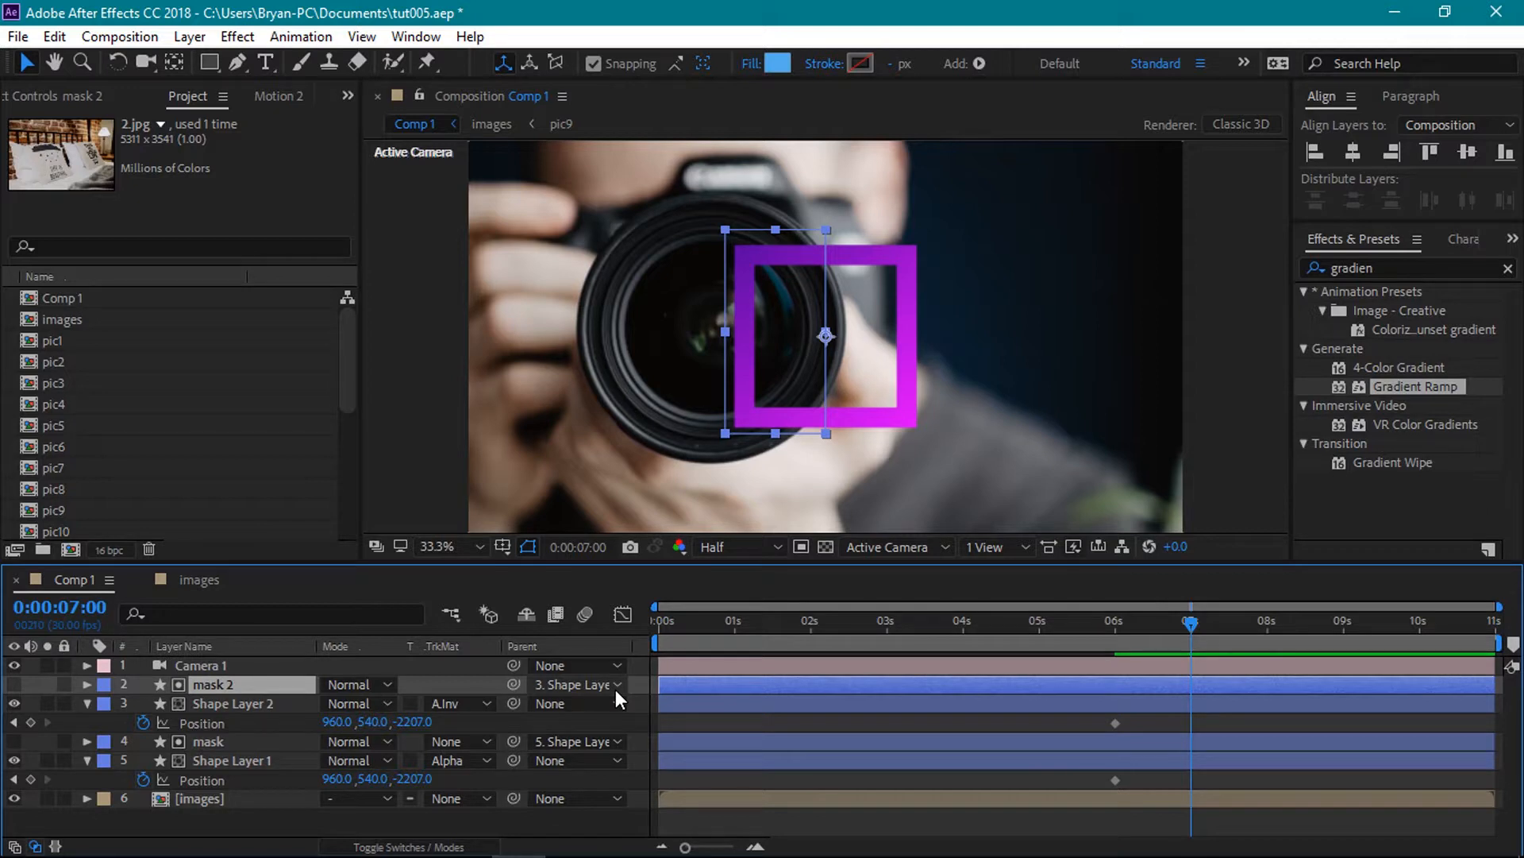
At 0:00:07:00, set the X position of Shape Layer 1 to 714 and of Shape Layer 2 to 1183.
left_click(248, 761)
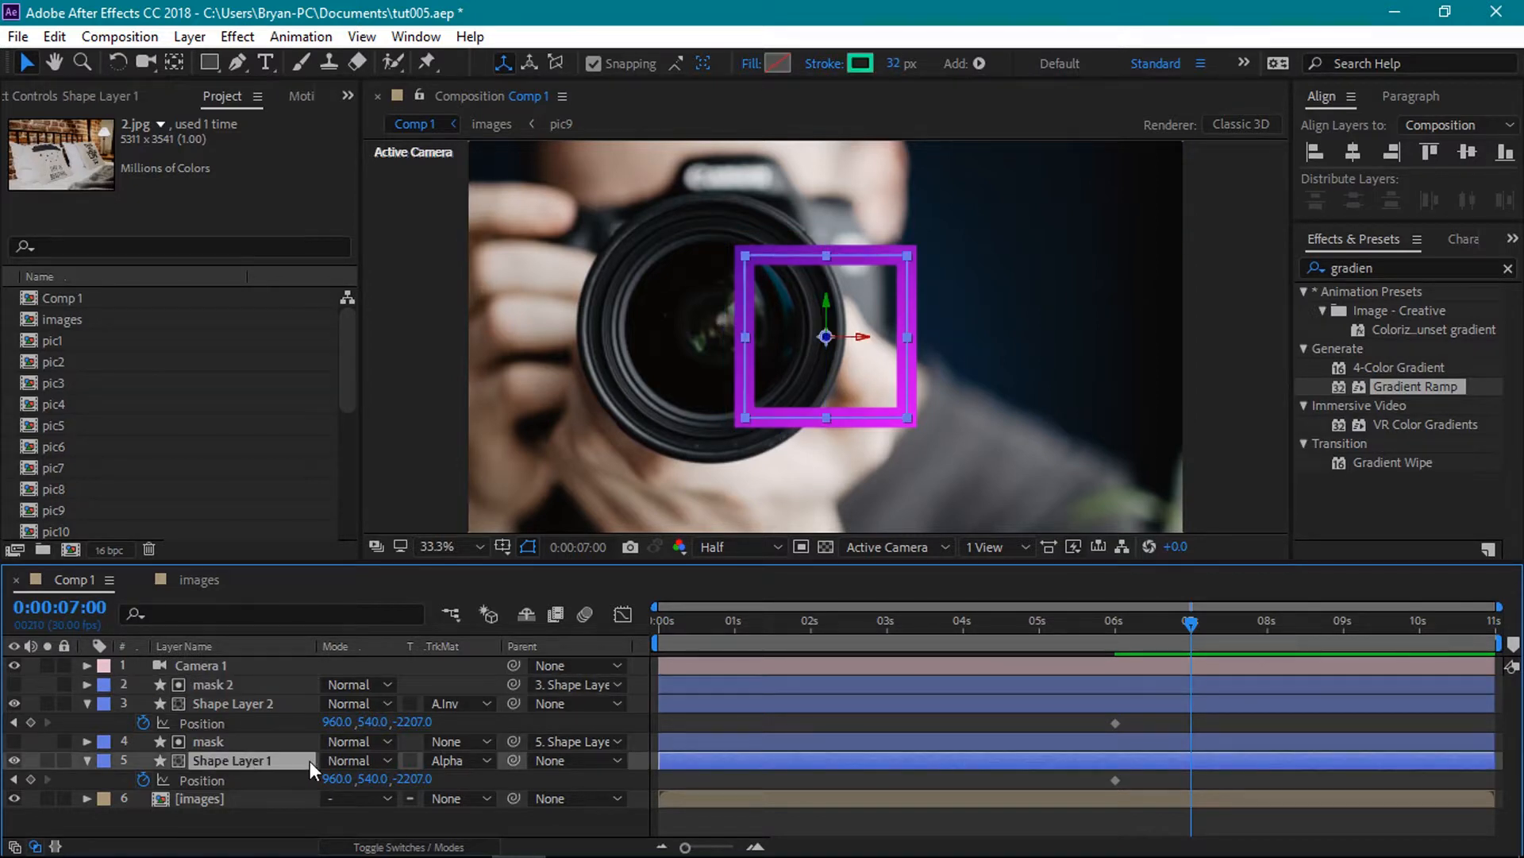
left_click_drag(333, 779, 65, 784)
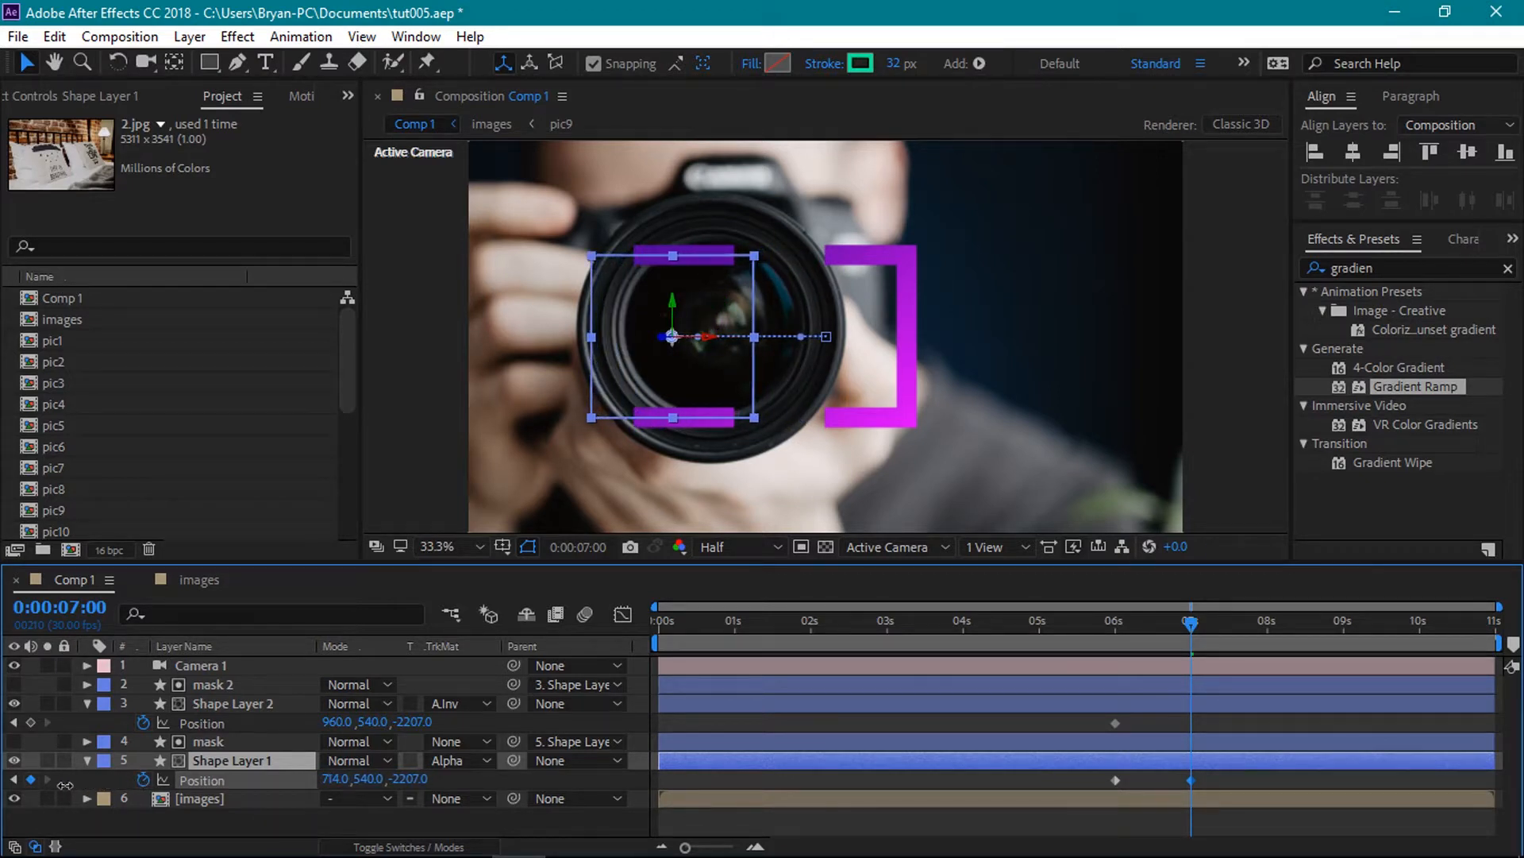
left_click(245, 704)
left_click_drag(329, 723, 617, 760)
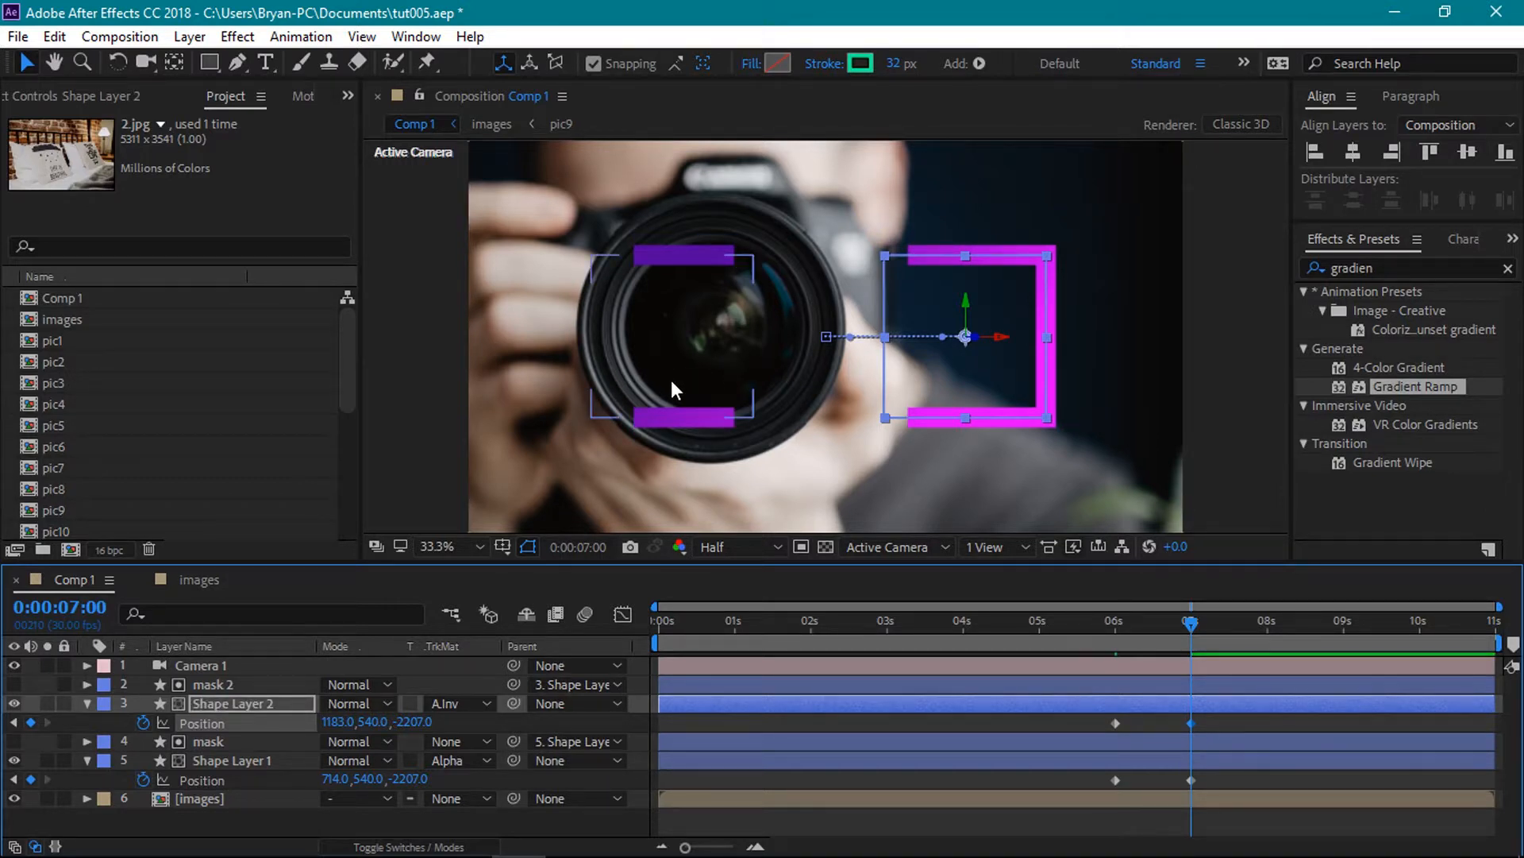
Stretch the mask layer's outer edge outward until it covers the whole half-frame of Shape Layer 1.
left_click(250, 744)
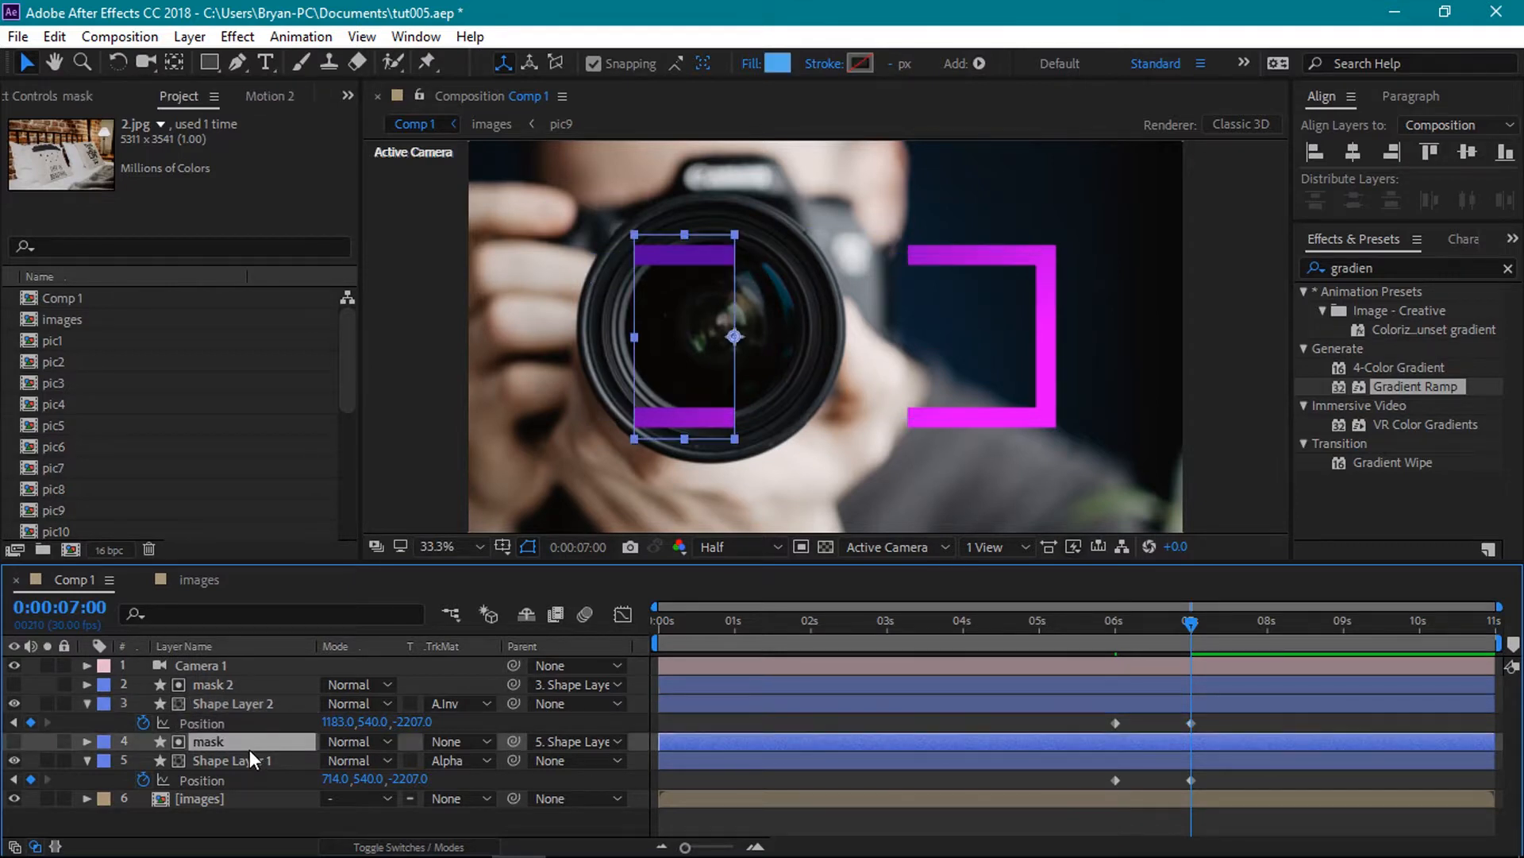
left_click(635, 339)
left_click_drag(630, 339, 569, 343)
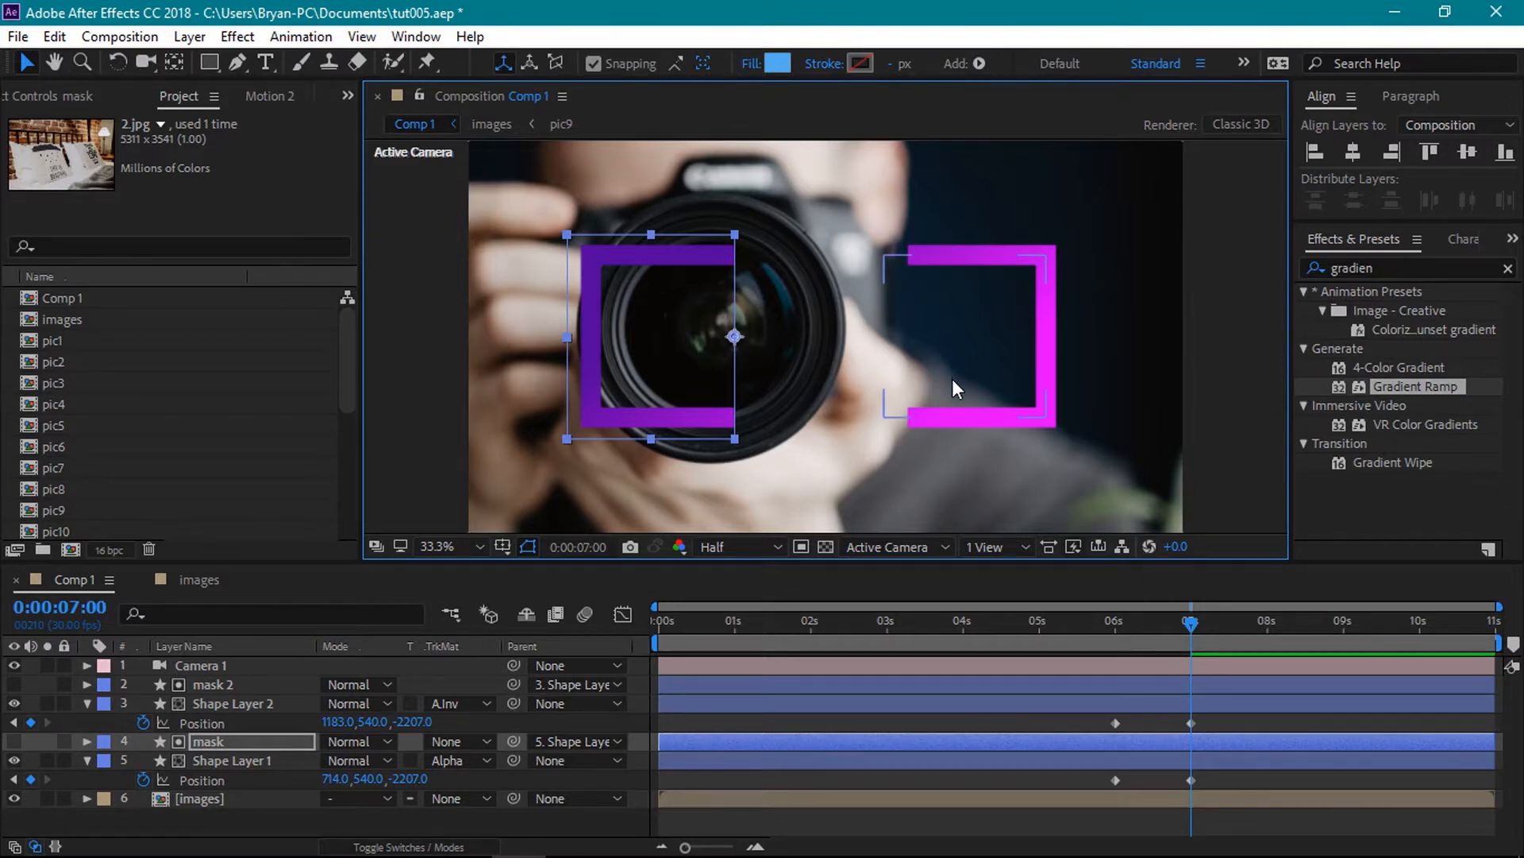
Spread the halves further apart by setting Shape Layer 1's X position to 694 and Shape Layer 2's to 1216.
left_click(264, 764)
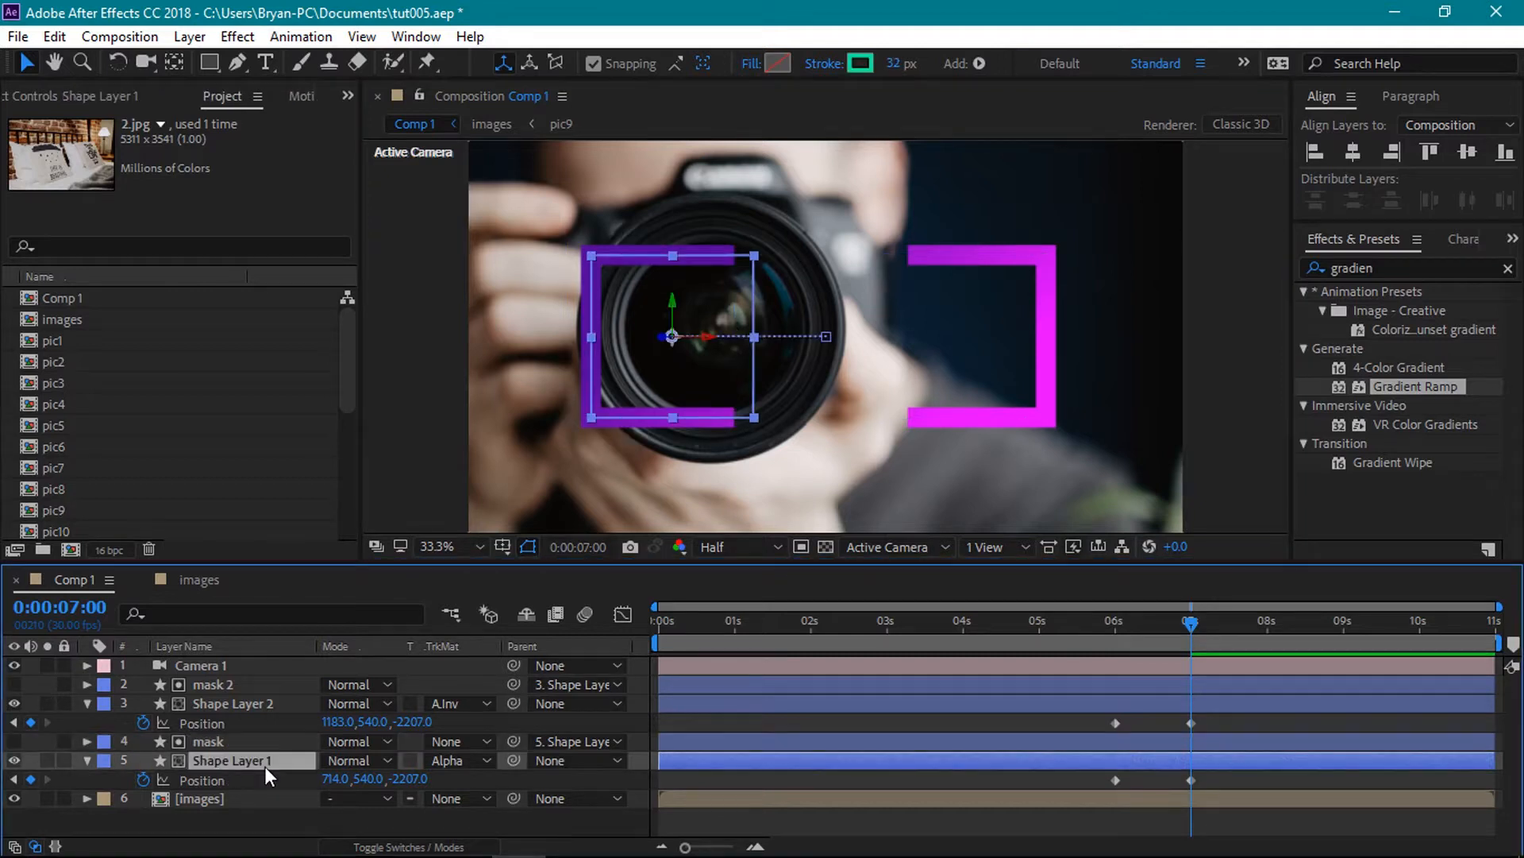
left_click_drag(332, 780, 305, 779)
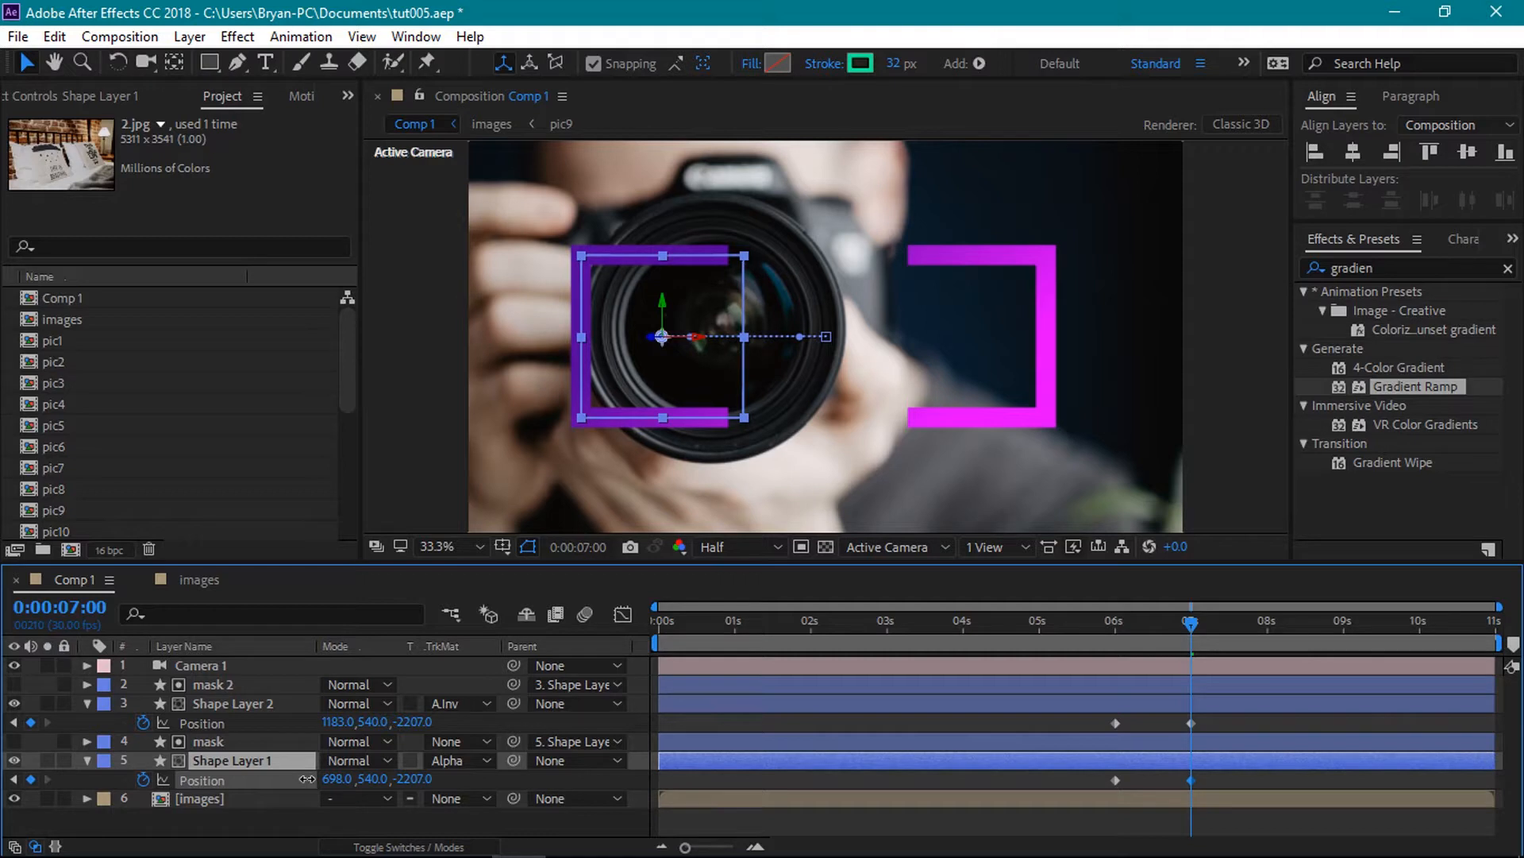
left_click_drag(305, 778, 308, 784)
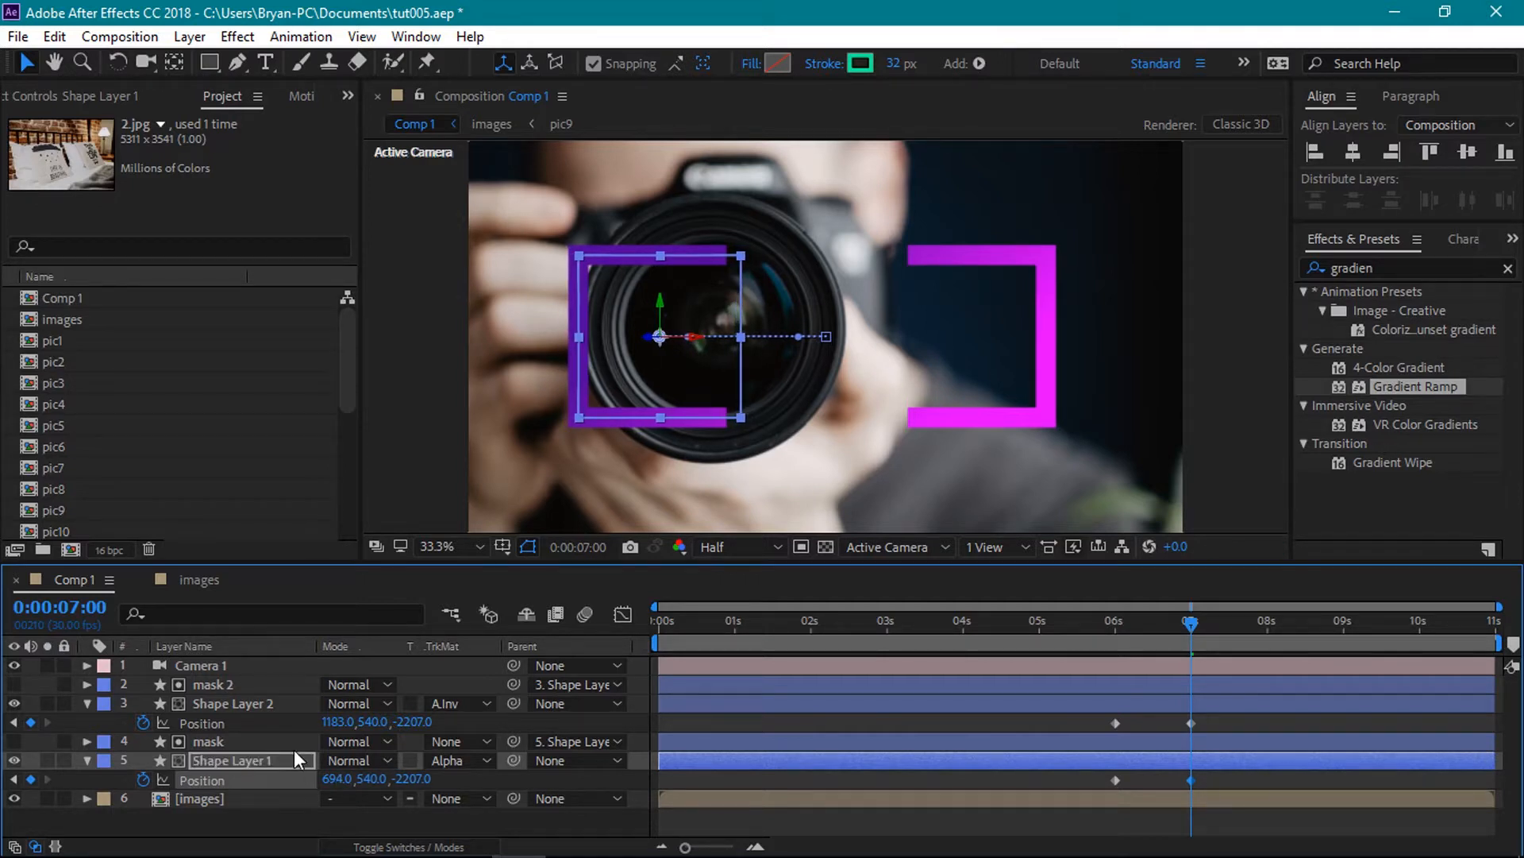
left_click(269, 706)
left_click_drag(326, 726, 372, 732)
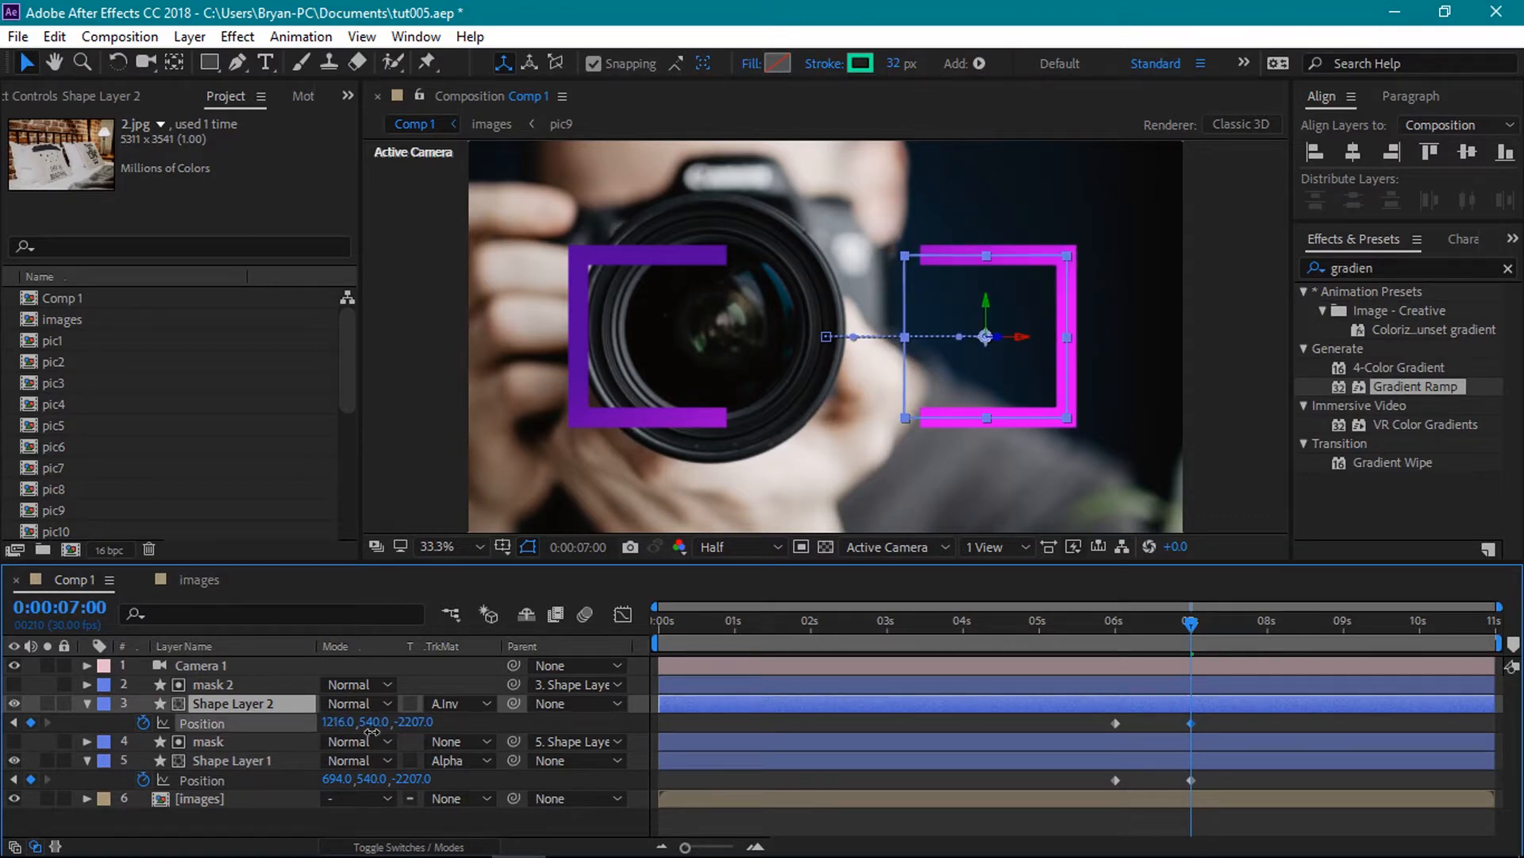
left_click(359, 822)
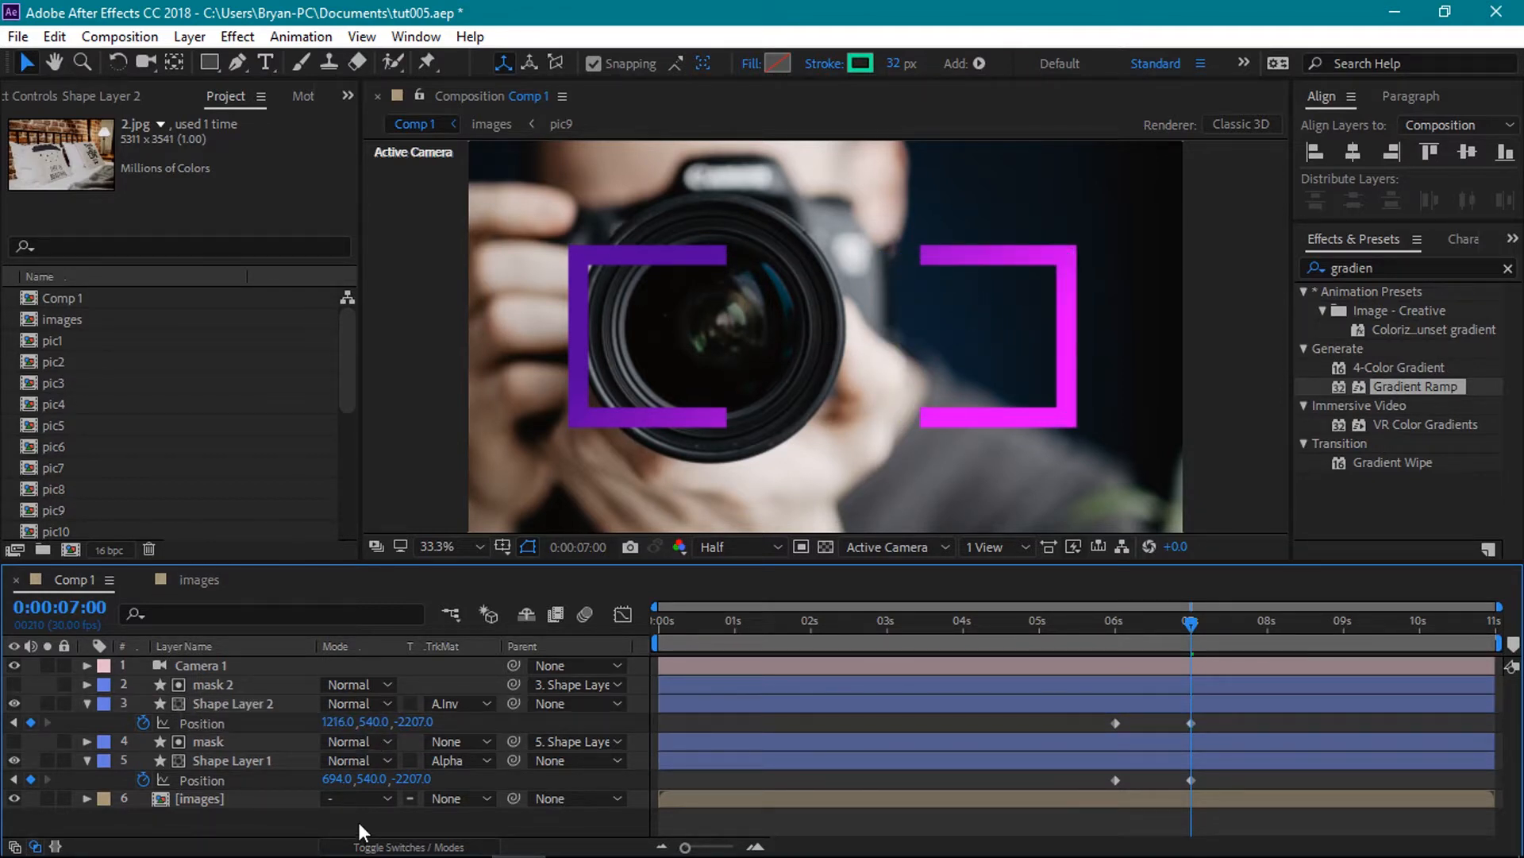
Set Shape Layer 1's X position to 706 at 0:00:07:00.
left_click(628, 262)
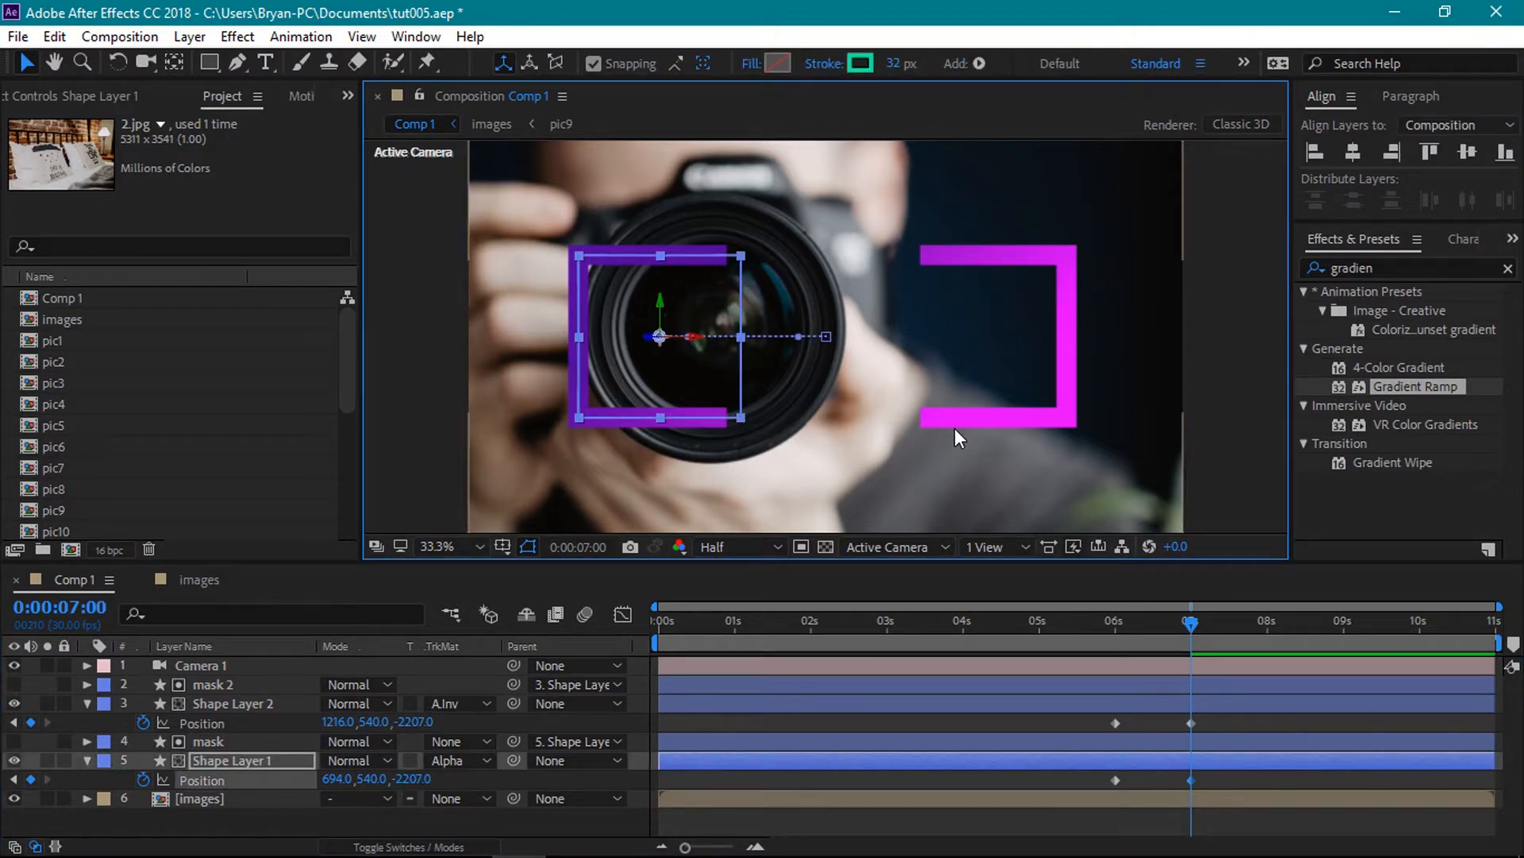
left_click(243, 759)
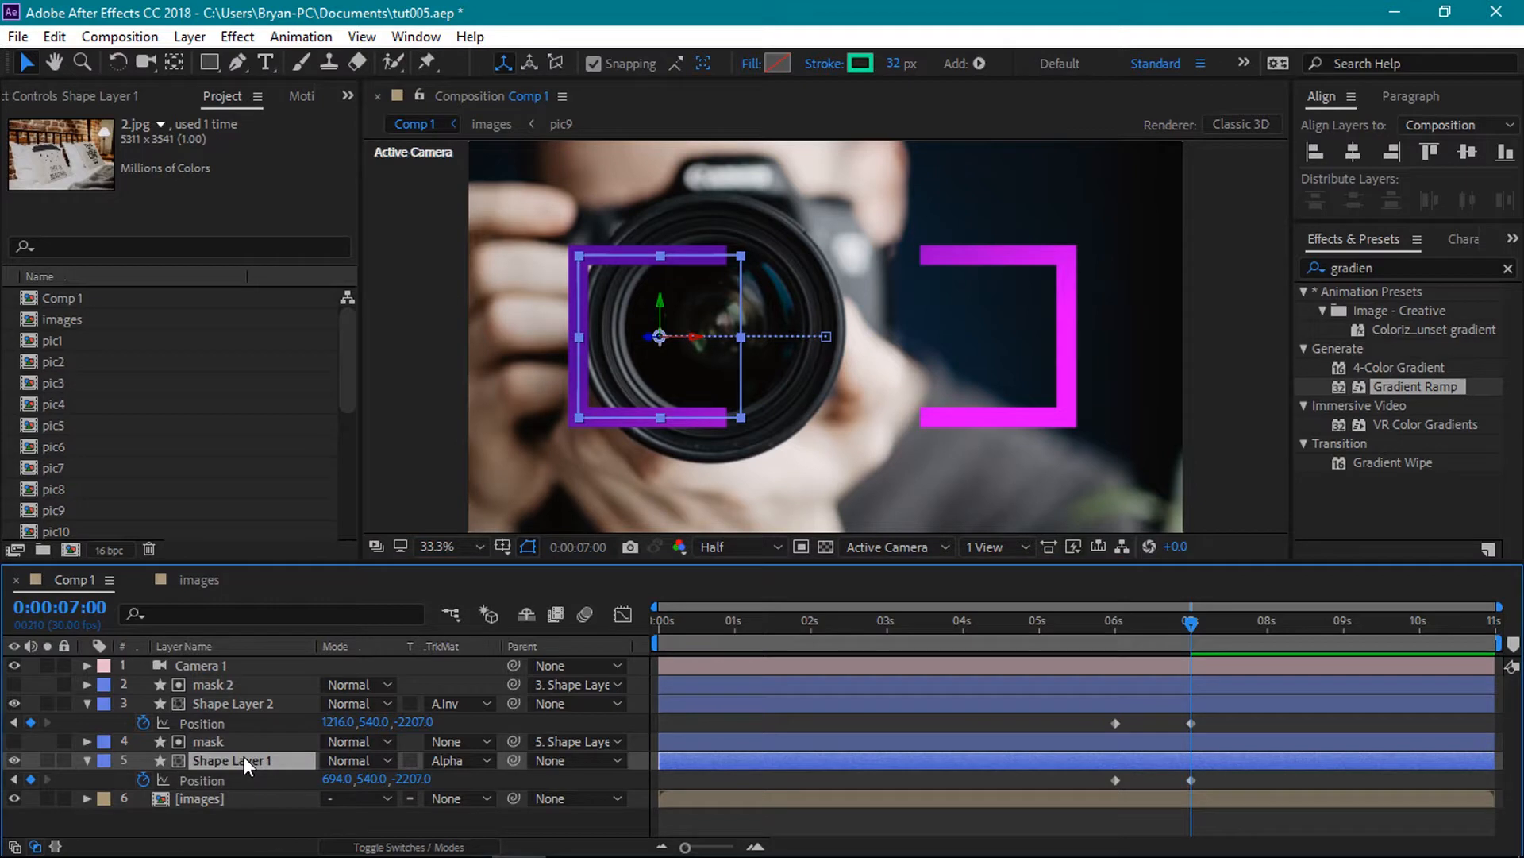
left_click_drag(337, 786, 350, 782)
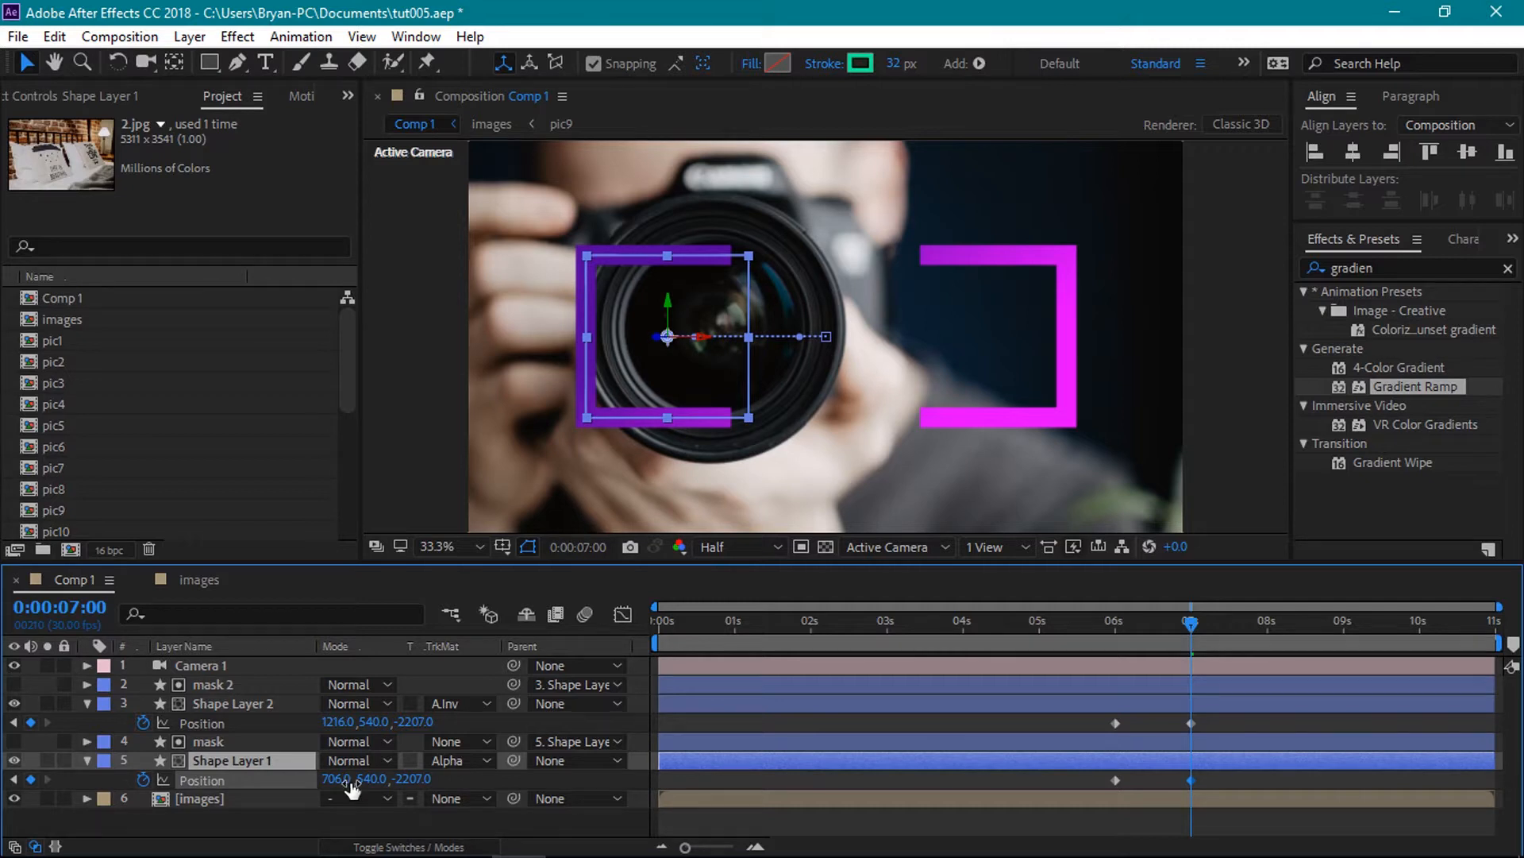
Nudge the mask layer slightly outward to trim the open ends of Shape Layer 1's half-frame.
left_click(274, 742)
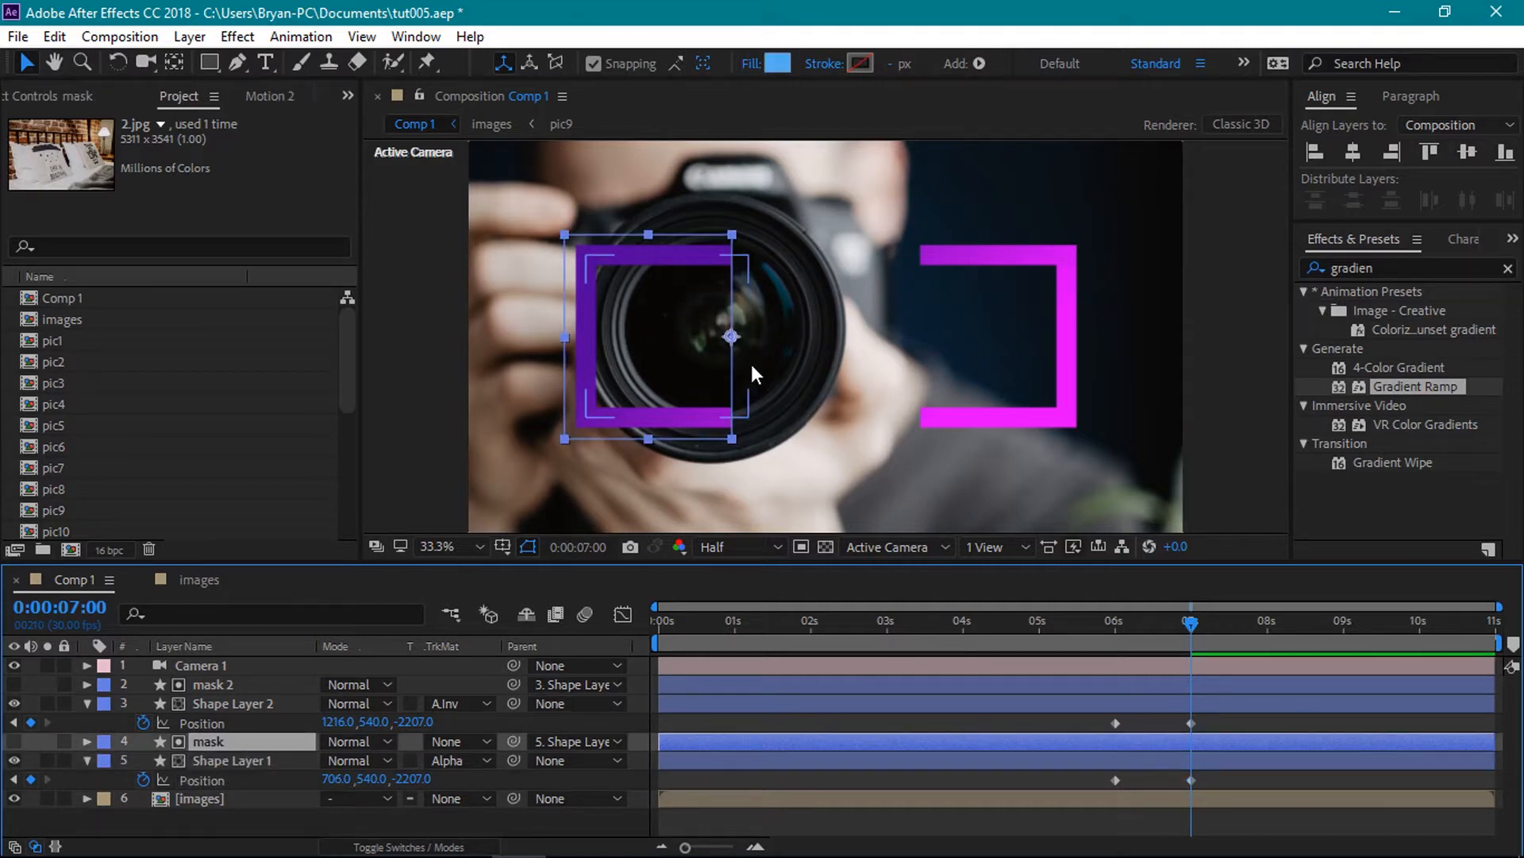
left_click(729, 337)
left_click_drag(731, 337, 728, 337)
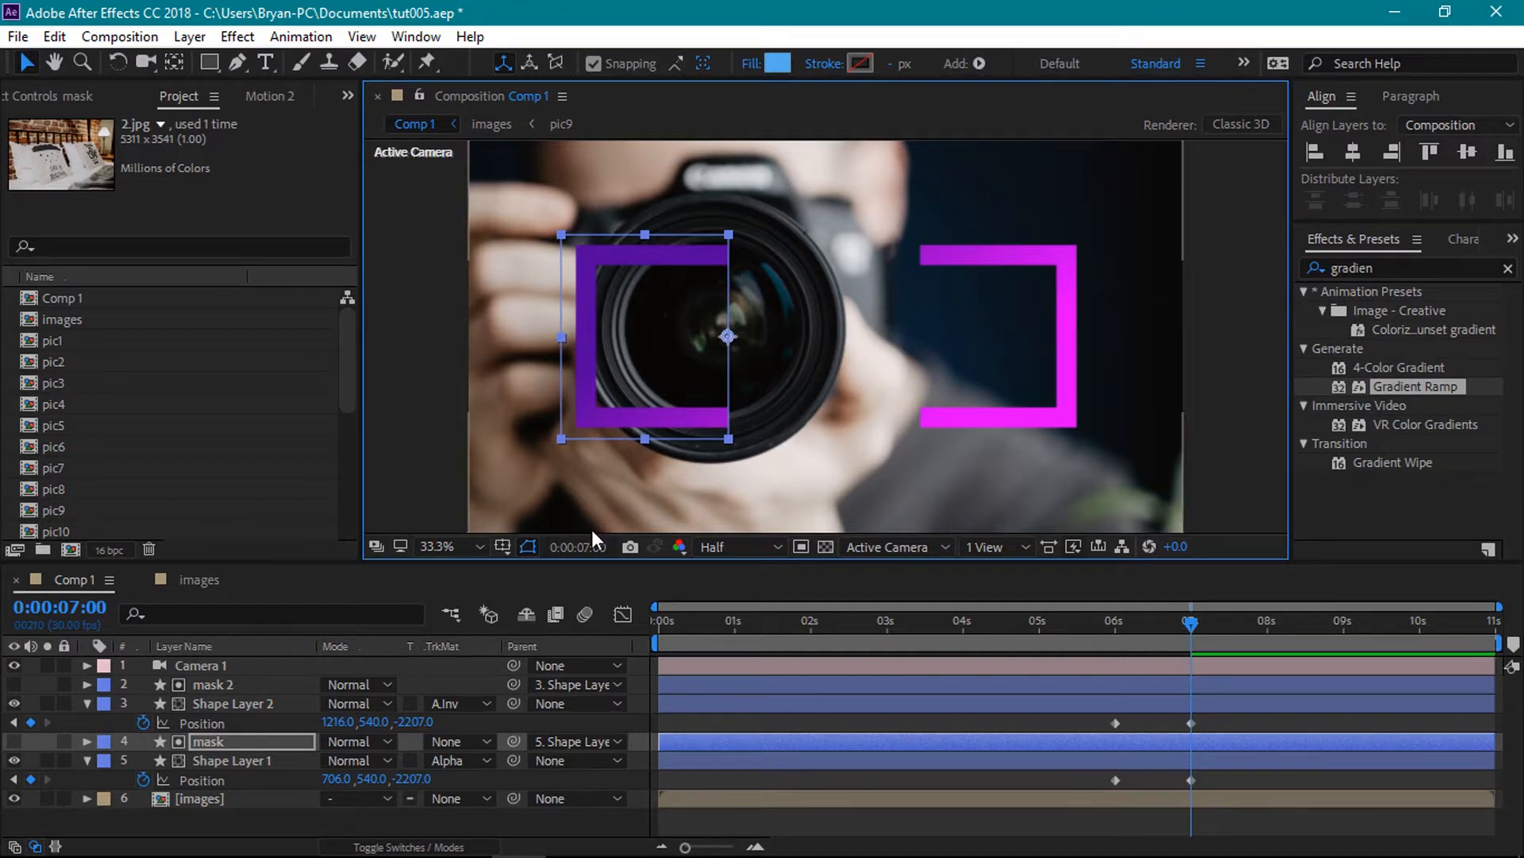
left_click(388, 822)
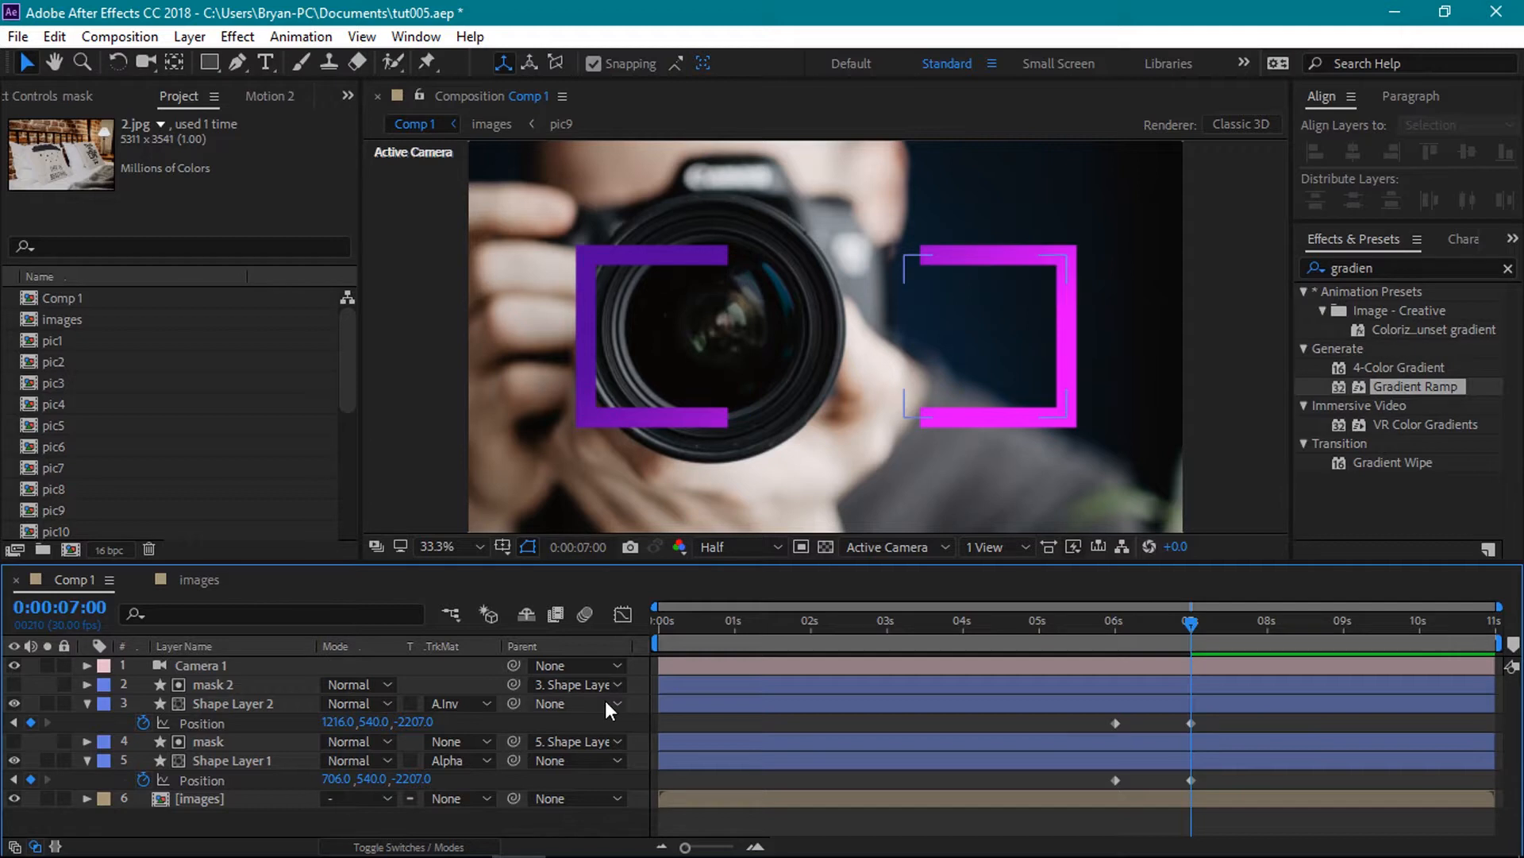
At 0:00:05:20, move the mask layer back to the square's centre to close the gap between halves, and scrub through the split.
left_click_drag(1191, 622, 1089, 641)
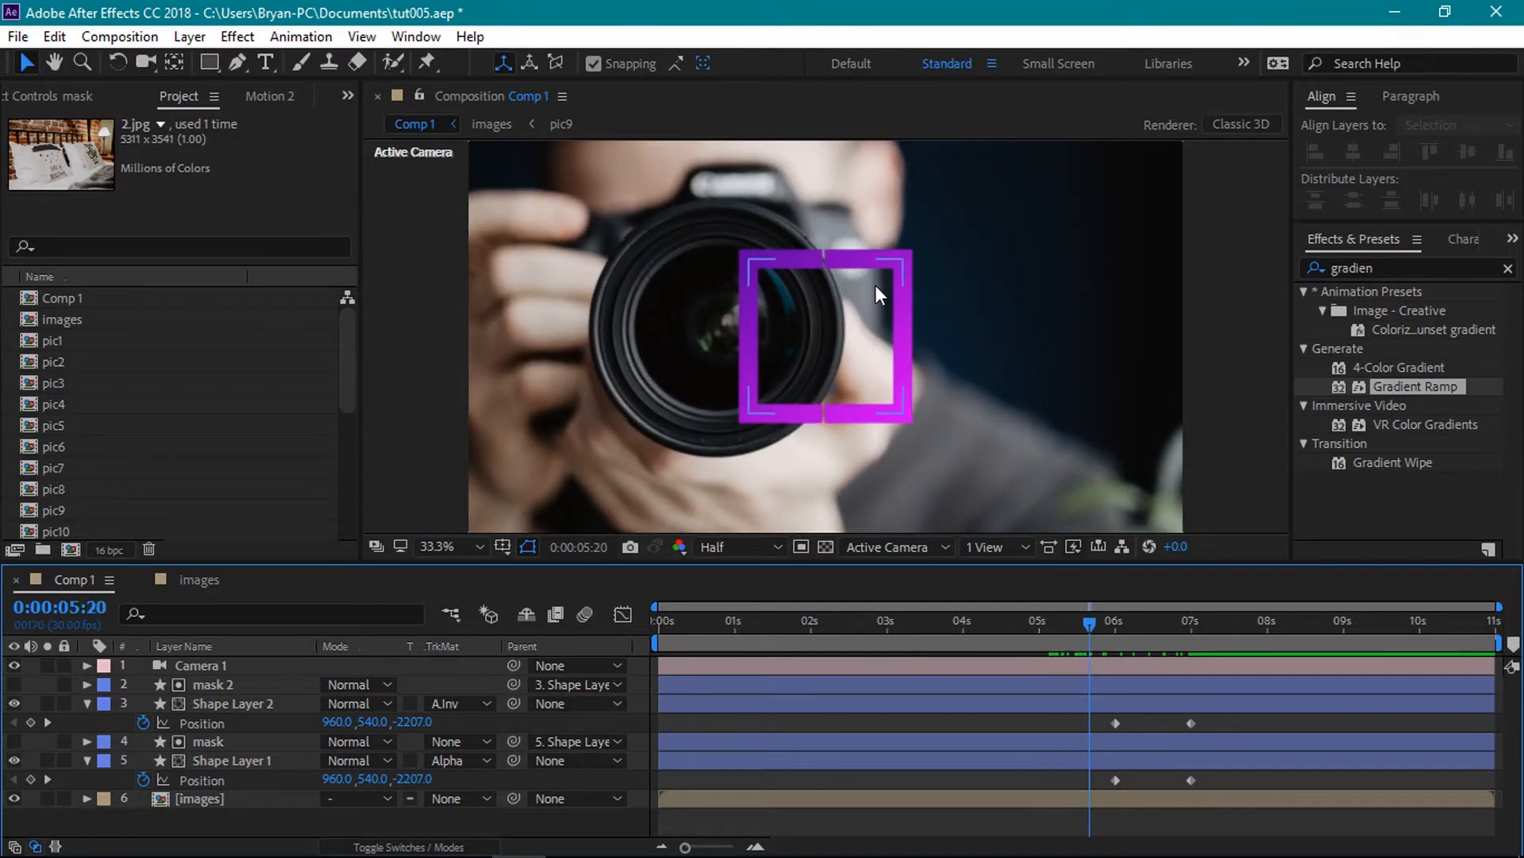
left_click(254, 737)
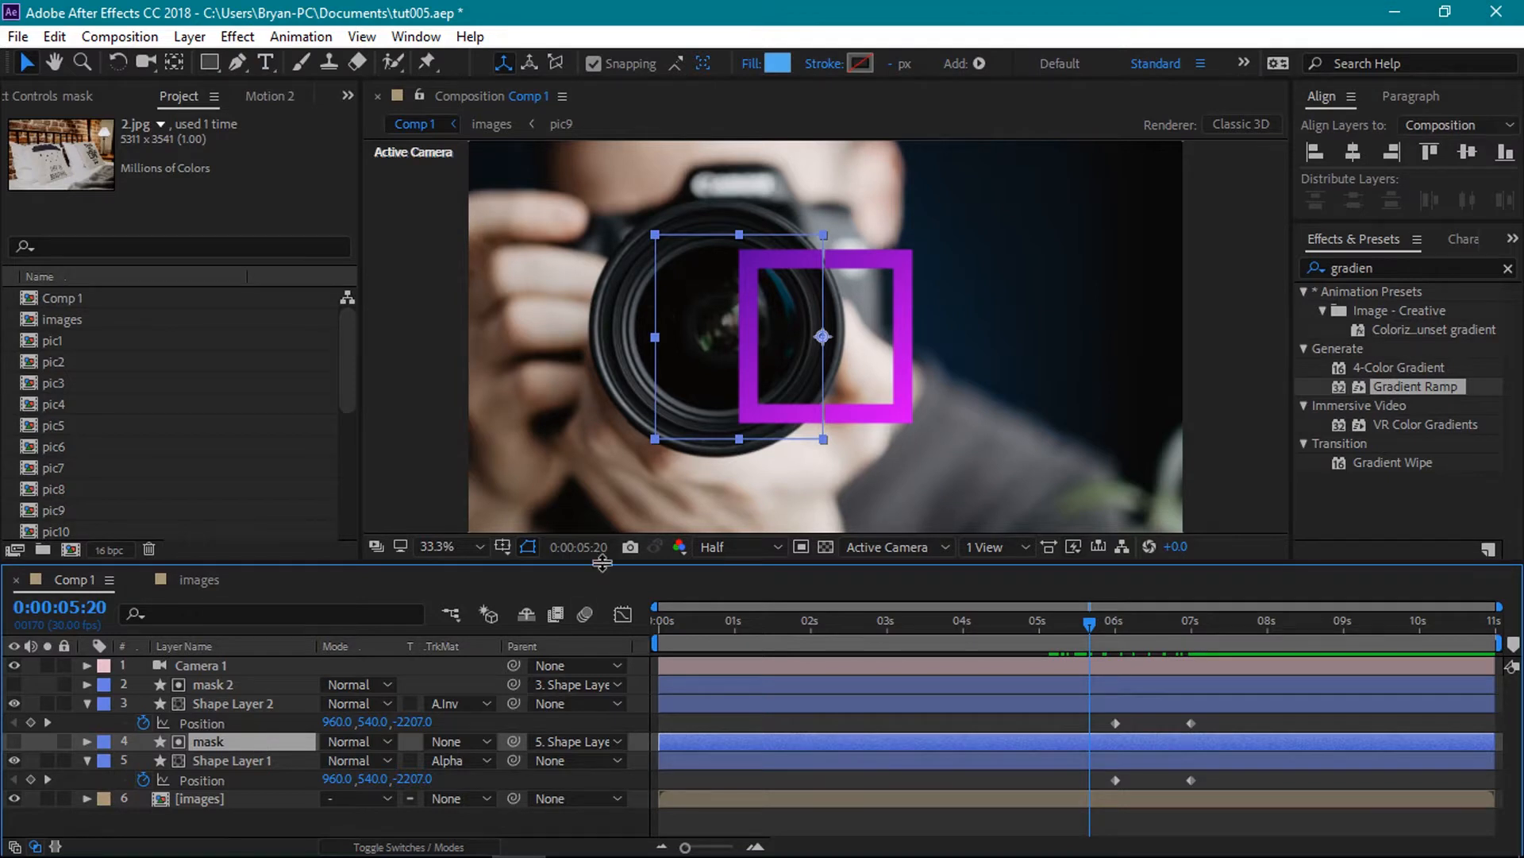
left_click_drag(820, 337, 826, 339)
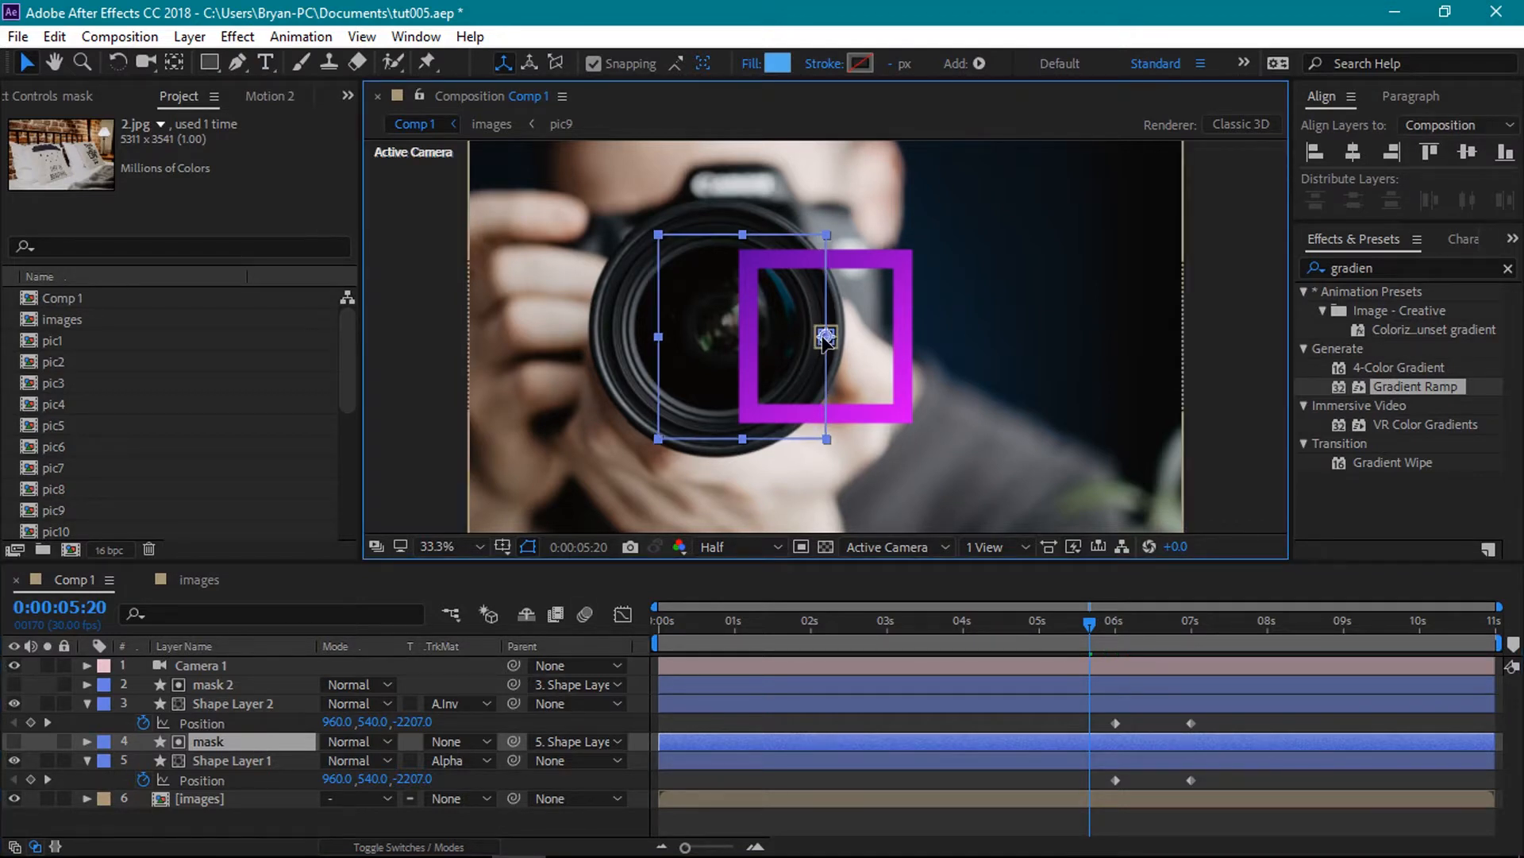
left_click(526, 820)
left_click_drag(1094, 621, 1210, 675)
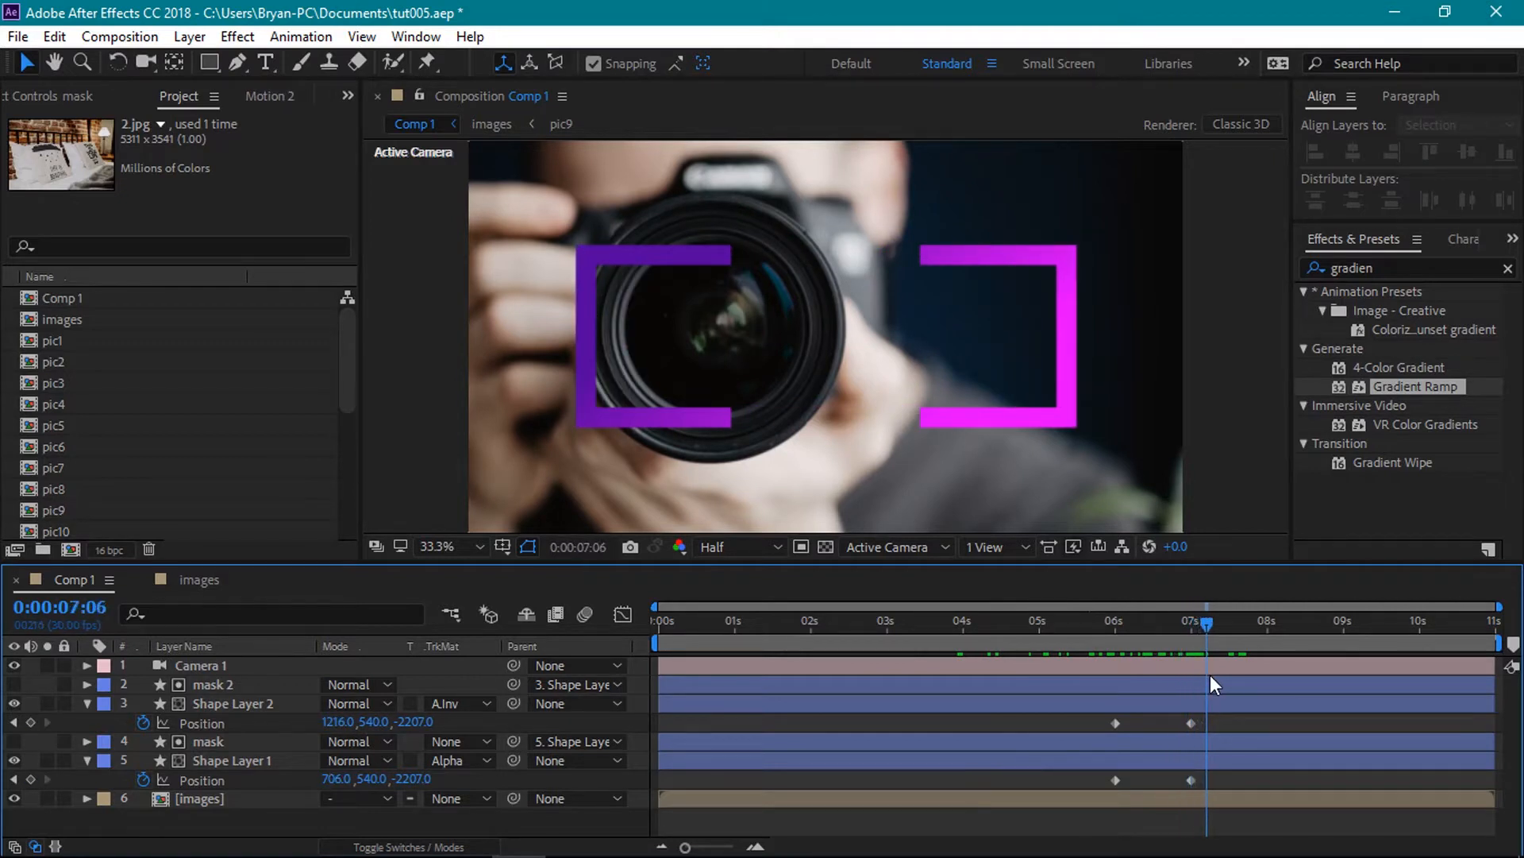
Reveal the keyframed properties of Shape Layer 1 and Shape Layer 2 and apply Easy Ease to both layers' Position keyframes.
left_click(87, 702)
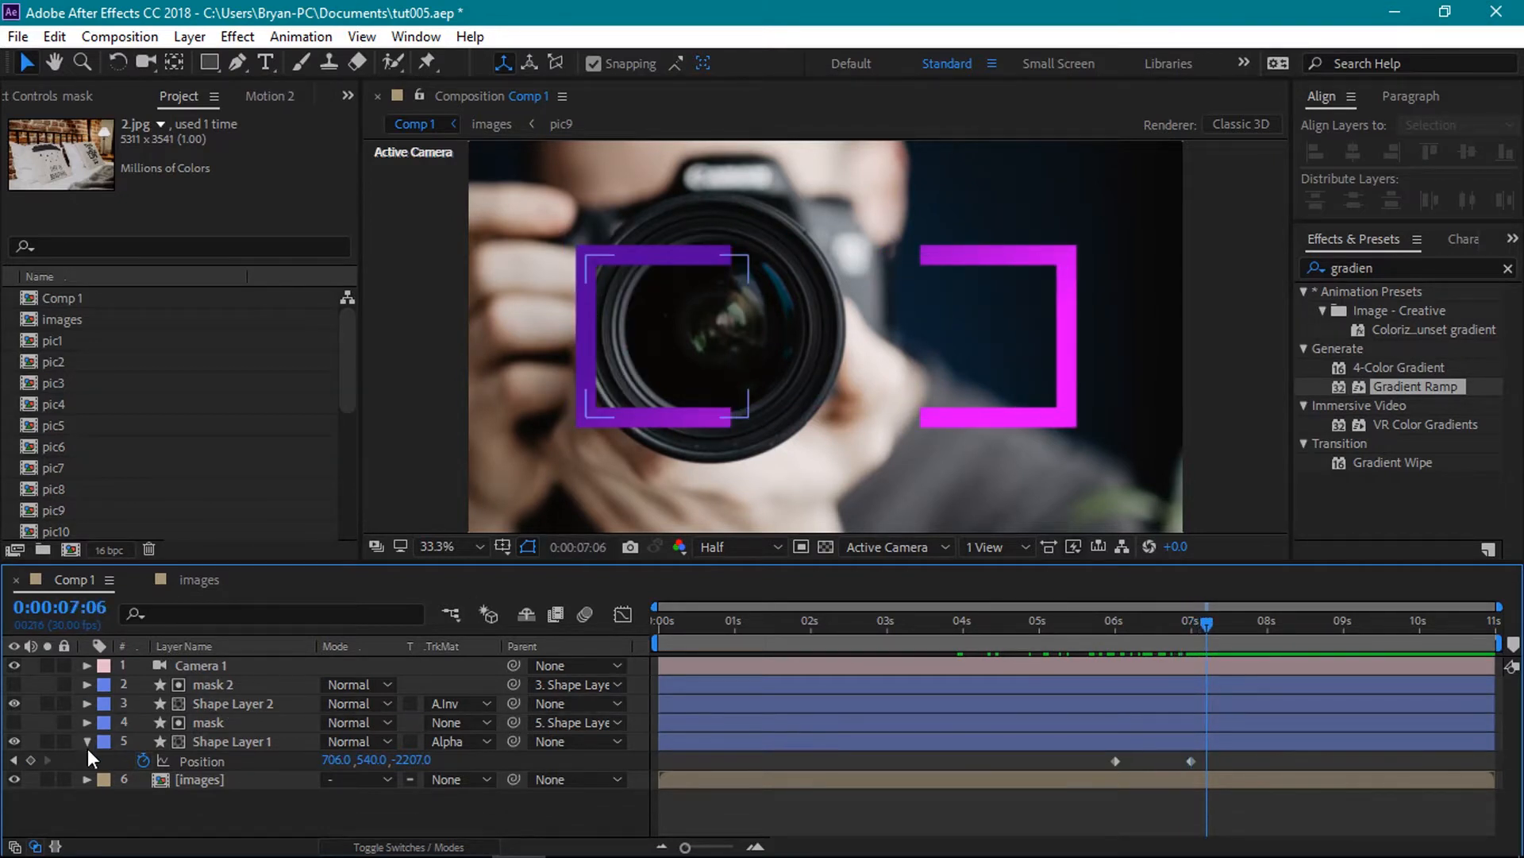
left_click(86, 745)
left_click(206, 742)
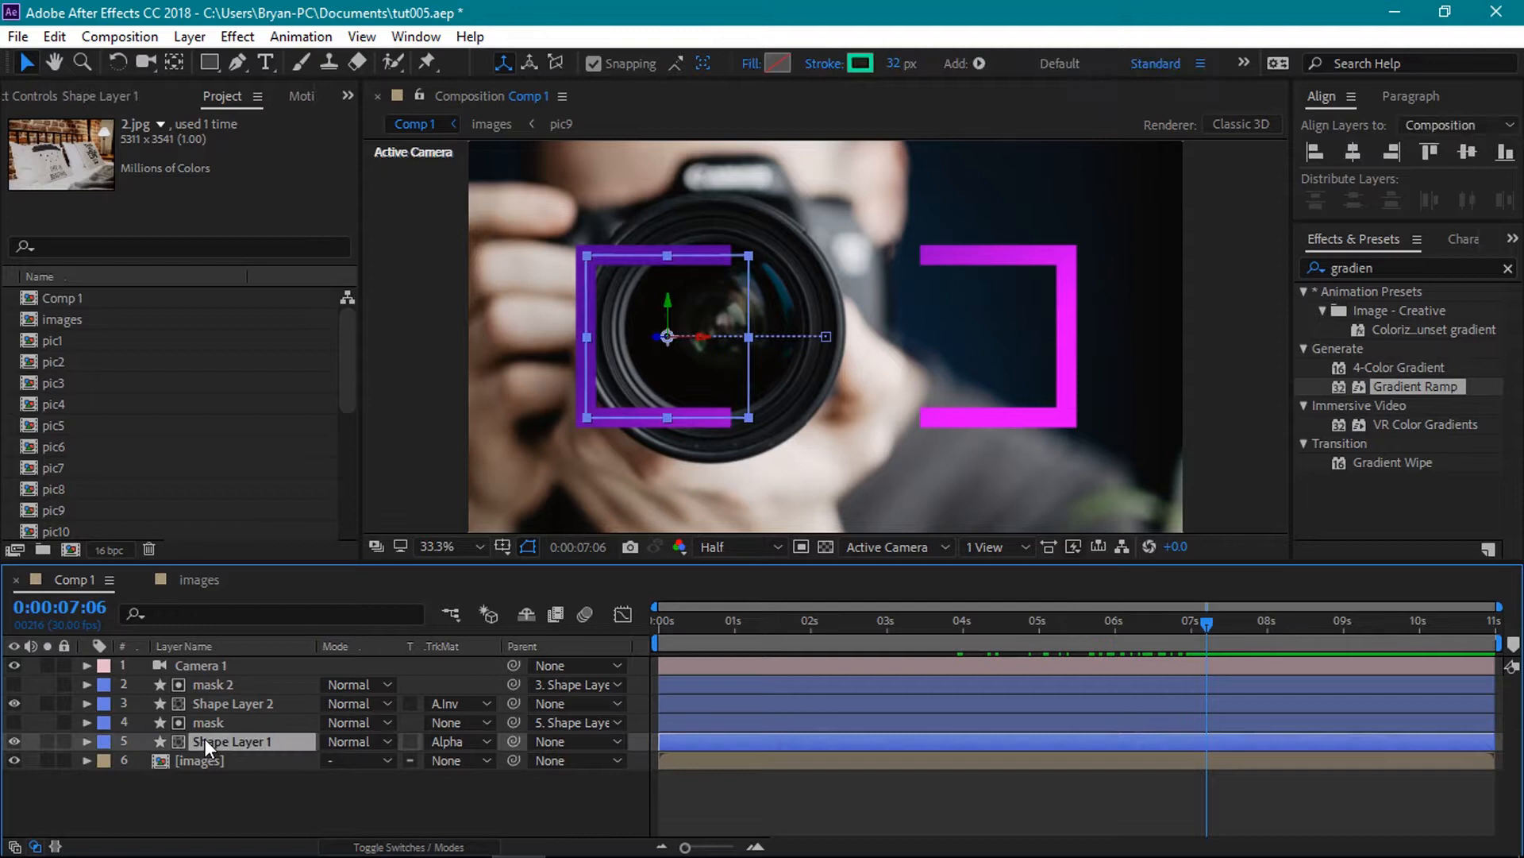
left_click(230, 704, "ctrl")
key("u")
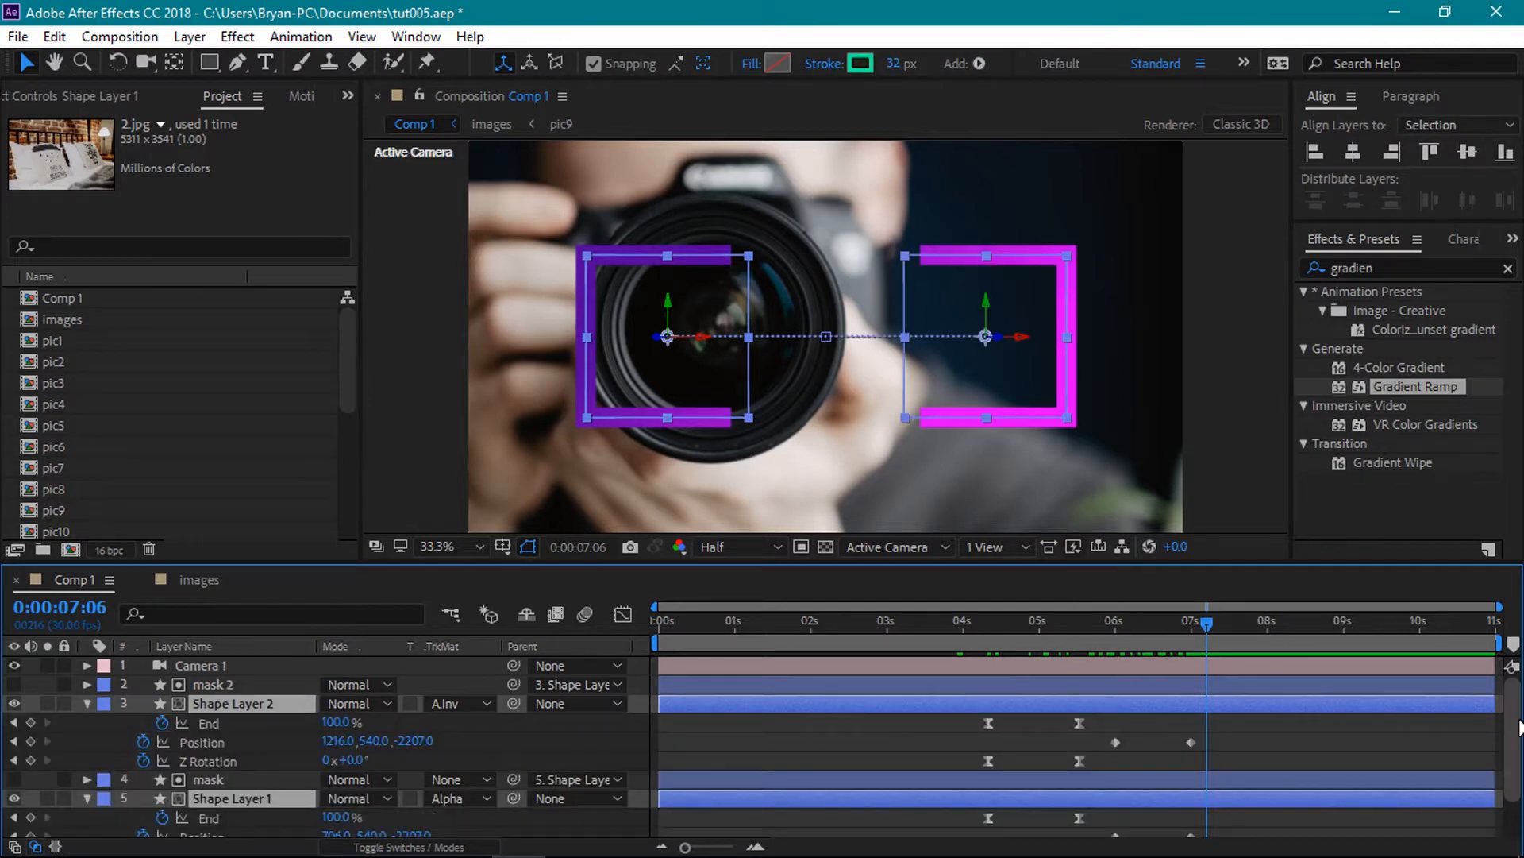
scroll(1174, 698, "down", 2)
left_click_drag(1214, 686, 1118, 783)
right_click(1115, 789)
left_click(810, 626)
Reshape both Position speed curves in the Graph Editor for a fast start and a long, smooth slowdown.
key("shift+F3")
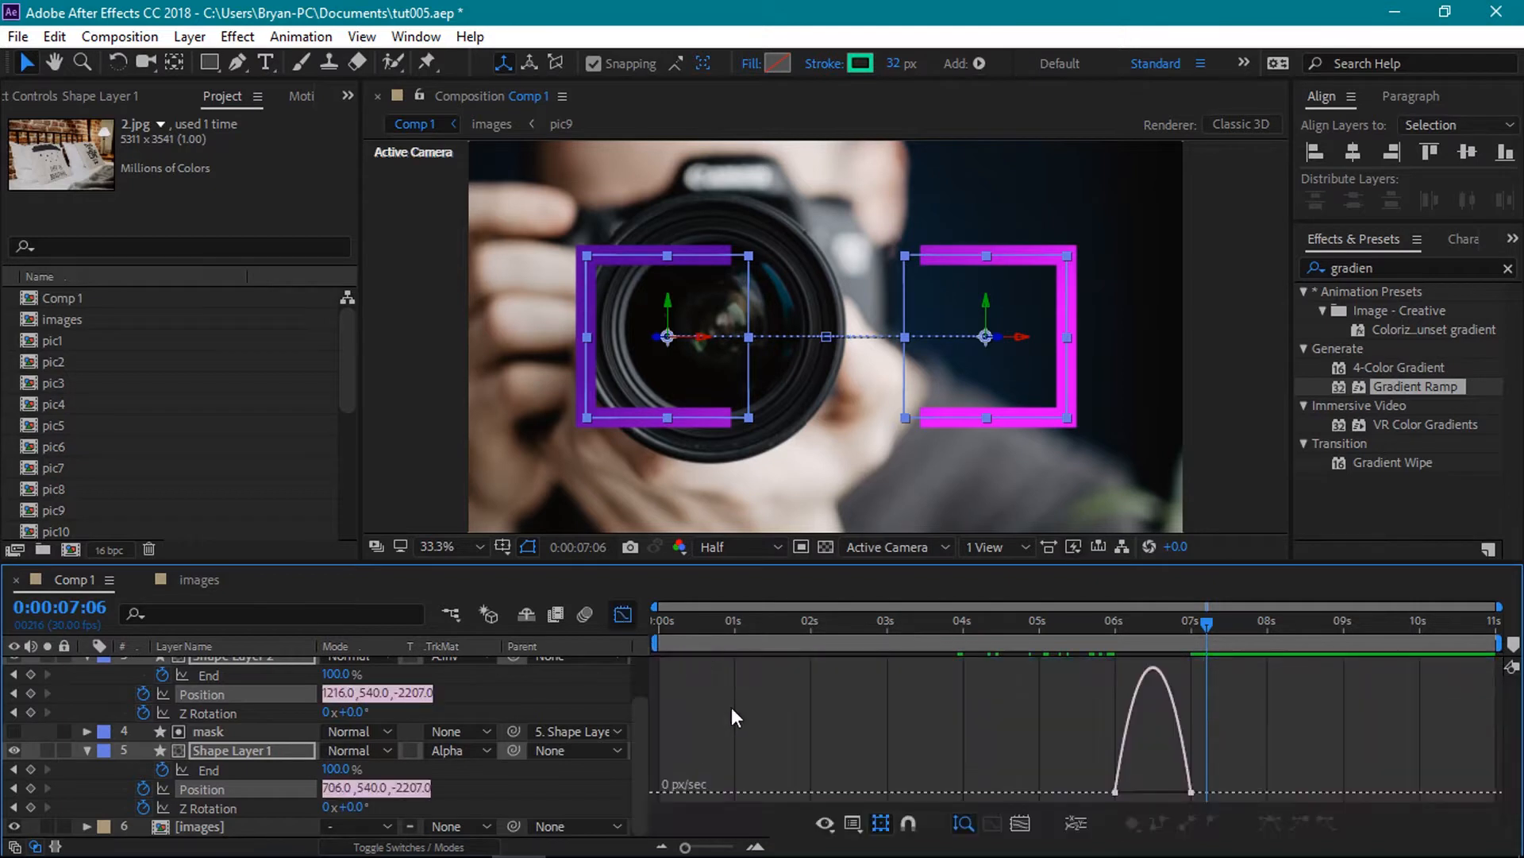
left_click_drag(1085, 747, 1139, 812)
left_click_drag(1208, 759, 1160, 788)
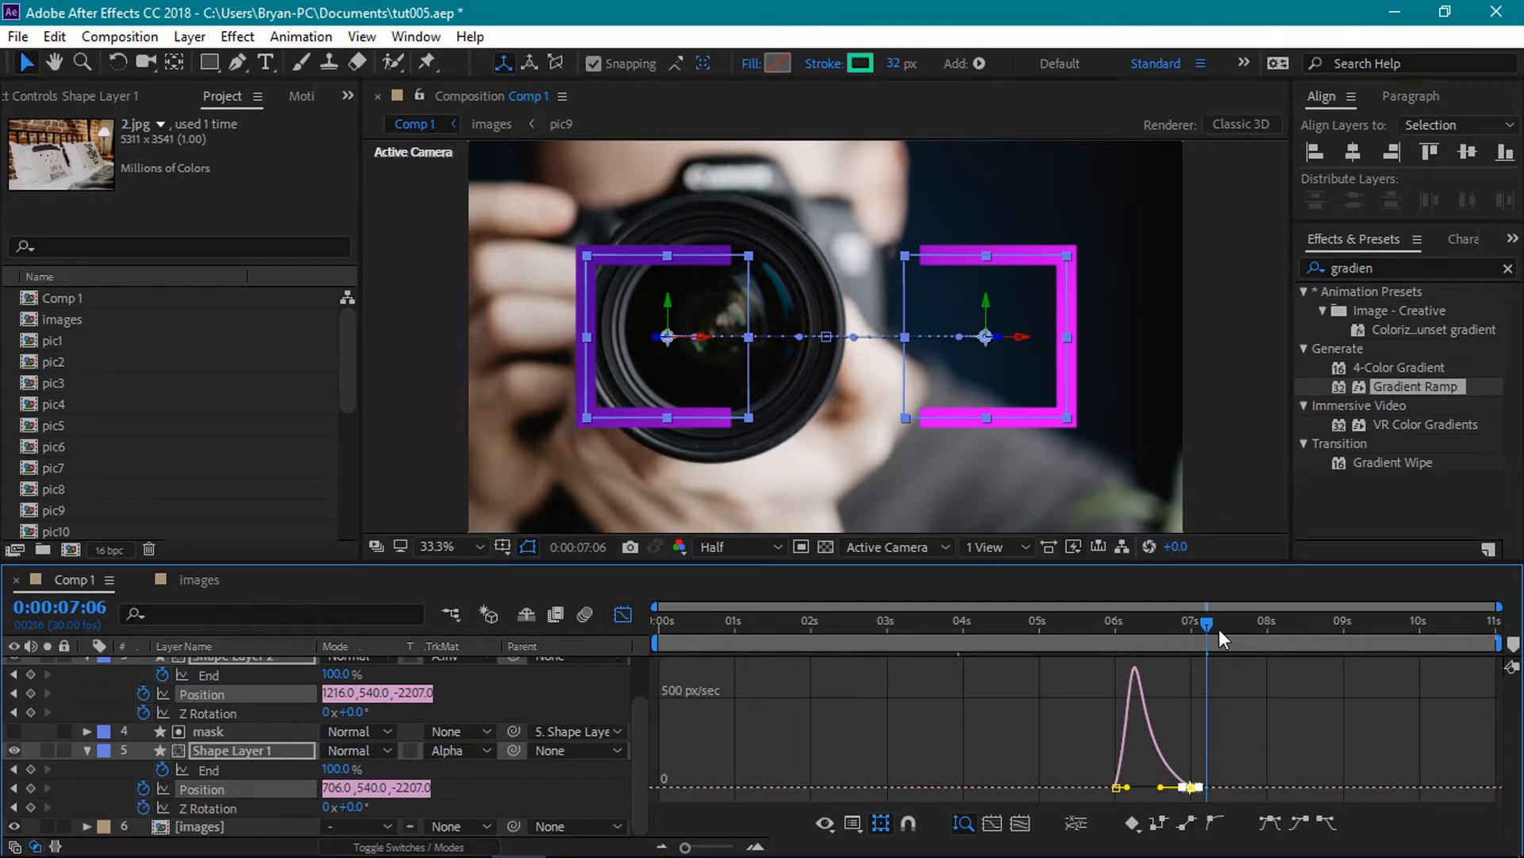
left_click_drag(1204, 624, 1209, 662)
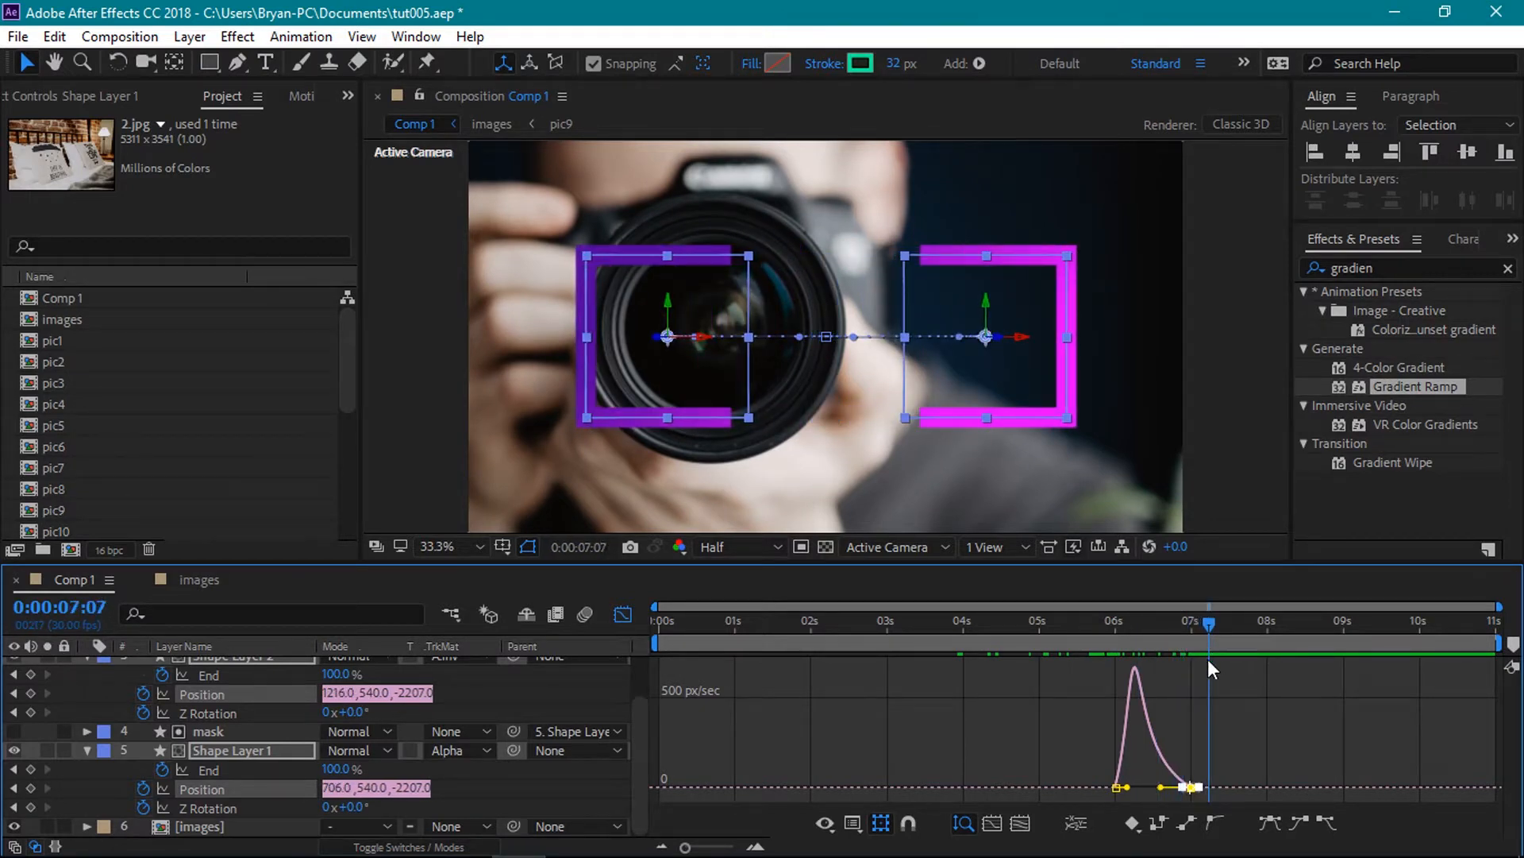
Collapse both shape layers, close the Graph Editor, and scrub through the split animation to 0:00:07:16.
left_click(88, 656)
left_click(113, 778)
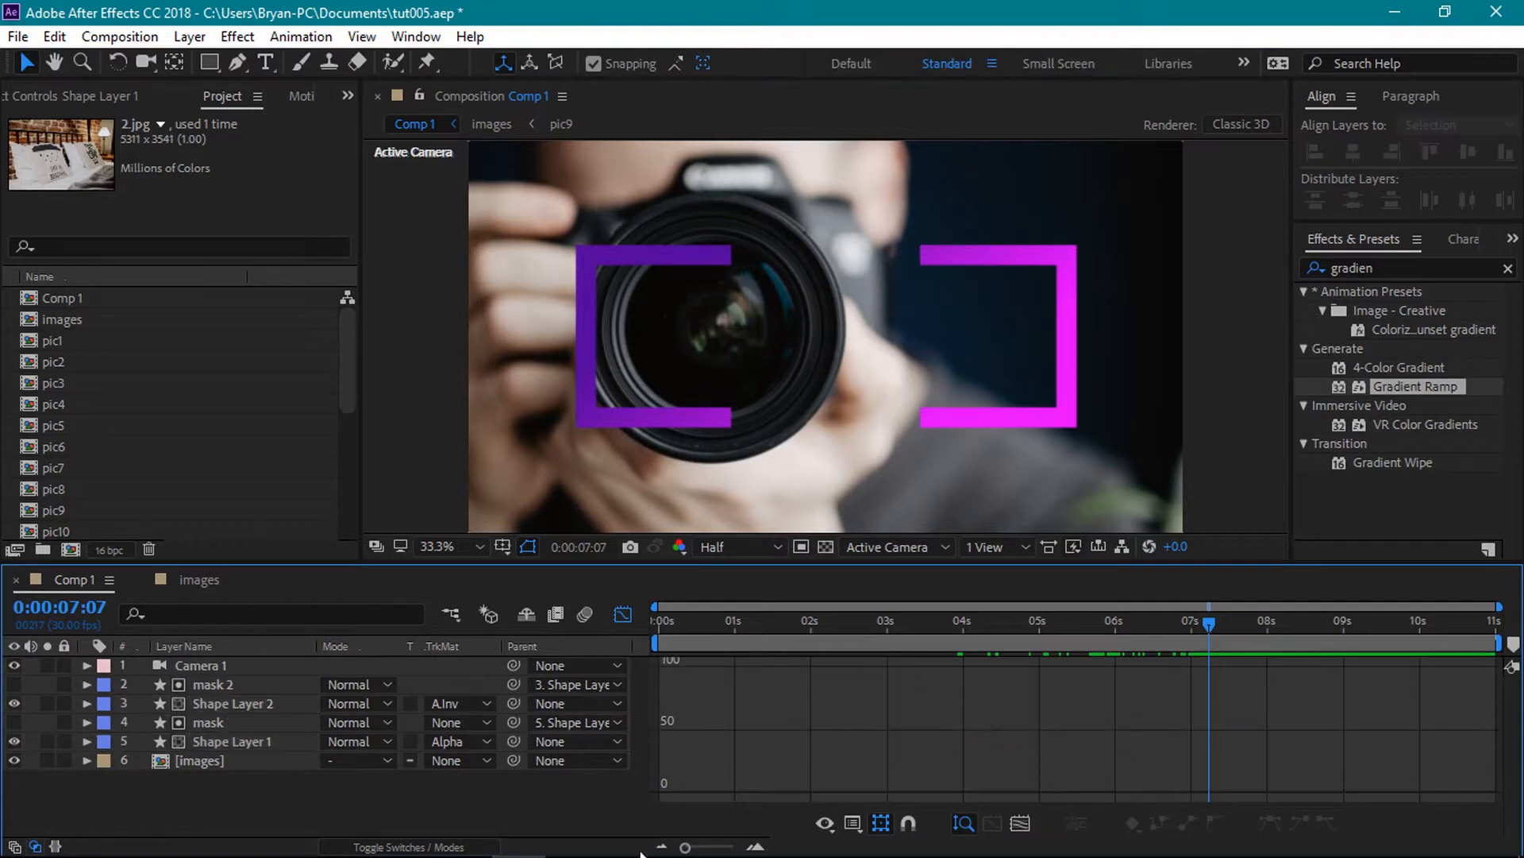
left_click(629, 619)
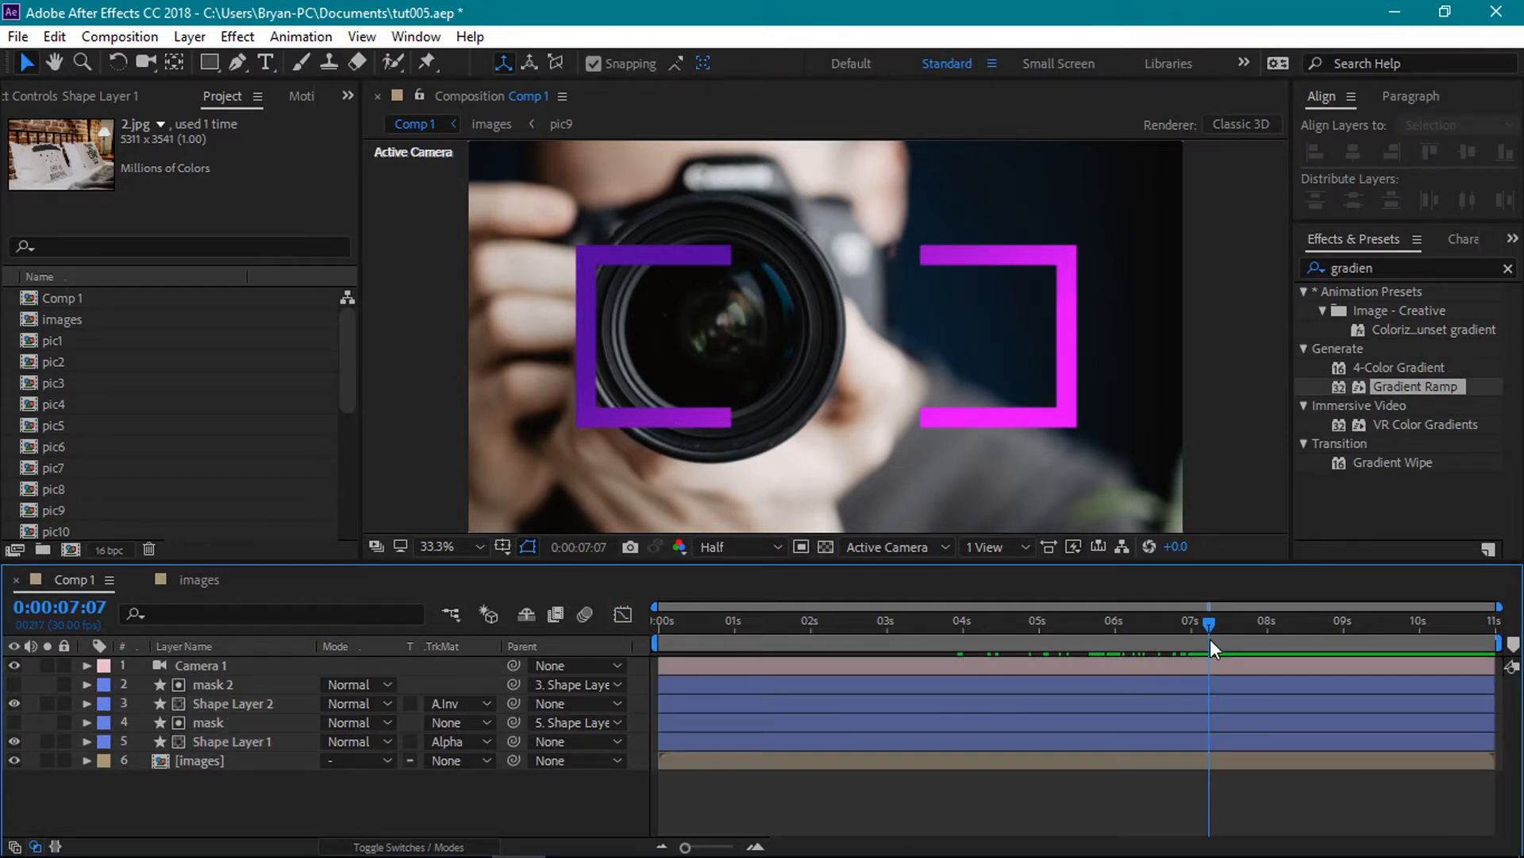
left_click_drag(1112, 629, 1048, 622)
left_click_drag(1147, 645, 1233, 650)
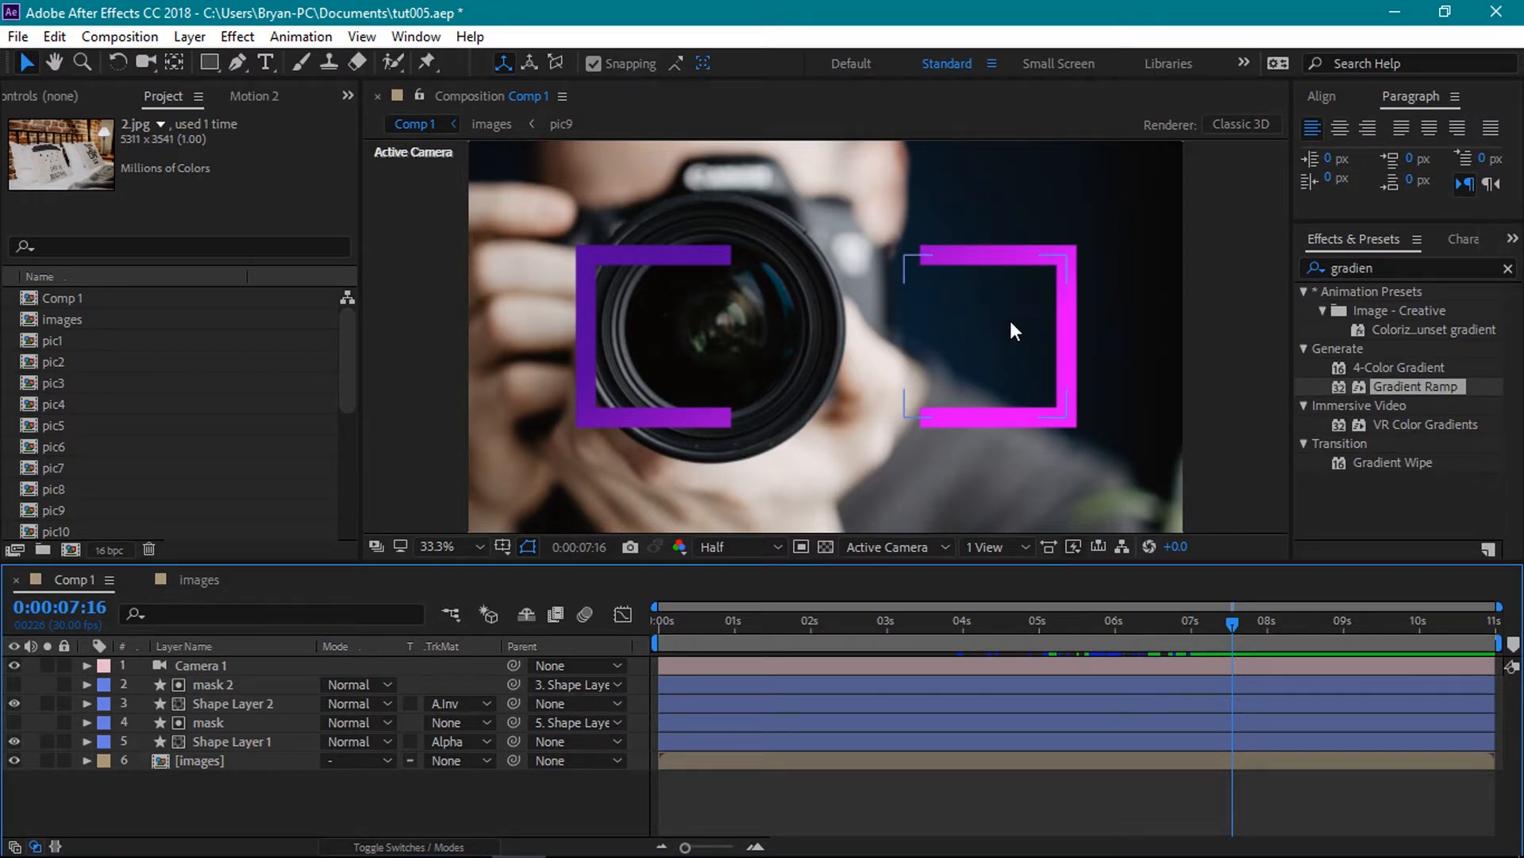
Create a new text layer in Comp 1 reading "film & photo".
right_click(332, 818)
mouse_move(511, 583)
left_click(668, 610)
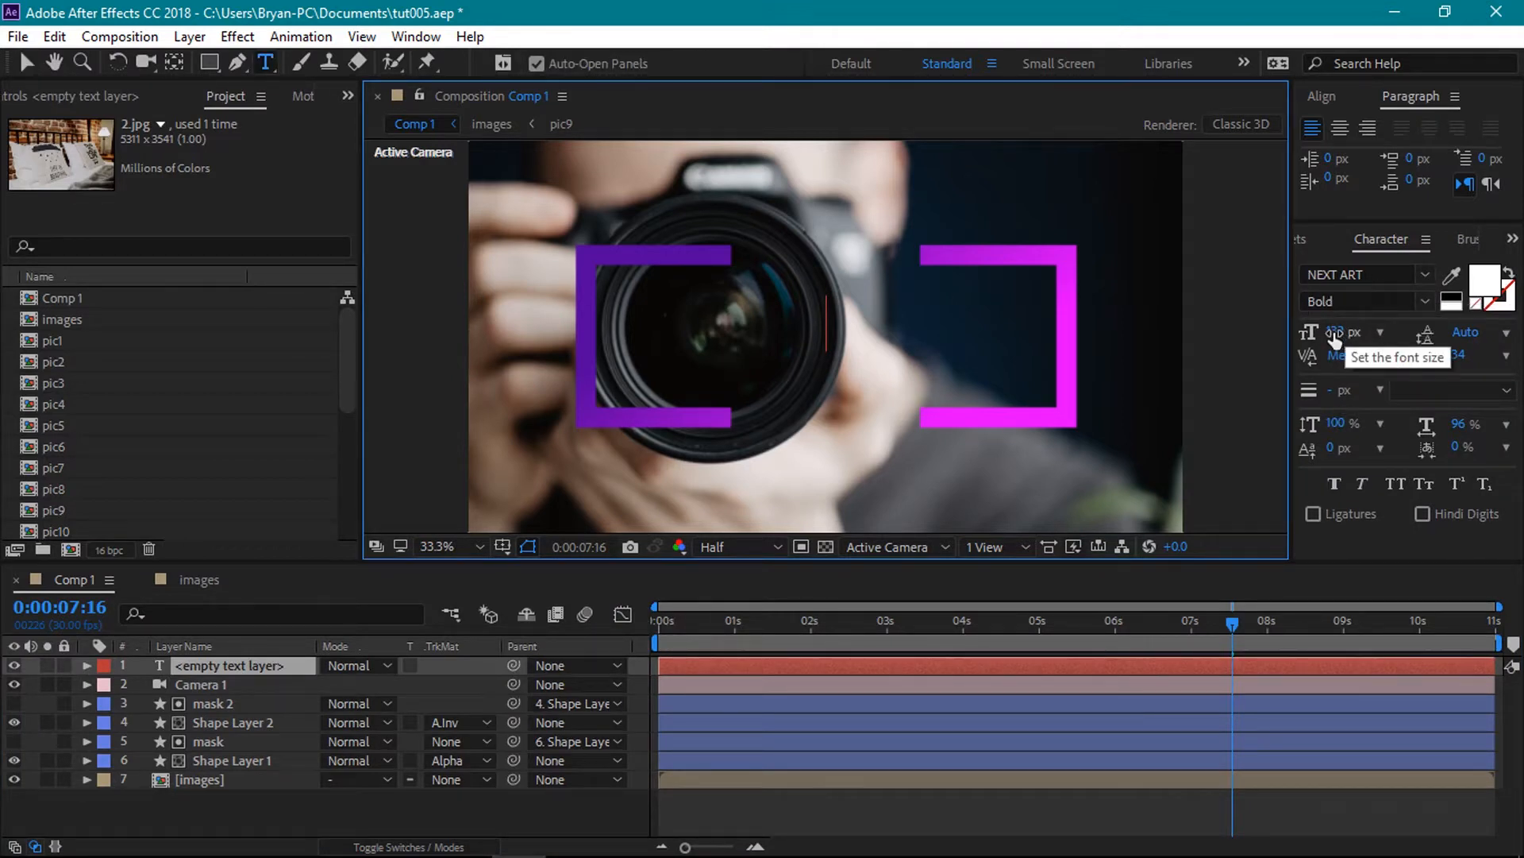
type("f")
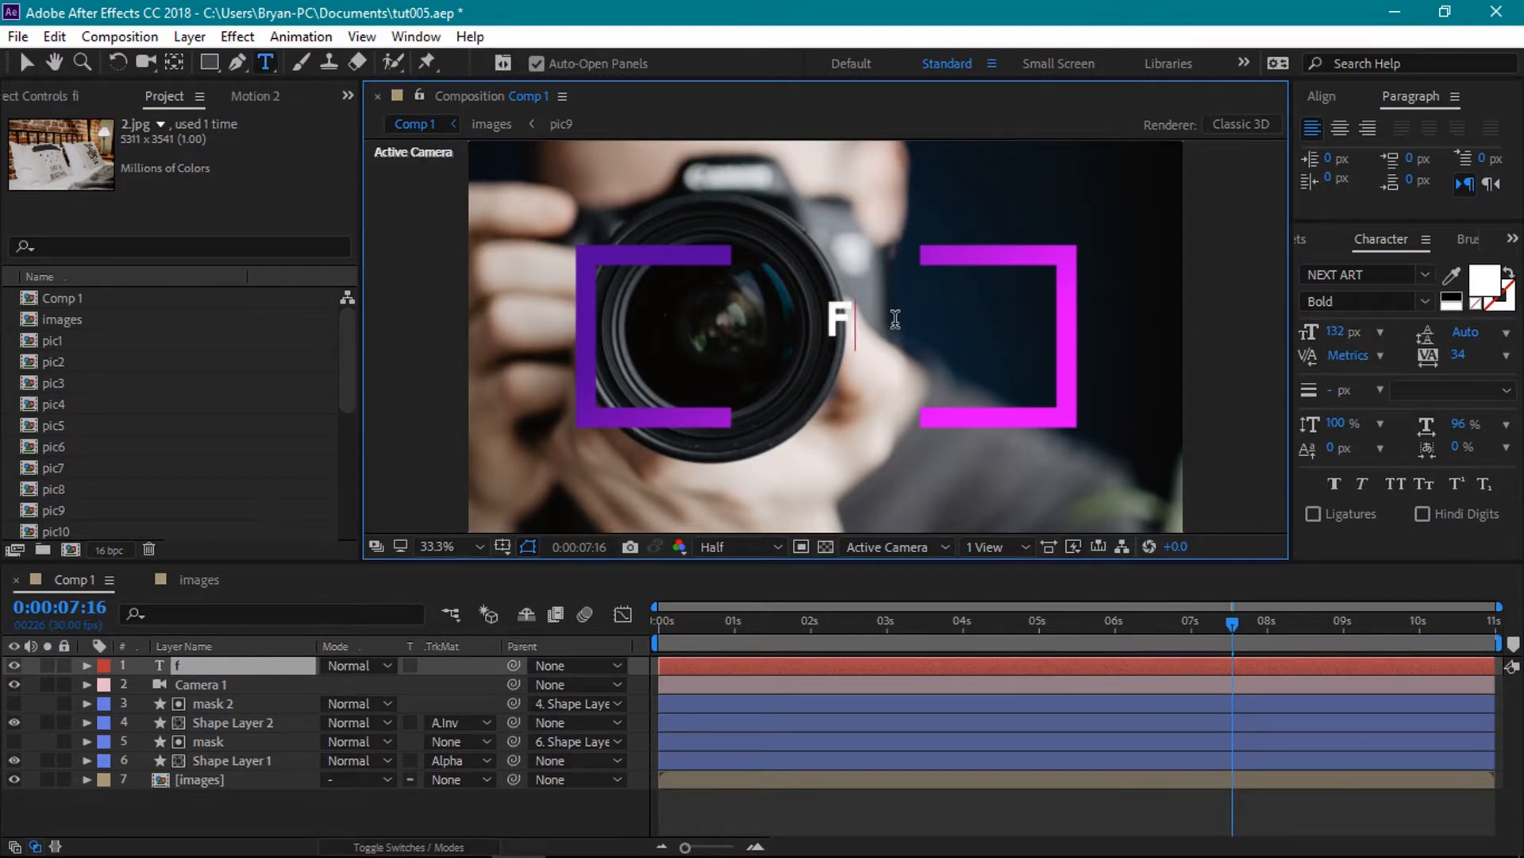
type("ilm &")
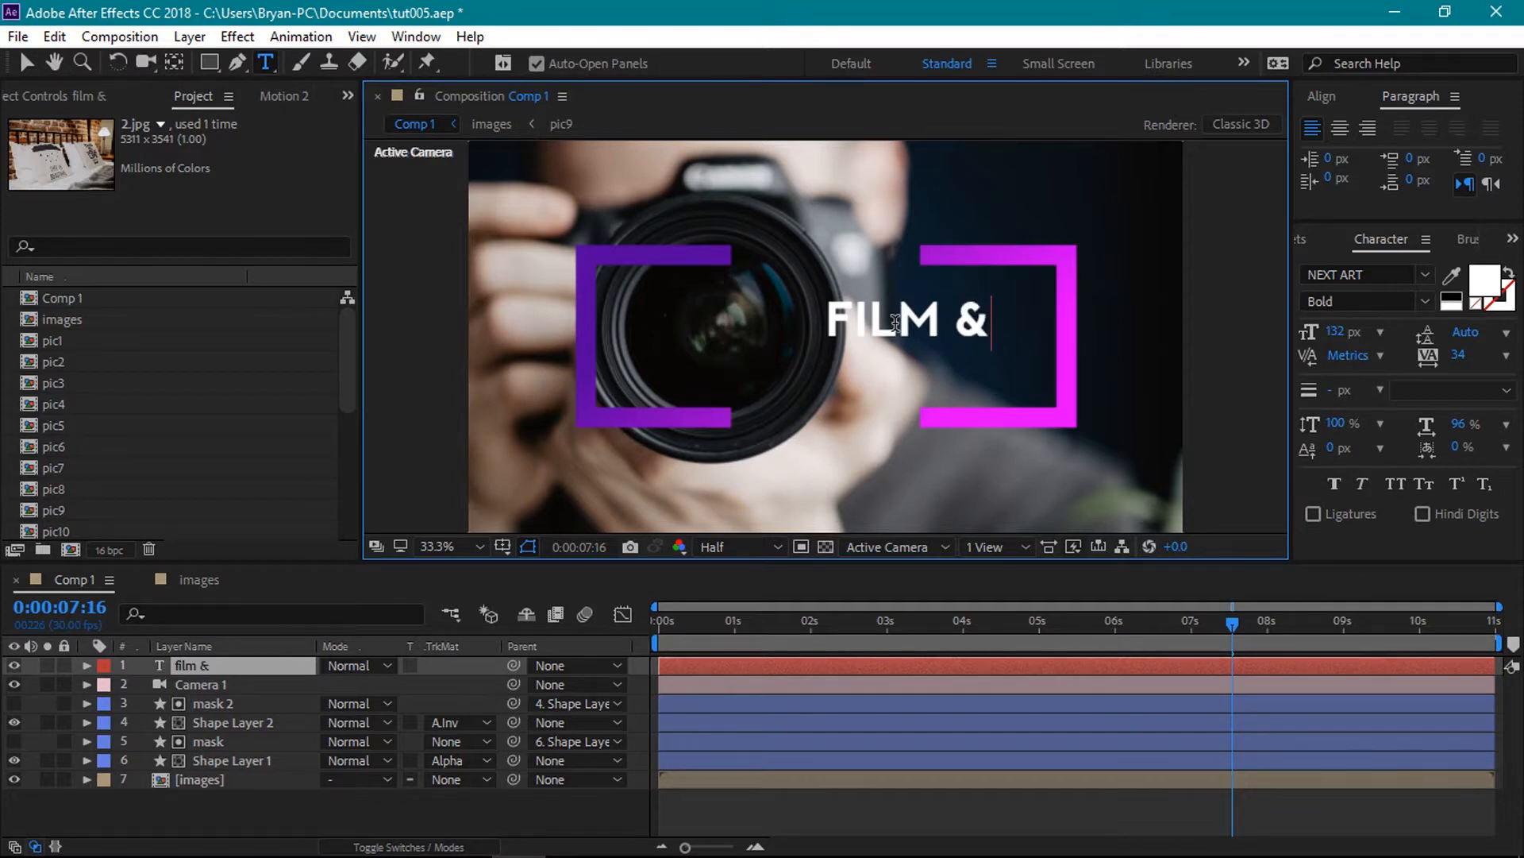
type(" photo")
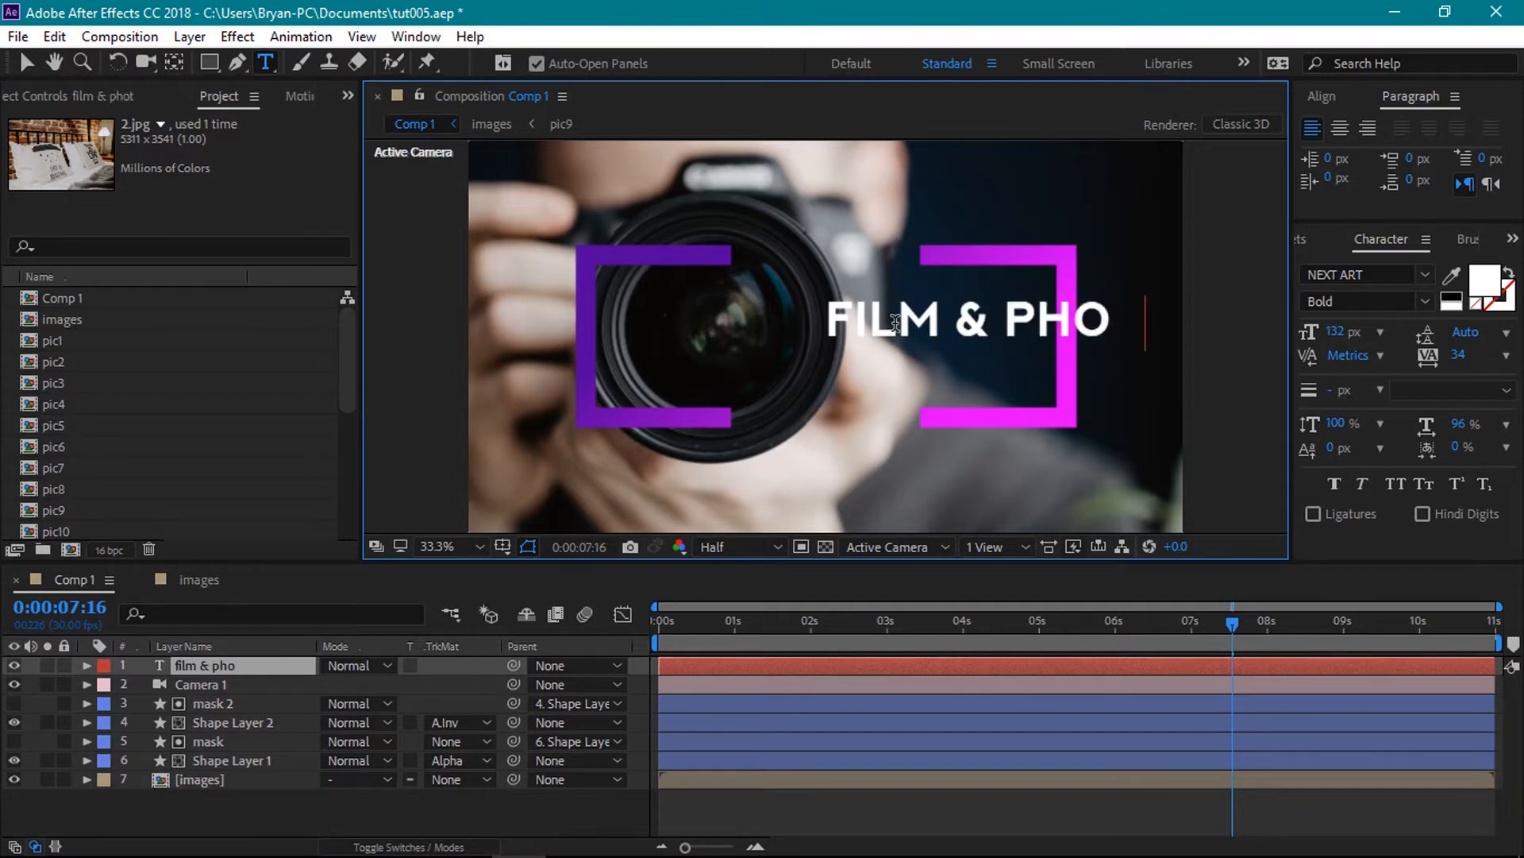
Move the "film & photo" text between the two half-frames and centre it horizontally and vertically in the composition.
left_click_drag(869, 434, 701, 455)
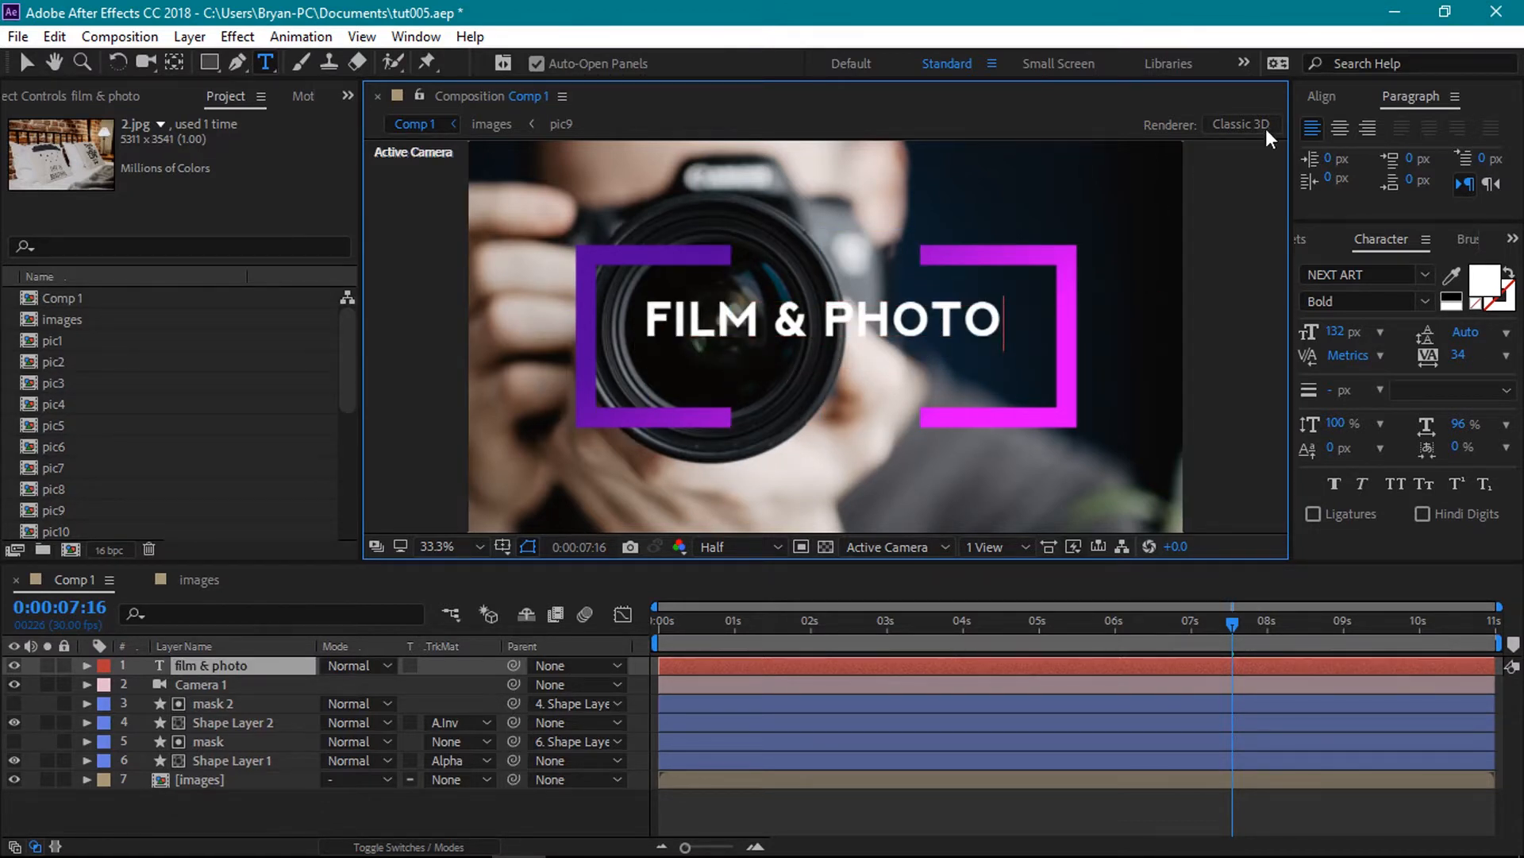
left_click(1323, 97)
left_click(1353, 153)
left_click(1462, 159)
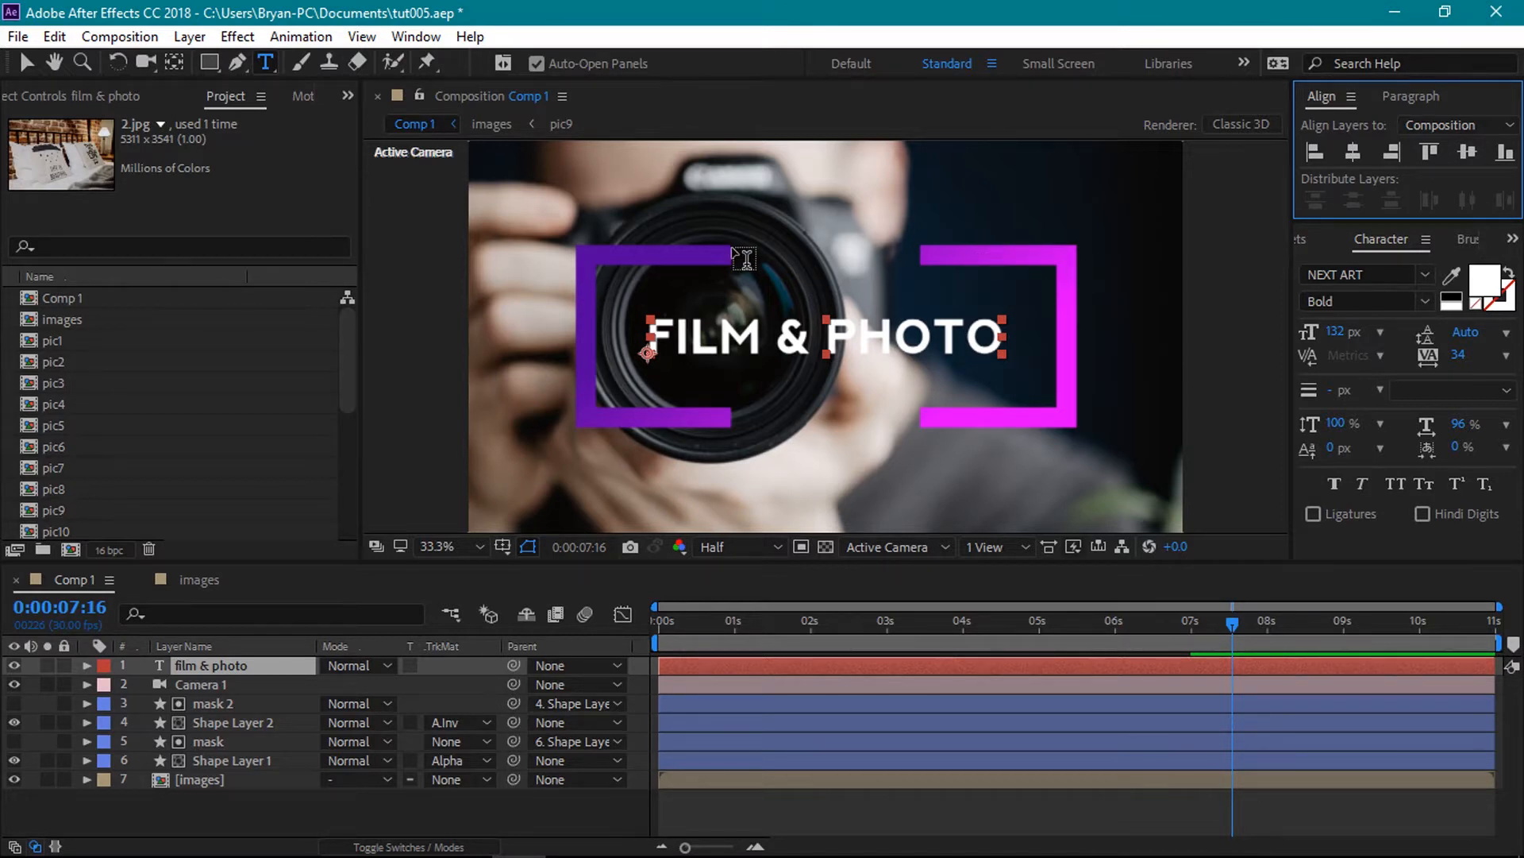
Reveal the Position properties of Shape Layer 2 and Shape Layer 1.
key("v")
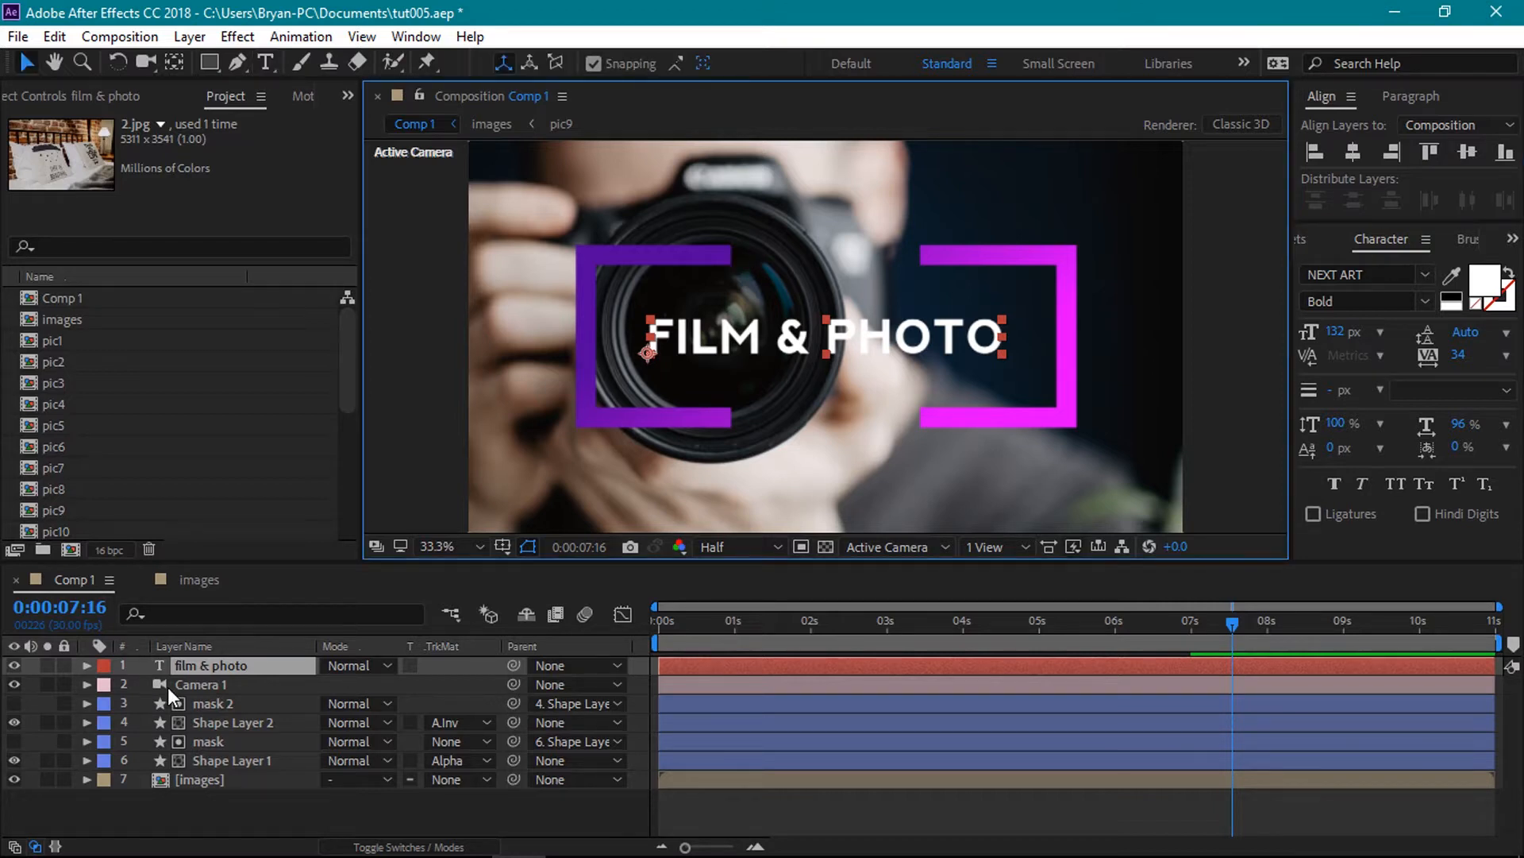
left_click(219, 703)
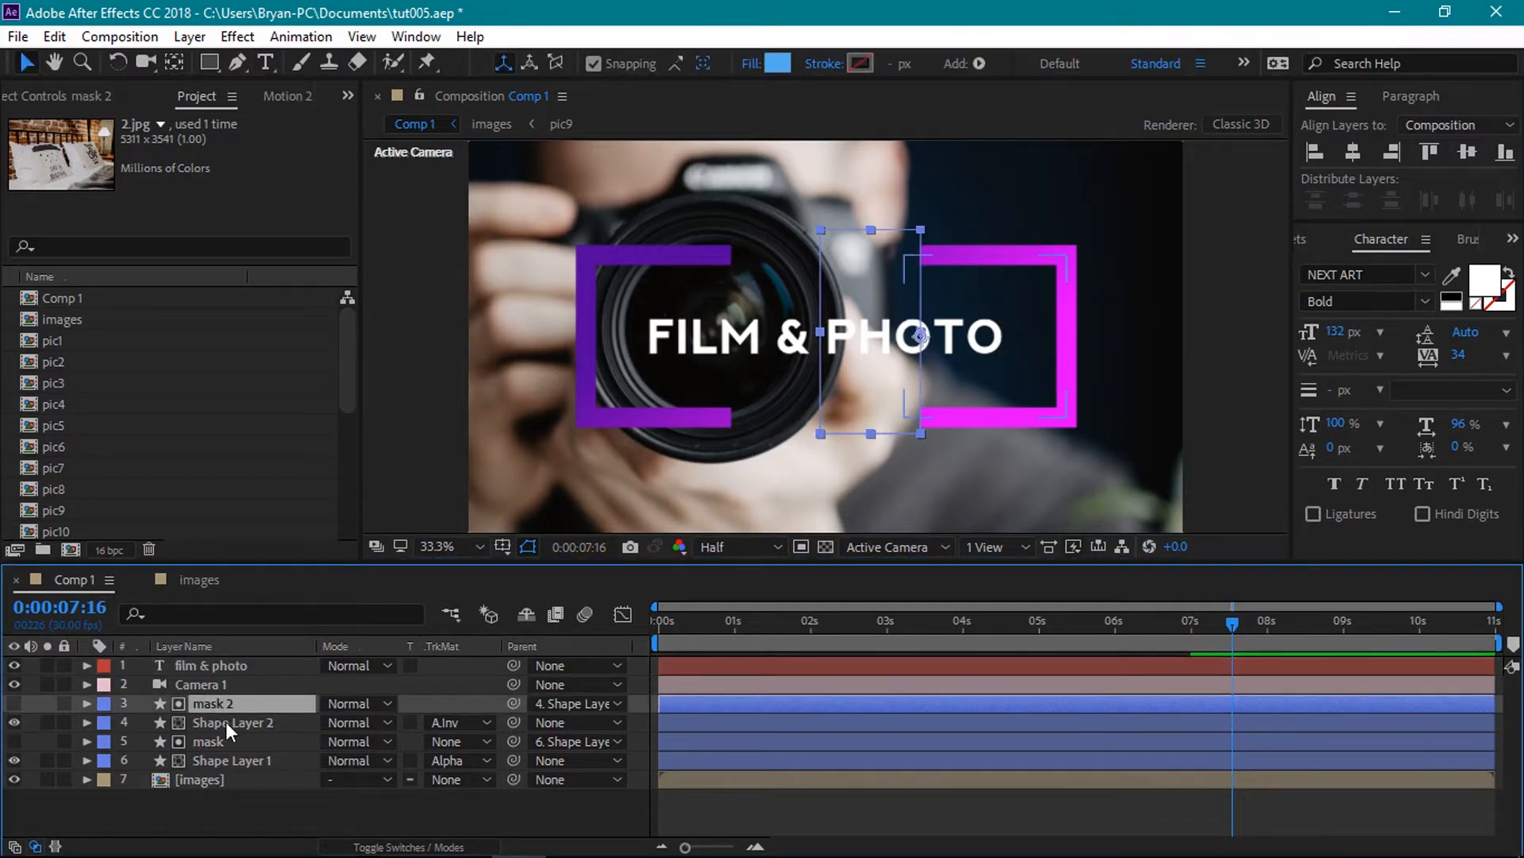
left_click(227, 722)
key("u")
left_click(87, 722)
key("p")
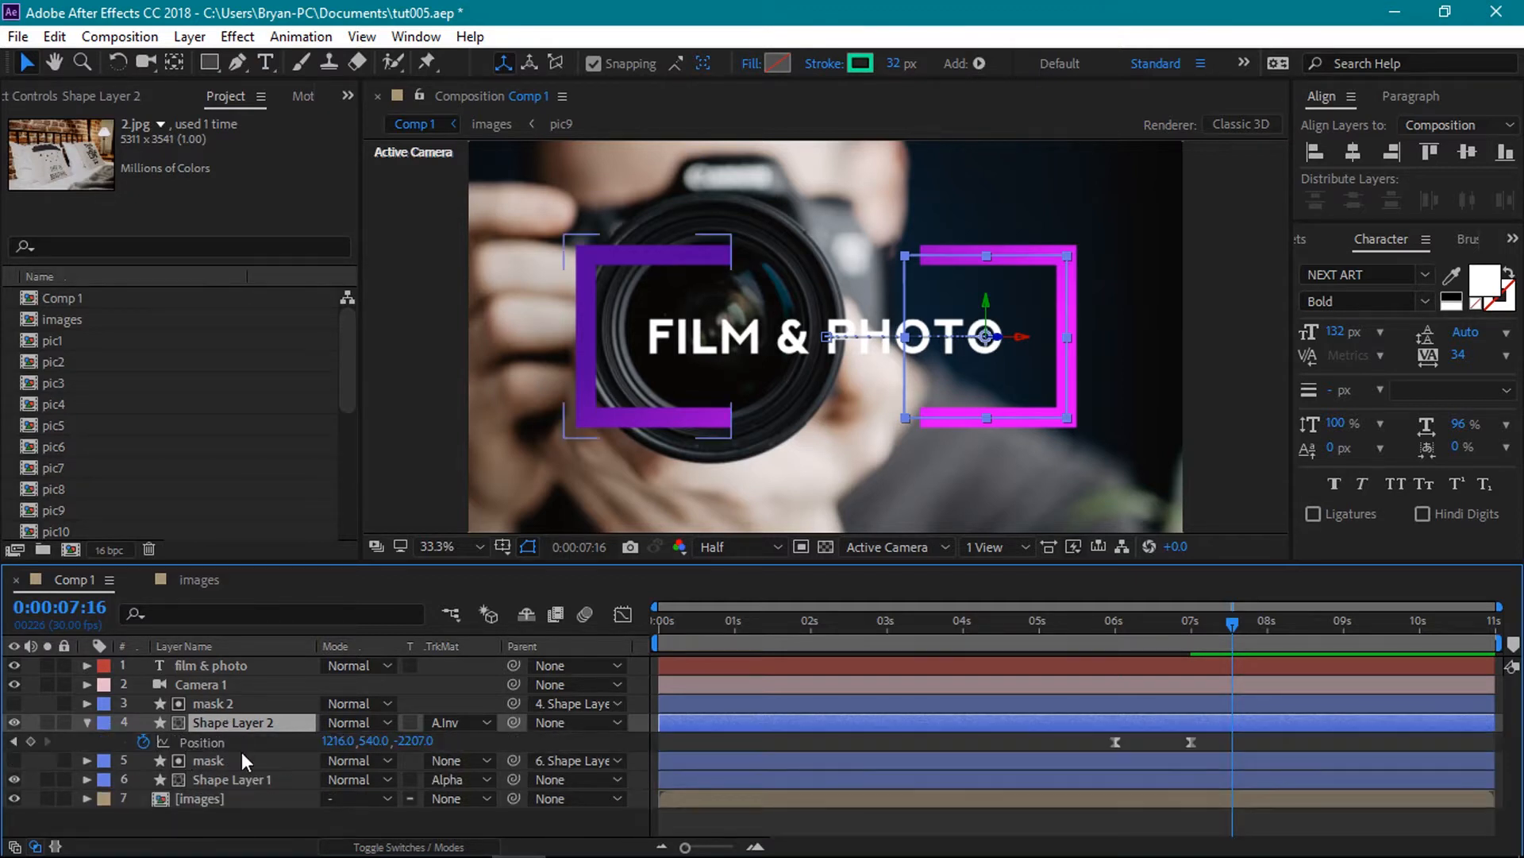
left_click(241, 759)
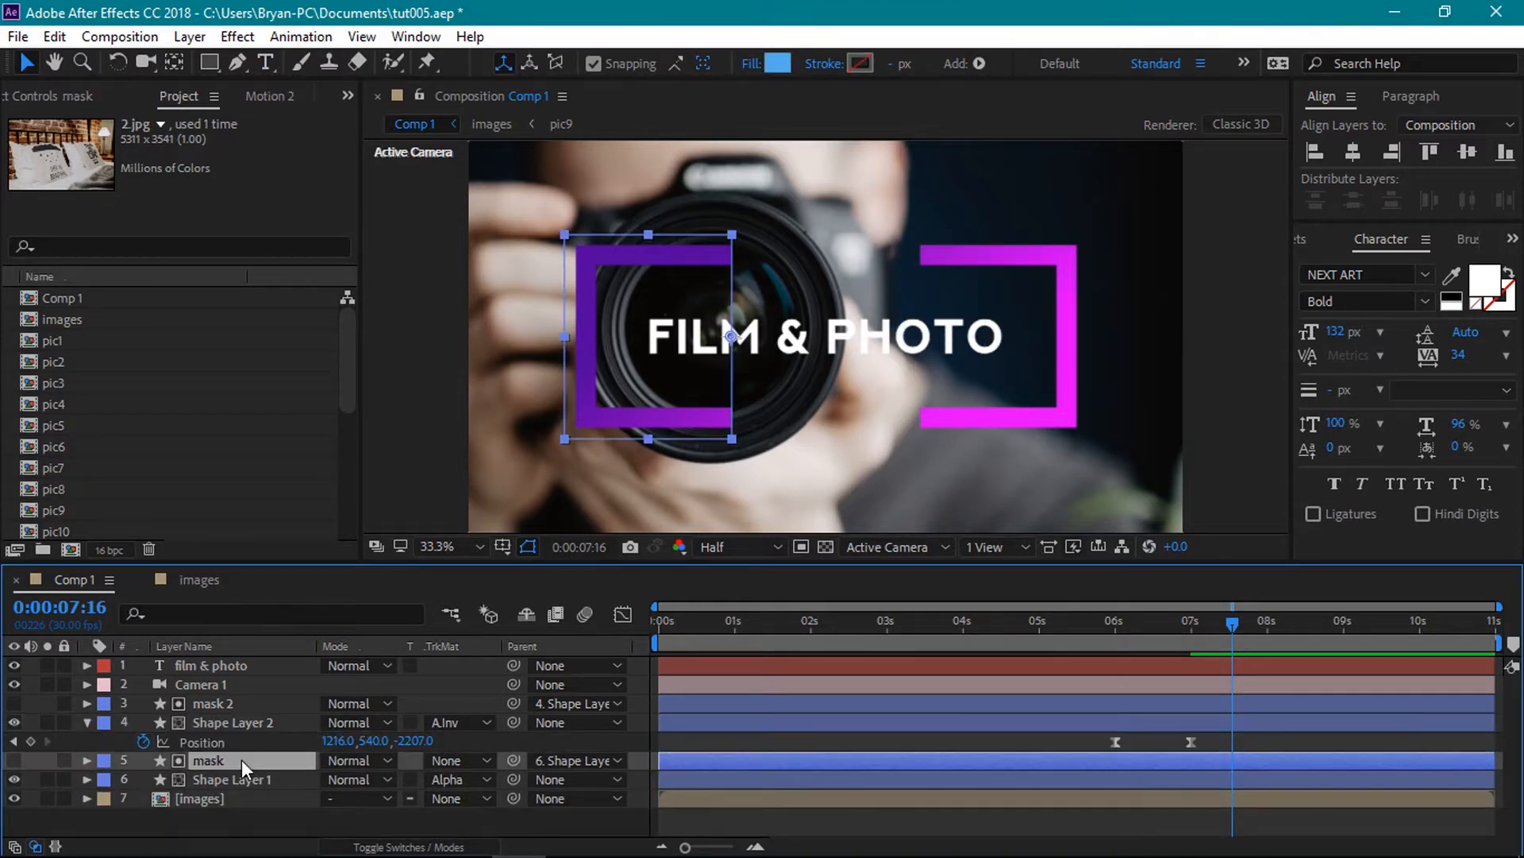
left_click(242, 778)
key("p")
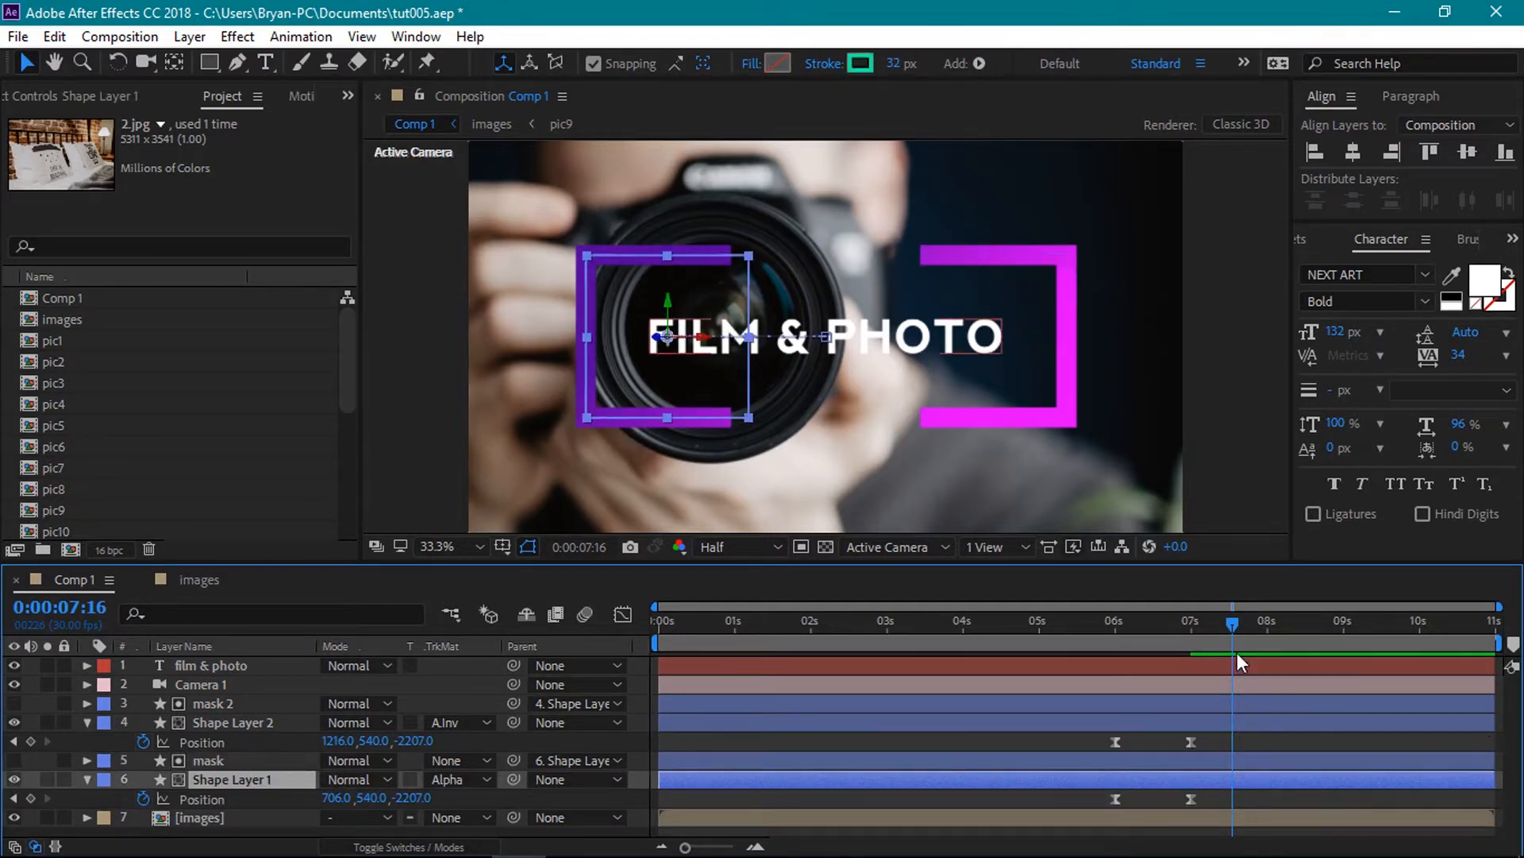
At 0:00:07:00, set the X position of Shape Layer 1 to 740 and Shape Layer 2 to 1180, then collapse both layers.
left_click_drag(1232, 622, 1189, 631)
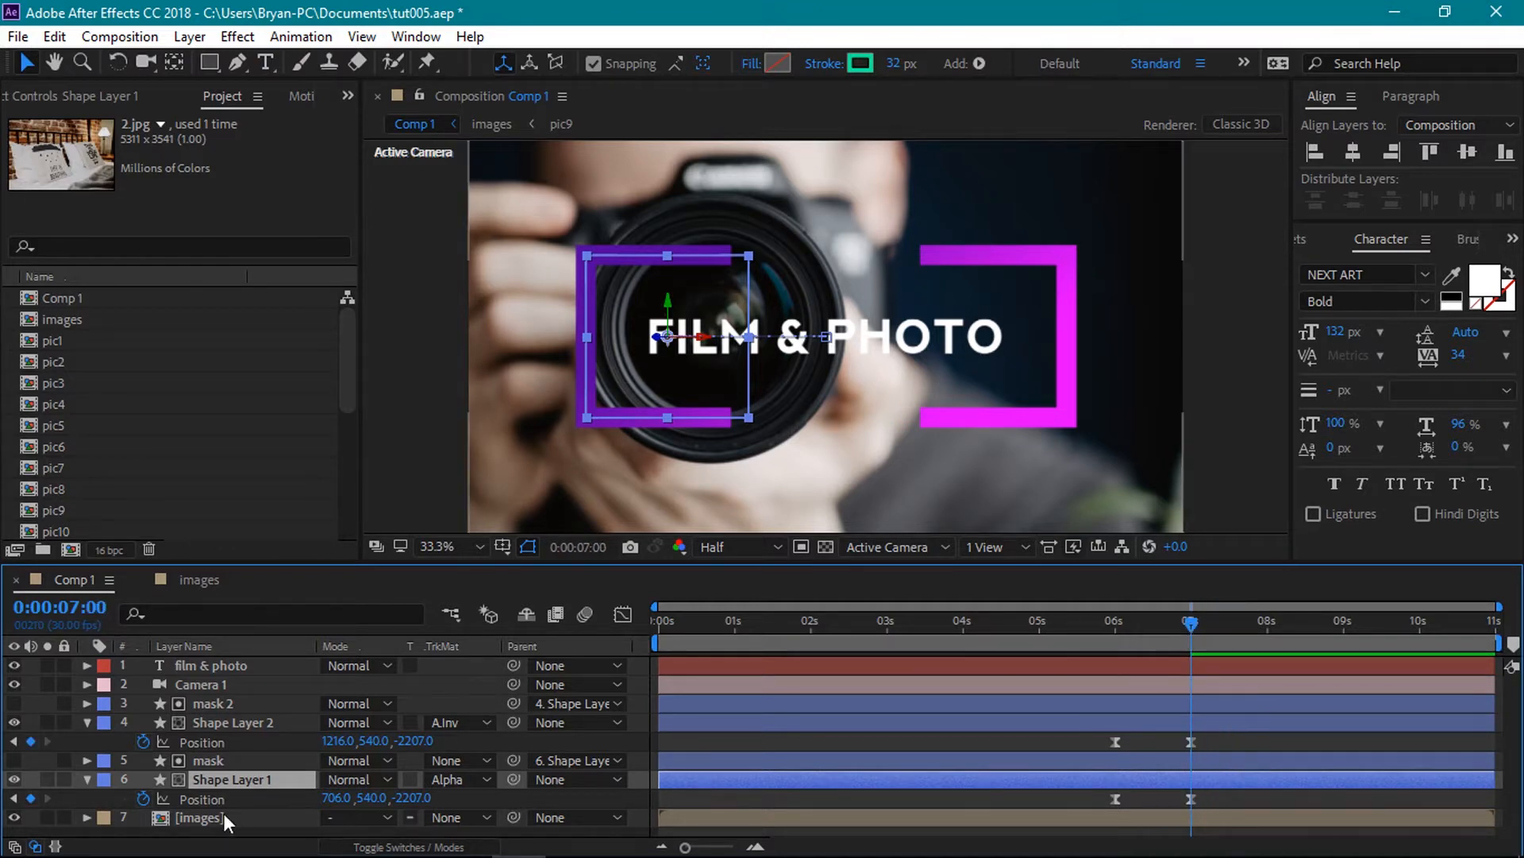
left_click_drag(334, 797, 384, 814)
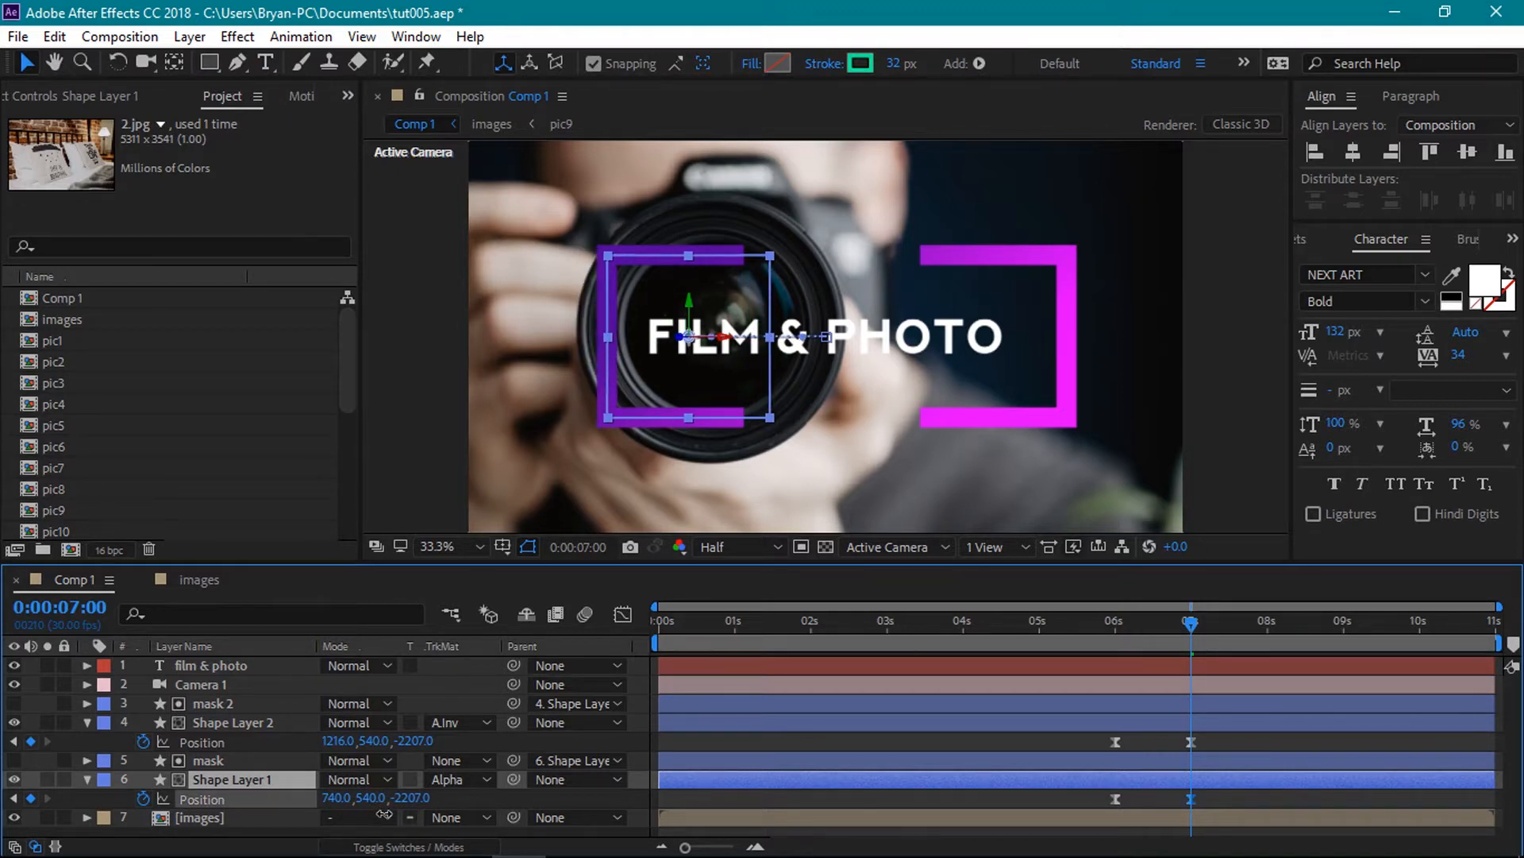
left_click(230, 722)
left_click_drag(334, 740, 282, 737)
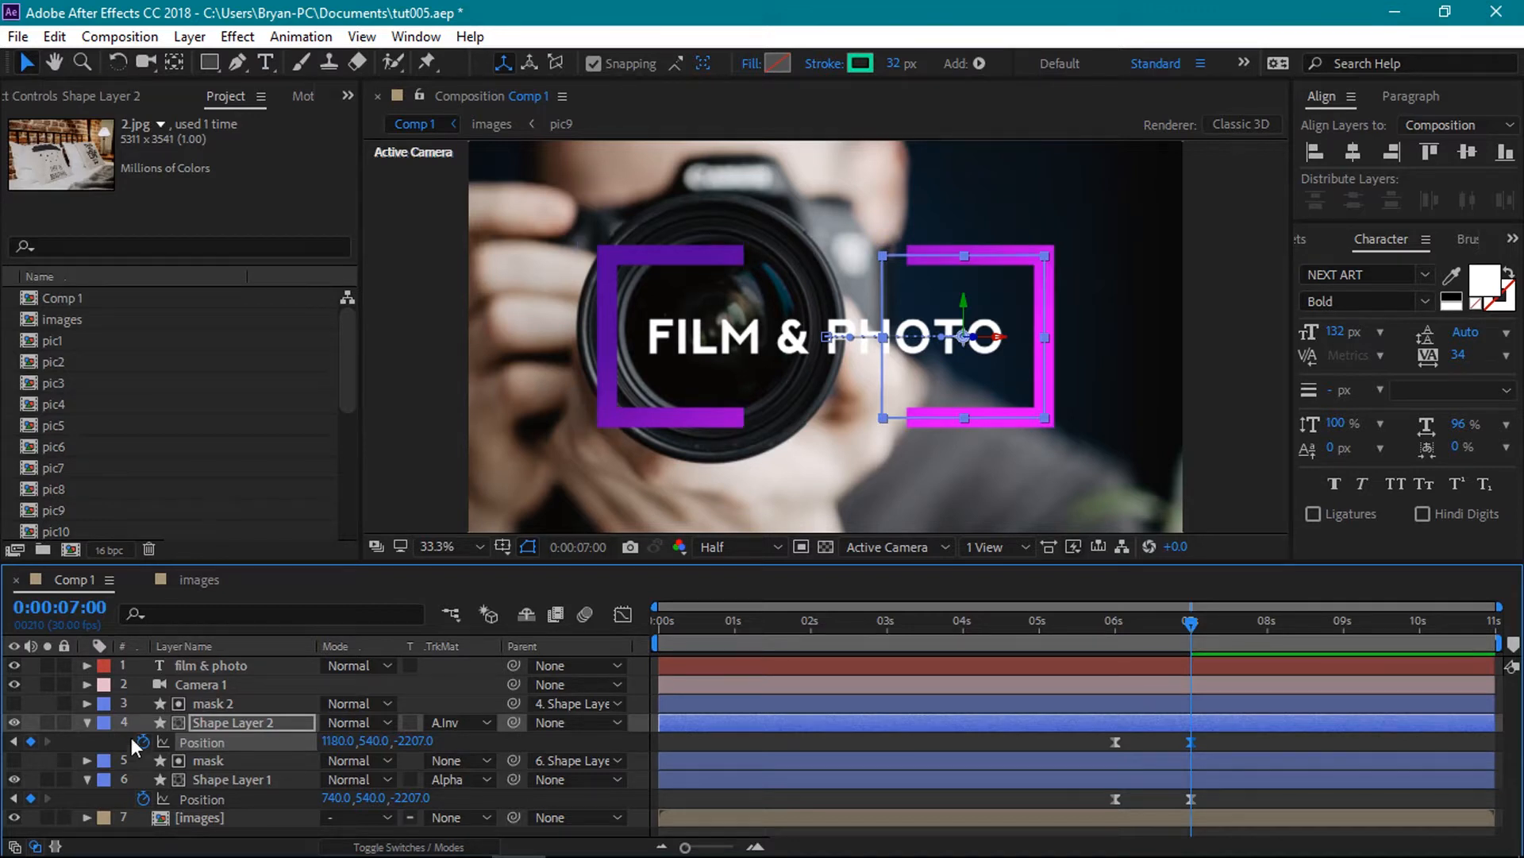
left_click(87, 722)
left_click(88, 760)
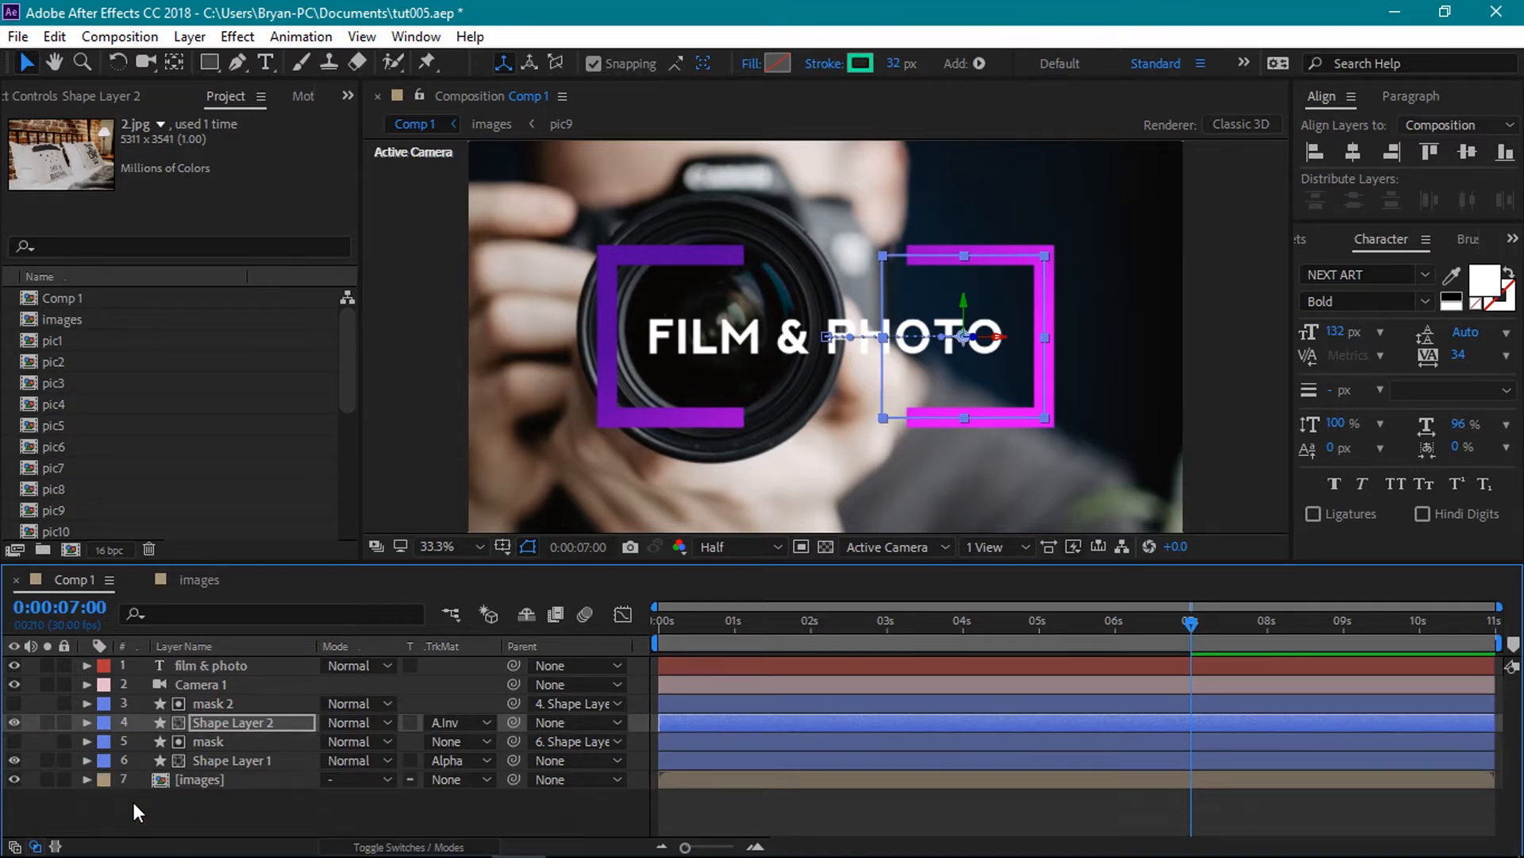
left_click(147, 804)
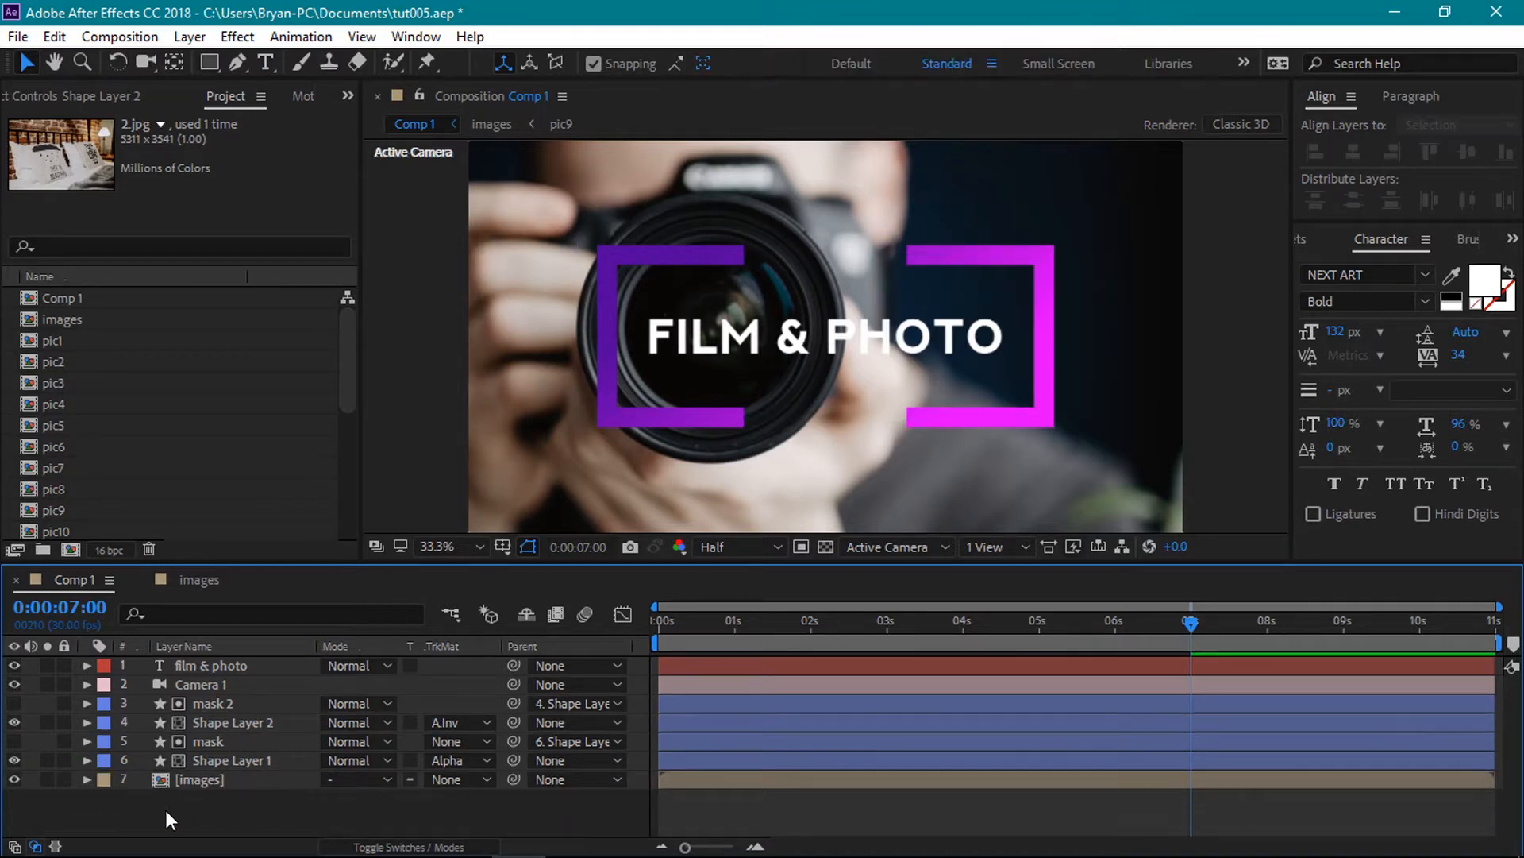
Find the Fill effect and apply it to the "film & photo" text layer.
double_click(238, 666)
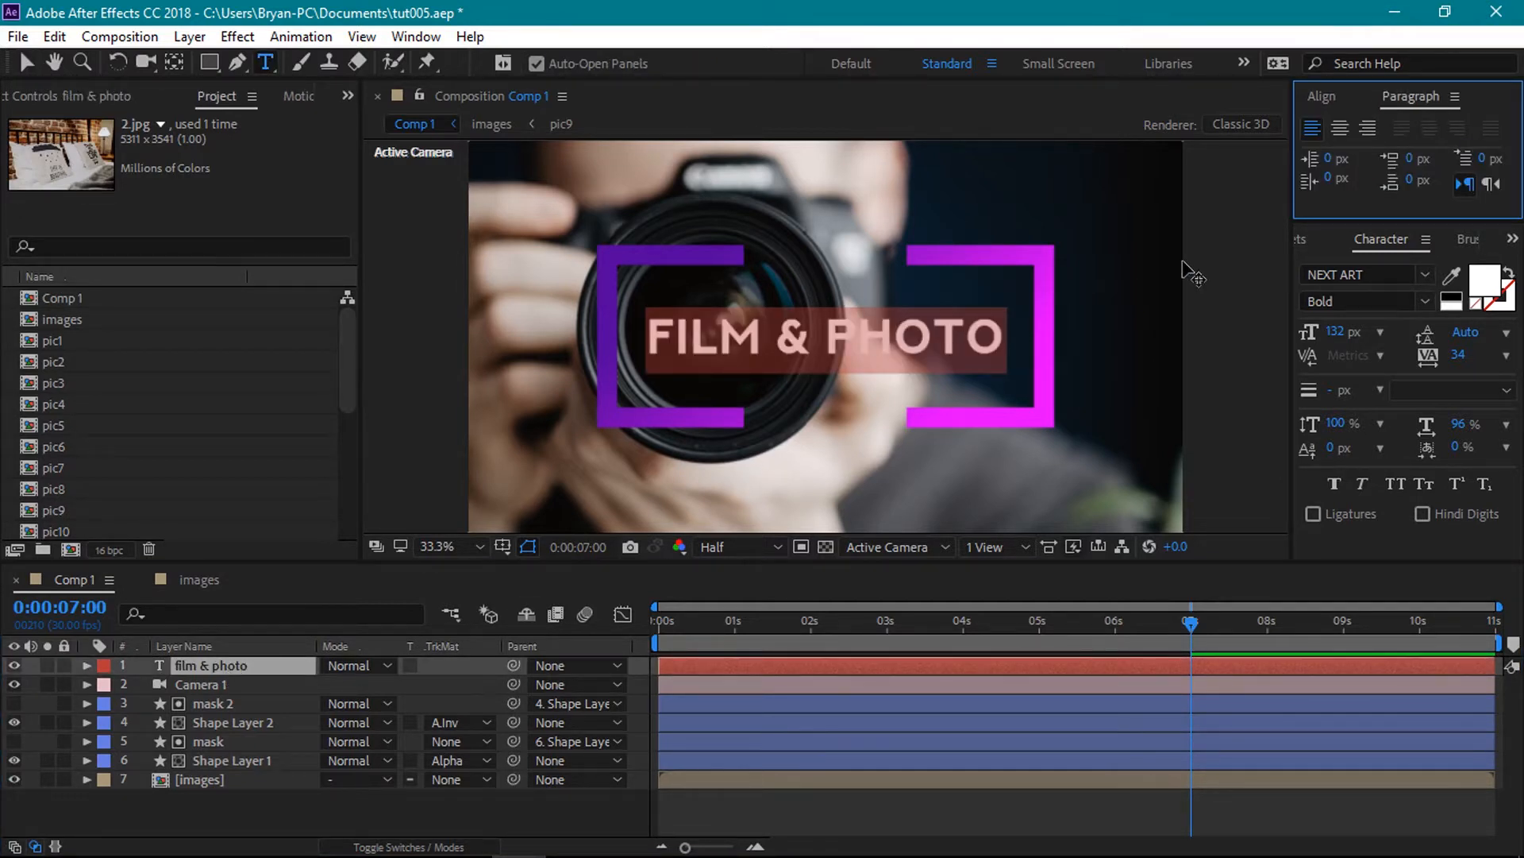
left_click(1300, 241)
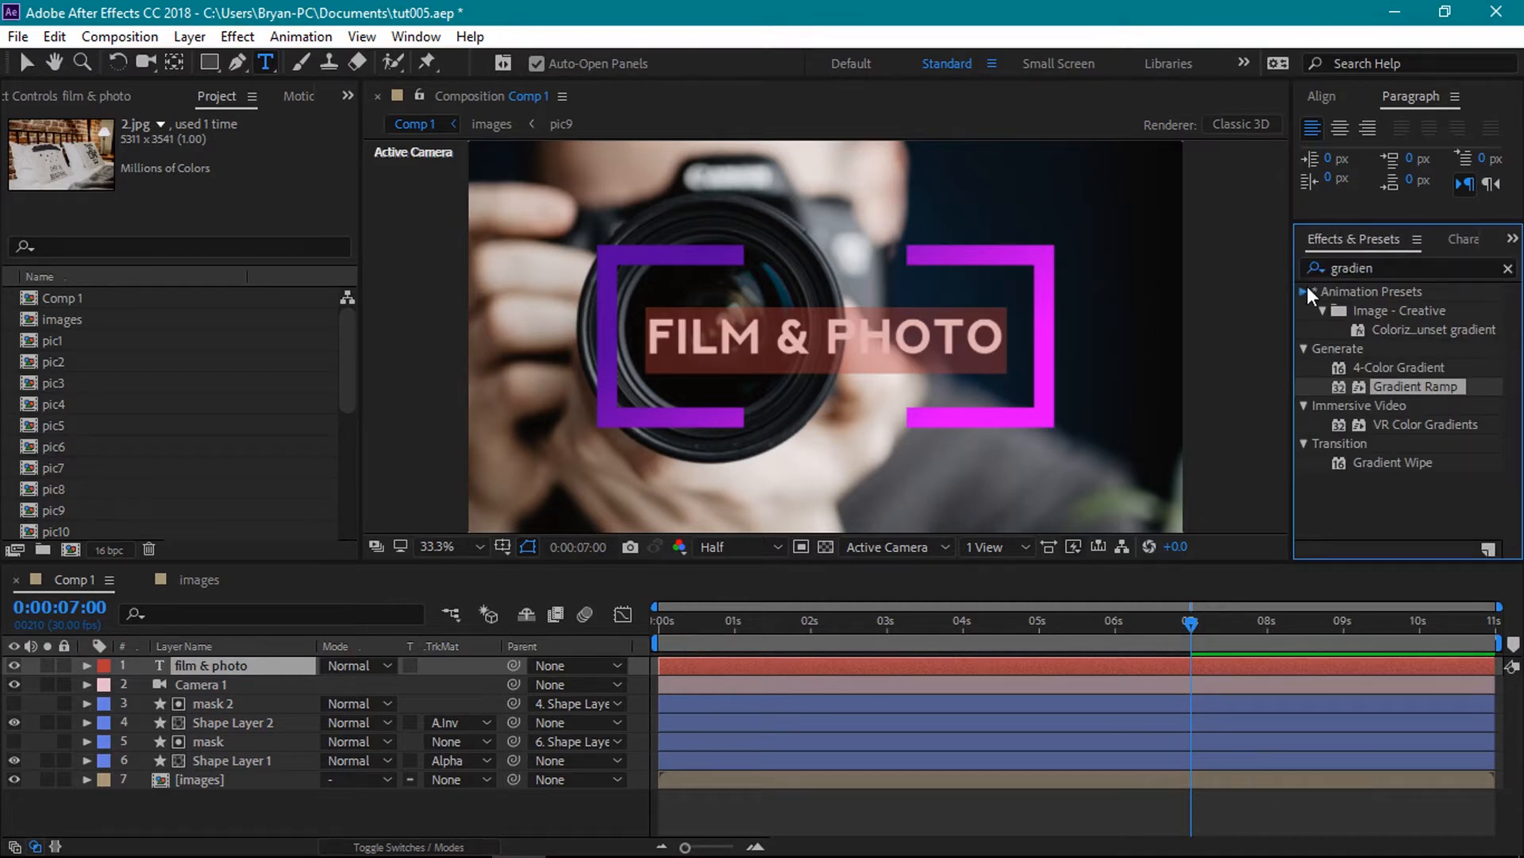
left_click(1418, 267)
key("BackSpace")
key("BackSpace")
key("BackSpace")
key("BackSpace")
key("BackSpace")
key("BackSpace")
key("BackSpace")
type("fill")
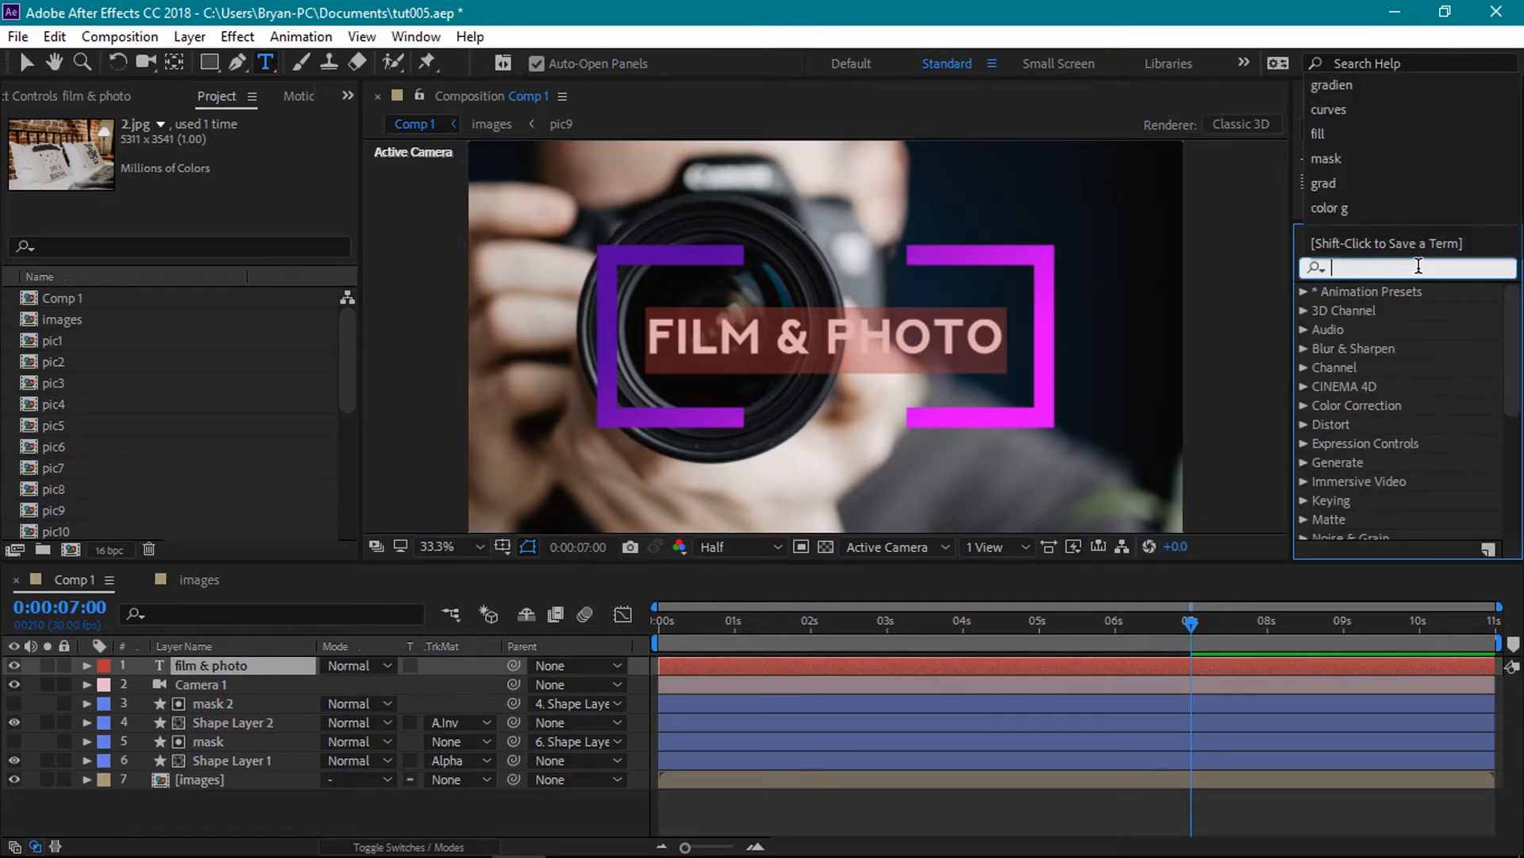
left_click_drag(1363, 409, 261, 673)
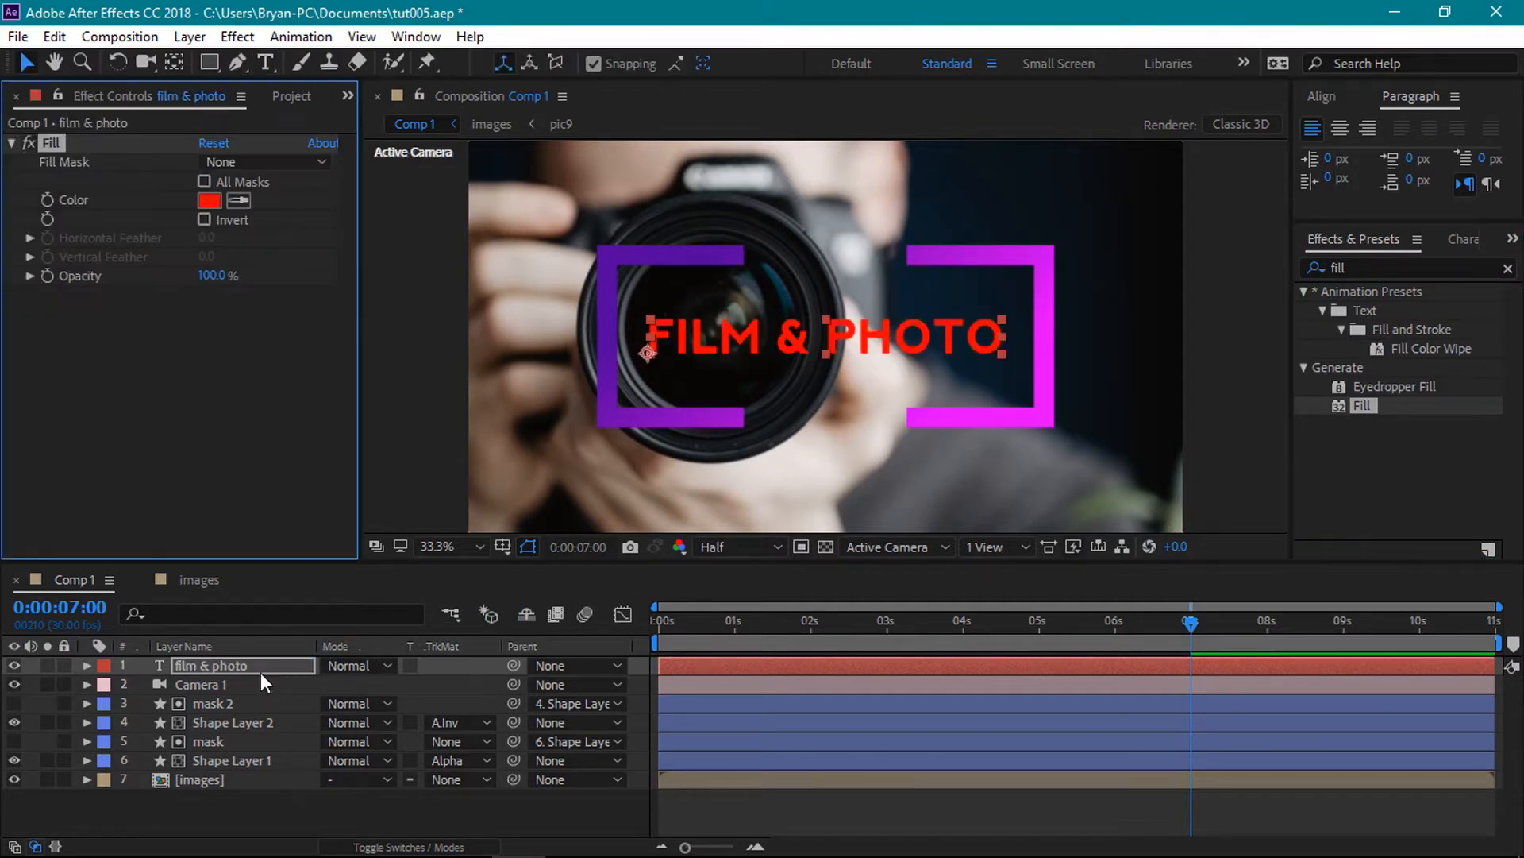
Set the title's Fill colour to a bright, slightly softened orange with a hue of about 38°.
left_click(207, 199)
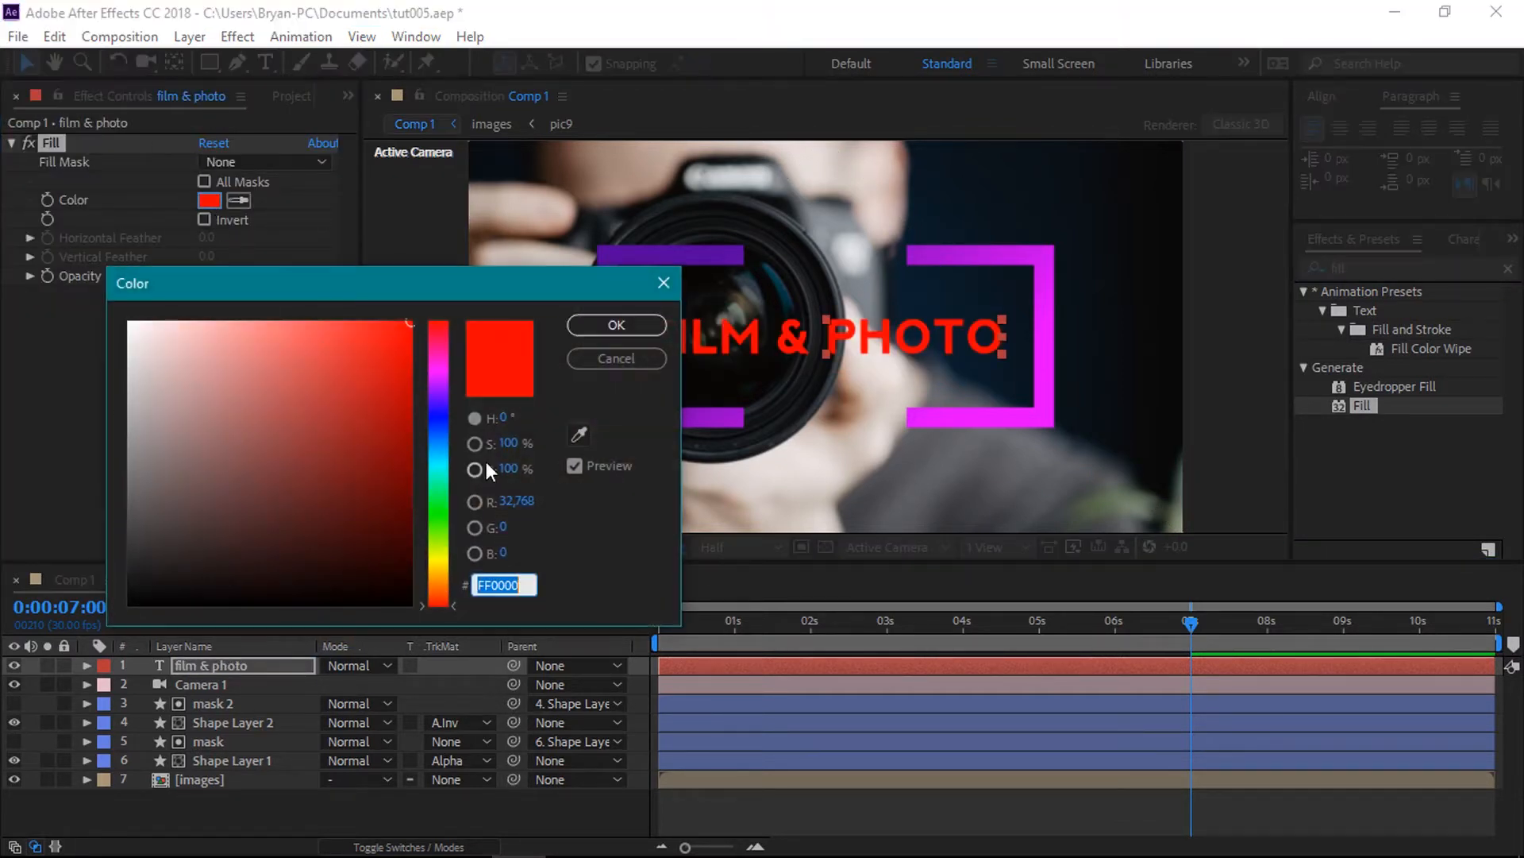
left_click_drag(454, 602, 451, 575)
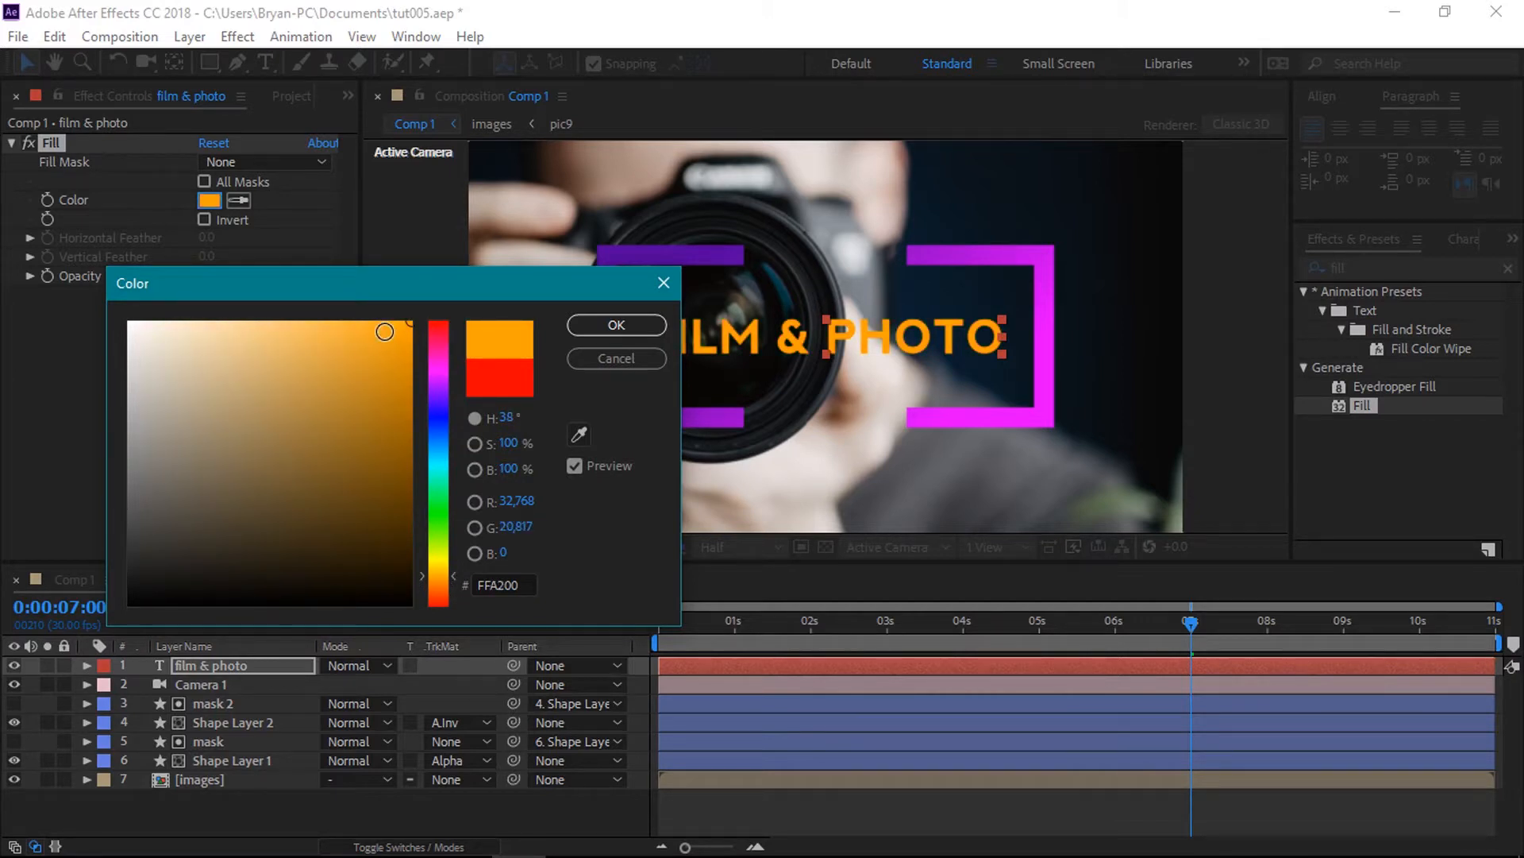
left_click(384, 320)
left_click(603, 327)
left_click(460, 808)
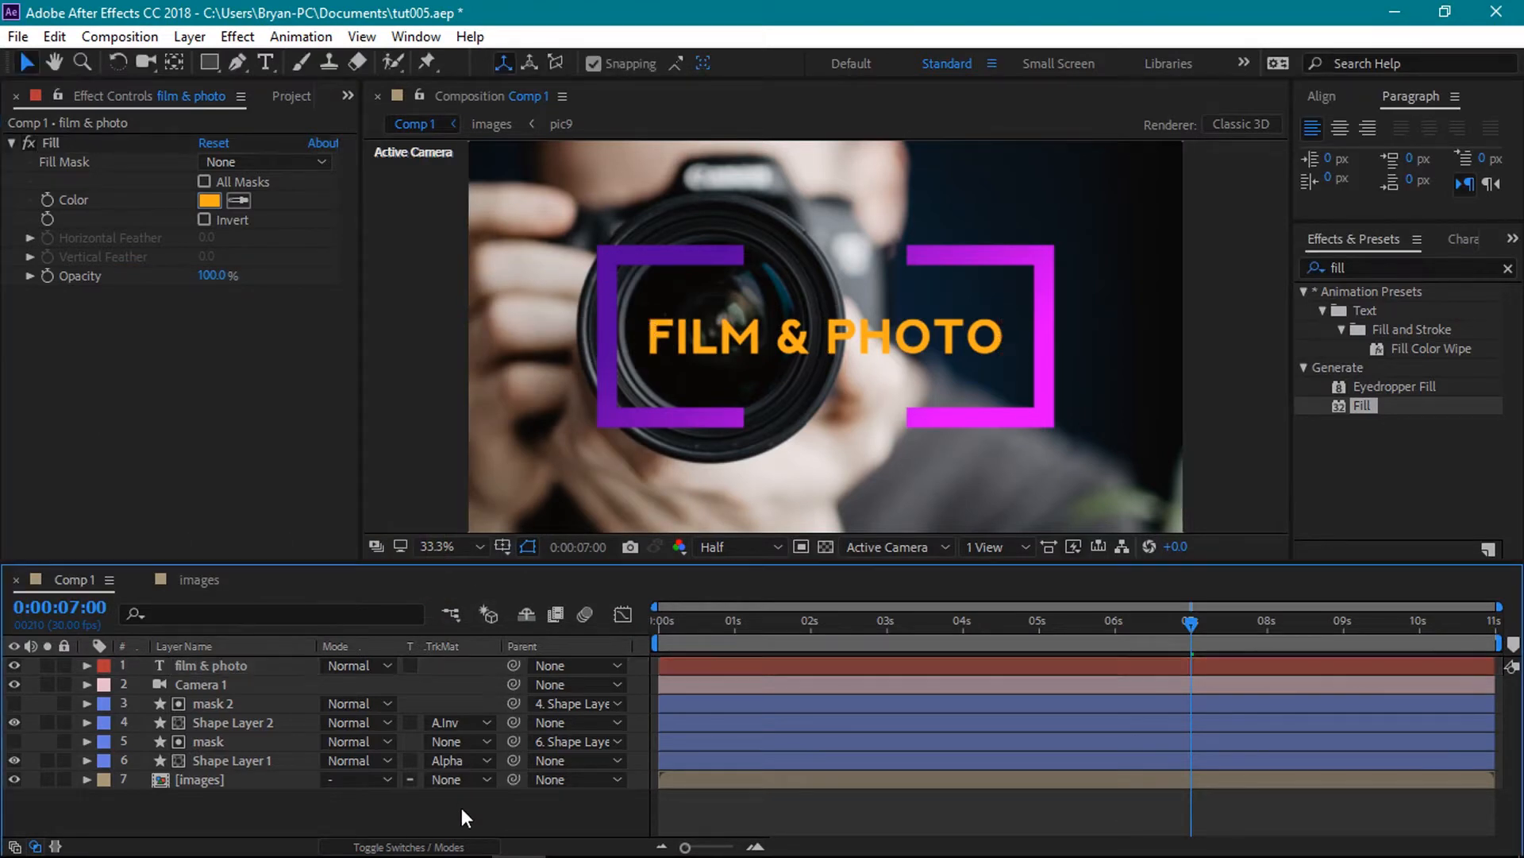
At 0:00:05:29, draw a rectangle on a new shape layer that fully covers the "film & photo" text.
left_click_drag(1169, 627, 1113, 640)
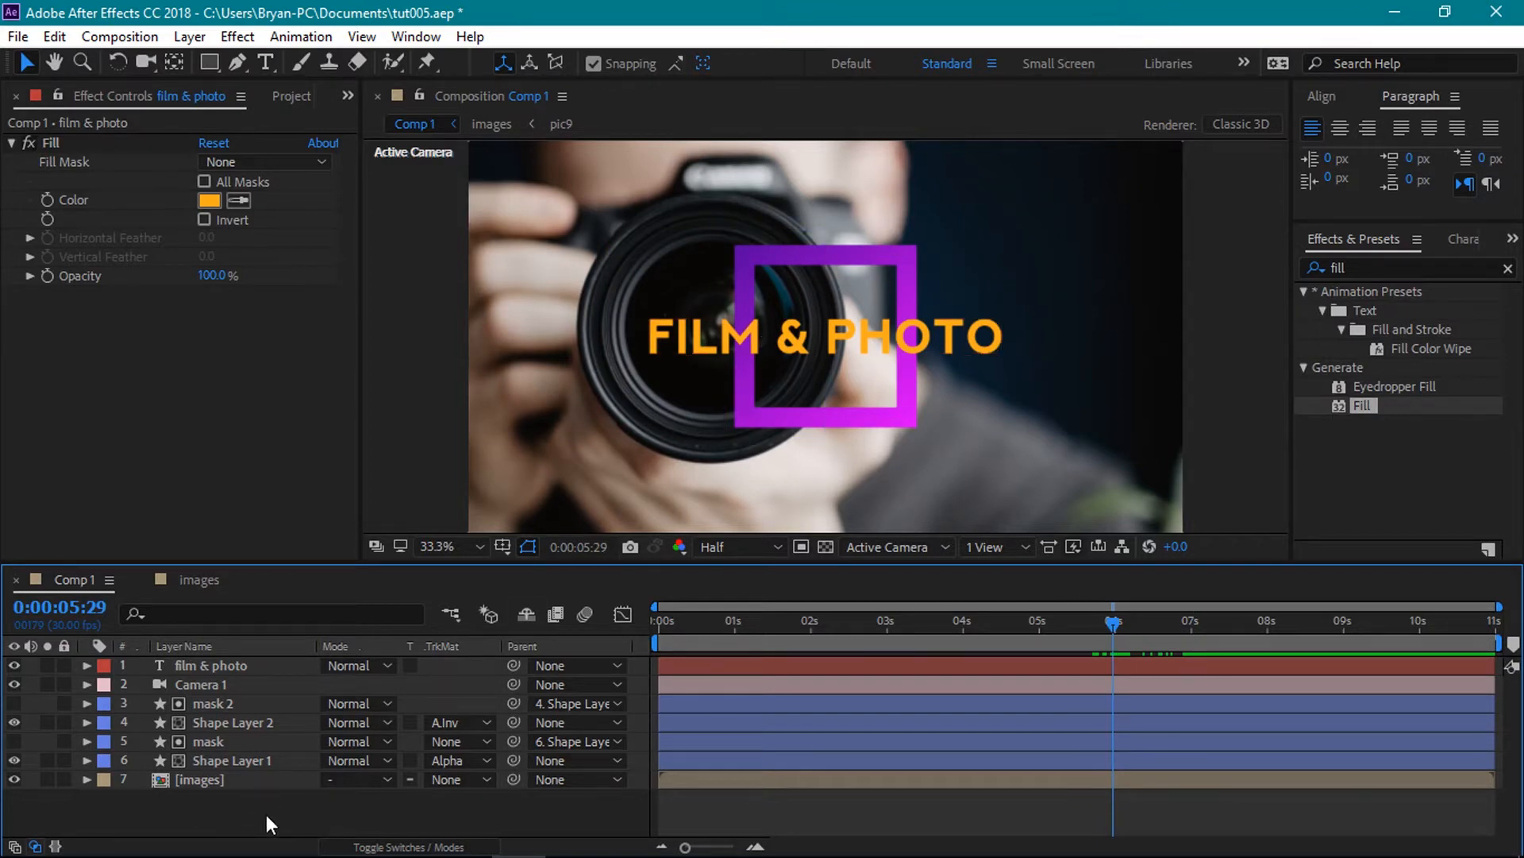
left_click(207, 62)
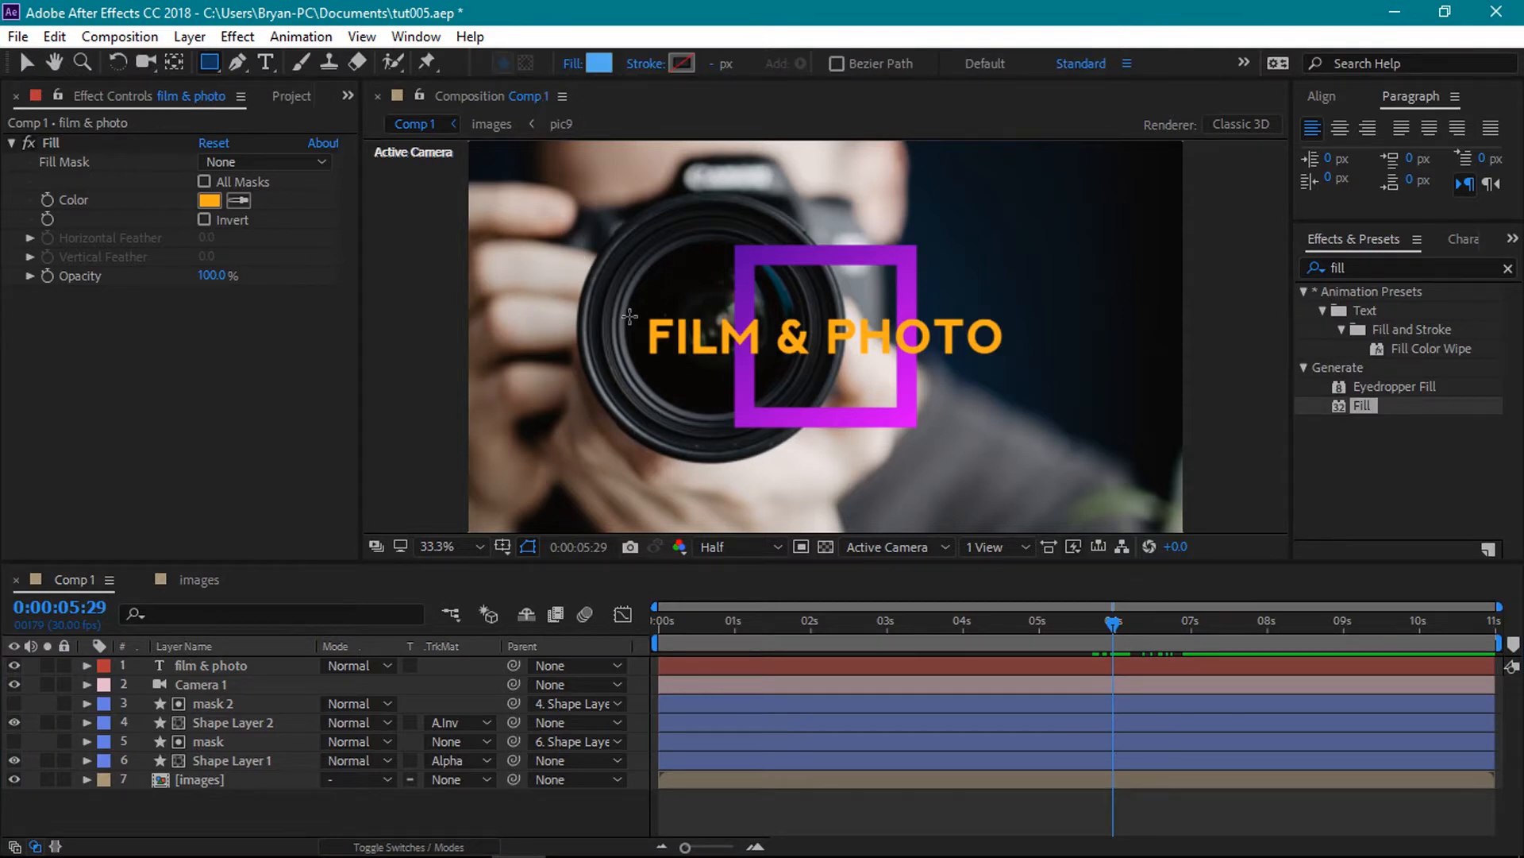
mouse_move(639, 308)
left_mouse_down()
mouse_move(698, 365)
mouse_move(810, 385)
mouse_move(1004, 378)
left_mouse_up()
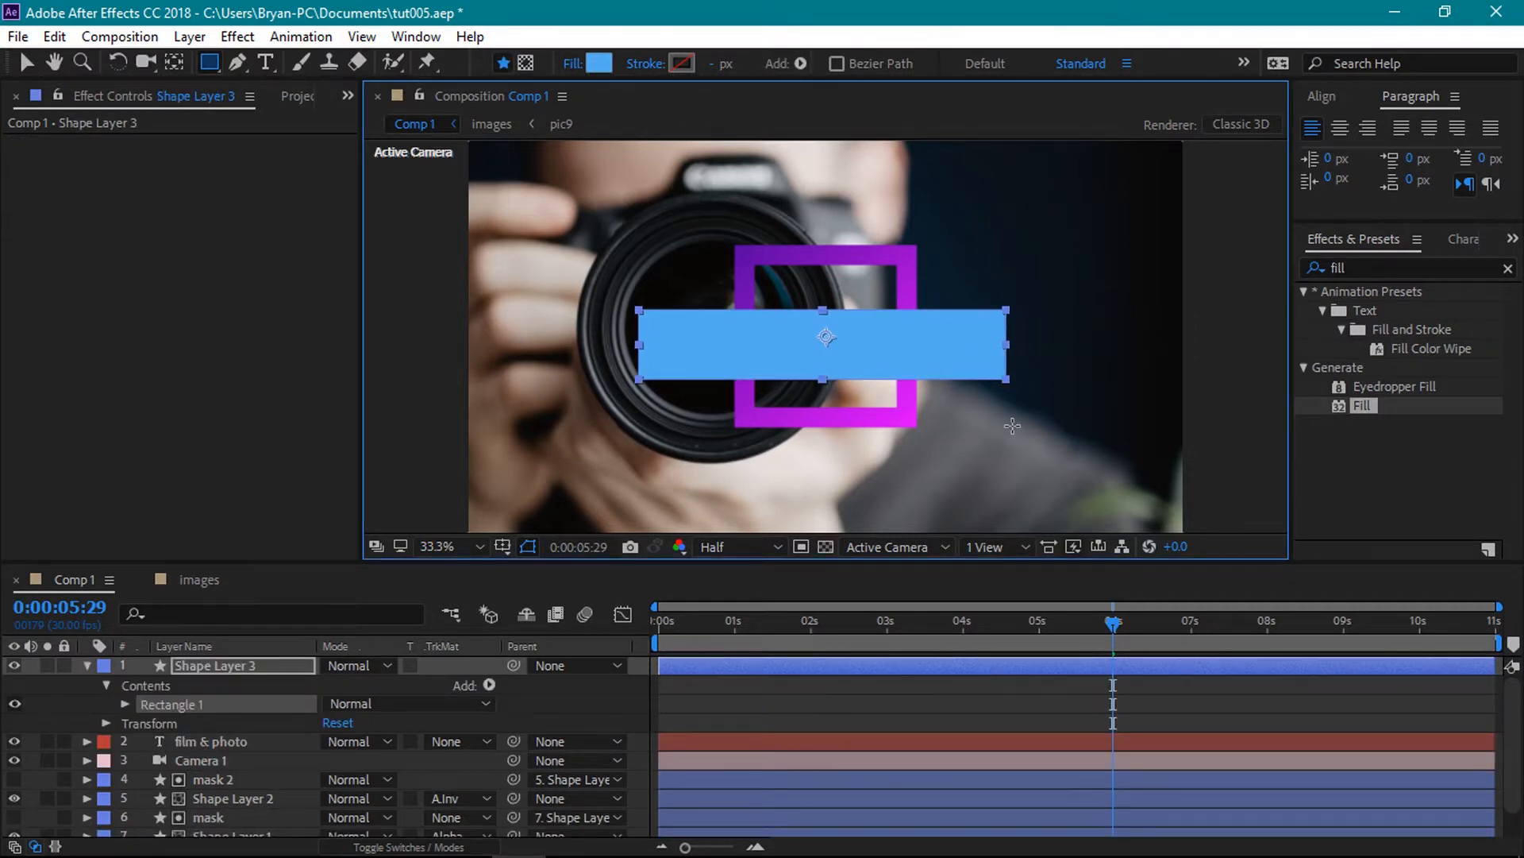
left_click(88, 666)
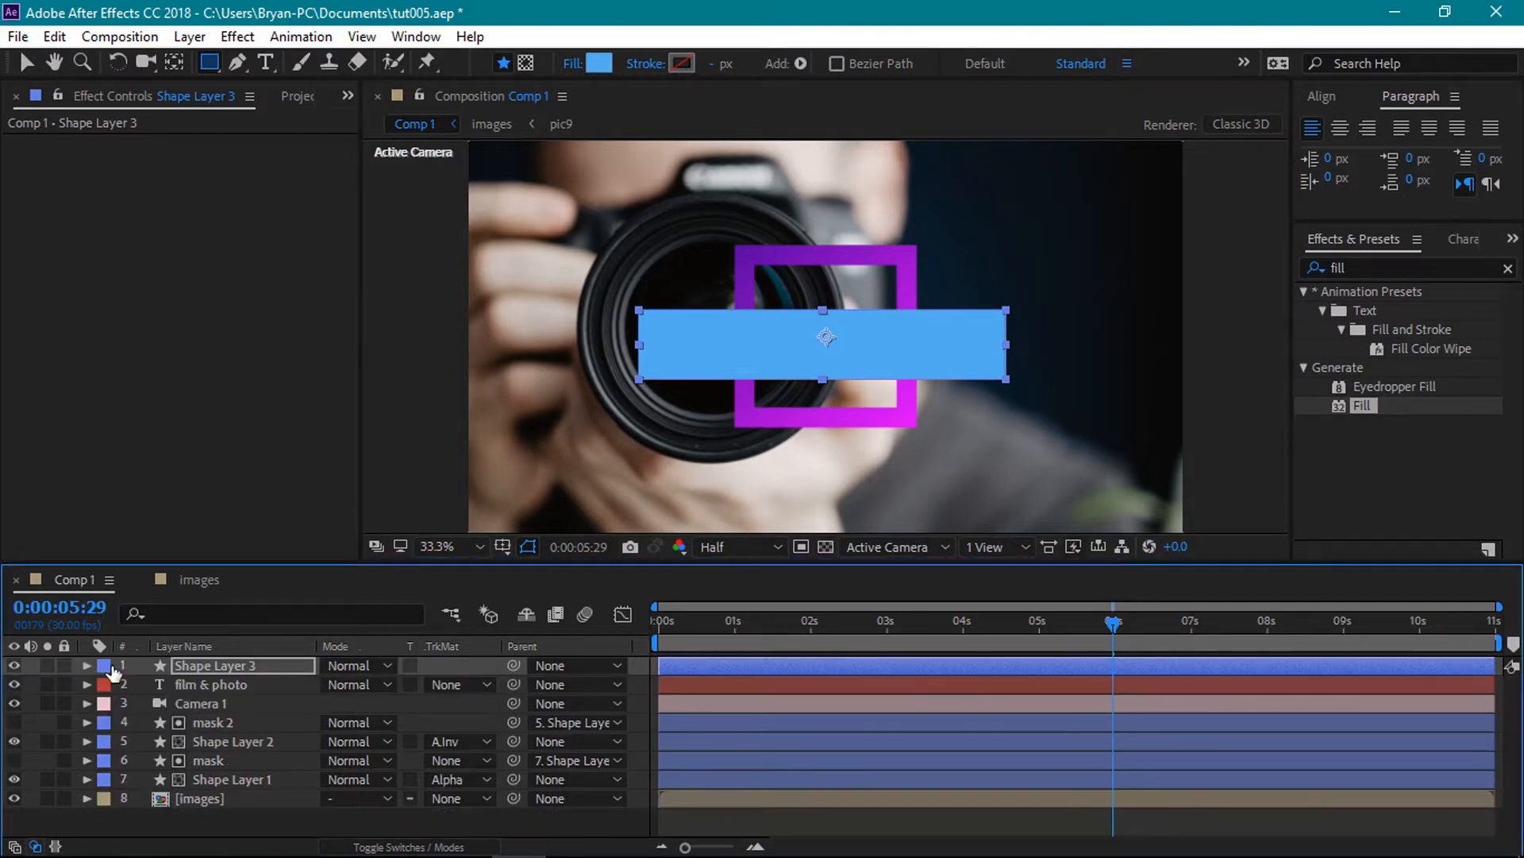
Set the "film & photo" layer's track matte to Alpha, using the rectangle on Shape Layer 3.
left_click(227, 684)
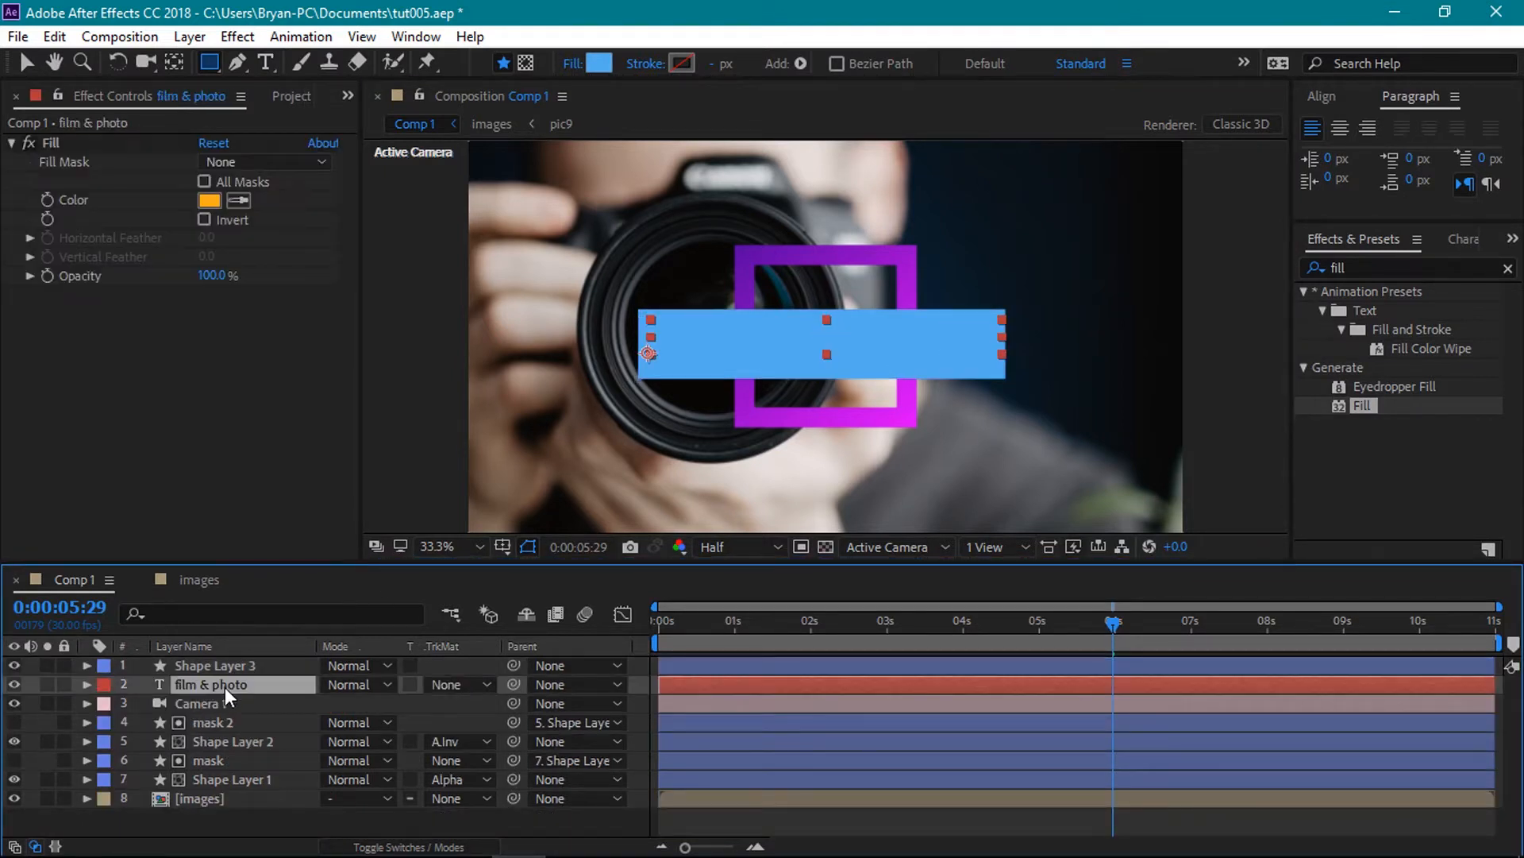
left_click(450, 684)
left_click(463, 740)
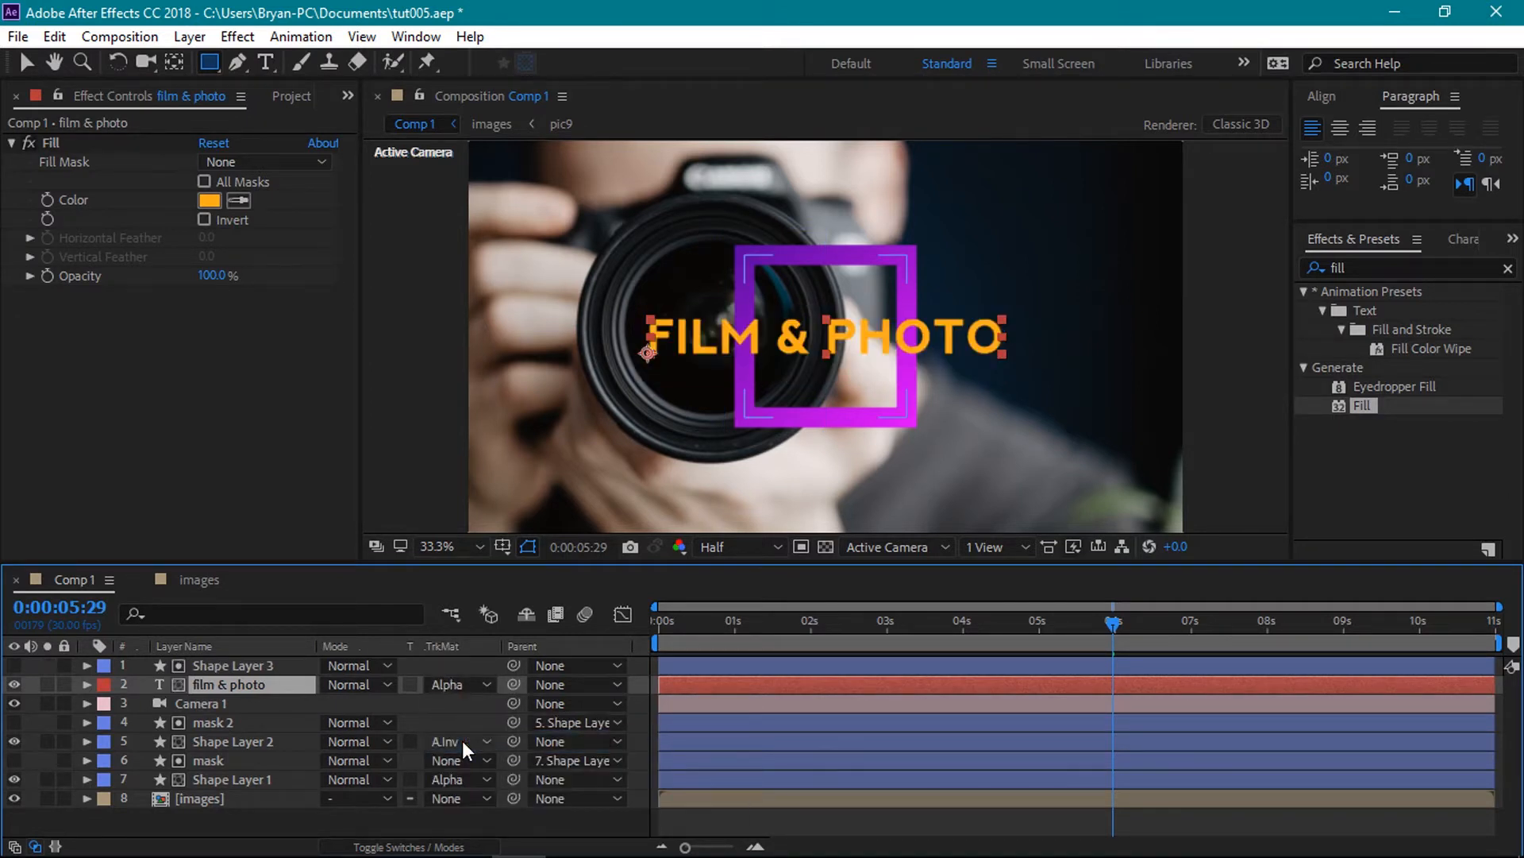
Keyframe Shape Layer 3's Scale at 0% at 0:00:06:00.
left_click_drag(1113, 622, 1189, 641)
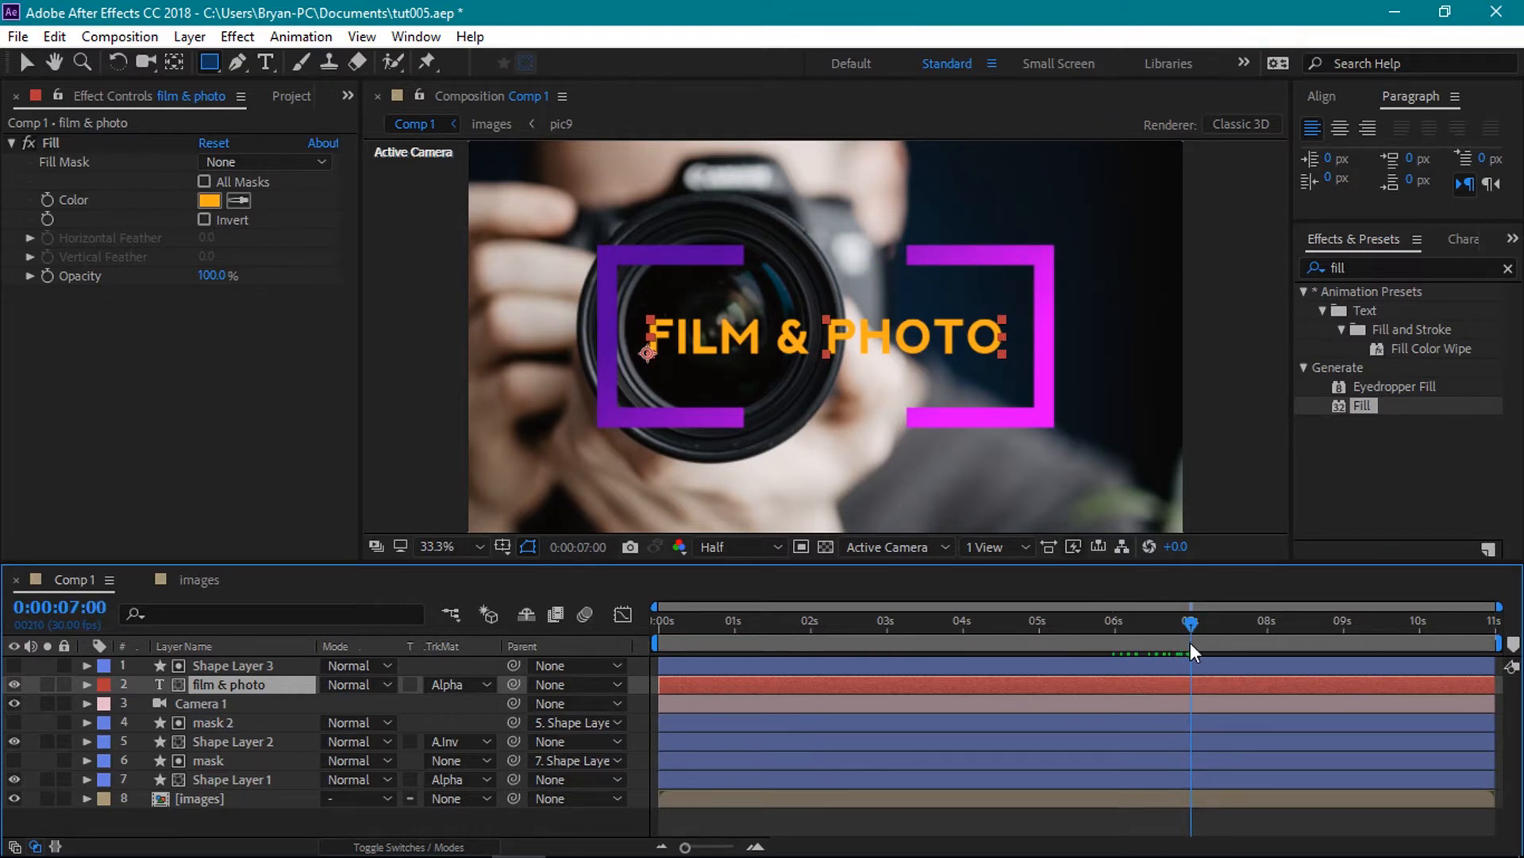
left_click_drag(1189, 641, 1114, 640)
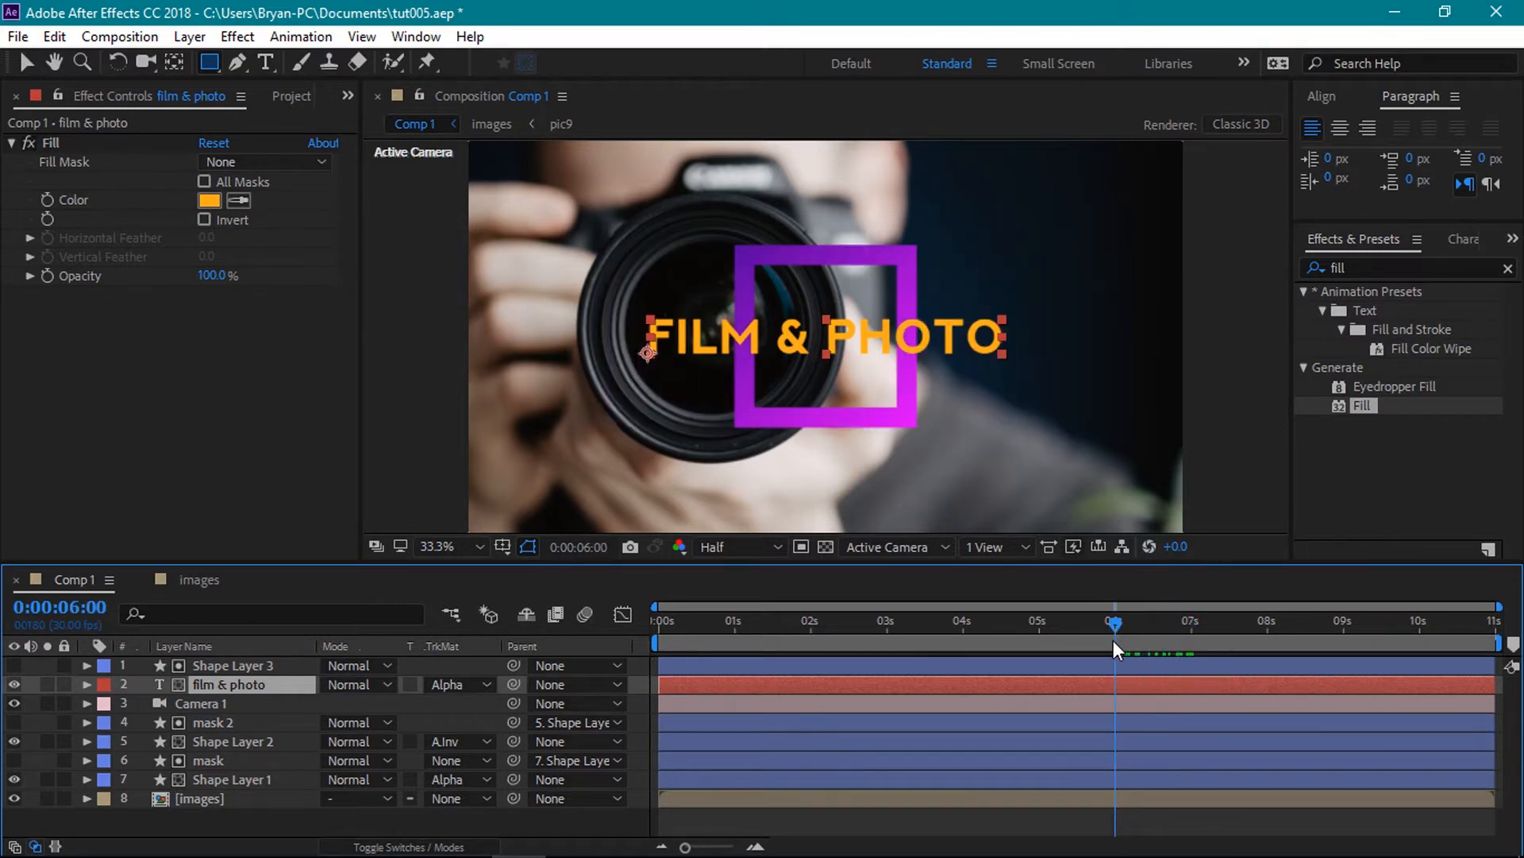
left_click(279, 667)
key("s")
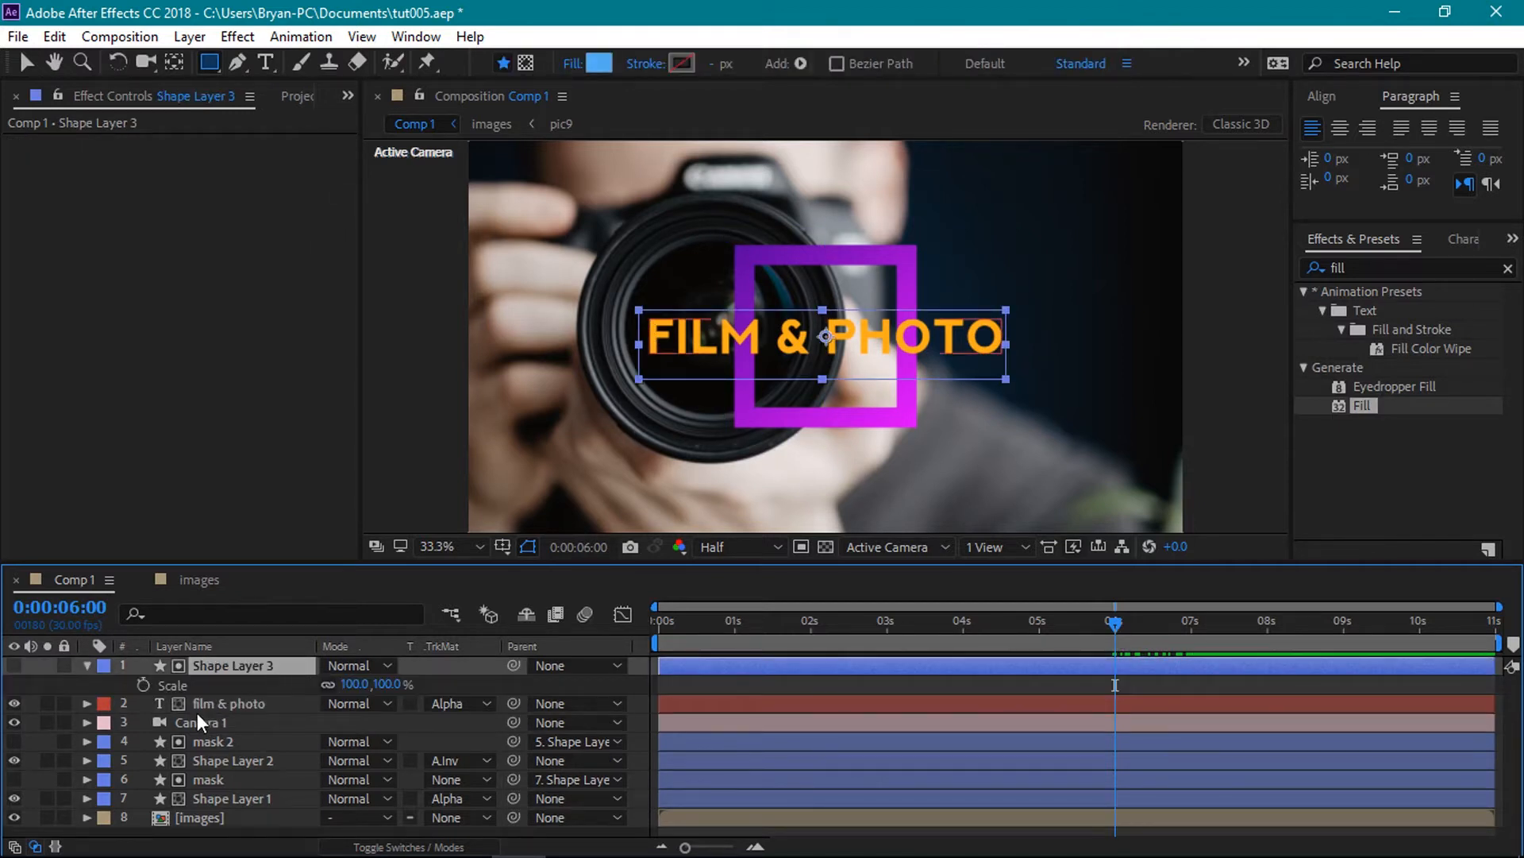
left_click(355, 685)
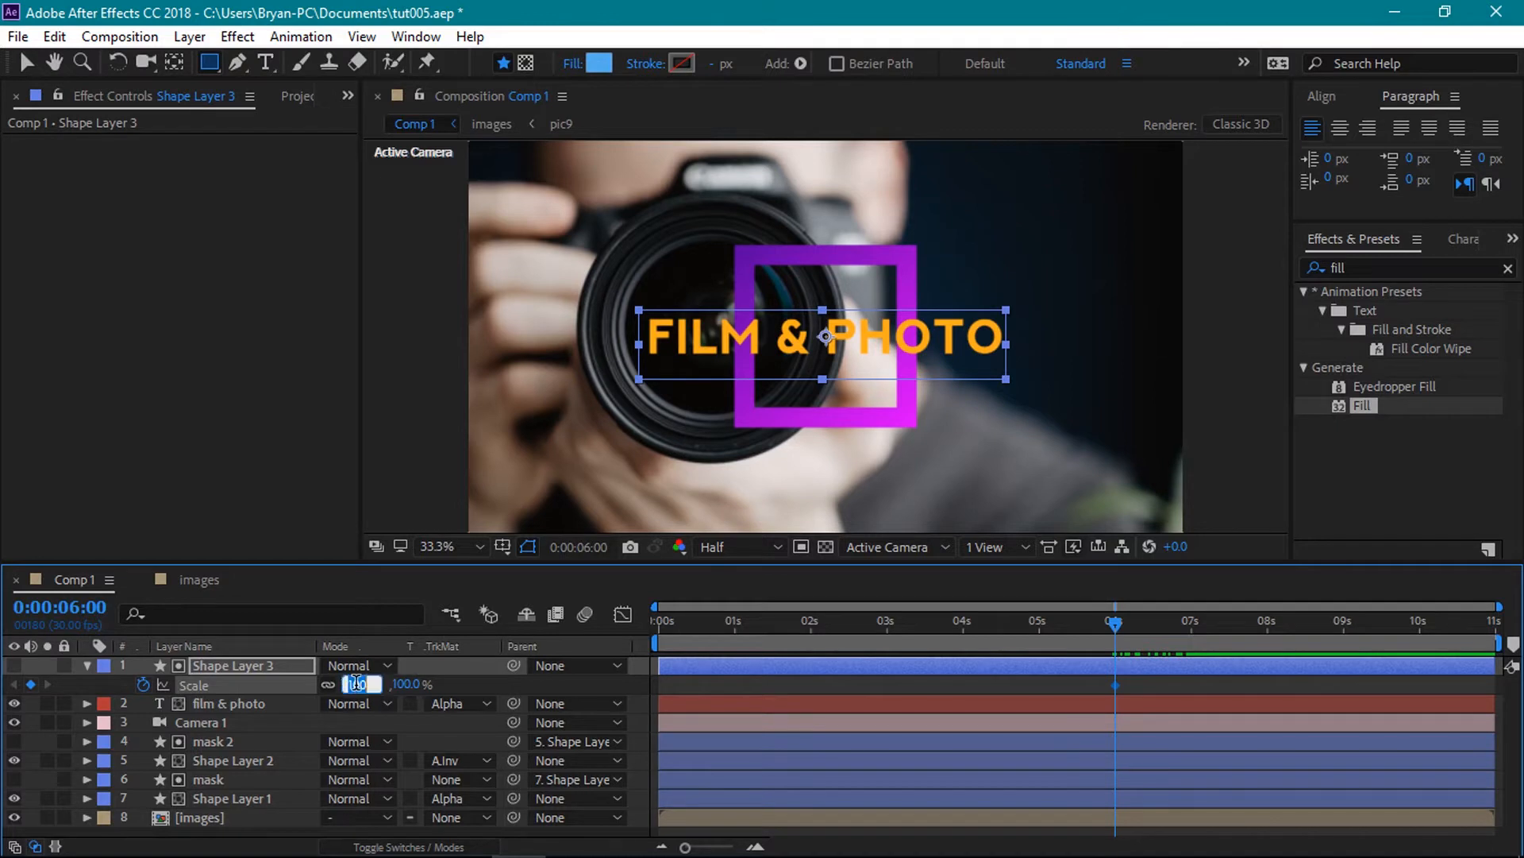
type("0")
key("Return")
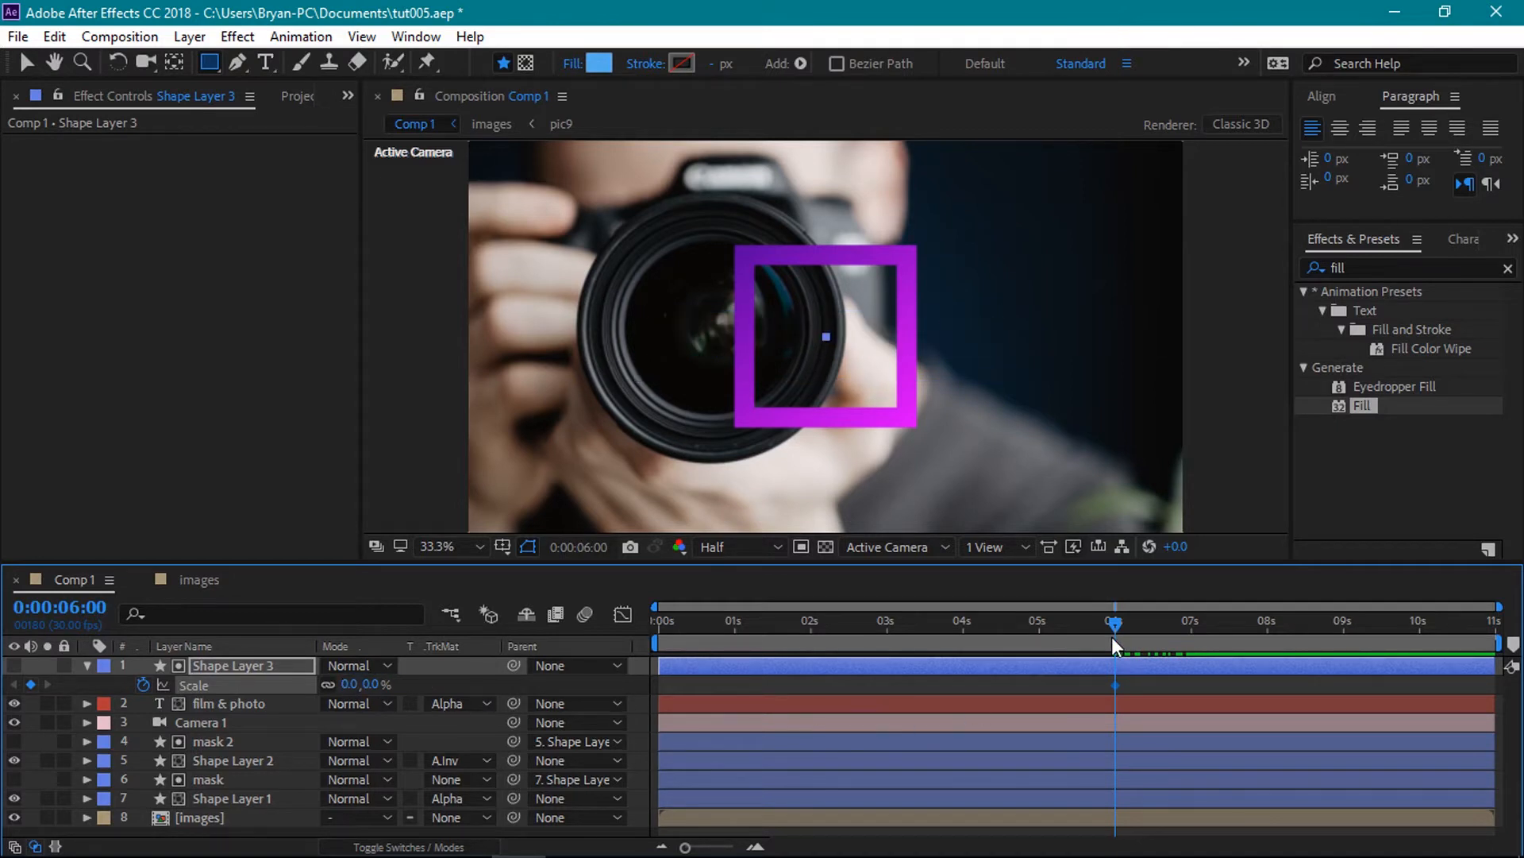
Keyframe Shape Layer 3's Scale at 100% at 0:00:07:00 and scrub through the text reveal.
left_click_drag(1119, 623, 1198, 641)
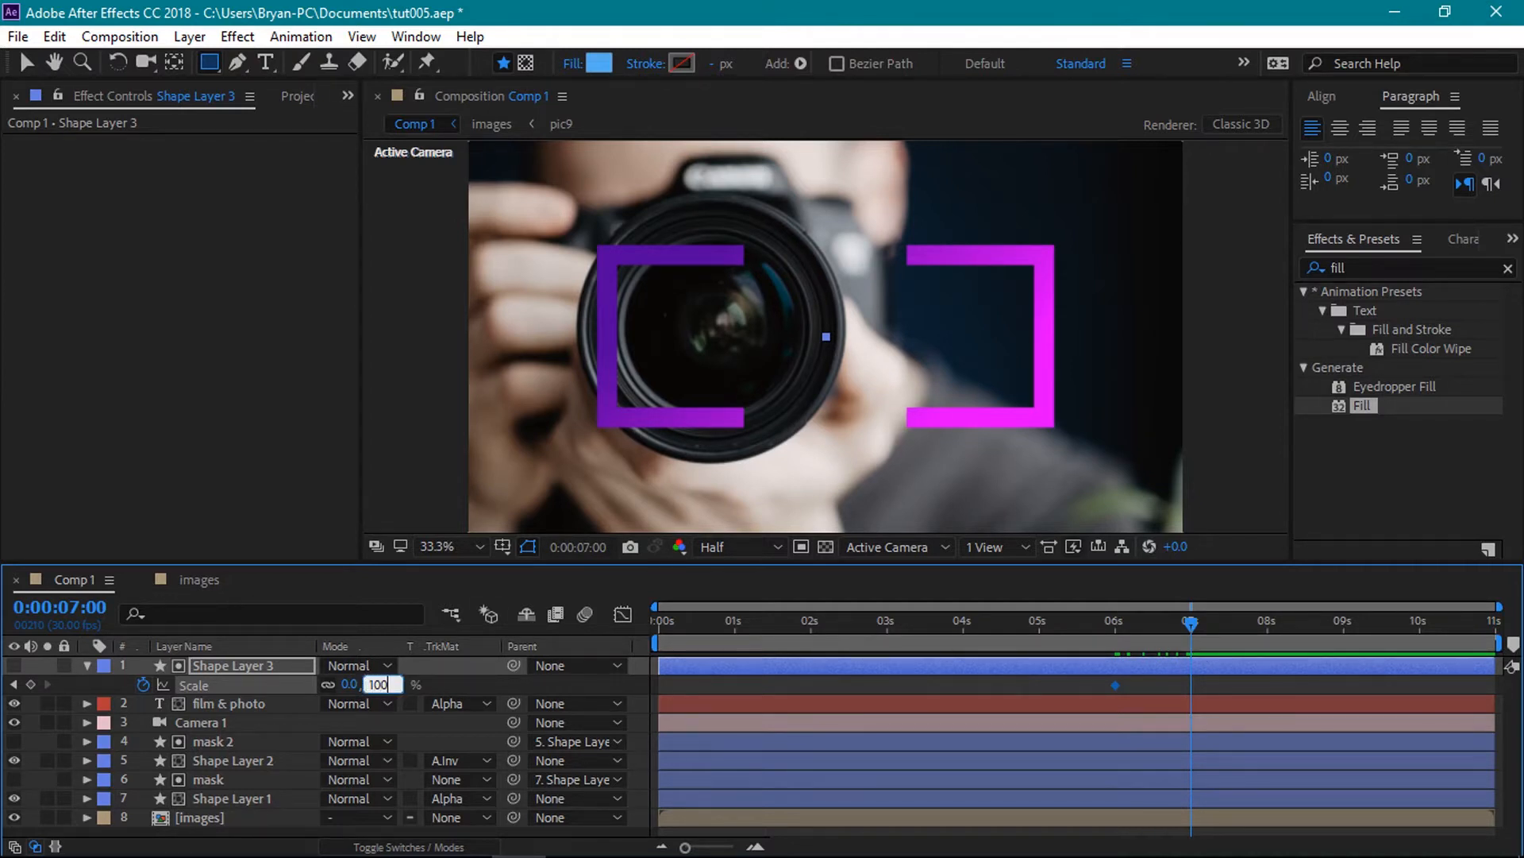
type("100")
key("Return")
left_click_drag(1190, 622, 1186, 668)
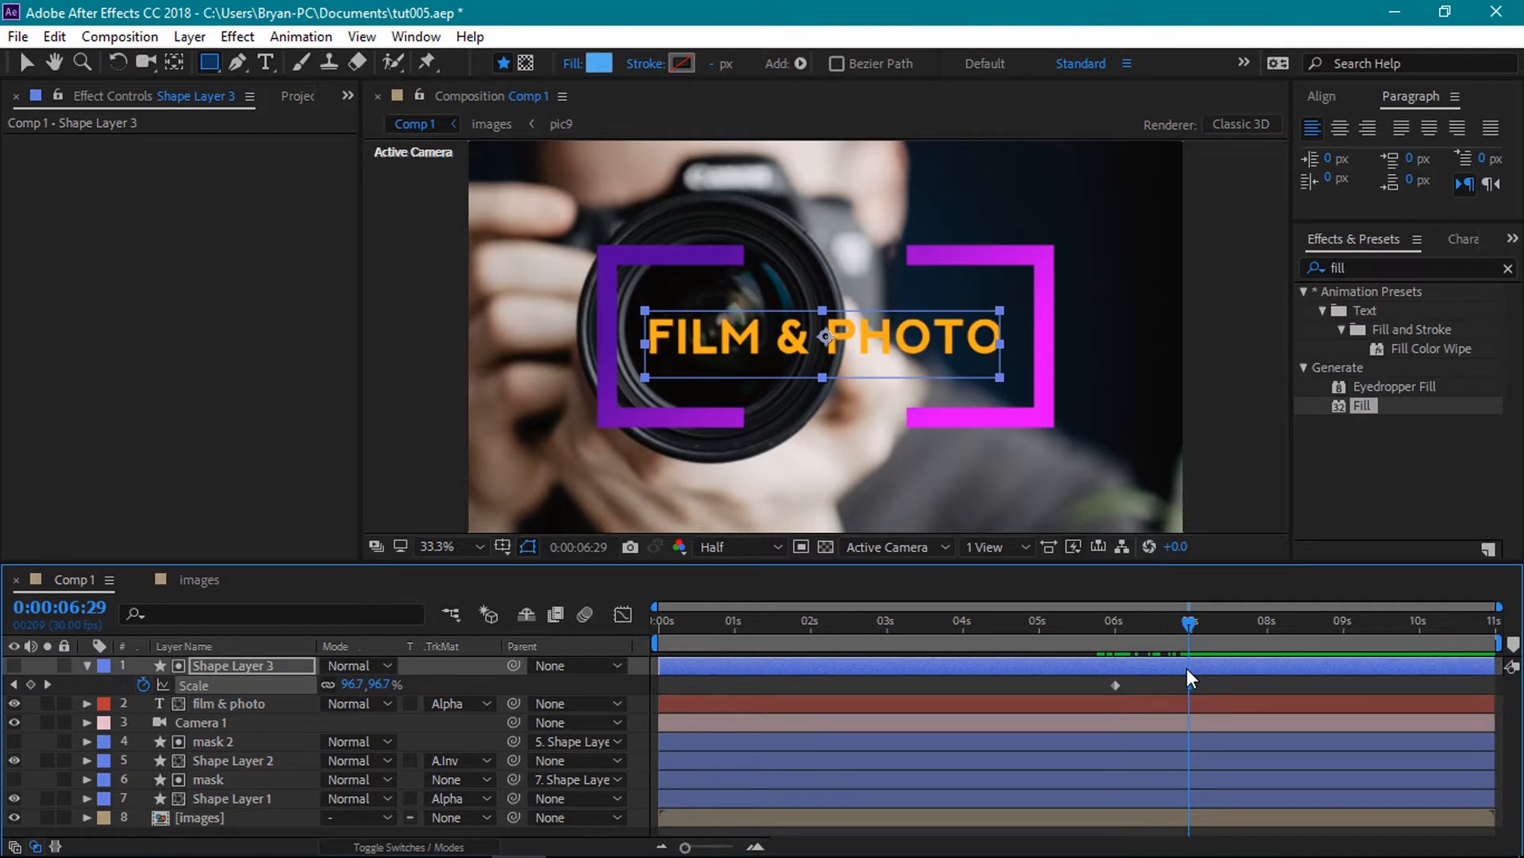
Move Shape Layer 3's anchor point to the middle of the rectangle's bottom edge.
left_click(170, 67)
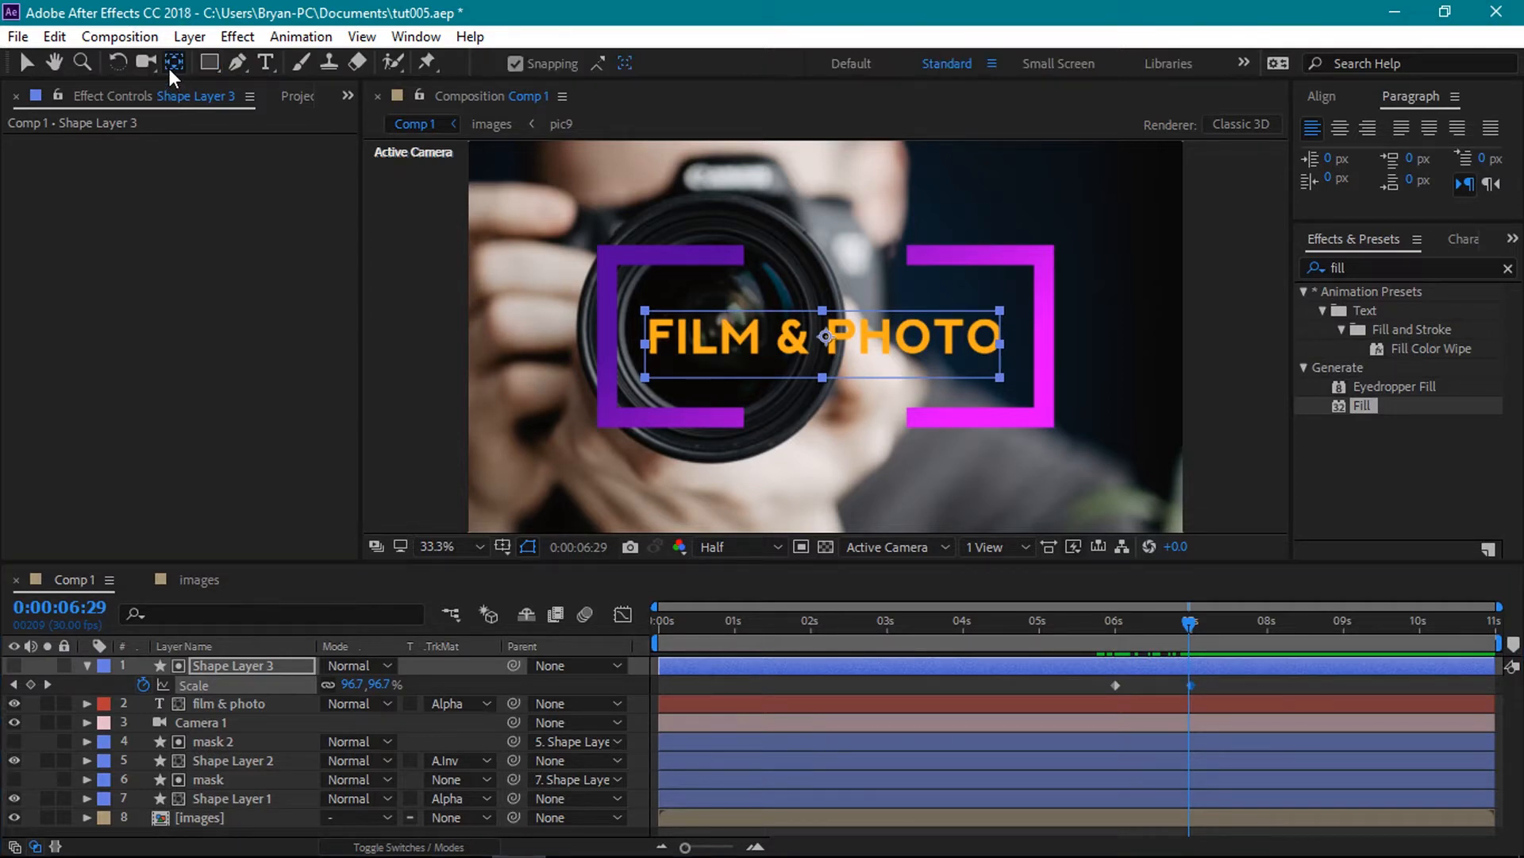
left_click(825, 367)
left_click_drag(826, 367, 824, 376)
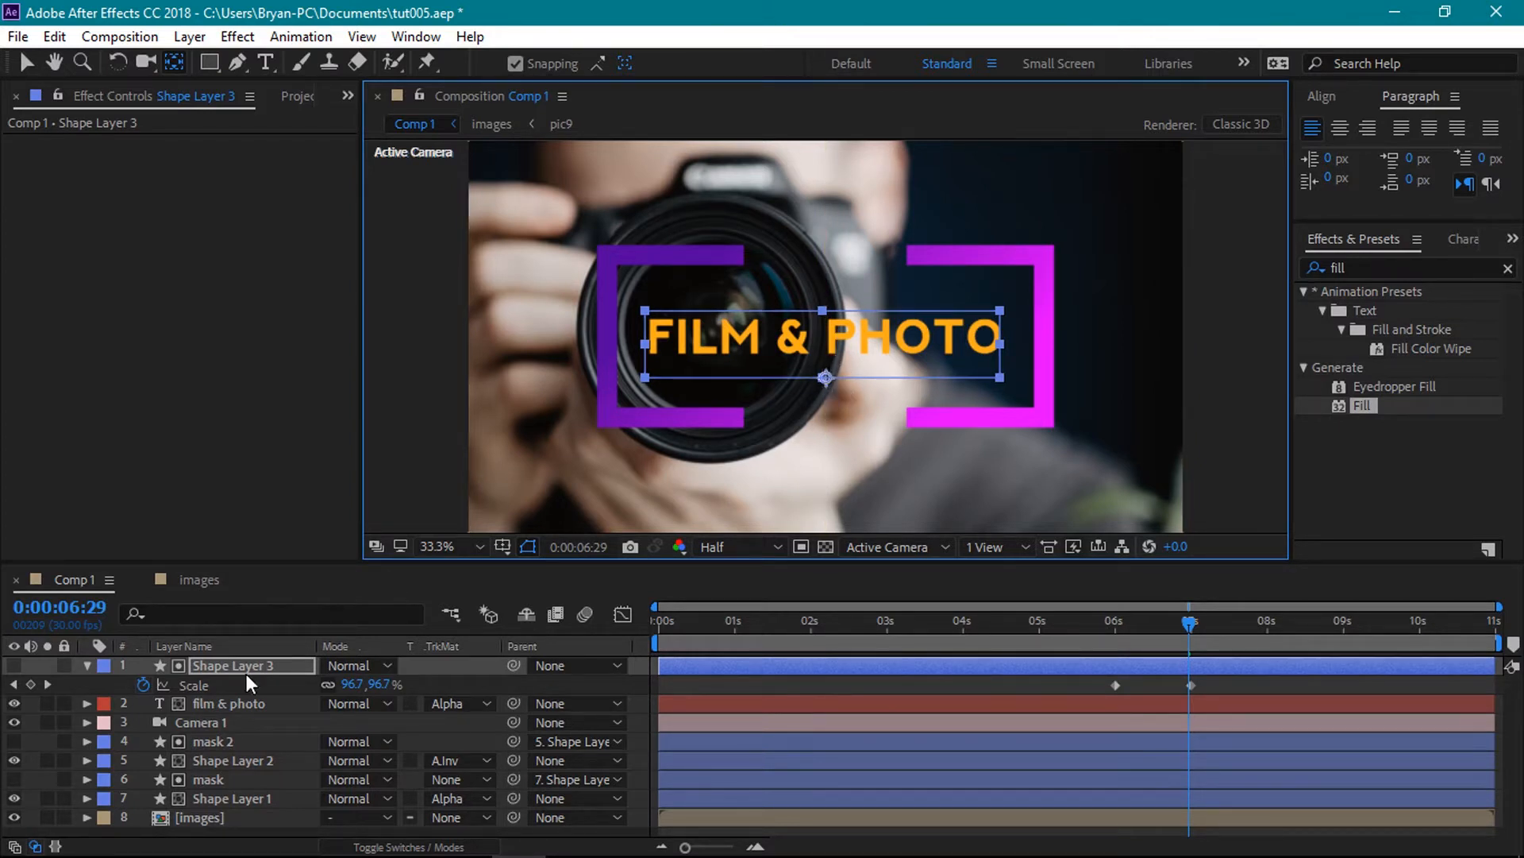
Scrub through the reveal and apply Easy Ease to both Scale keyframes of Shape Layer 3.
left_click_drag(1190, 623, 1108, 689)
right_click(1114, 686)
mouse_move(1150, 669)
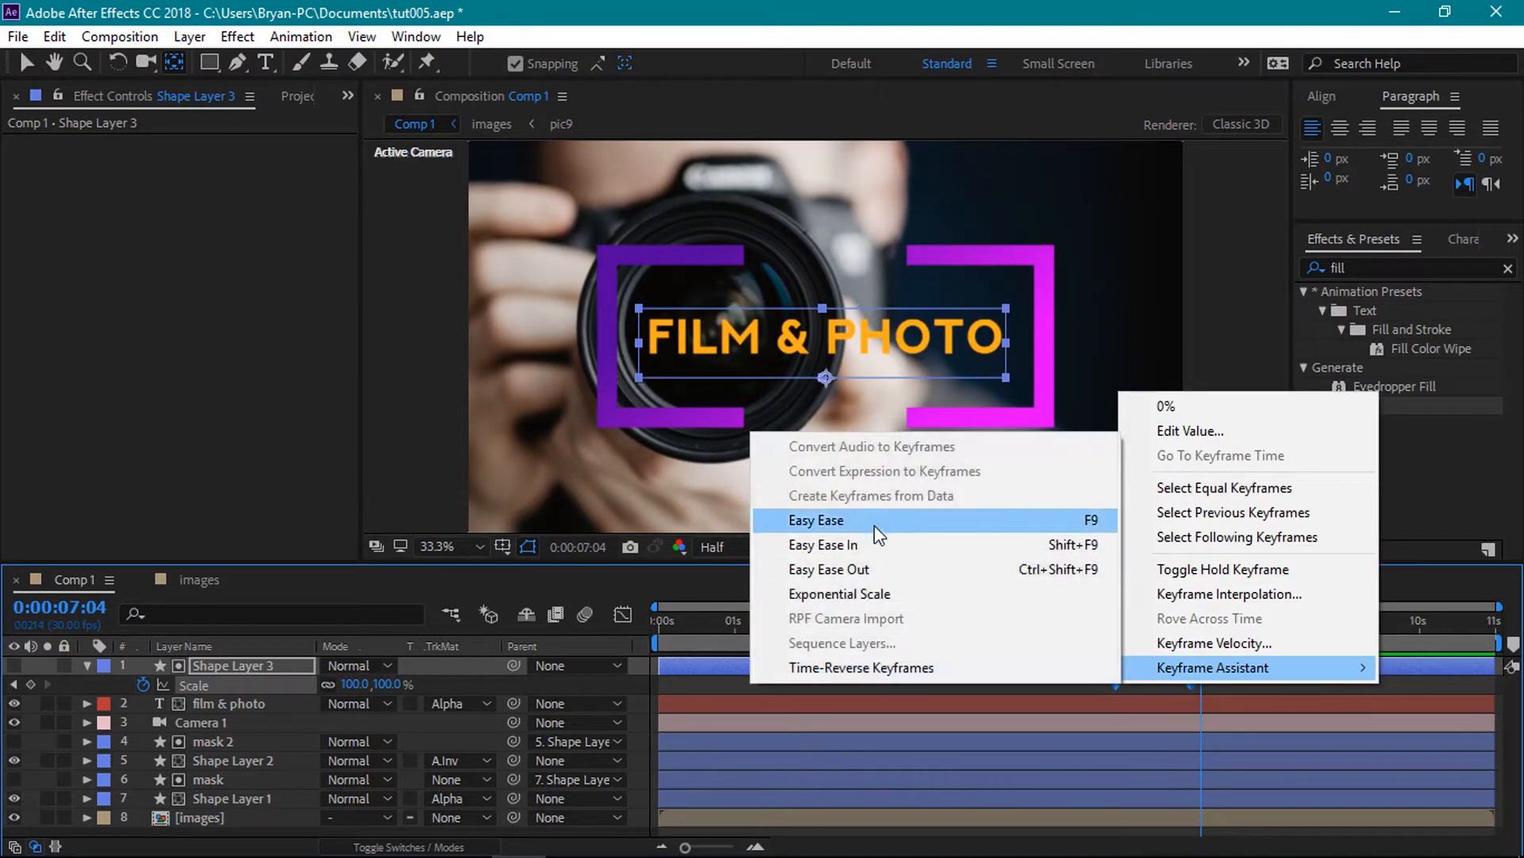
left_click(874, 520)
Reshape Shape Layer 3's Scale speed curve in the Graph Editor for a fast start and a long, smooth slowdown.
left_click(623, 614)
left_click_drag(1040, 754, 1147, 794)
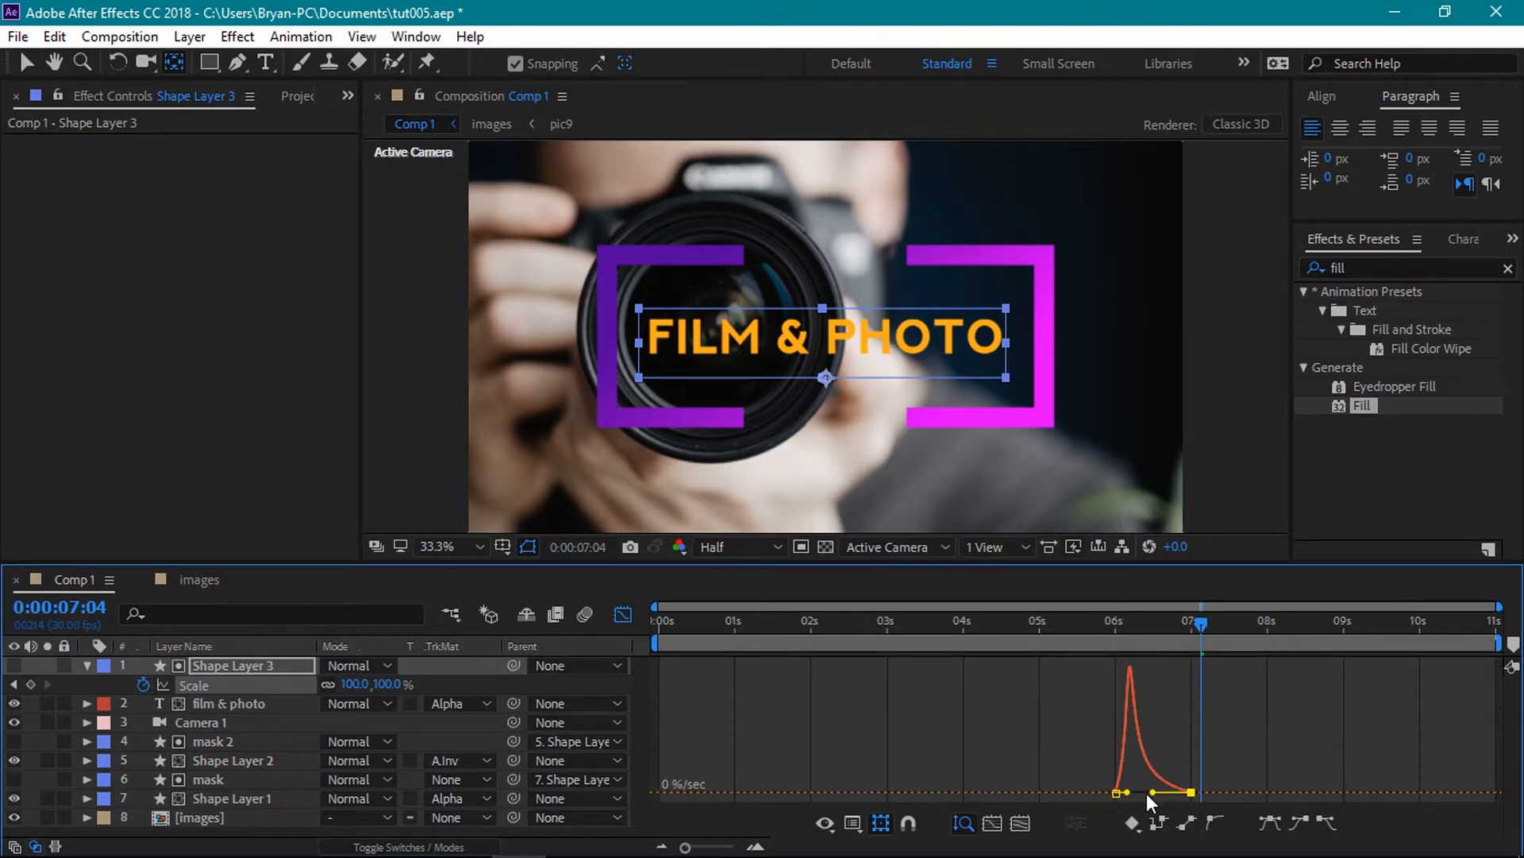
left_click(623, 618)
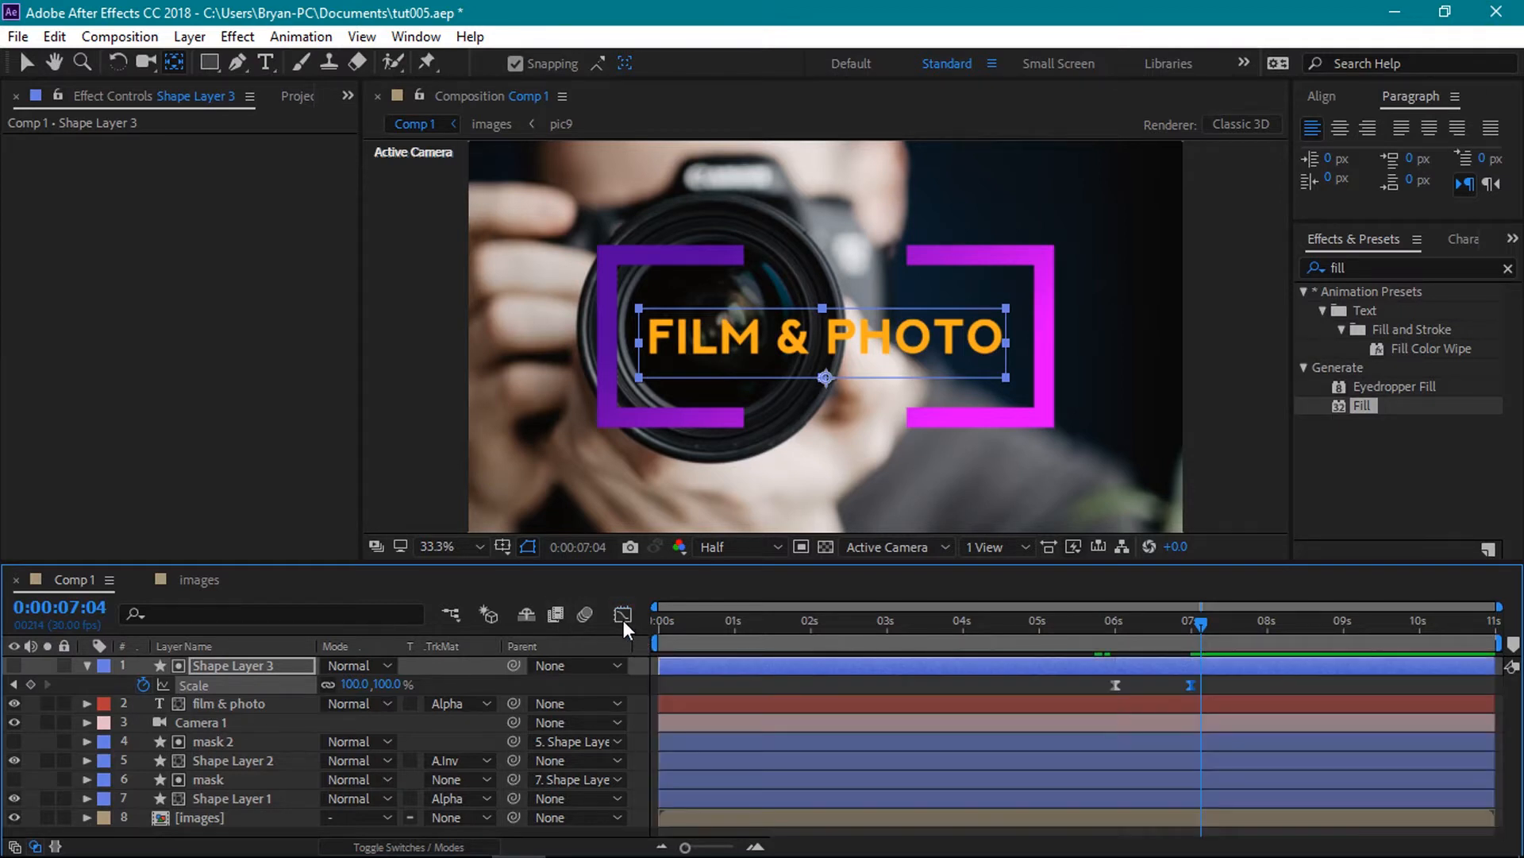
Preview the square split and title reveal from about 0:00:05:14, and collapse and deselect Shape Layer 3.
left_click_drag(1199, 622, 1094, 636)
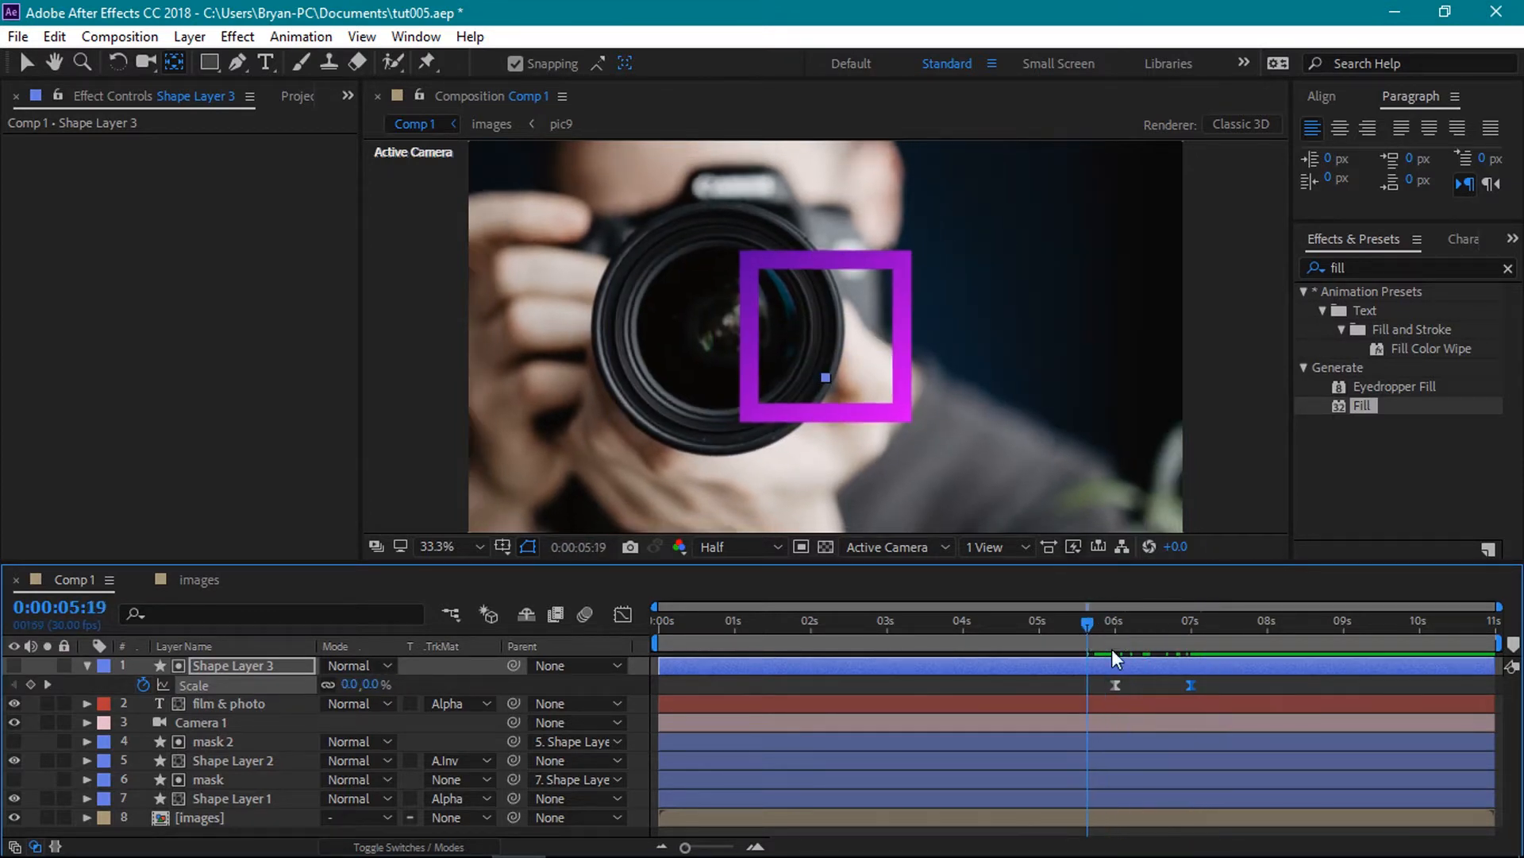
key("space")
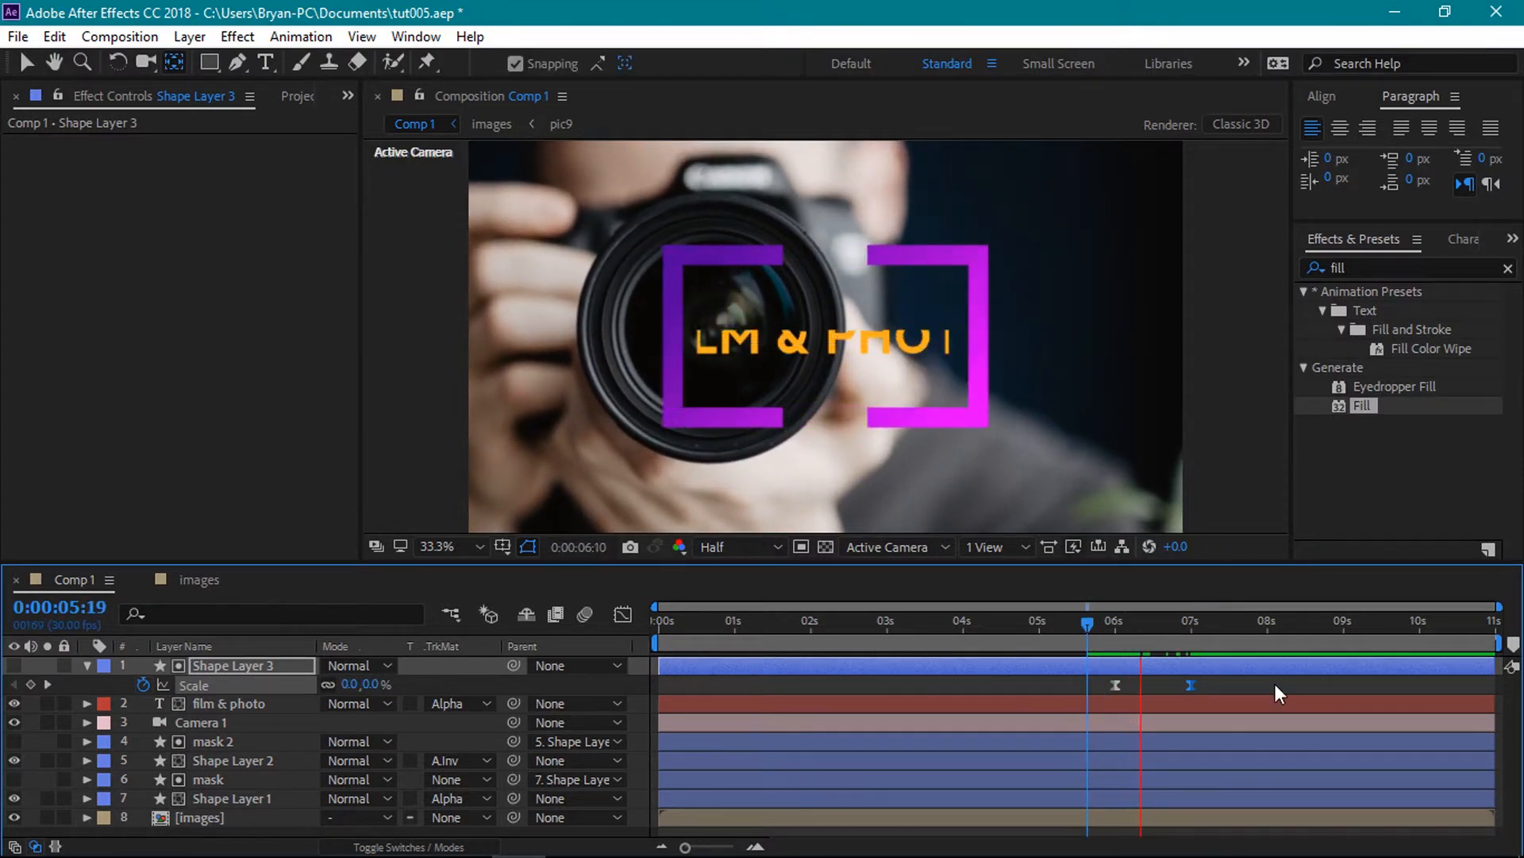
mouse_move(1088, 622)
left_mouse_down()
mouse_move(1189, 649)
mouse_move(1075, 648)
left_mouse_up()
key("space")
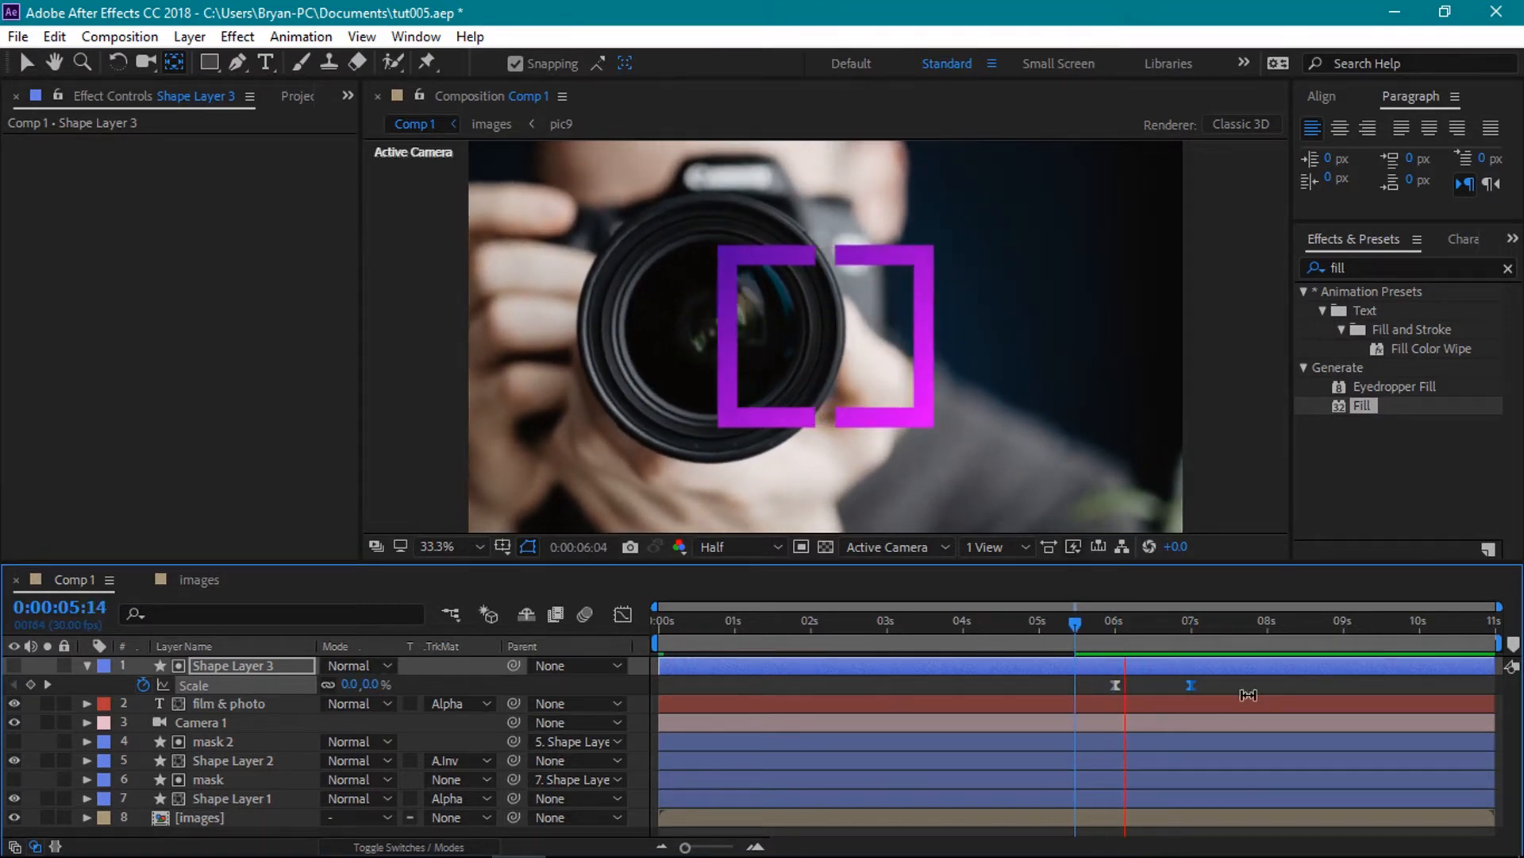
left_click_drag(1072, 622, 1197, 642)
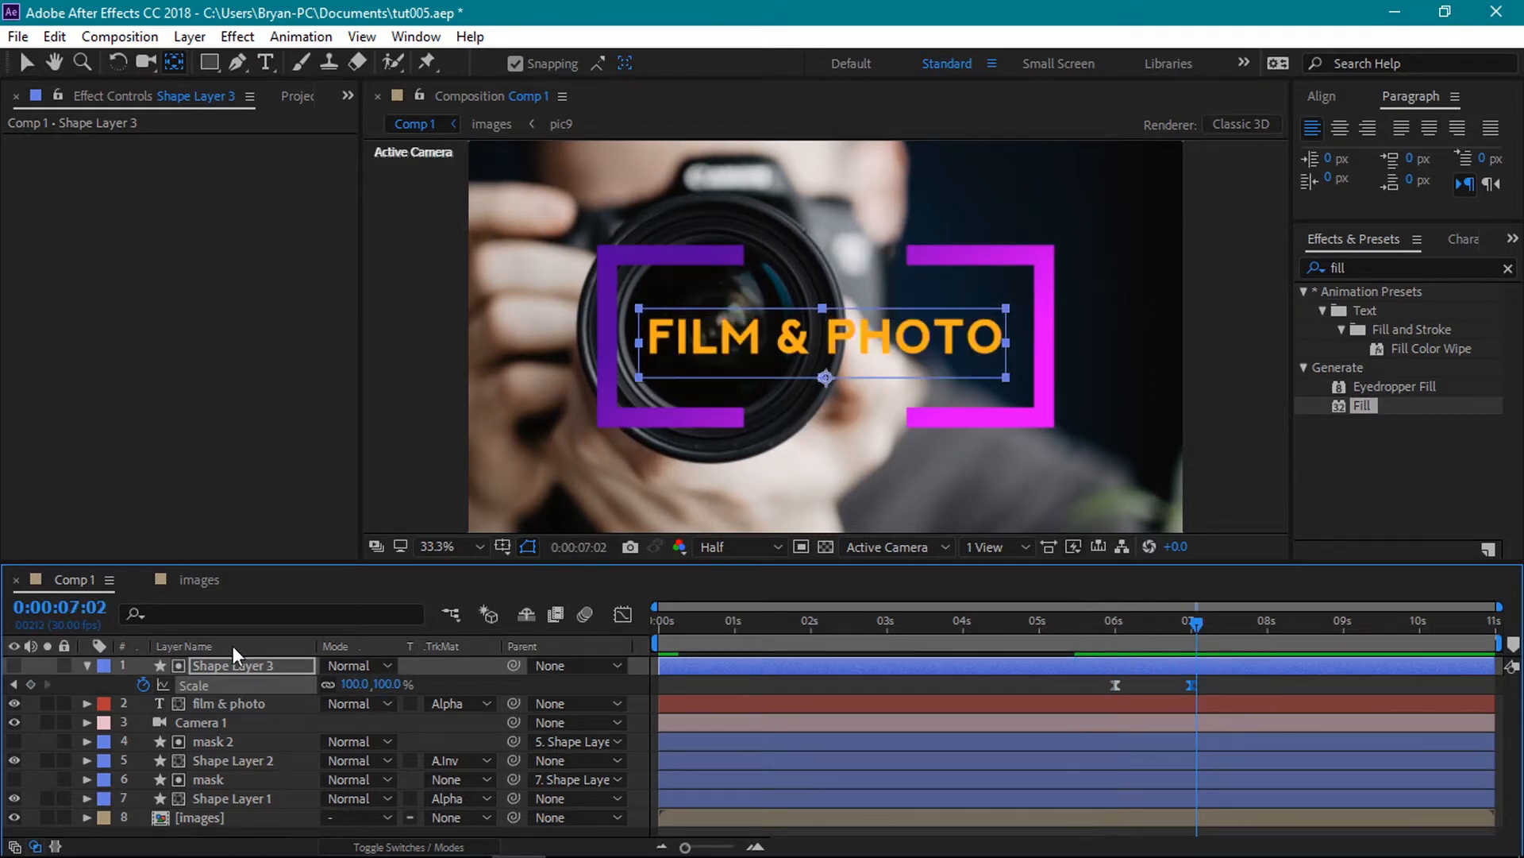
left_click(87, 664)
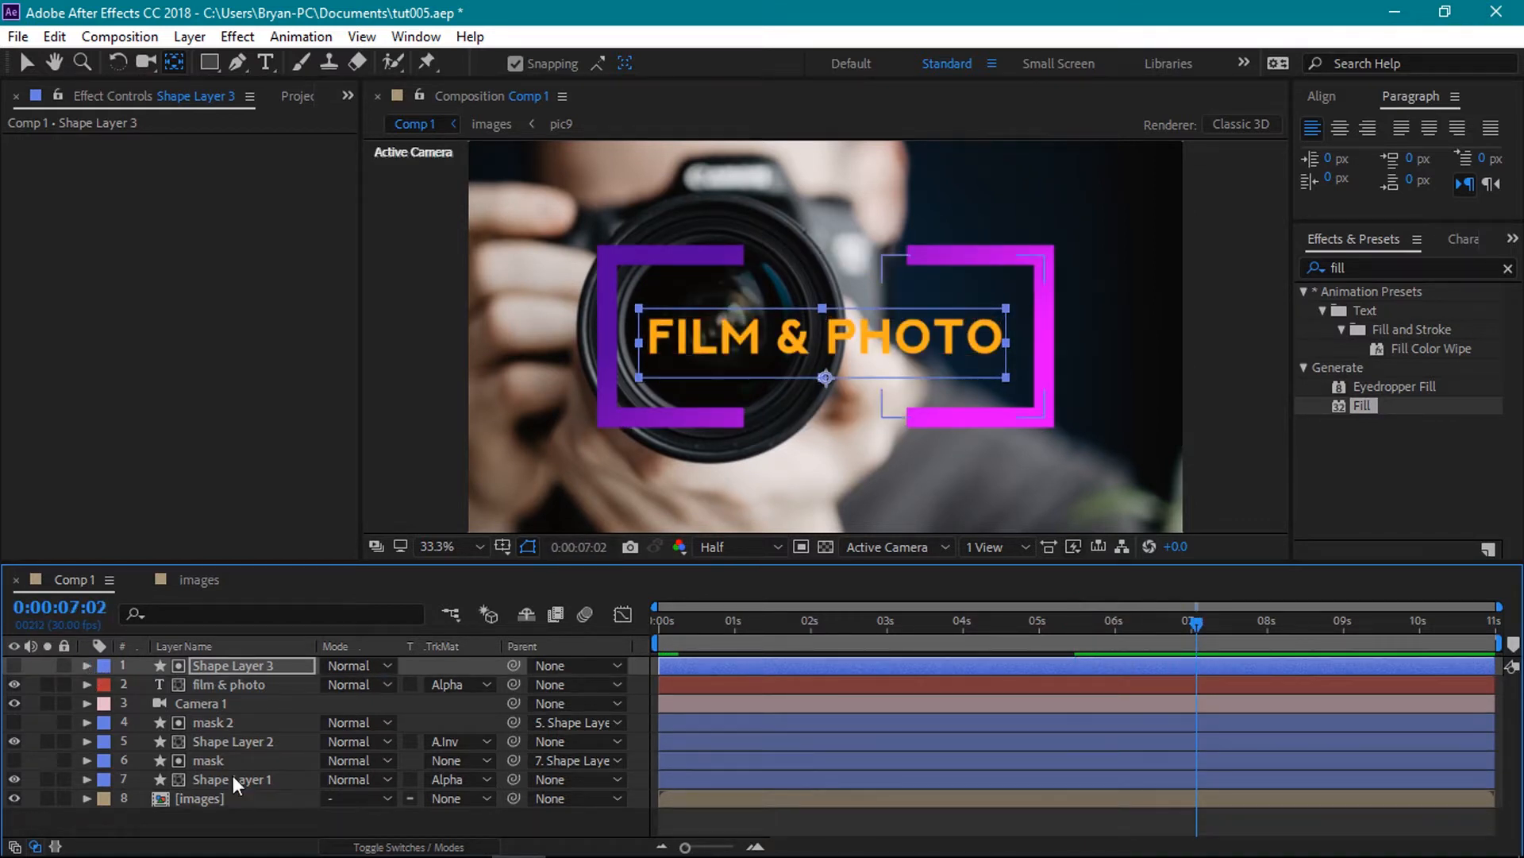
left_click(282, 820)
Create a 1920 x 1080 px yellow solid named "displacement map" at the top of Comp 1 and hide it.
left_click_drag(1241, 627, 1280, 622)
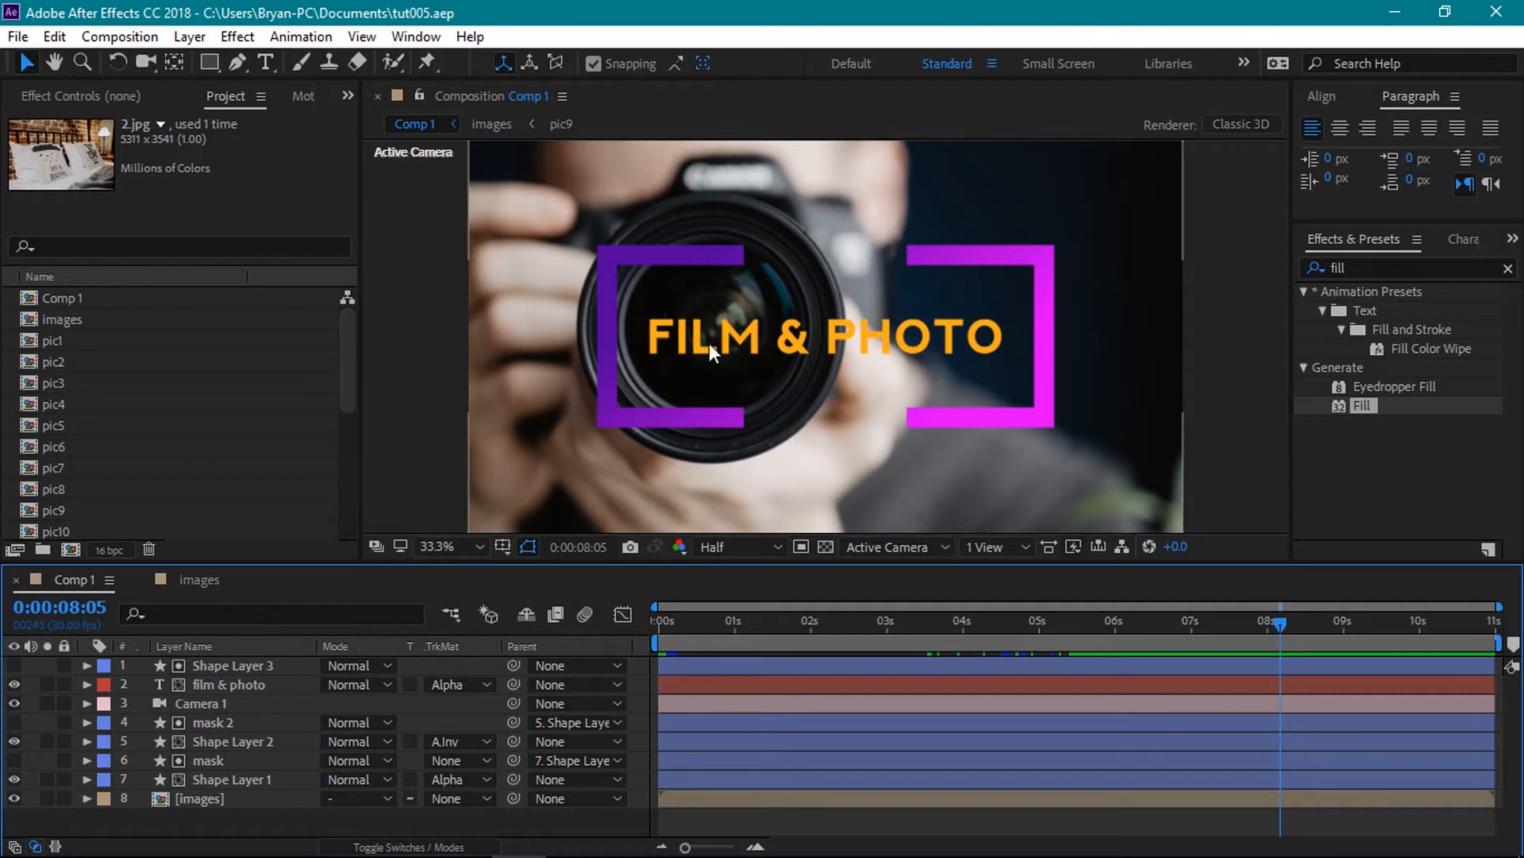
right_click(203, 818)
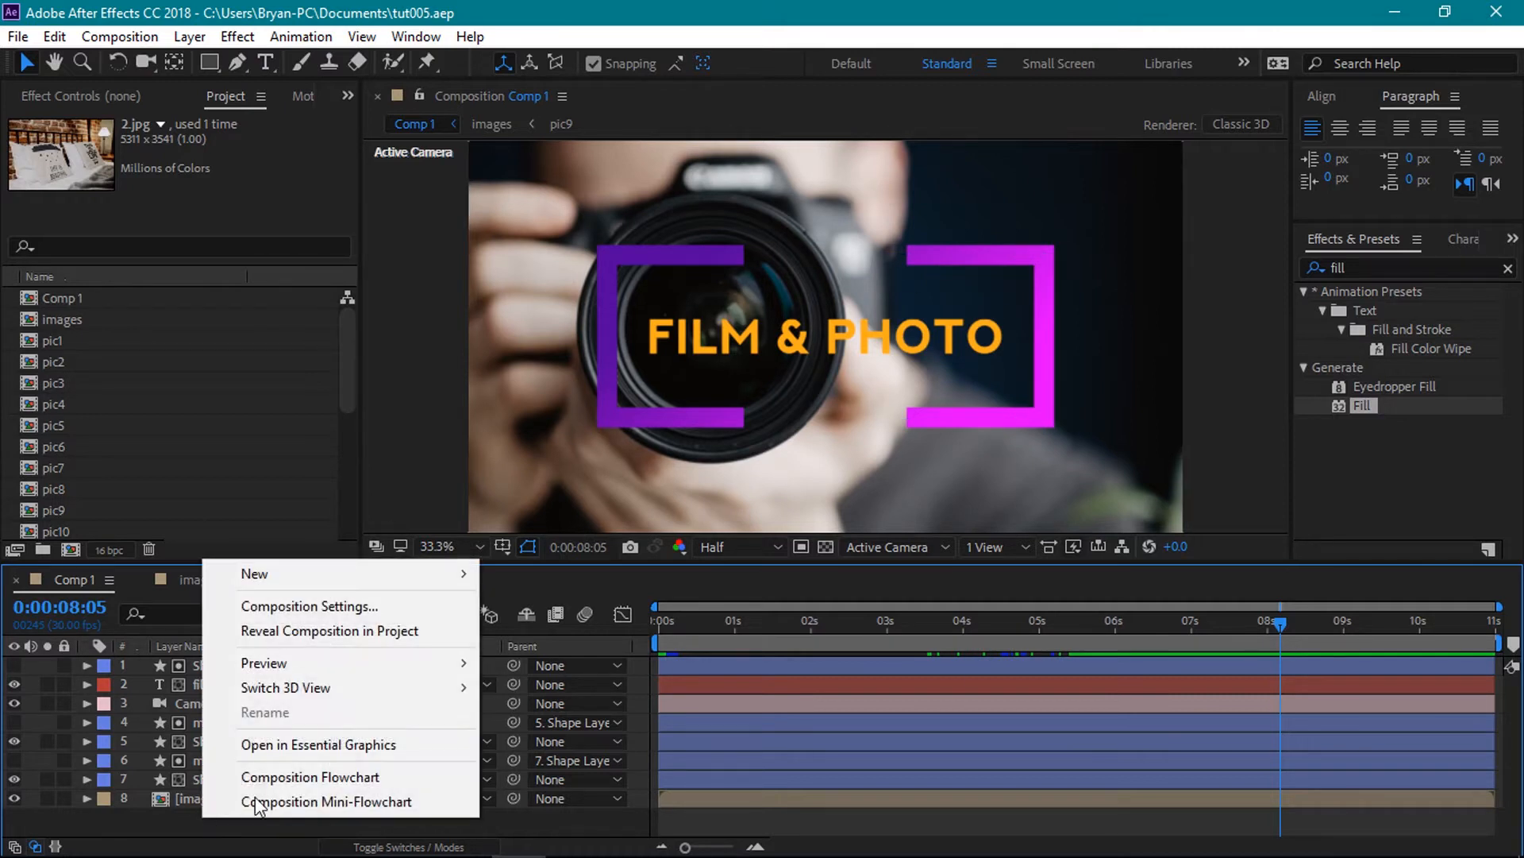
mouse_move(393, 570)
left_click(584, 641)
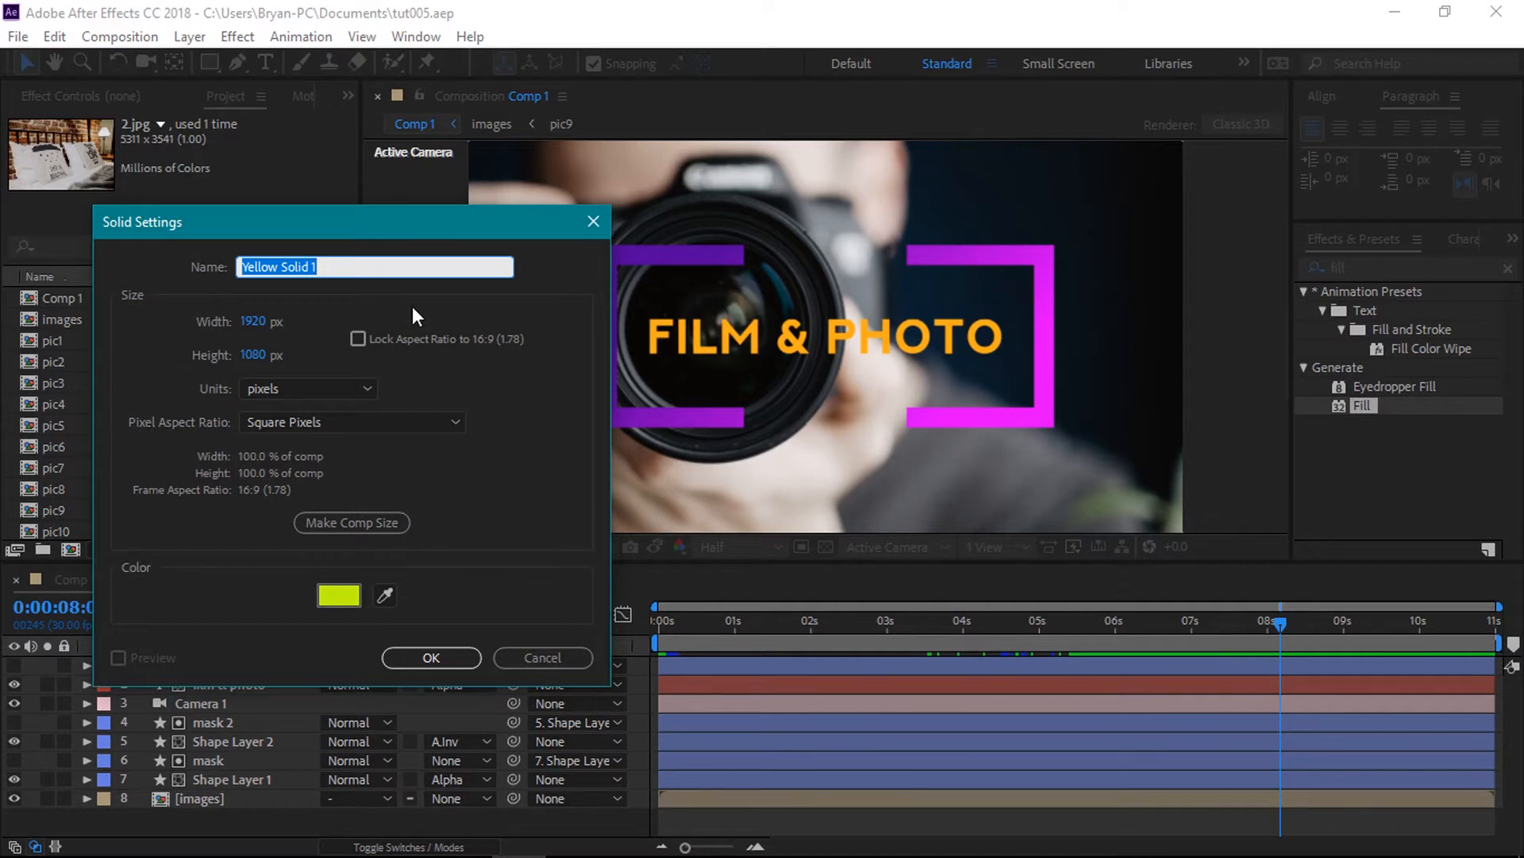
type("displacement ma")
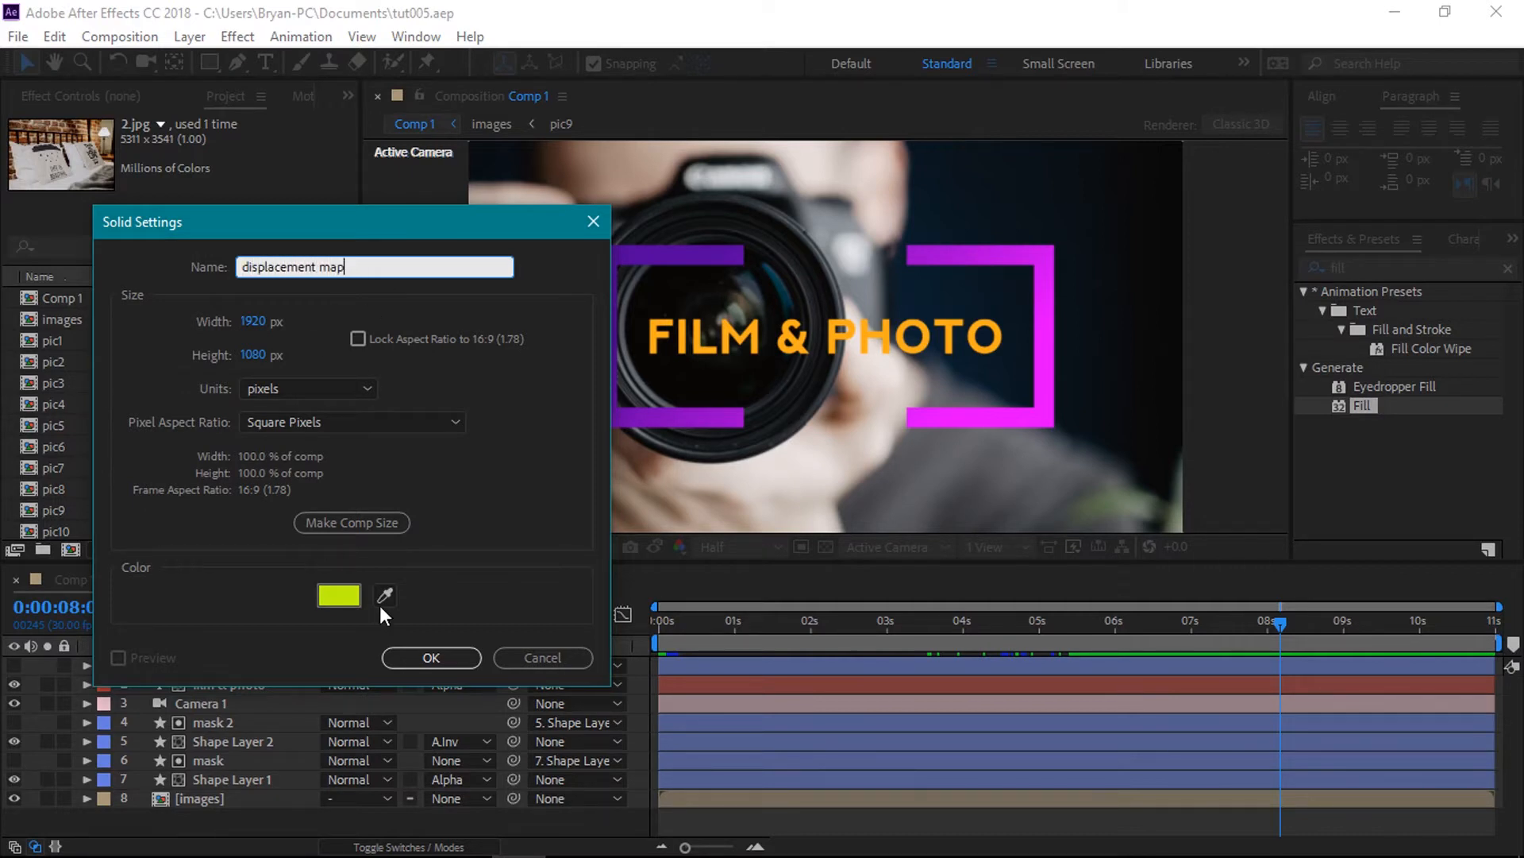
type("p")
left_click(441, 654)
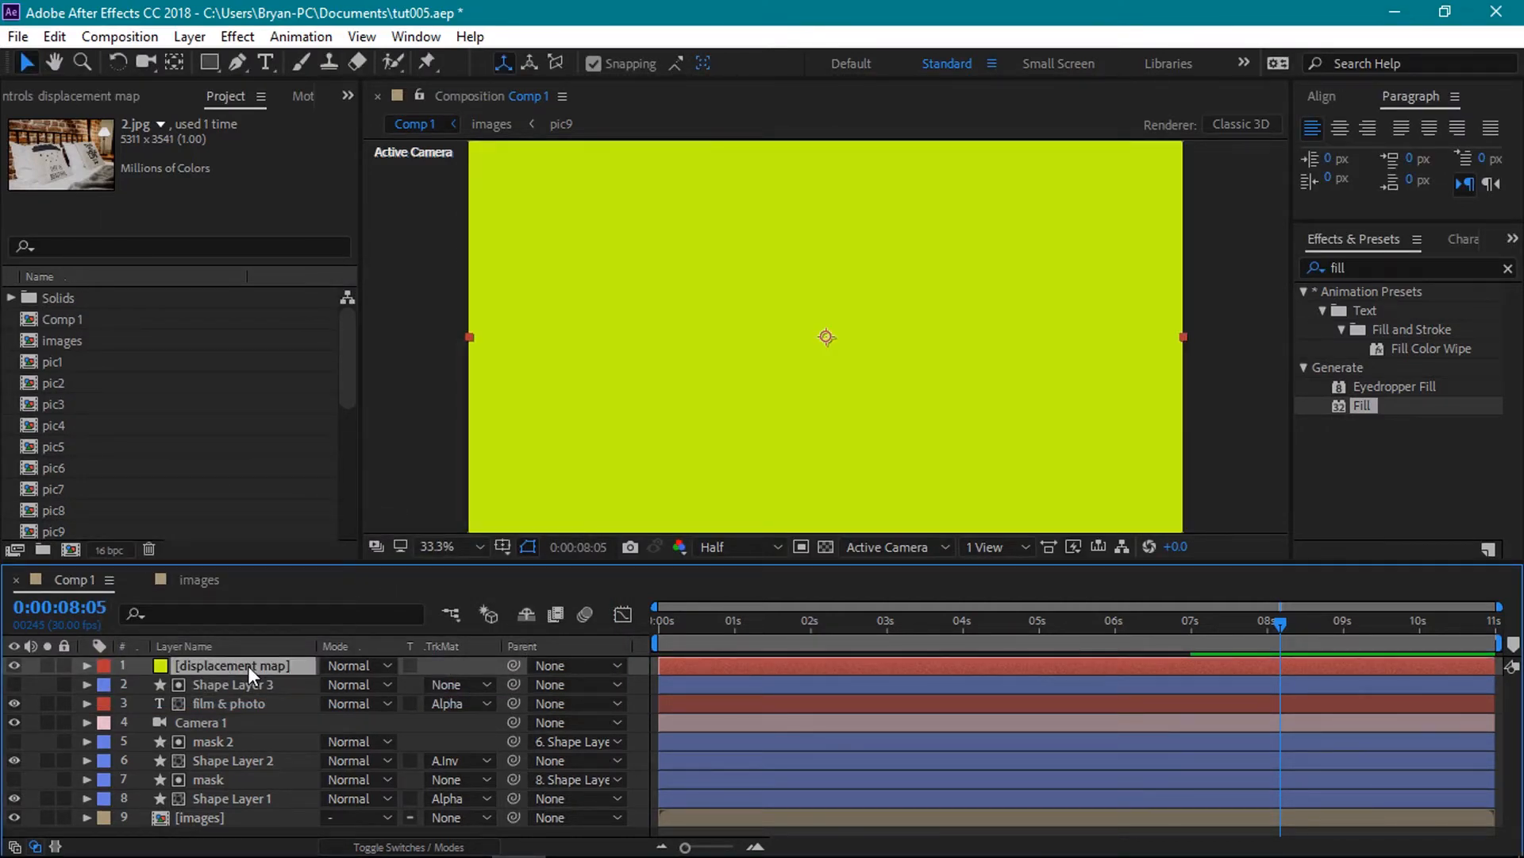
left_click(14, 665)
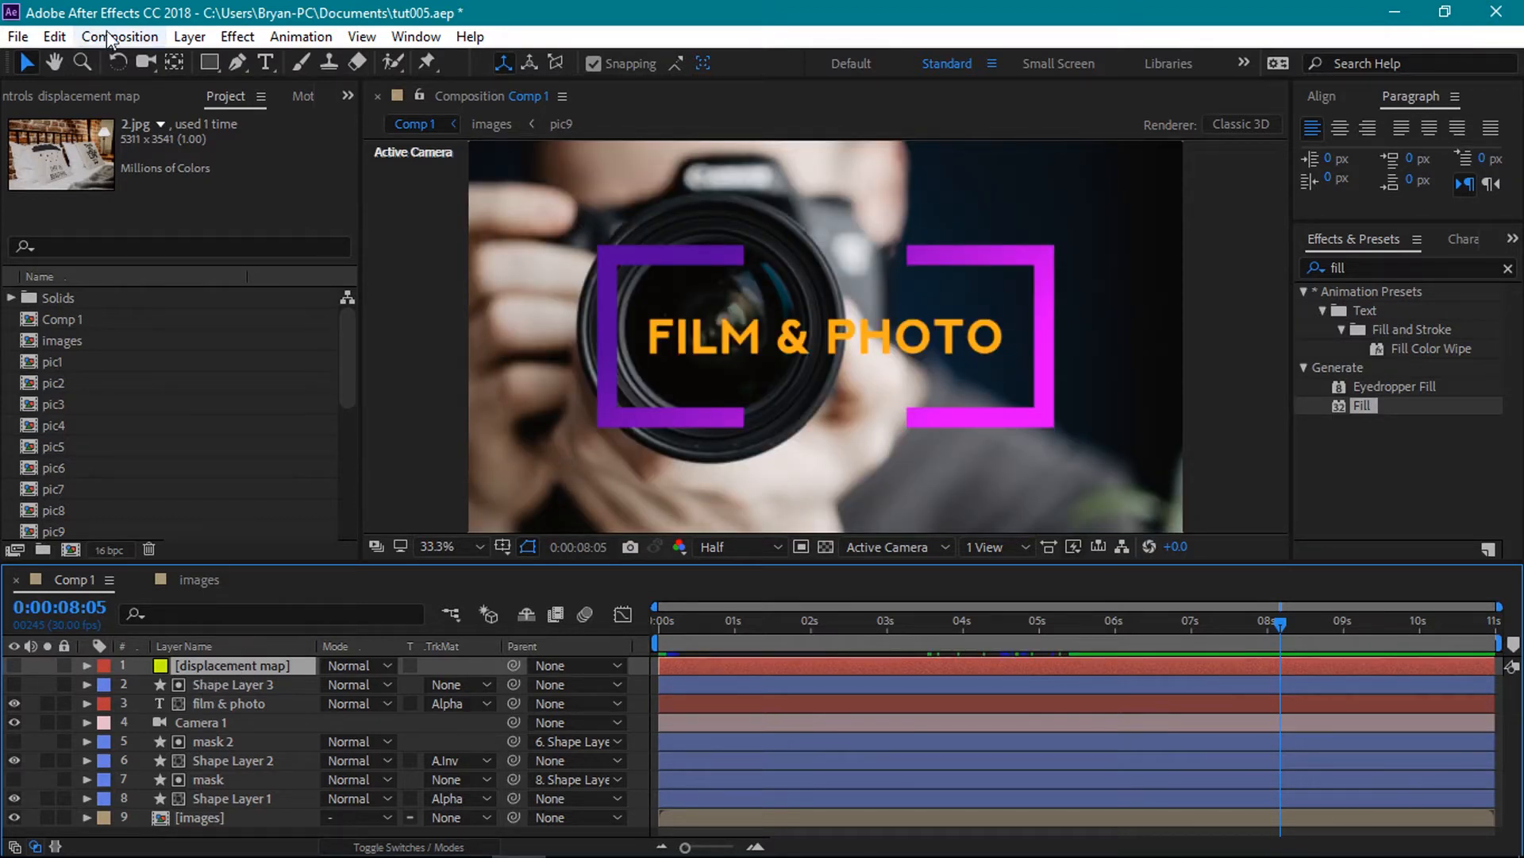
Draw 25 thin horizontal rectangular masks of varied lengths scattered across the displacement map solid, and collapse its mask list.
left_click(211, 64)
left_click_drag(551, 214, 800, 240)
left_click_drag(878, 286, 1092, 308)
left_click_drag(514, 316, 767, 319)
mouse_move(556, 366)
left_mouse_down()
mouse_move(875, 370)
mouse_move(1107, 423)
left_mouse_up()
left_click_drag(498, 473, 830, 476)
left_click_drag(485, 422, 645, 424)
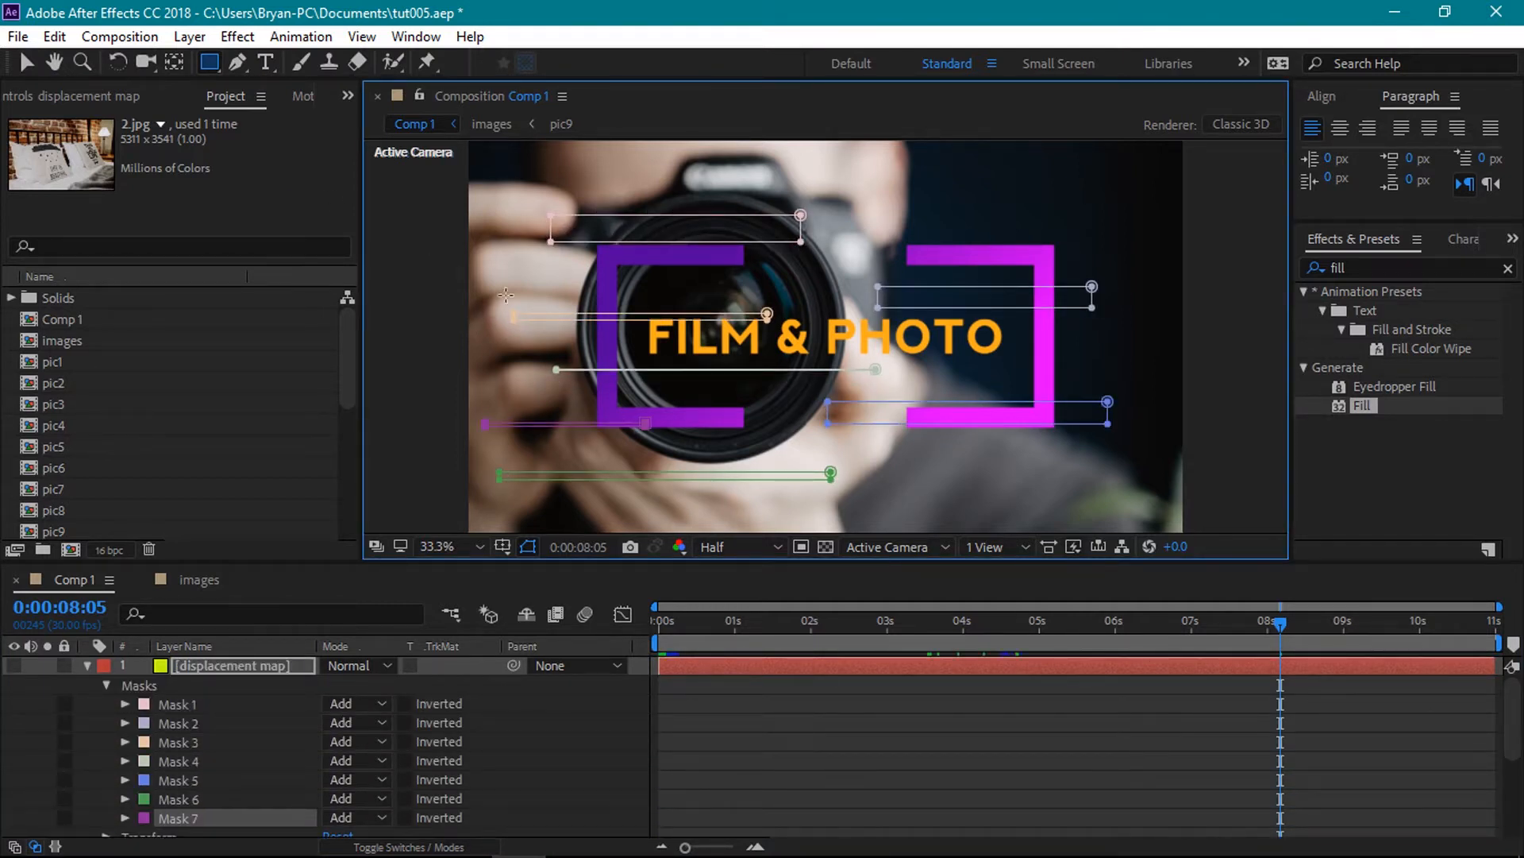
left_click_drag(504, 274, 831, 279)
left_click_drag(868, 194, 1105, 199)
left_click_drag(880, 238, 1114, 258)
left_click_drag(941, 349, 1098, 352)
left_click_drag(820, 329, 1042, 335)
mouse_move(726, 340)
left_mouse_down()
mouse_move(556, 344)
mouse_move(670, 352)
left_mouse_up()
left_click_drag(665, 297, 855, 299)
left_click_drag(752, 171, 760, 170)
left_click_drag(665, 177, 777, 178)
left_click_drag(855, 451, 1103, 463)
mouse_move(616, 447)
left_mouse_down()
mouse_move(818, 453)
mouse_move(1065, 506)
left_mouse_up()
left_click_drag(736, 383, 508, 404)
left_click_drag(854, 215, 1130, 220)
left_click_drag(1064, 332, 1157, 340)
left_click_drag(1098, 482, 1165, 489)
left_click_drag(942, 169, 1064, 178)
left_click_drag(544, 176, 635, 185)
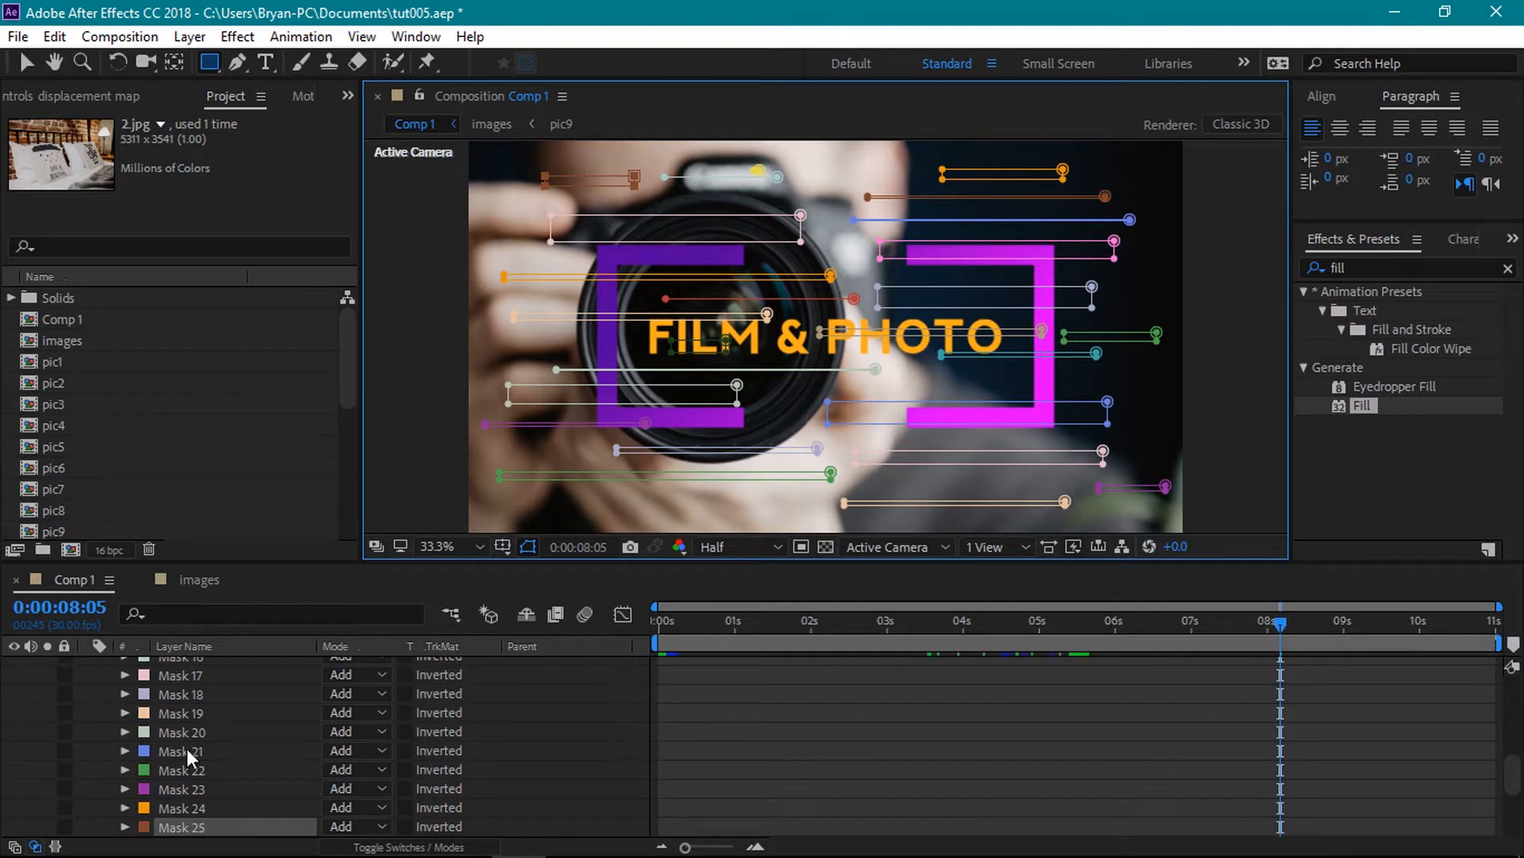
left_click_drag(1512, 778, 1490, 685)
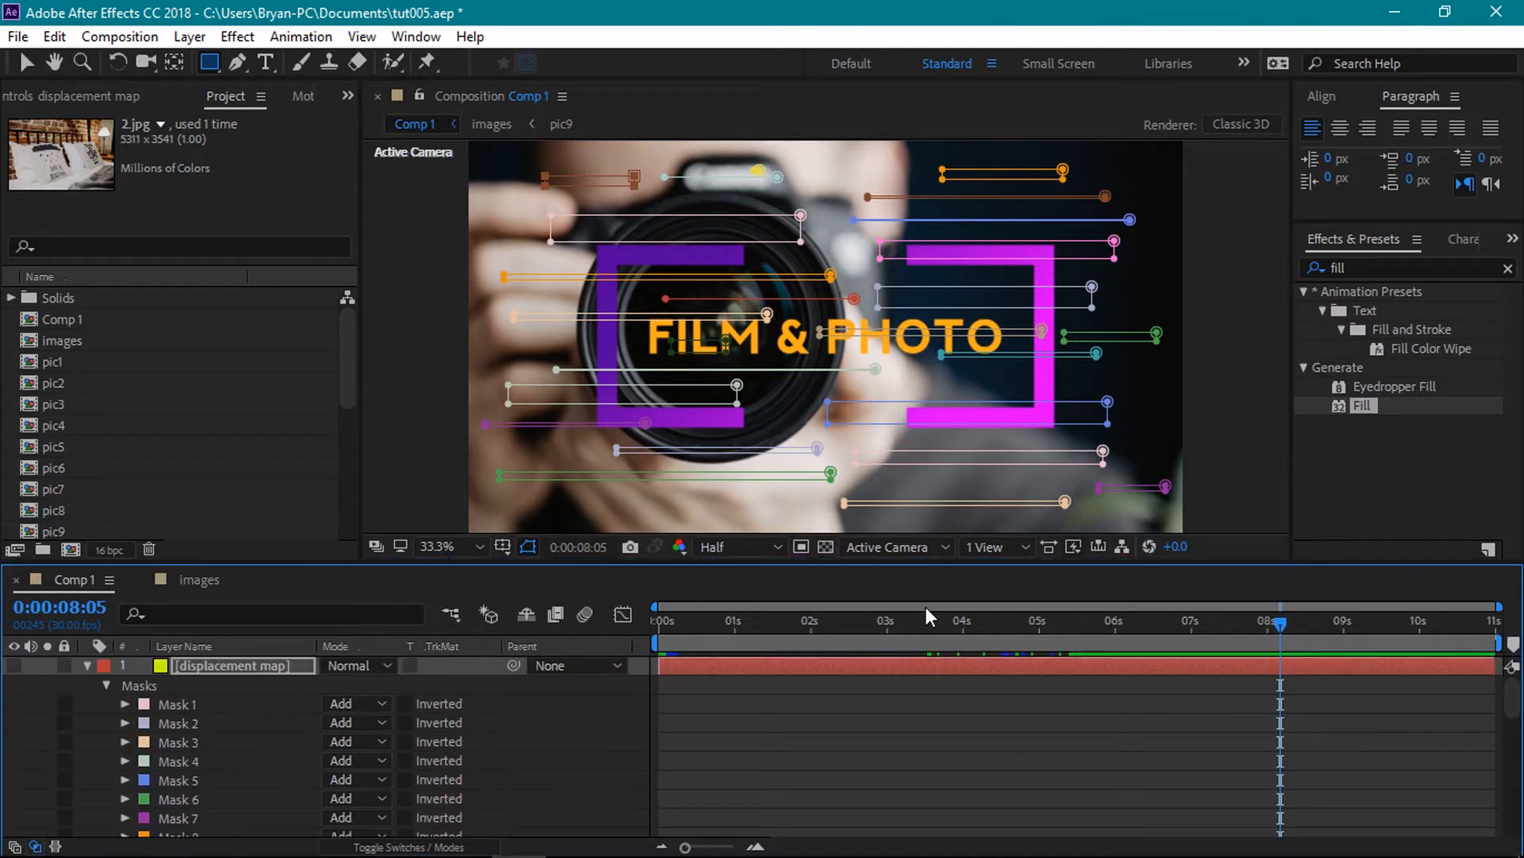
left_click(85, 664)
left_click(194, 664)
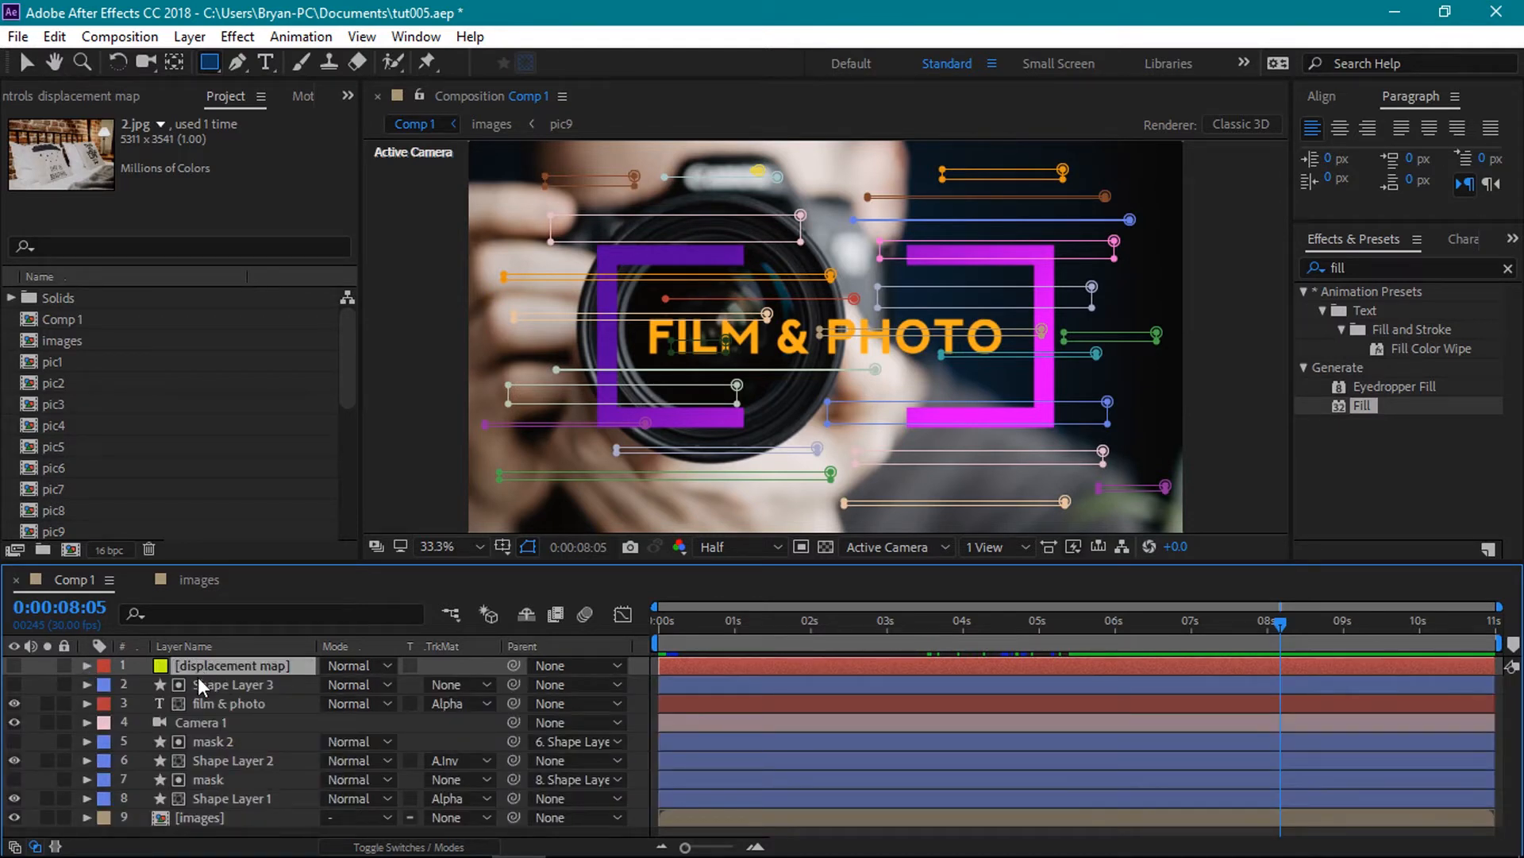
Add a new adjustment layer above the displacement map solid.
left_click(190, 36)
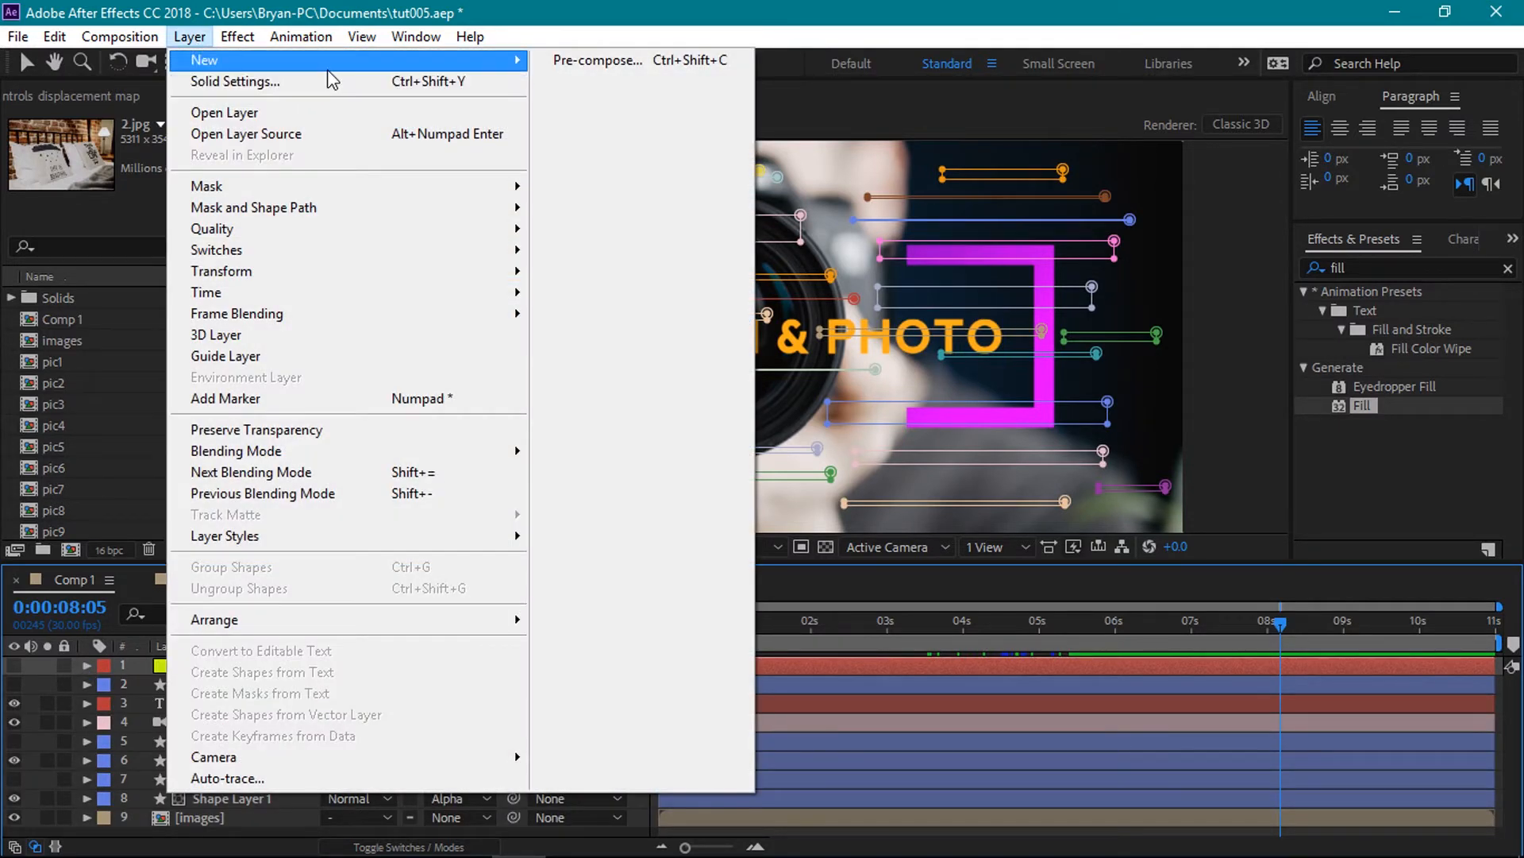
mouse_move(202, 61)
left_click(624, 209)
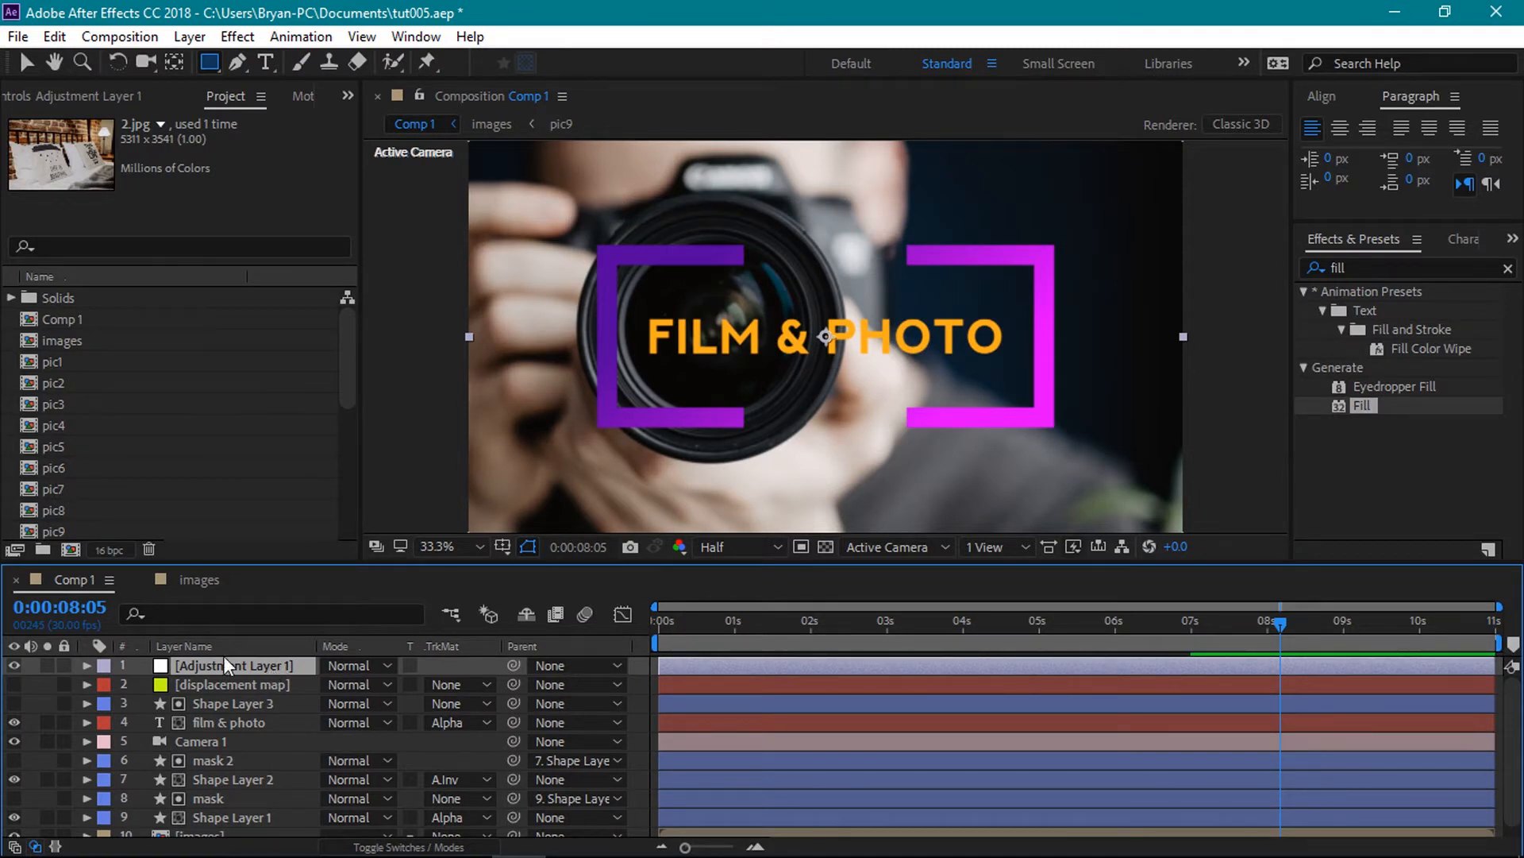
Apply the Displacement Map effect to Adjustment Layer 1 and choose the displacement map solid as its map layer.
left_click(1379, 270)
key("BackSpace")
key("BackSpace")
key("BackSpace")
key("BackSpace")
type("dis")
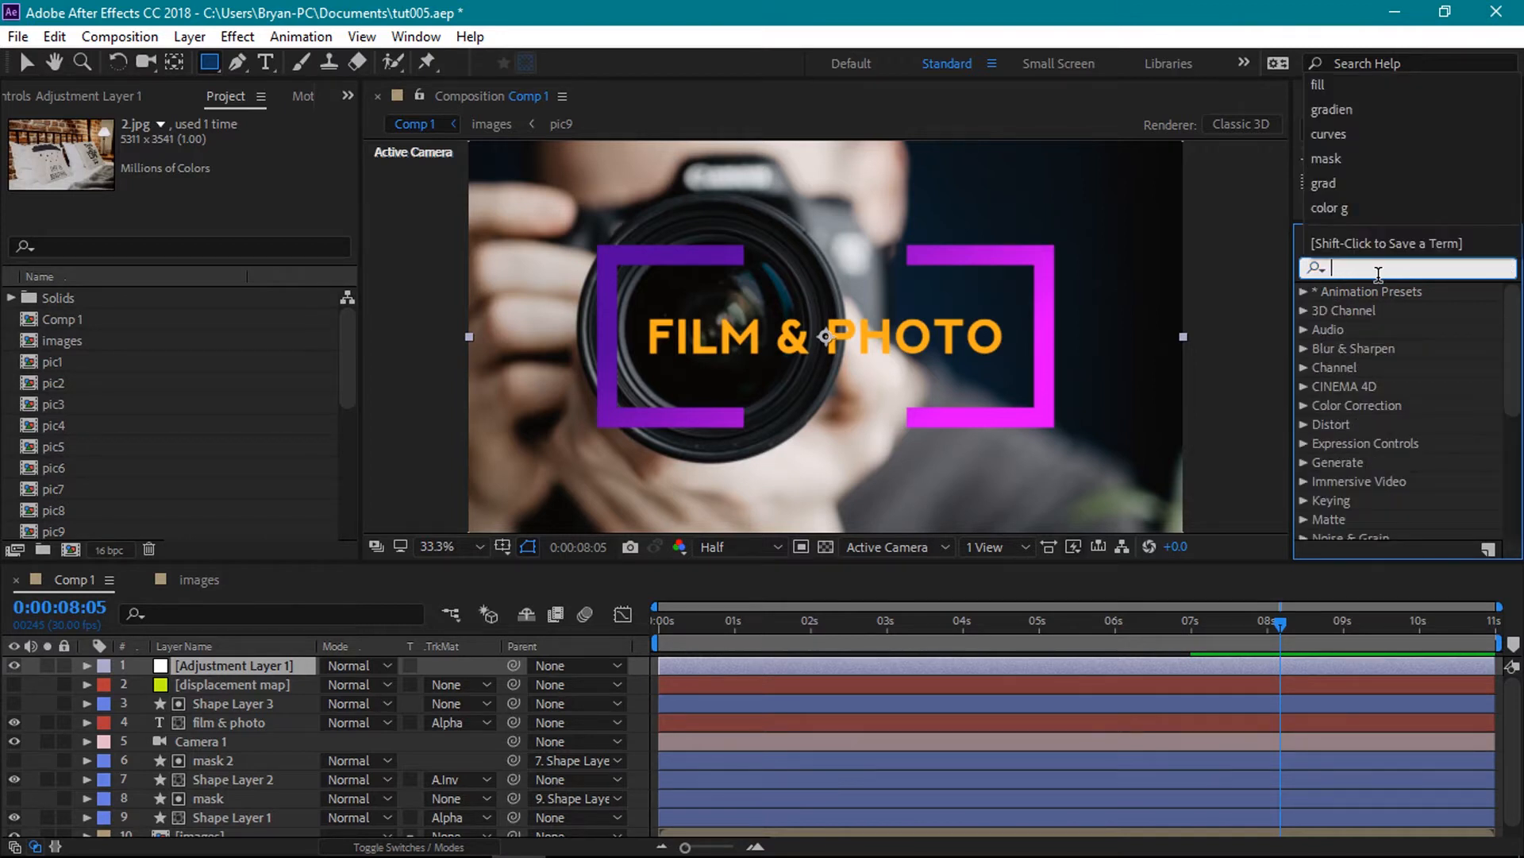
type("pla")
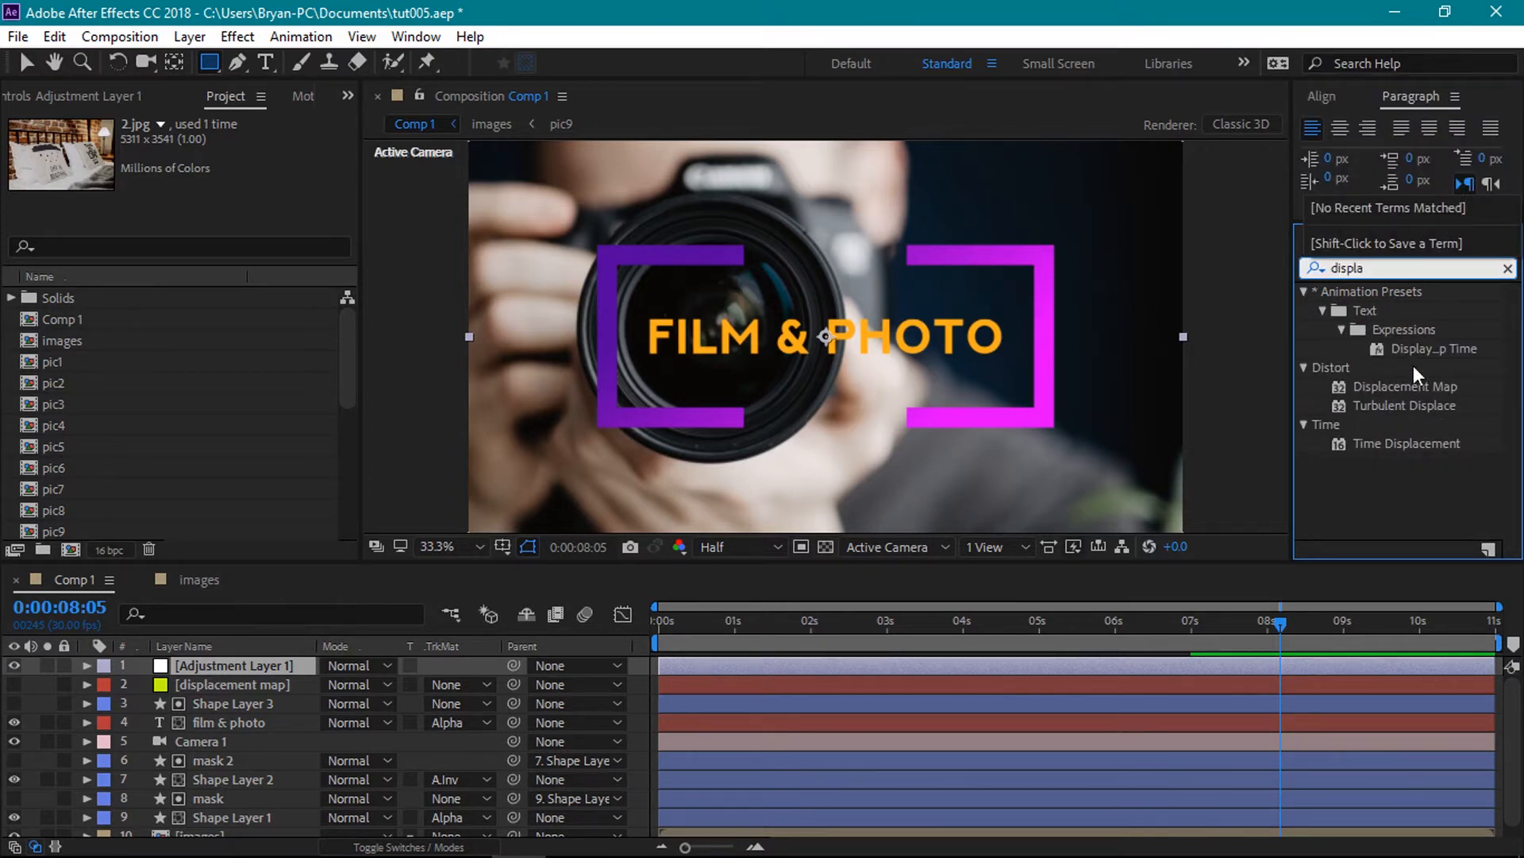
left_click_drag(1406, 384, 247, 666)
left_click(235, 162)
left_click(224, 243)
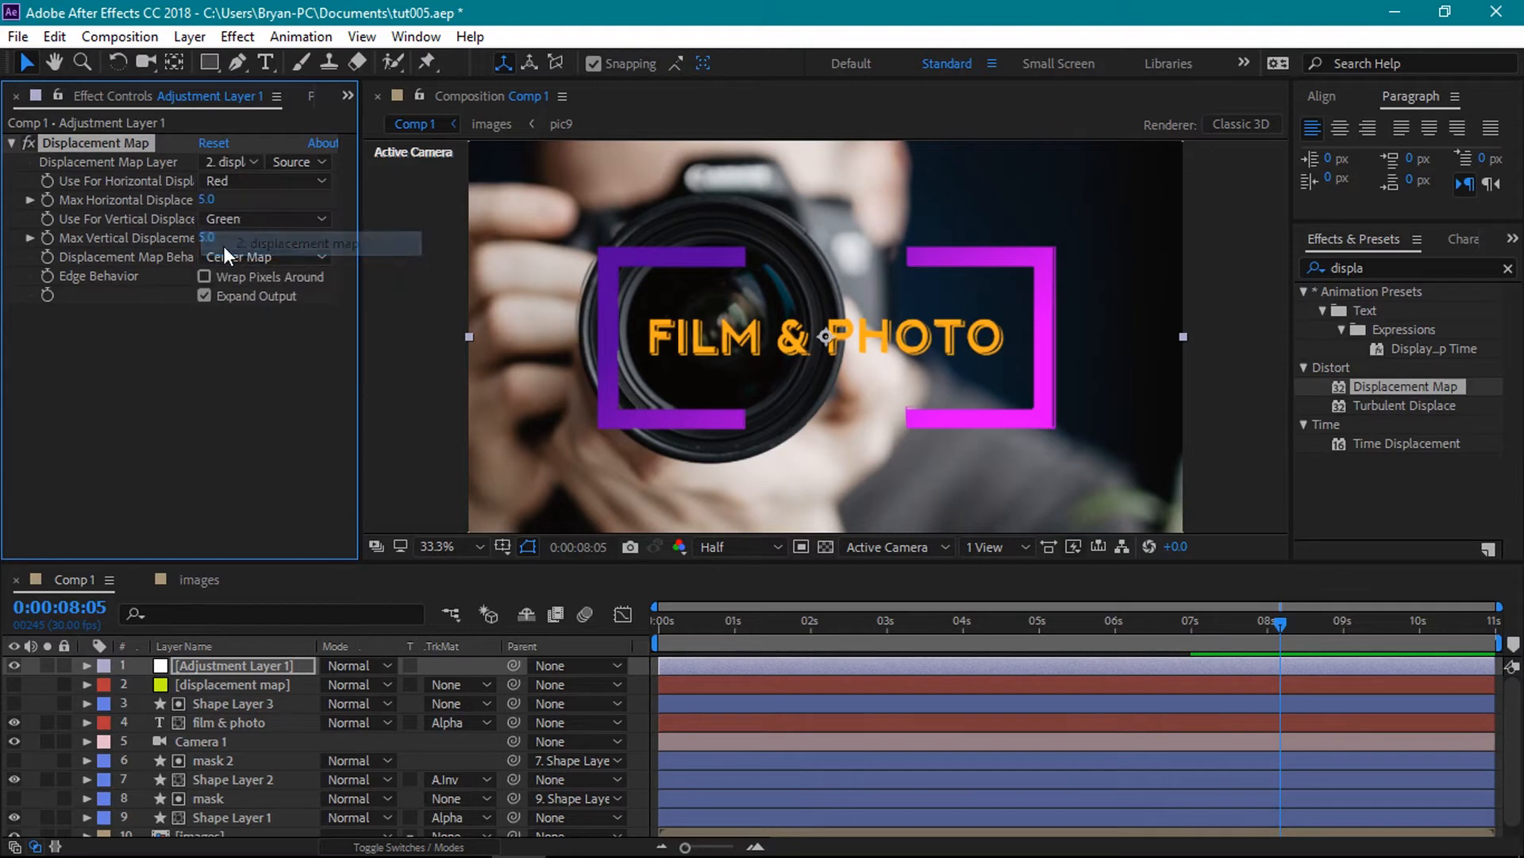
Keyframe the effect's Max Horizontal Displacement at 0 at 0:00:09:00.
left_click_drag(1284, 624, 1355, 632)
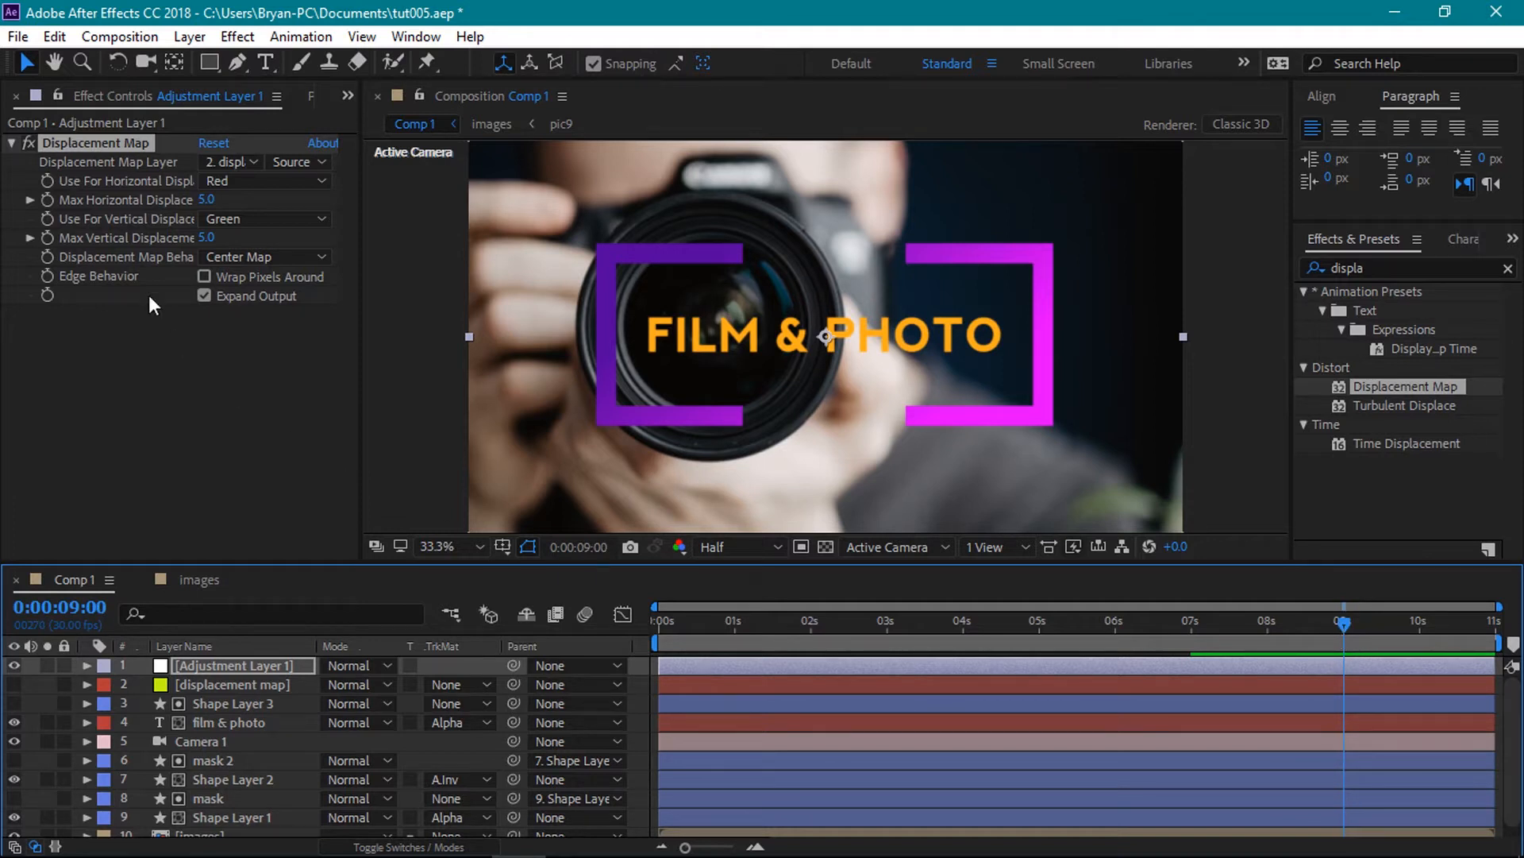
left_click(46, 200)
left_click(204, 200)
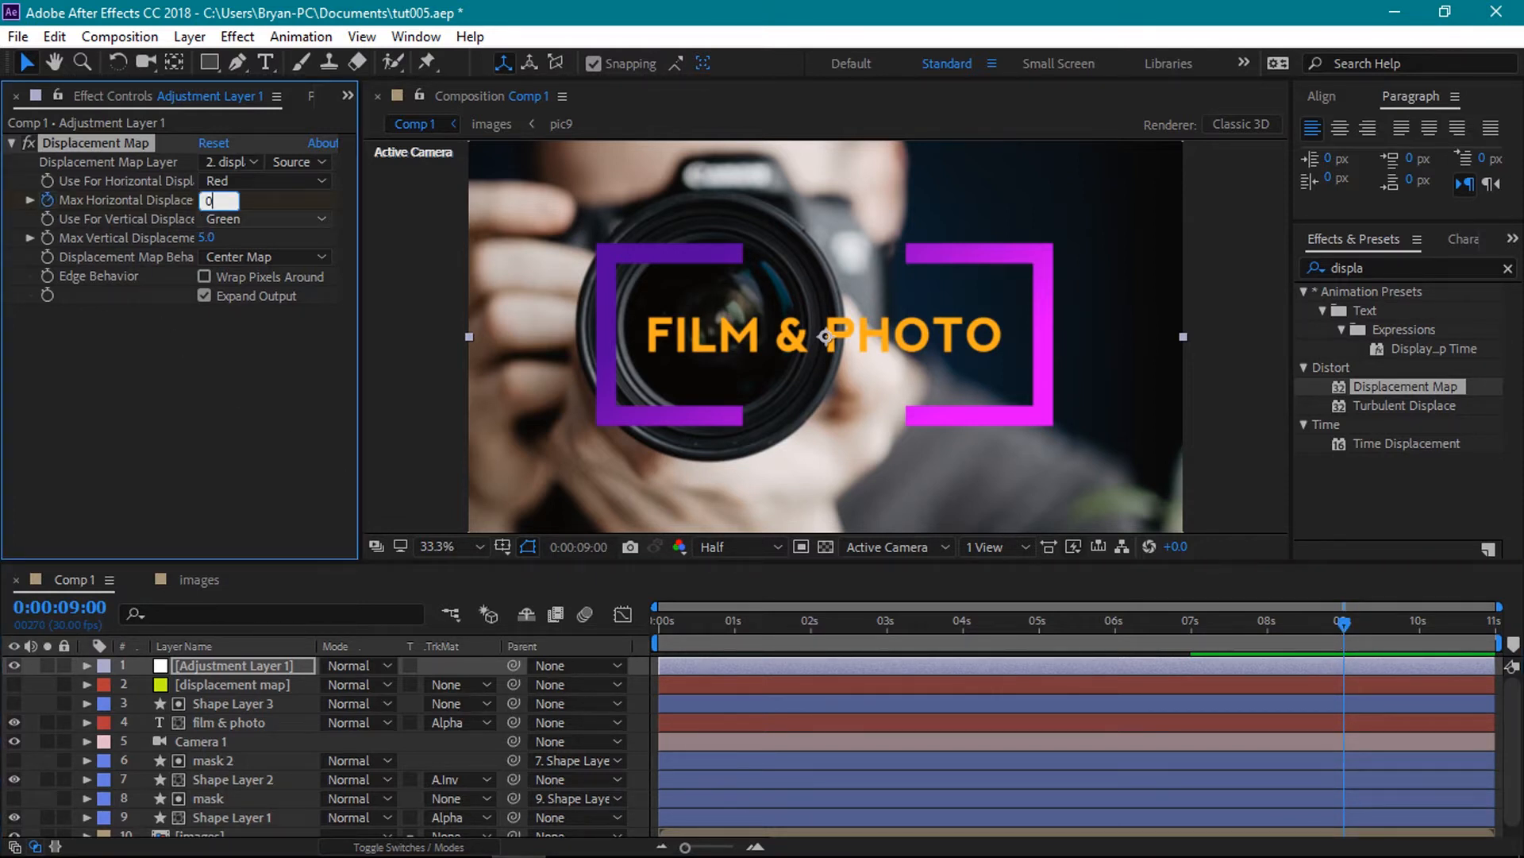
key("Return")
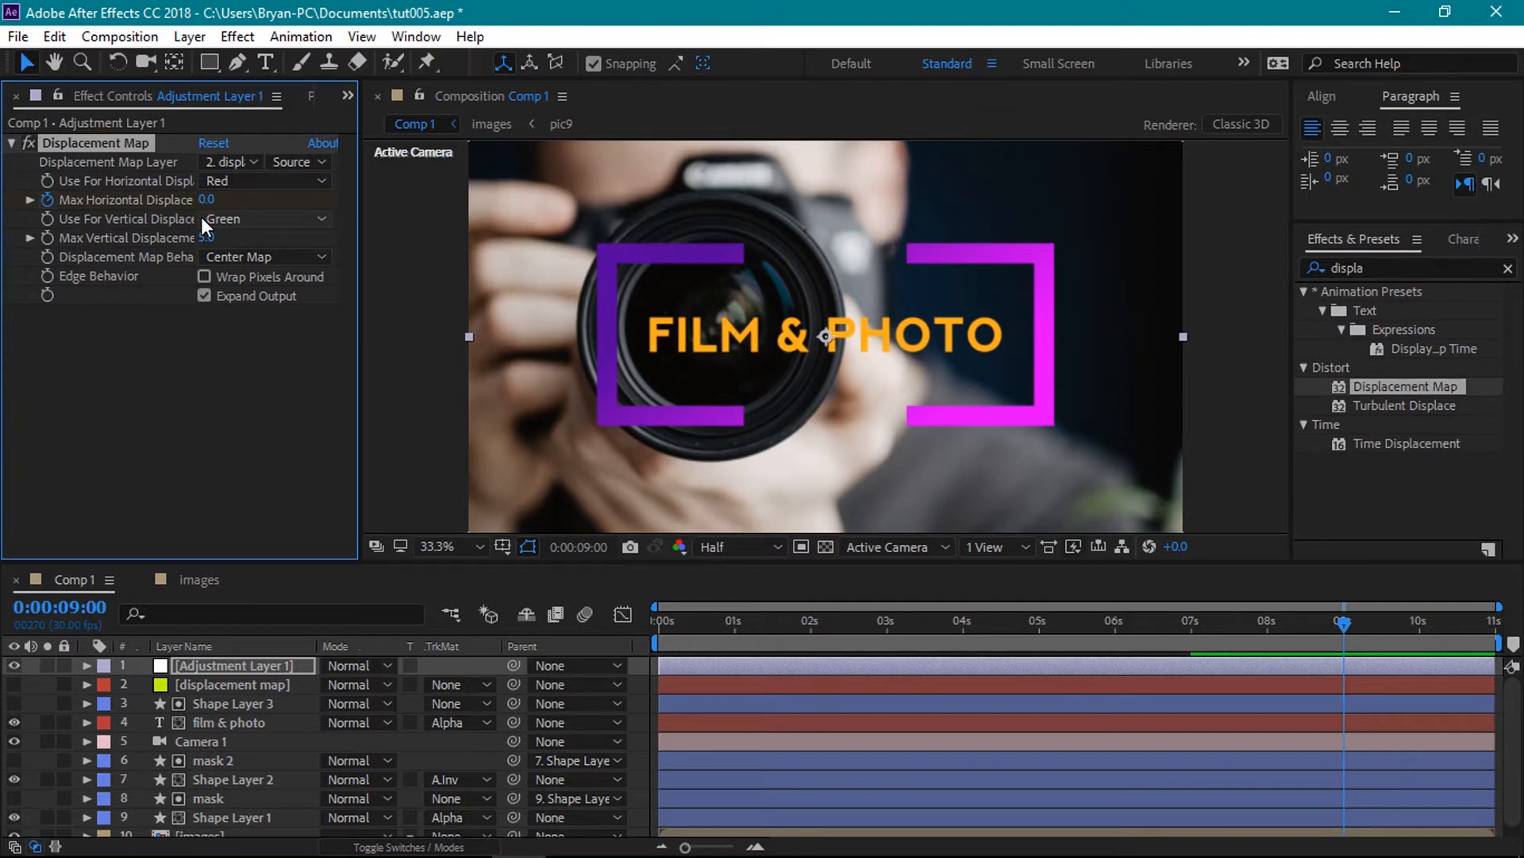
Keyframe Max Horizontal Displacement at 300 at 0:00:09:06.
left_click(1372, 624)
left_click_drag(1399, 641, 1361, 645)
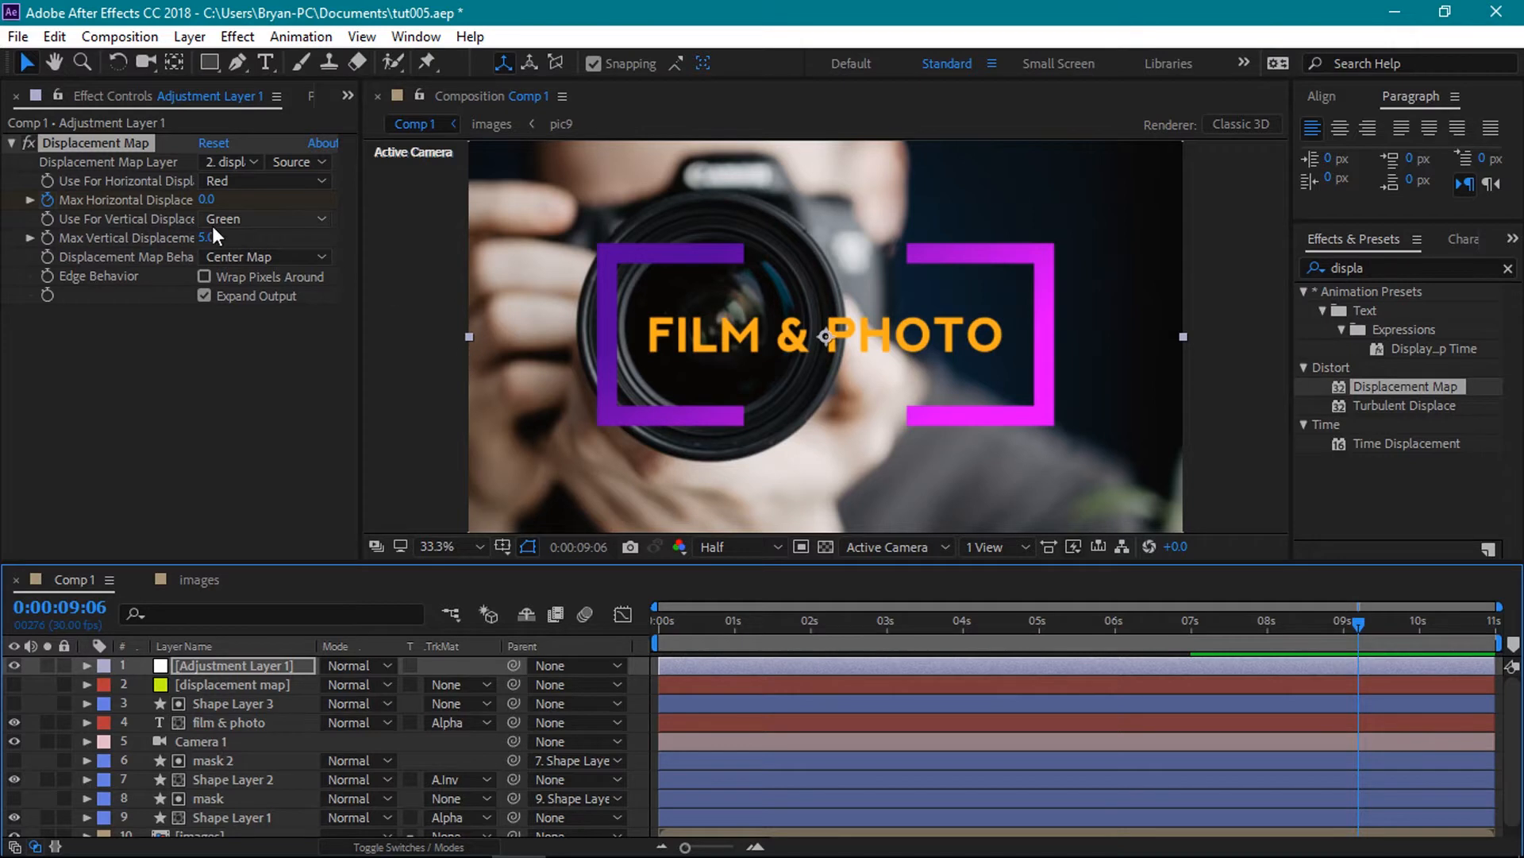
left_click(205, 199)
type("300")
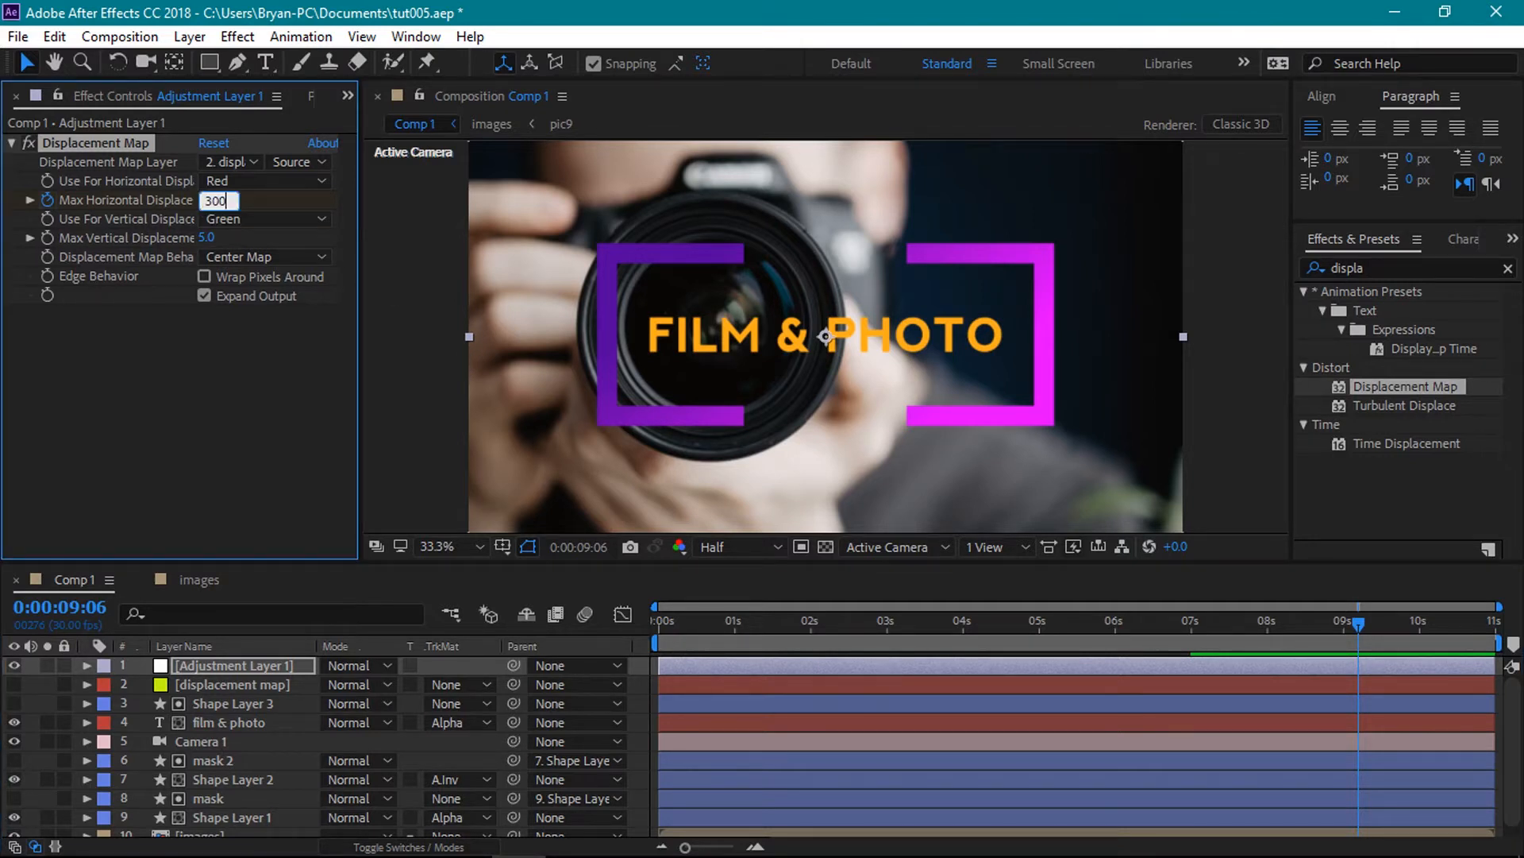
key("Return")
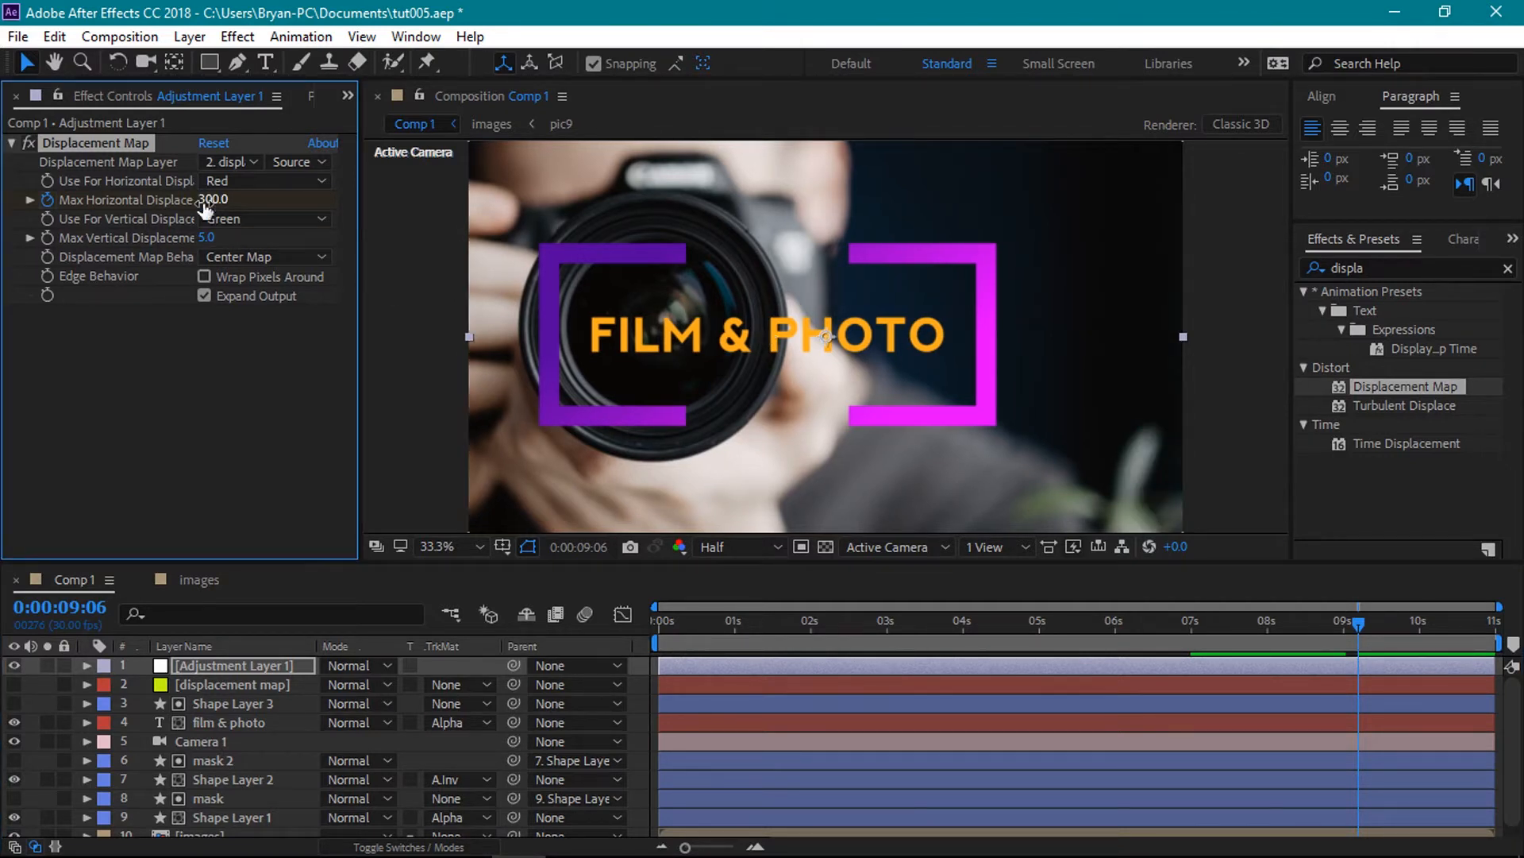
Reveal Adjustment Layer 1's keyframes and move the second Max Horizontal Displacement keyframe to 0:00:09:10.
left_click(264, 234)
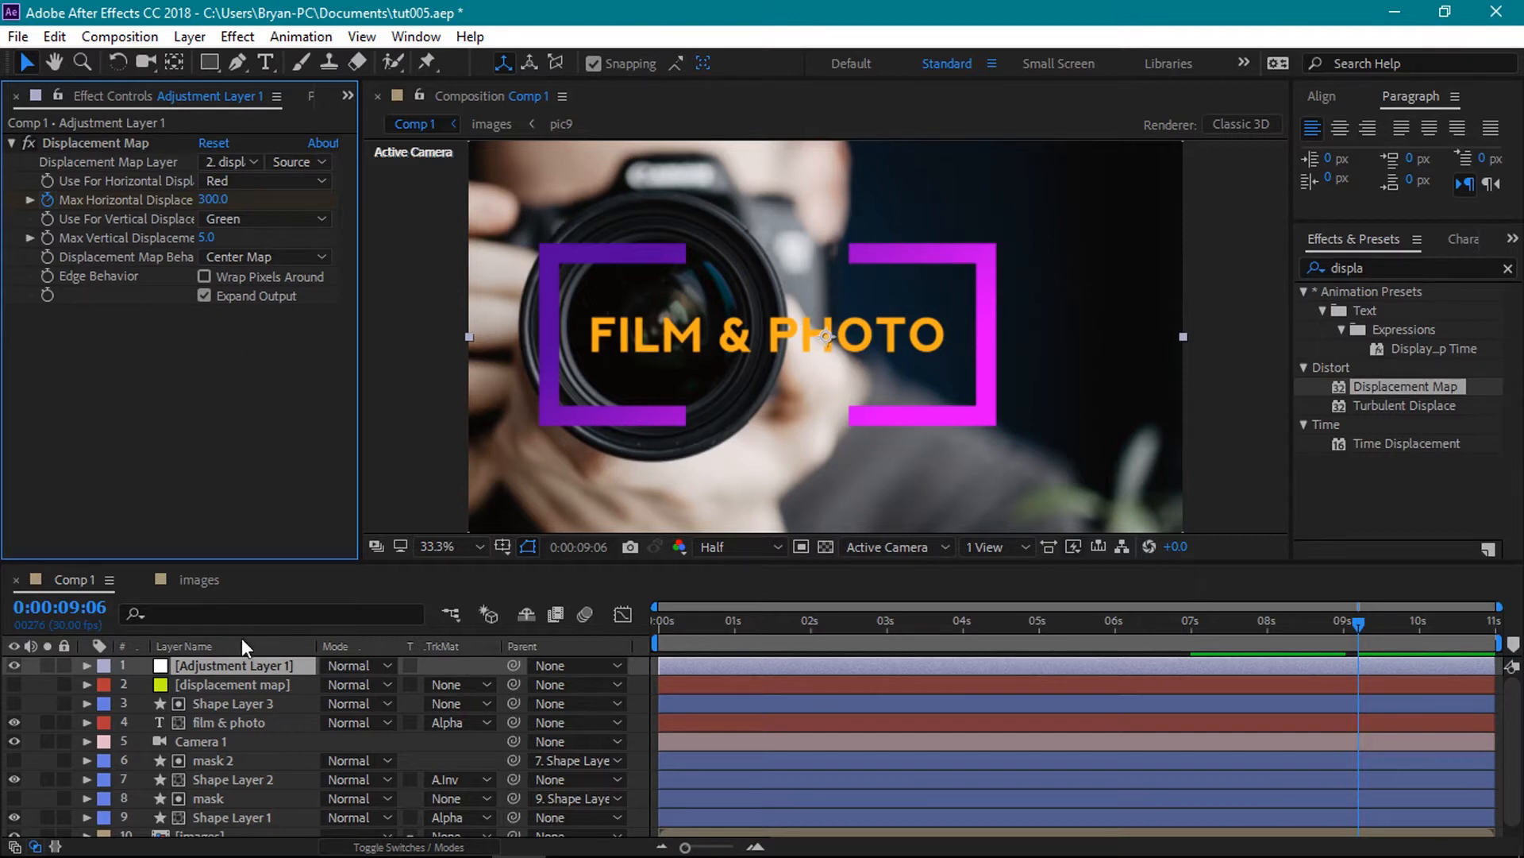
key("u")
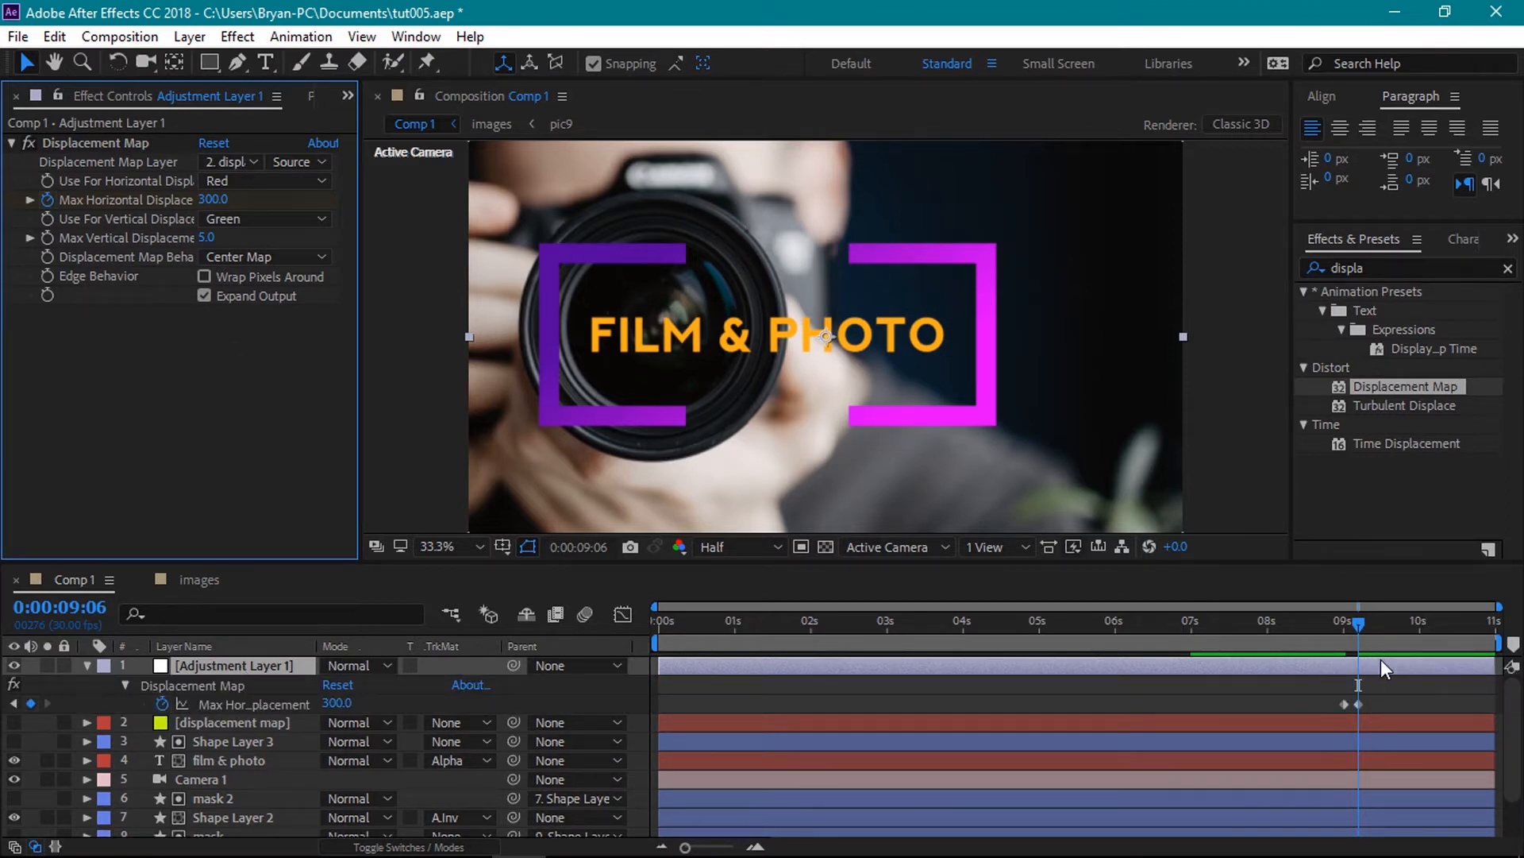
key("equal")
key("equal")
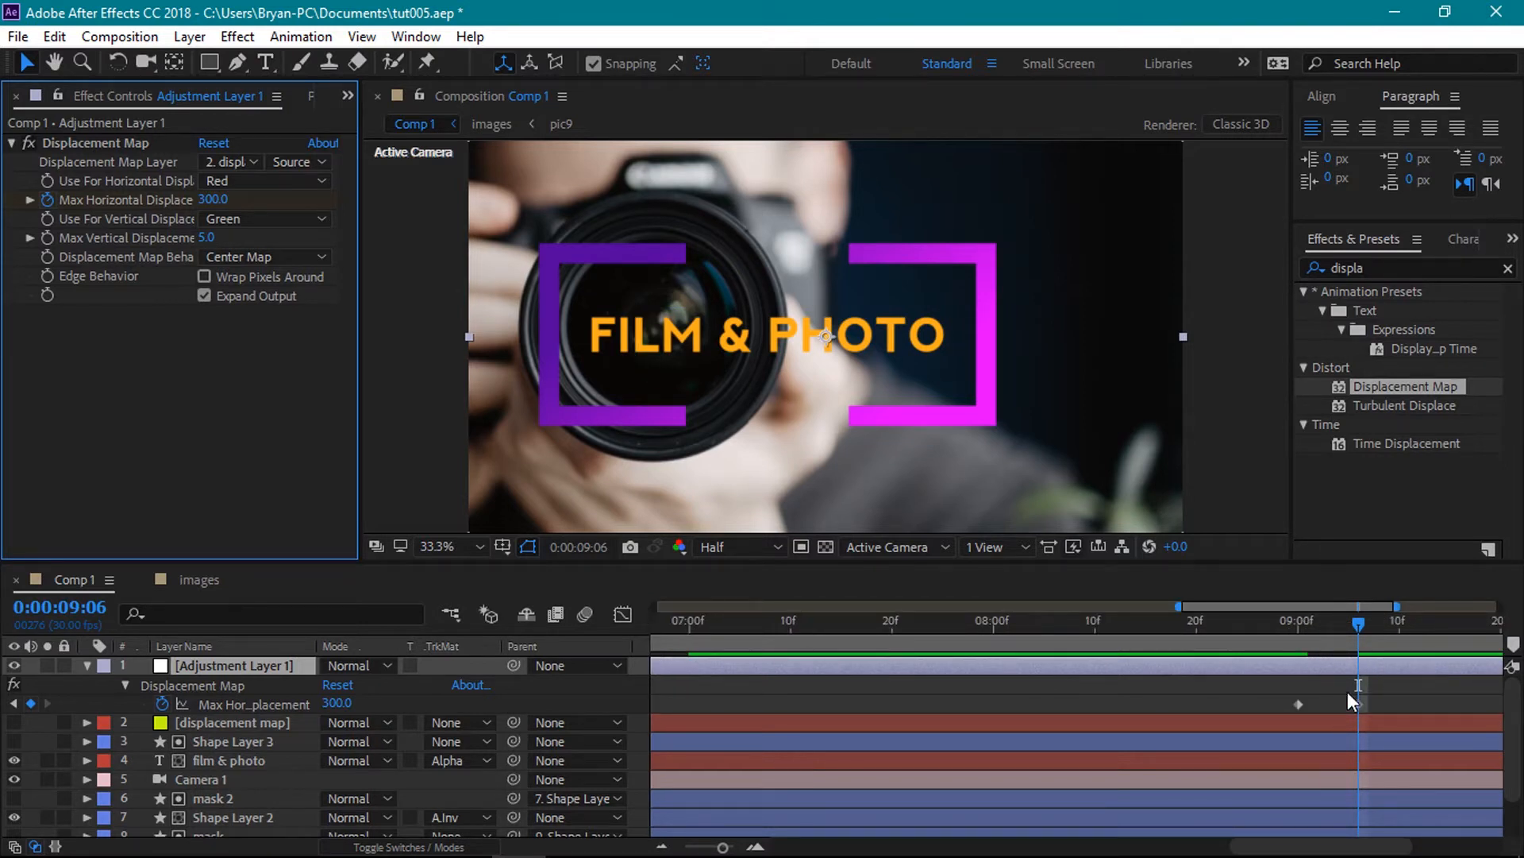
scroll(1270, 755, "right", 5)
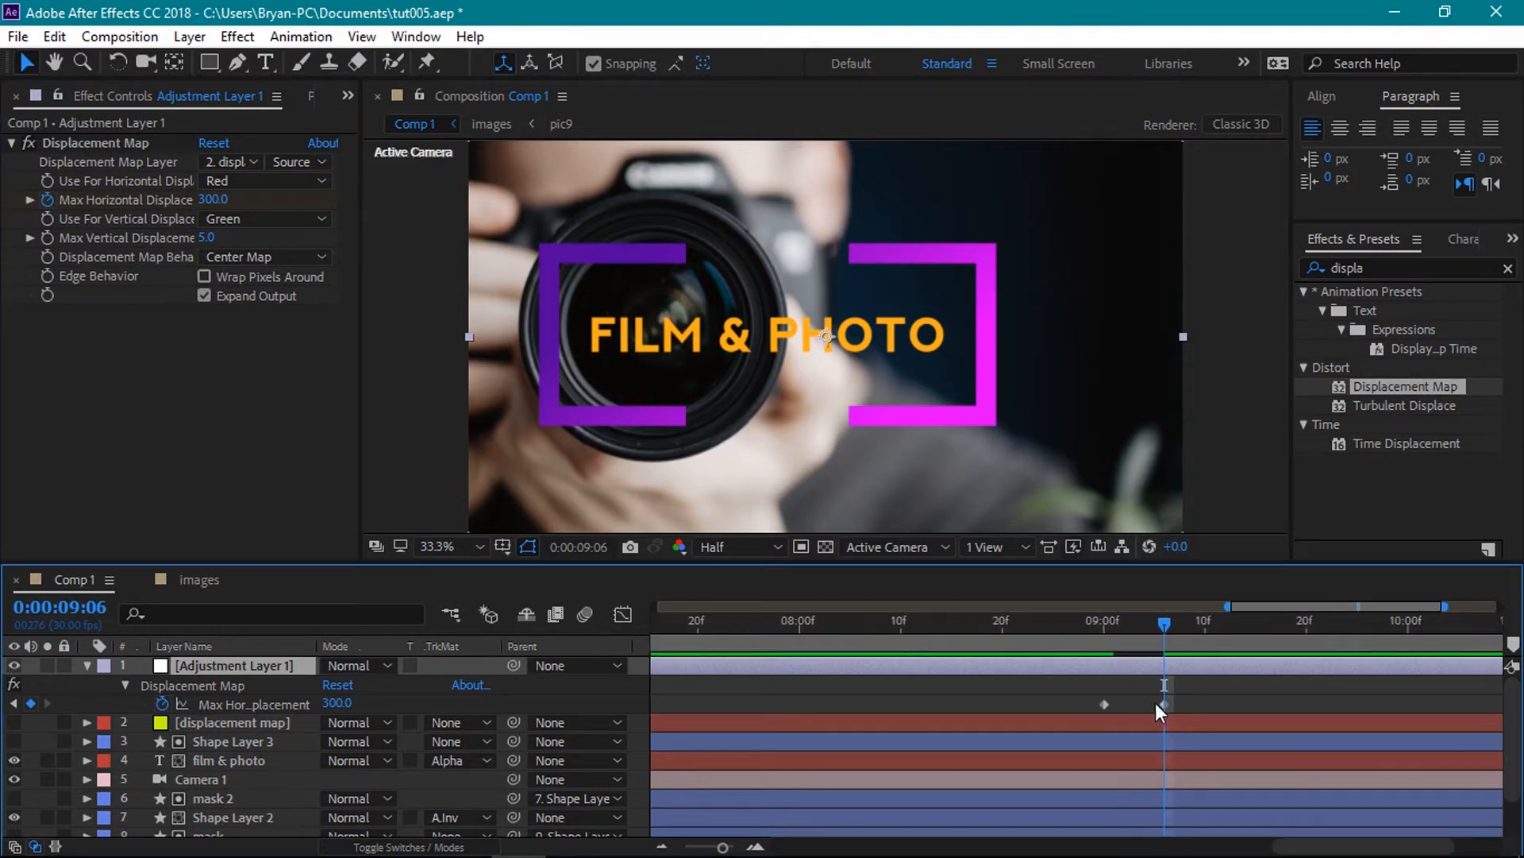
left_click(1160, 705)
left_click_drag(1162, 705, 1202, 713)
Keyframe Max Horizontal Displacement at -100 at 0:00:09:17.
left_click_drag(1173, 635, 1276, 624)
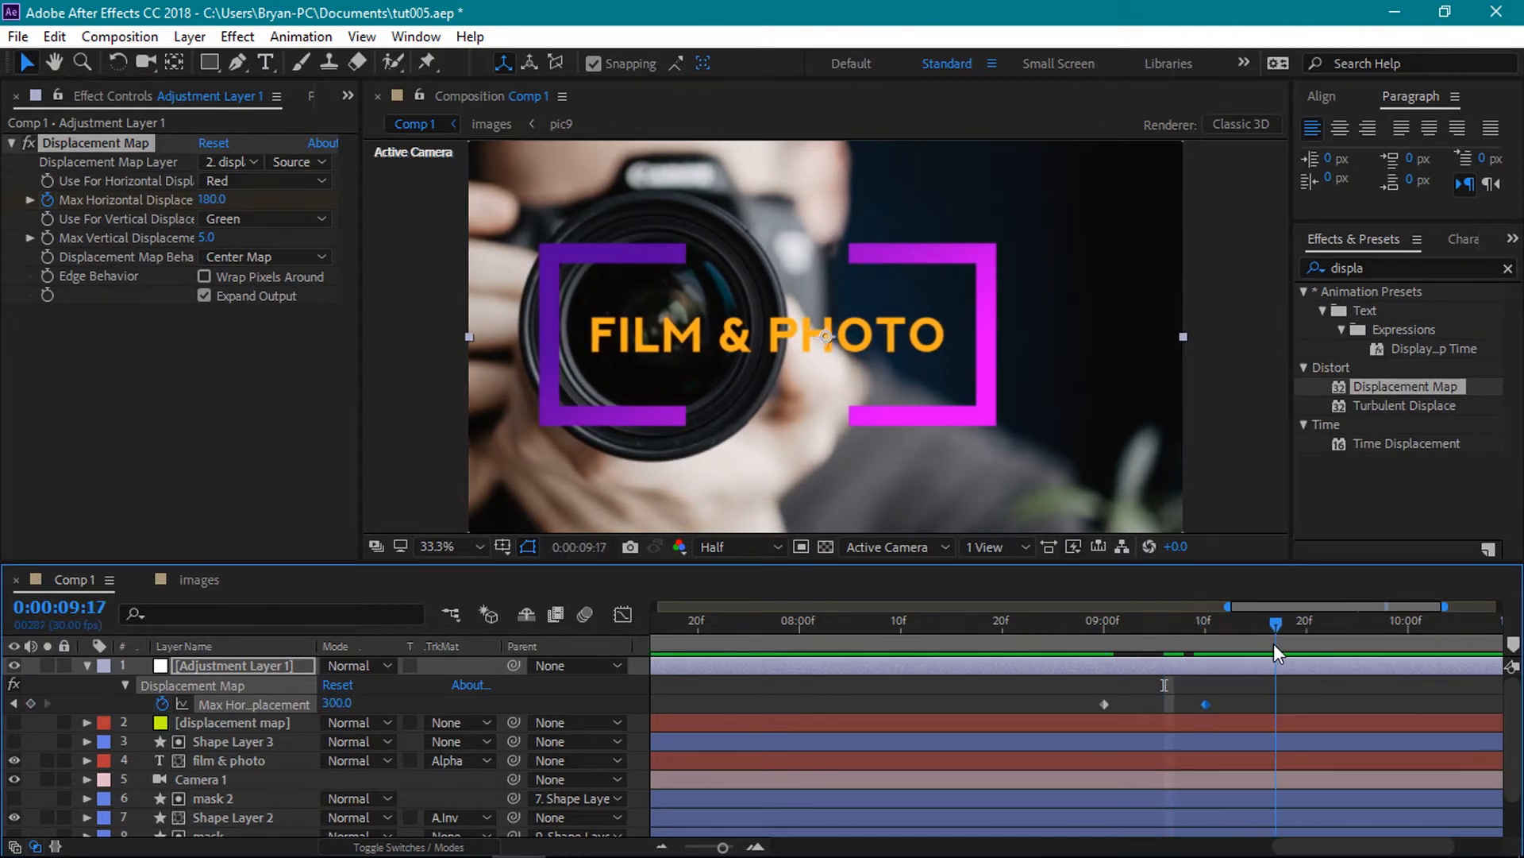
left_click(213, 199)
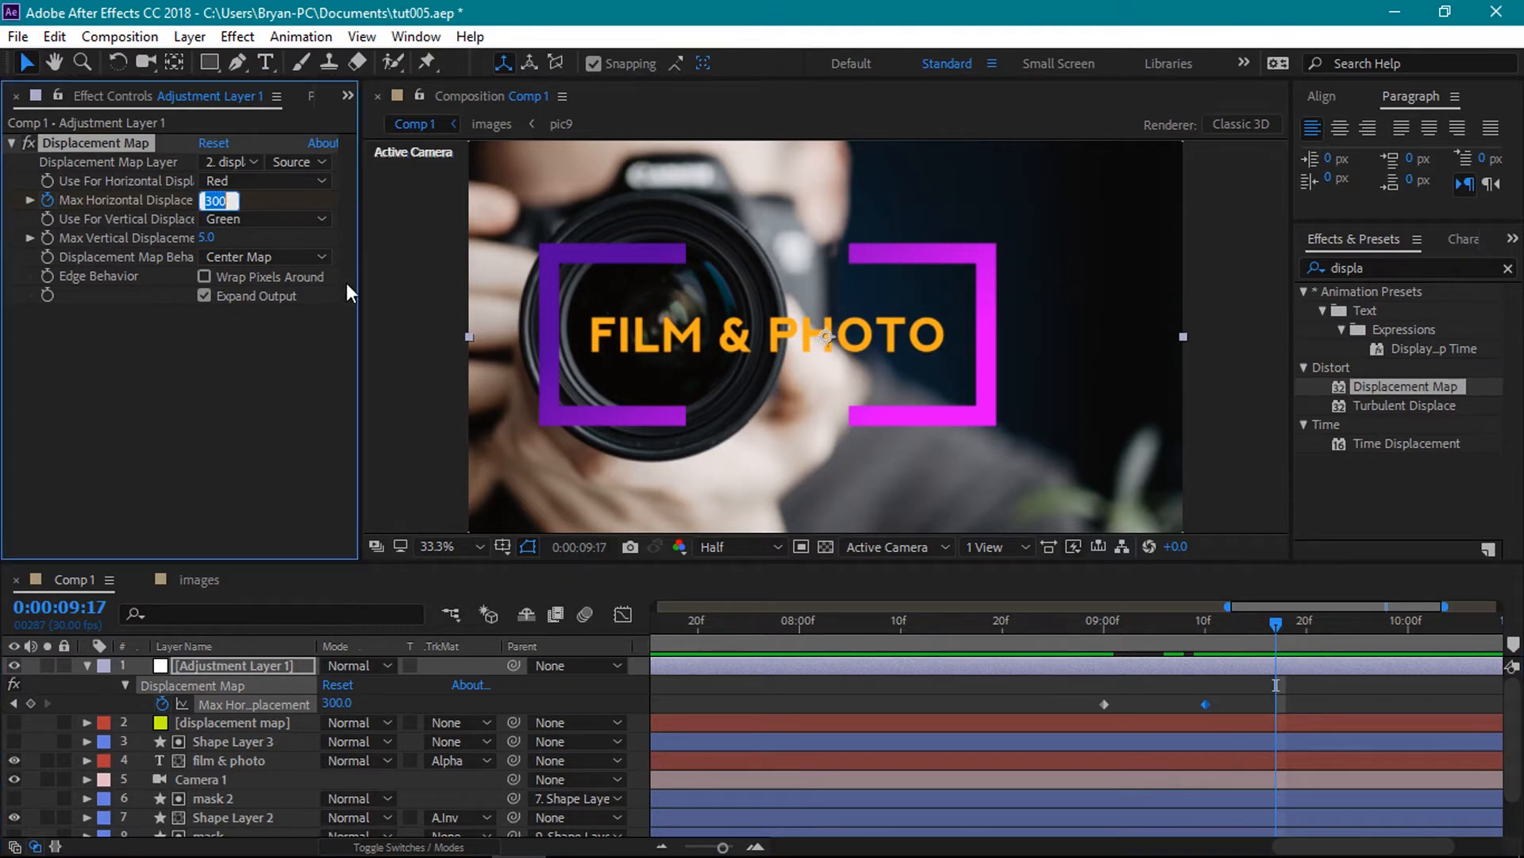
type("-10")
key("Return")
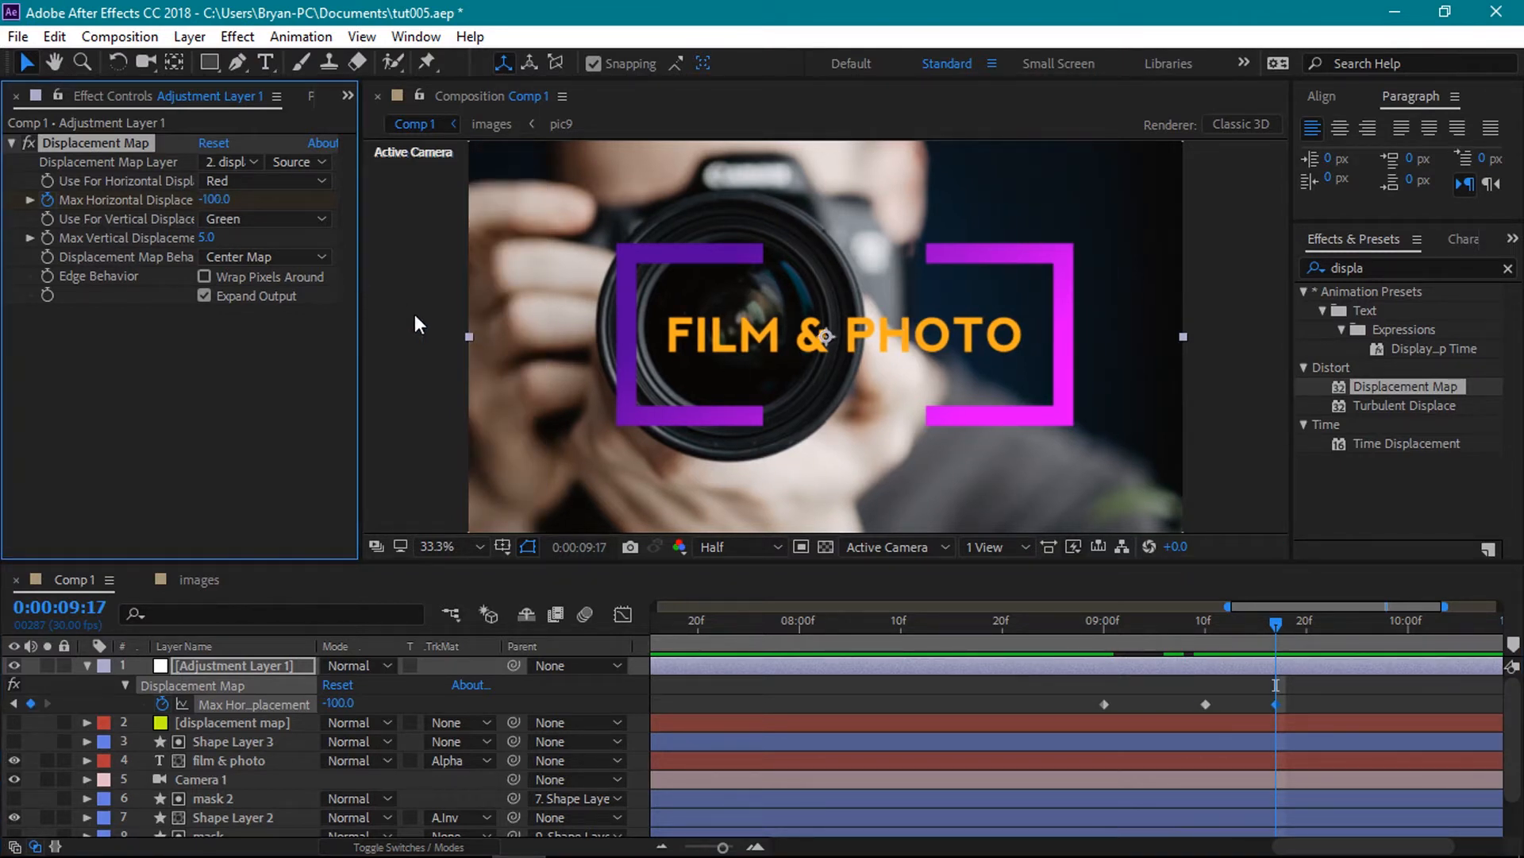
Keyframe the Displacement Map's Max Horizontal Displacement at -351 at 0:00:09:23.
left_click_drag(1284, 620, 1342, 625)
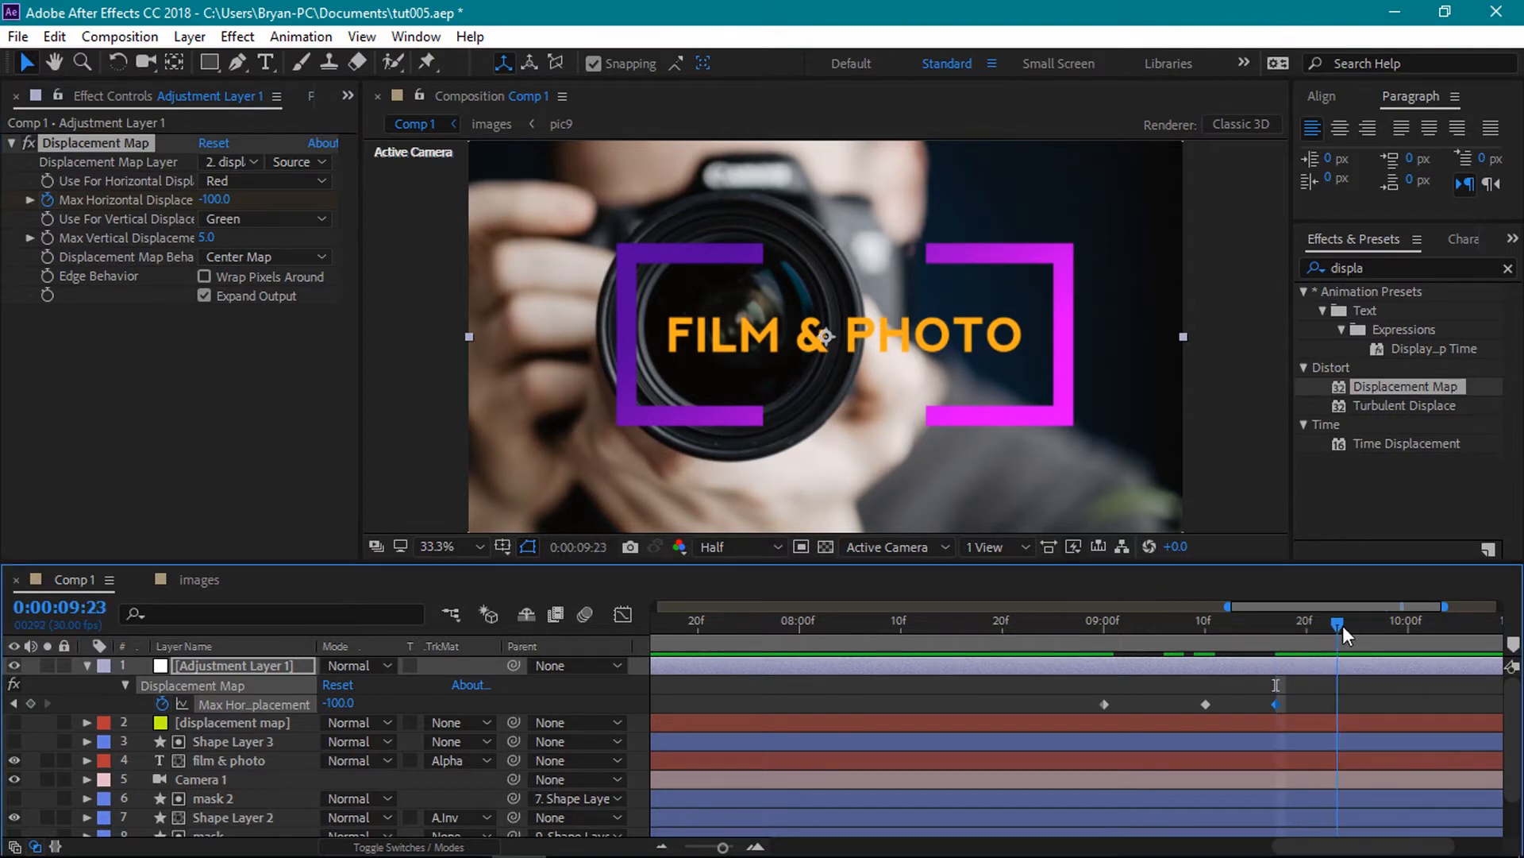
left_click(210, 200)
type("-40")
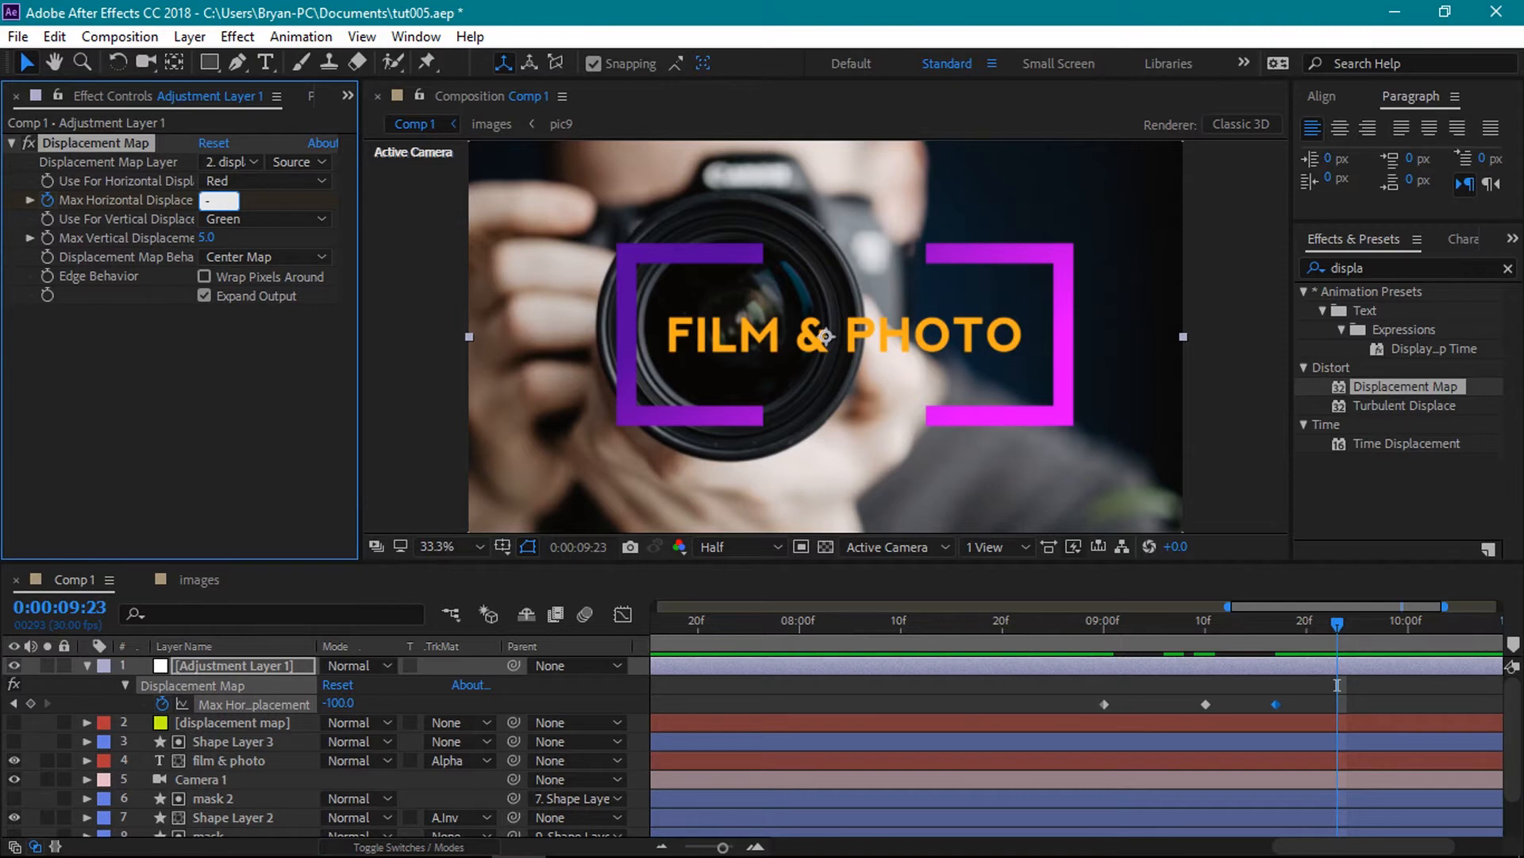
key("Return")
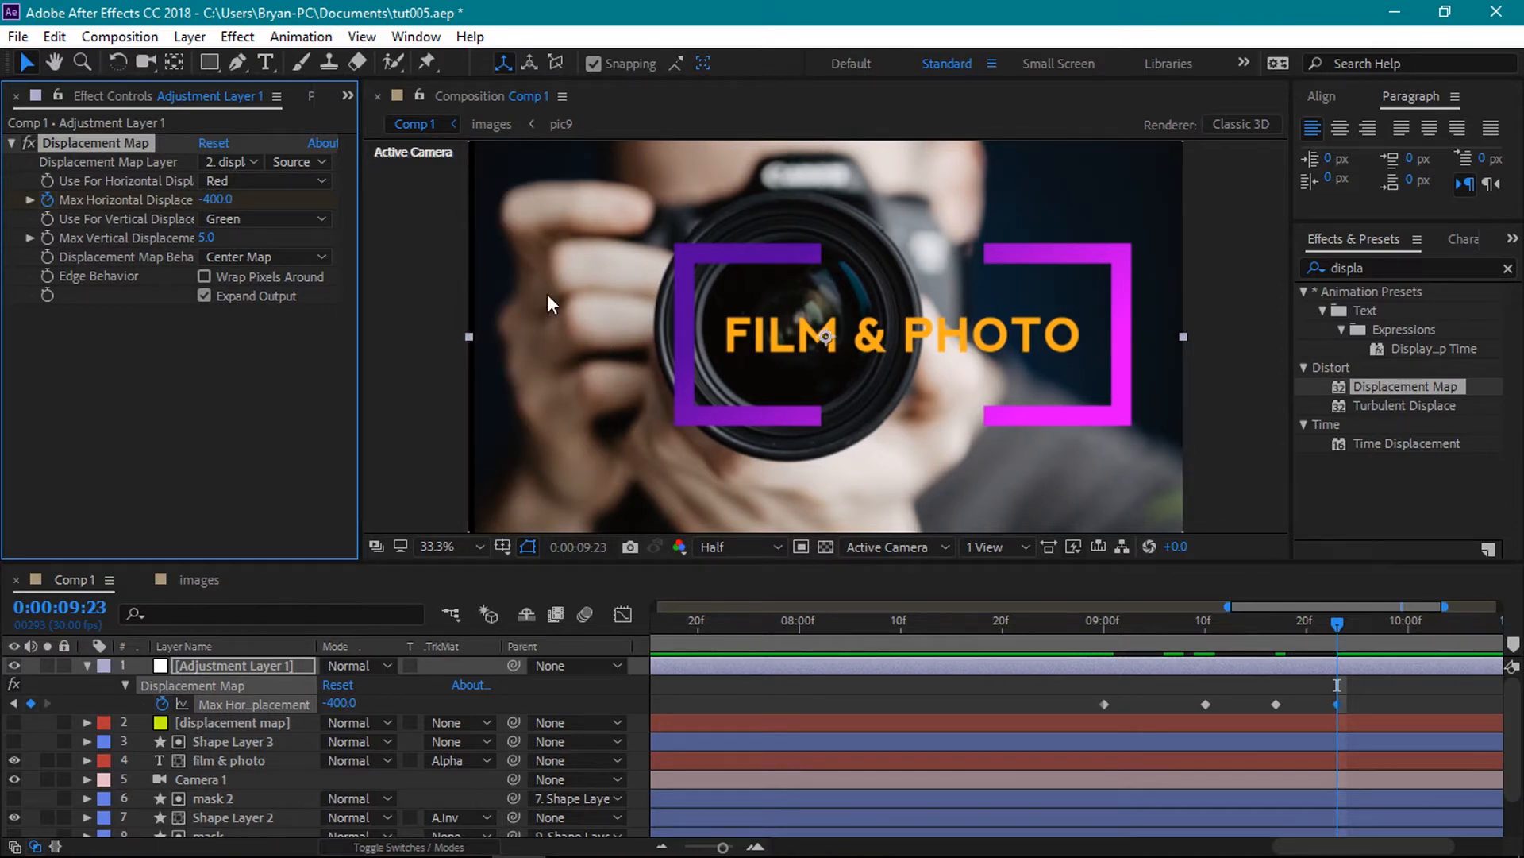
left_click_drag(216, 199, 272, 208)
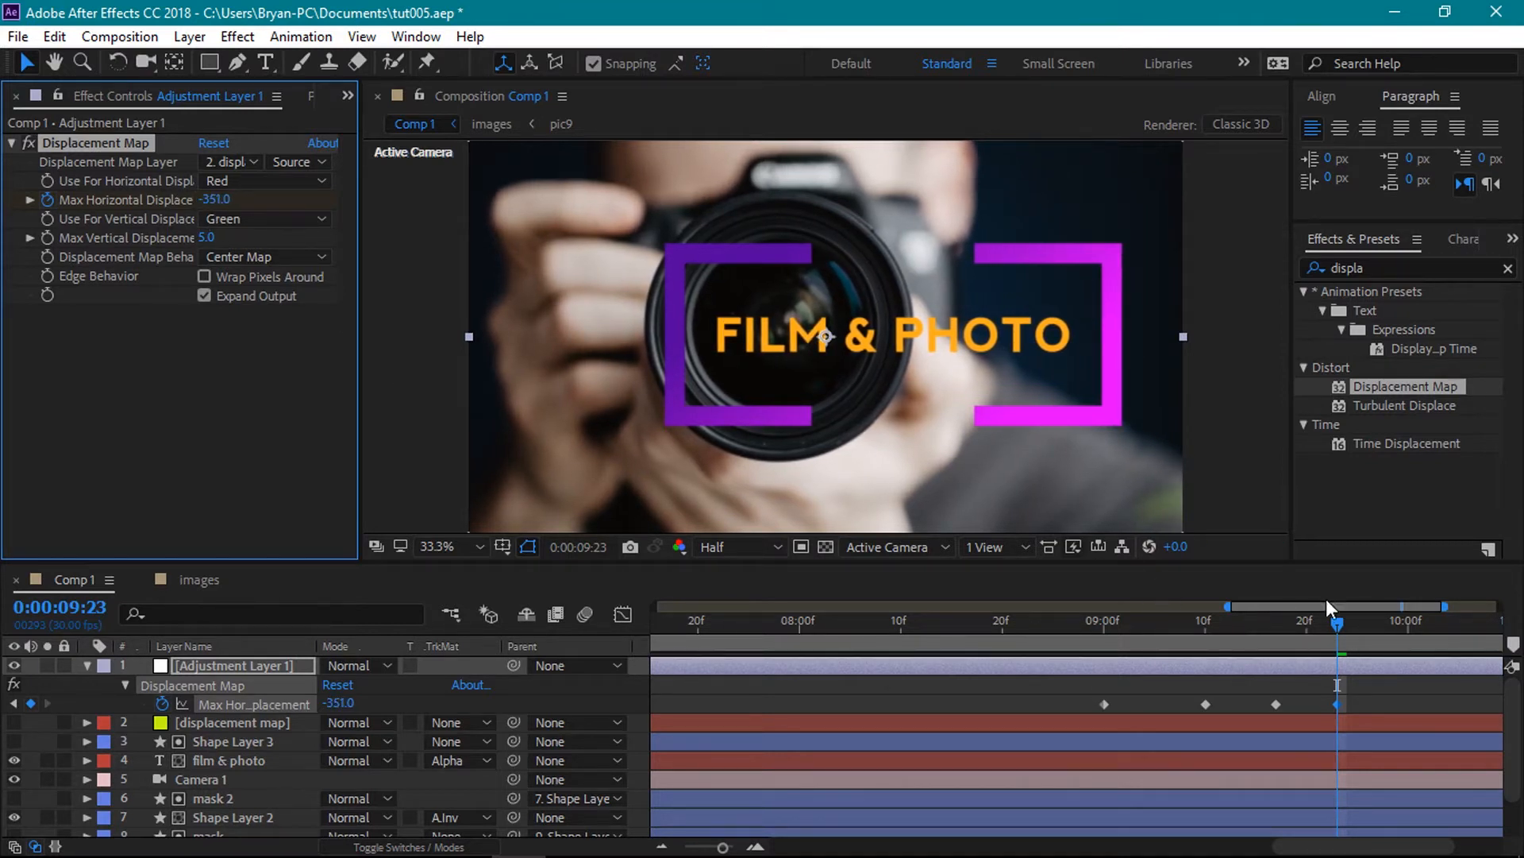
Keyframe Max Horizontal Displacement at 0 at 0:00:10:00 and set Max Vertical Displacement to 0.
left_click_drag(1340, 618, 1407, 624)
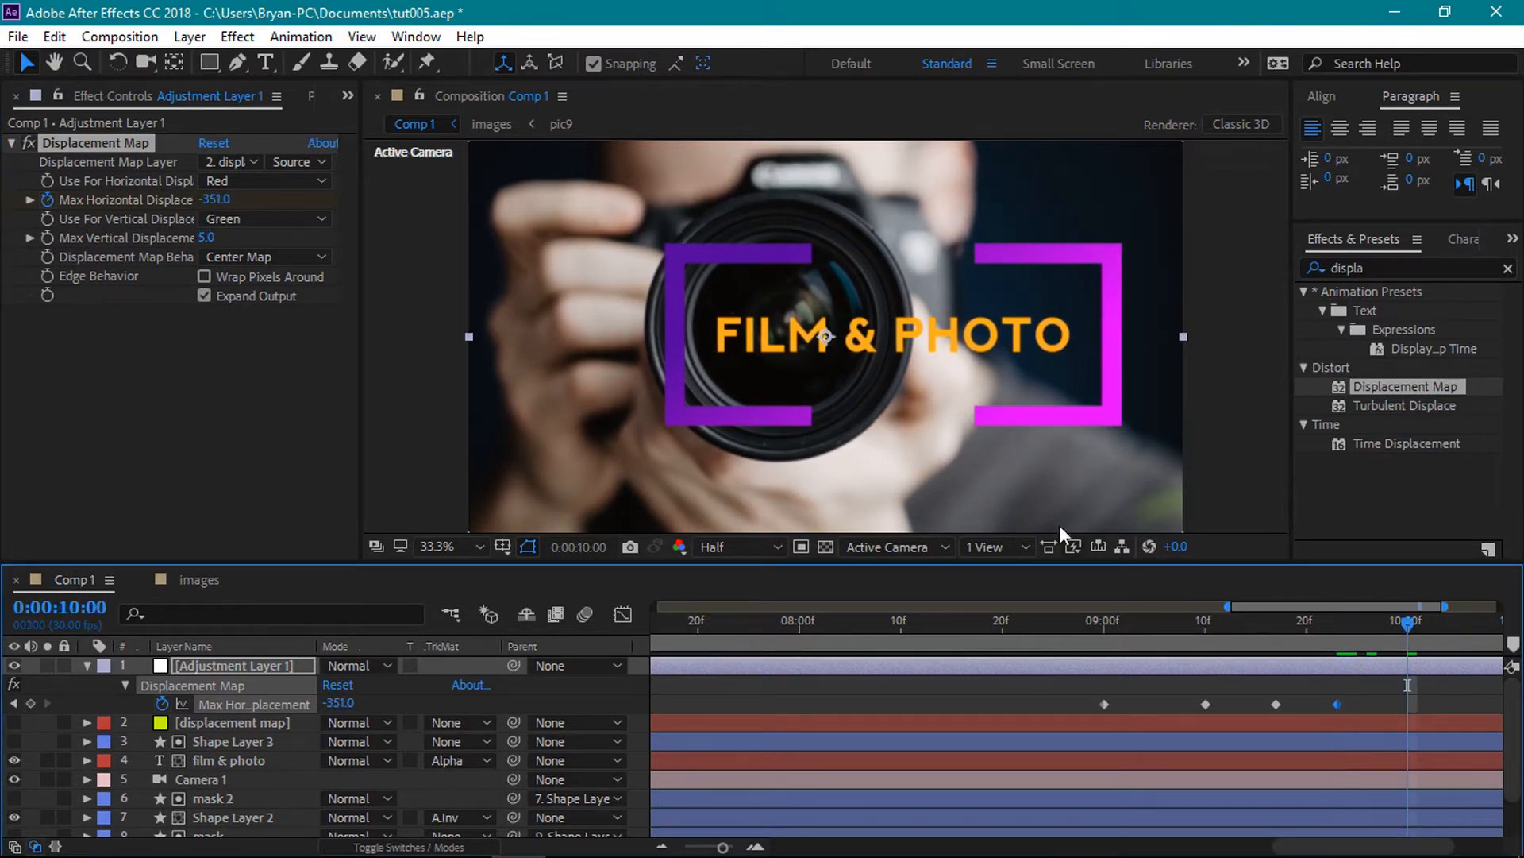
left_click(221, 199)
type("0")
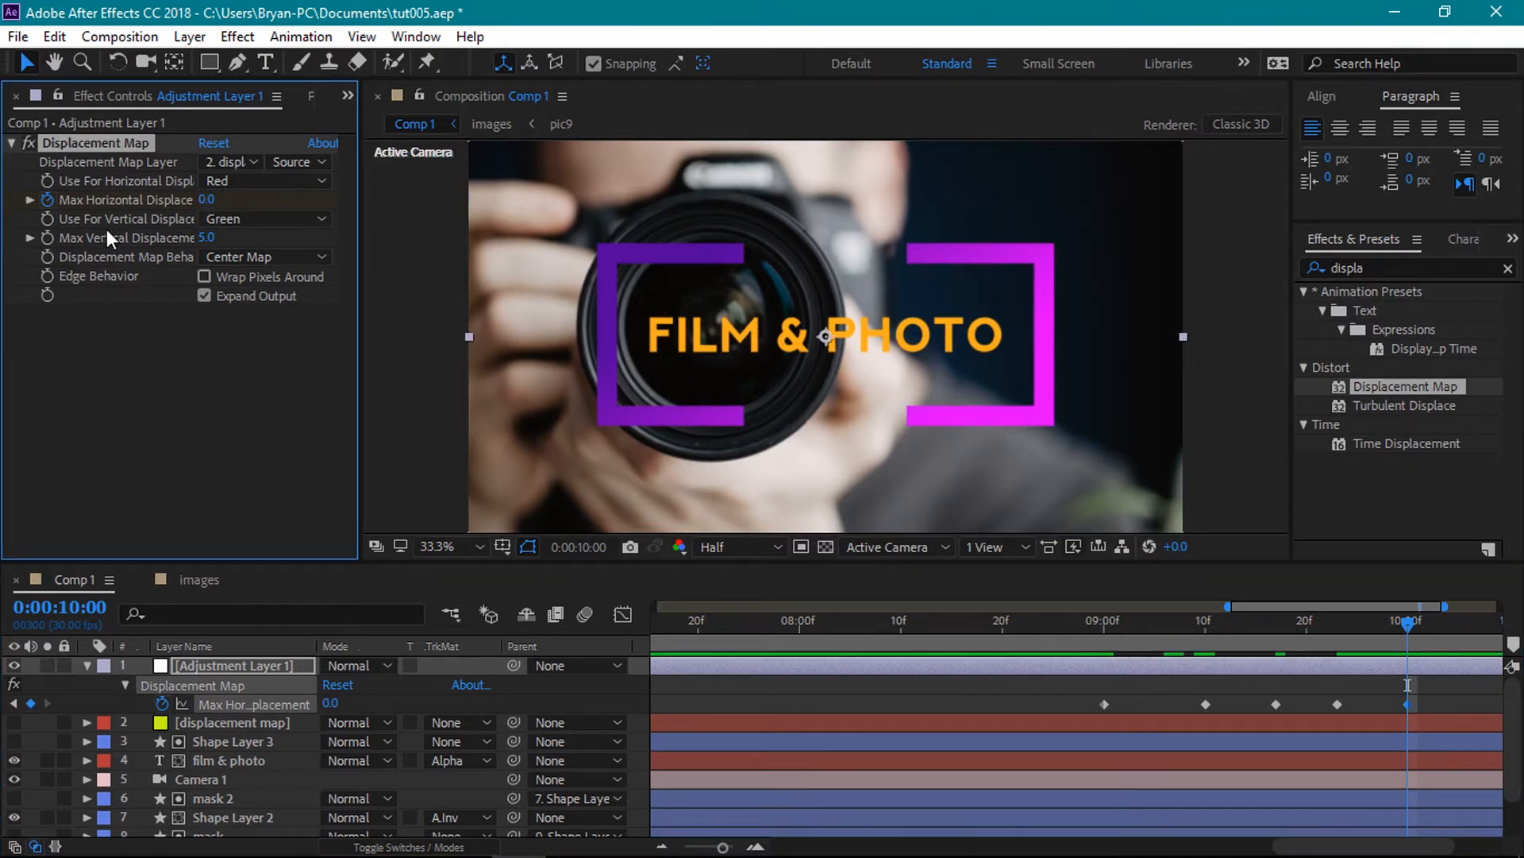
left_click(210, 240)
type("0")
key("Return")
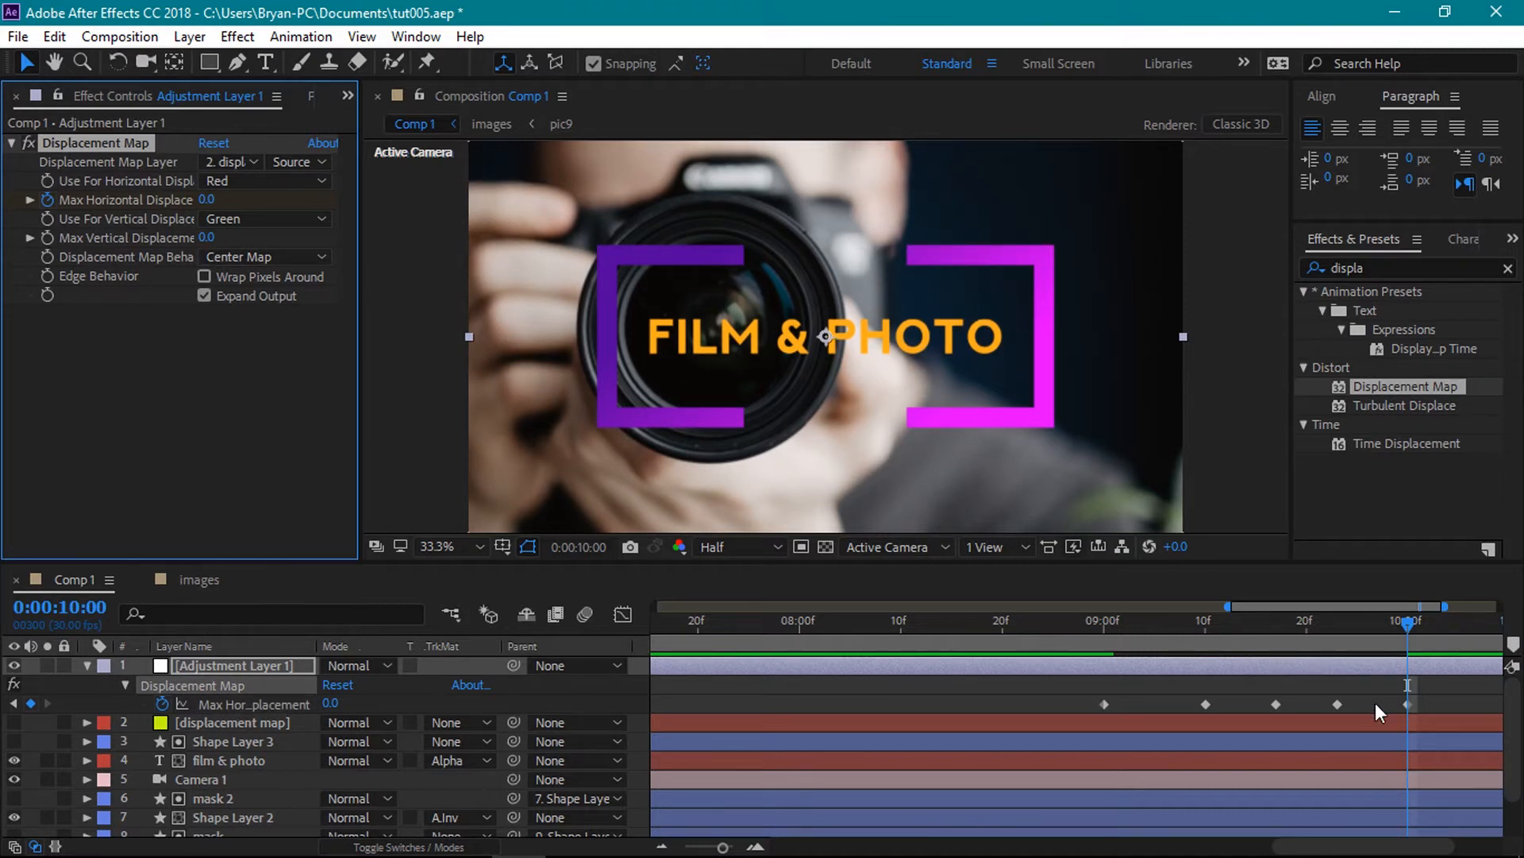
Make Adjustment Layer 1's Displacement Map read the displacement map layer with Effects & Masks and scrub through the glitch.
left_click_drag(1405, 624, 1246, 647)
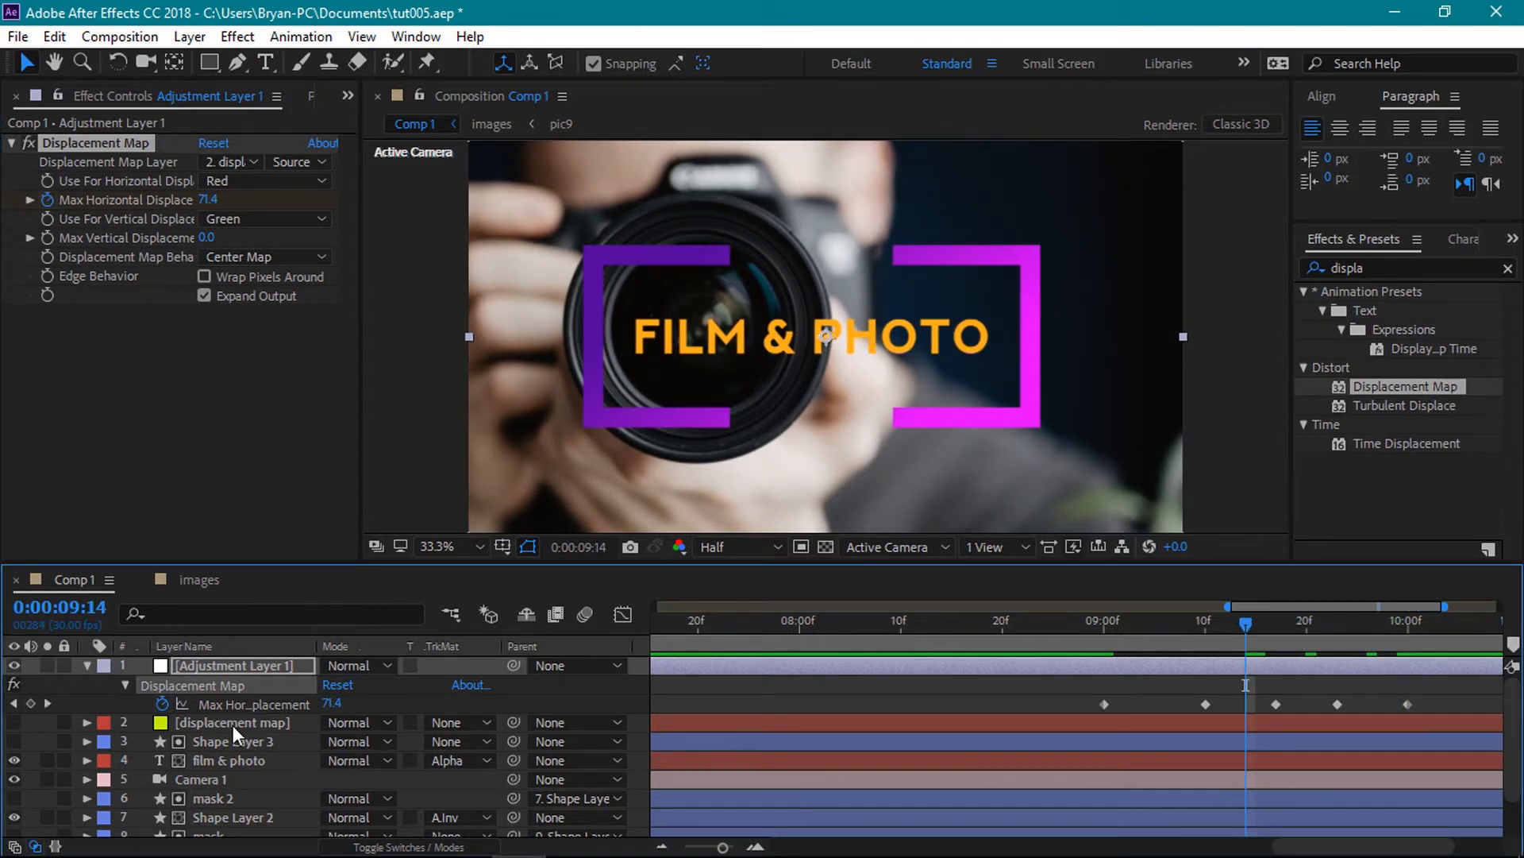
left_click(184, 720)
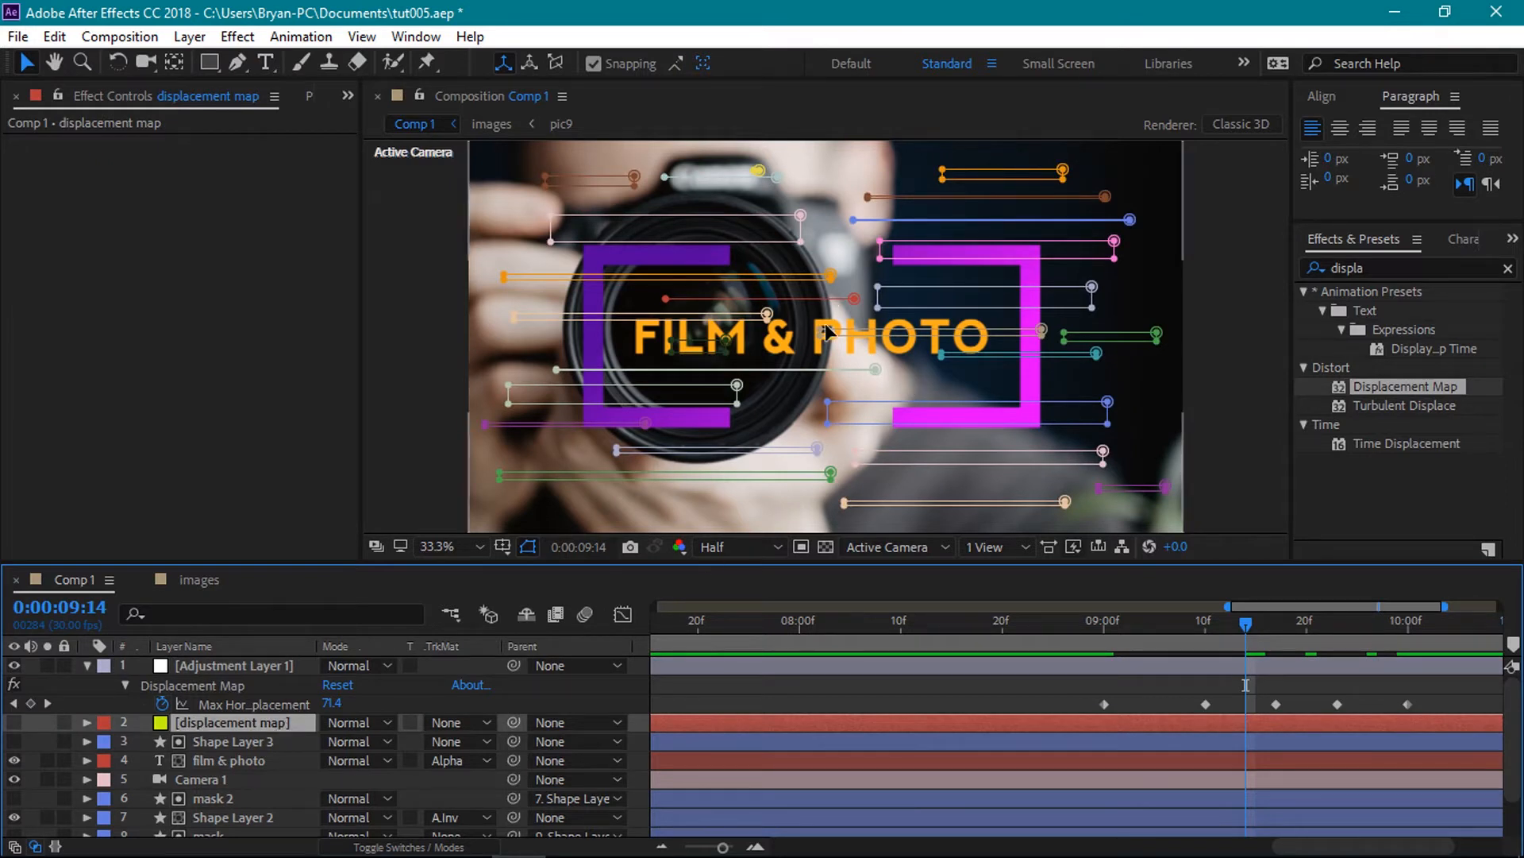
left_click(247, 665)
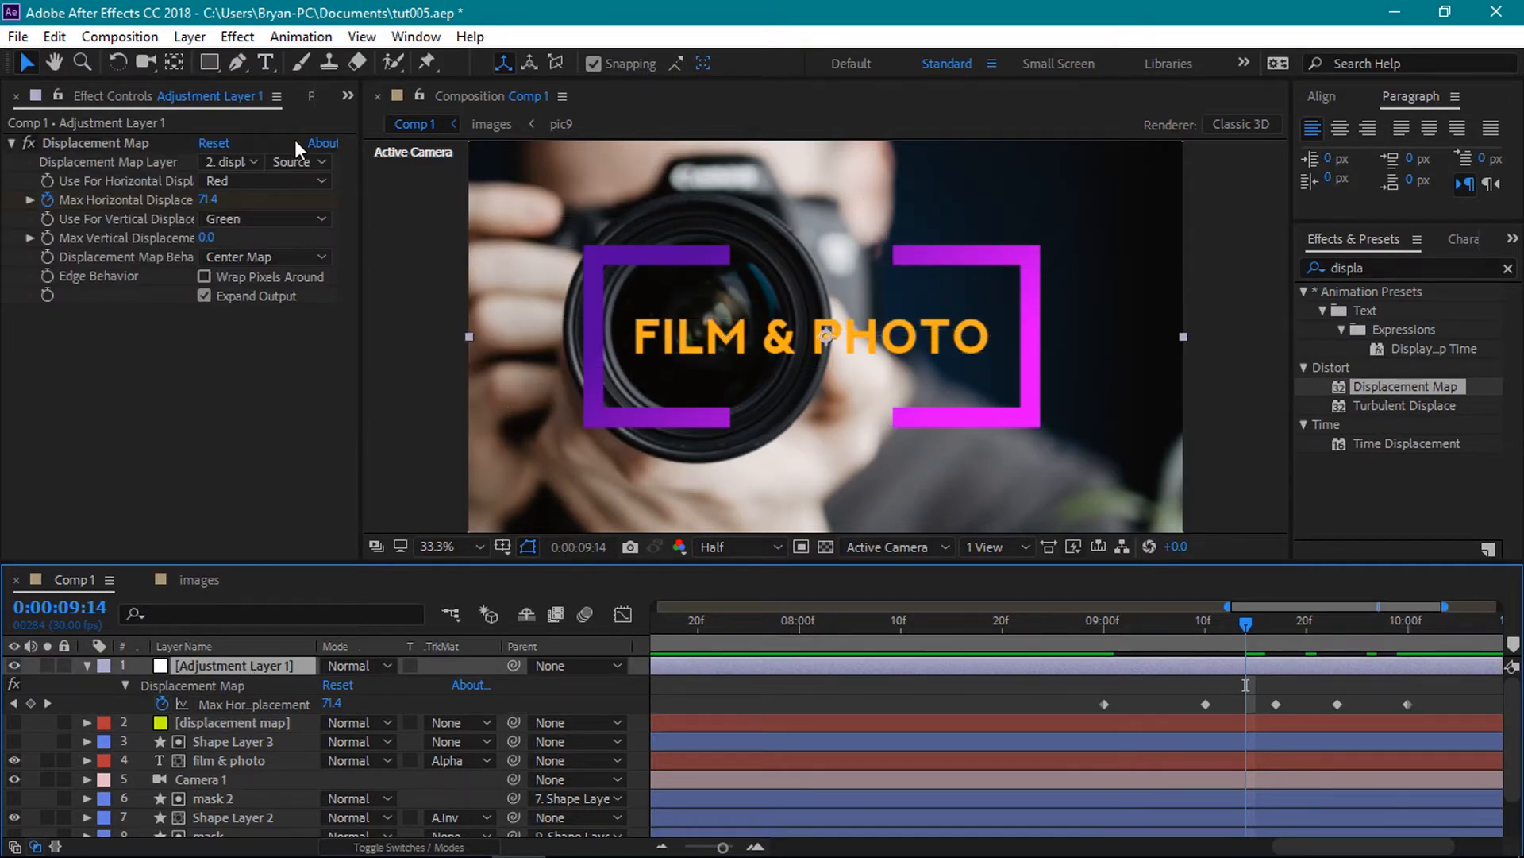
left_click(297, 163)
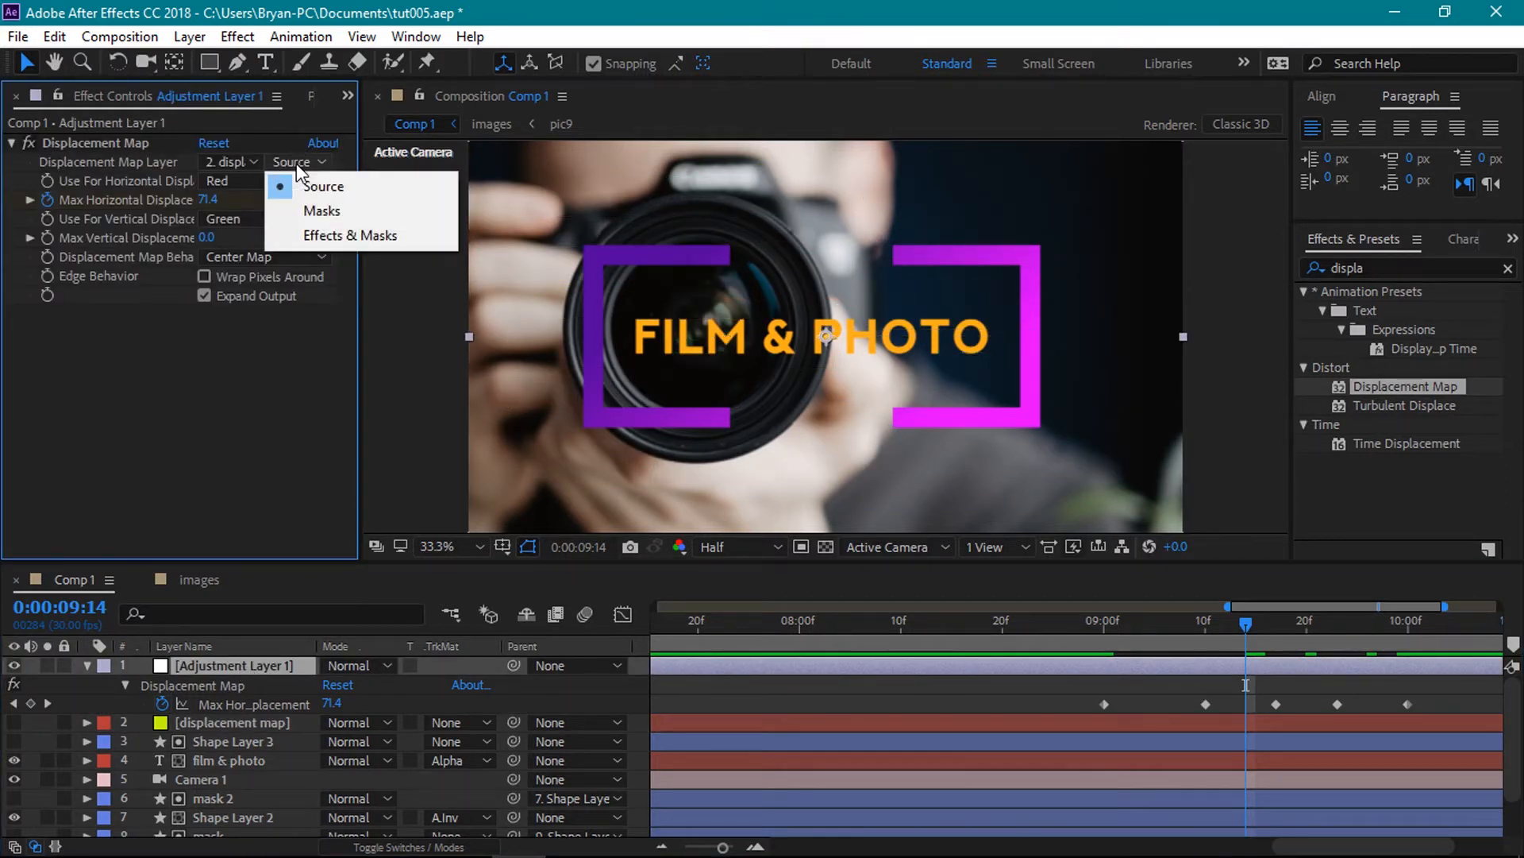
left_click(297, 234)
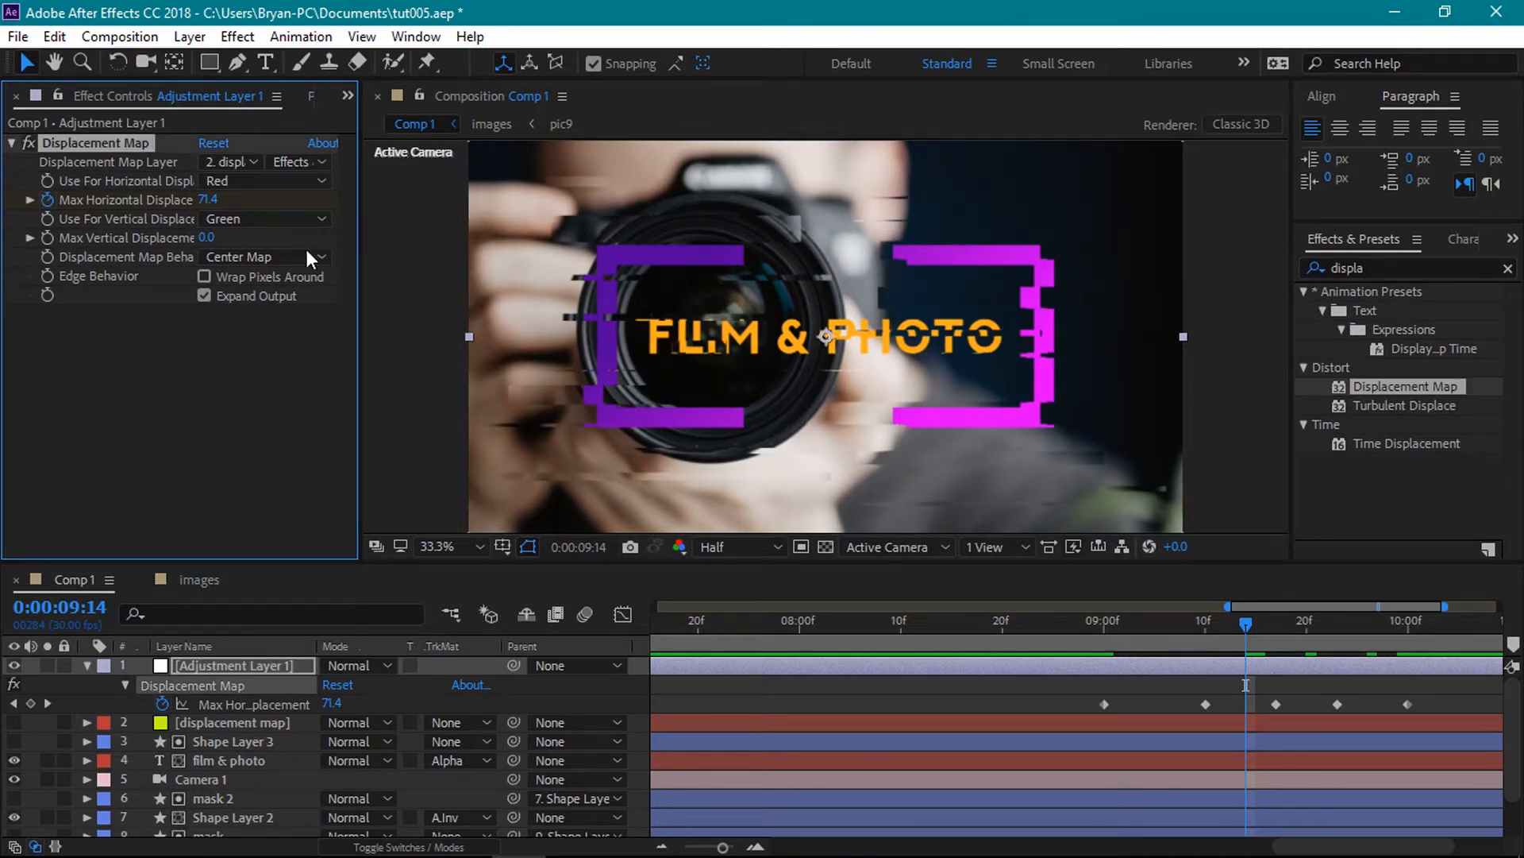
left_click_drag(1257, 617, 1388, 645)
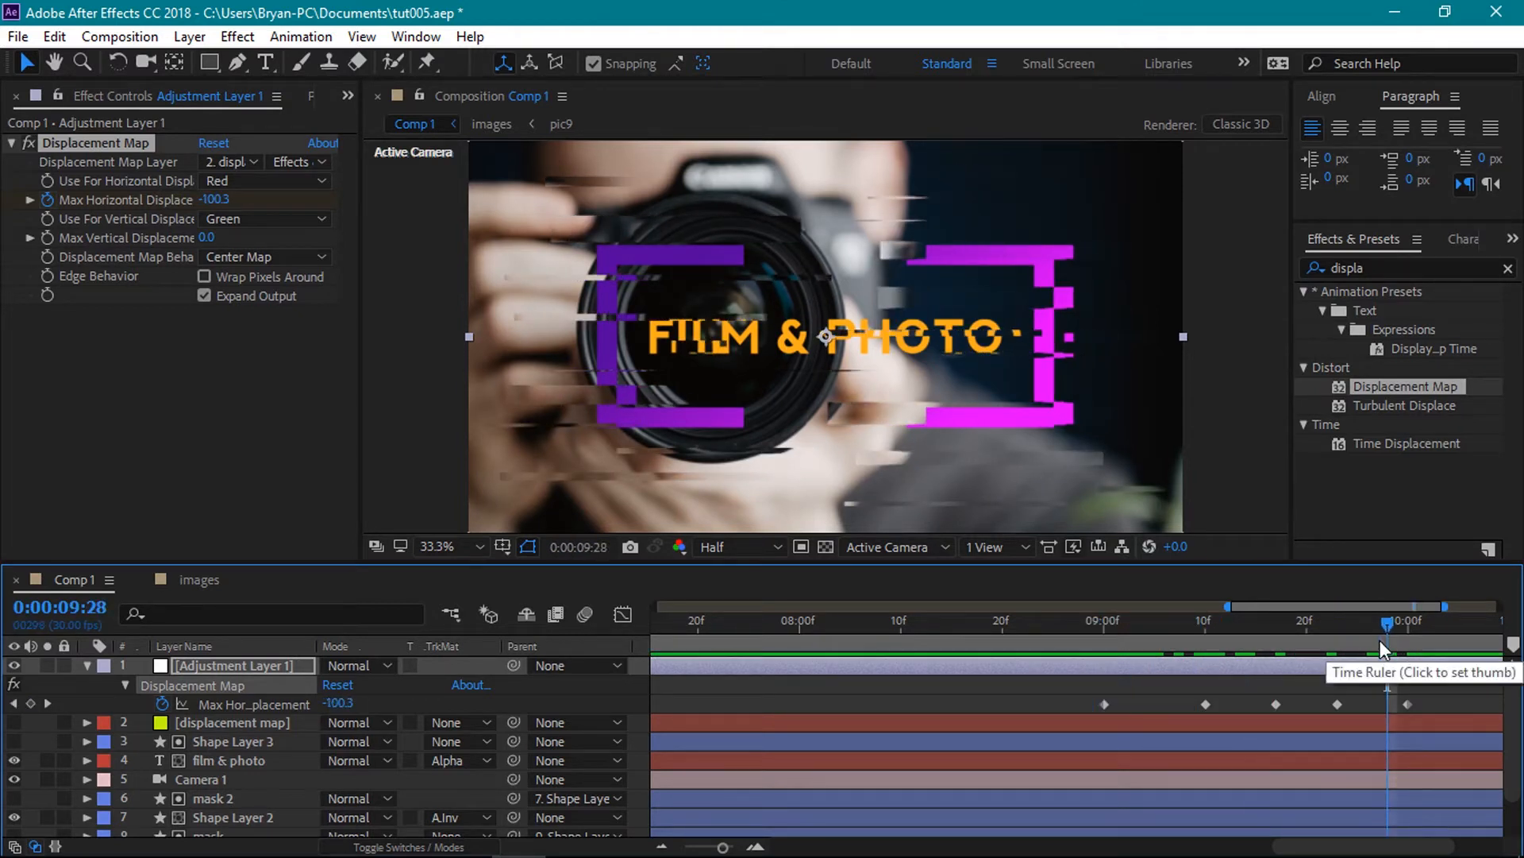
Duplicate the Displacement Map effect and set the copy's Use For Horizontal Displacement to Lightness.
left_click(79, 145)
left_click(54, 37)
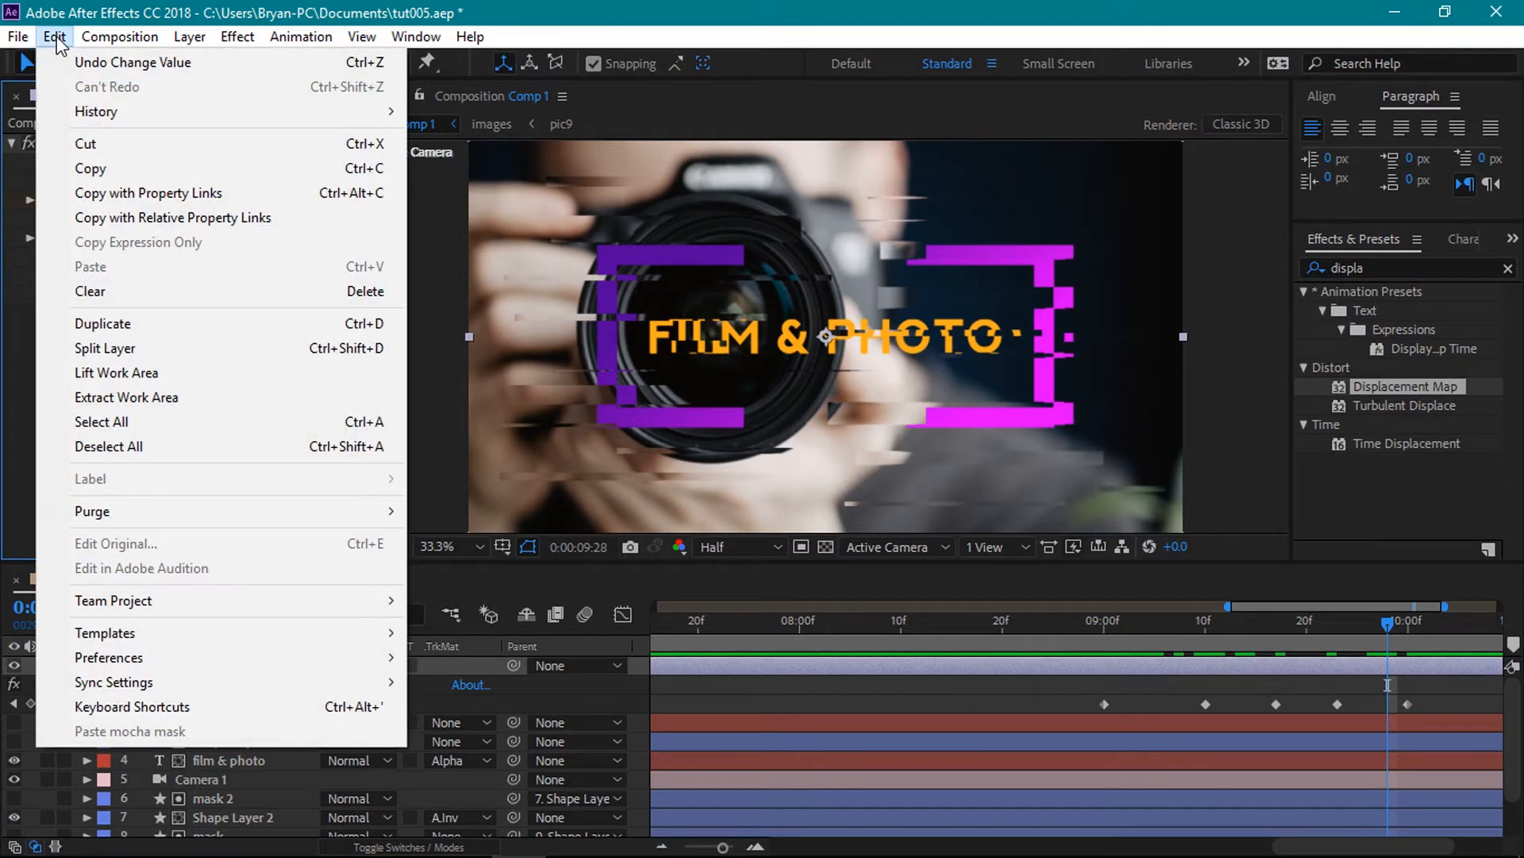
left_click(73, 325)
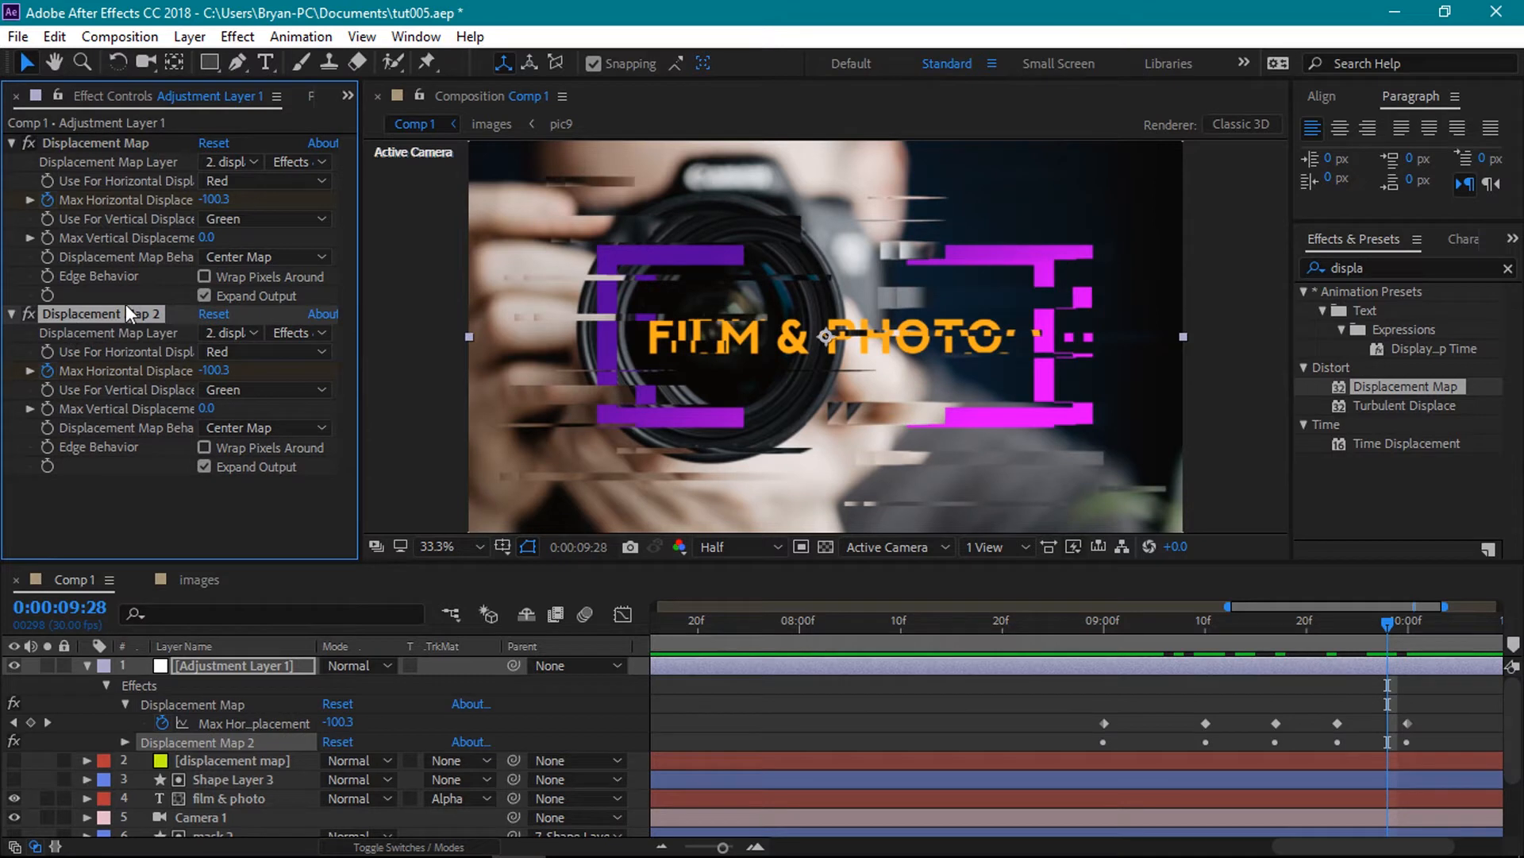
left_click(299, 351)
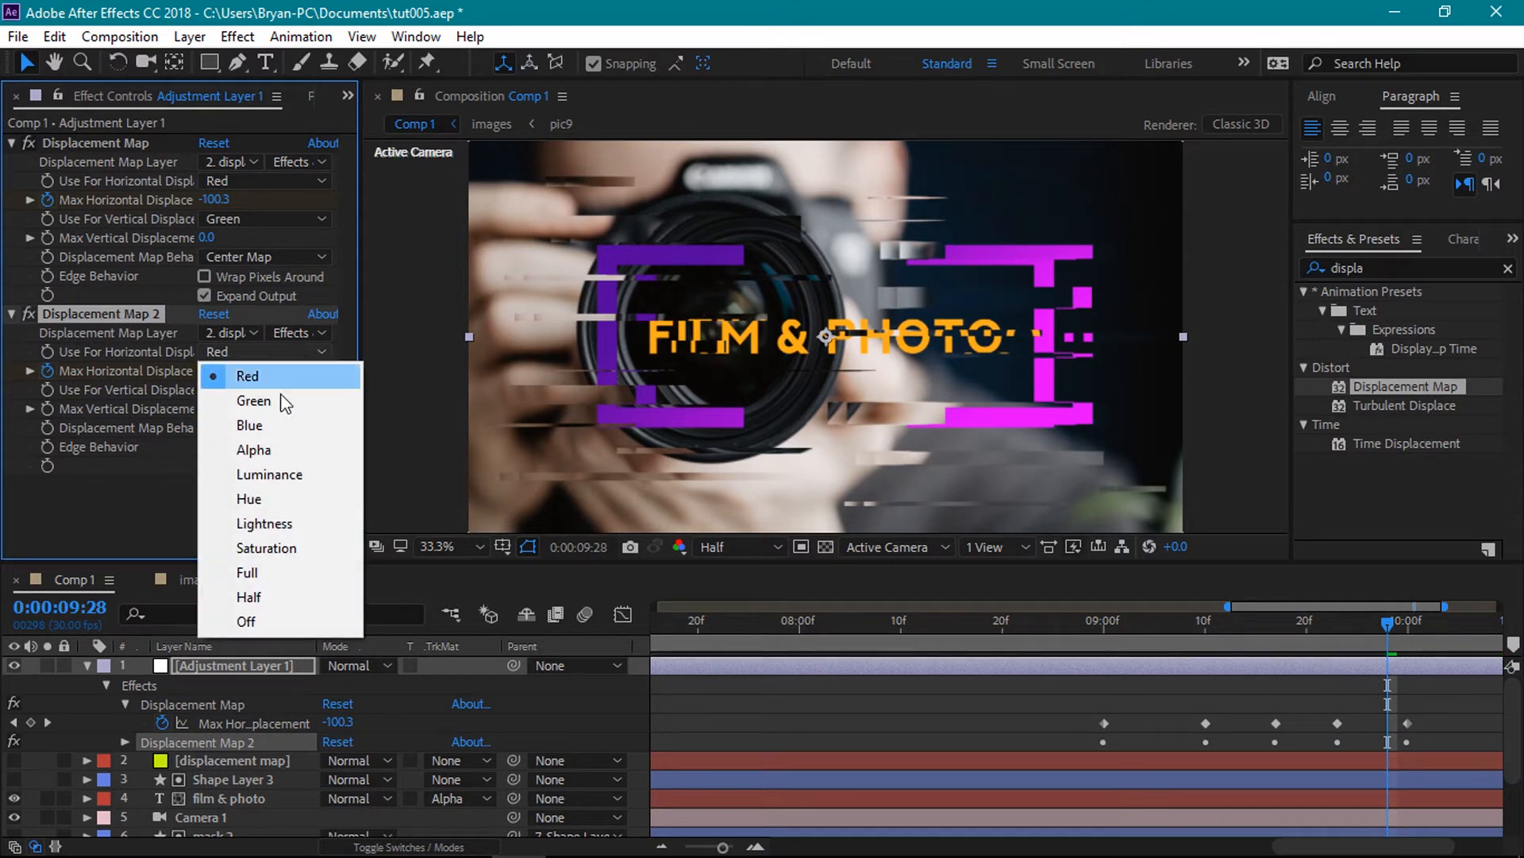
left_click(275, 522)
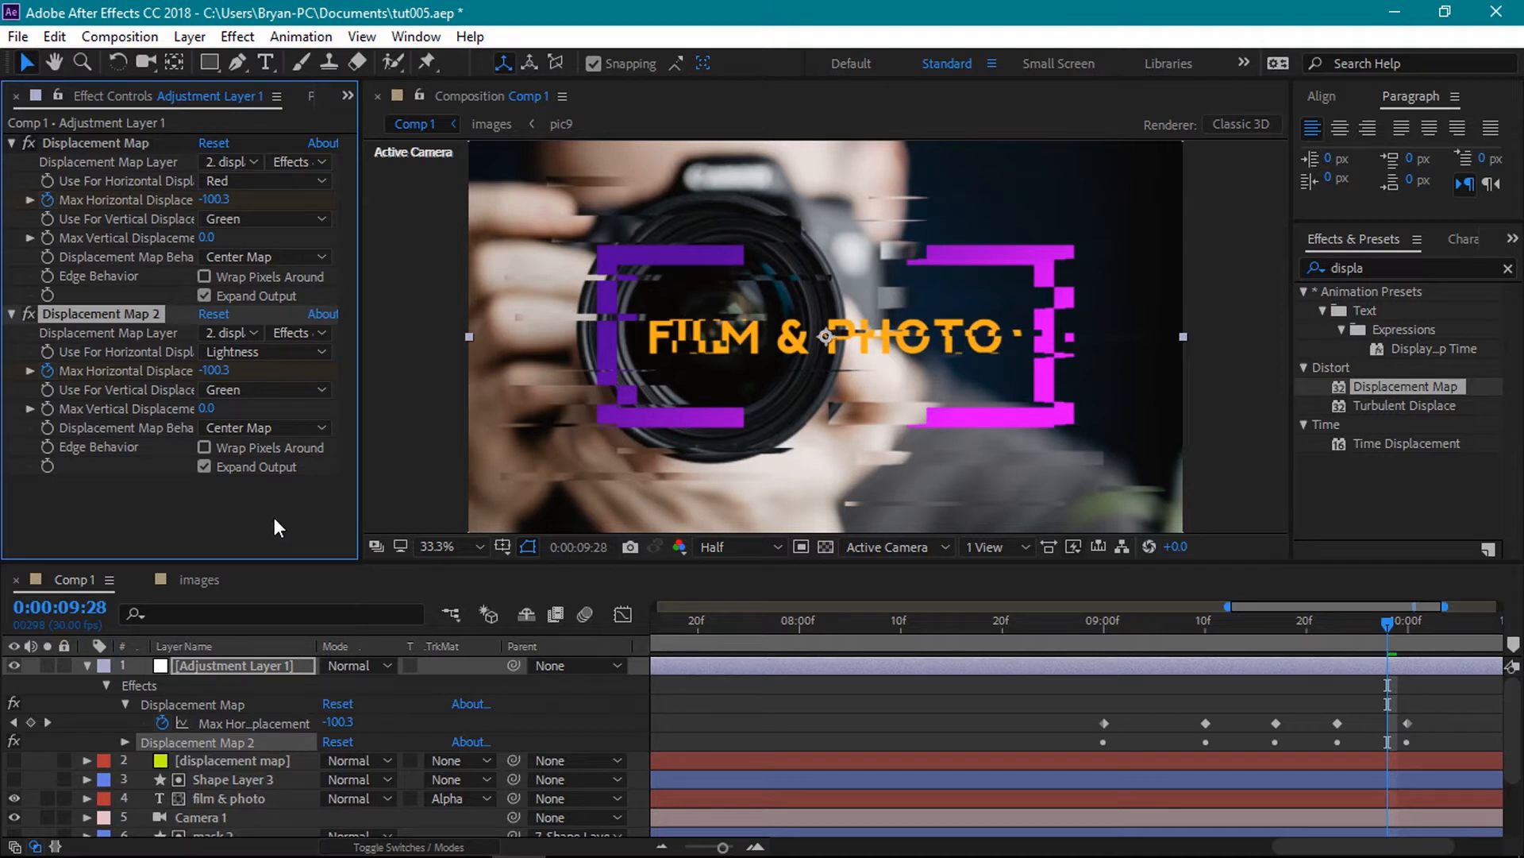
left_click_drag(1389, 624, 1337, 629)
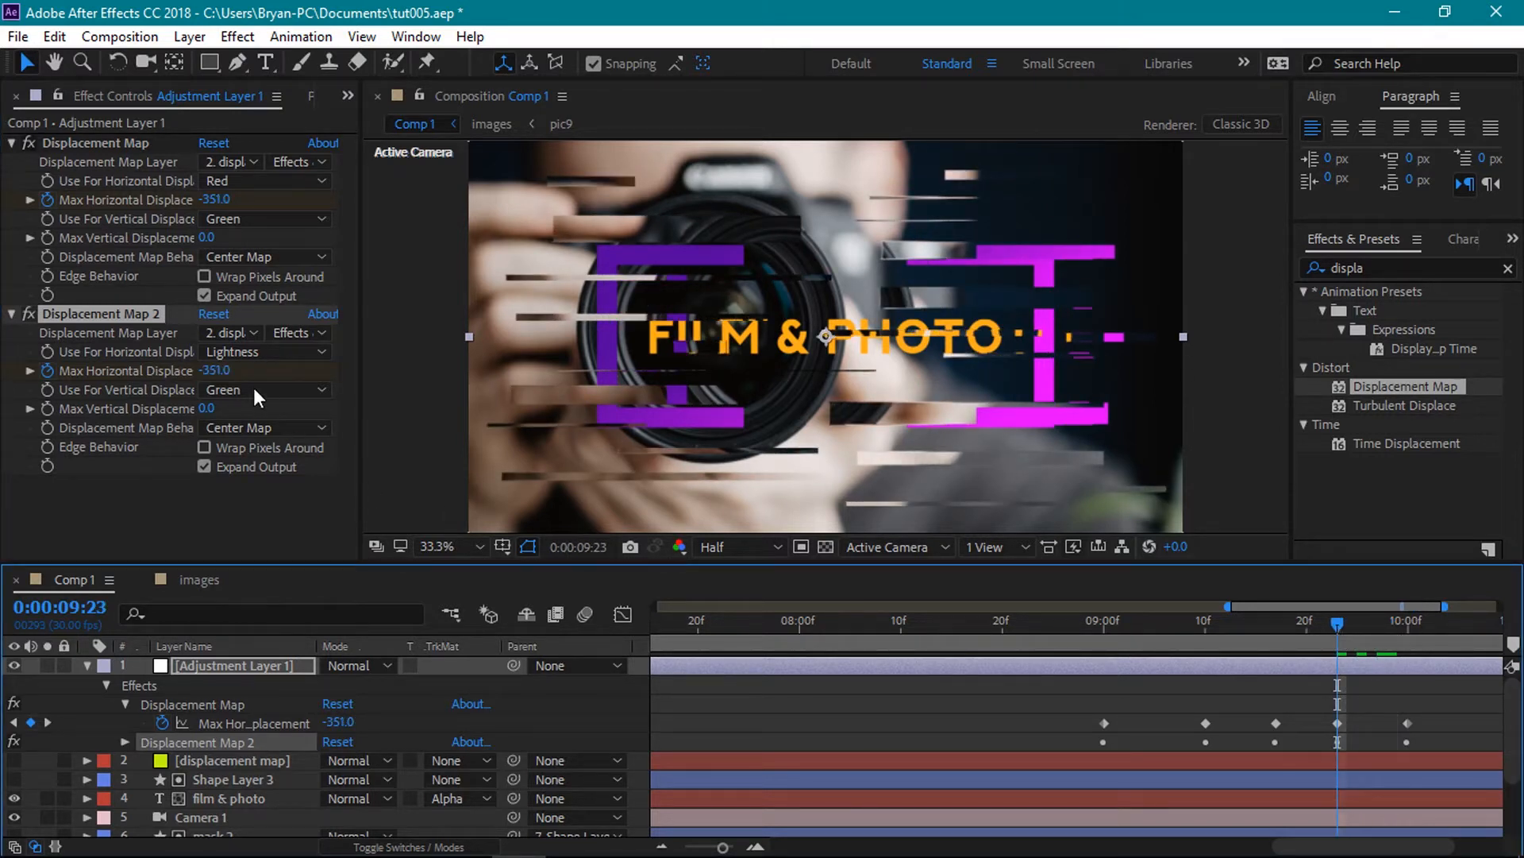
left_click_drag(221, 377, 242, 417)
left_click_drag(1353, 623, 1206, 628)
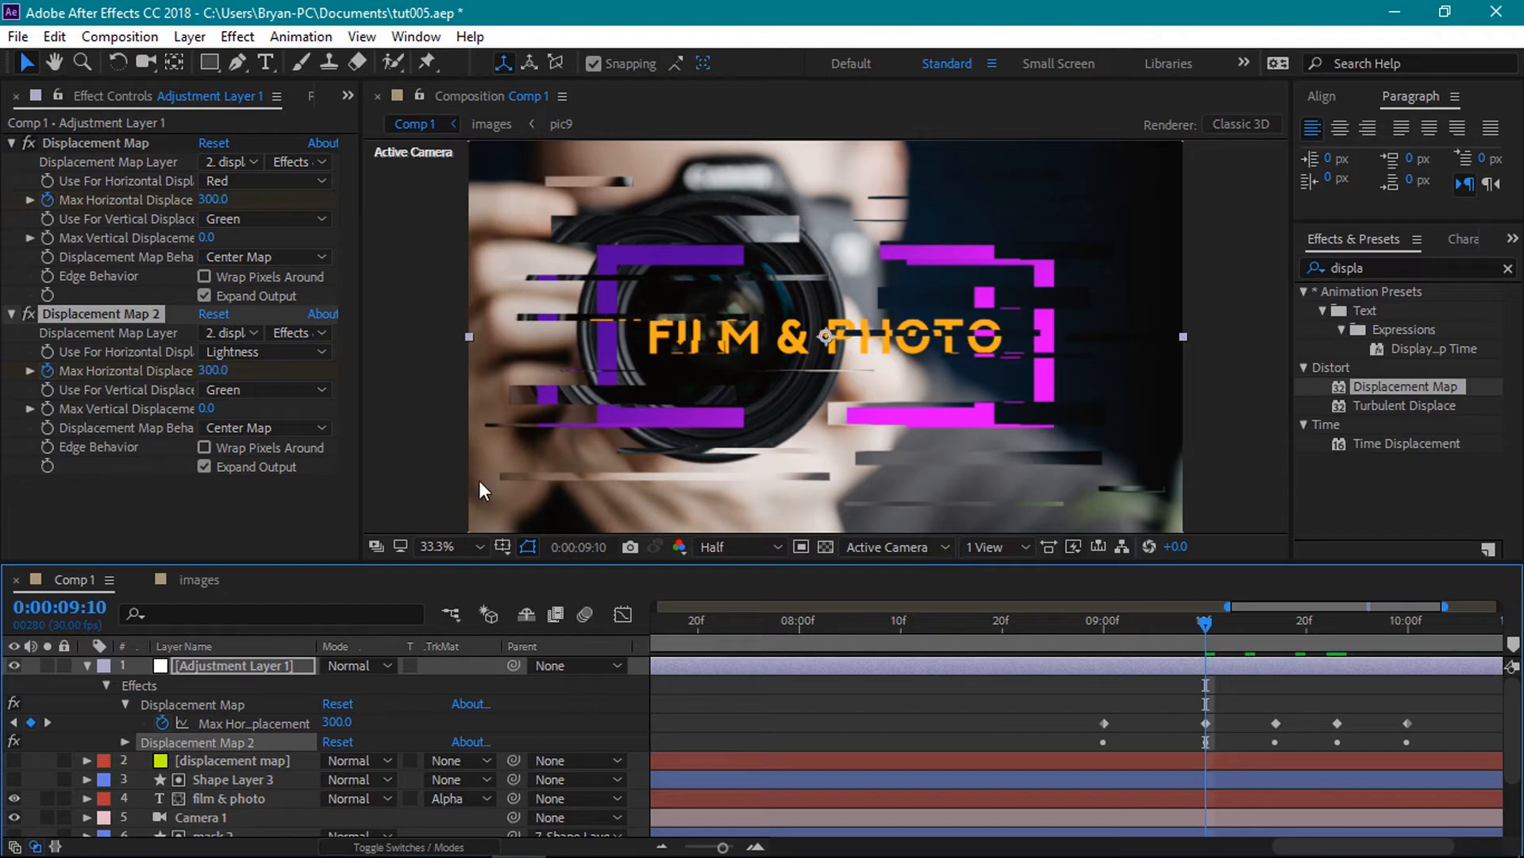
left_click(267, 393)
left_click(272, 354)
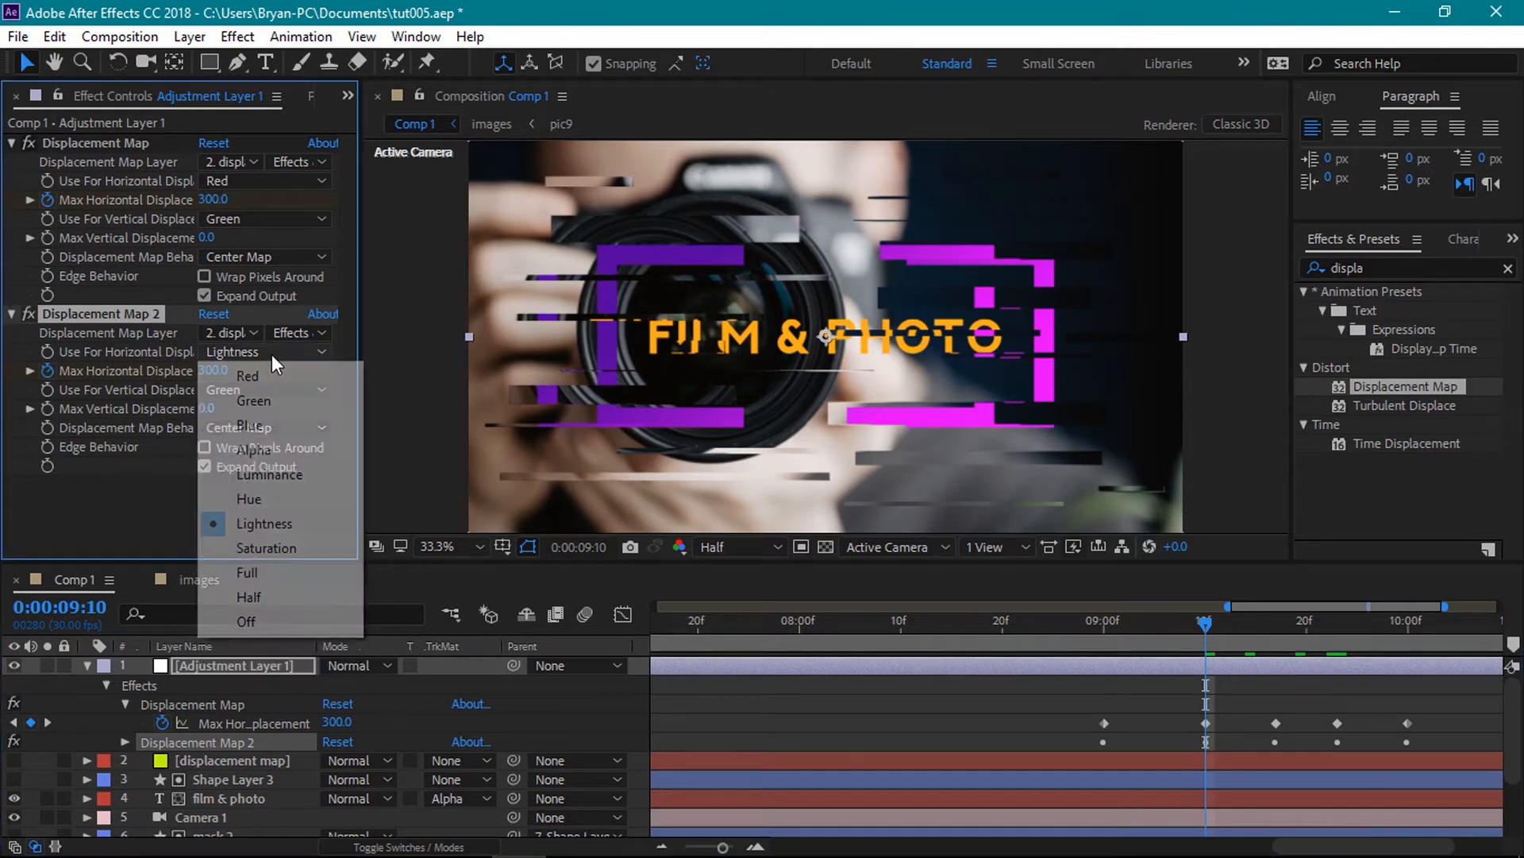
left_click(91, 512)
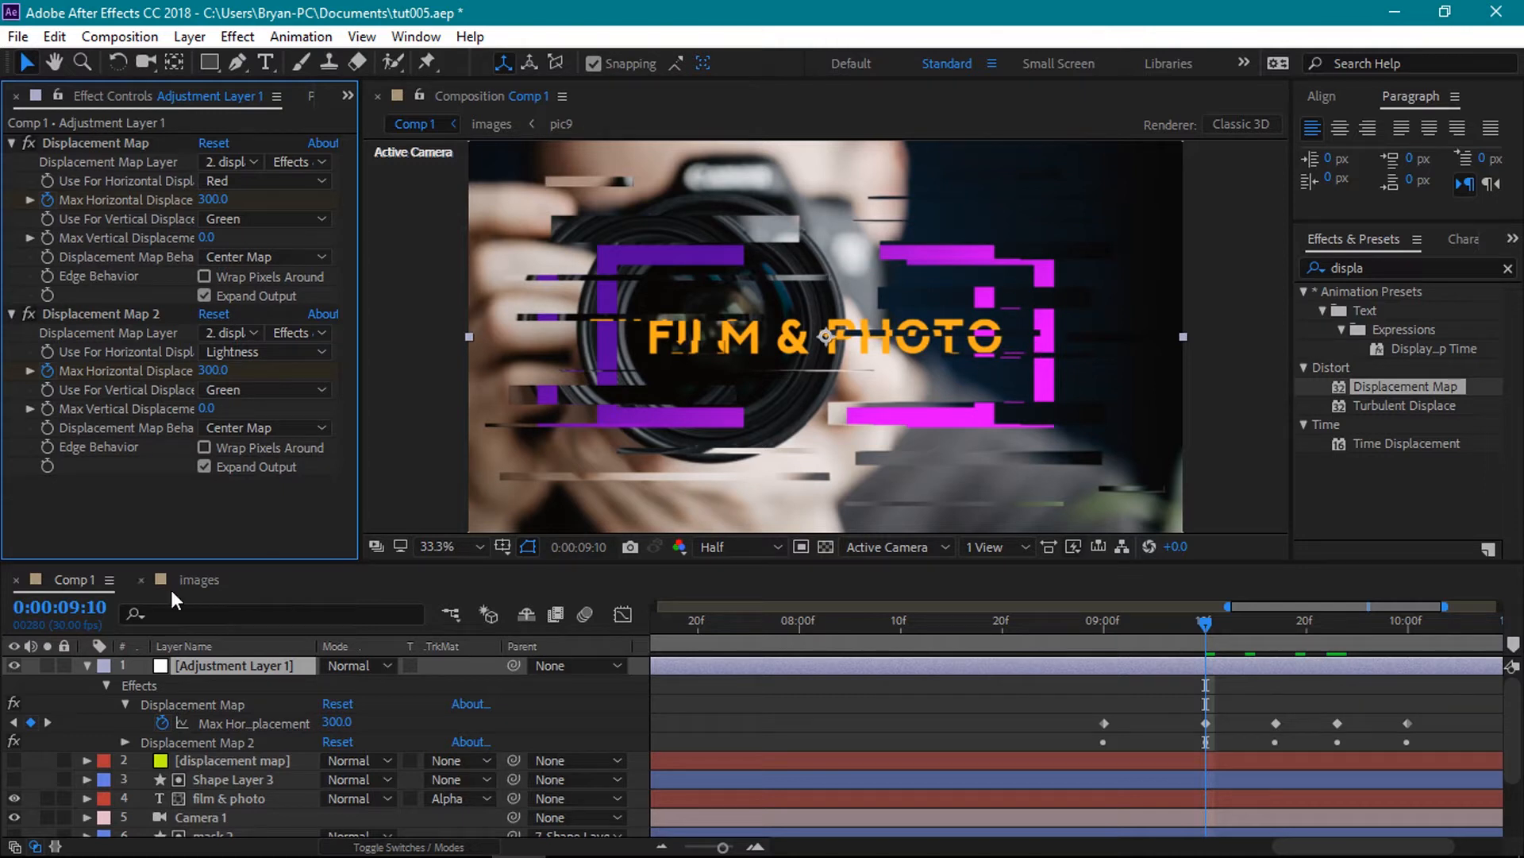
Apply Easy Ease to all Max Horizontal Displacement keyframes of both Displacement Map effects on Adjustment Layer 1.
left_click(86, 665)
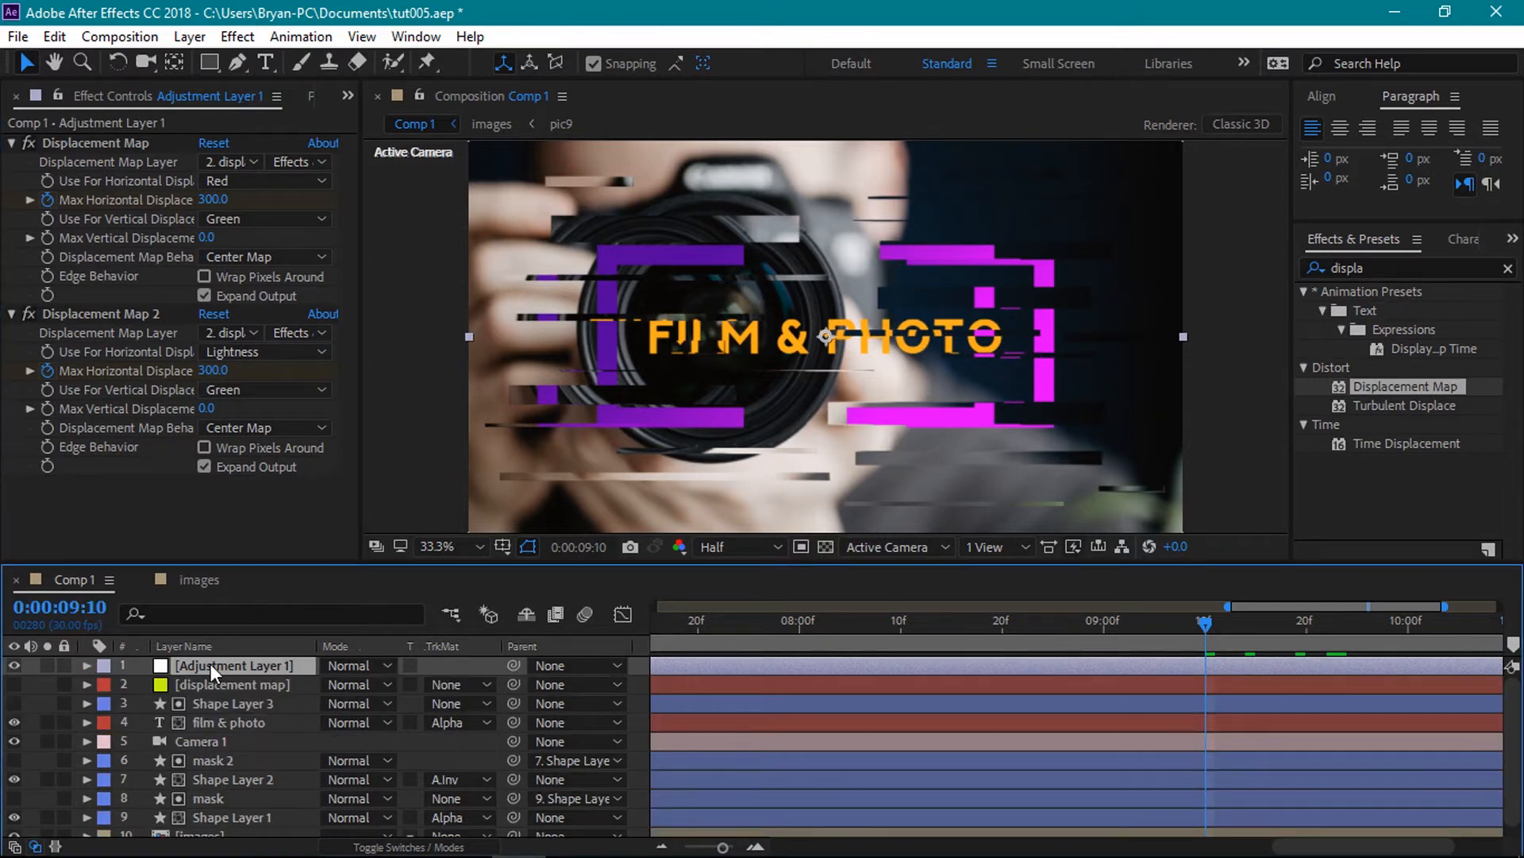
key("u")
left_click_drag(1443, 692, 1031, 767)
right_click(1105, 742)
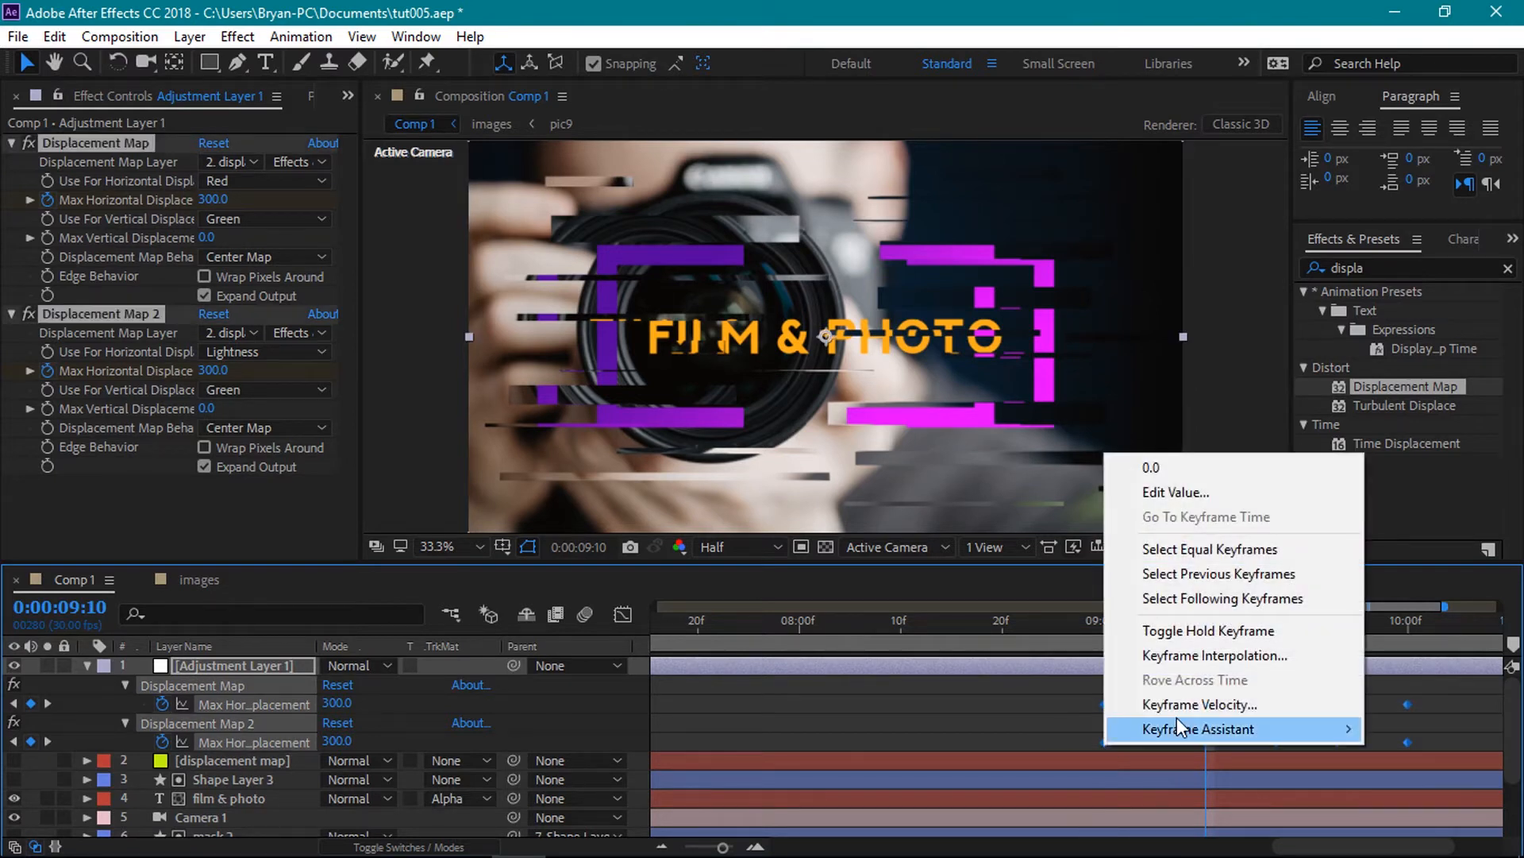
mouse_move(1179, 728)
left_click(872, 582)
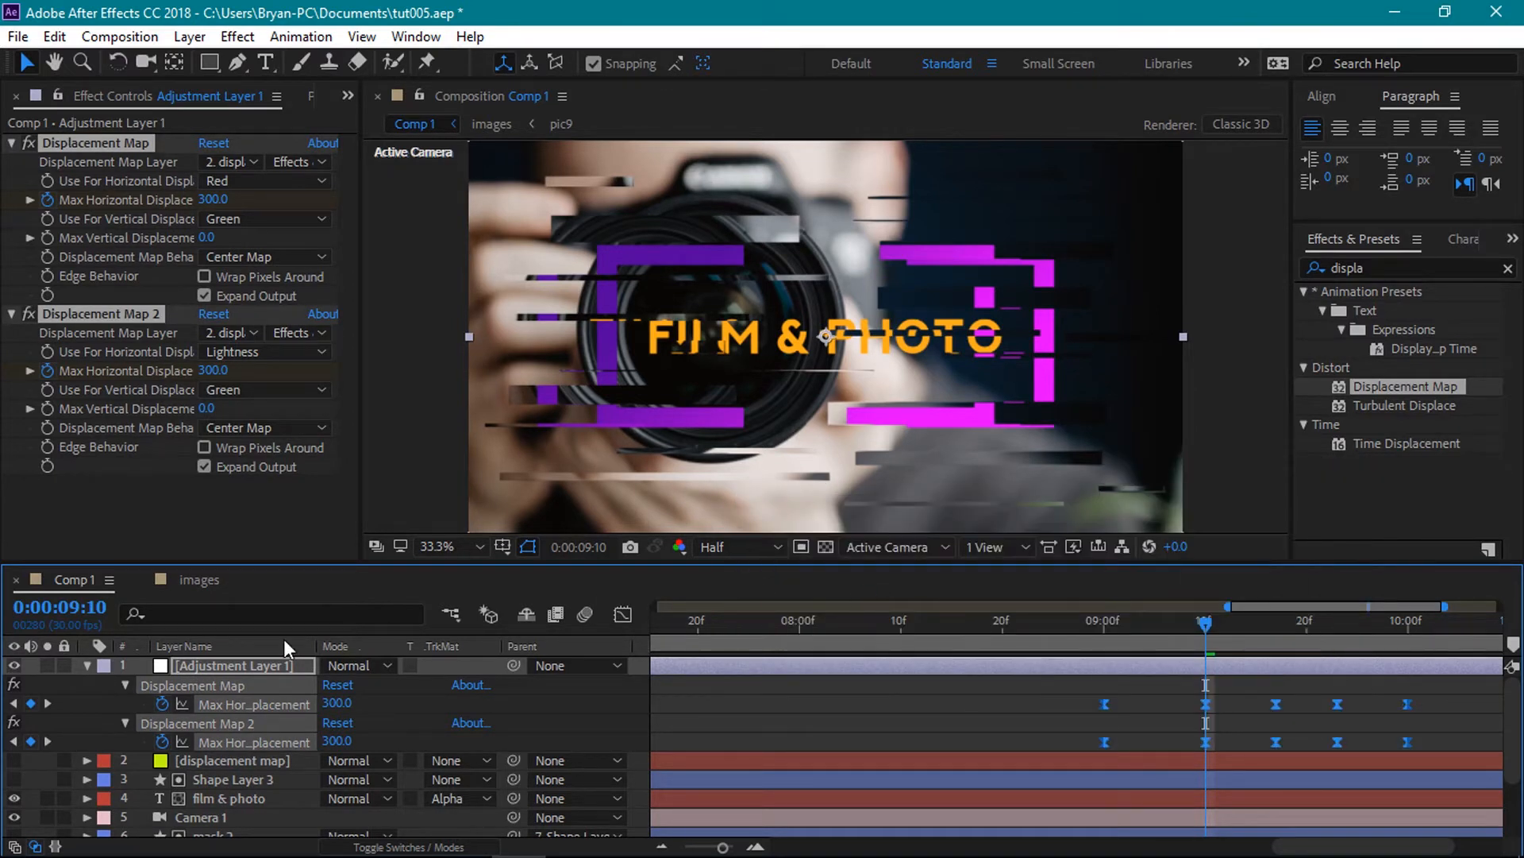
left_click(86, 665)
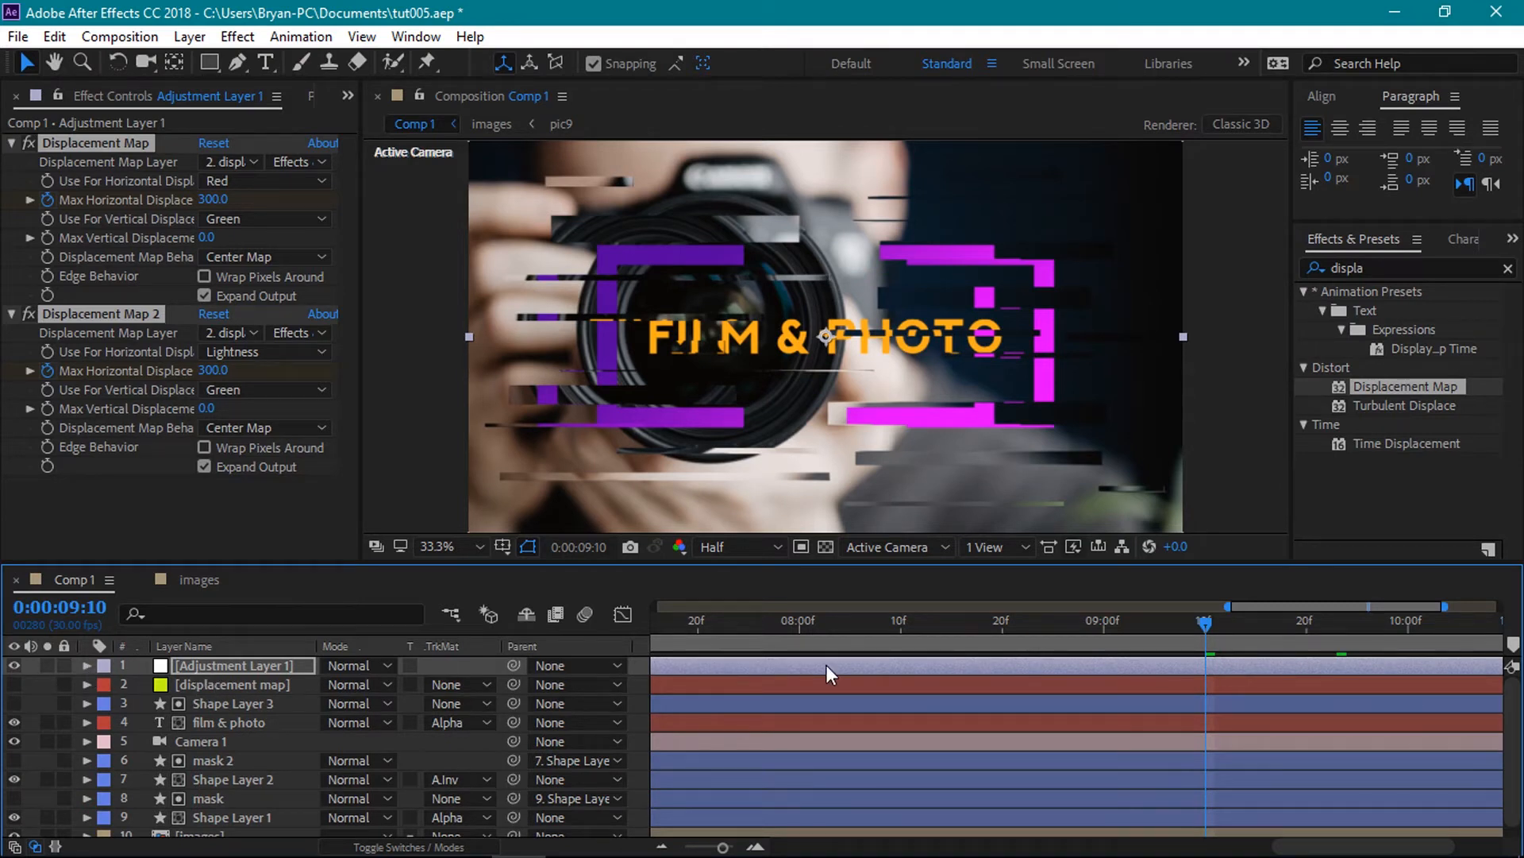
Play back the glitch animation from 0:00:07:06 to check its timing.
scroll(828, 665, "down", 4)
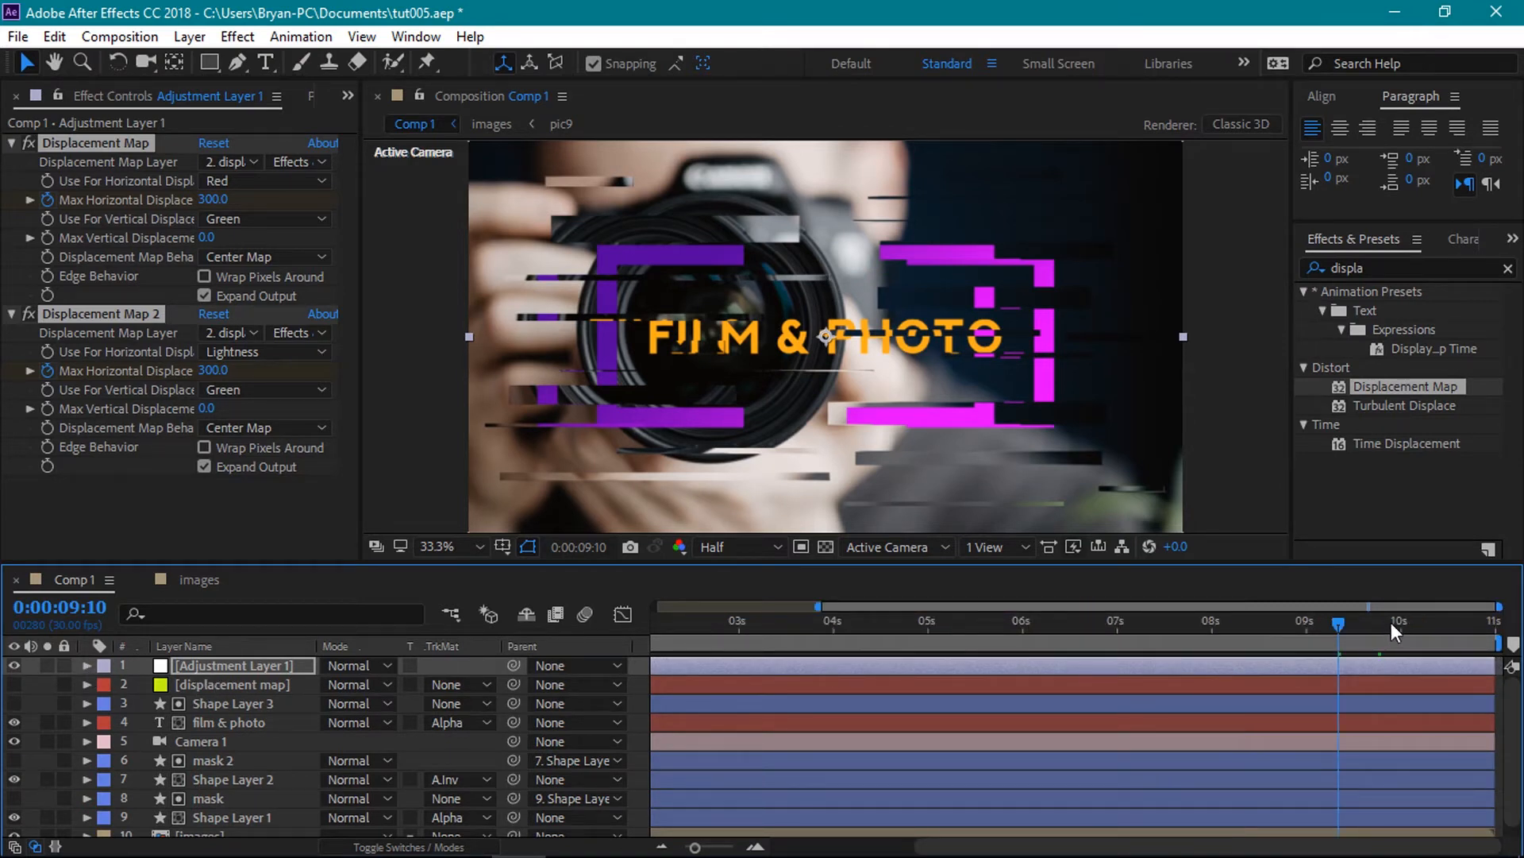
left_click_drag(1347, 626, 1139, 640)
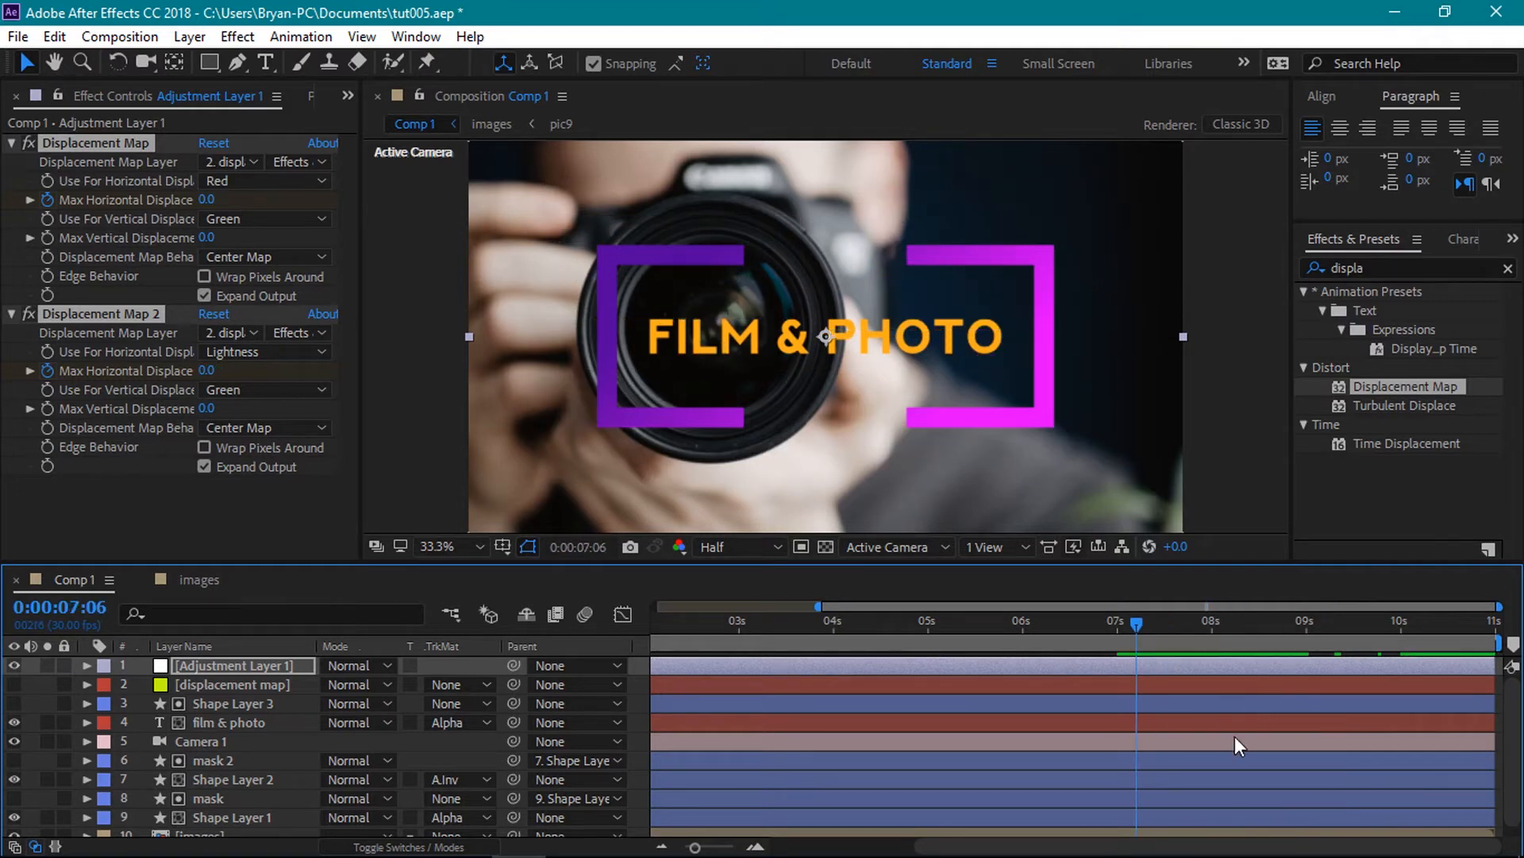
key("space")
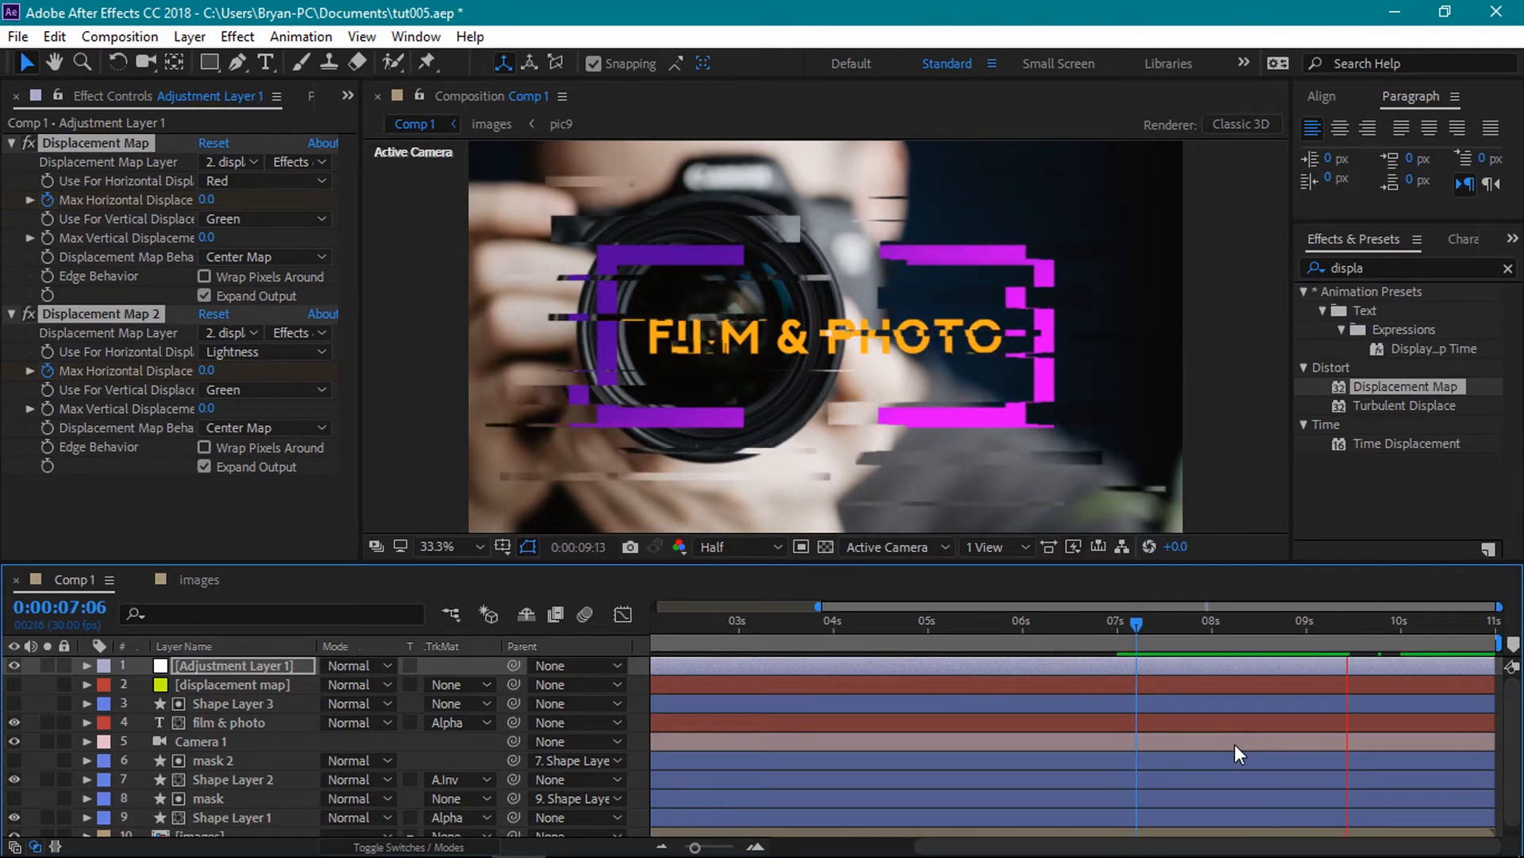
left_click_drag(1135, 626, 1354, 628)
key("space")
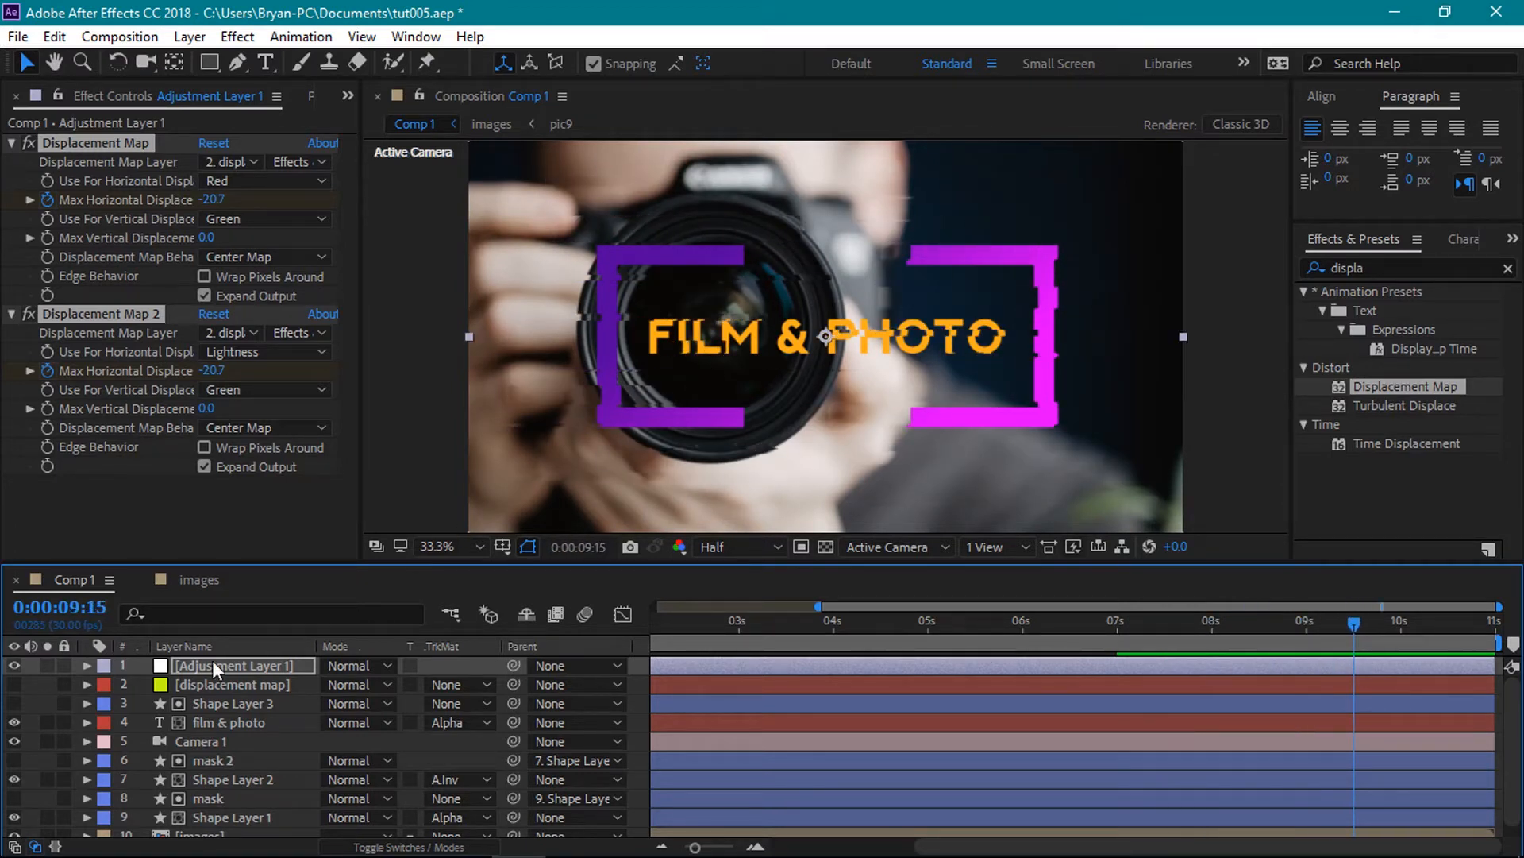
Compress both effects' Max Horizontal Displacement keyframes proportionally so the glitch runs from 0:00:09:00 to about 0:00:09:15.
left_click(207, 662)
key("u")
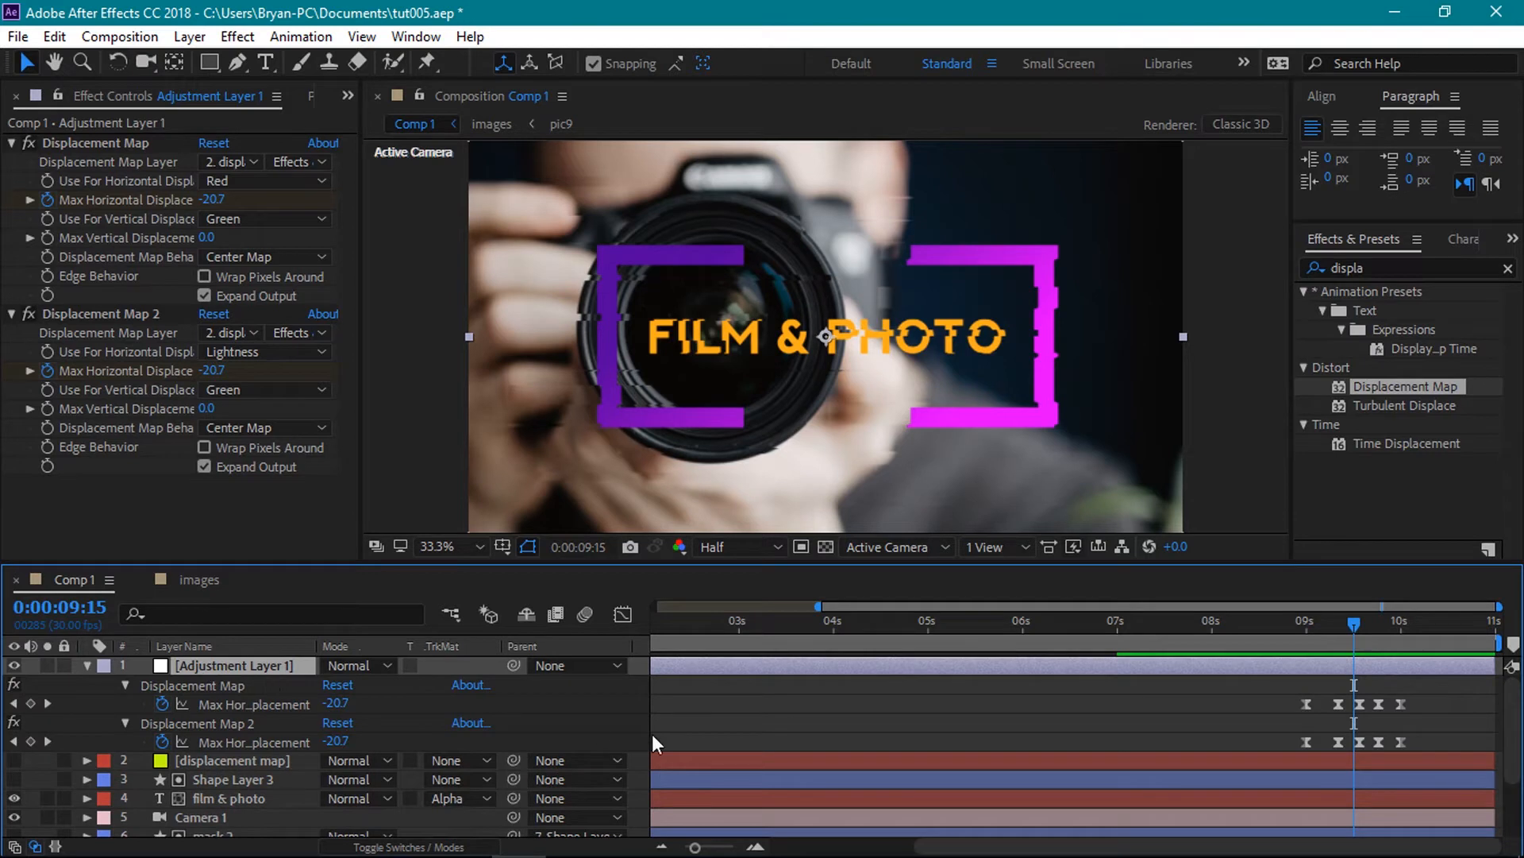
left_click_drag(1446, 699, 1287, 751)
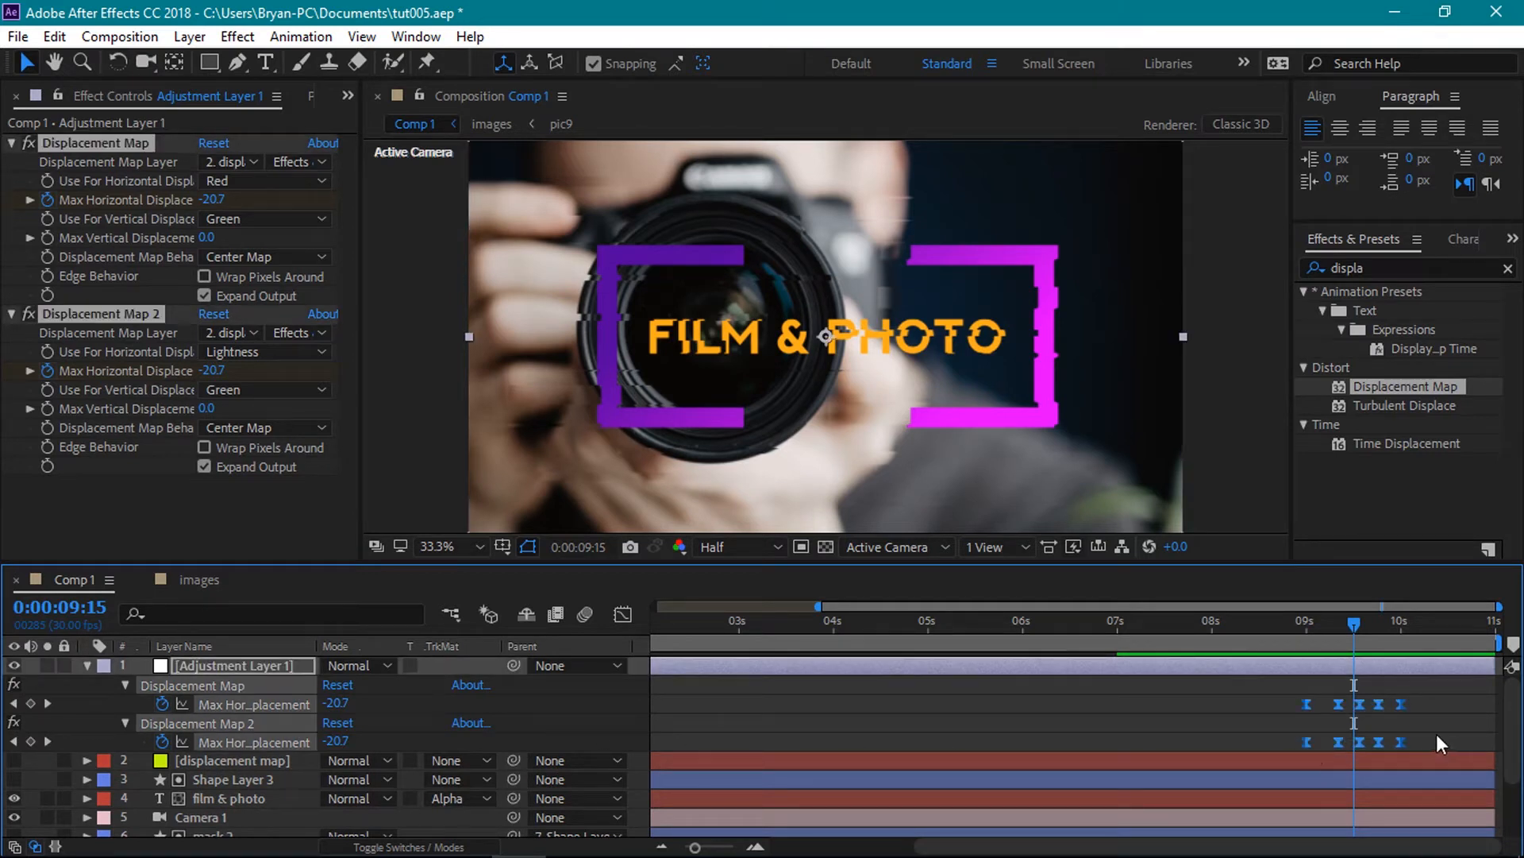
left_click_drag(1403, 745, 1359, 750)
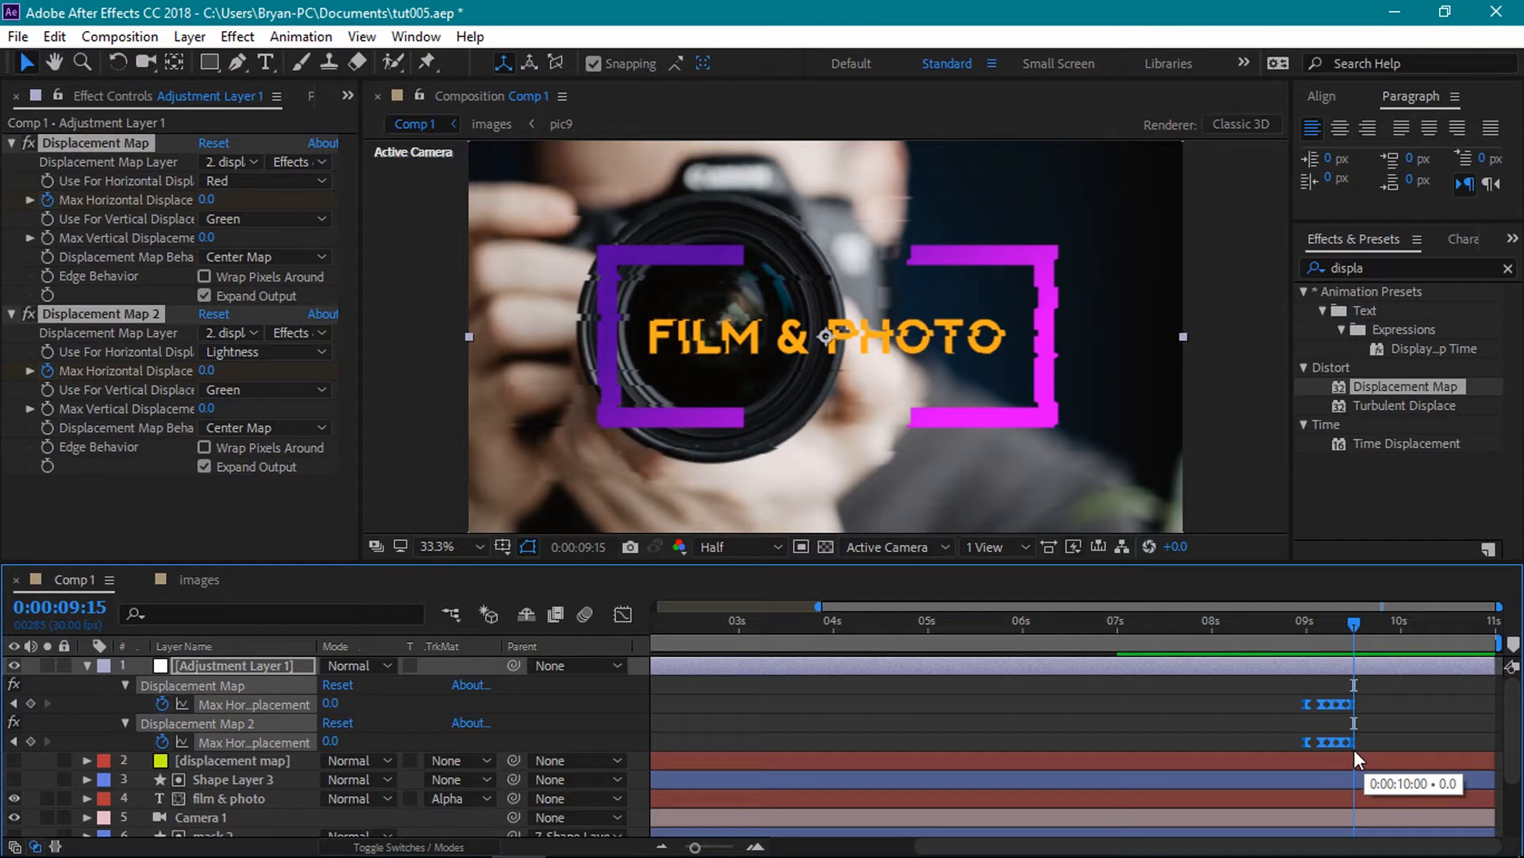
left_click_drag(1341, 746, 1336, 745)
left_click_drag(1265, 689, 1355, 712)
Play back the shortened glitch and collapse Adjustment Layer 1's properties.
mouse_move(1350, 624)
left_mouse_down()
mouse_move(1260, 626)
mouse_move(1358, 627)
left_mouse_up()
key("space")
key("space")
key("space")
left_click(85, 666)
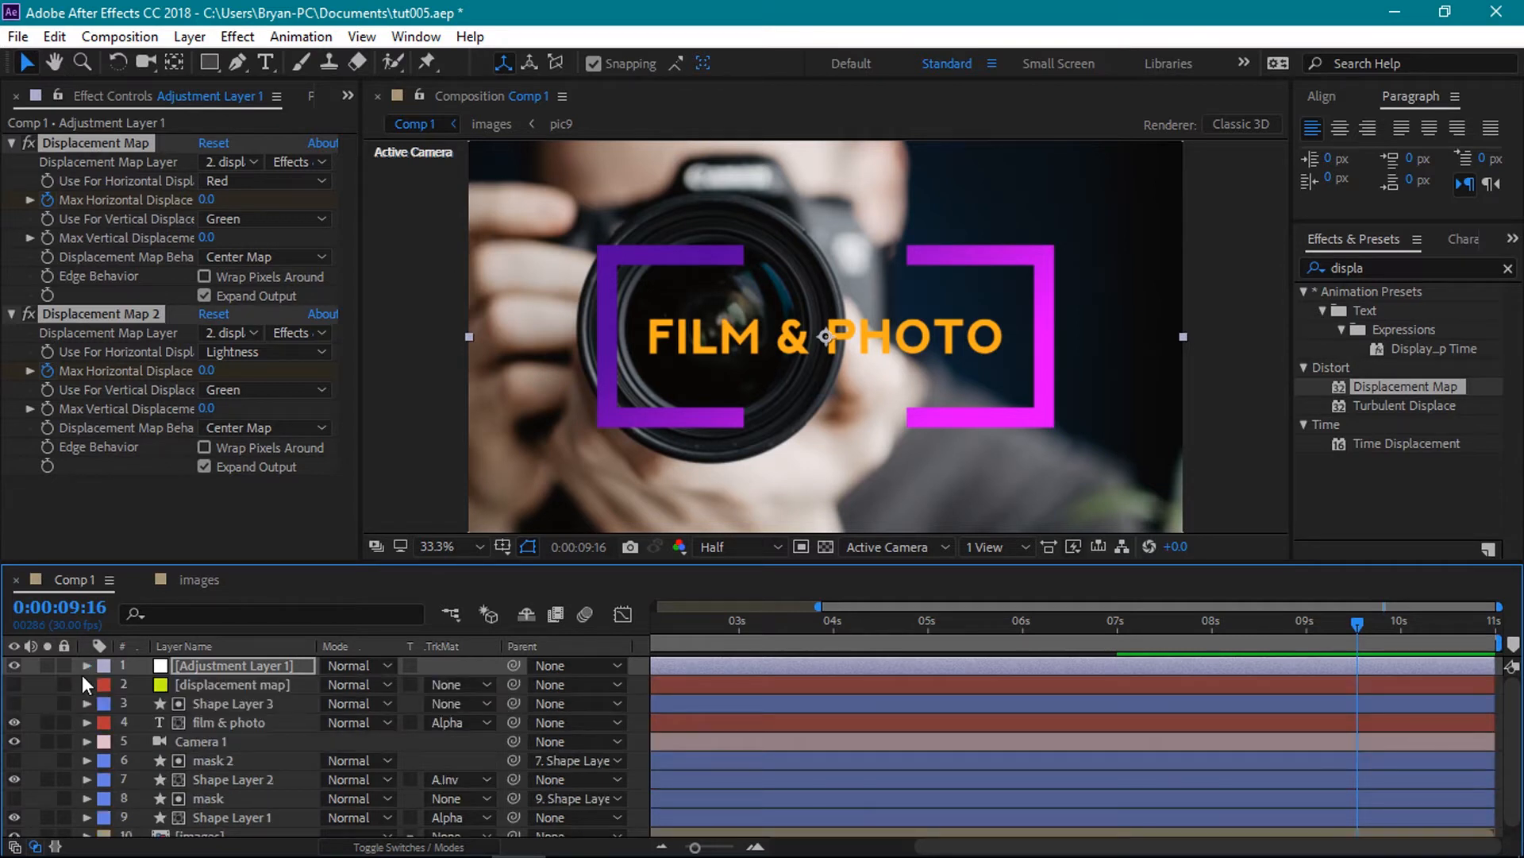
Enlarge the timeline area to show every layer of Comp 1 and deselect all layers.
left_click(253, 664)
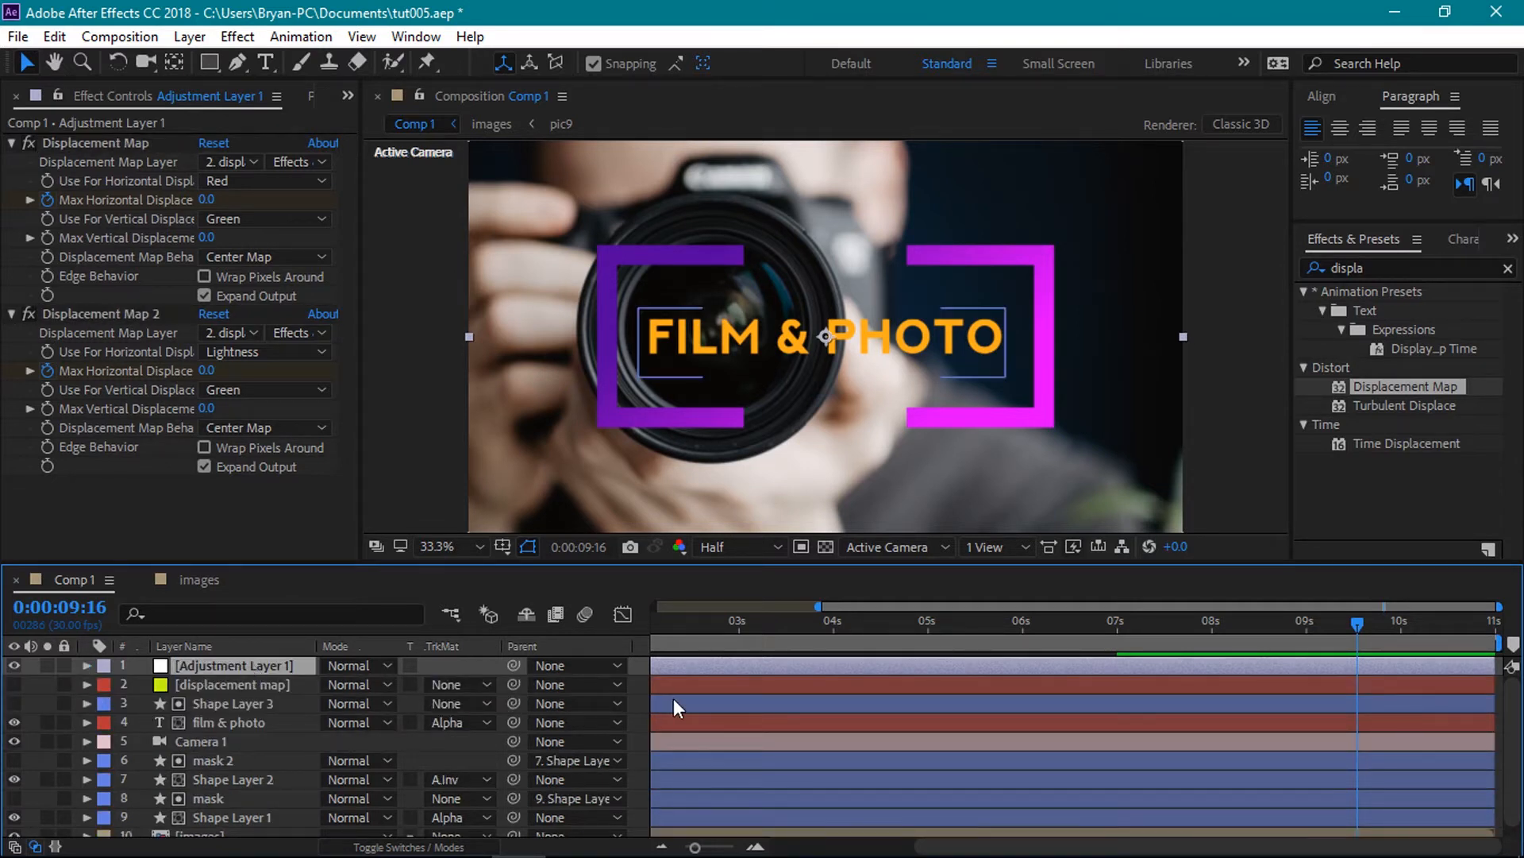
left_click_drag(749, 560, 788, 488)
left_click(388, 799)
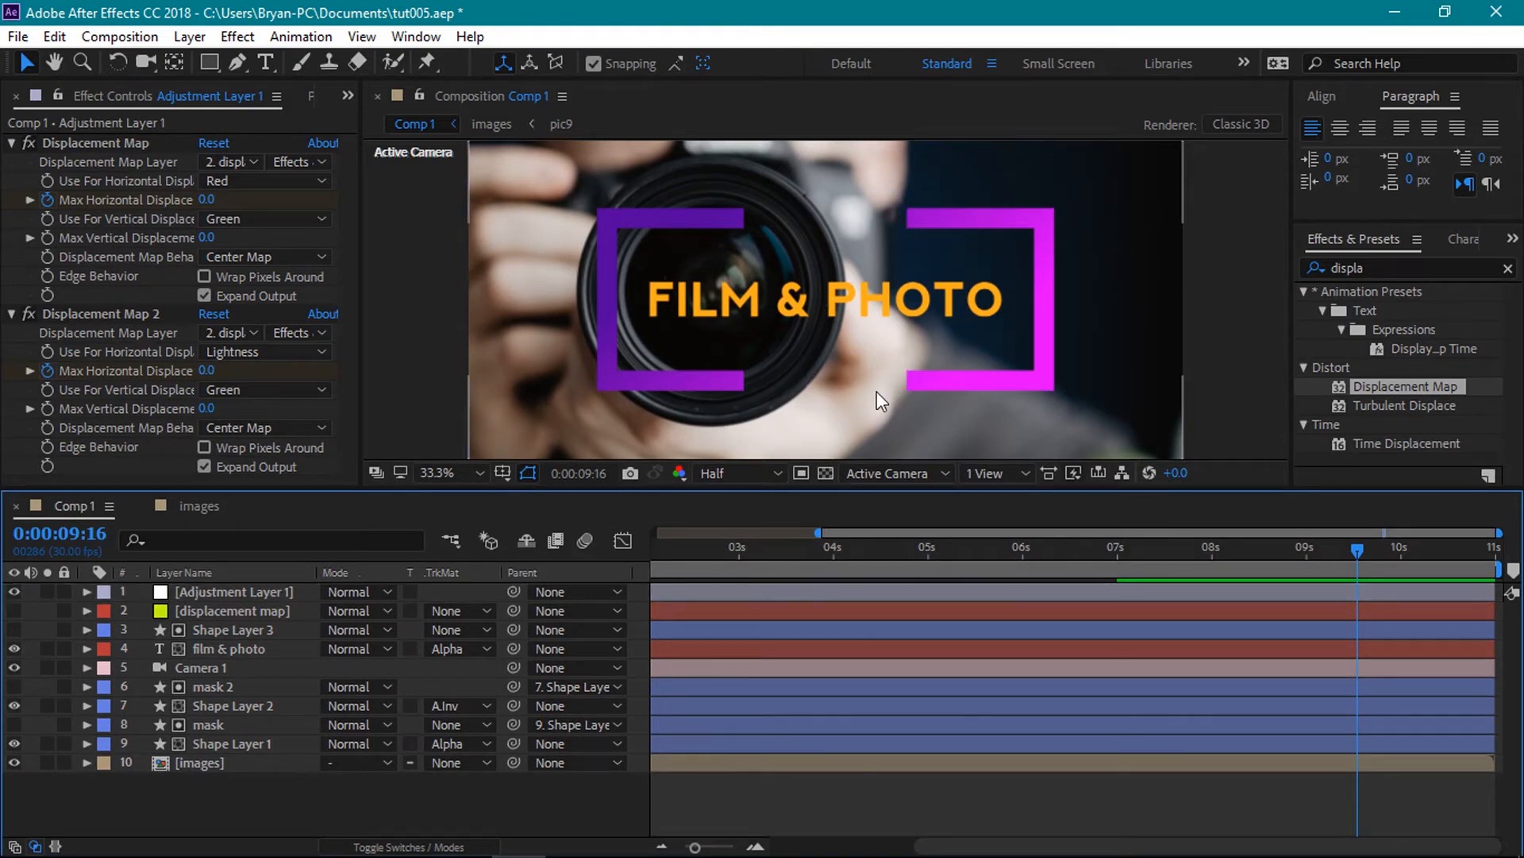
Add the YouTube MP4 clip and 11 Multi-Color Ambience.mp4 from the project to Comp 1, above Adjustment Layer 1.
left_click(347, 94)
left_click(358, 154)
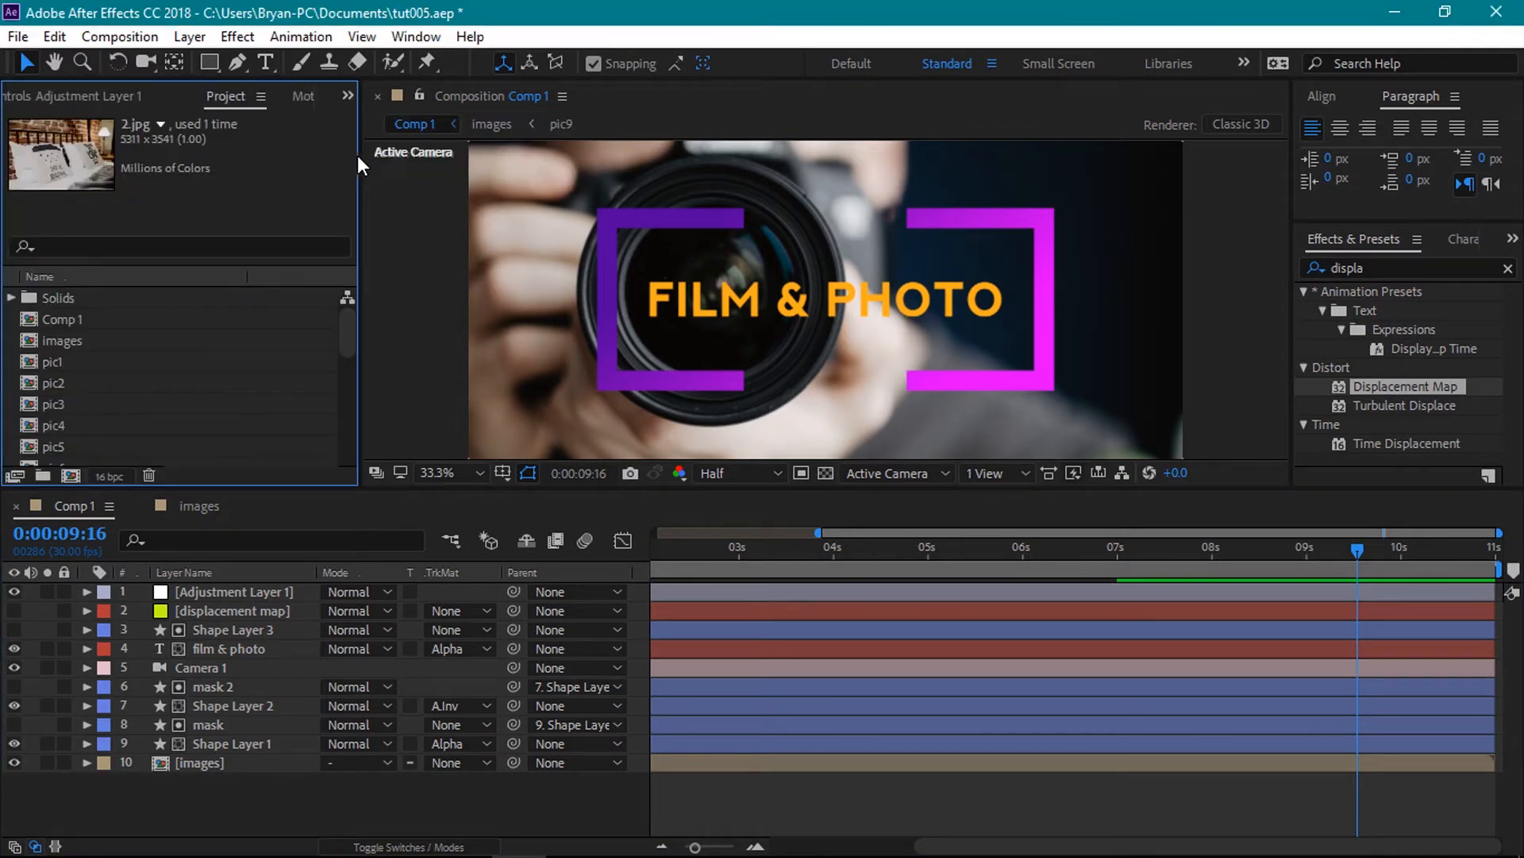
left_click_drag(343, 335, 341, 451)
left_click(206, 426)
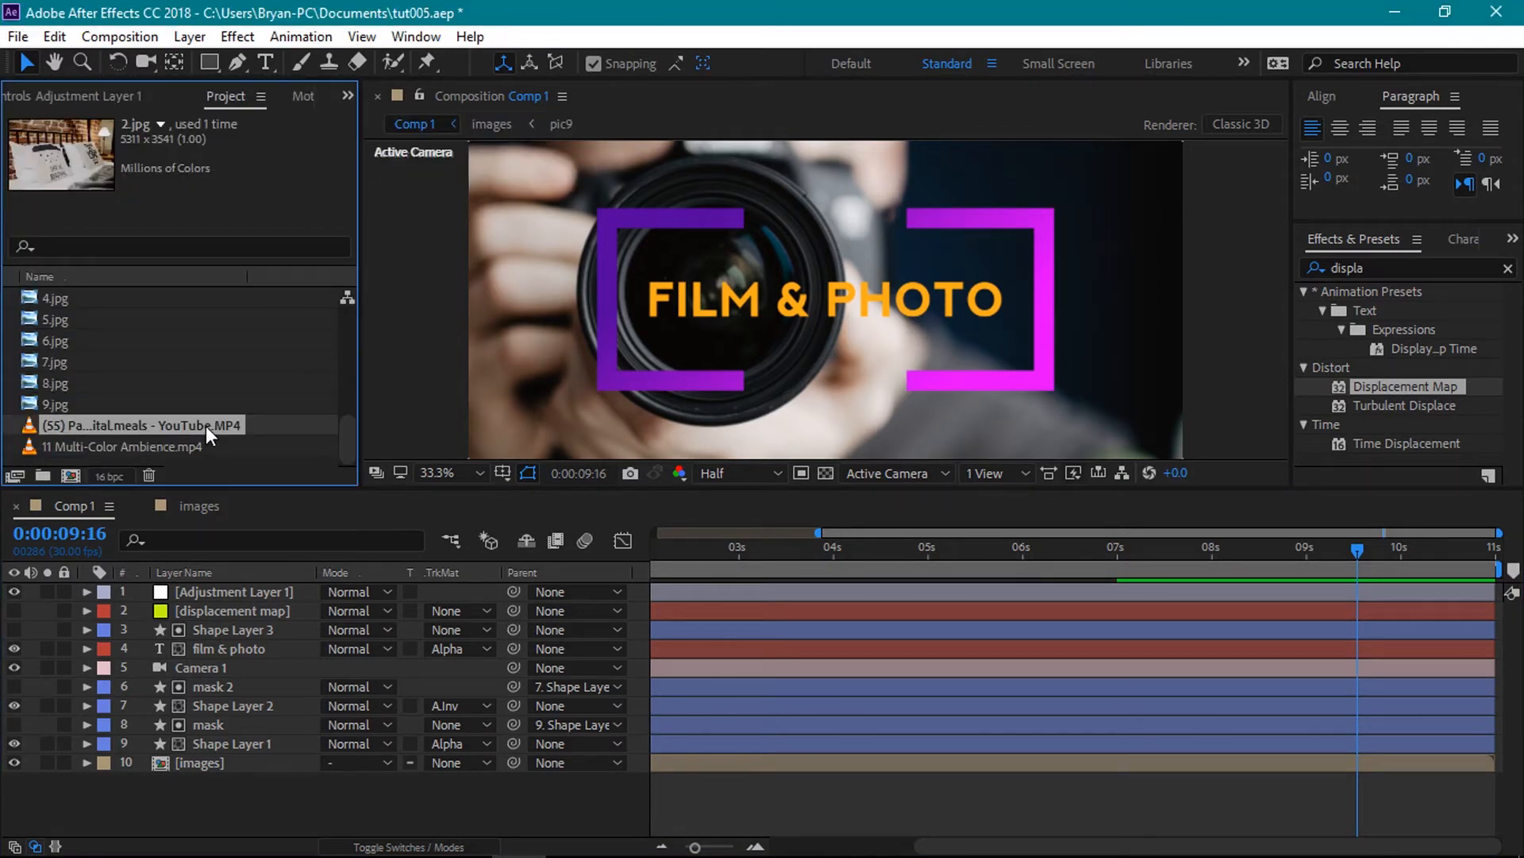
left_click(192, 444, "shift")
left_click_drag(192, 445, 211, 585)
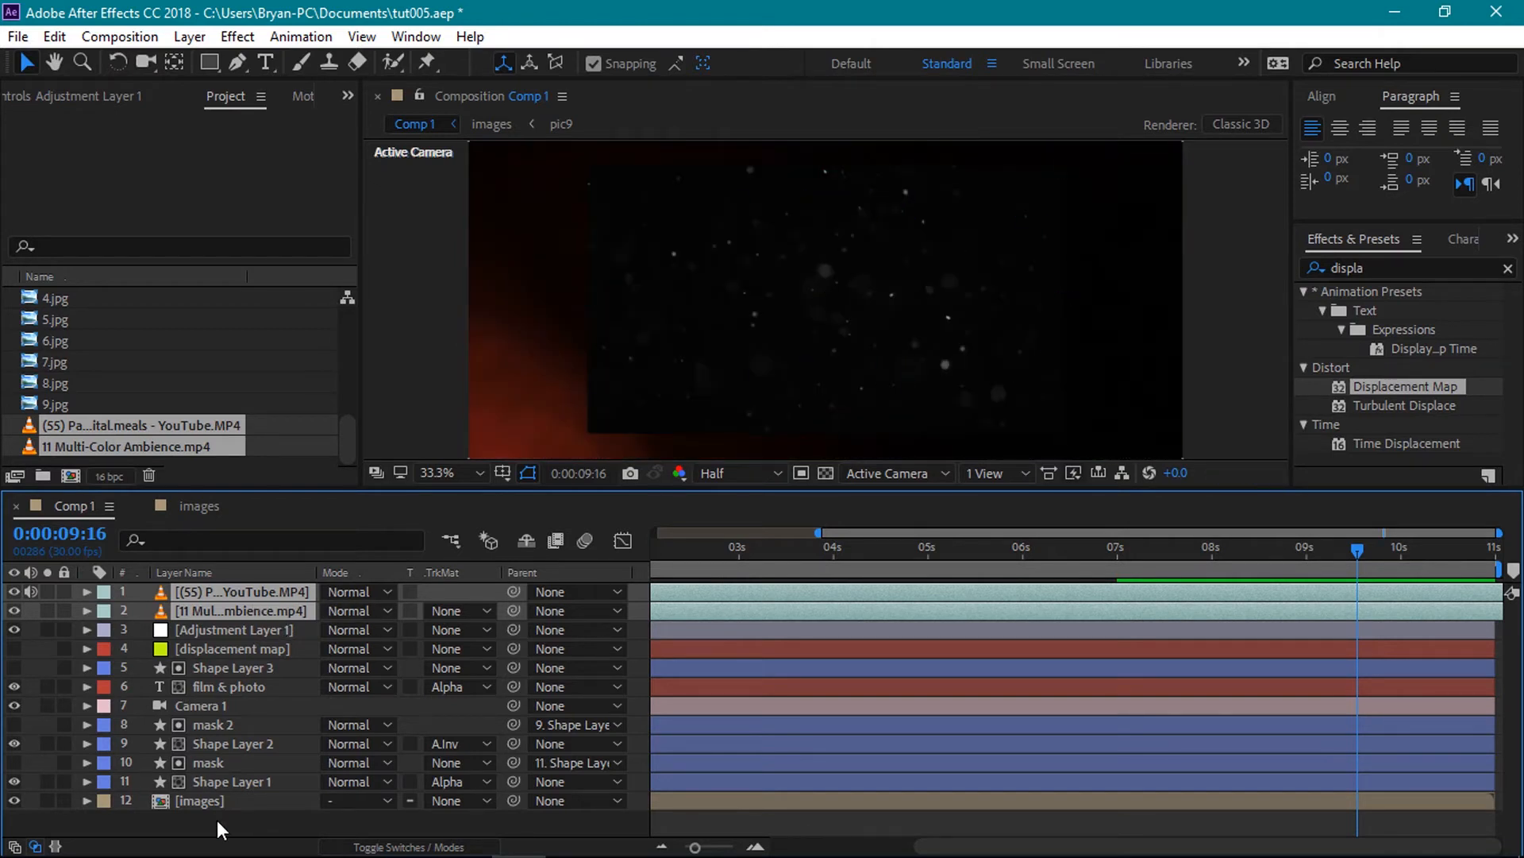
left_click(217, 819)
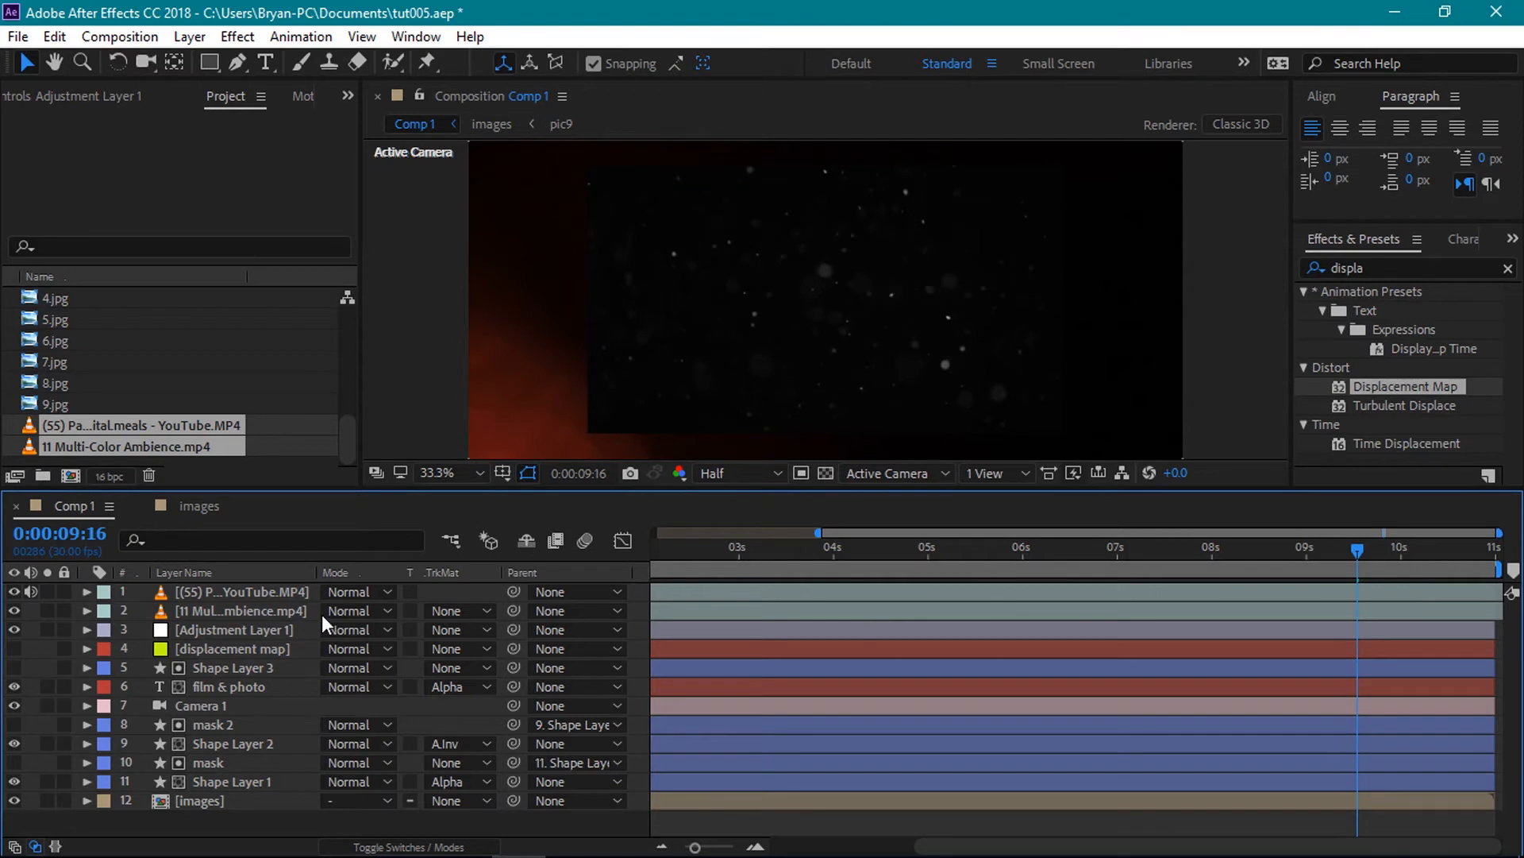
Set the blending mode of both the 11 Multi-Color Ambience.mp4 and YouTube MP4 layers to Screen.
left_click(351, 611)
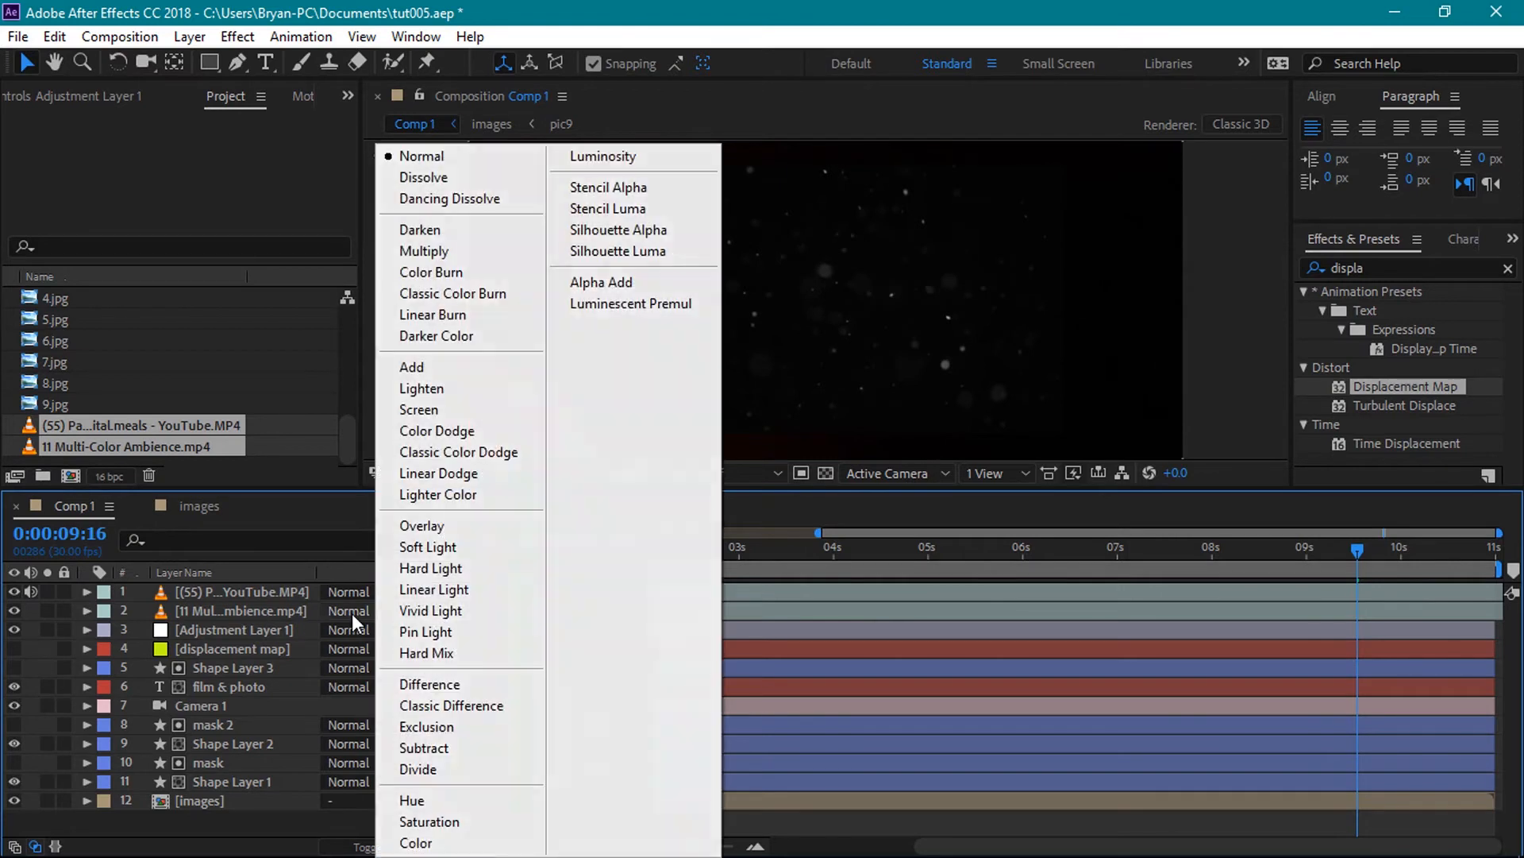
left_click(437, 405)
left_click(259, 592)
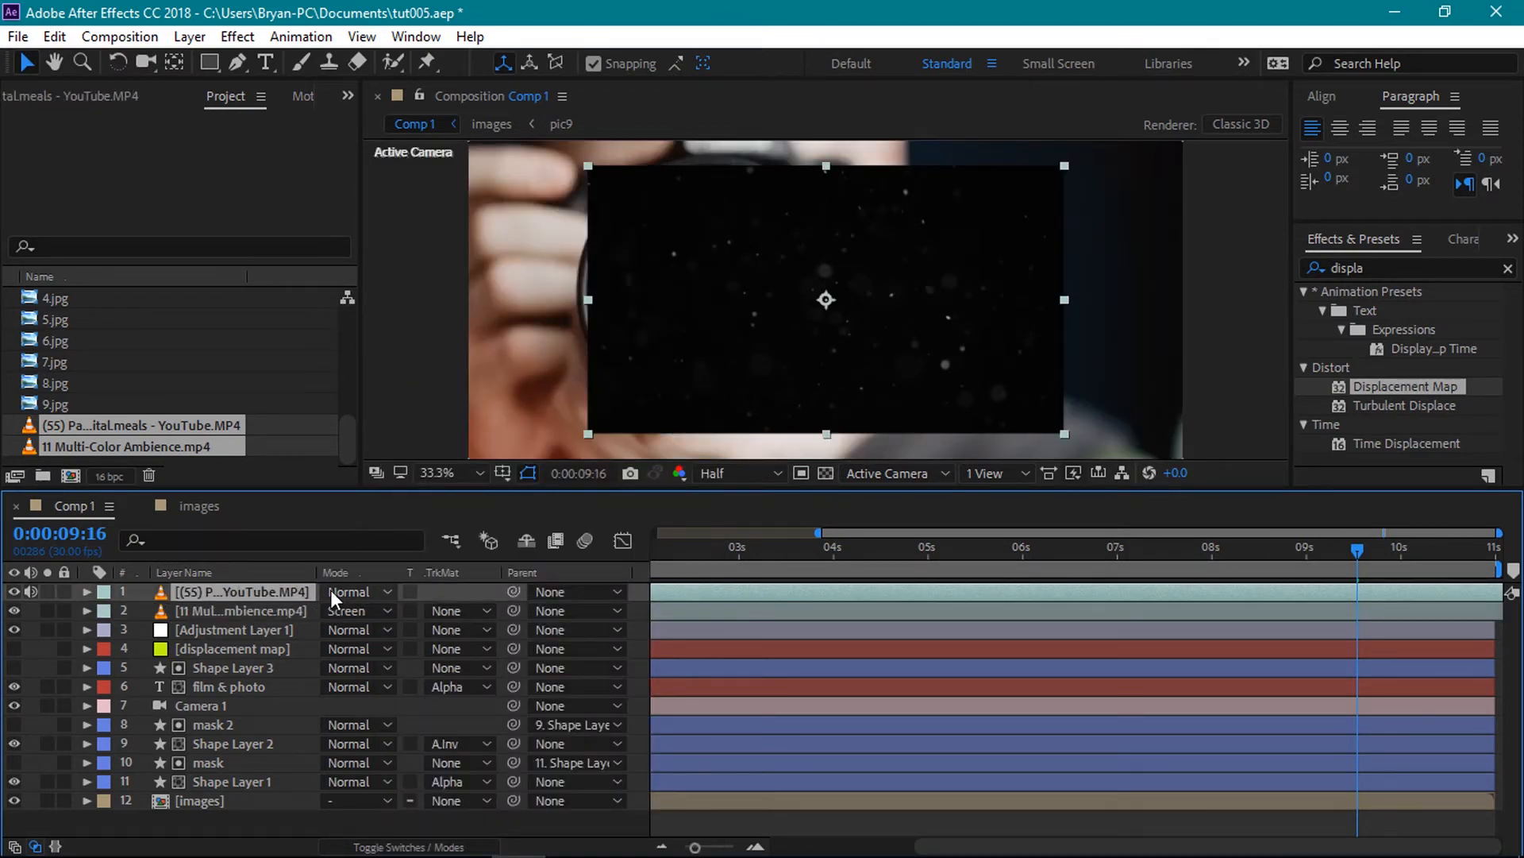
left_click(343, 591)
left_click(467, 410)
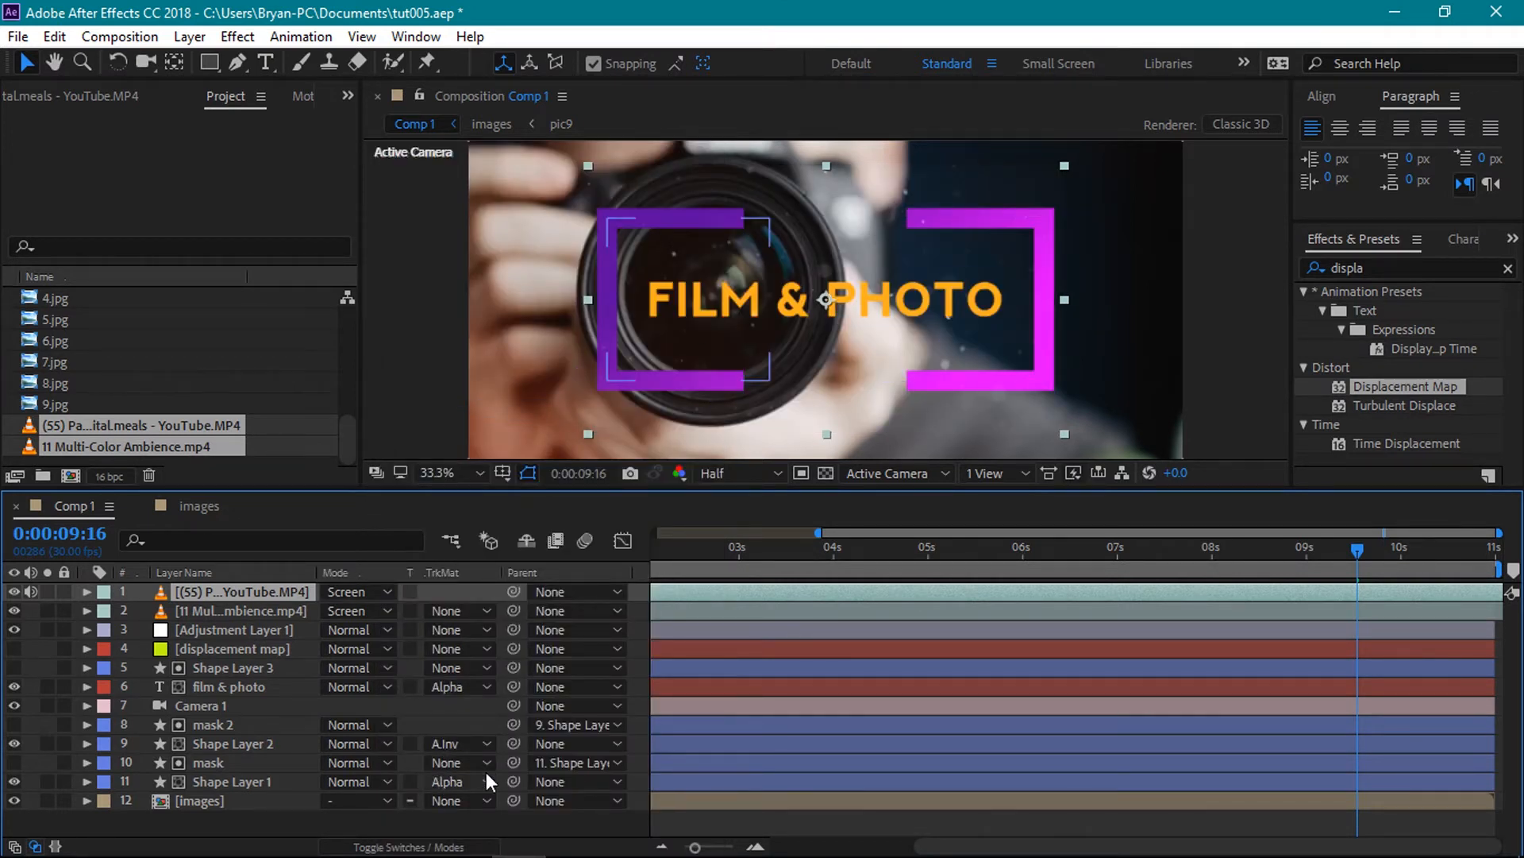
Preview the overlays from the start of Comp 1 and slide the 11 Multi-Color Ambience.mp4 layer earlier so it ends just after 9 seconds.
left_click_drag(1255, 848, 1112, 852)
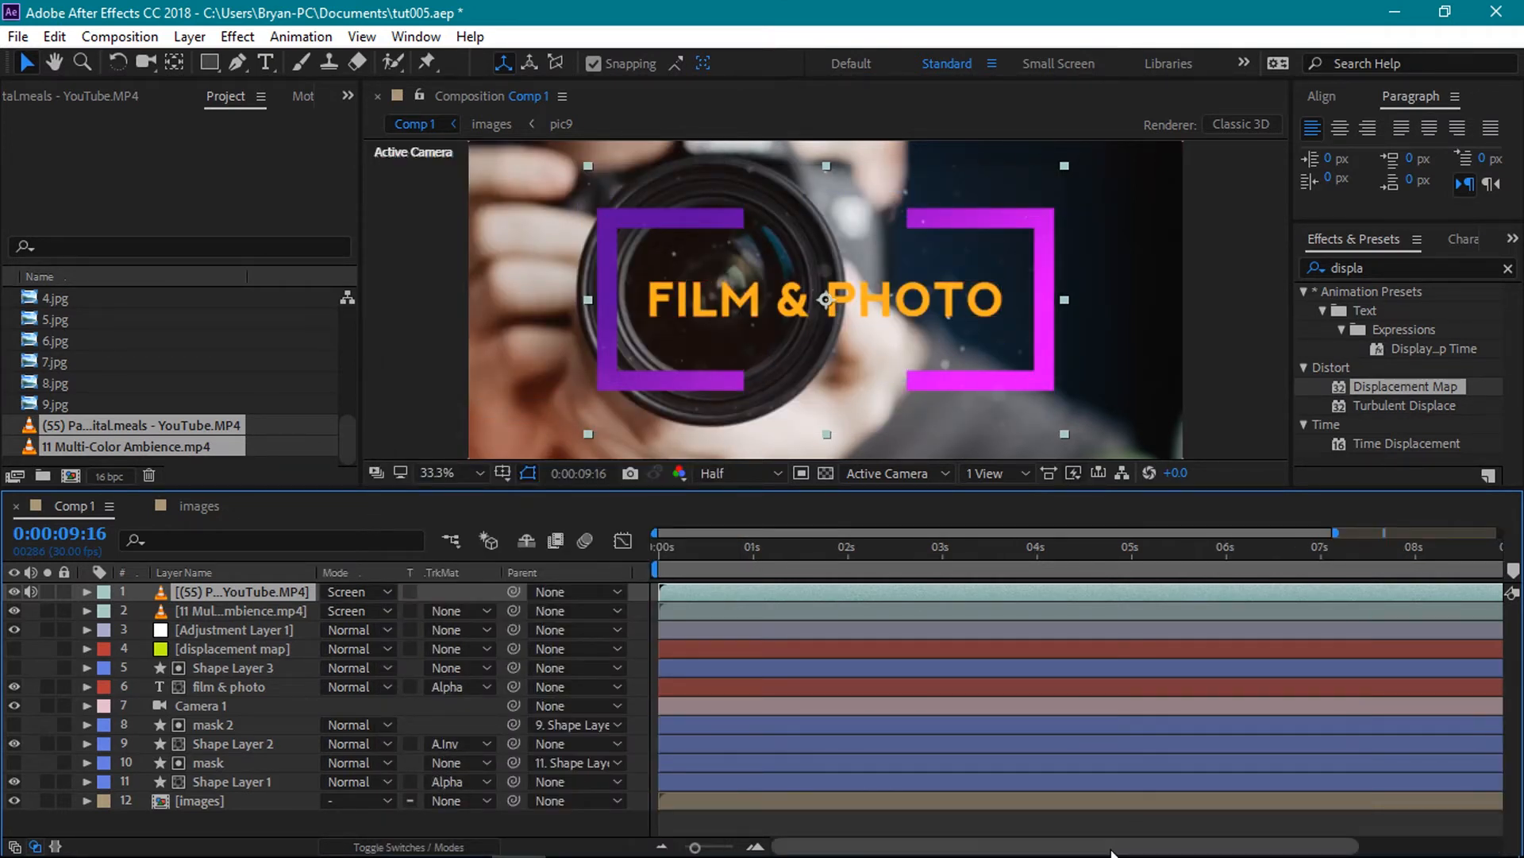
left_click(665, 547)
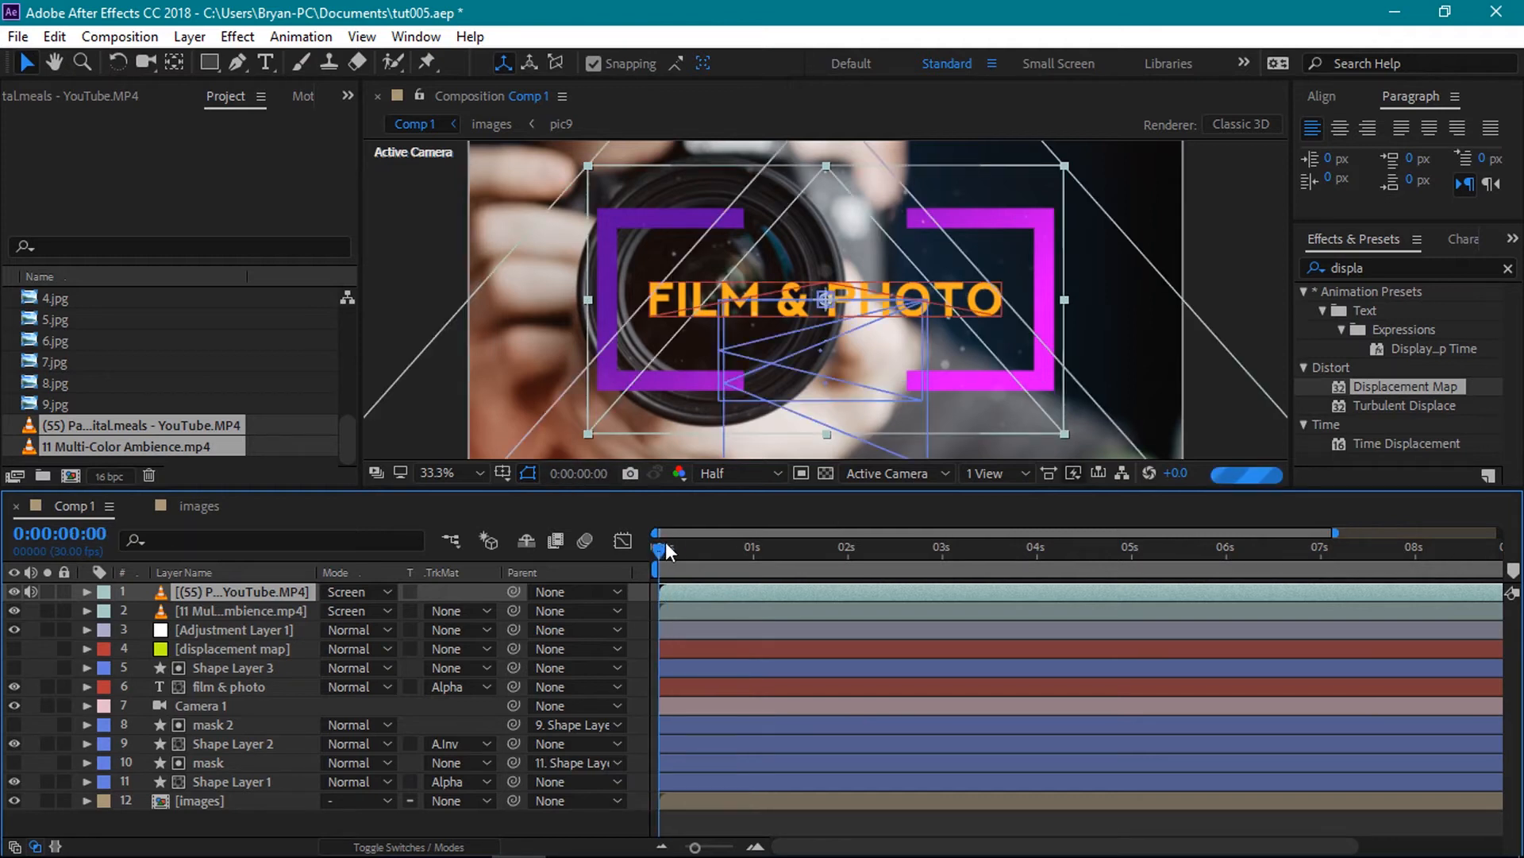
left_click(781, 560)
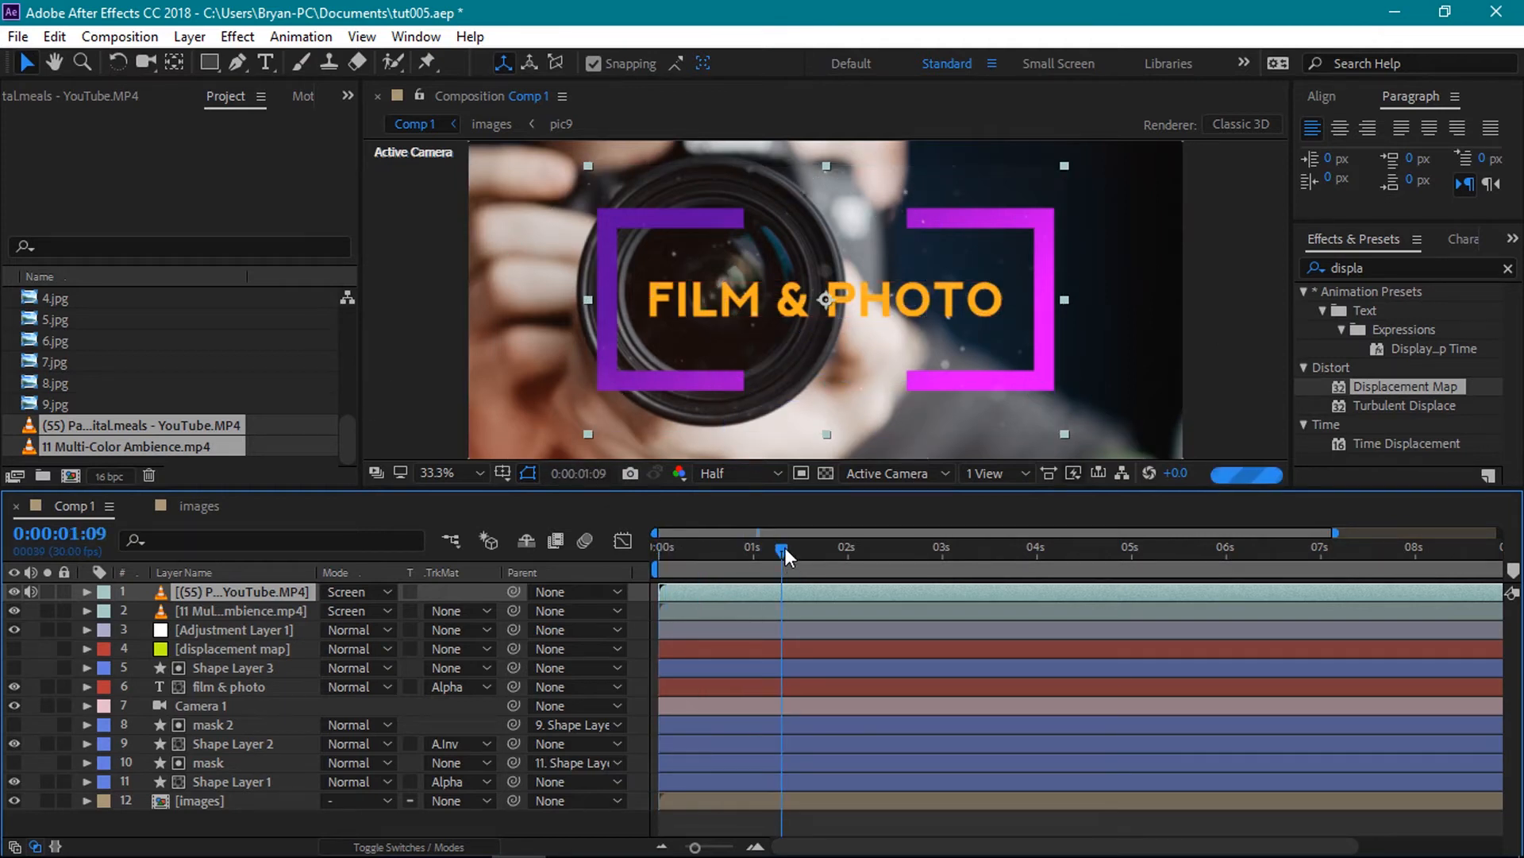
left_click_drag(798, 548, 860, 560)
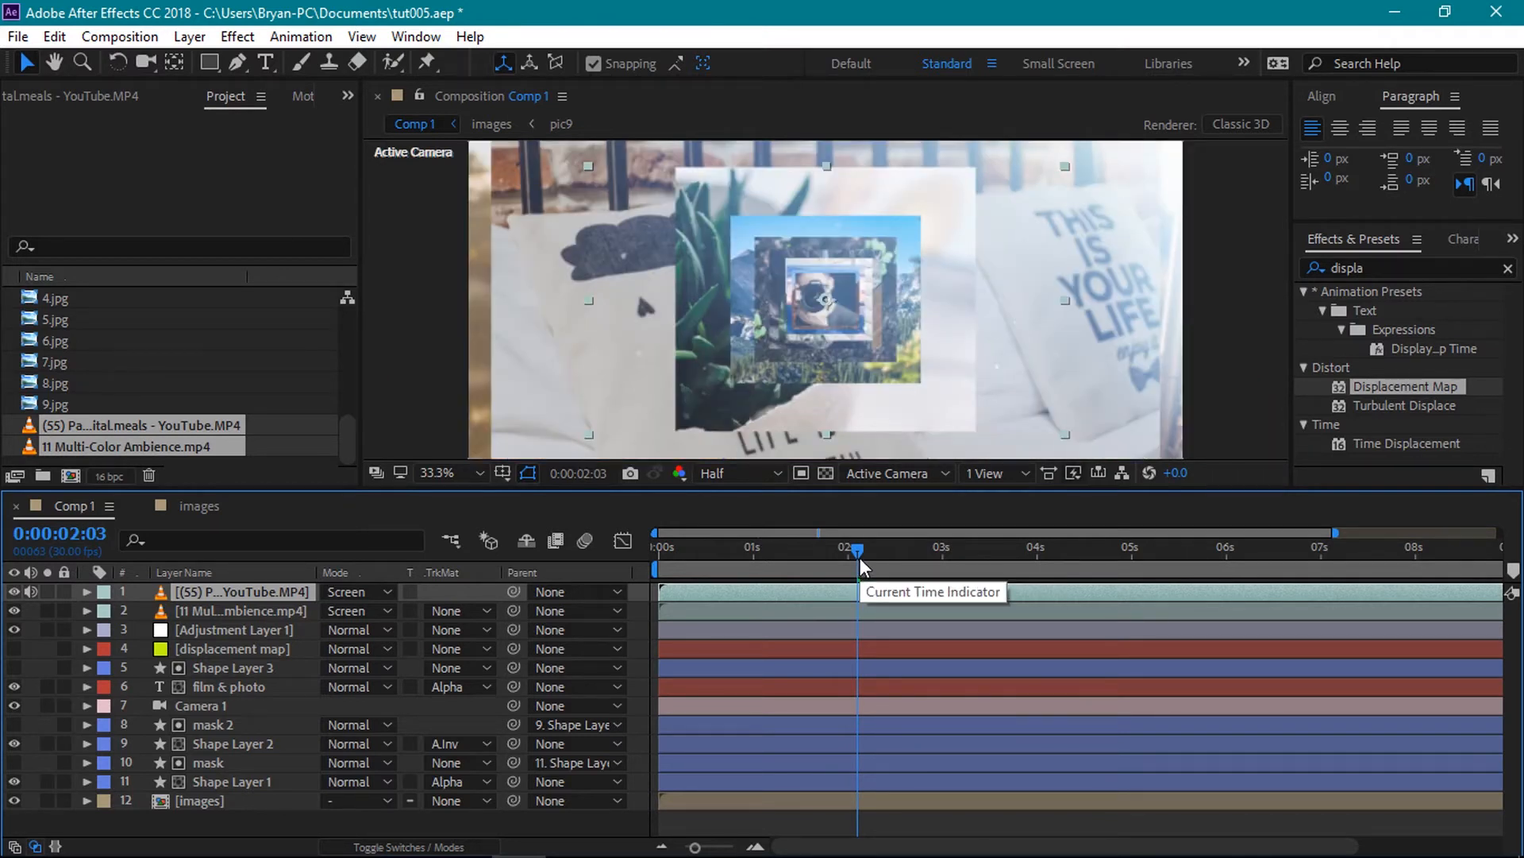
left_click(264, 611)
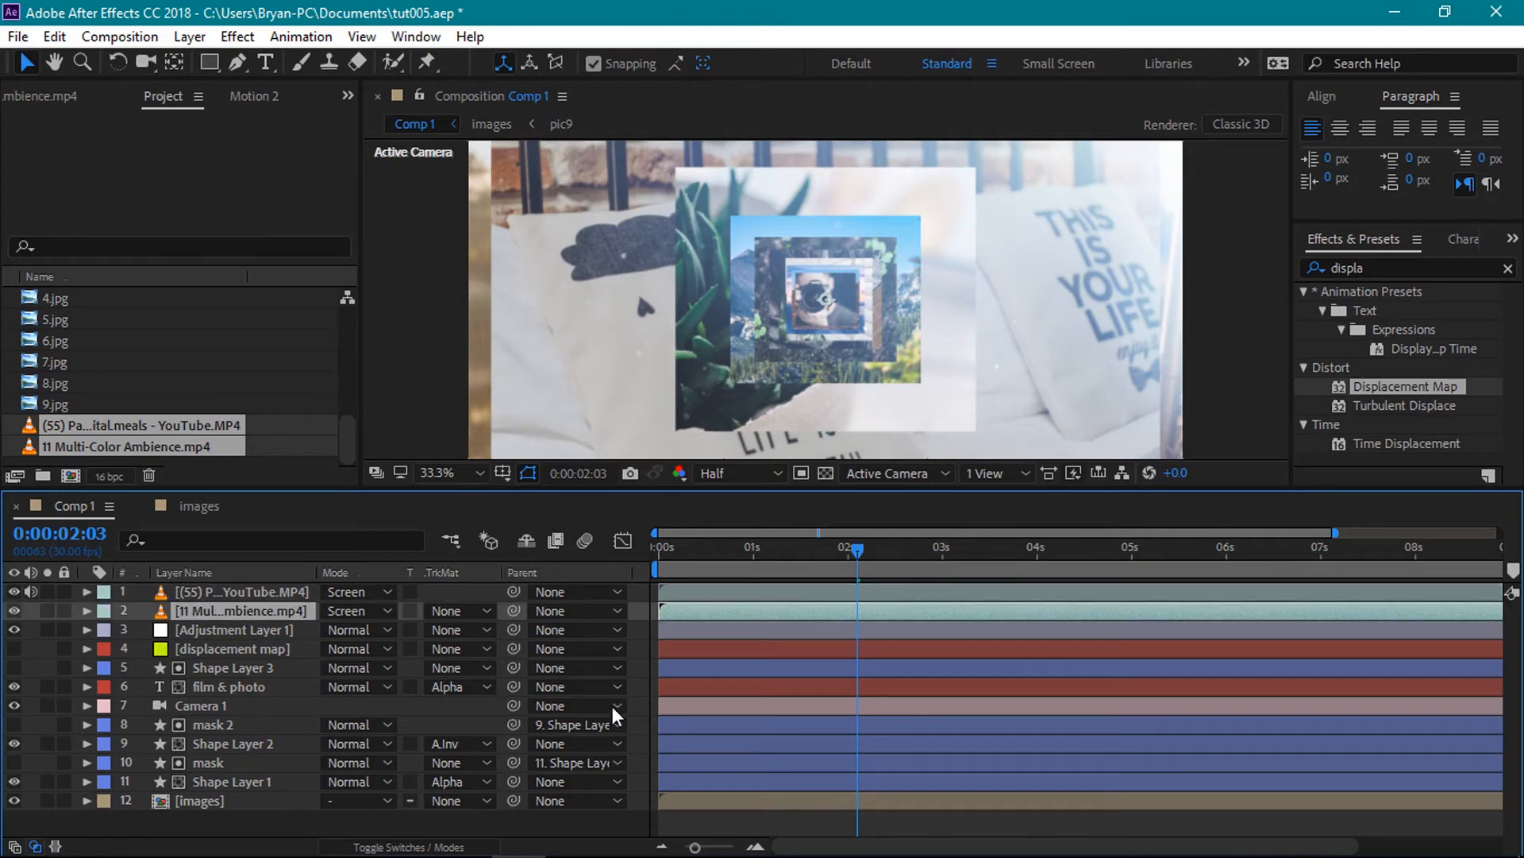
left_click_drag(878, 841, 1082, 855)
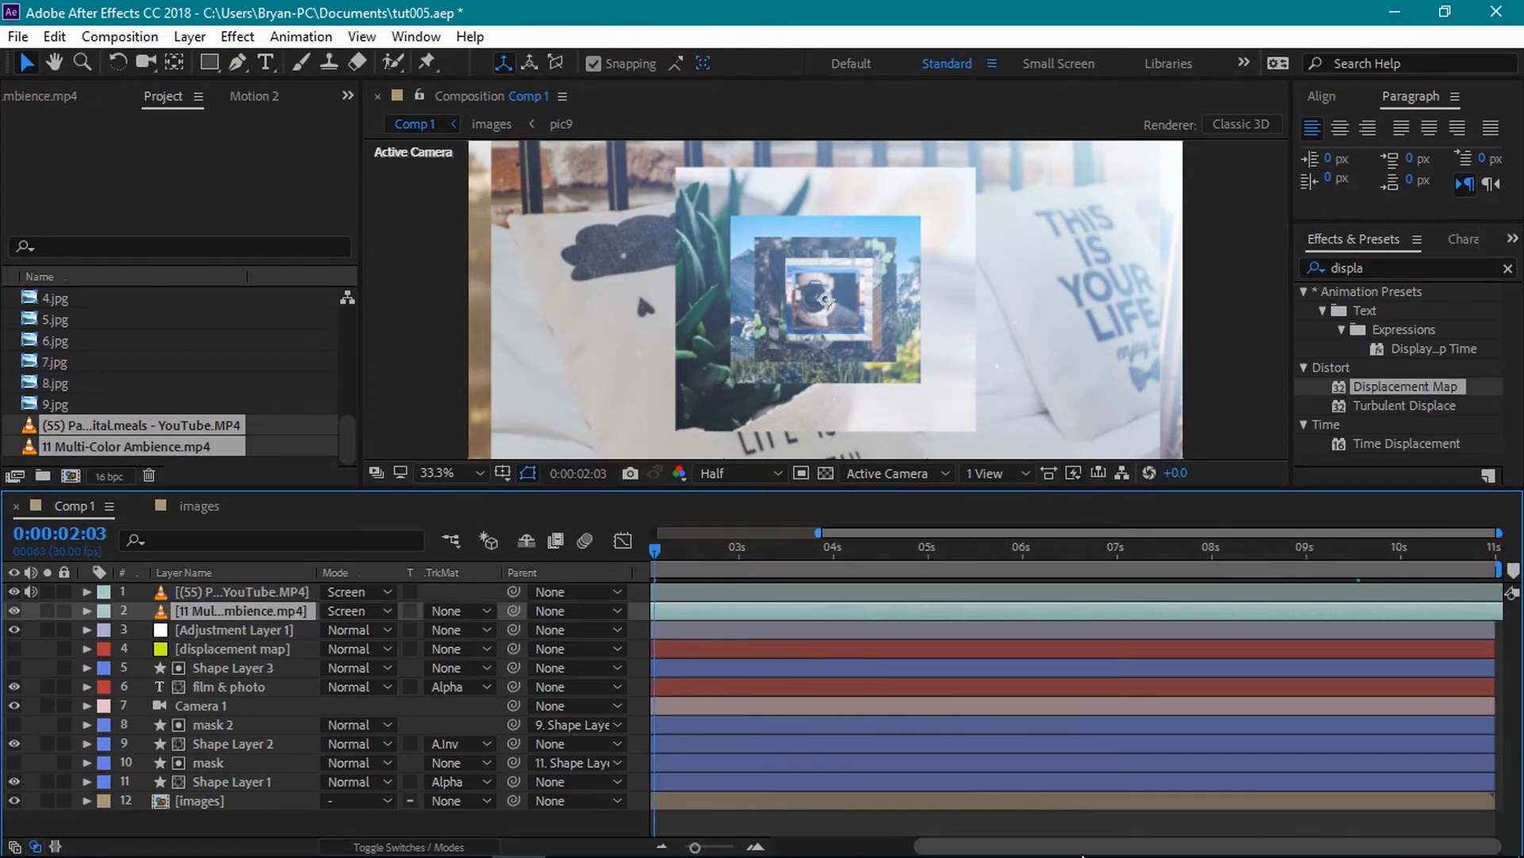
left_click_drag(1179, 612, 898, 601)
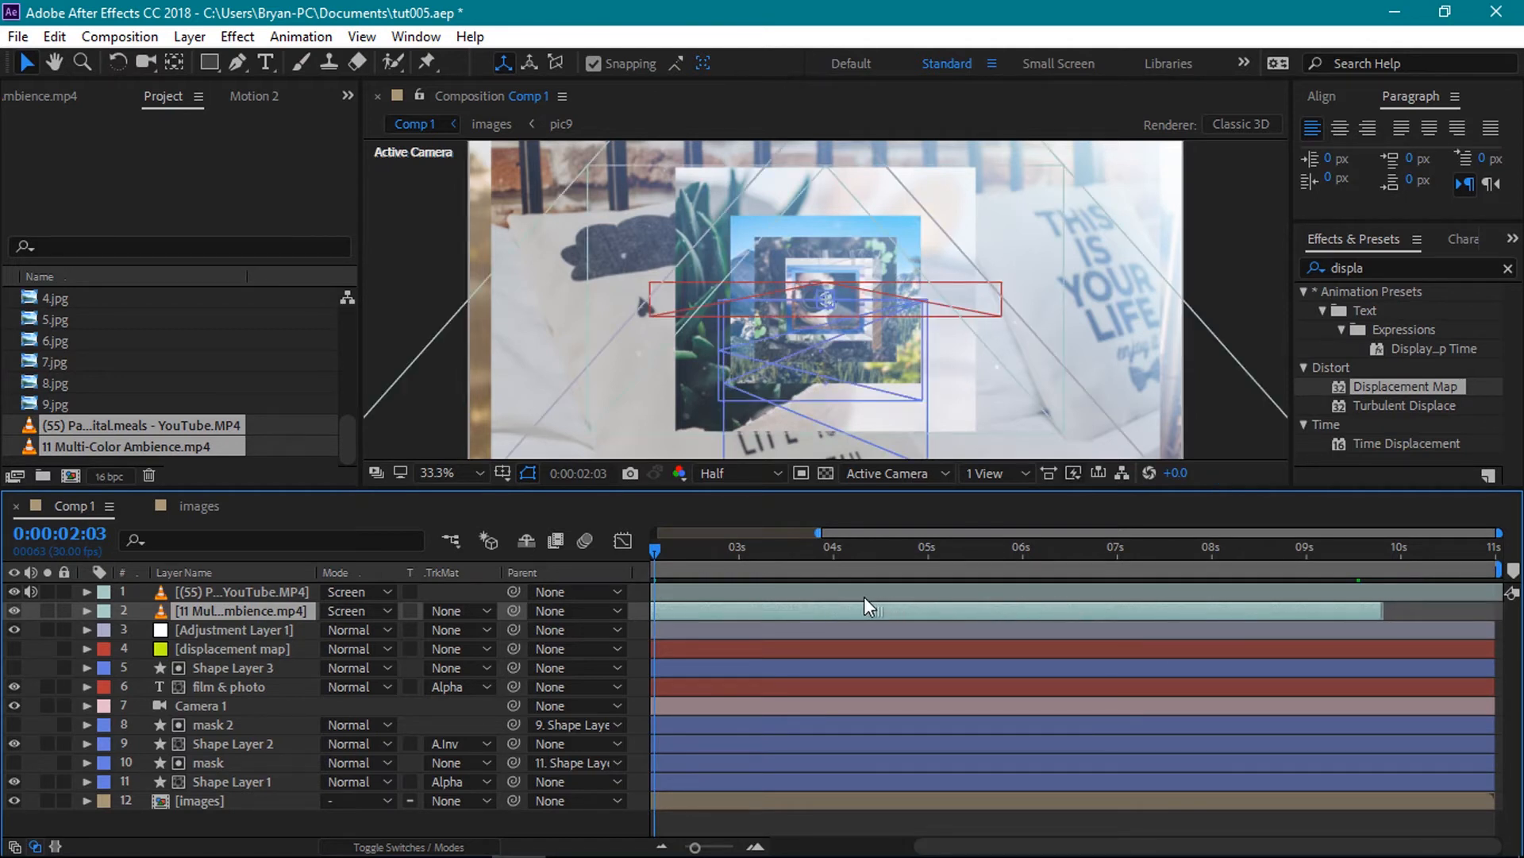
left_click_drag(738, 555, 698, 597)
left_click_drag(775, 532, 644, 567)
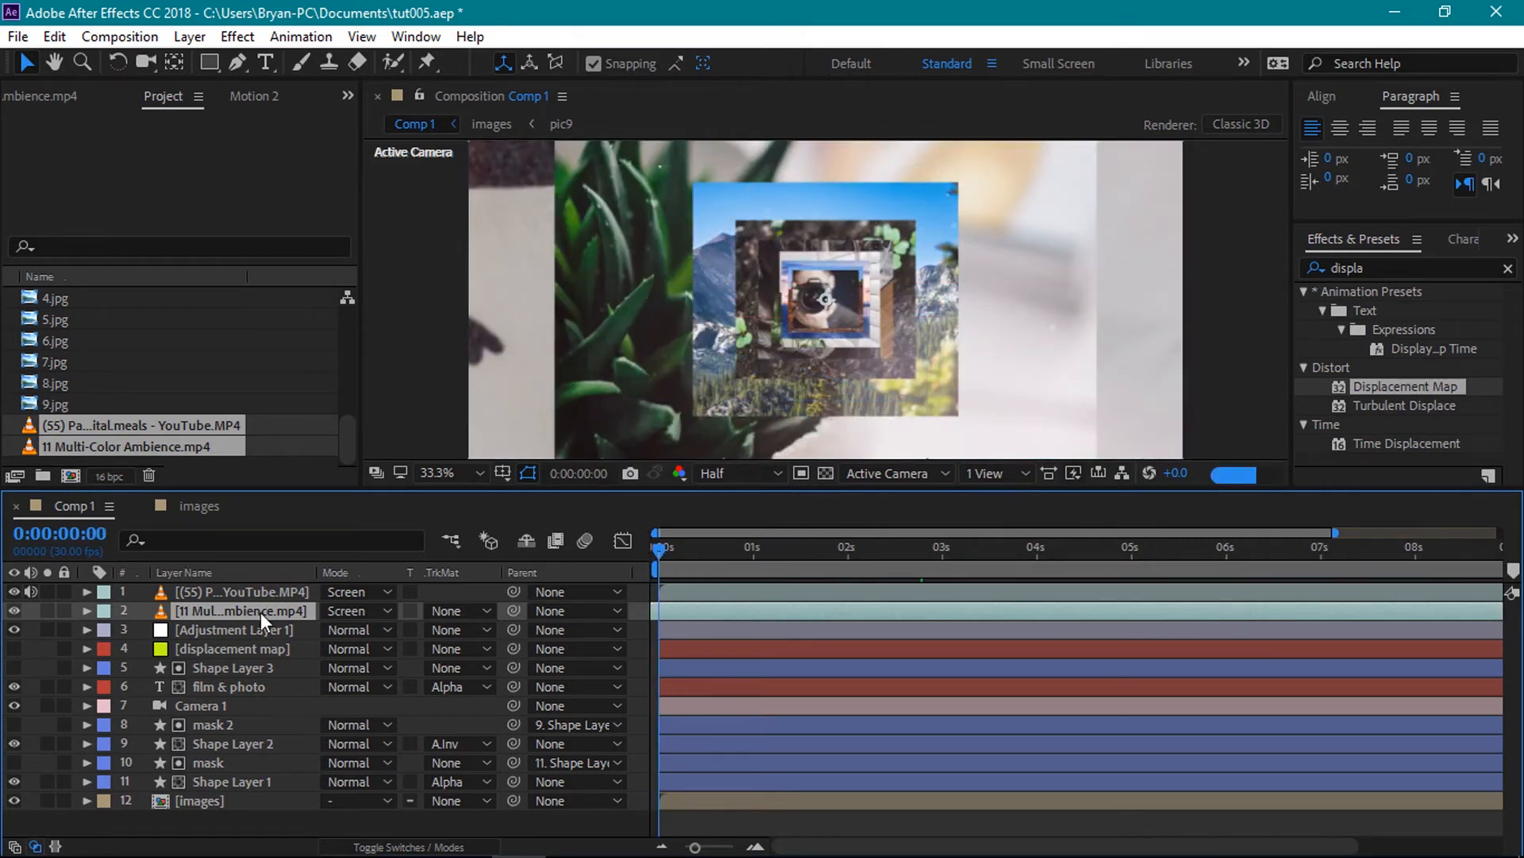
Reduce the opacity of both overlay video layers together to 31%.
left_click(260, 611)
left_click(268, 594, "ctrl")
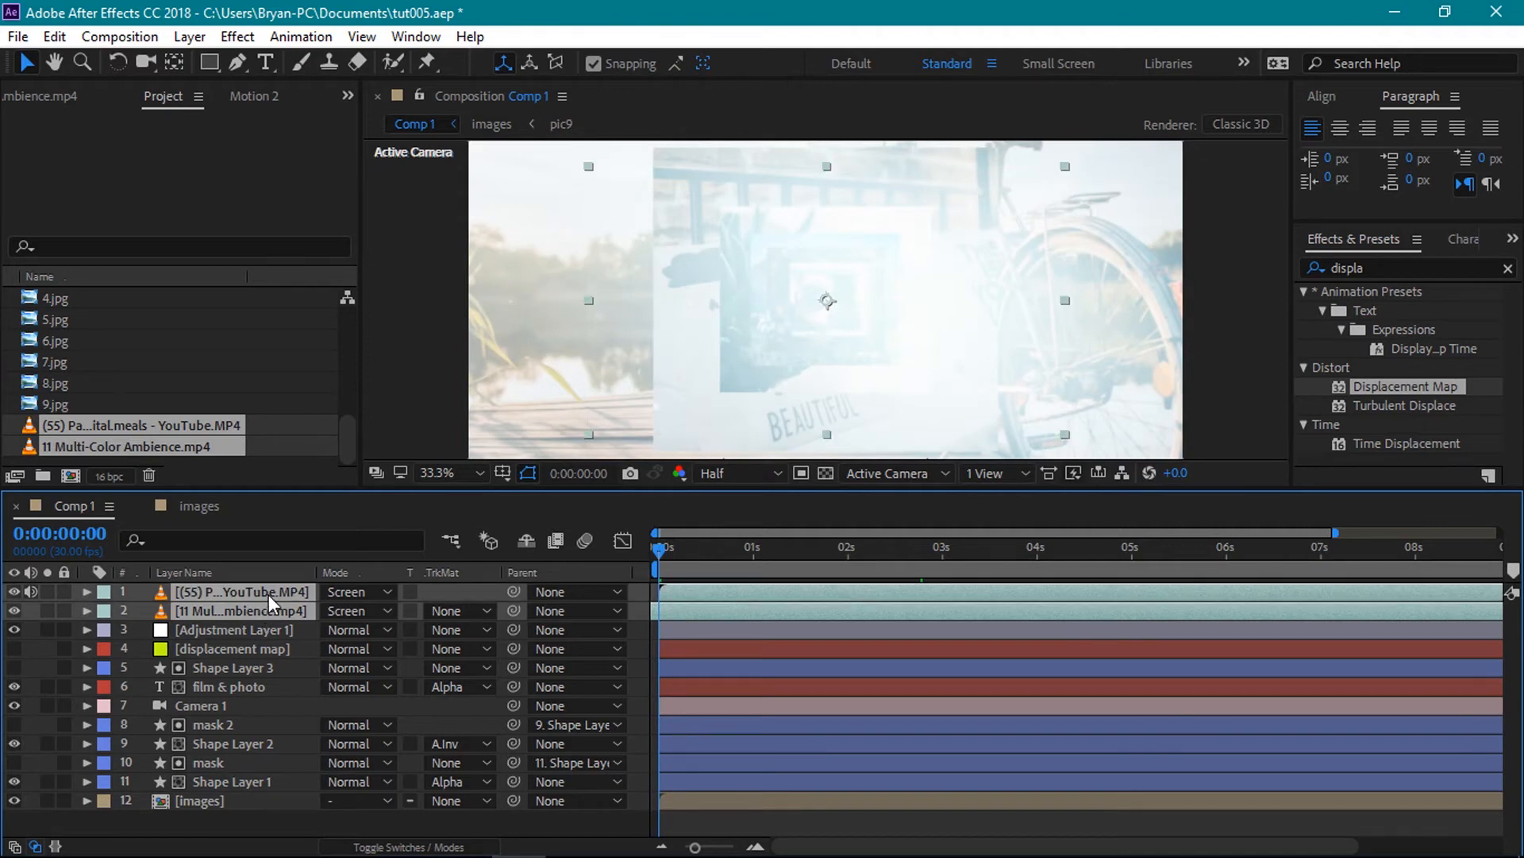
key("t")
left_click_drag(332, 610, 255, 606)
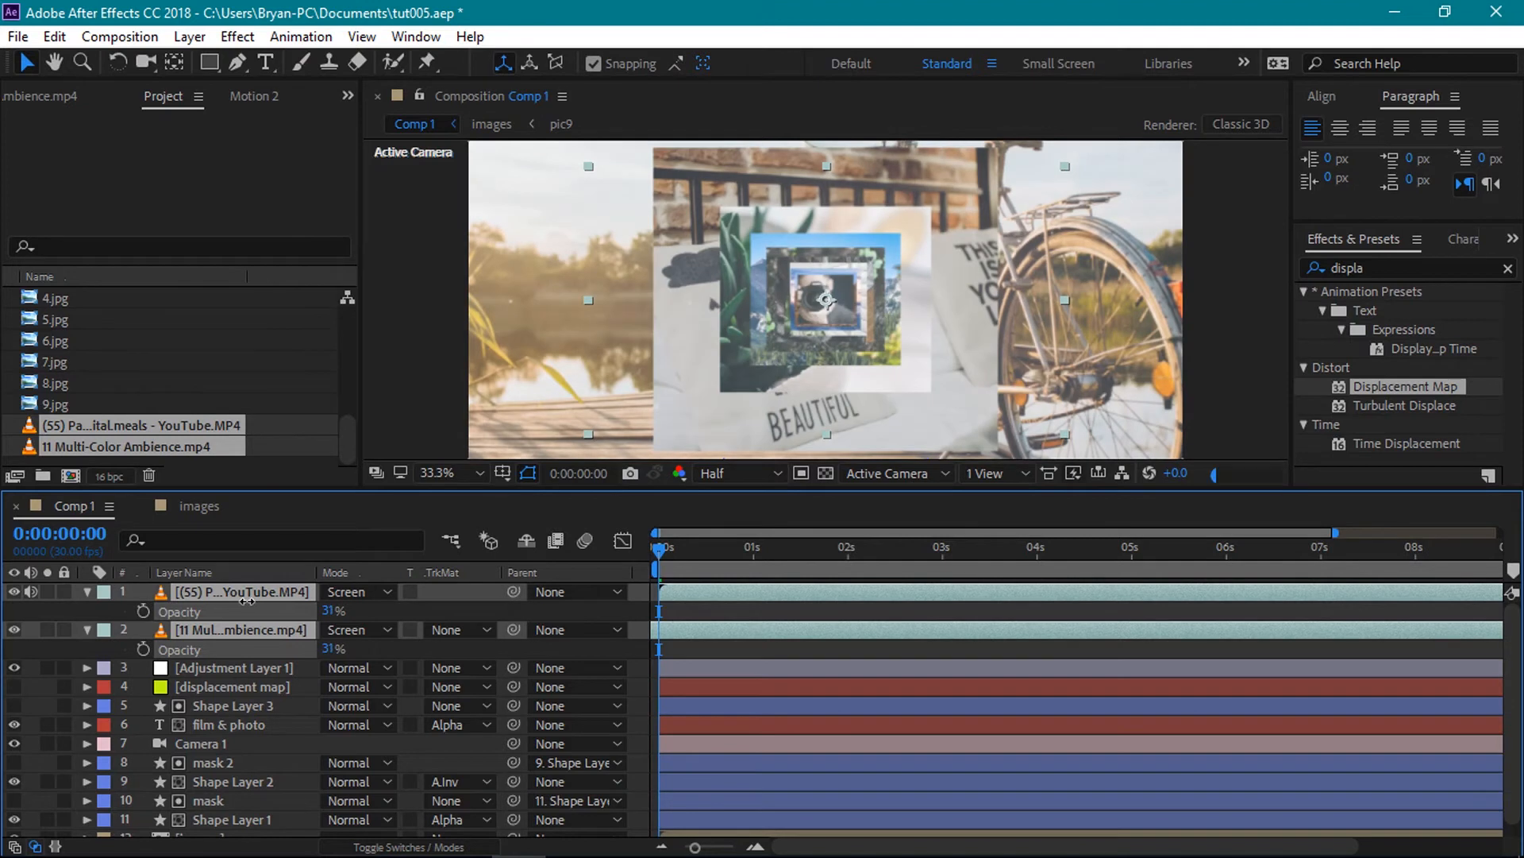
left_click(427, 612)
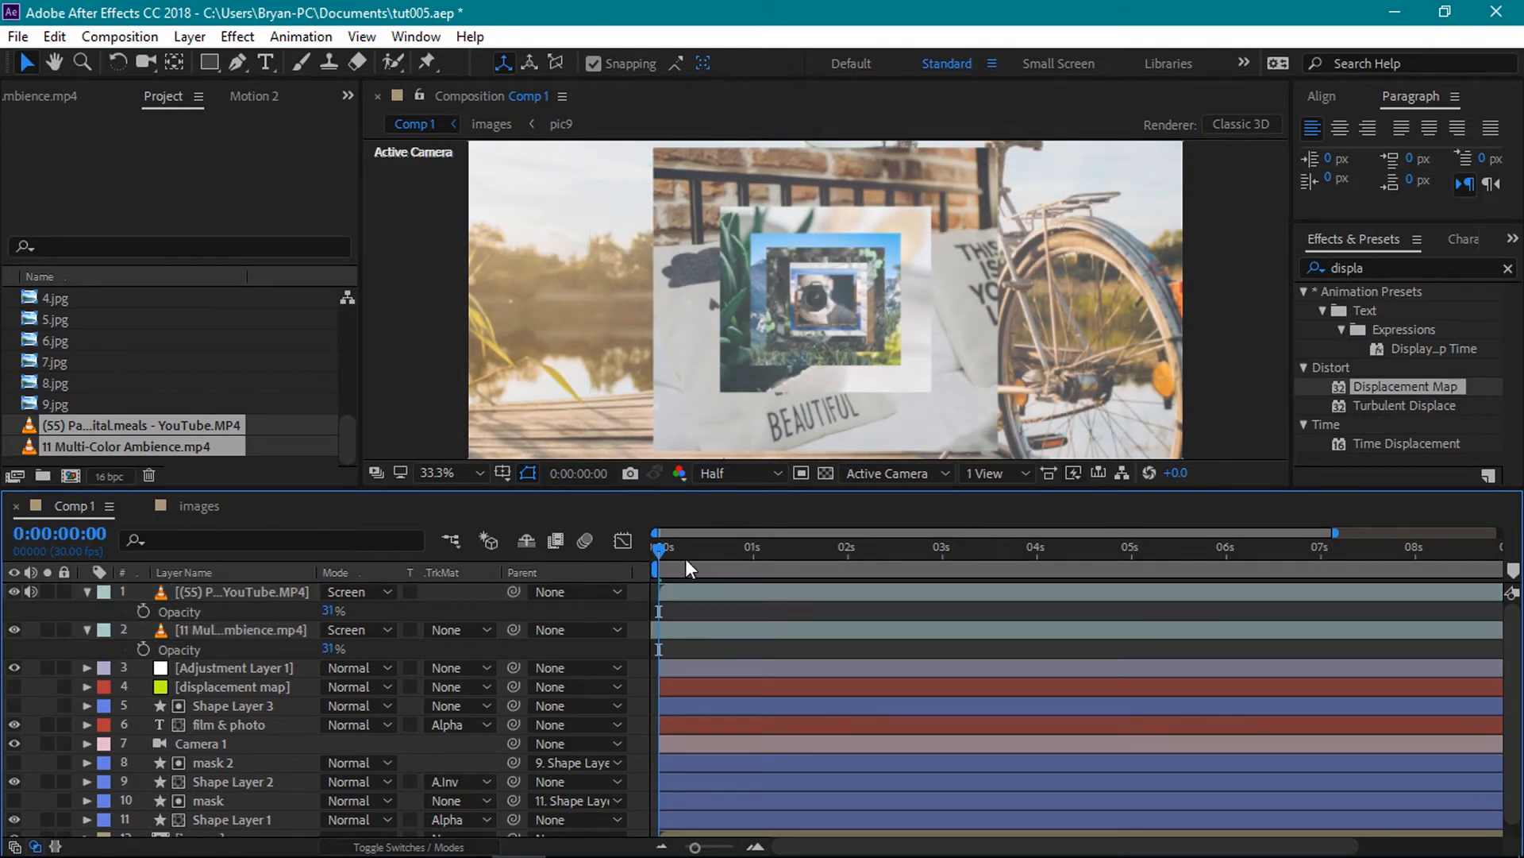
Play back Comp 1 from the start and scrub to 0:00:04:11 to check the softened overlays.
mouse_move(660, 548)
left_mouse_down()
mouse_move(736, 559)
mouse_move(651, 565)
left_mouse_up()
key("space")
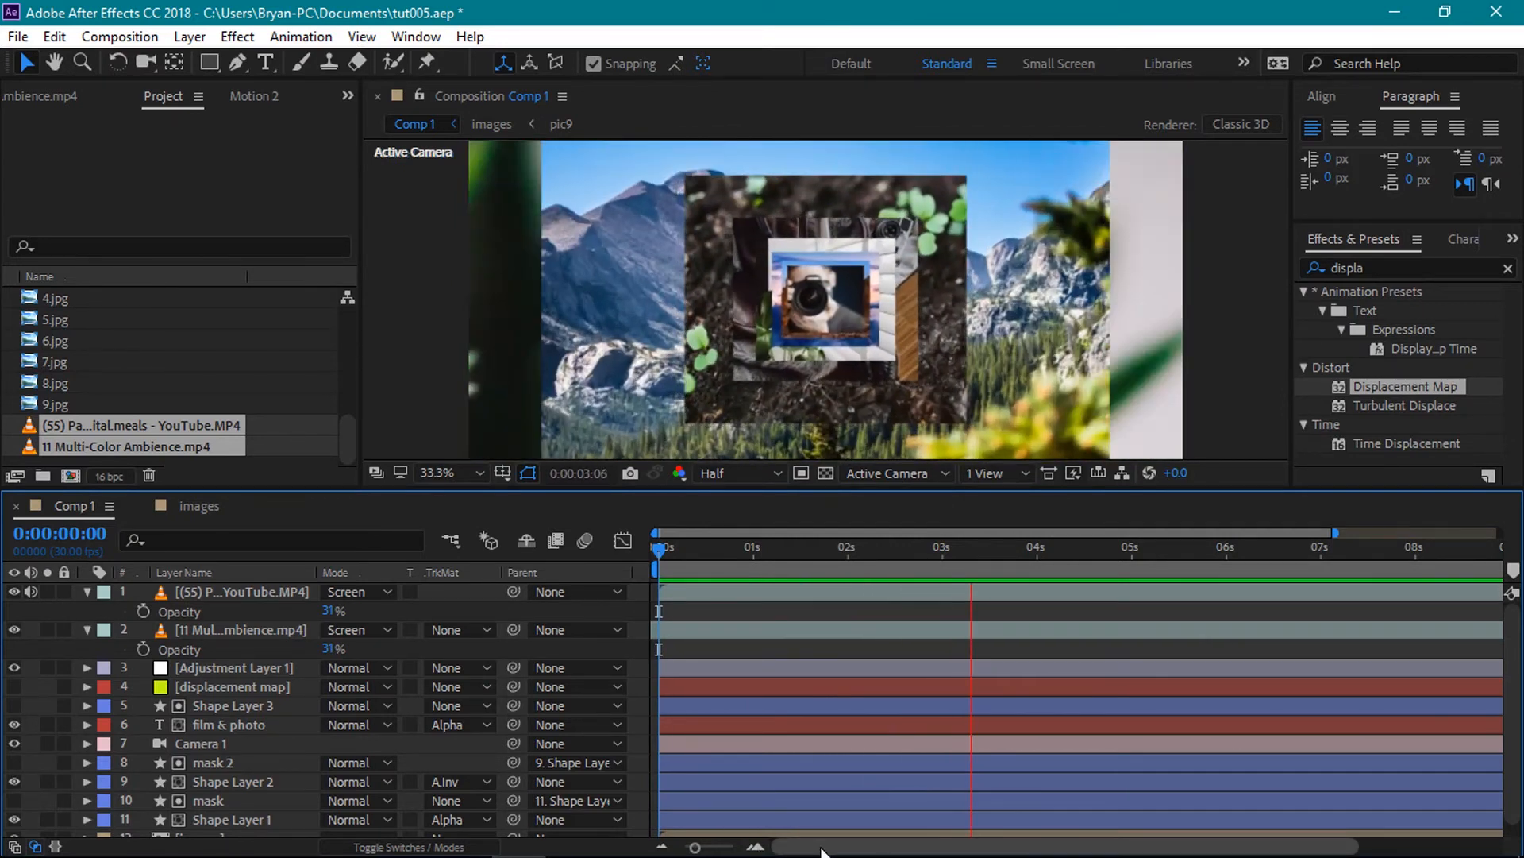
left_click_drag(682, 554, 1075, 599)
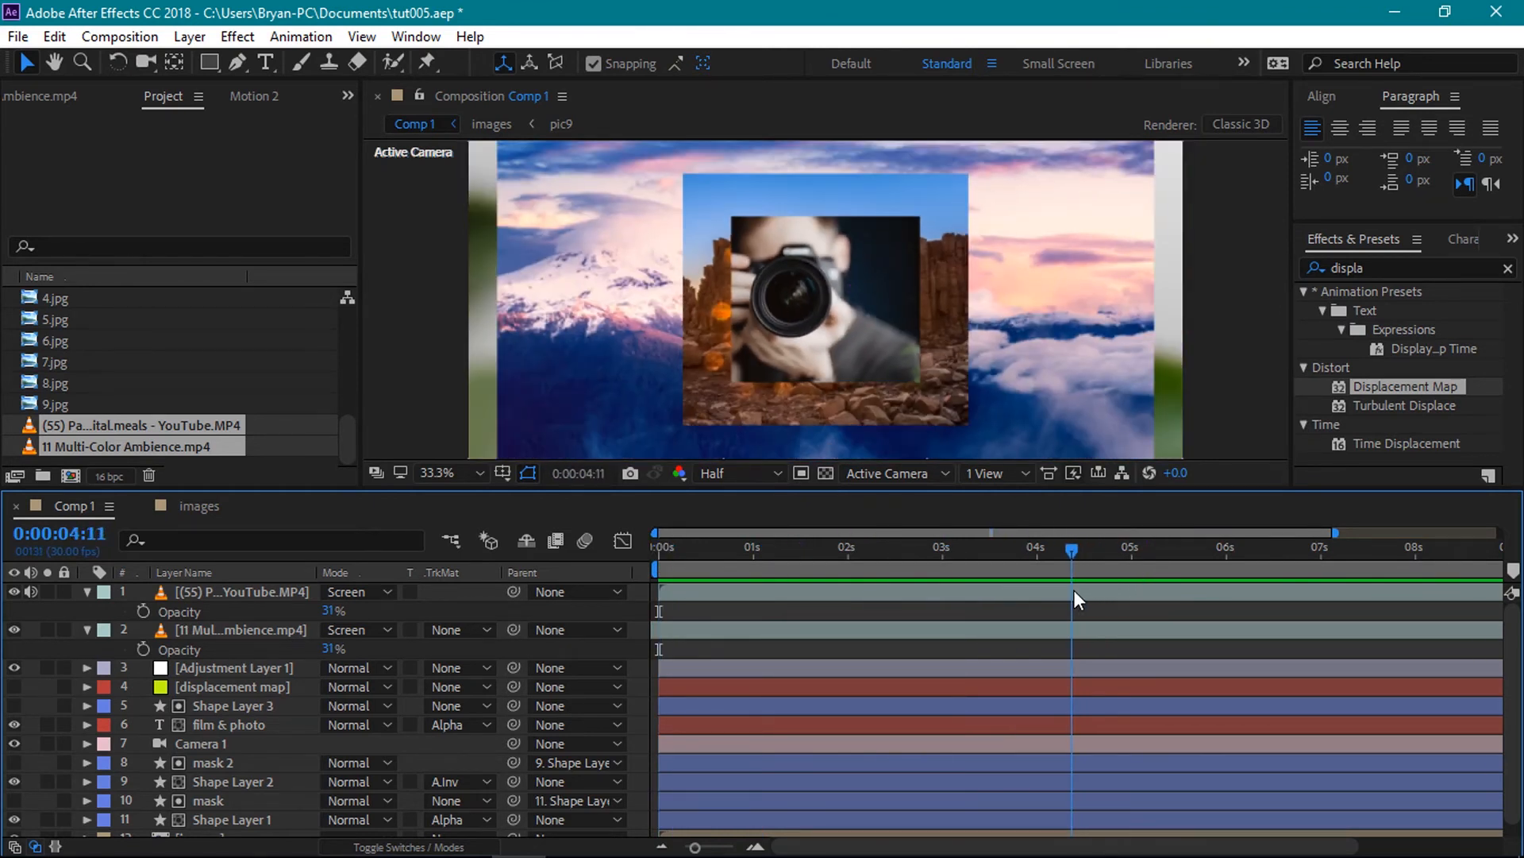
Enlarge the timeline area, hide its Parent column and collapse both overlay layers' properties, returning to 0:00:00:00.
left_click_drag(566, 490, 583, 418)
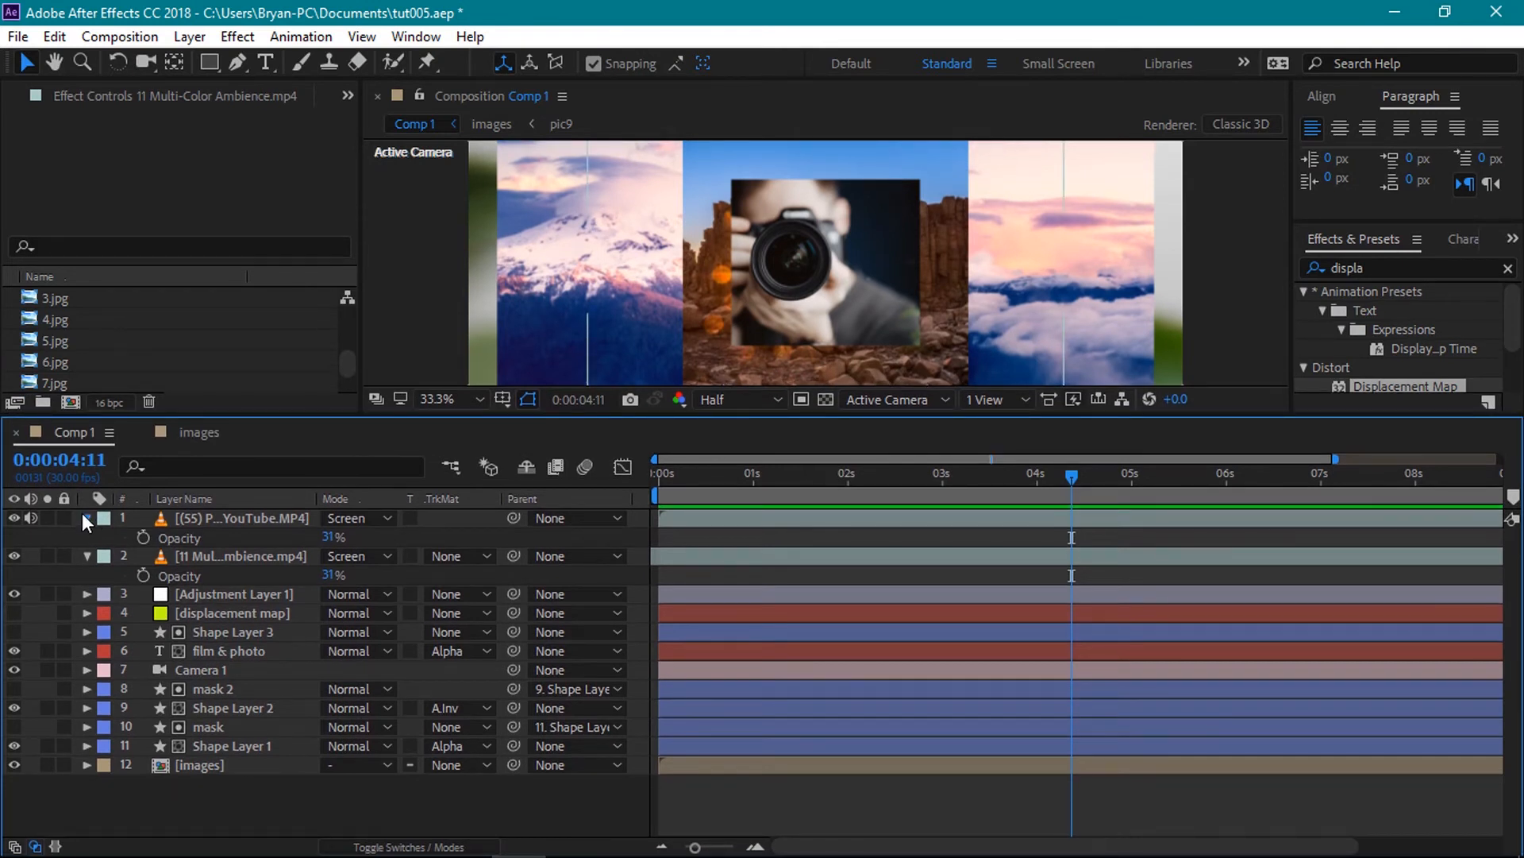
left_click(86, 518)
mouse_move(864, 855)
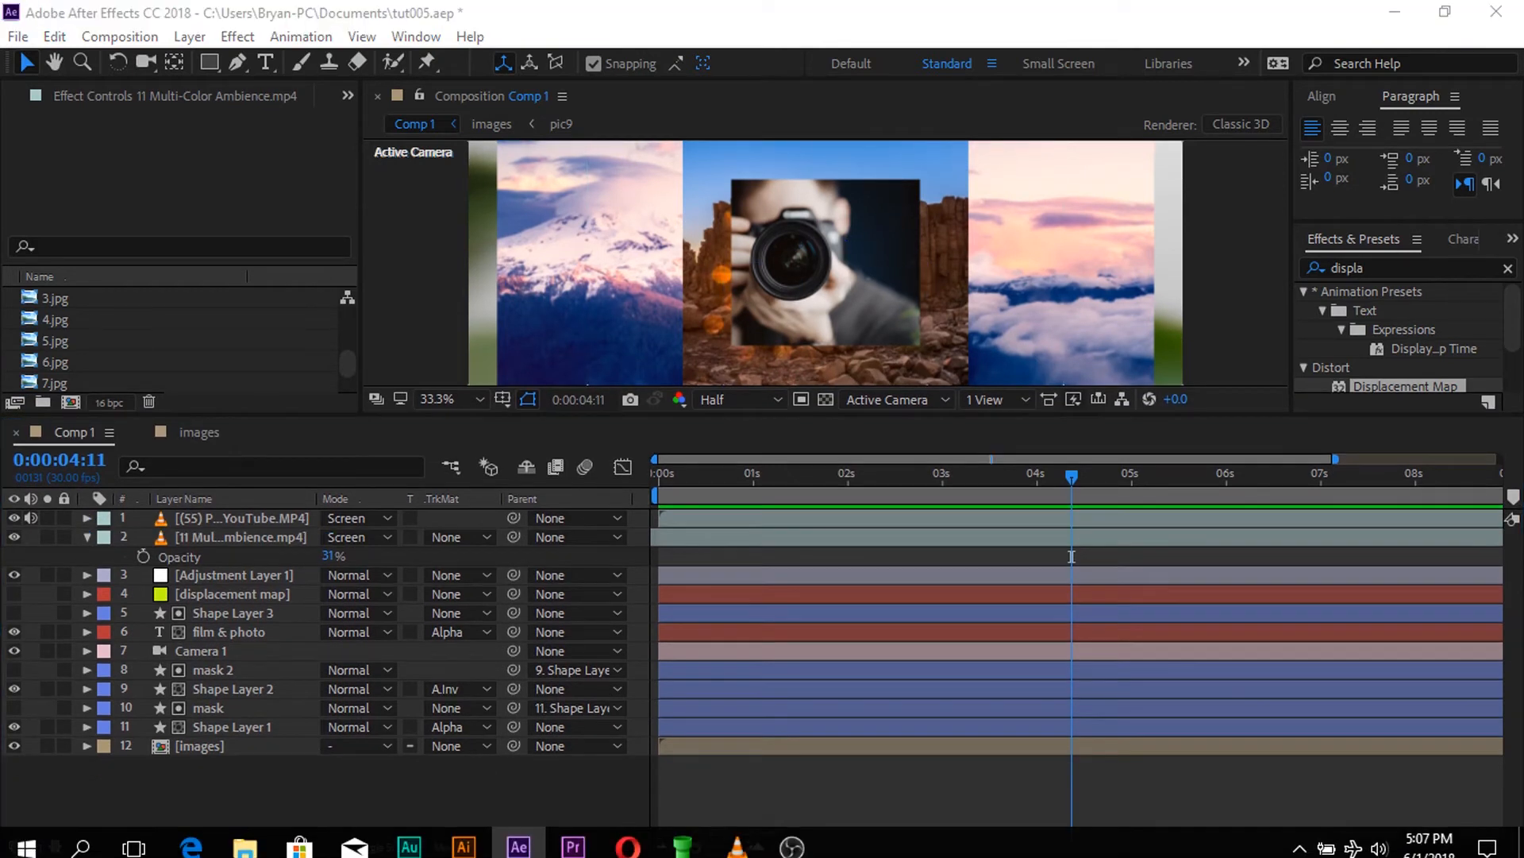
right_click(538, 500)
left_click(540, 507)
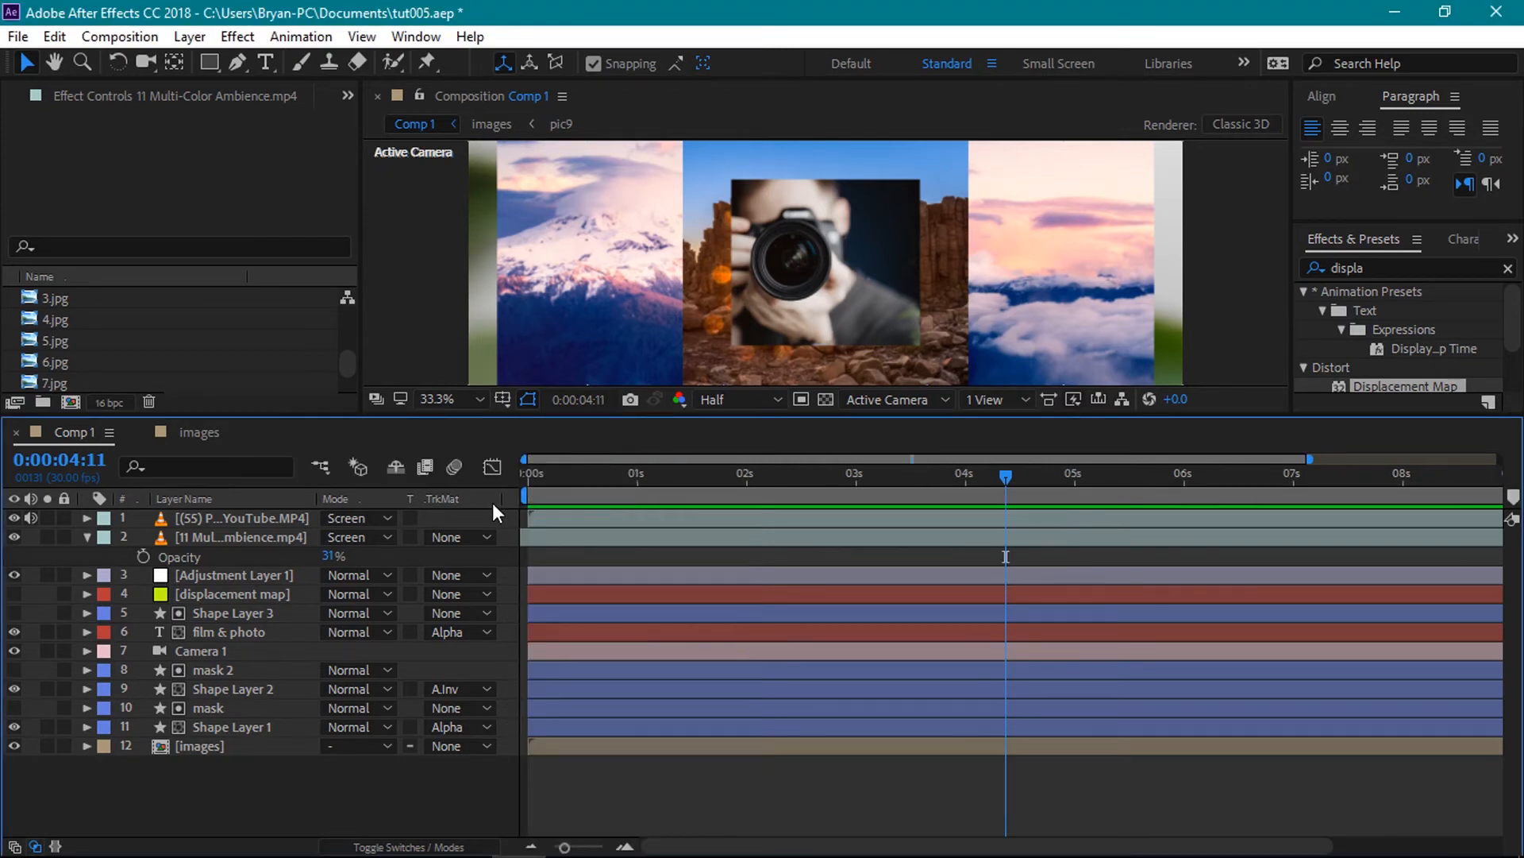
left_click_drag(879, 476, 520, 507)
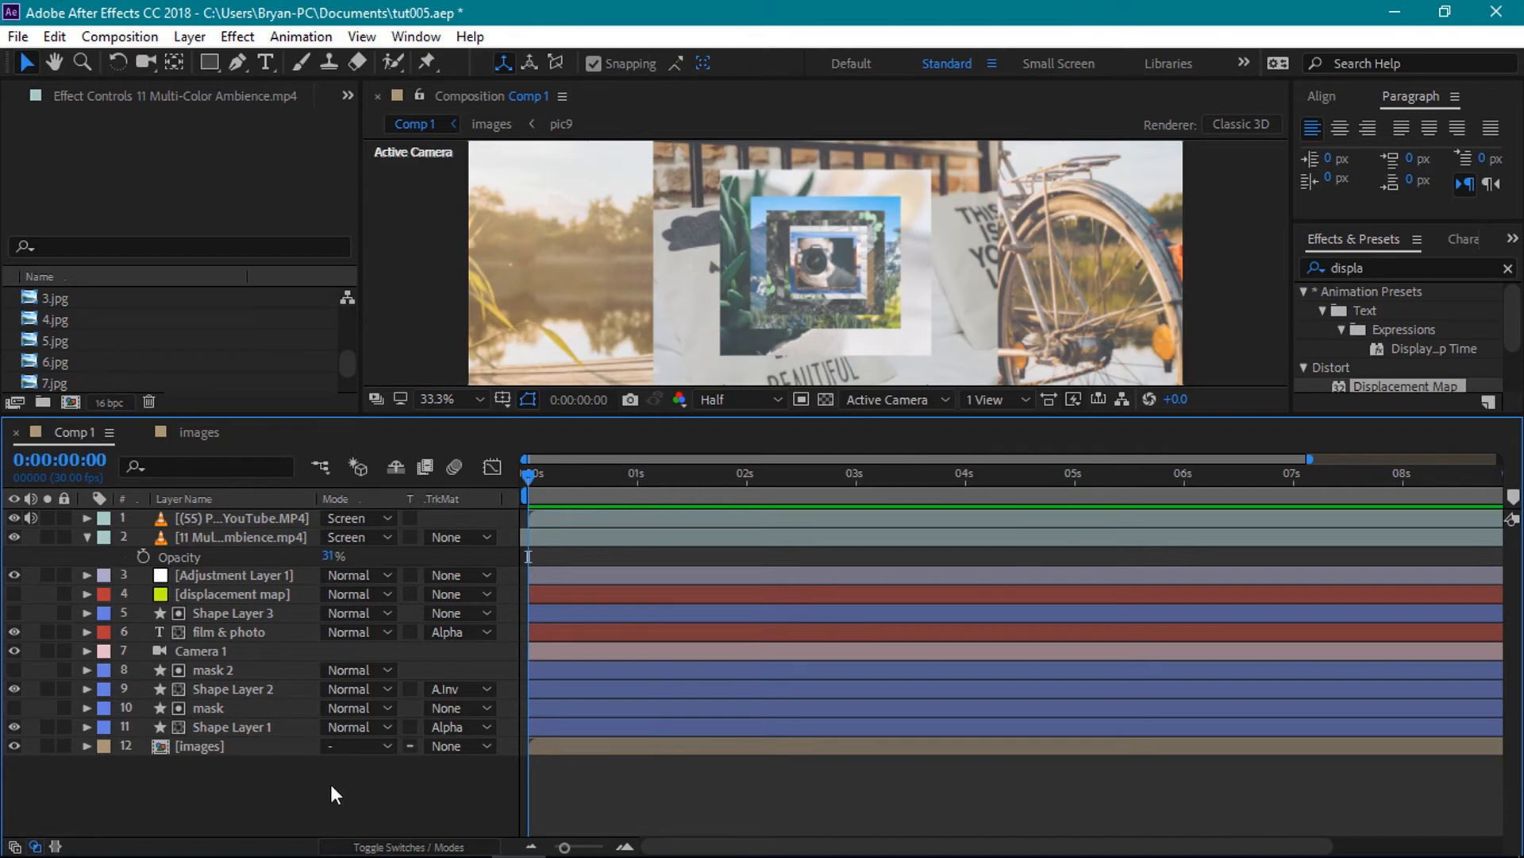
left_click(87, 537)
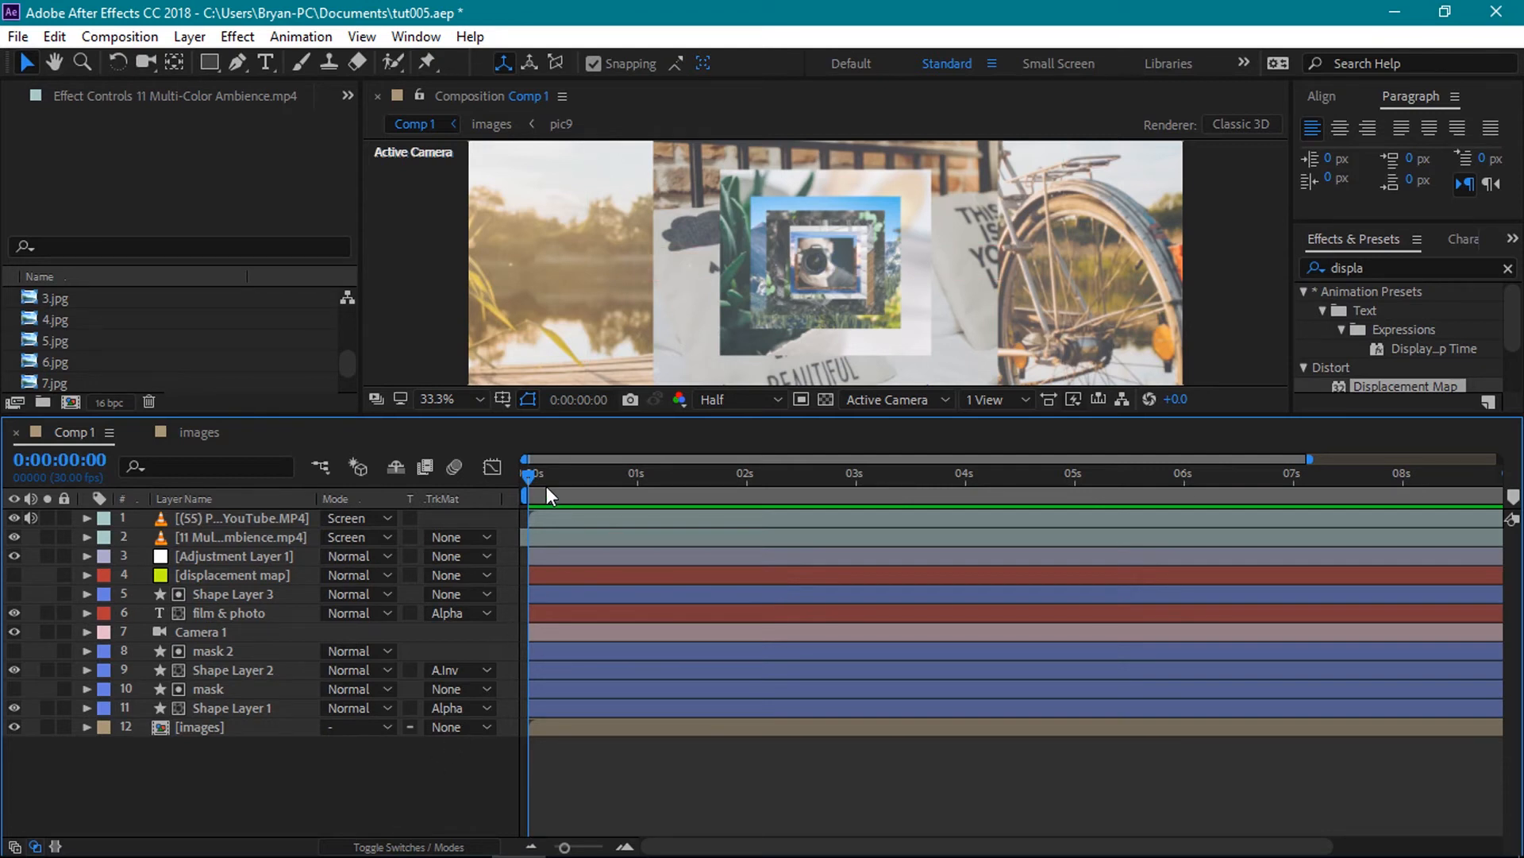
Trim the in points of Shape Layer 1 and Shape Layer 2 to 0:00:03:29.
left_click_drag(532, 481, 962, 556)
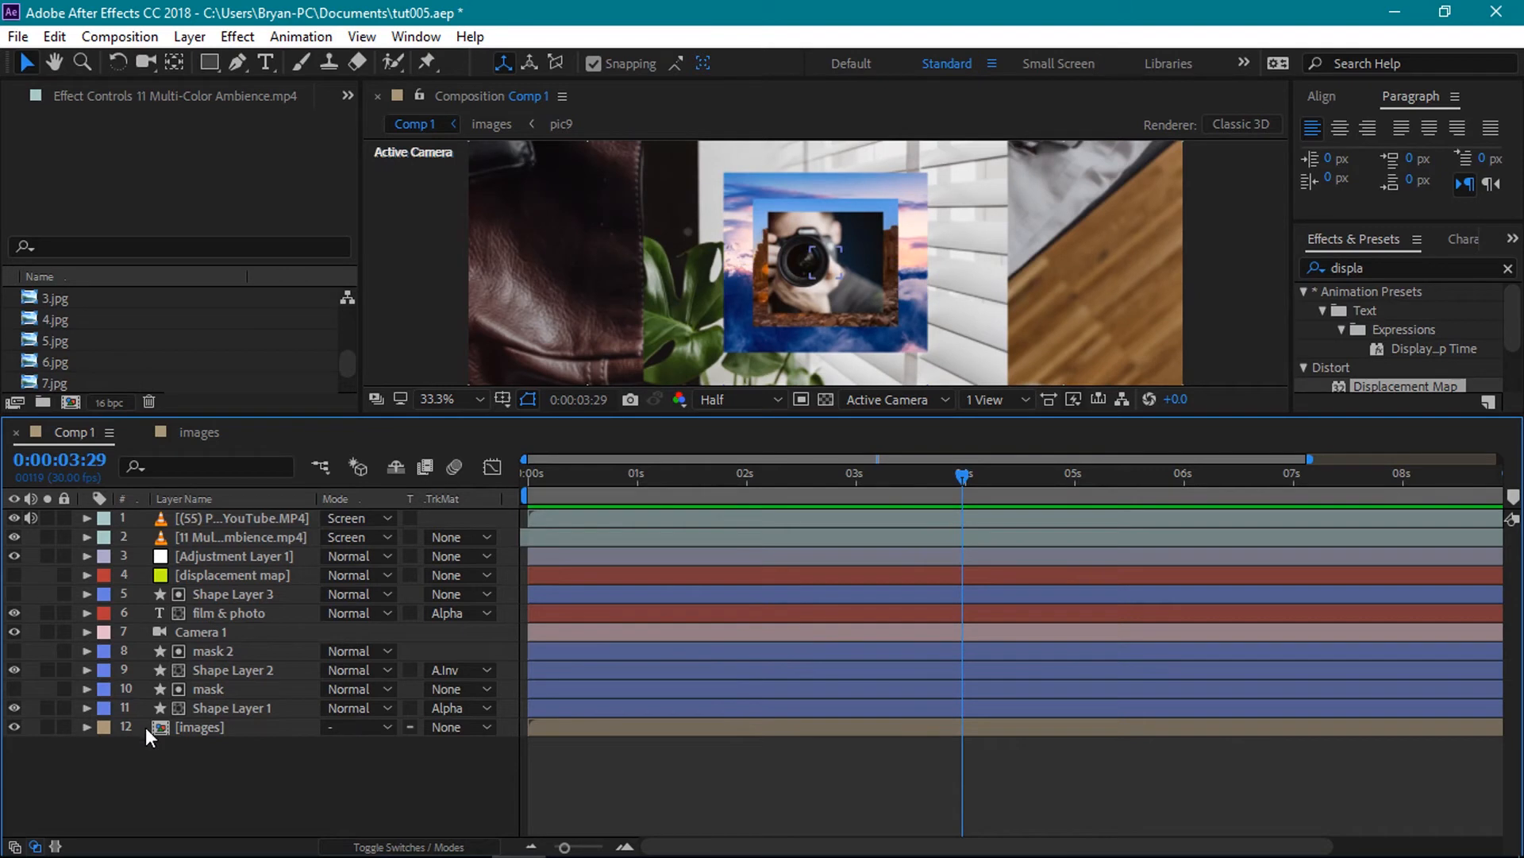
left_click(237, 709)
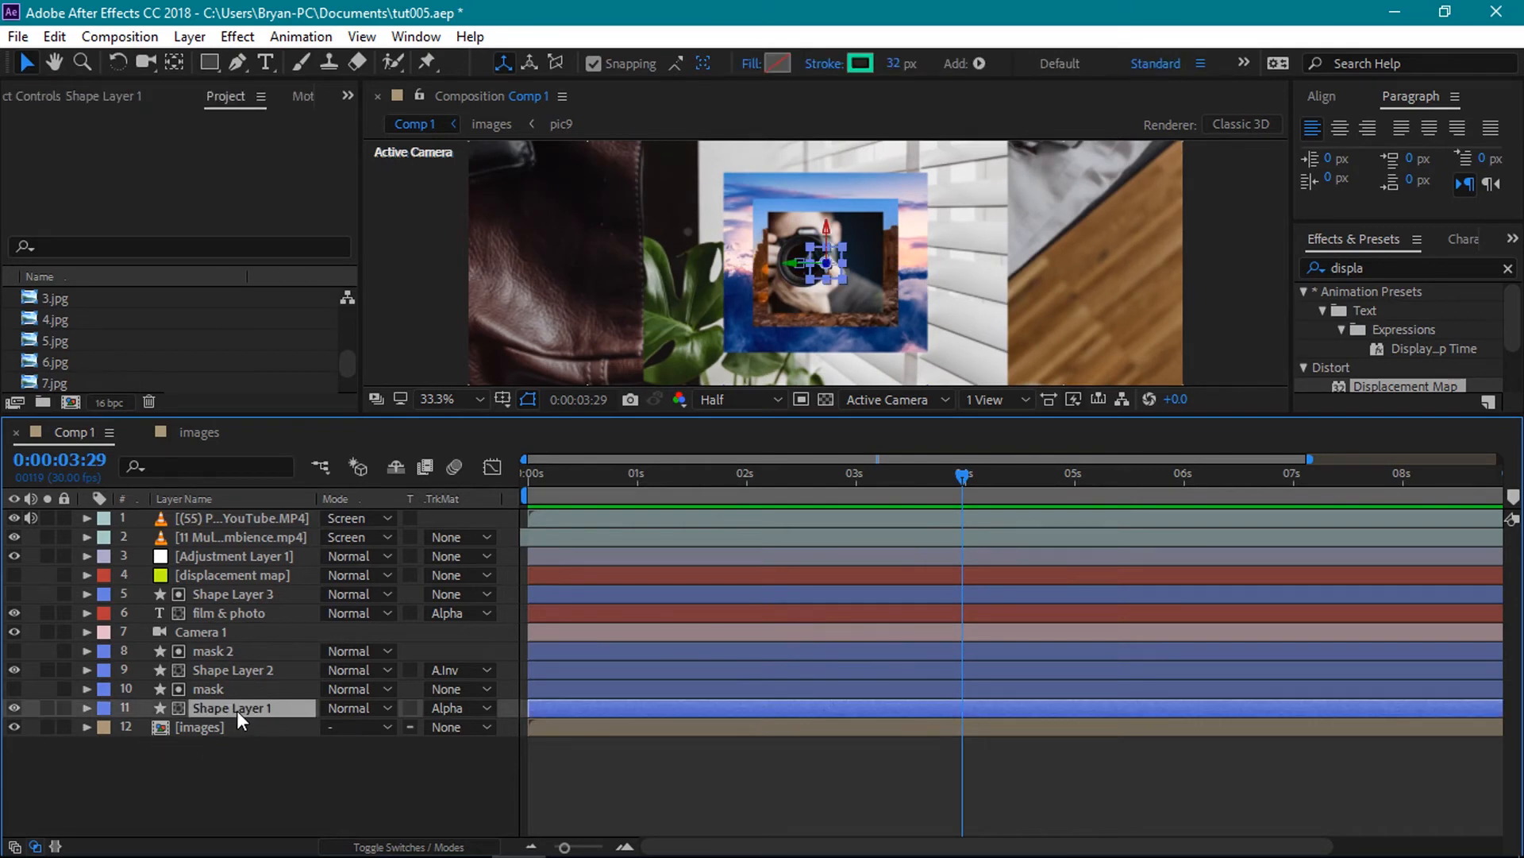
left_click(252, 671, "ctrl")
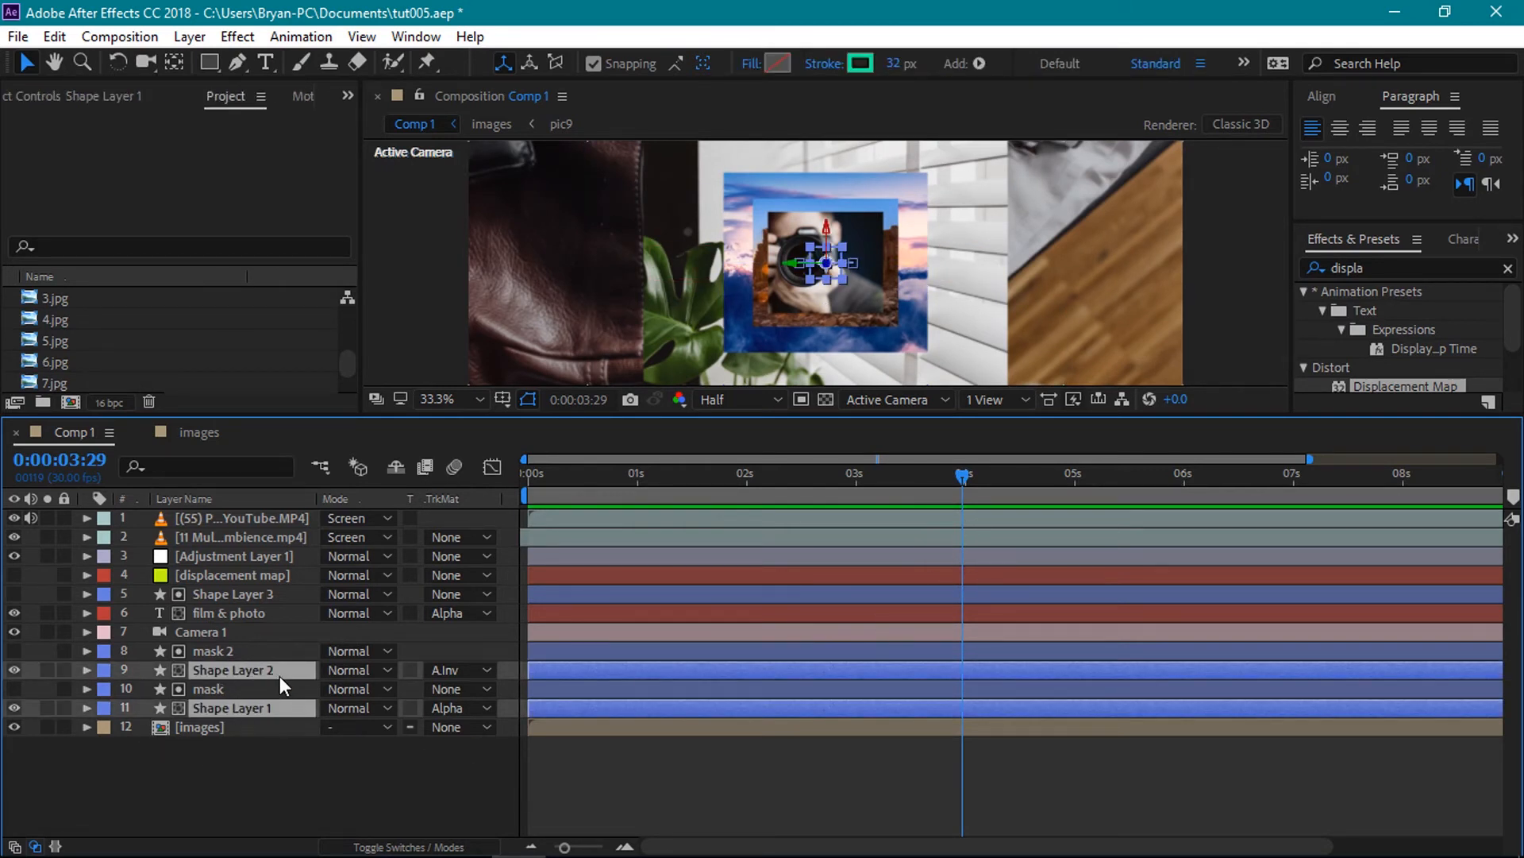
key("alt+bracketleft")
Trim the in points of the film & photo text layer and Shape Layer 3 to 0:00:04:29.
left_click_drag(964, 474, 840, 708)
left_click(227, 613)
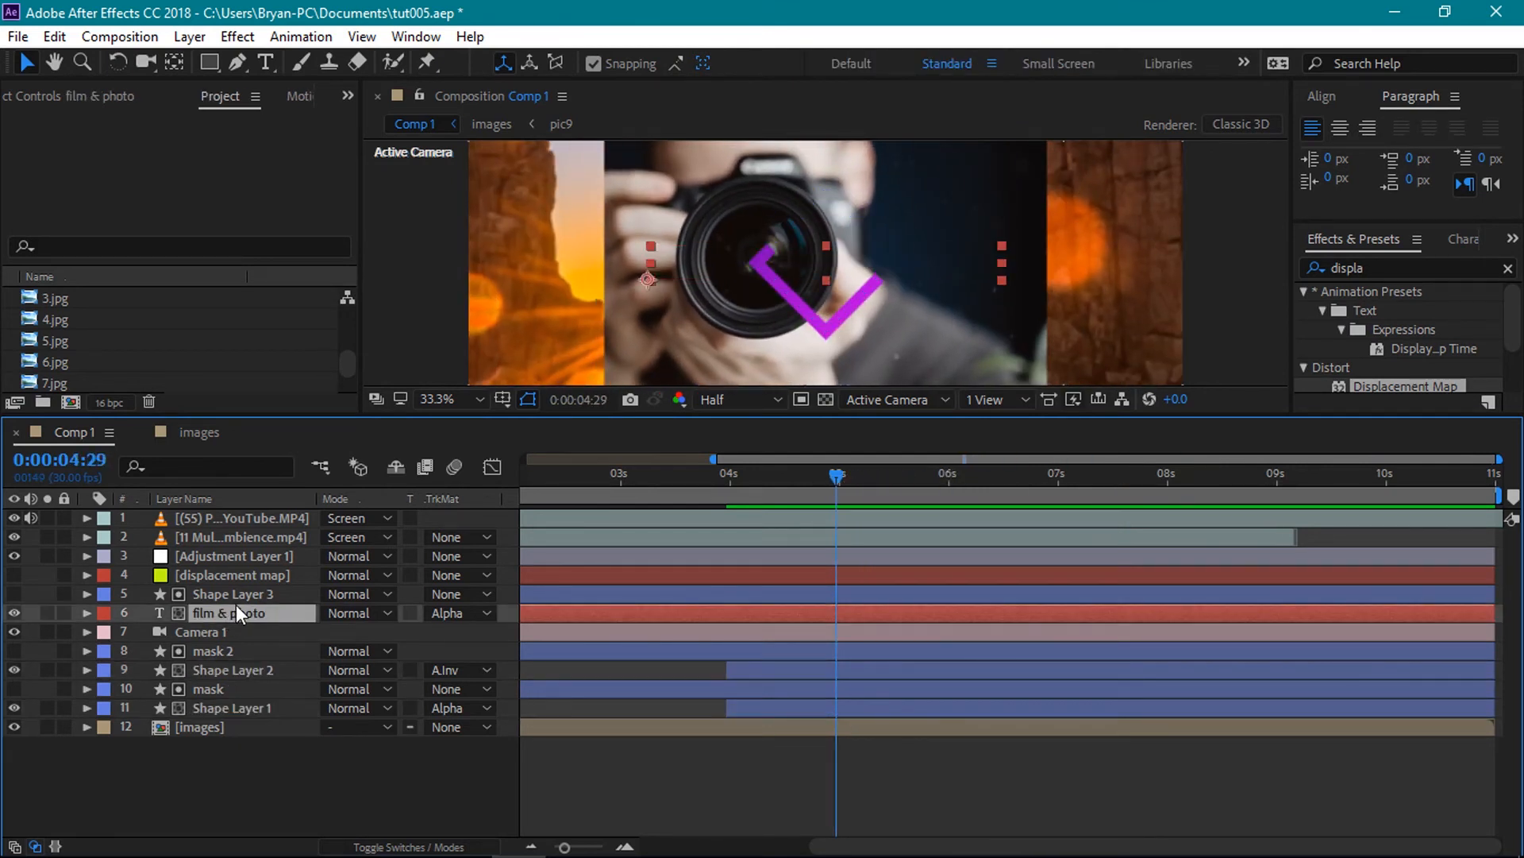
left_click(248, 594, "ctrl")
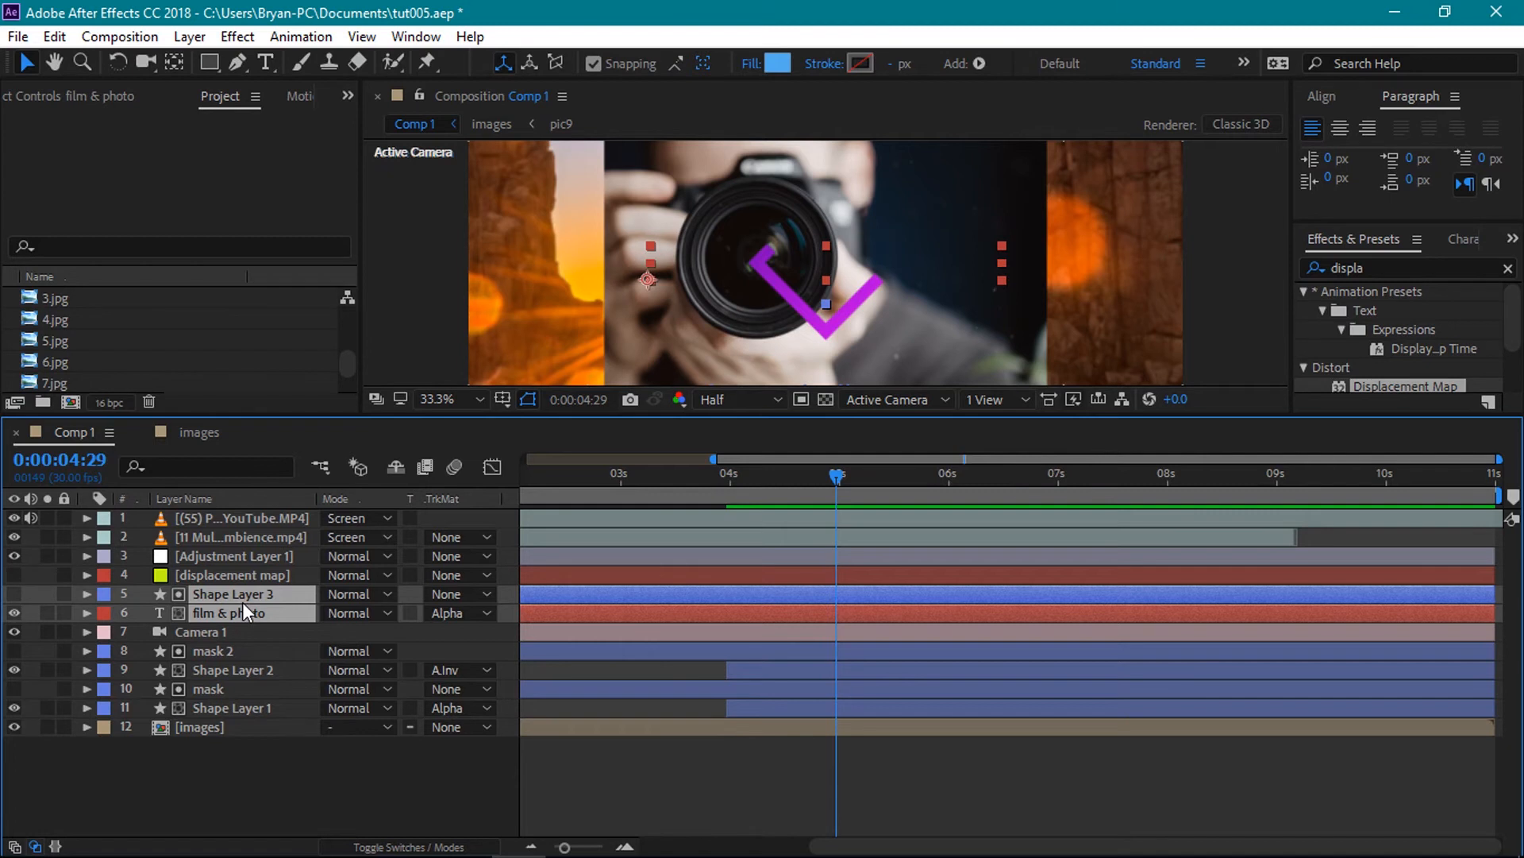
key("alt+bracketleft")
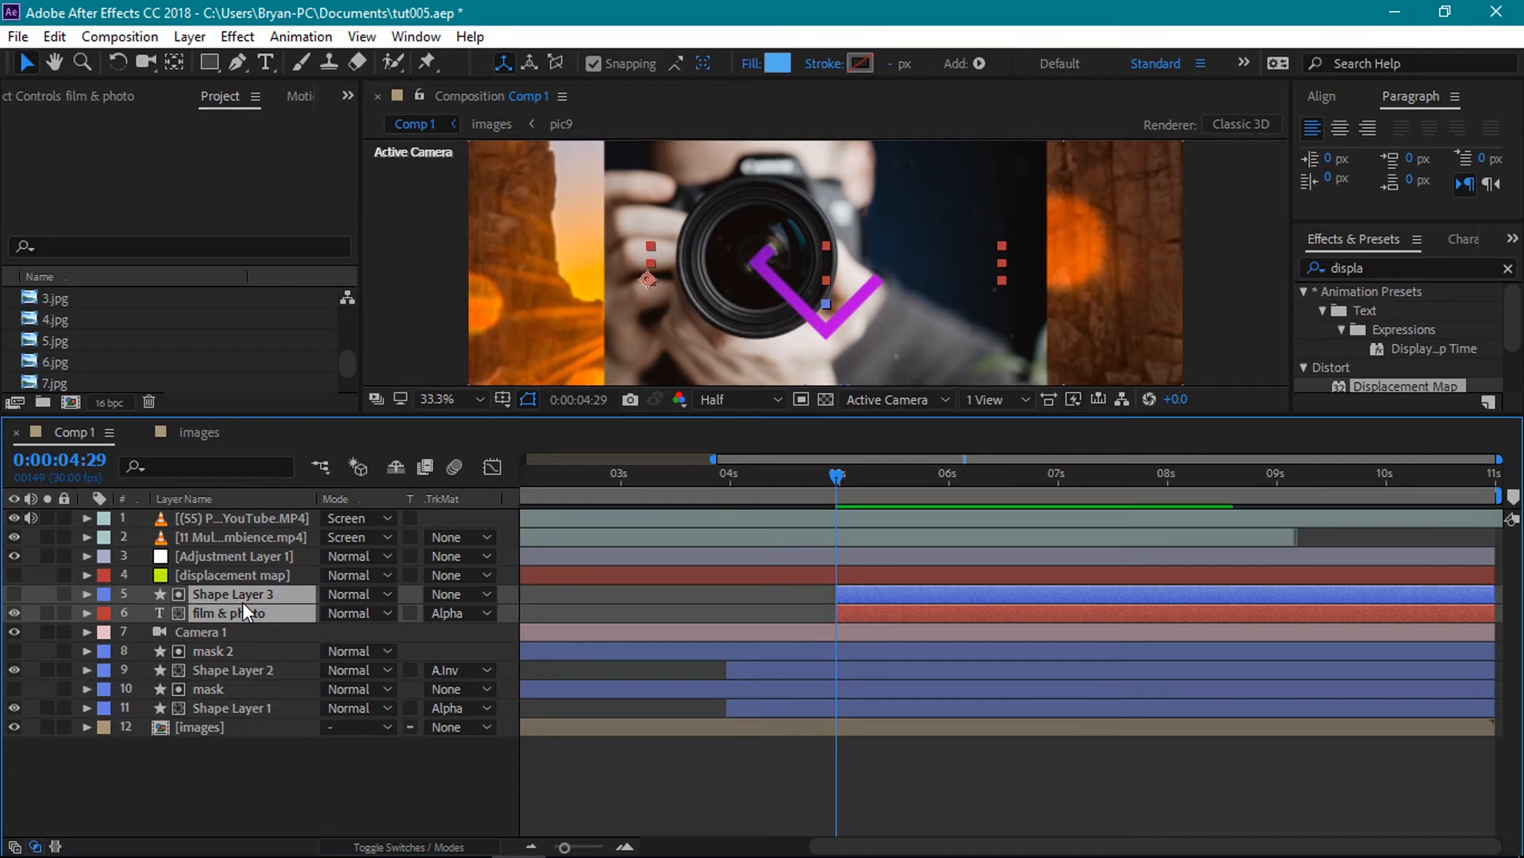
Trim Adjustment Layer 1's in point to 0:00:06:29 and scrub past it to 0:00:07:22.
left_click_drag(833, 475, 1303, 574)
left_click_drag(1153, 582, 1054, 658)
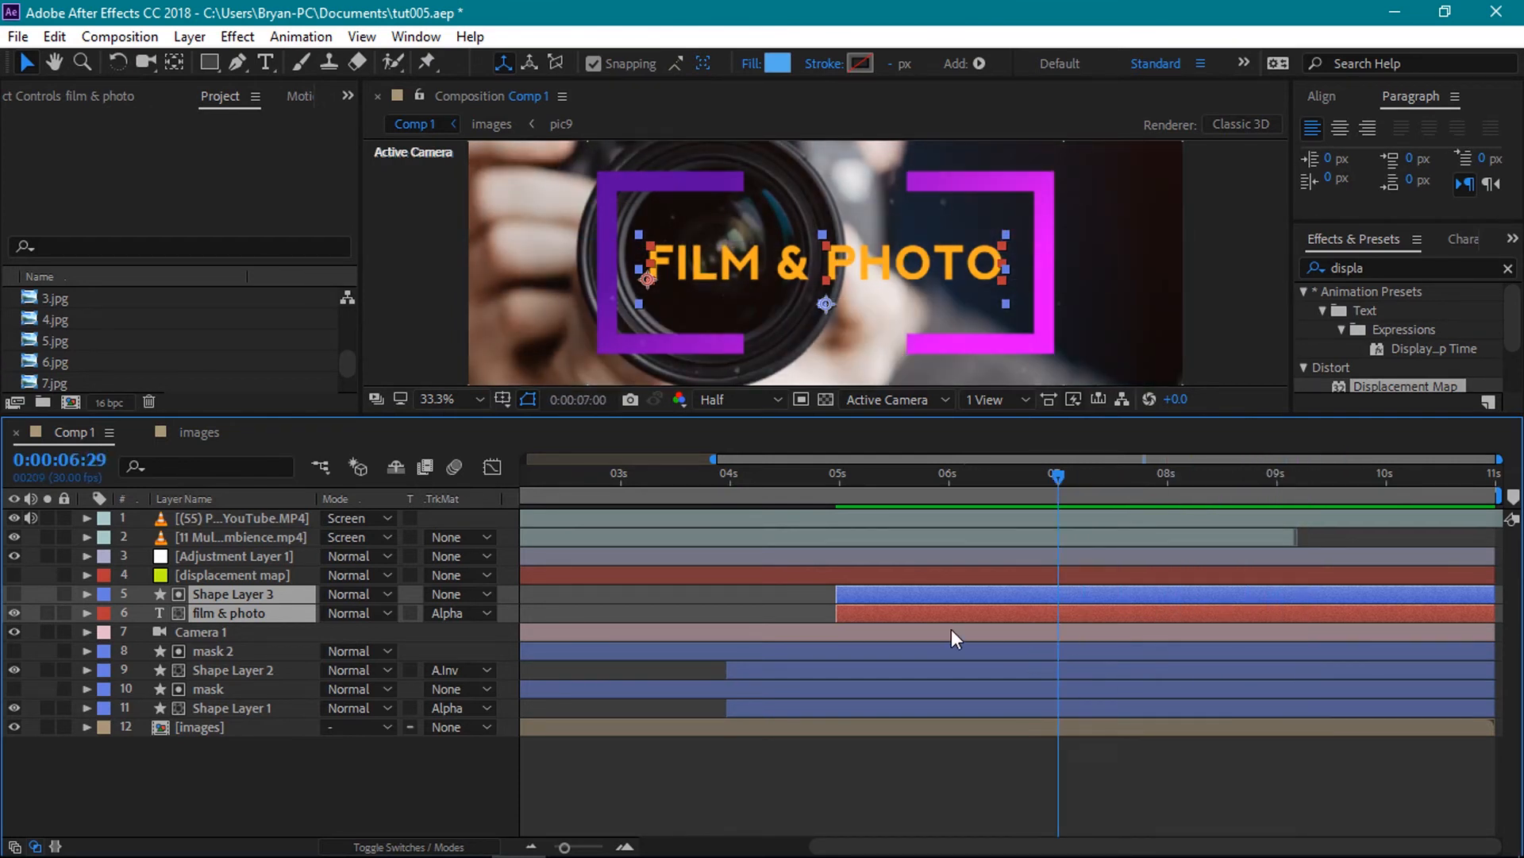
left_click(278, 555)
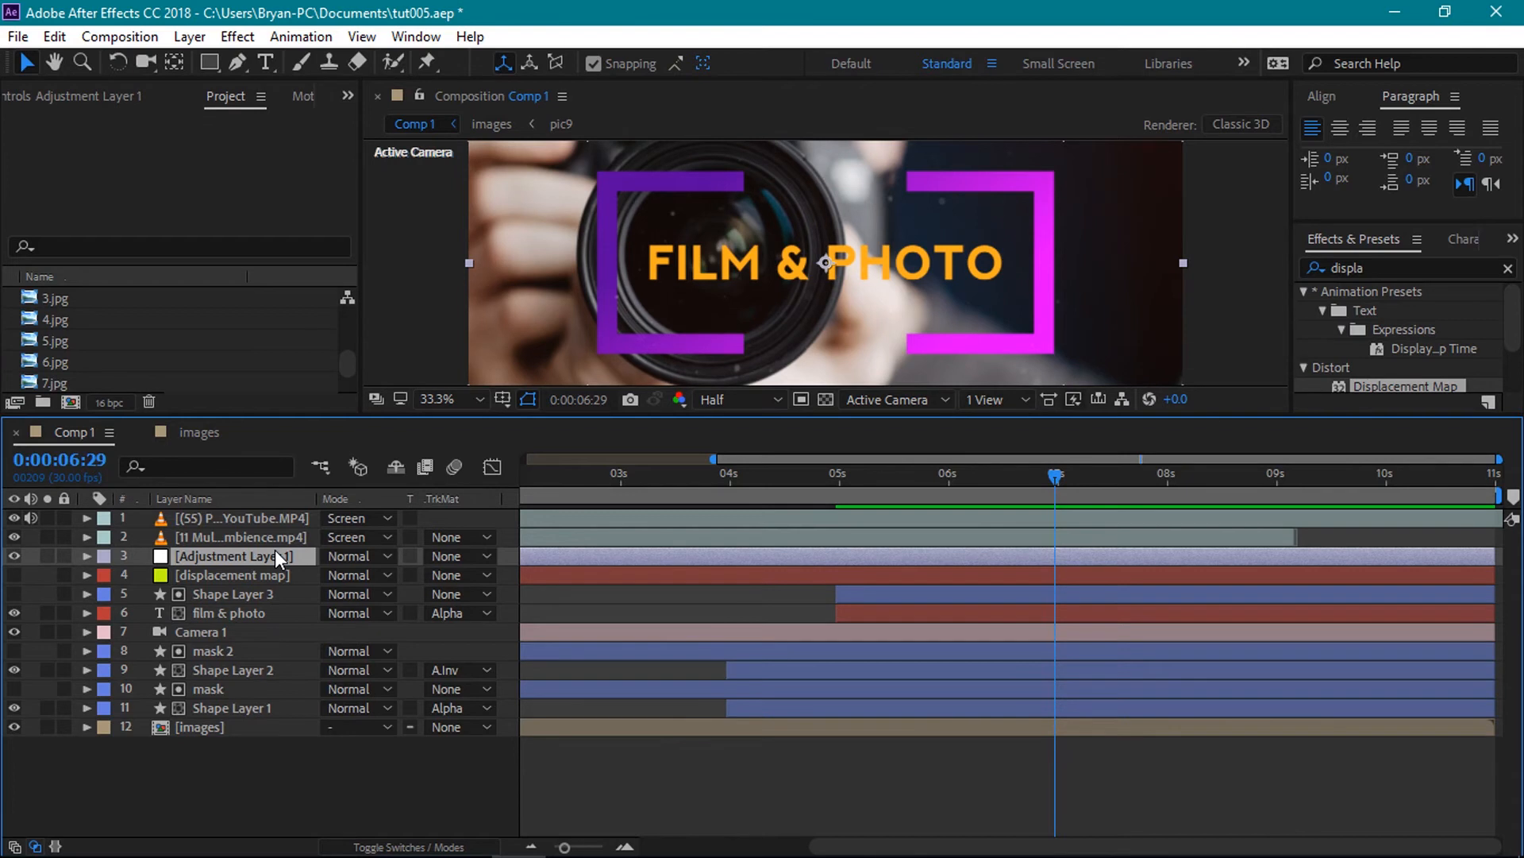
key("alt+bracketleft")
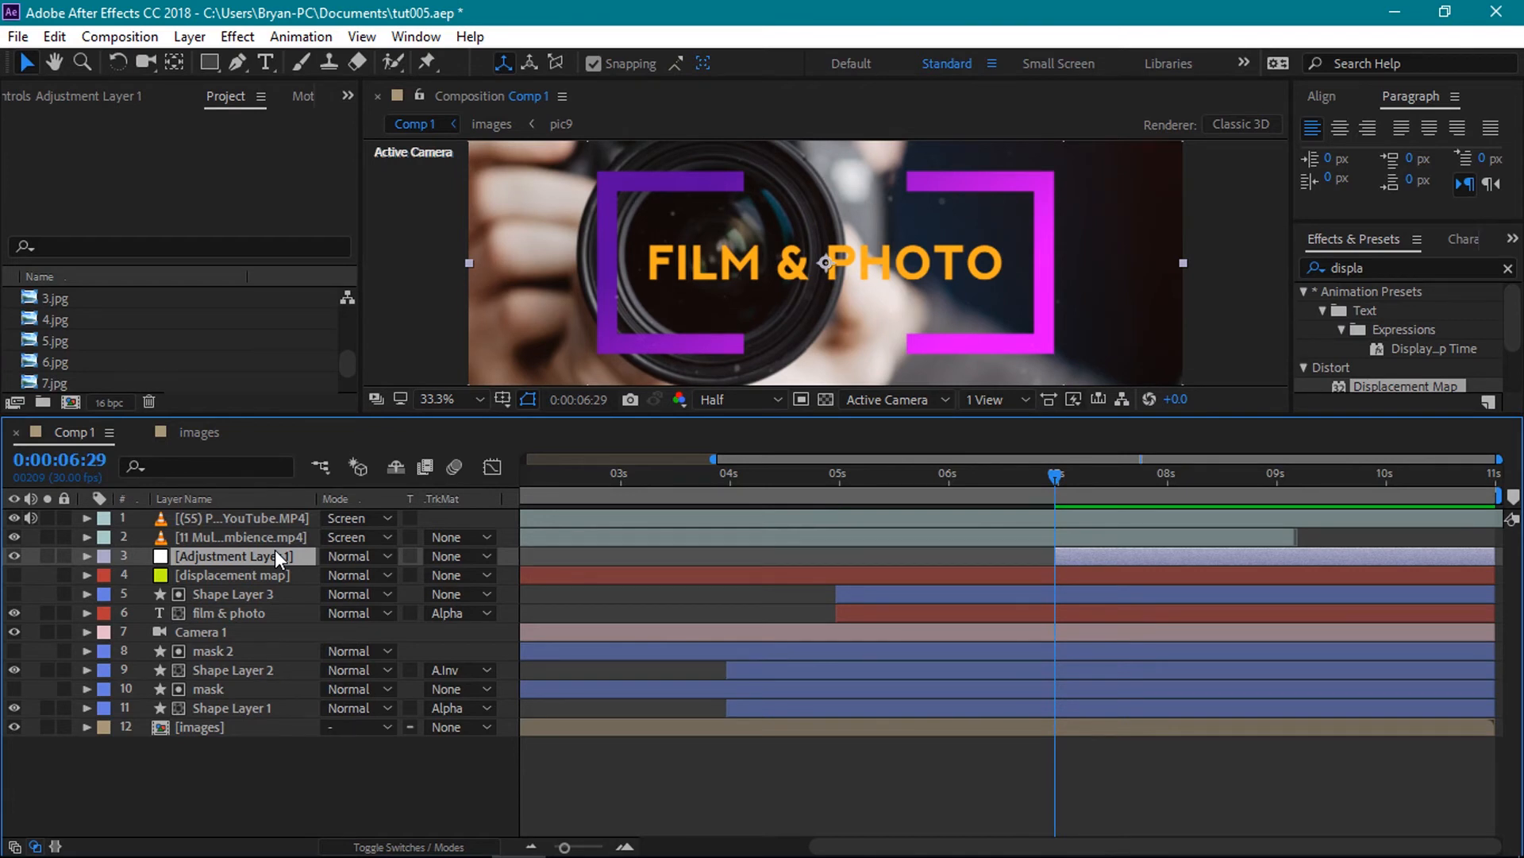
left_click_drag(1056, 498, 1139, 566)
left_click_drag(1100, 844, 870, 832)
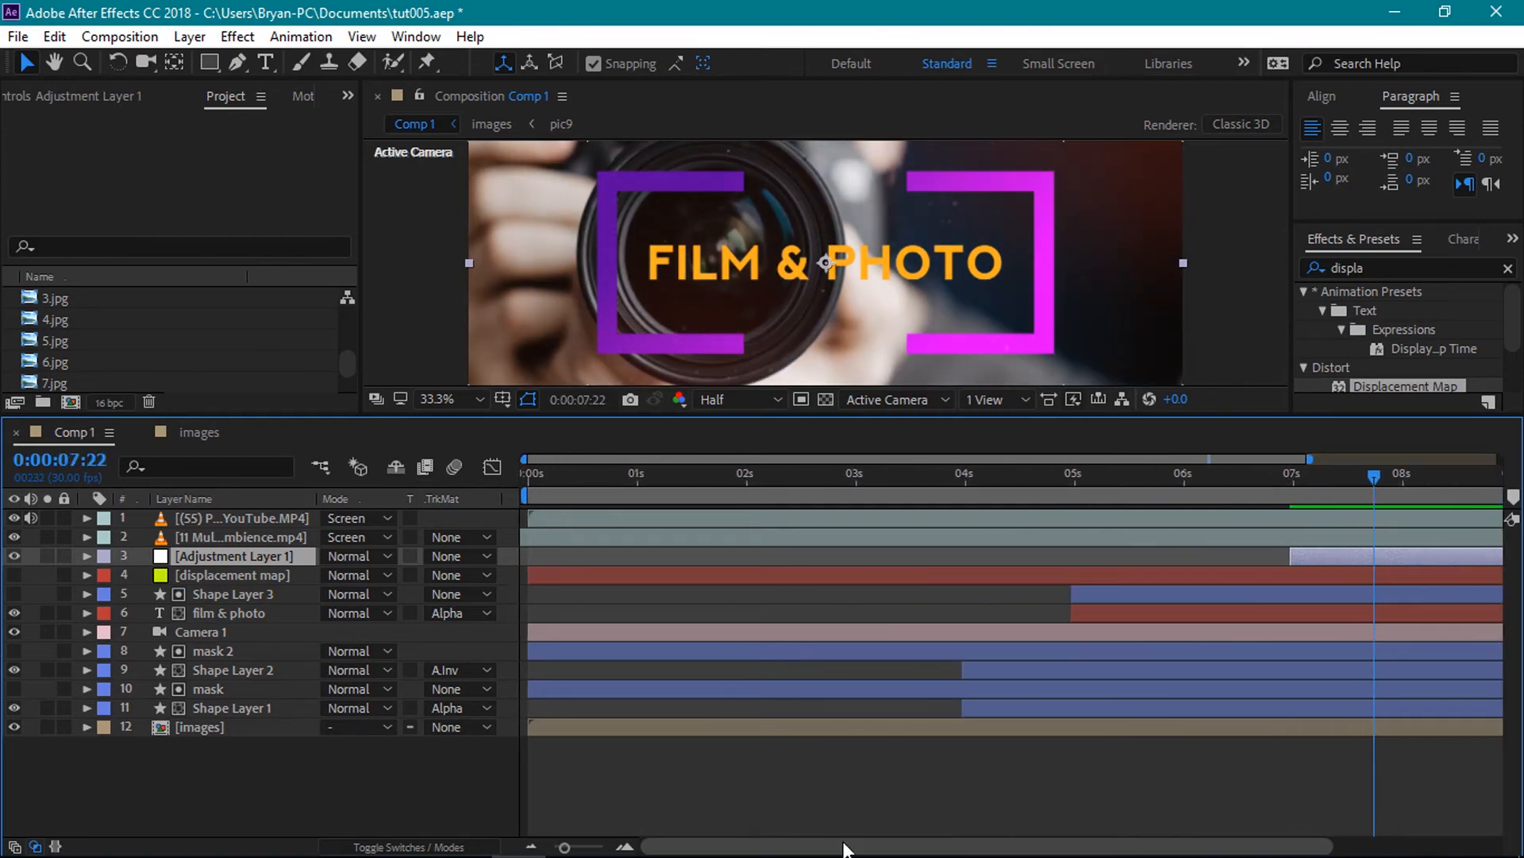
Move the Position keyframes of Shape Layer 1 and Shape Layer 2 earlier and closer together, to about 0:00:05:23 and 0:00:06:11.
left_click_drag(610, 474, 858, 540)
left_click_drag(1112, 573, 1188, 586)
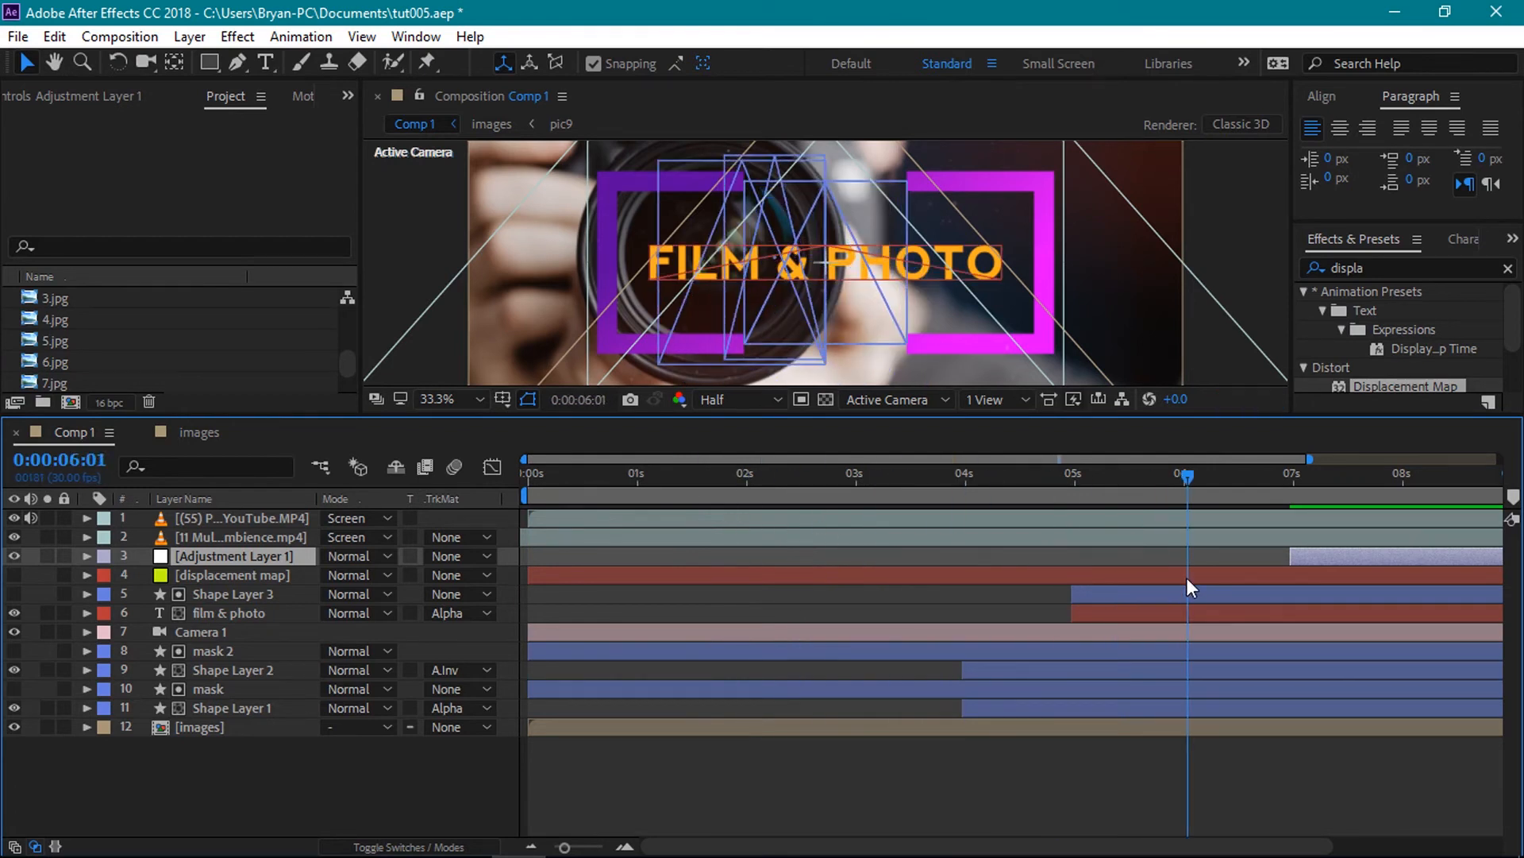
left_click_drag(1187, 478, 1314, 645)
left_click_drag(1375, 475, 1086, 530)
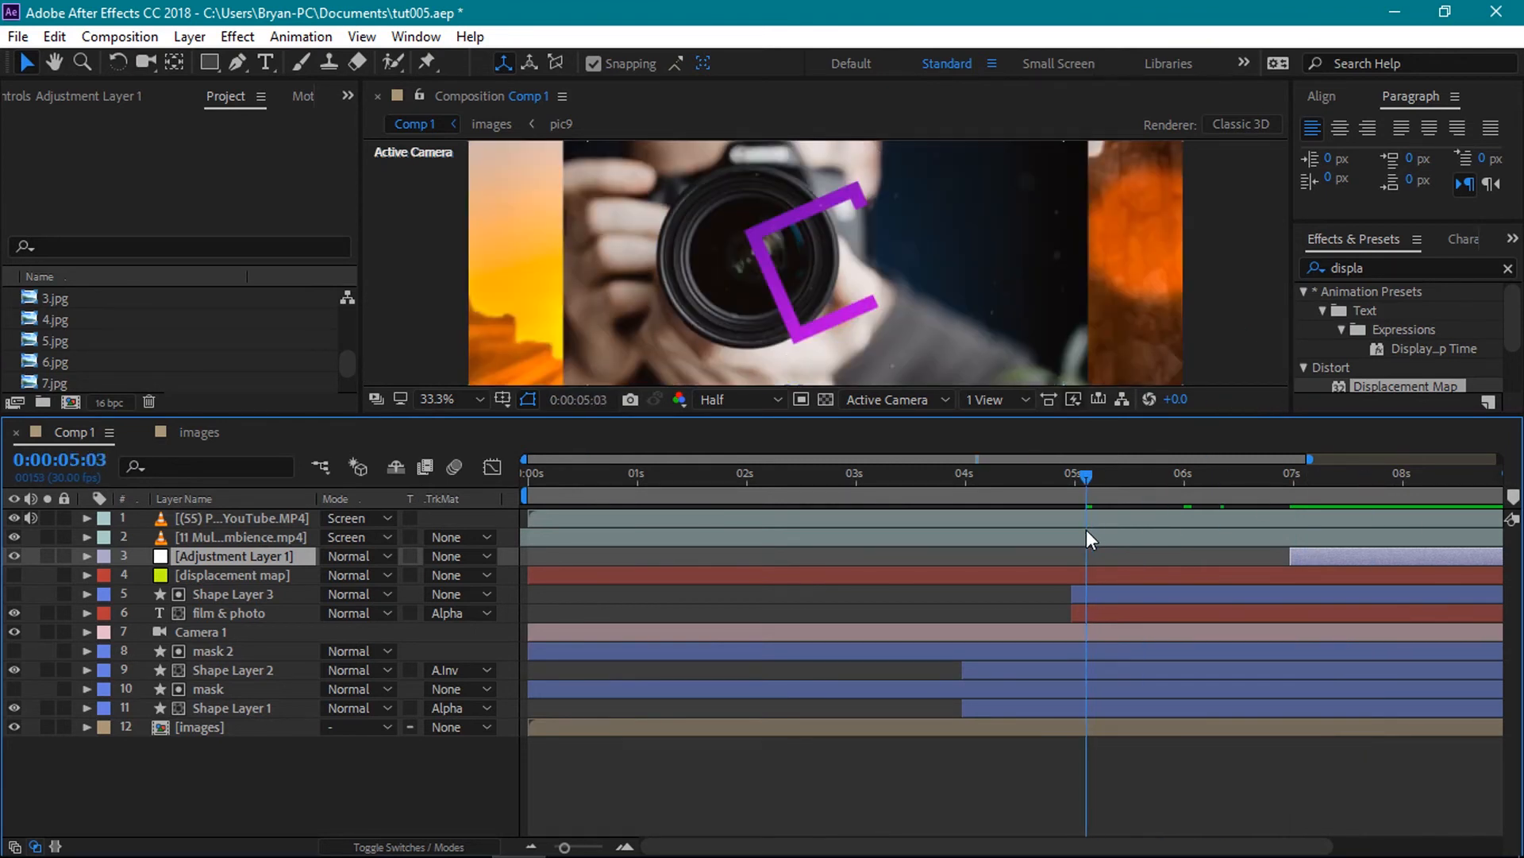
left_click_drag(1080, 472, 1181, 548)
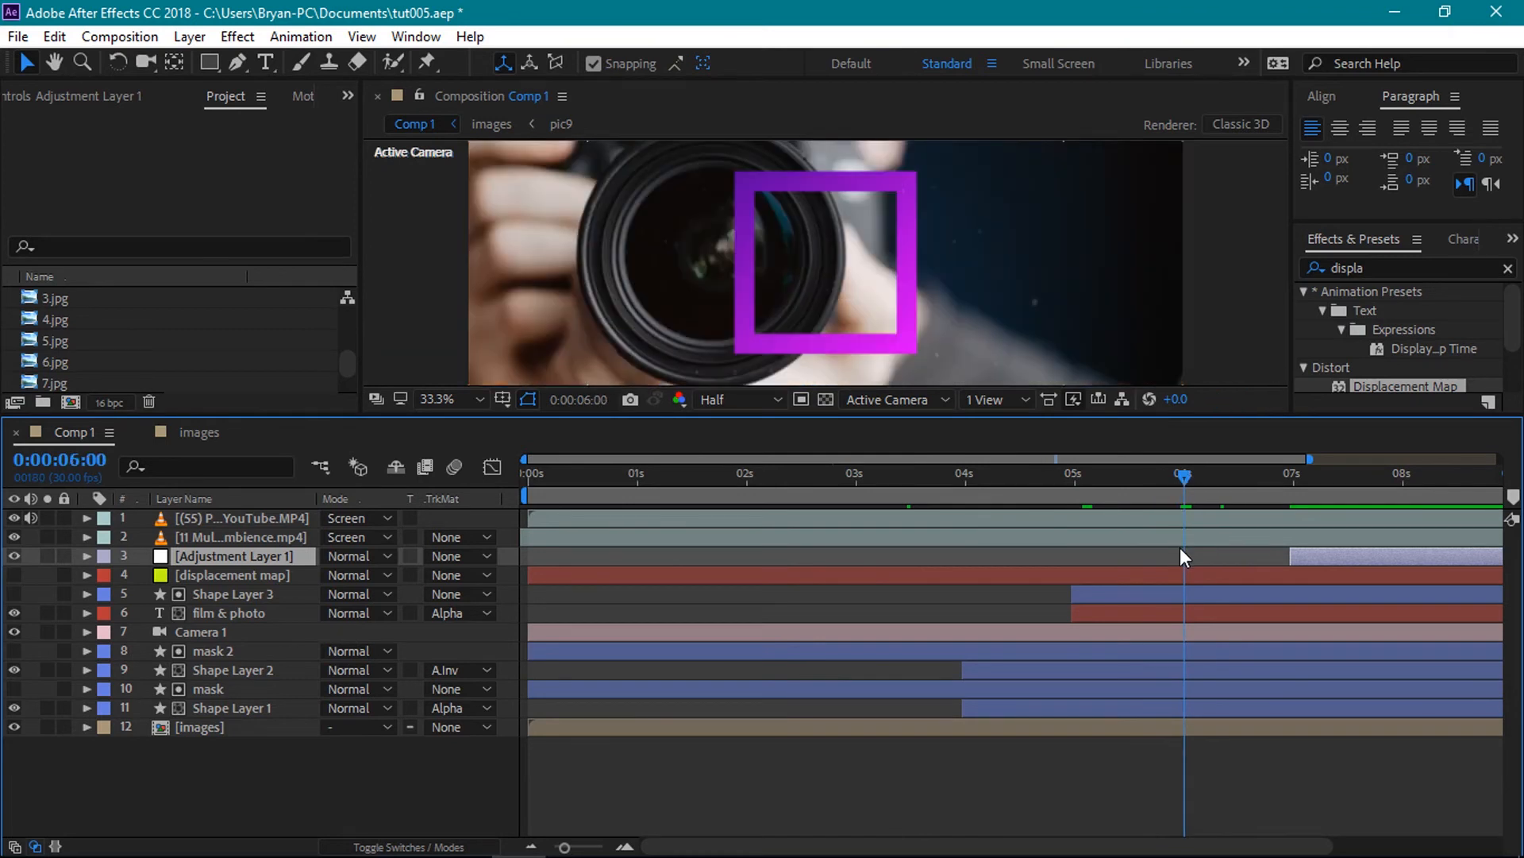
left_click(229, 650)
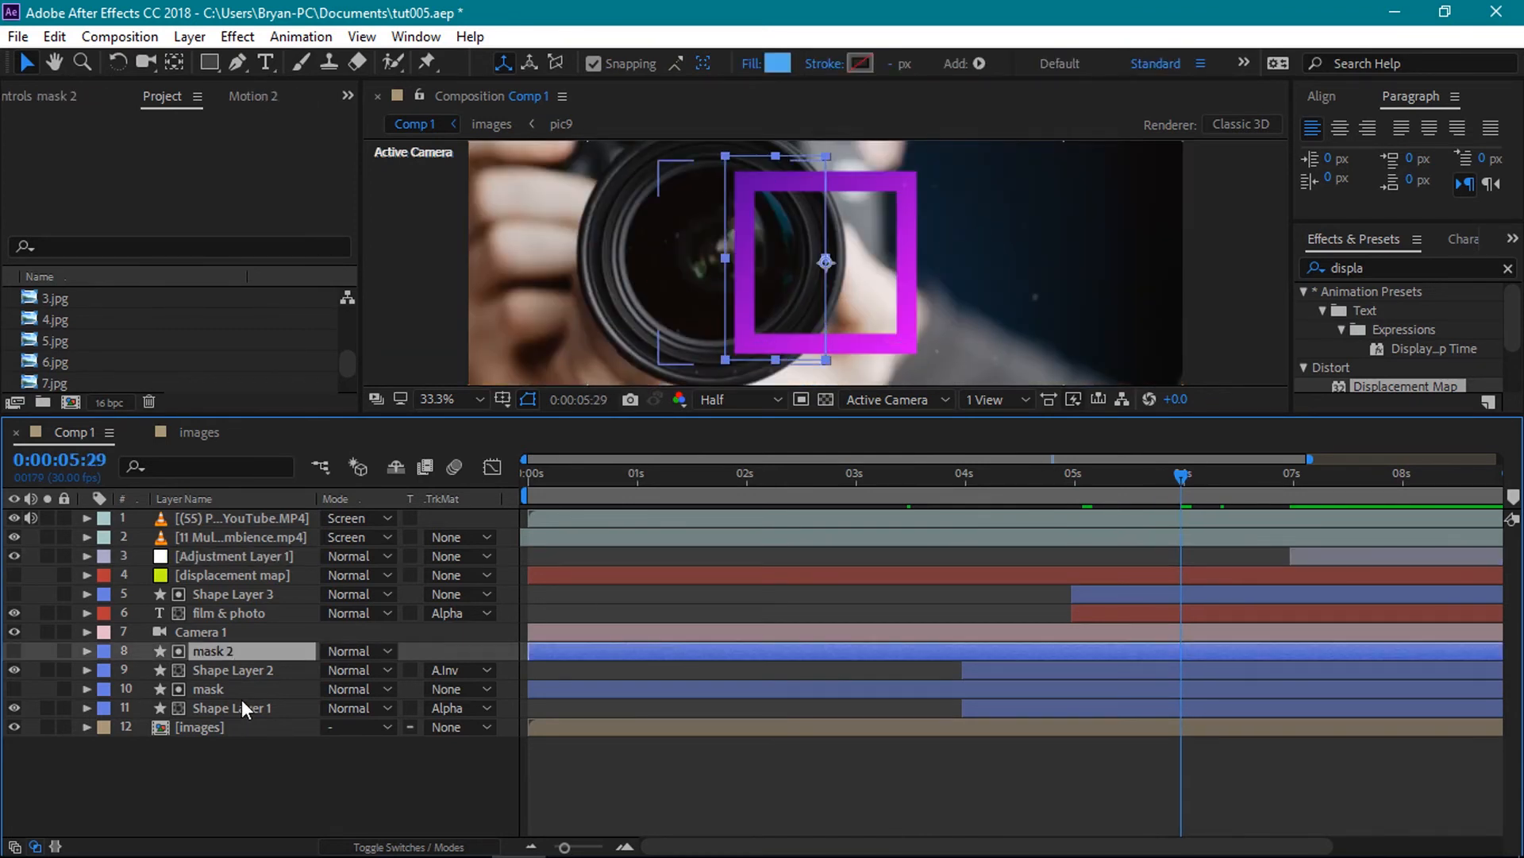
left_click(248, 704)
left_click(245, 670, "ctrl")
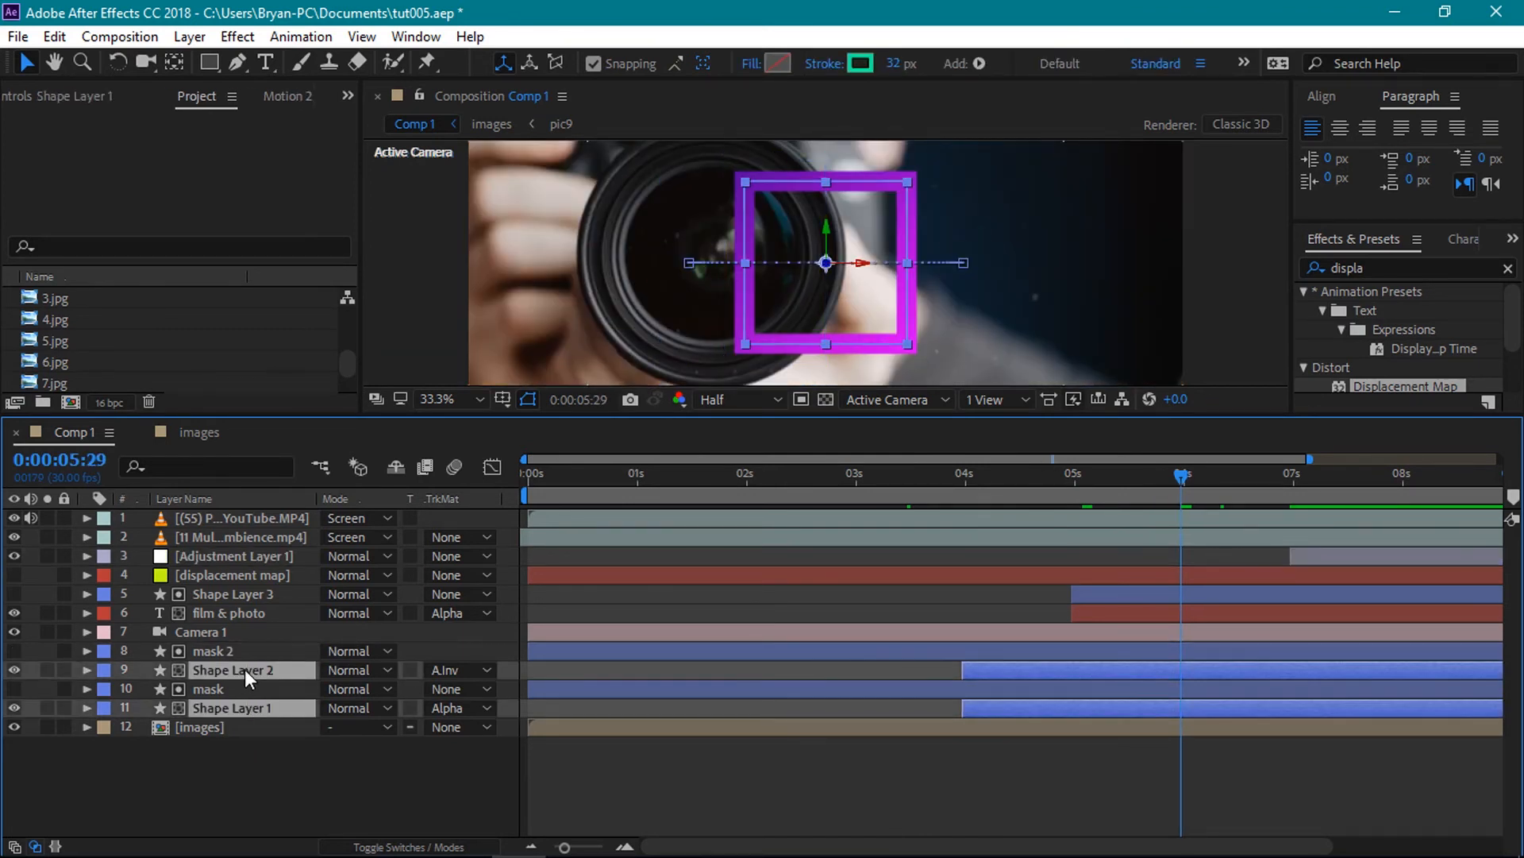
key("u")
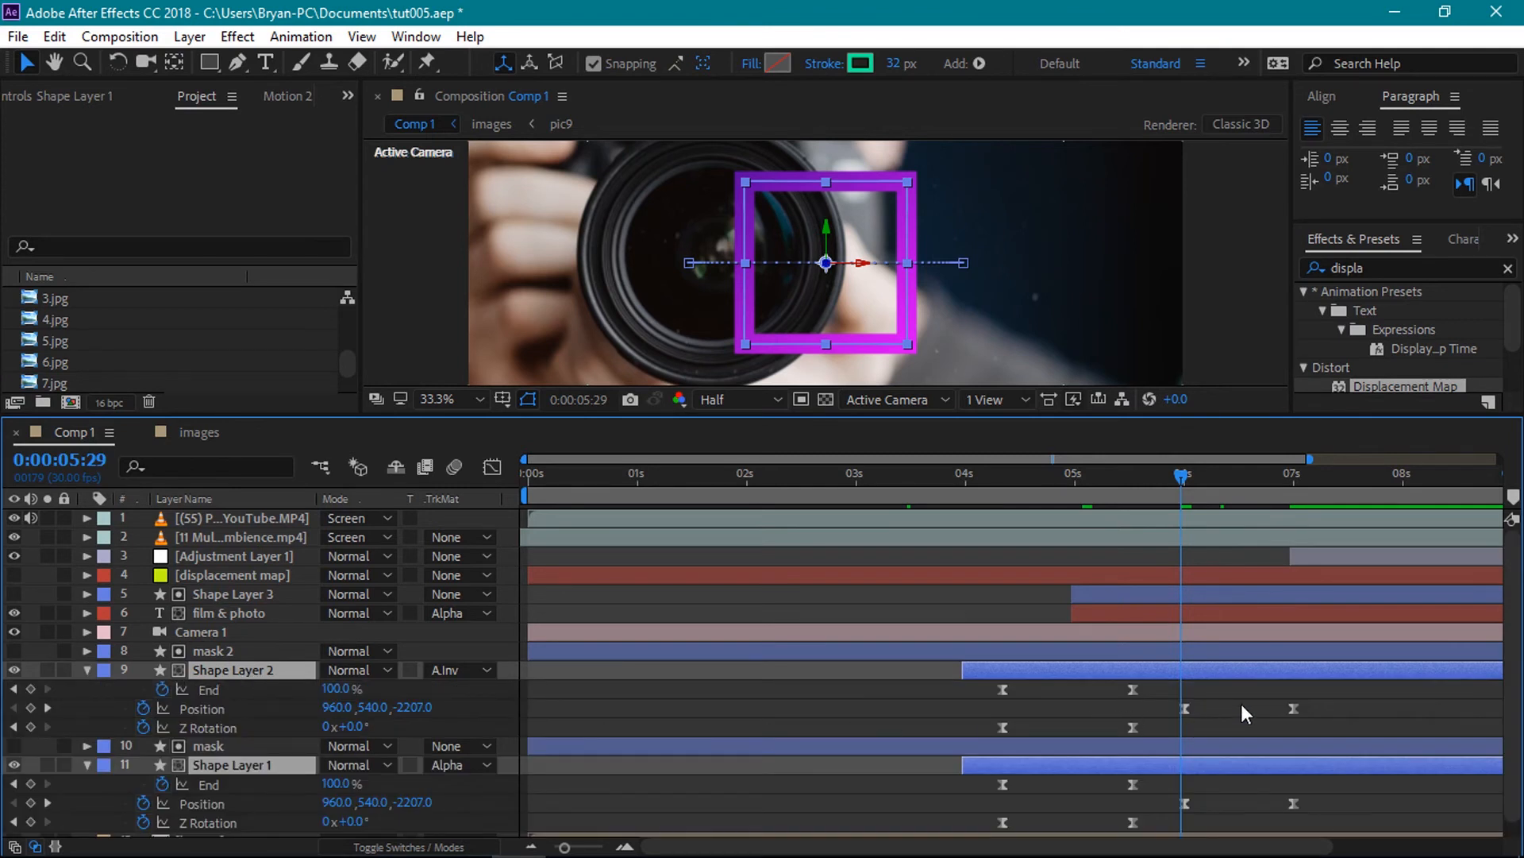
left_click_drag(1319, 703, 1284, 822)
left_click_drag(1339, 702, 1166, 815)
mouse_move(1294, 707)
left_mouse_down()
mouse_move(1268, 707)
mouse_move(1262, 818)
mouse_move(1223, 708)
left_mouse_up()
Move Shape Layer 3's Scale keyframes to about 0:00:05:23 and 0:00:06:07, and preview the reveal from 0:00:05:13.
left_click(257, 650)
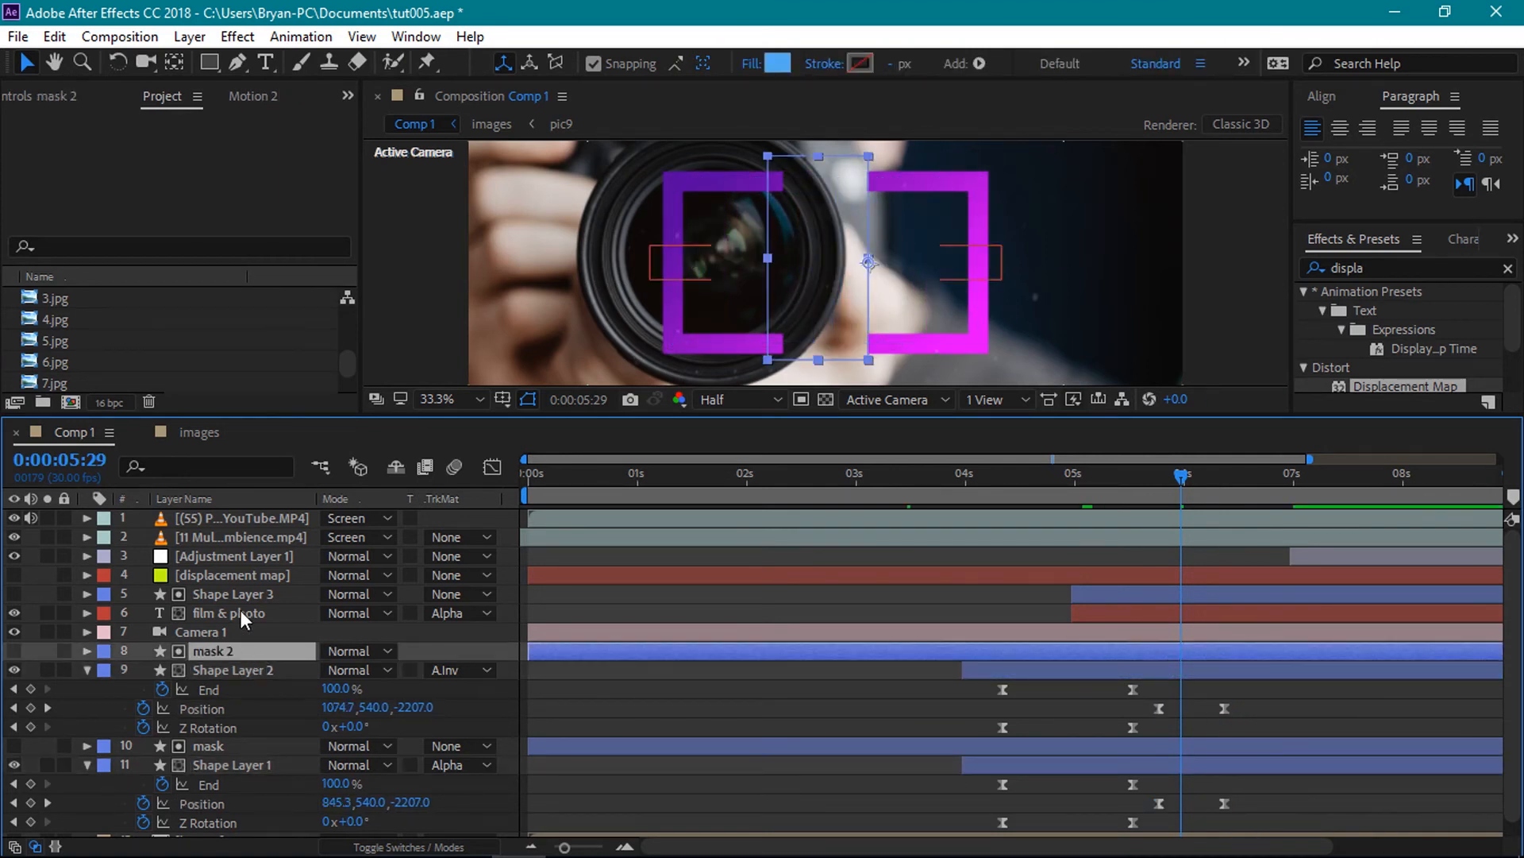
left_click(238, 612)
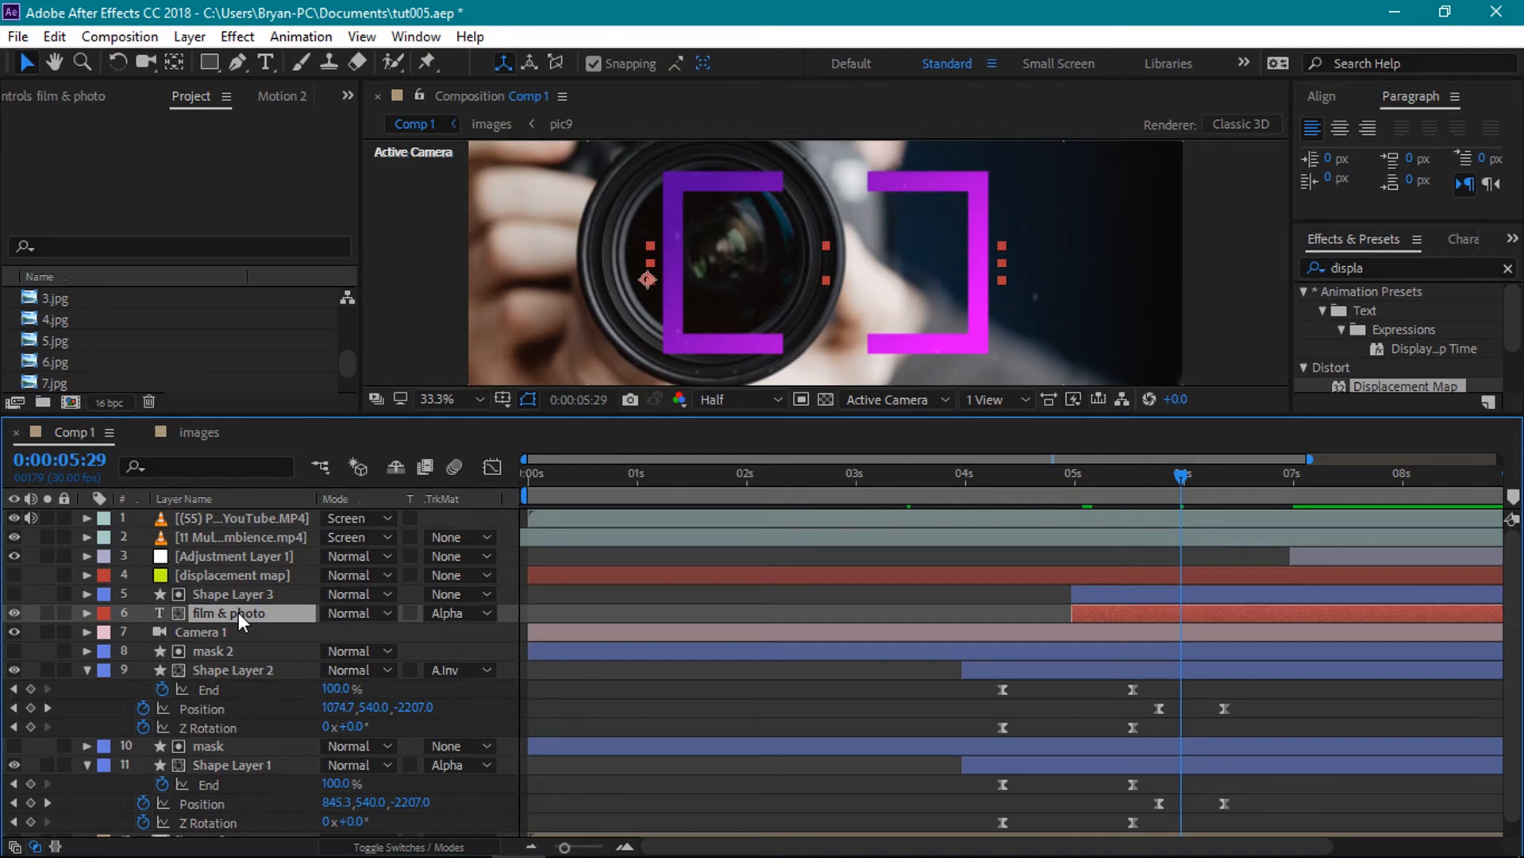
left_click(259, 594)
key("s")
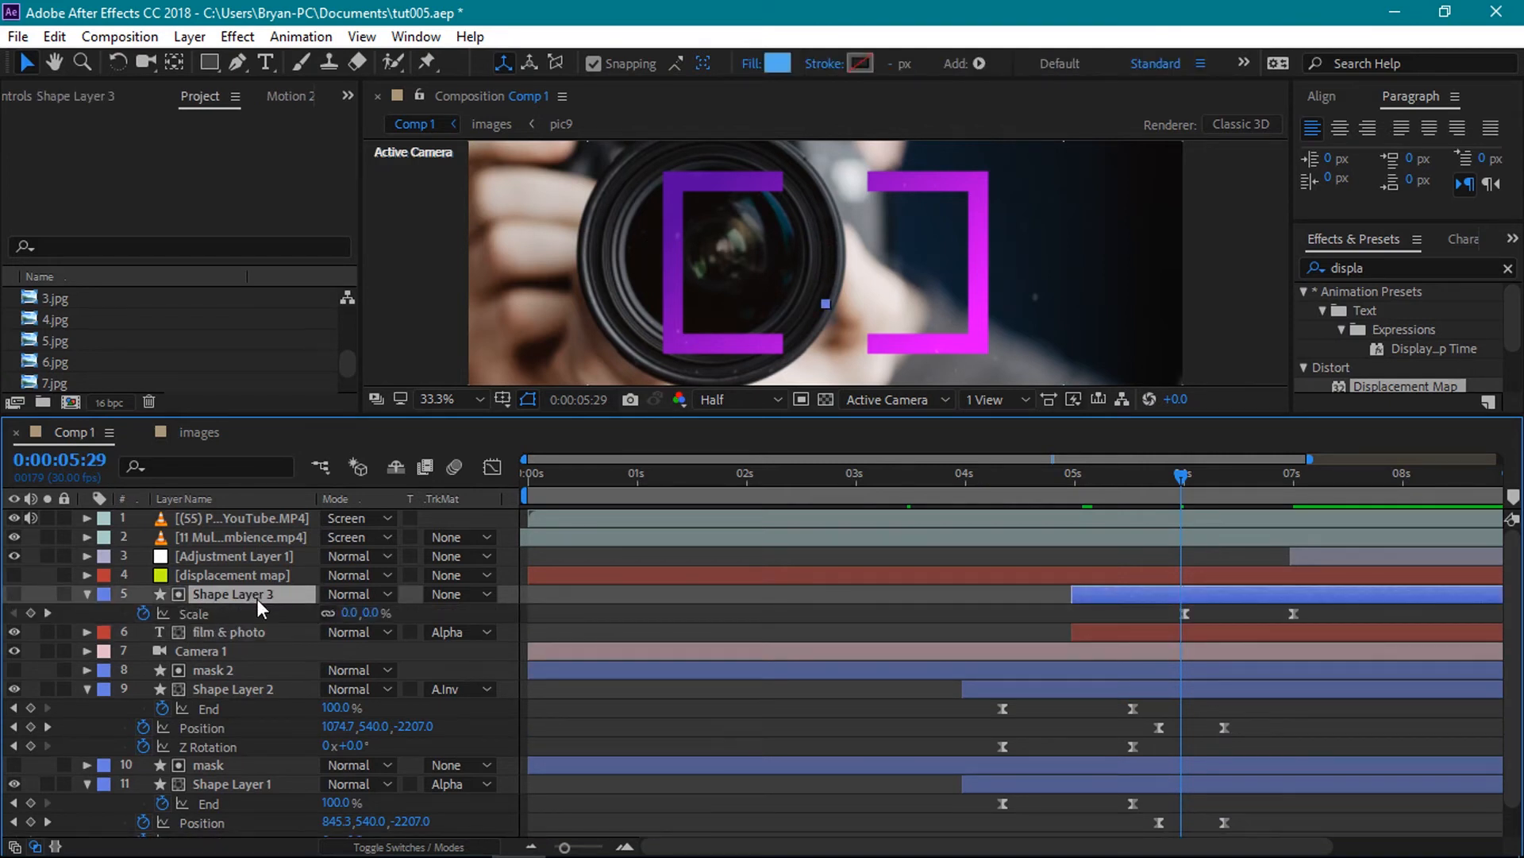
left_click_drag(1322, 607, 1157, 622)
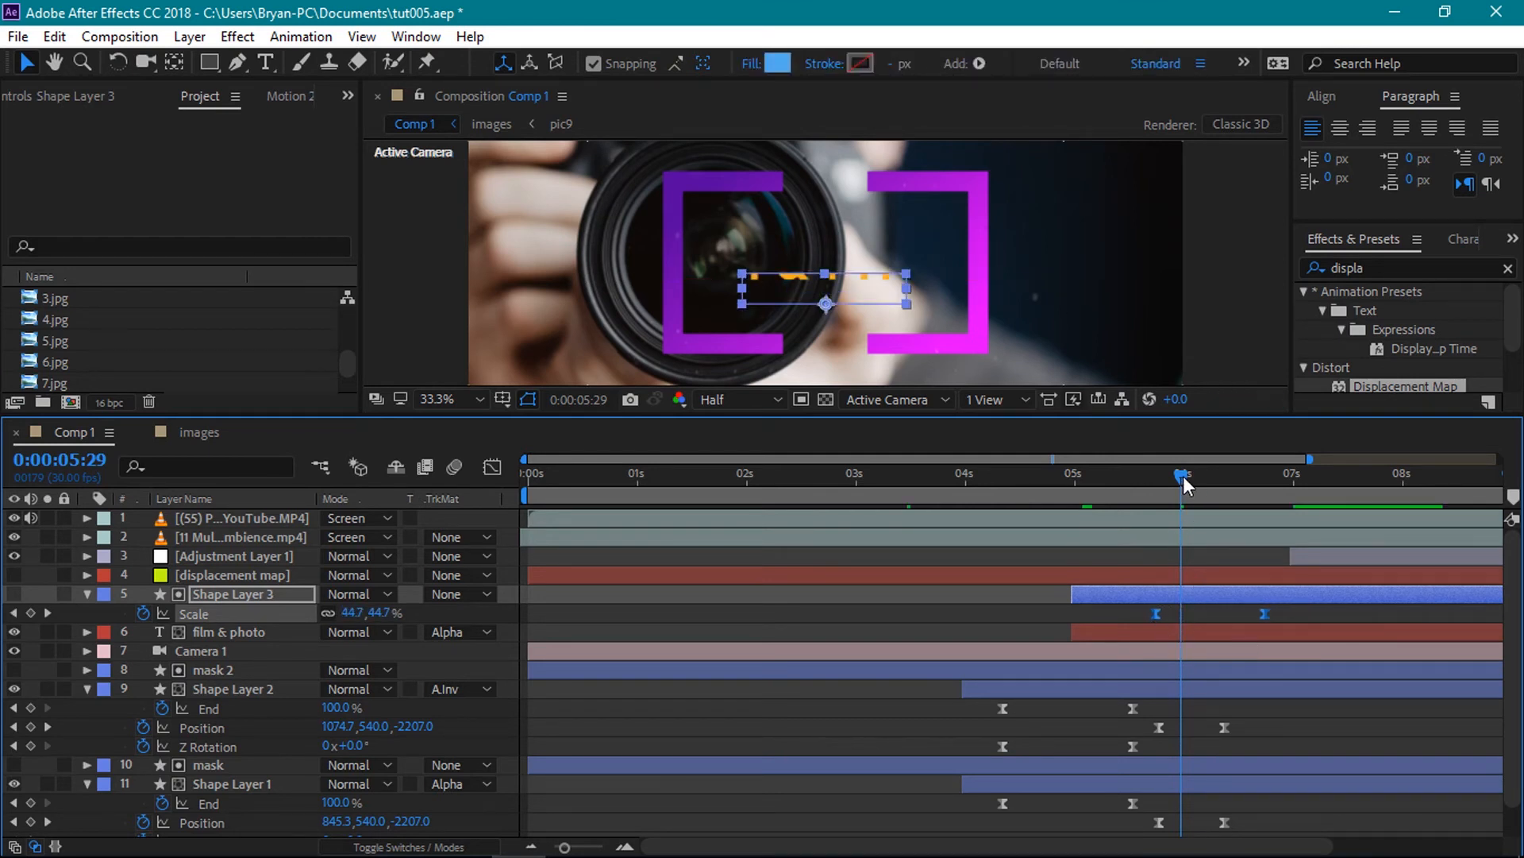
left_click_drag(1183, 474, 1230, 494)
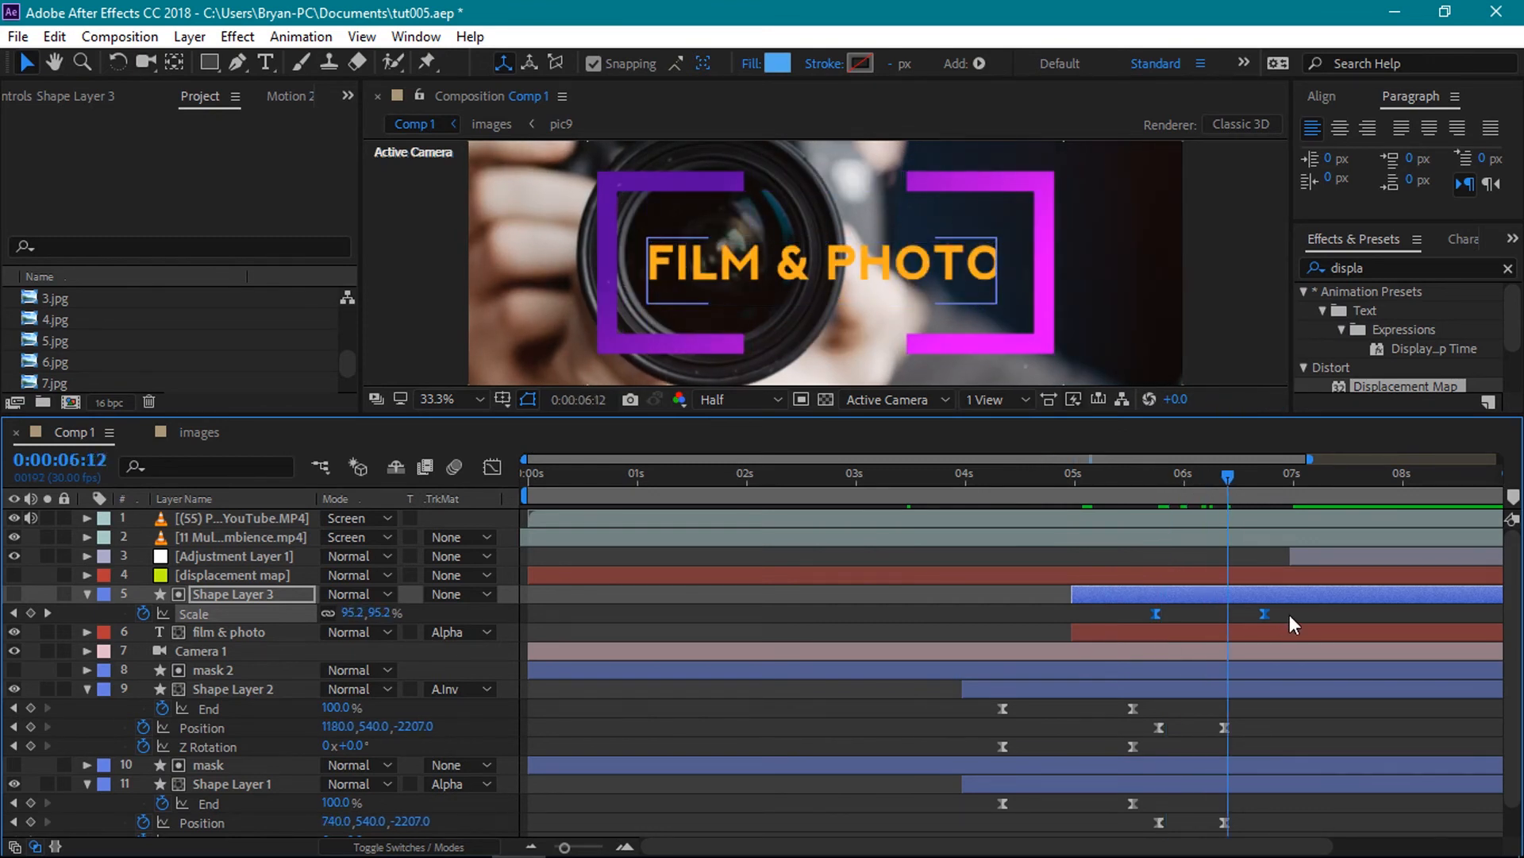
left_click_drag(1289, 615, 1209, 619)
left_click_drag(1198, 473, 1126, 487)
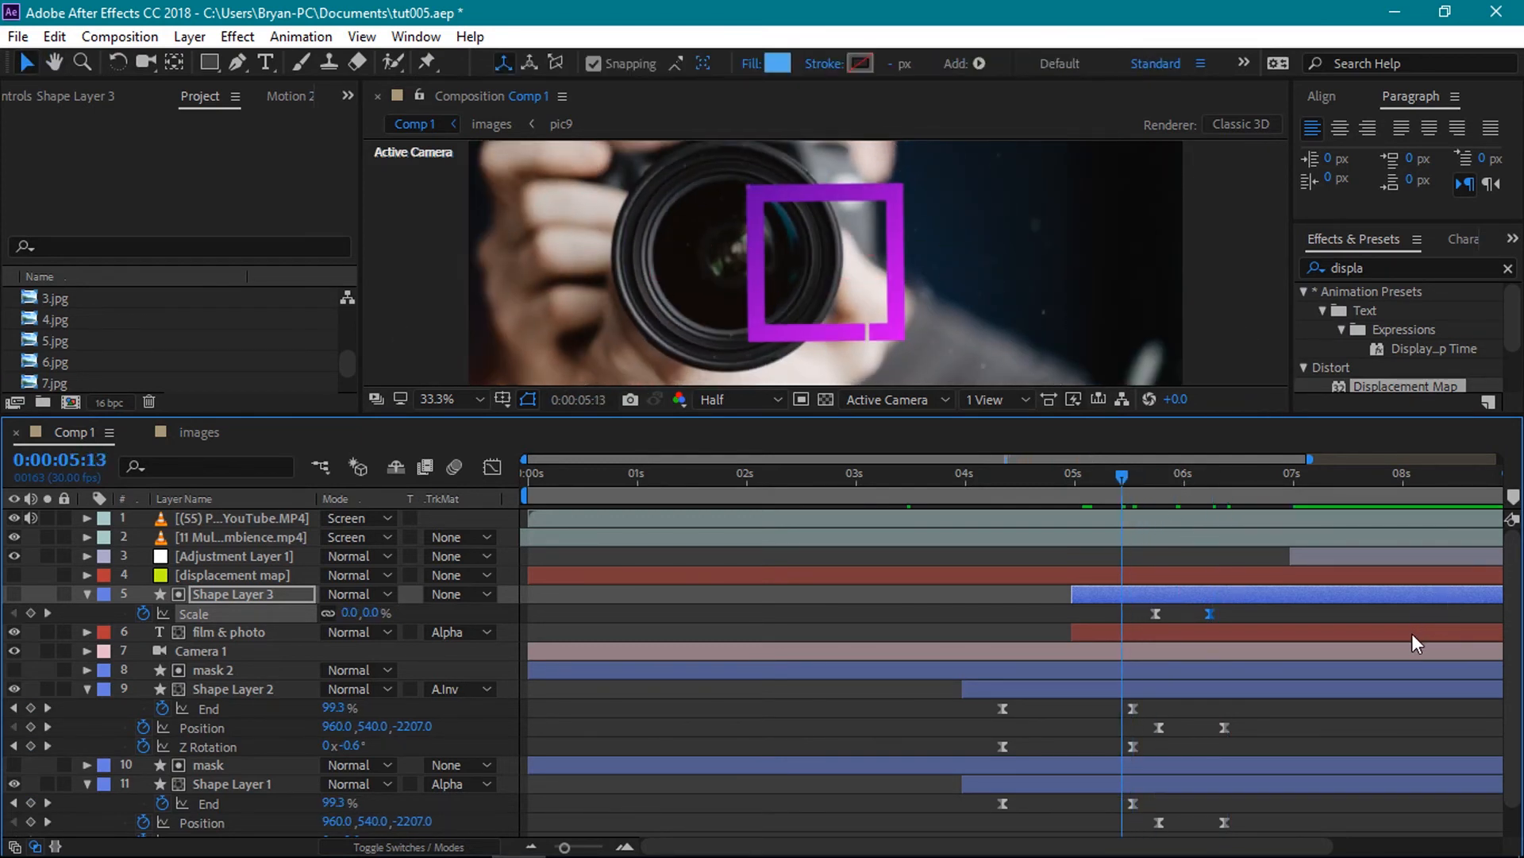
key("space")
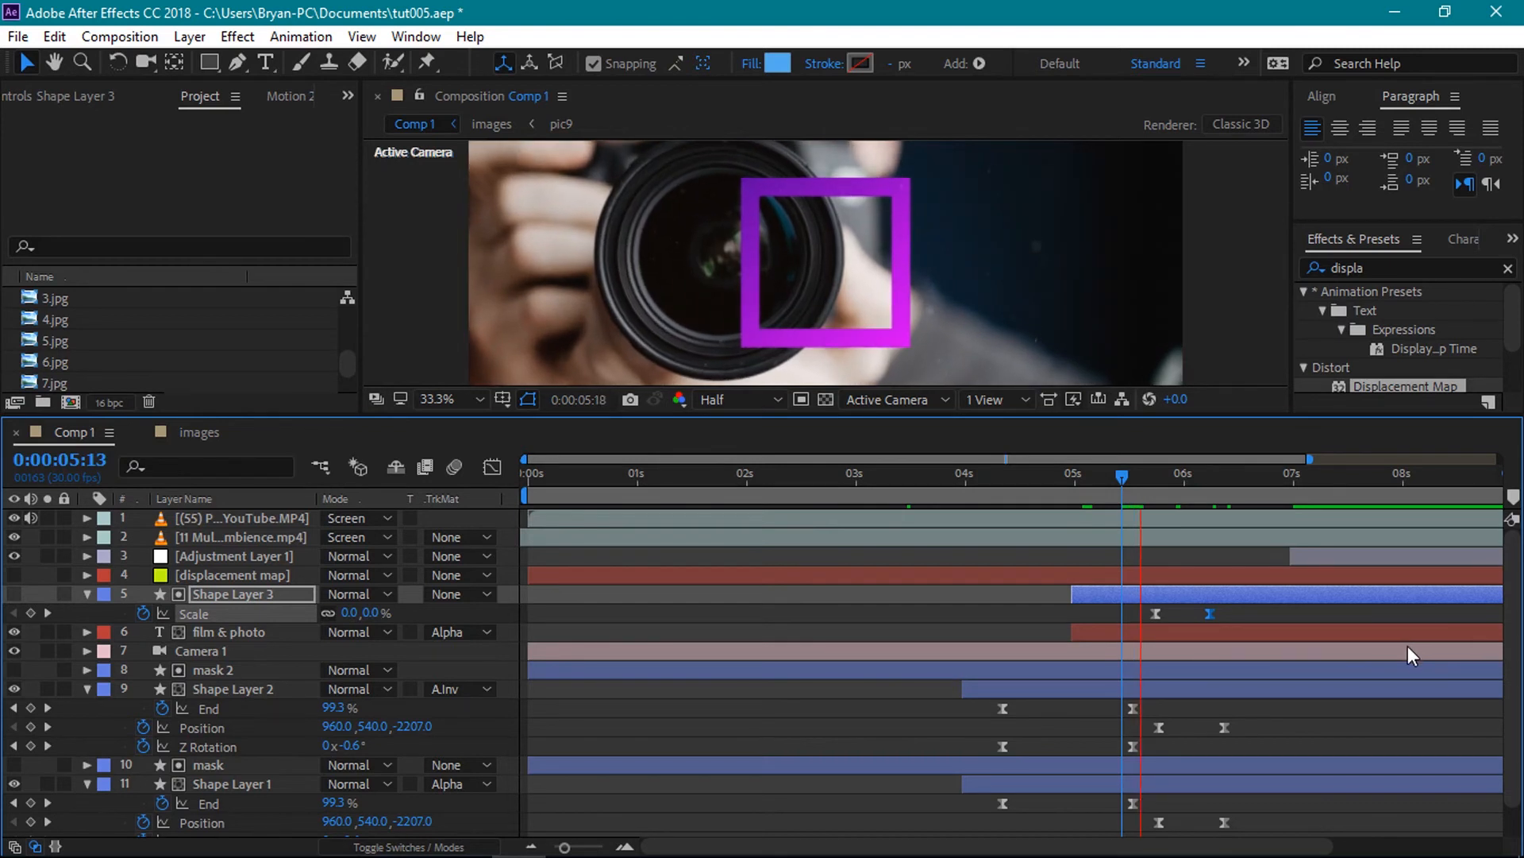
left_click_drag(1132, 492, 1293, 608)
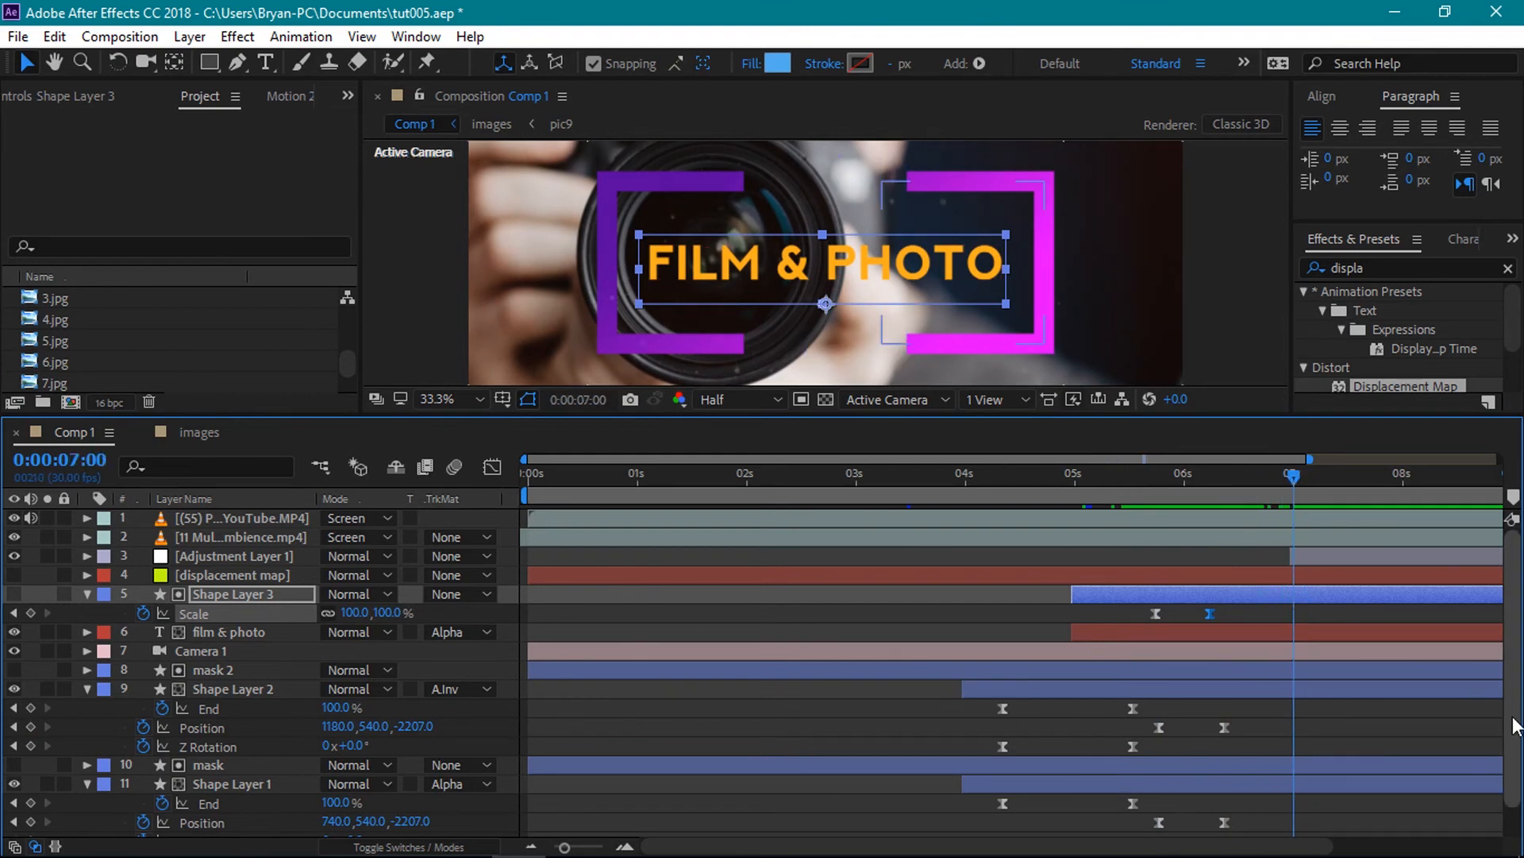
Collapse the properties of Shape Layers 1, 2 and 3, deselect all layers and return to 0:00:00:00.
left_click_drag(1515, 762, 1518, 794)
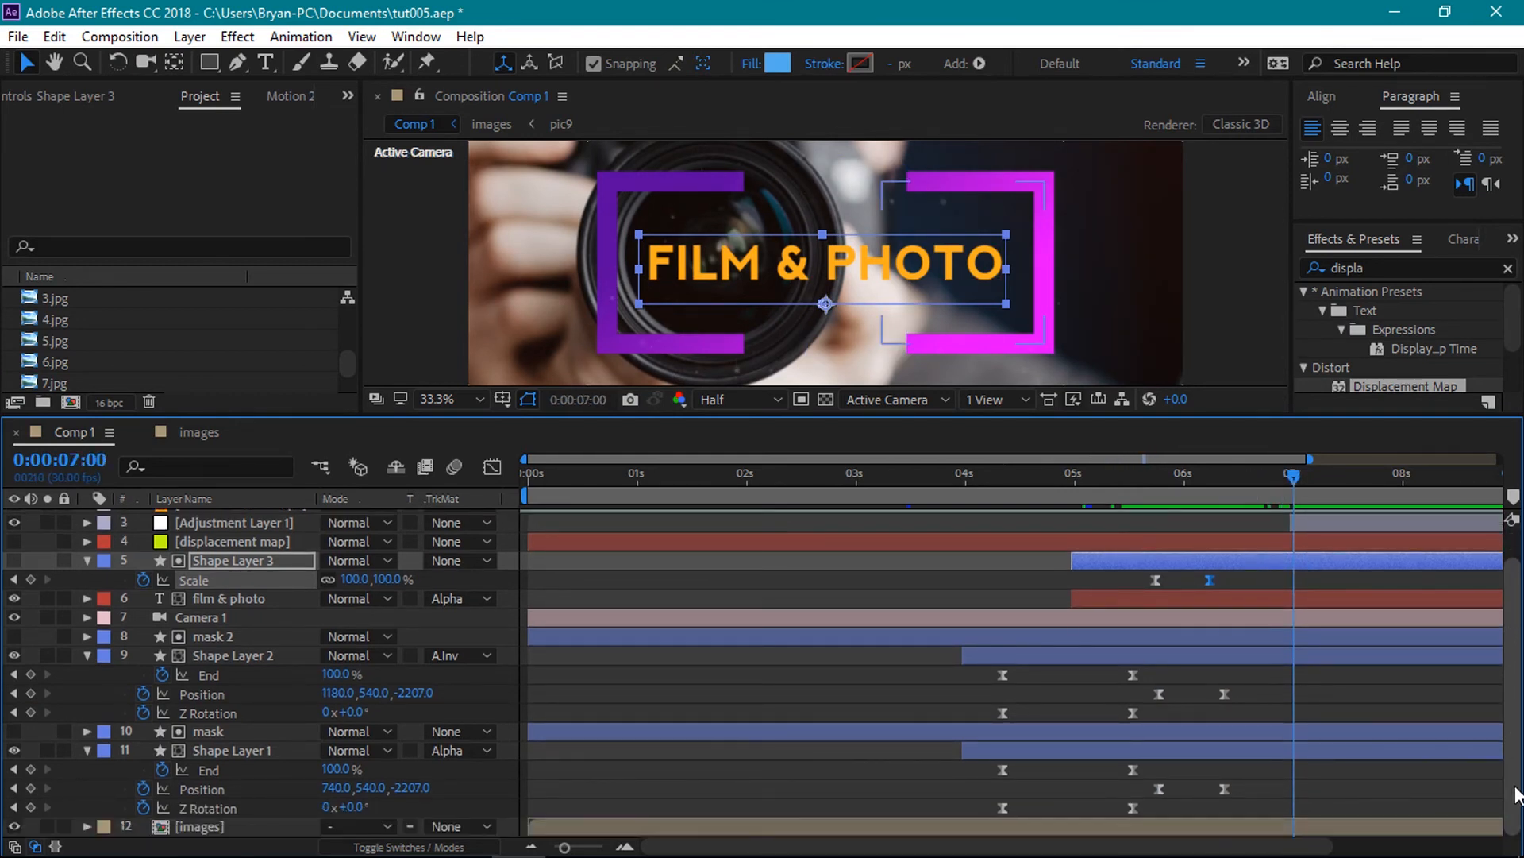
left_click(87, 558)
left_click(87, 655)
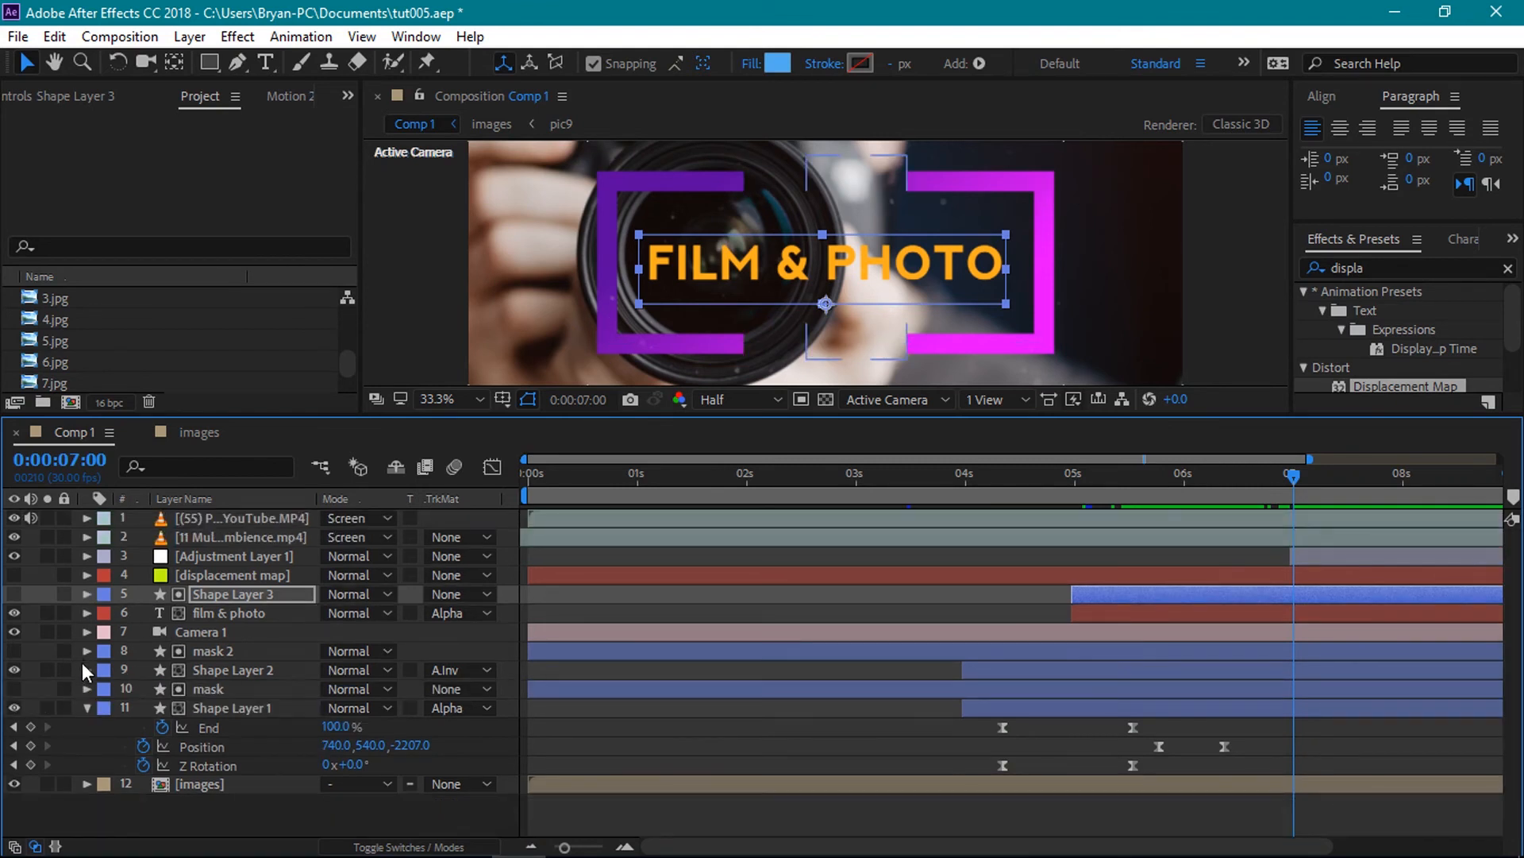
left_click(87, 707)
left_click(139, 793)
left_click_drag(1298, 475, 513, 573)
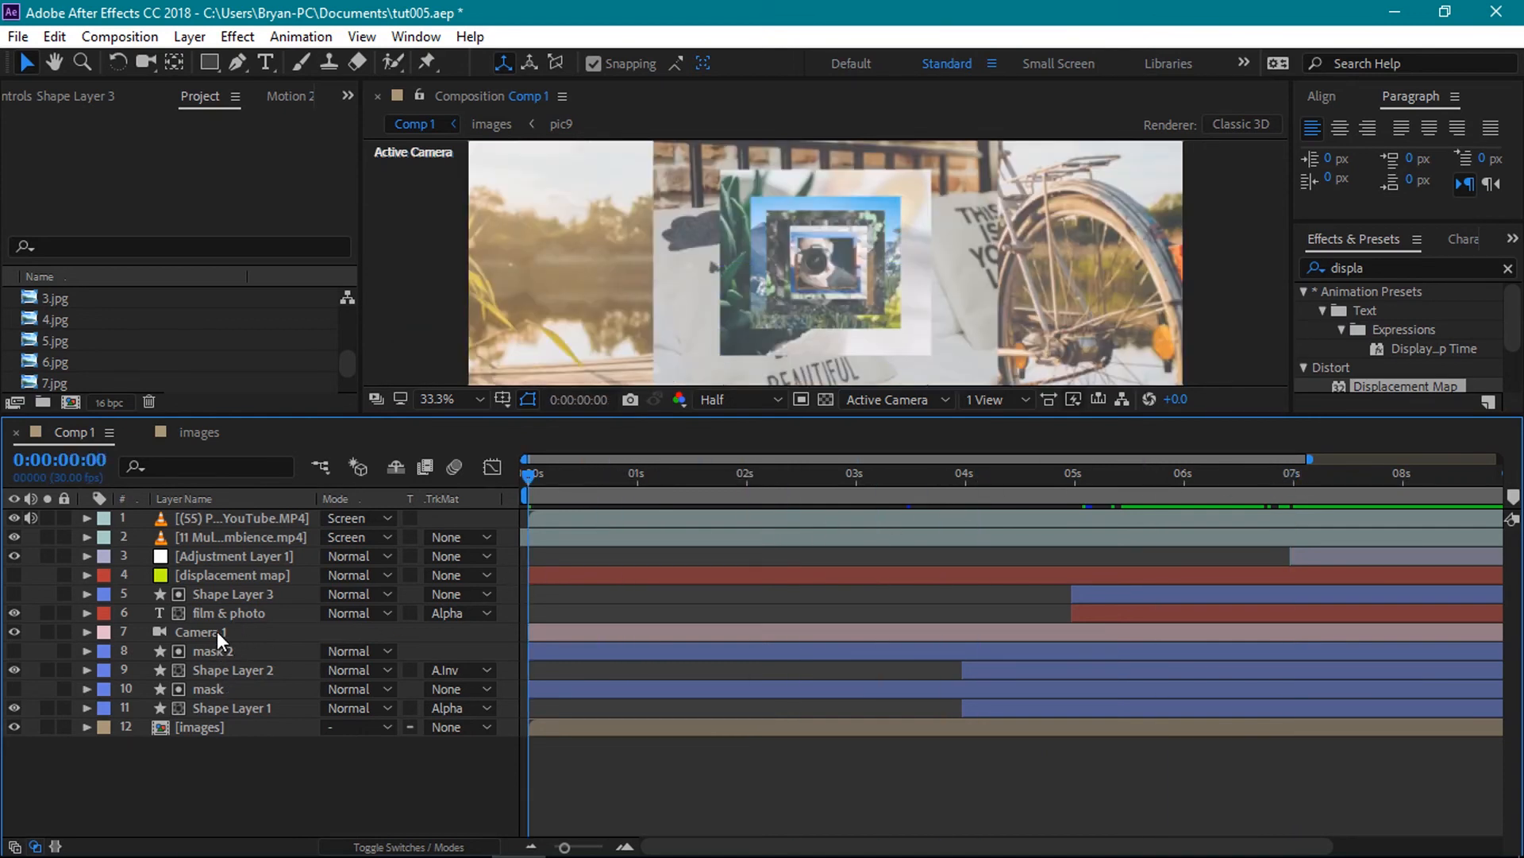
Show Camera 1's Position keyframes, enlarge the composition view and go to 0:00:05:29, beside the camera's last keyframe.
left_click(217, 631)
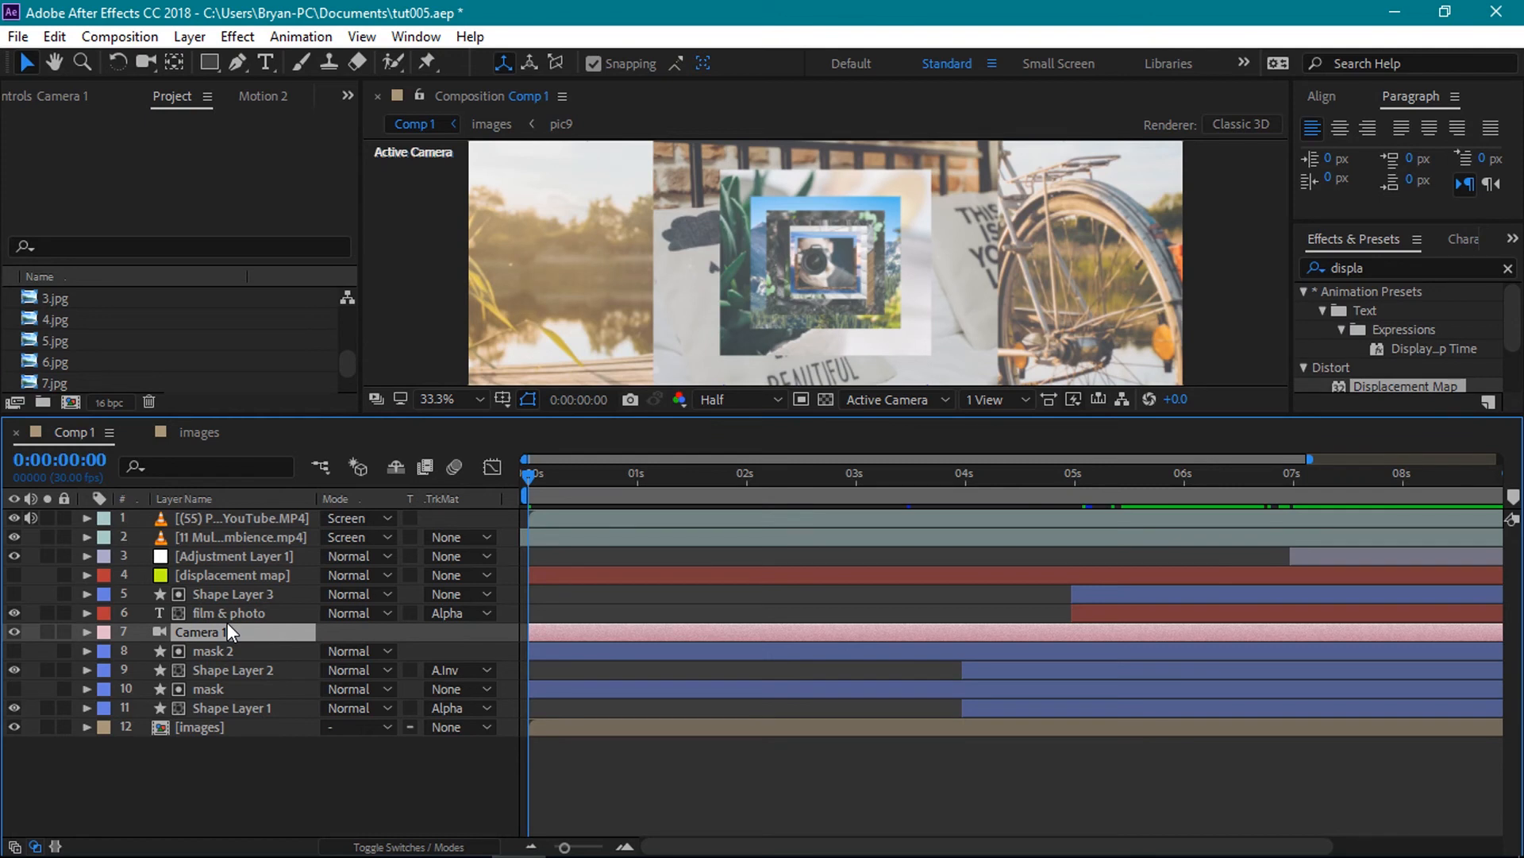
key("p")
left_click_drag(526, 470, 1183, 542)
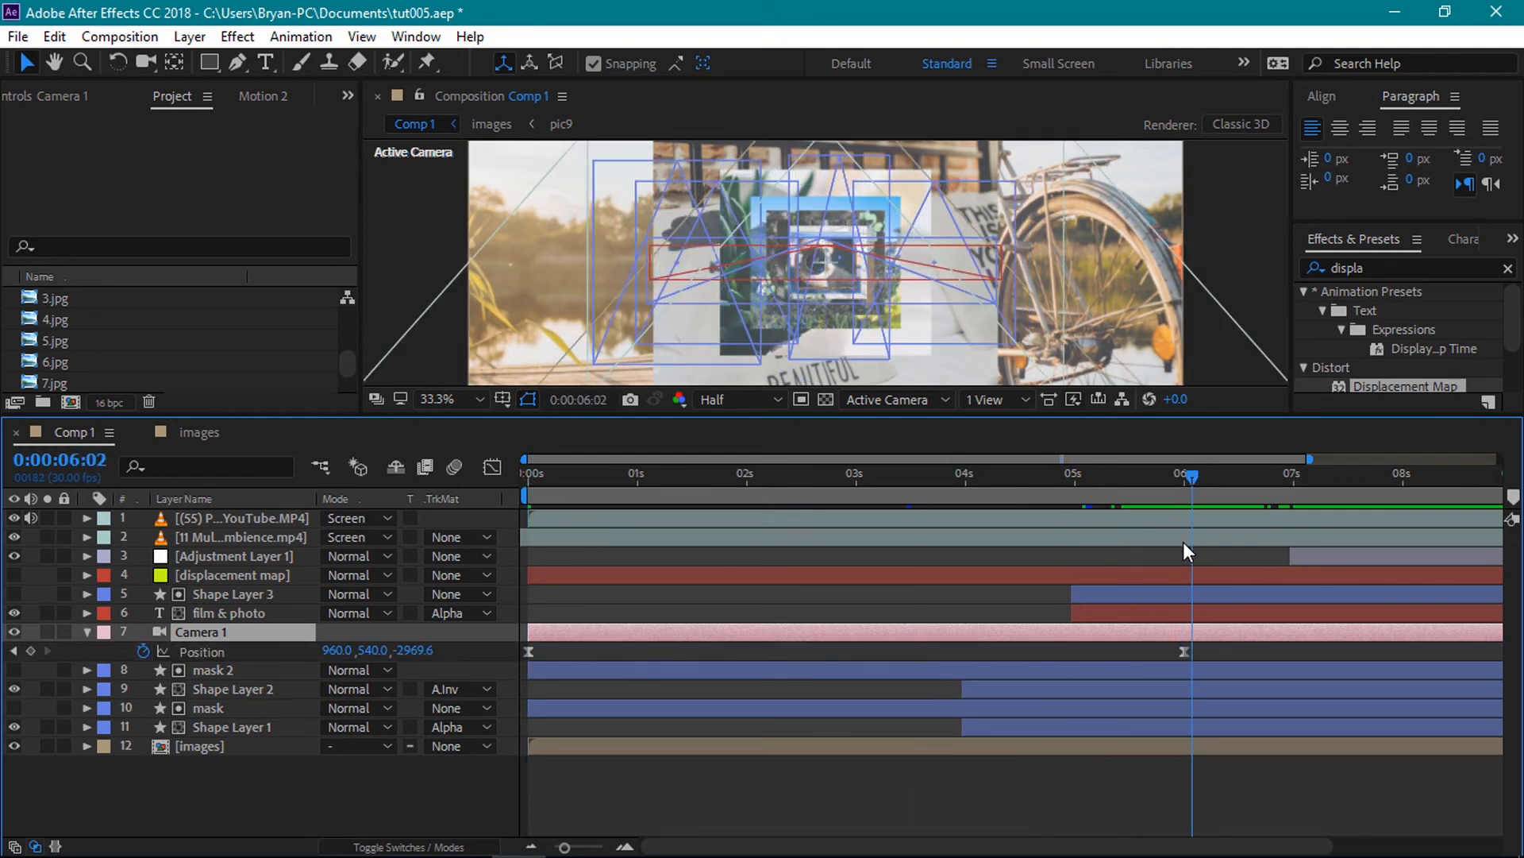
left_click_drag(823, 416, 818, 449)
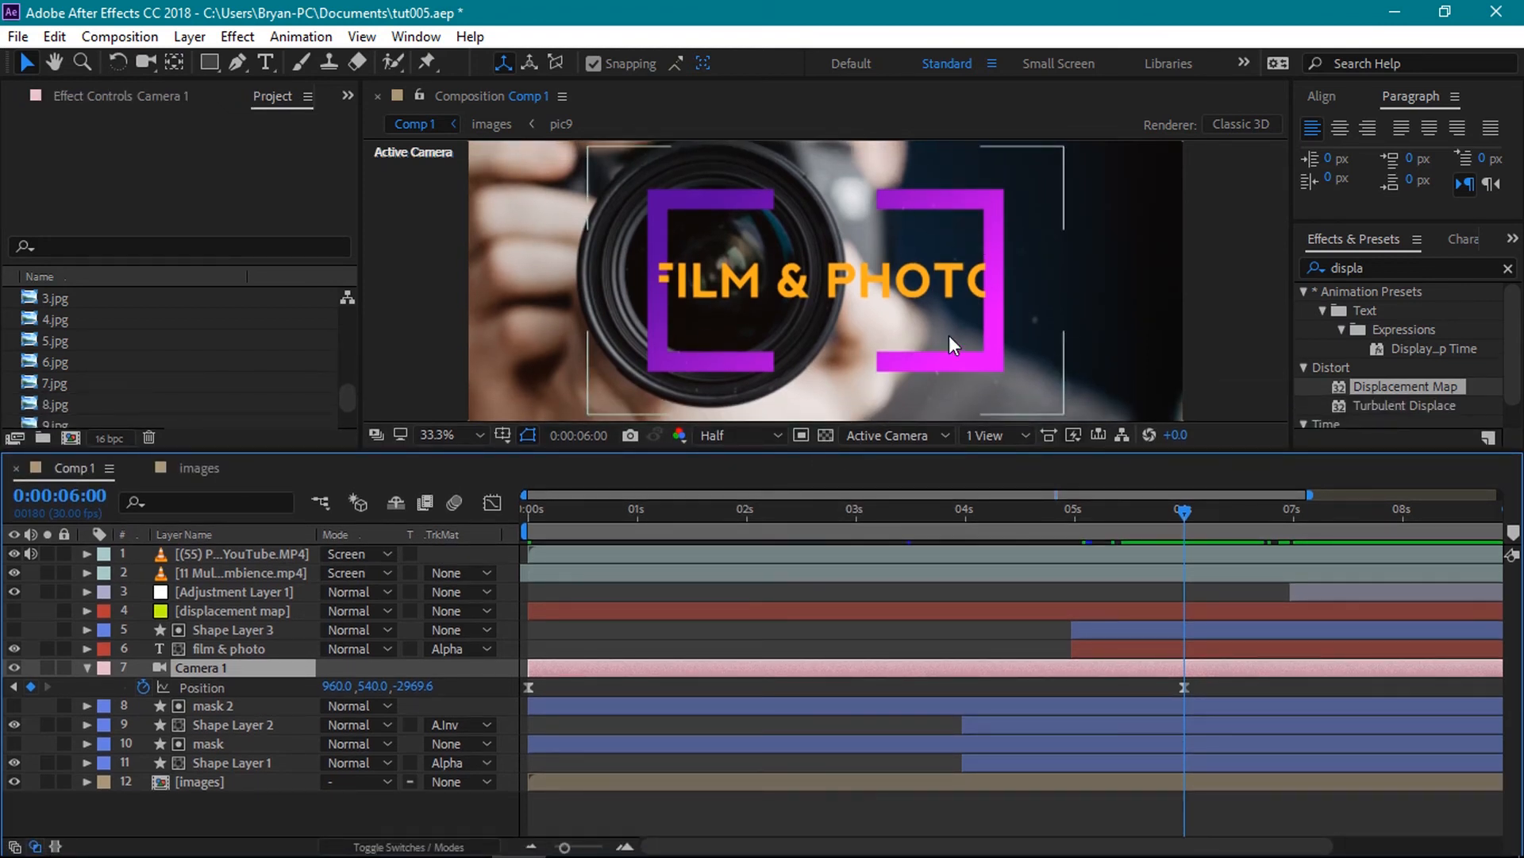
mouse_move(1186, 507)
left_mouse_down()
mouse_move(1173, 506)
mouse_move(1207, 513)
mouse_move(1164, 511)
mouse_move(1183, 530)
left_mouse_up()
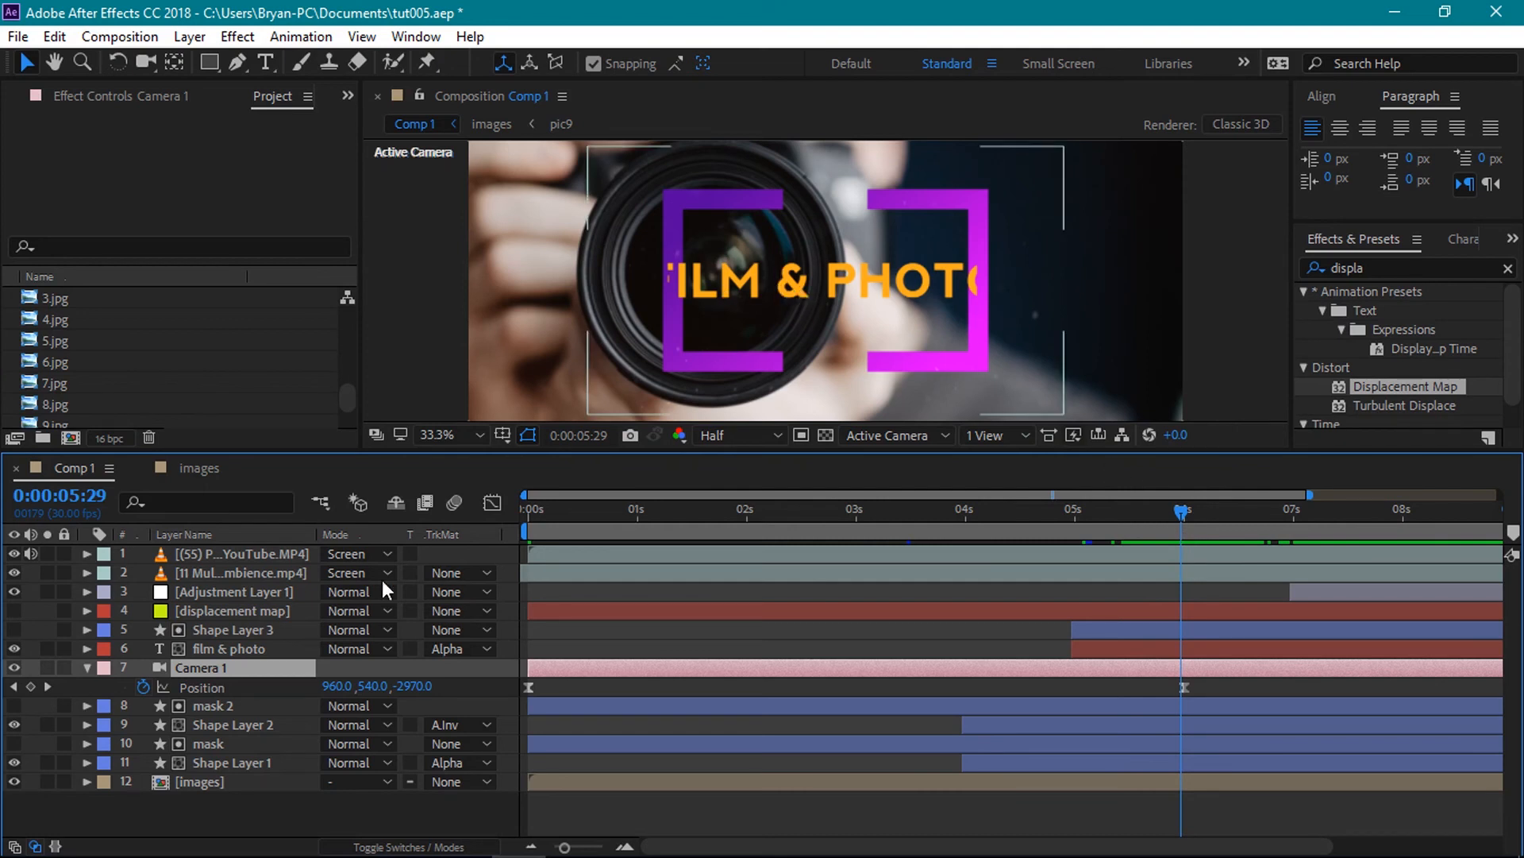
Move Shape Layer 3's first Scale keyframe to about 0:00:05:27.
left_click(252, 631)
key("s")
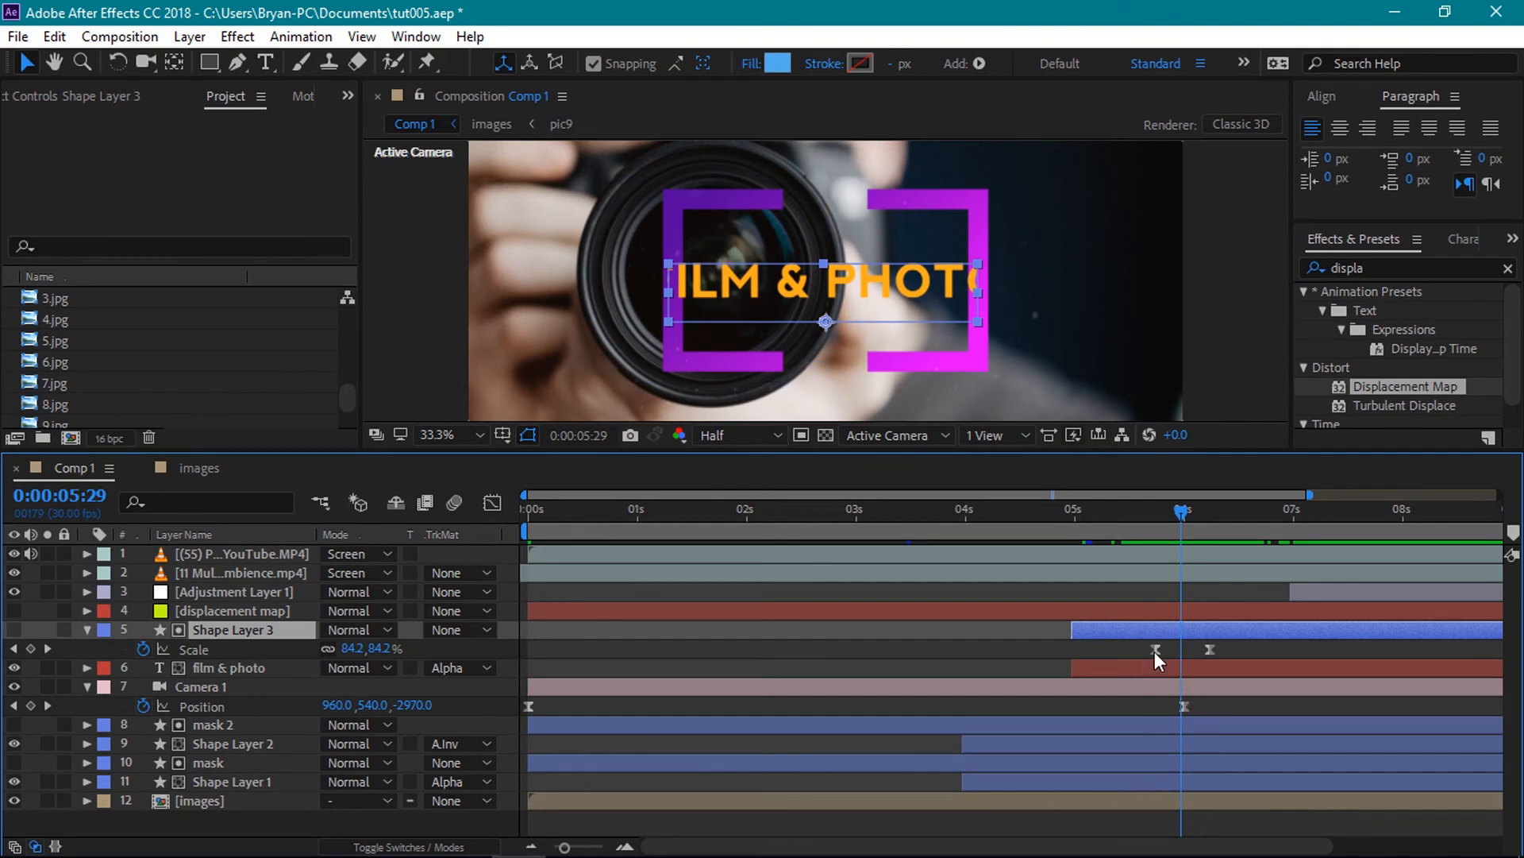
left_click_drag(1155, 649, 1175, 656)
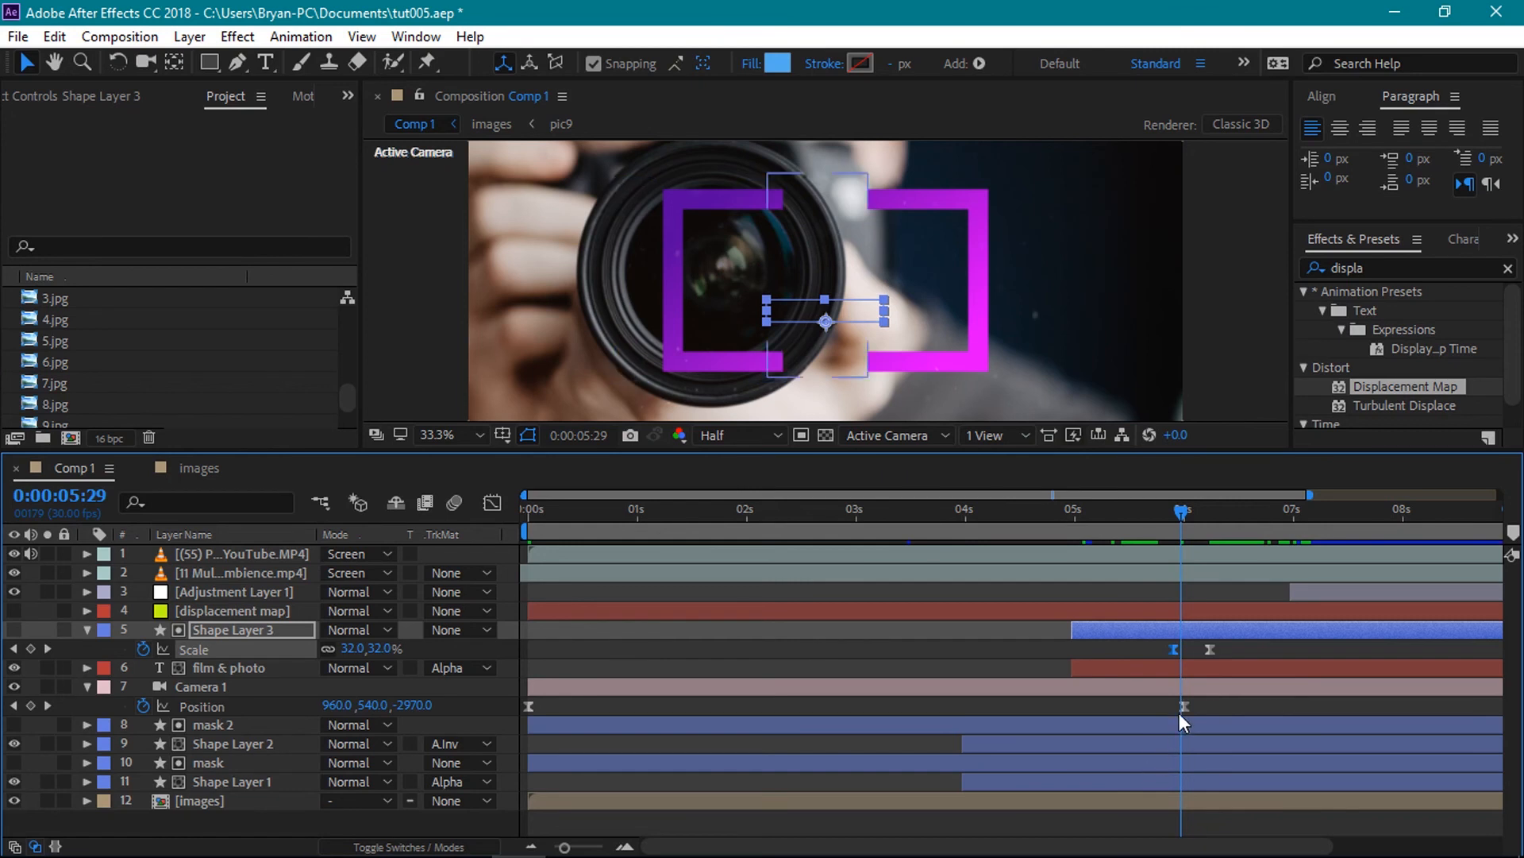
Set Camera 1's Z position to -3051.6 at 0:00:06:00, then check the framing at about 0:00:07:03 in an enlarged composition view.
left_click_drag(1183, 508, 1185, 506)
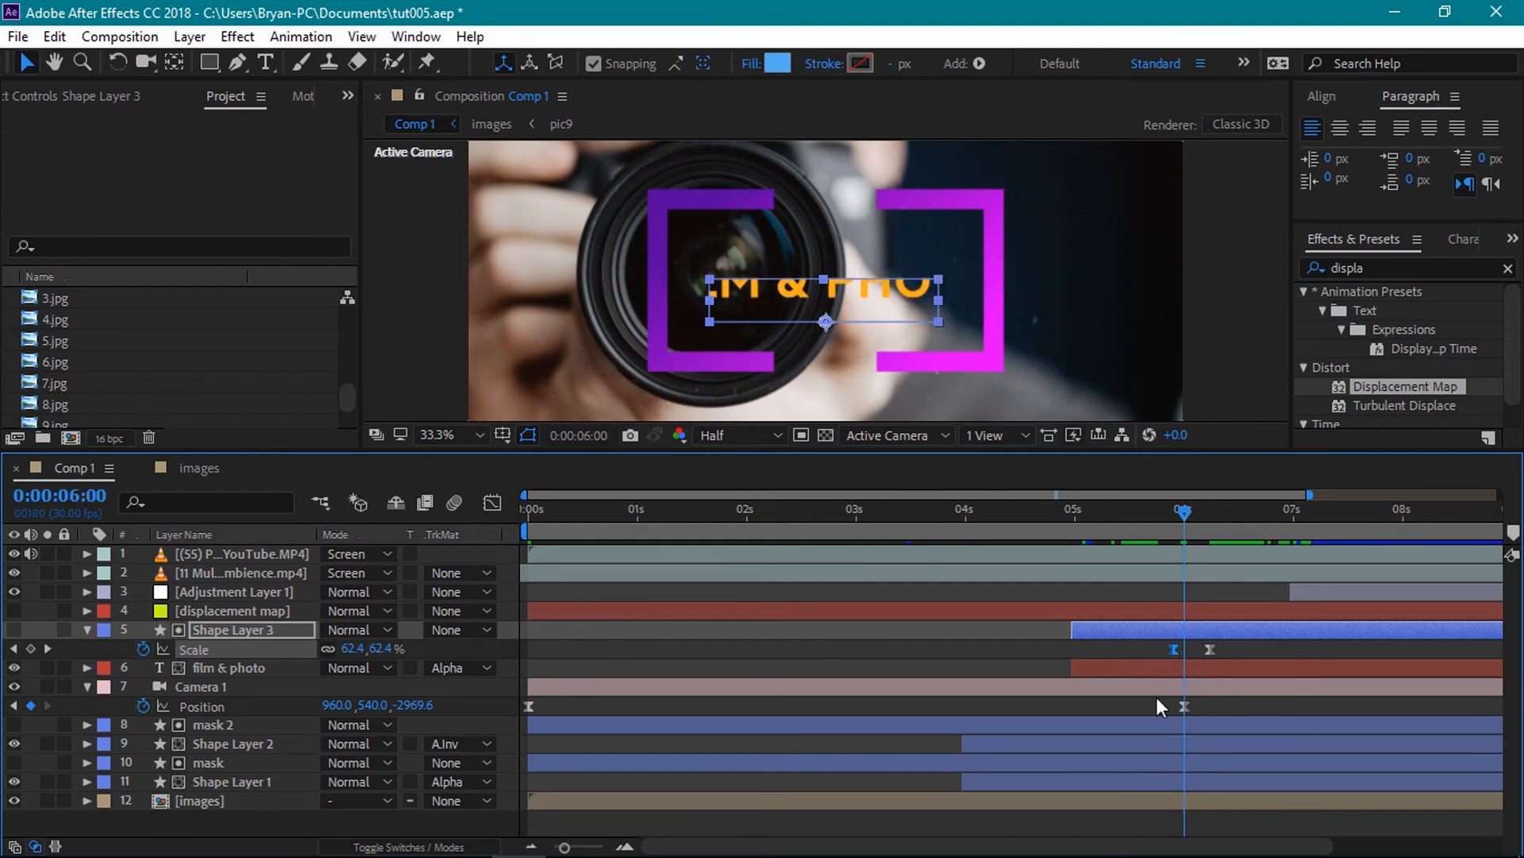
left_click_drag(417, 705, 314, 705)
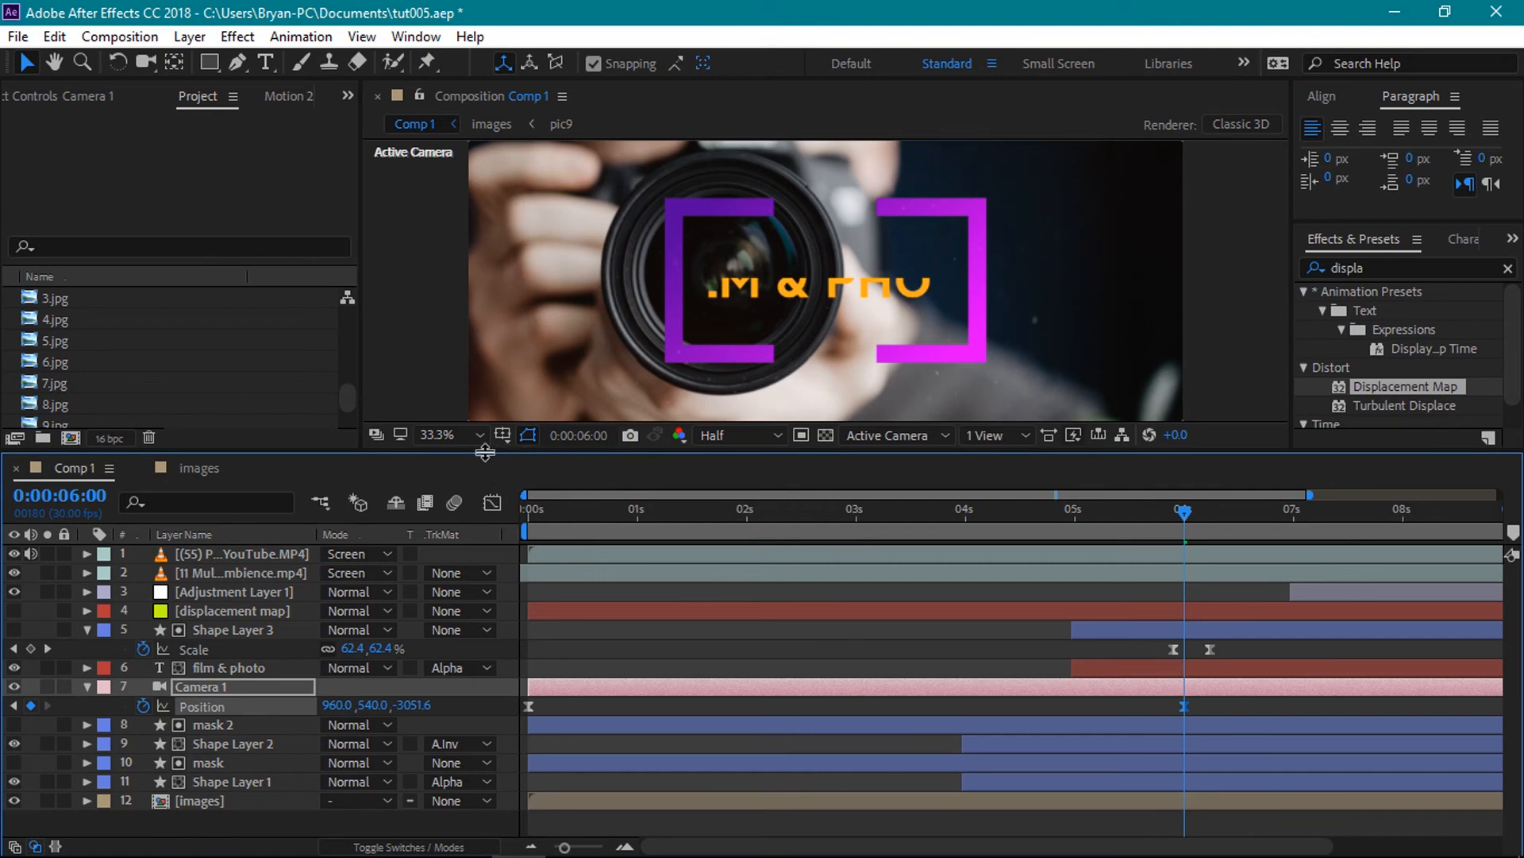
left_click_drag(483, 451, 496, 566)
left_click_drag(1185, 625, 1276, 625)
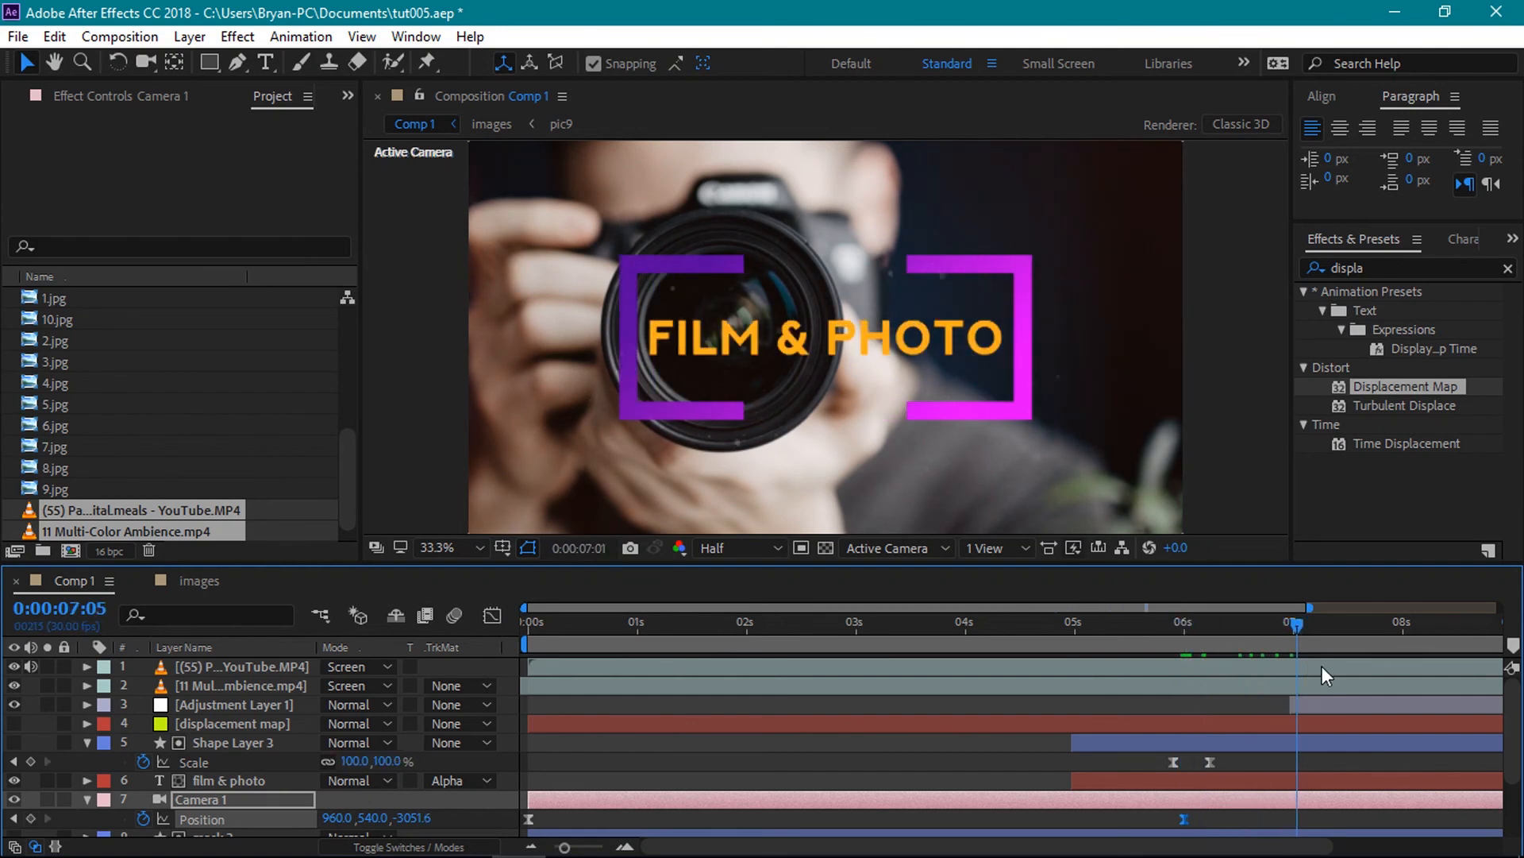
left_click_drag(1369, 678, 1304, 670)
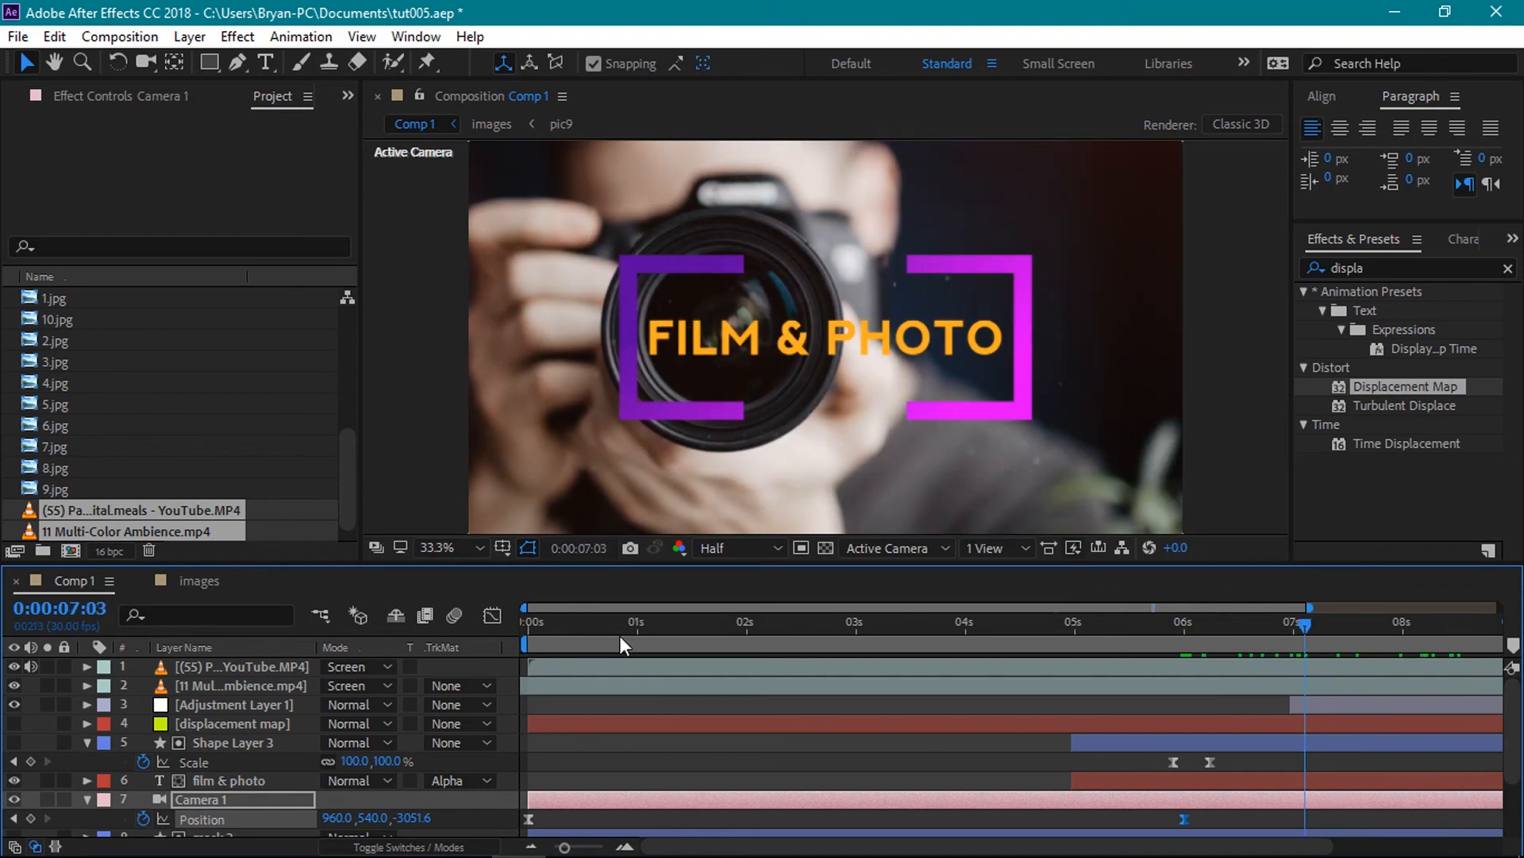
Set the opacity of the (SS) YouTube.MP4 overlay layer to 50% and collapse its properties.
left_click(222, 667)
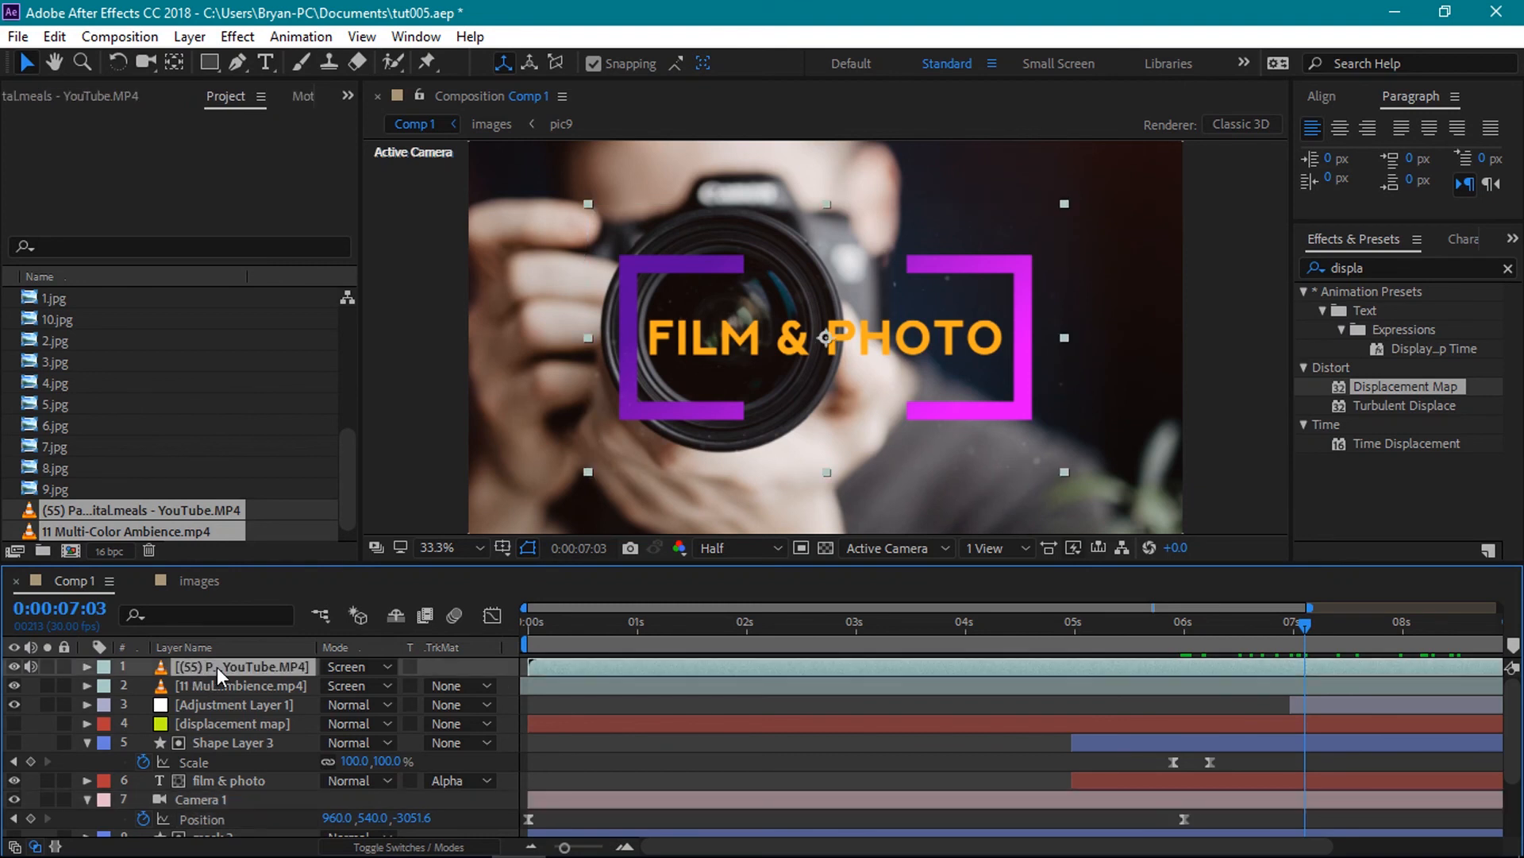
key("t")
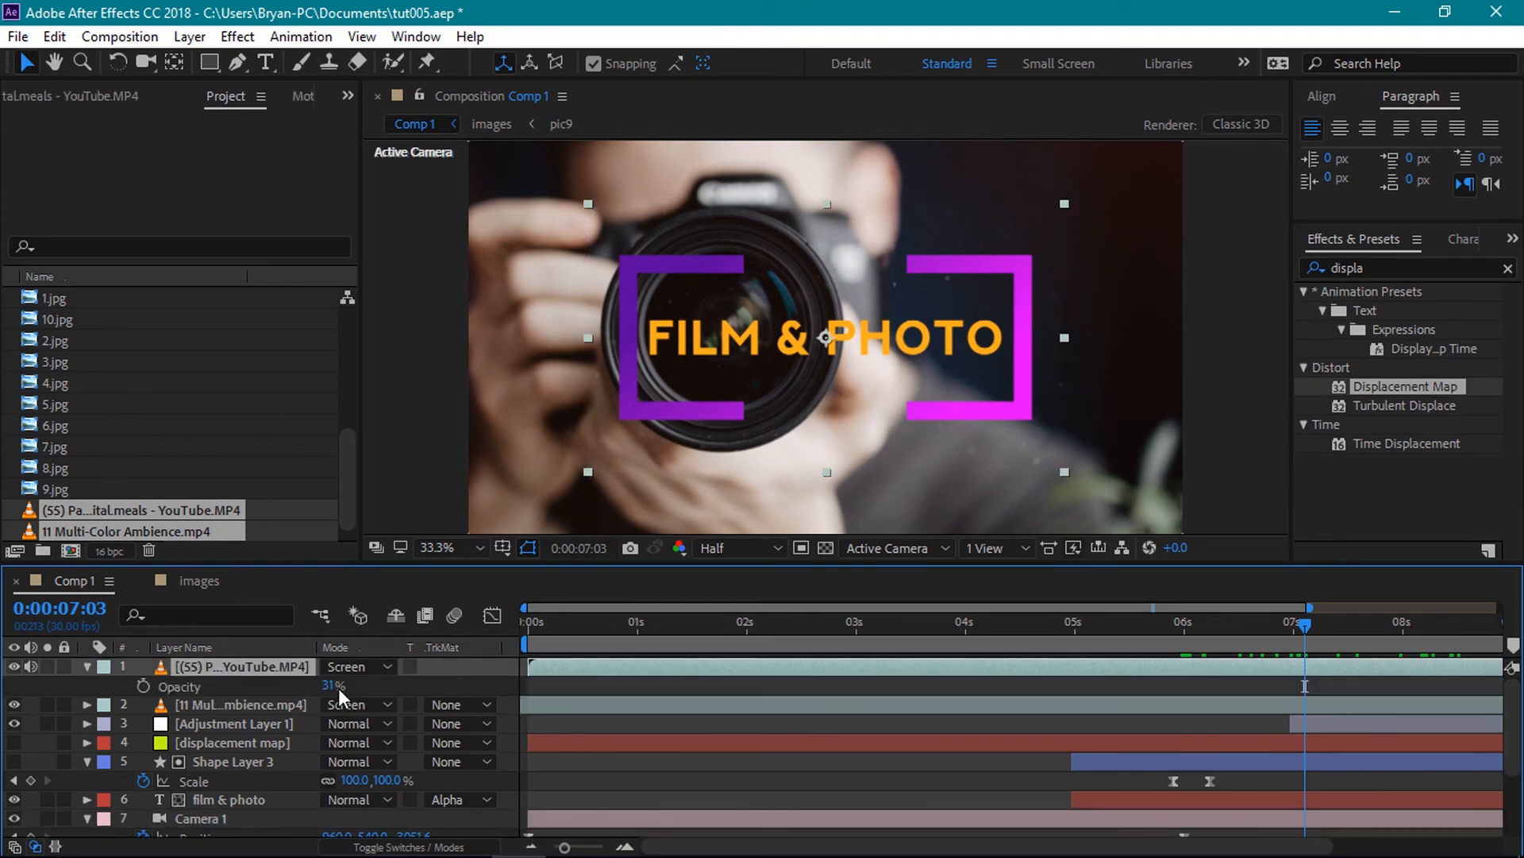
left_click_drag(335, 686, 358, 691)
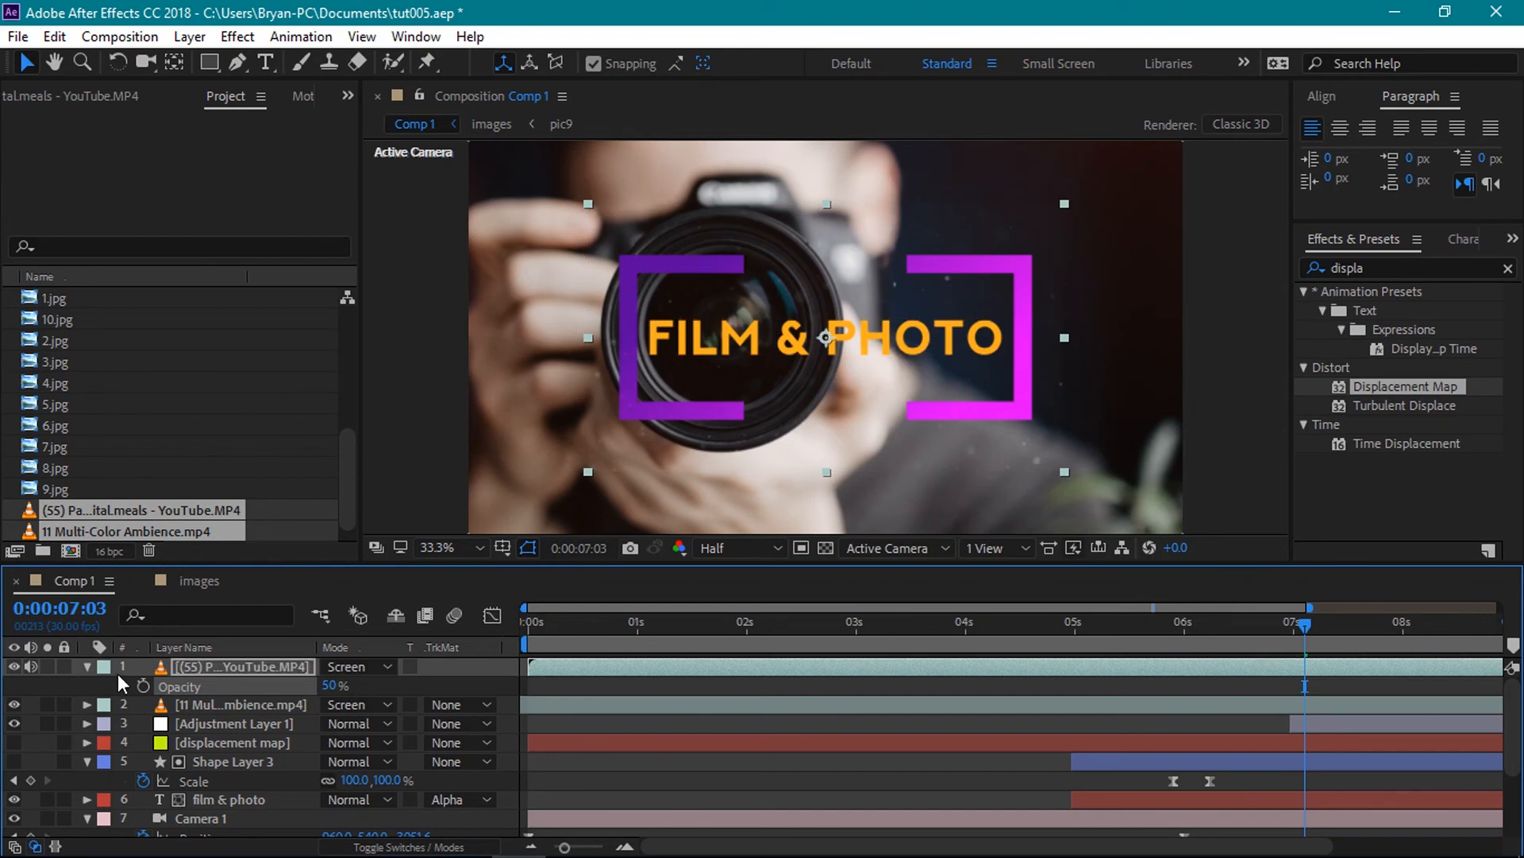
left_click(89, 665)
Collapse the properties of Shape Layer 3 and Camera 1, and preview the whole composition from 0:00:00:00.
left_click(88, 740)
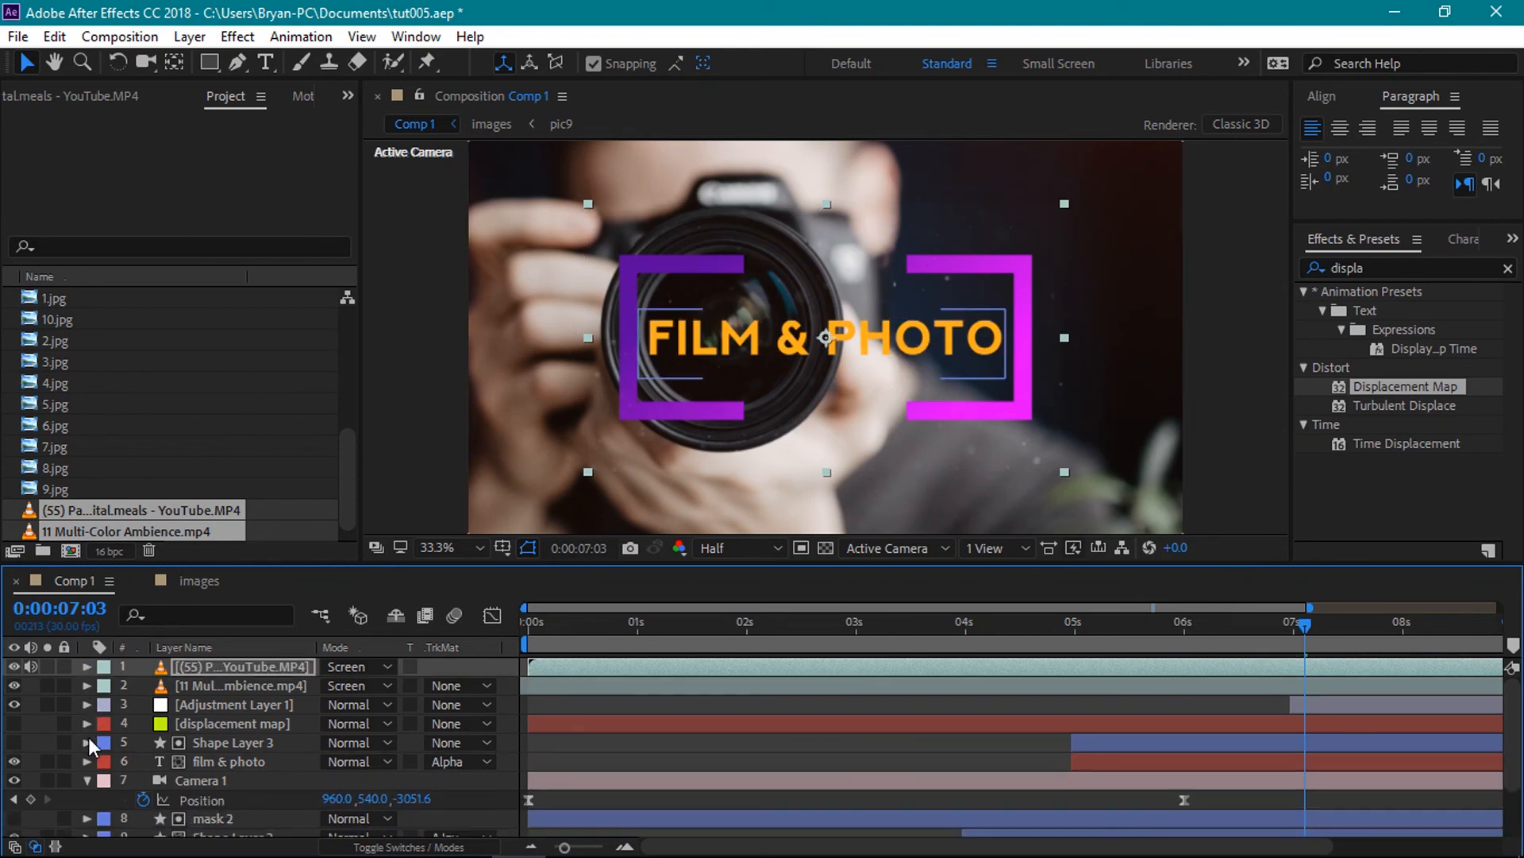
left_click(89, 780)
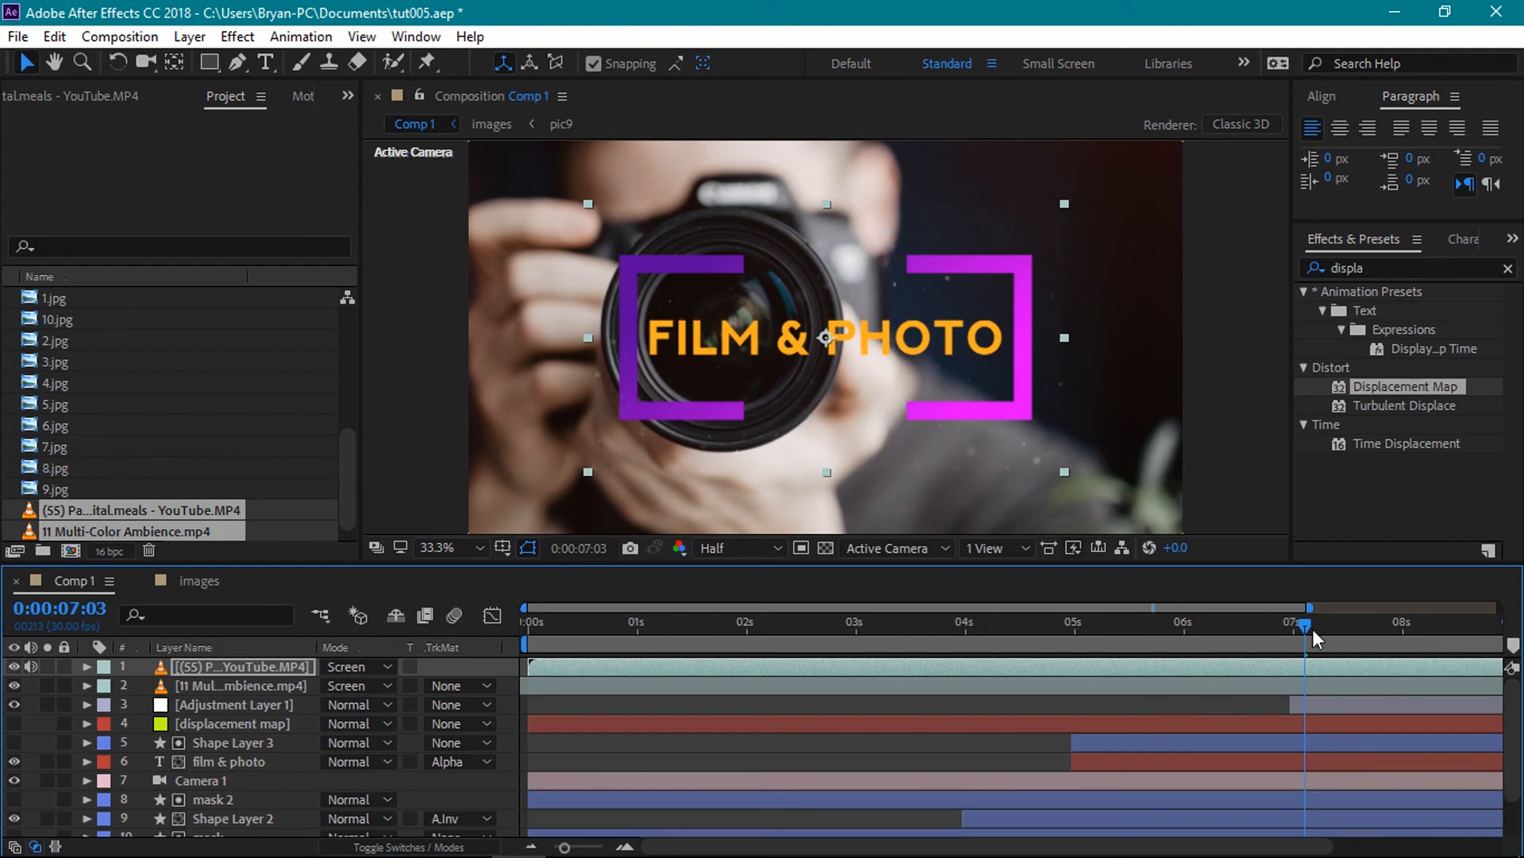
left_click_drag(1309, 622, 428, 742)
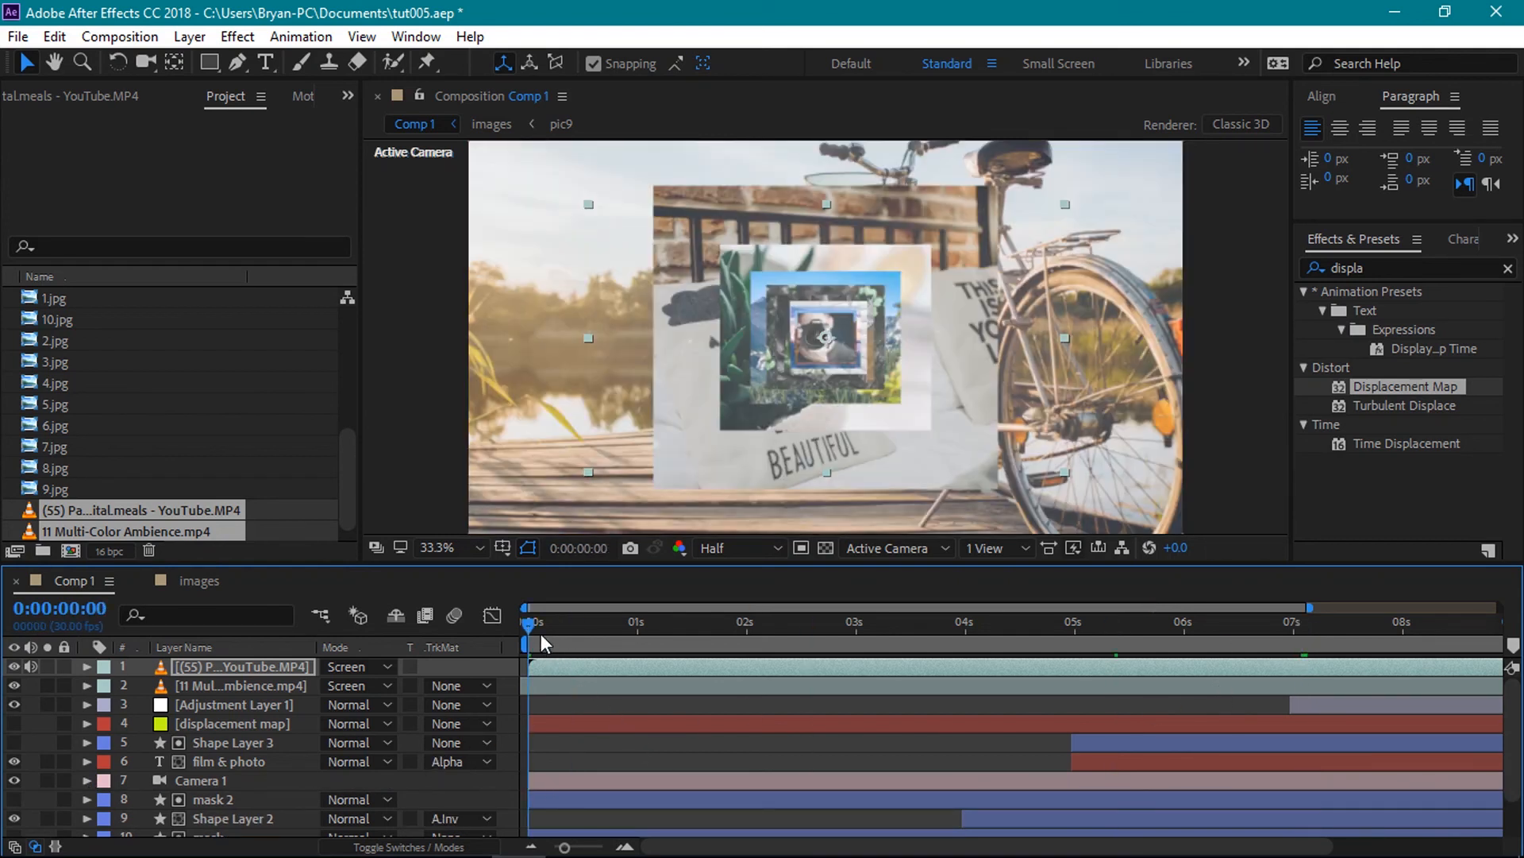
key("space")
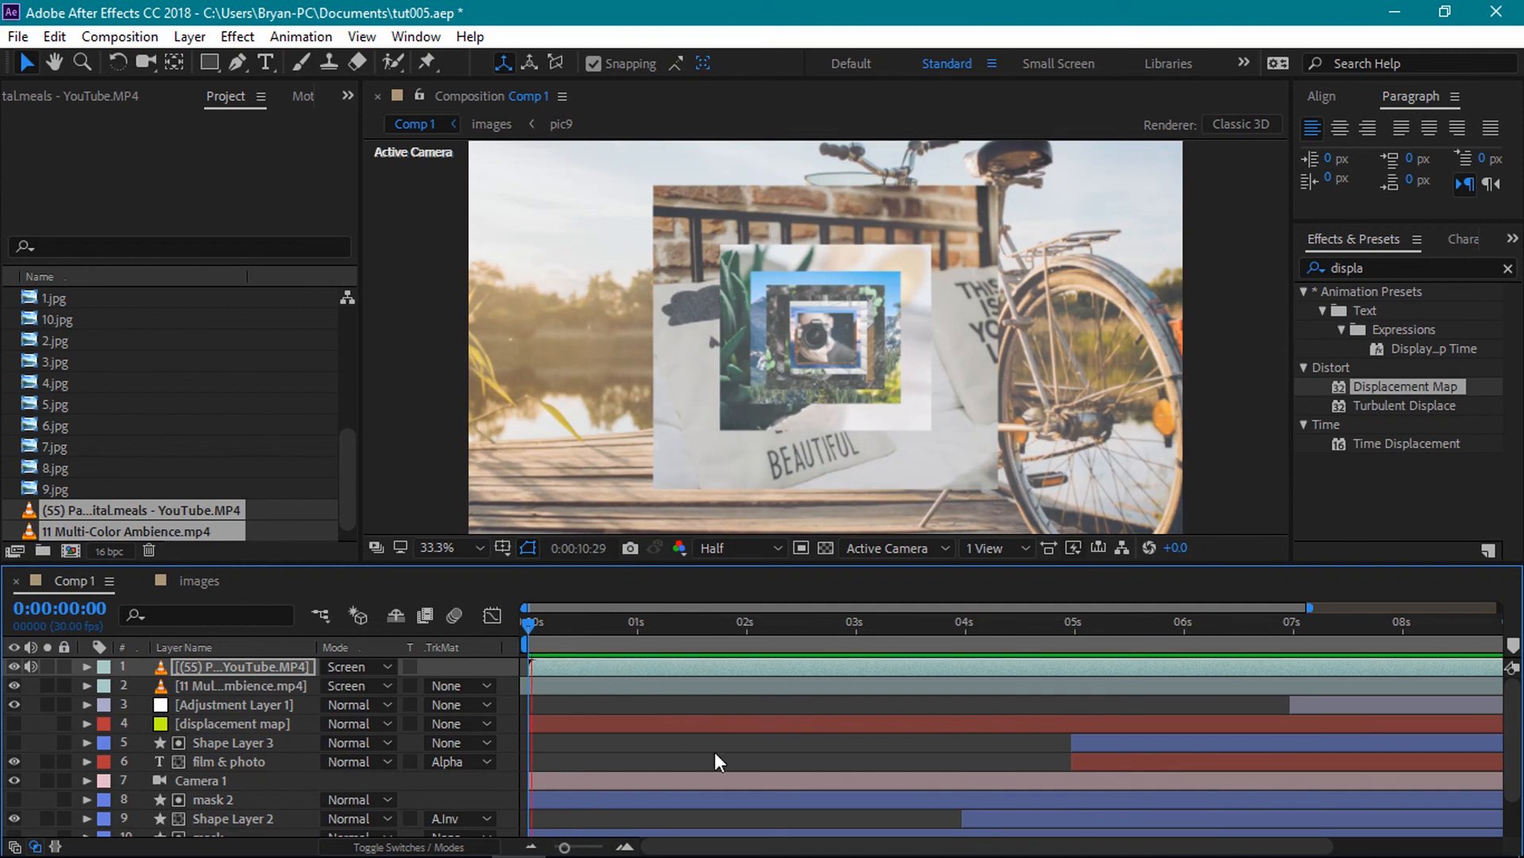